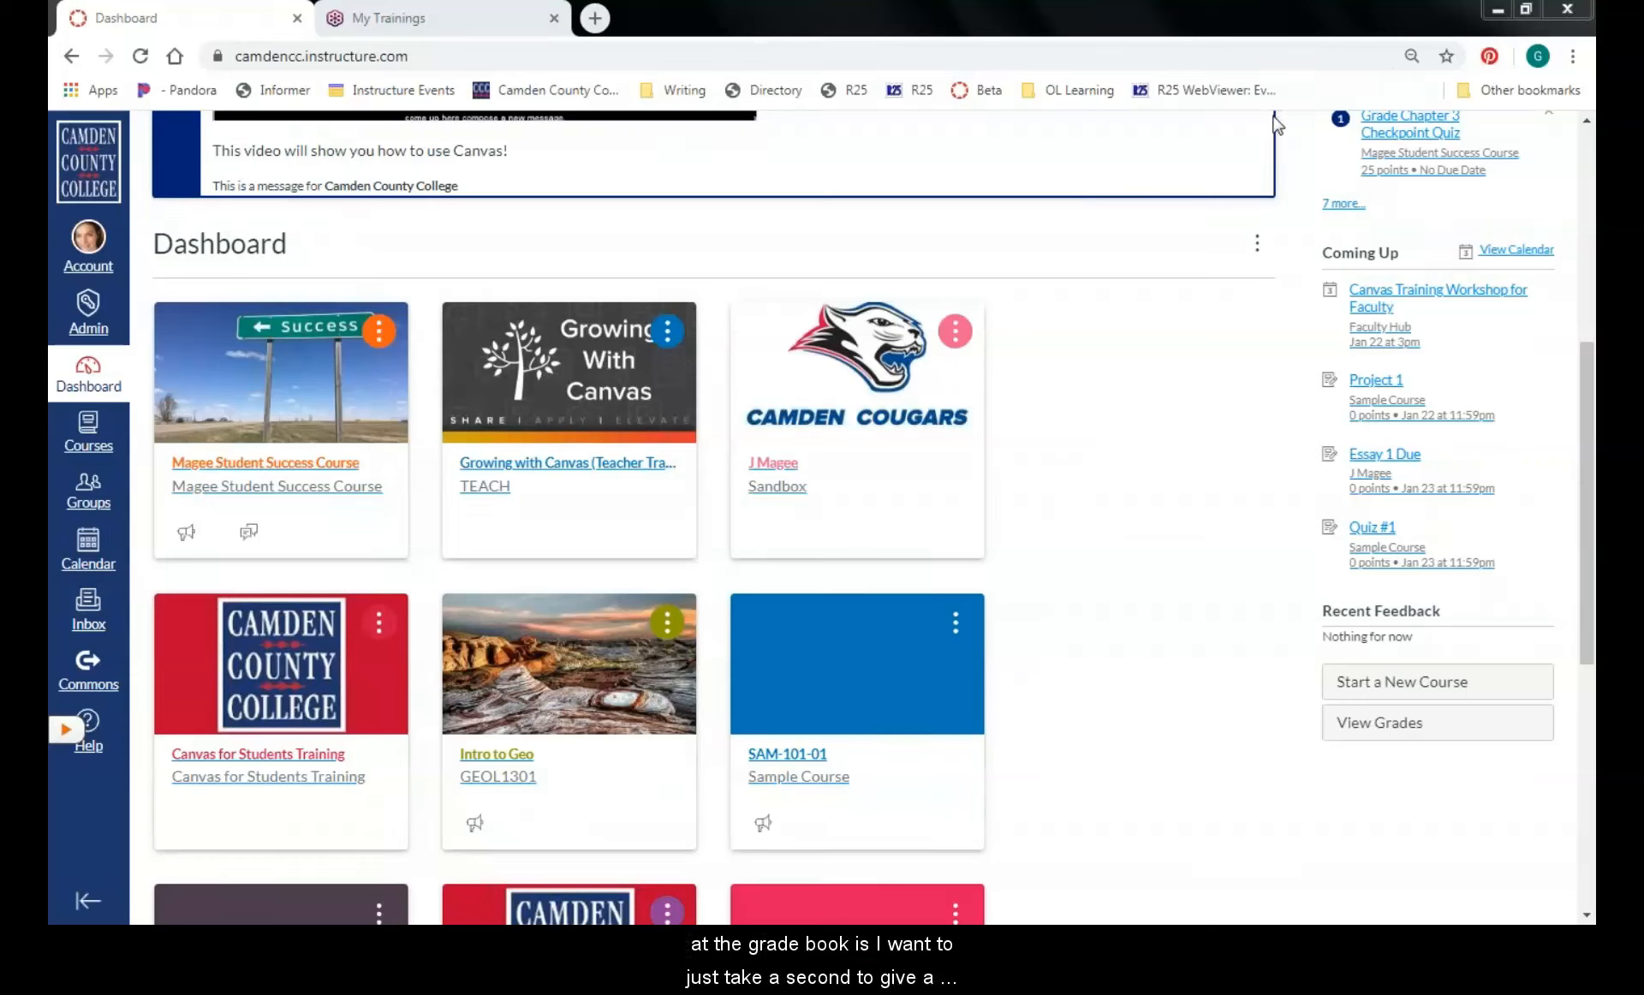
Open the Canvas Faculty Hub course from the dashboard and switch it to Student View
{"action": "left_click_drag", "start_coordinate": [1586, 419], "coordinate": [1586, 617]}
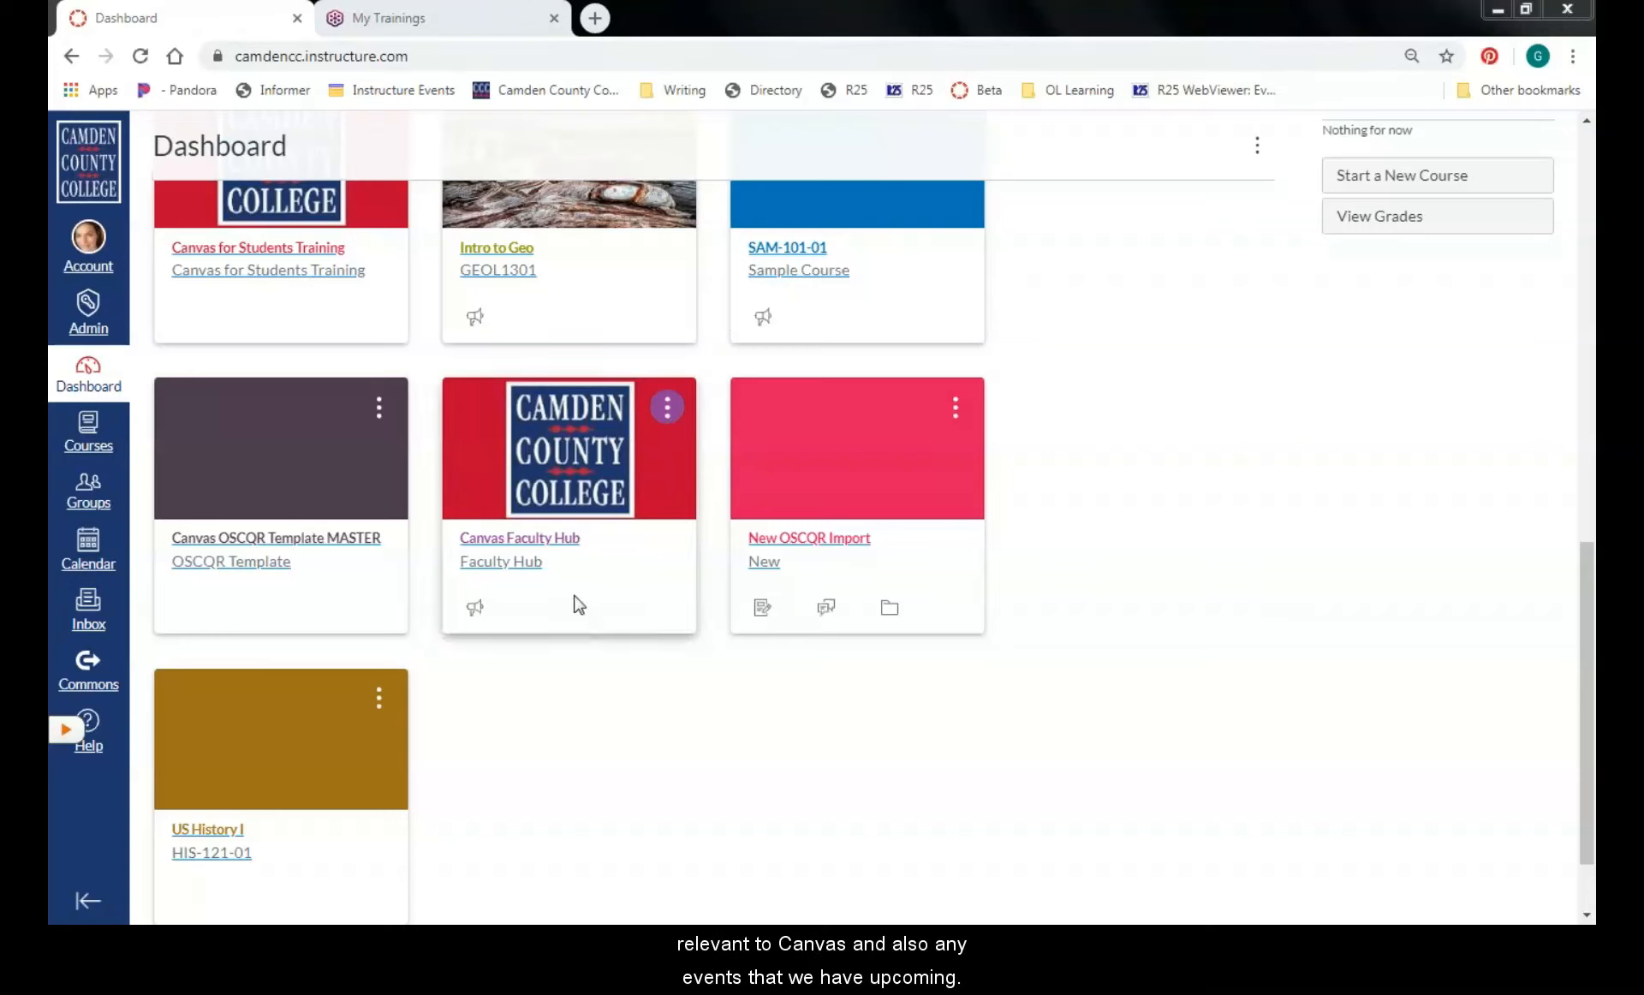
{"action": "left_click", "coordinate": [510, 549]}
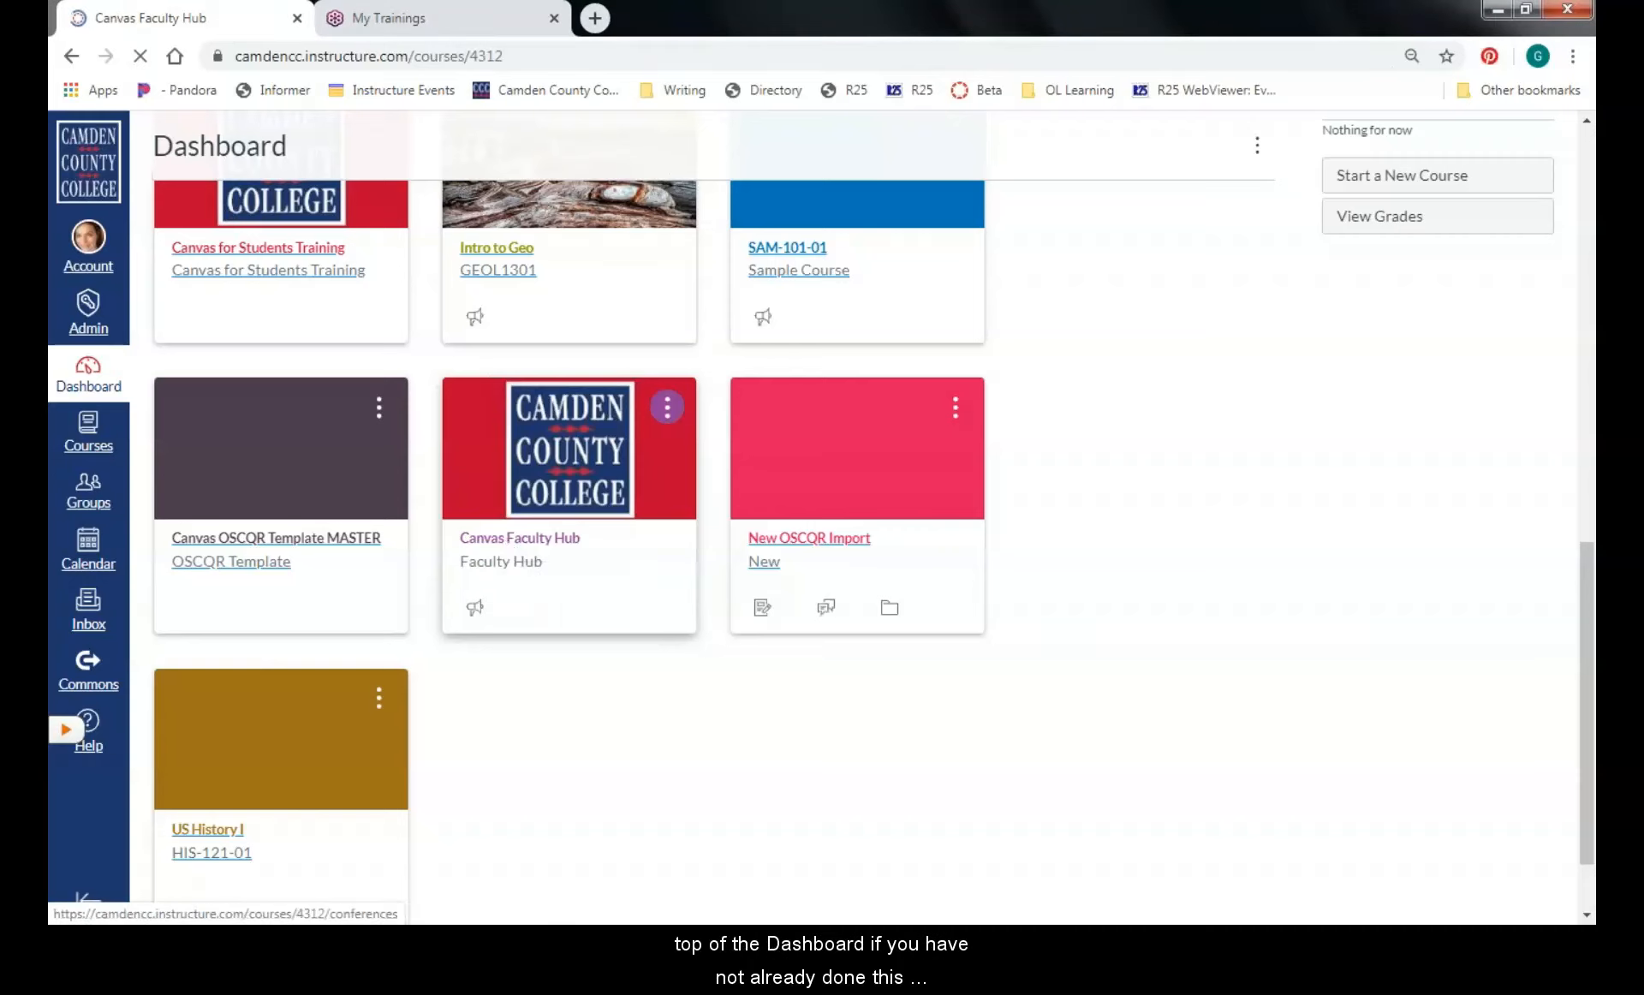
{"action": "scroll", "coordinate": [1469, 471], "scroll_direction": "down", "scroll_amount": 1}
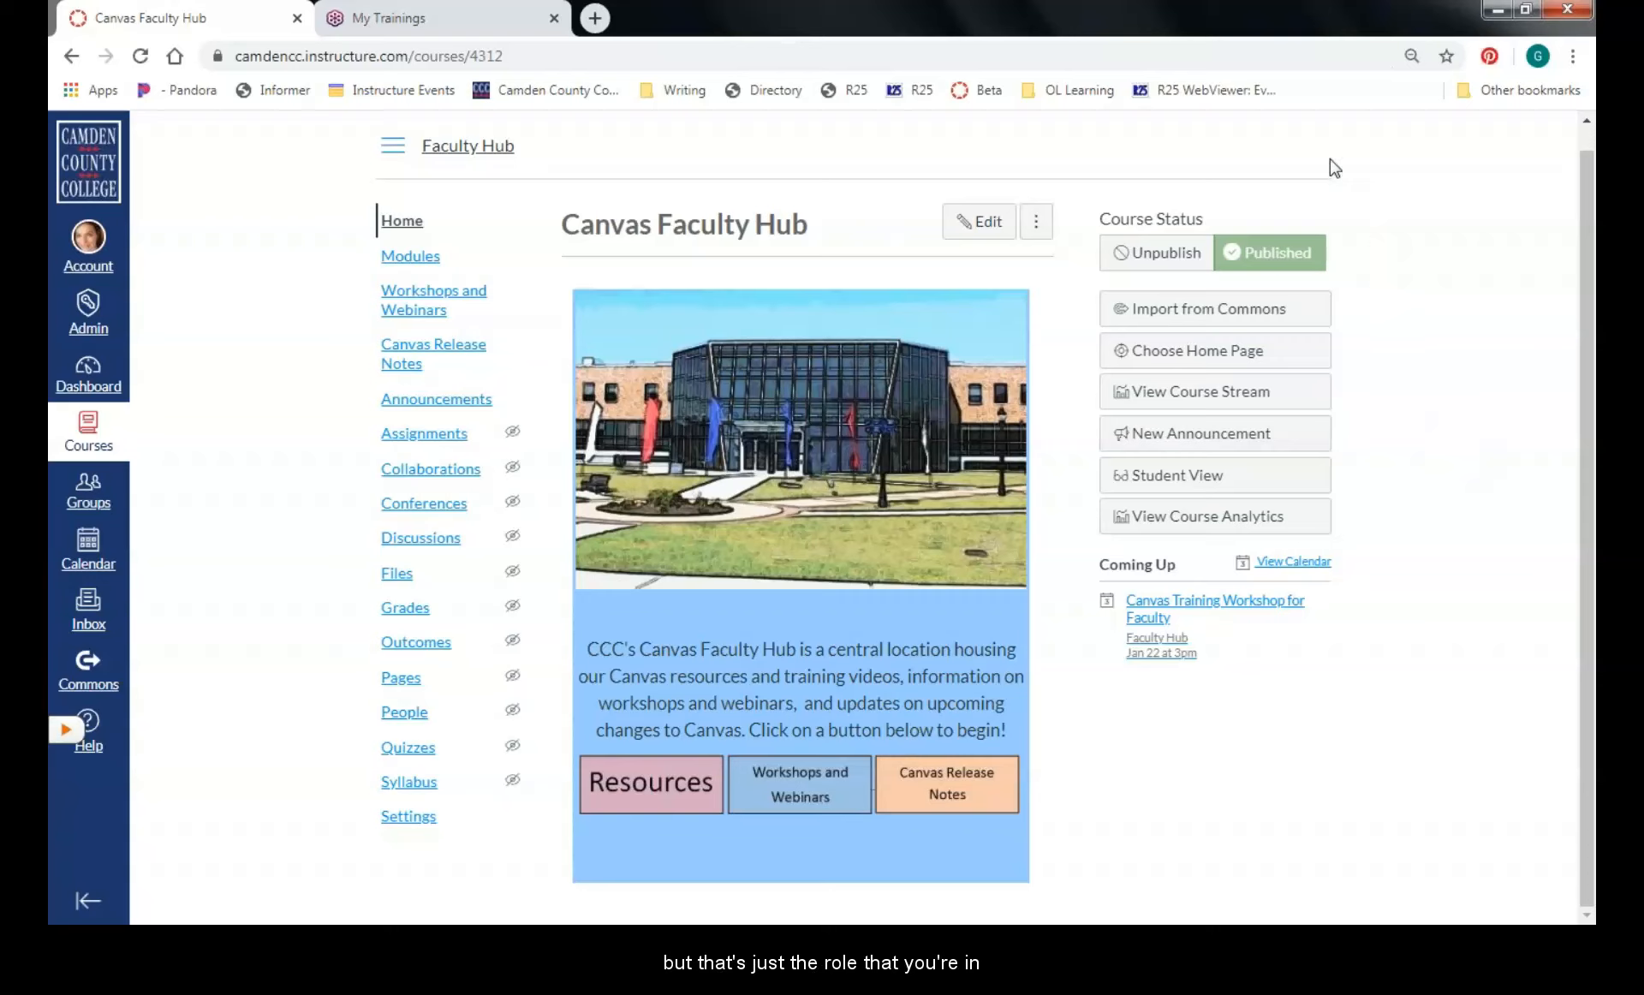
{"action": "left_click", "coordinate": [1220, 480]}
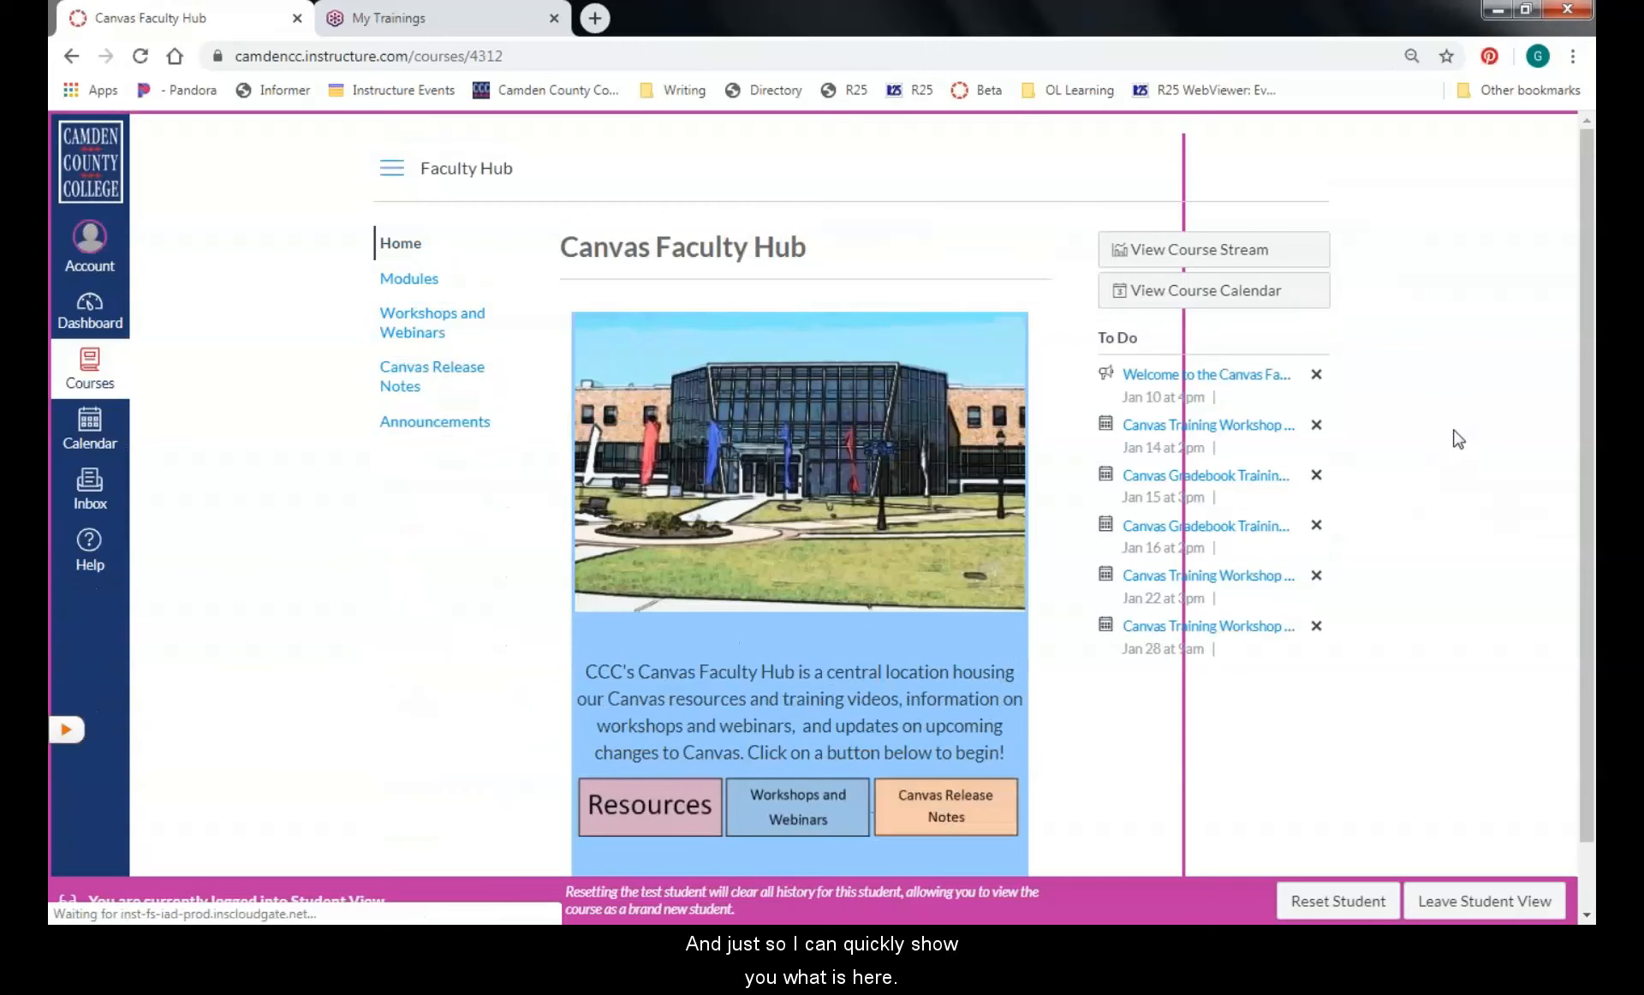
Open the Faculty Hub's Resources and look through the Canvas module list down to the Gradebook training items
{"action": "scroll", "coordinate": [1457, 439], "scroll_direction": "down", "scroll_amount": 1}
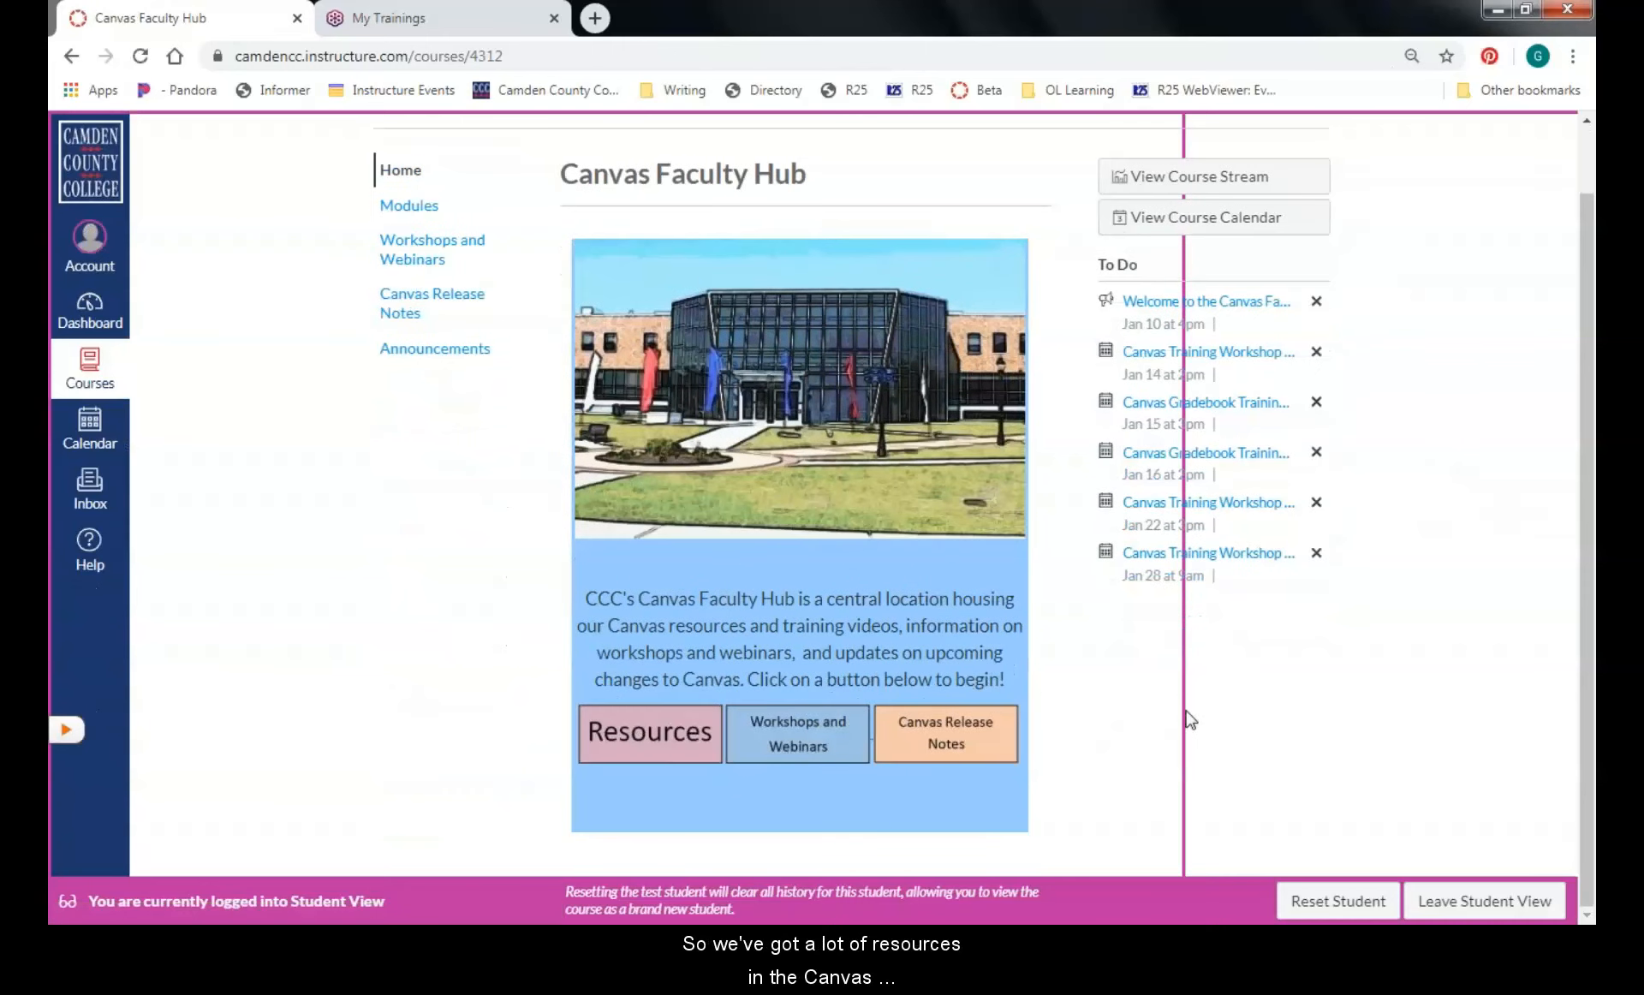
{"action": "left_click", "coordinate": [629, 738]}
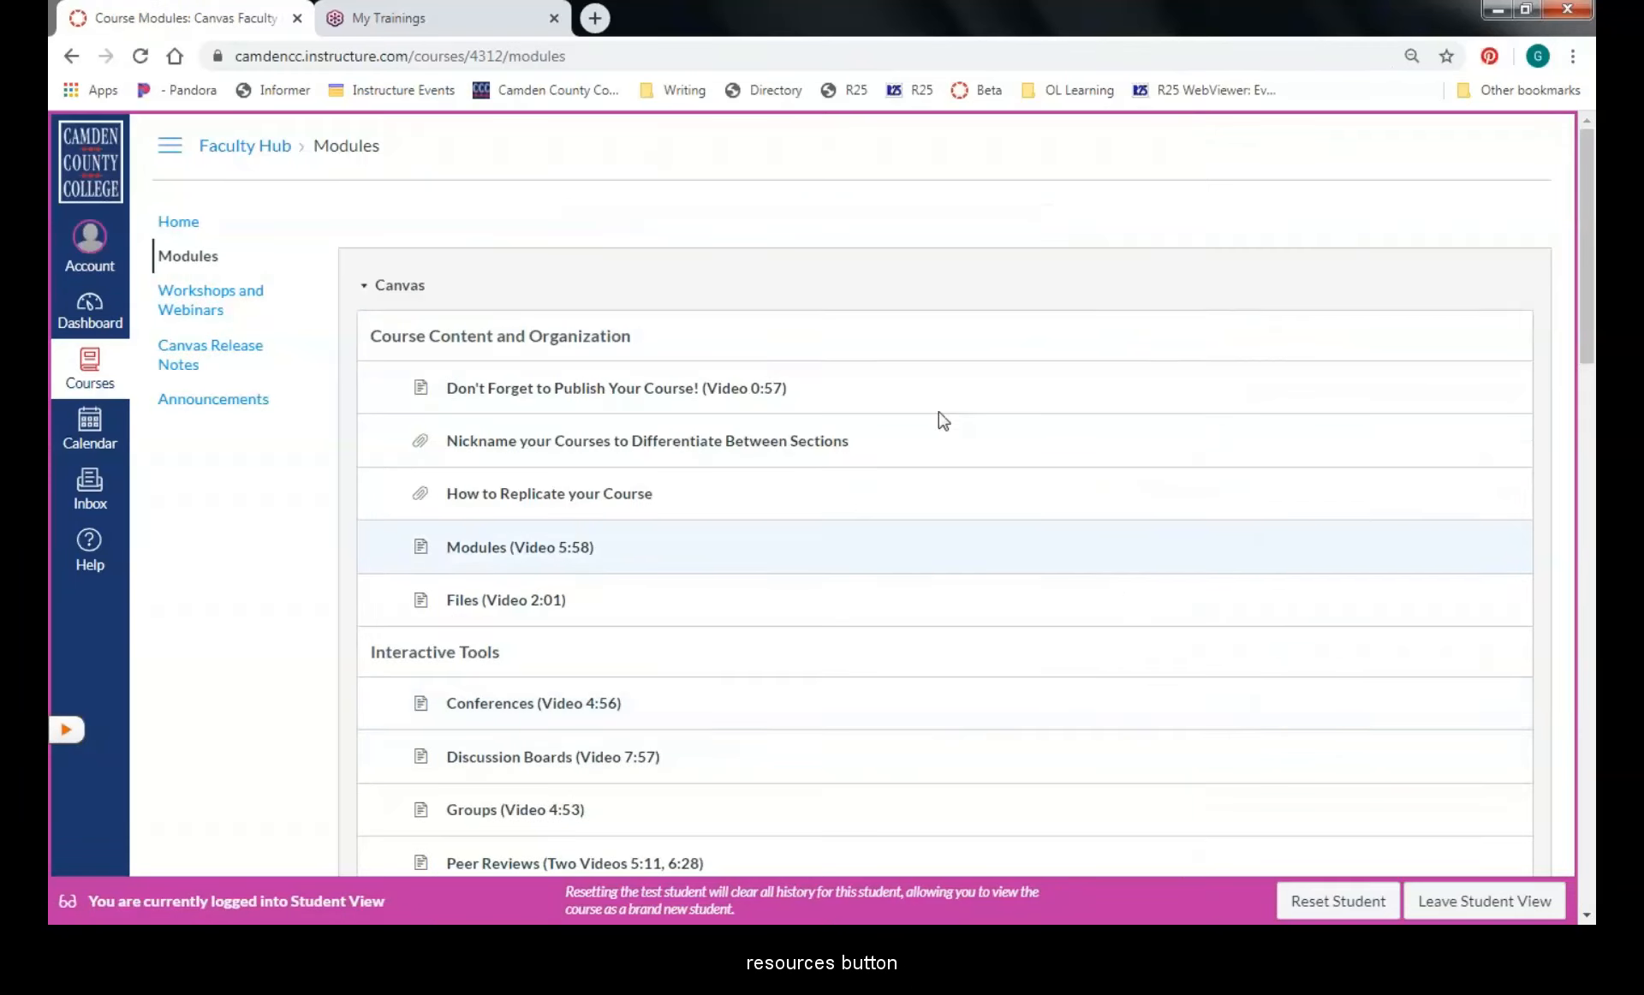
{"action": "scroll", "coordinate": [1078, 199], "scroll_direction": "down", "scroll_amount": 1}
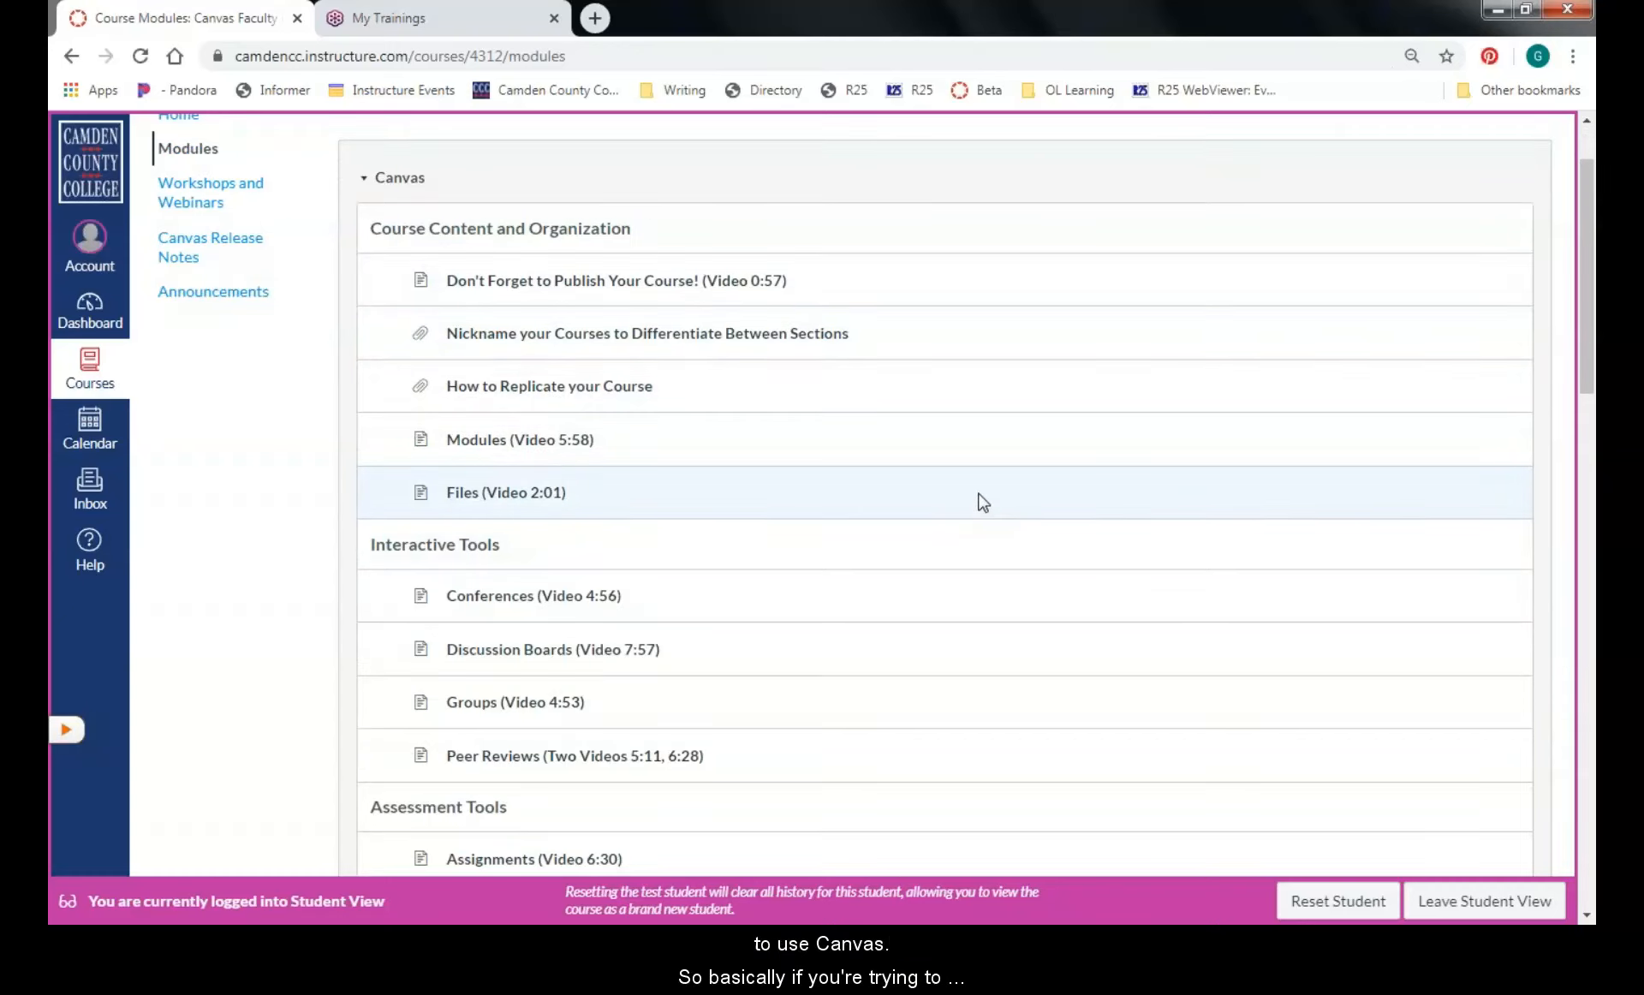
{"action": "scroll", "coordinate": [983, 503], "scroll_direction": "down", "scroll_amount": 1}
{"action": "scroll", "coordinate": [982, 496], "scroll_direction": "down", "scroll_amount": 2}
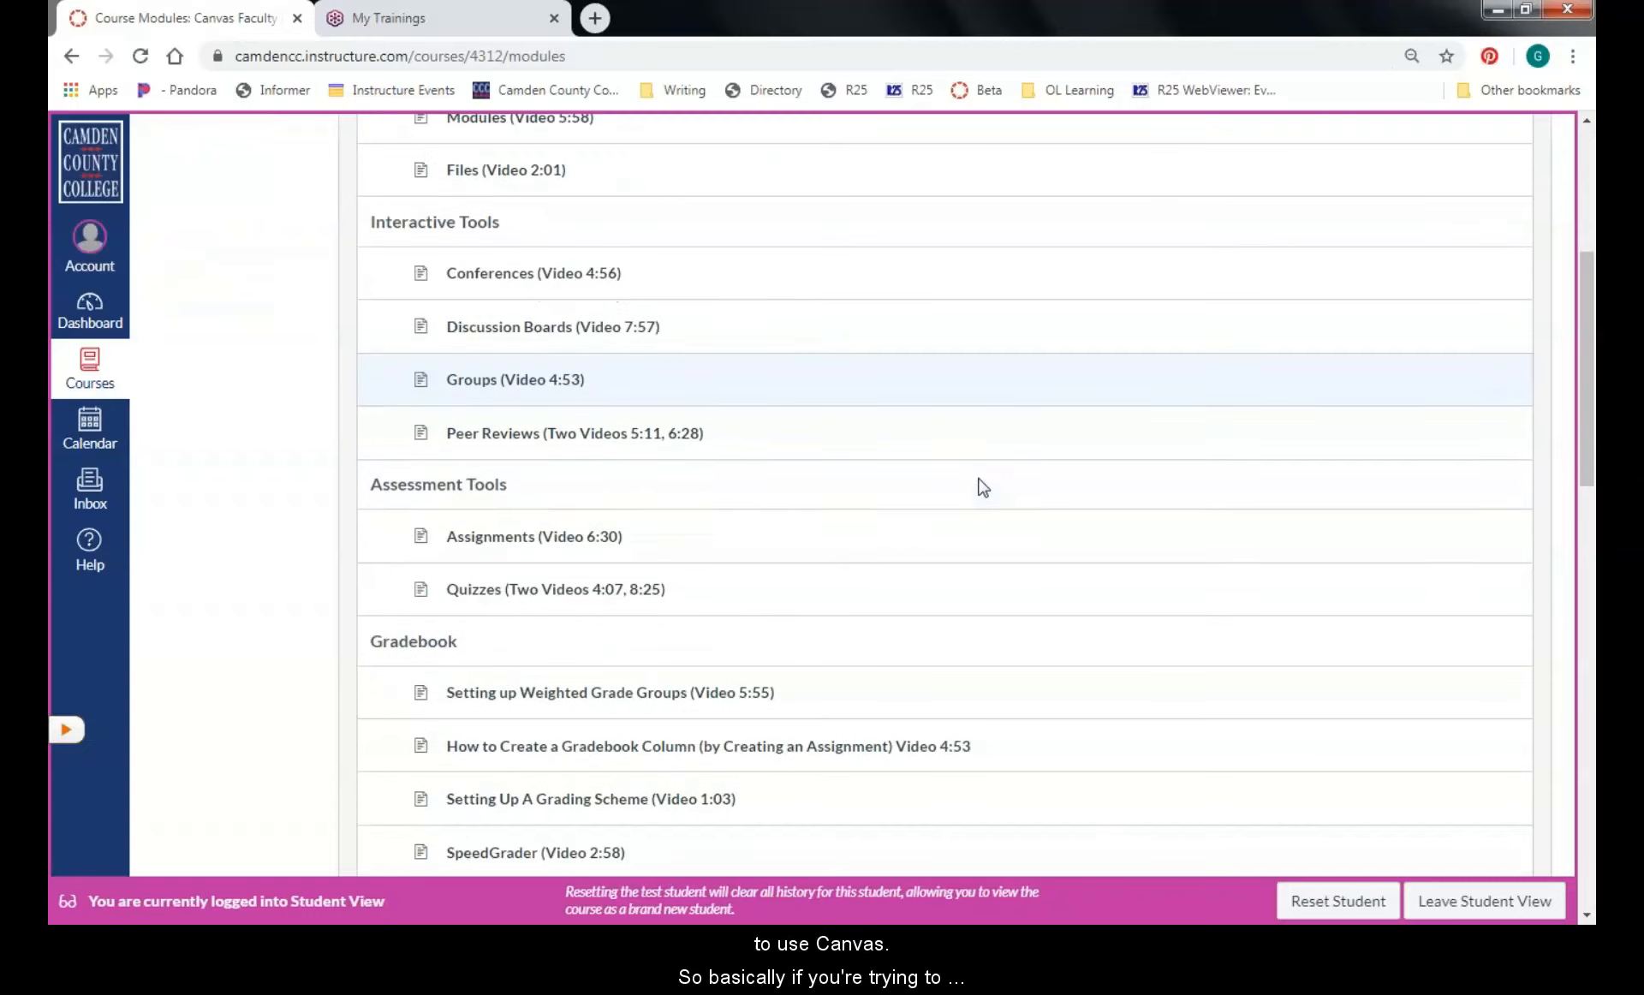
{"action": "scroll", "coordinate": [985, 487], "scroll_direction": "down", "scroll_amount": 2}
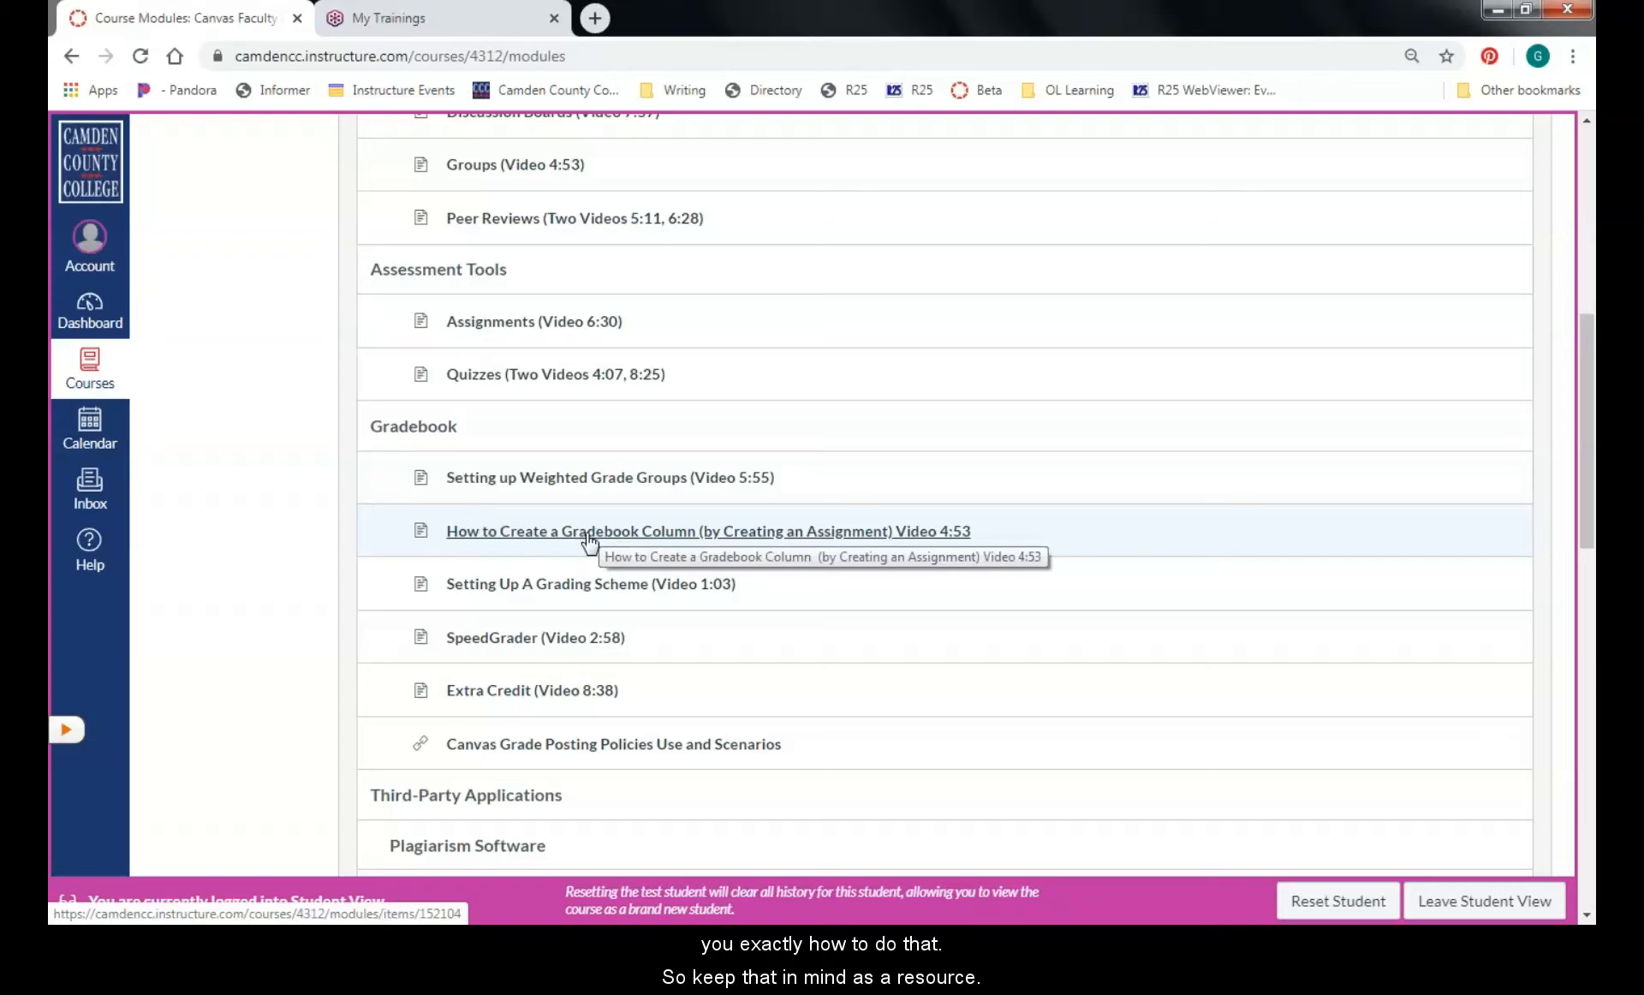
{"action": "scroll", "coordinate": [1040, 615], "scroll_direction": "up", "scroll_amount": 7}
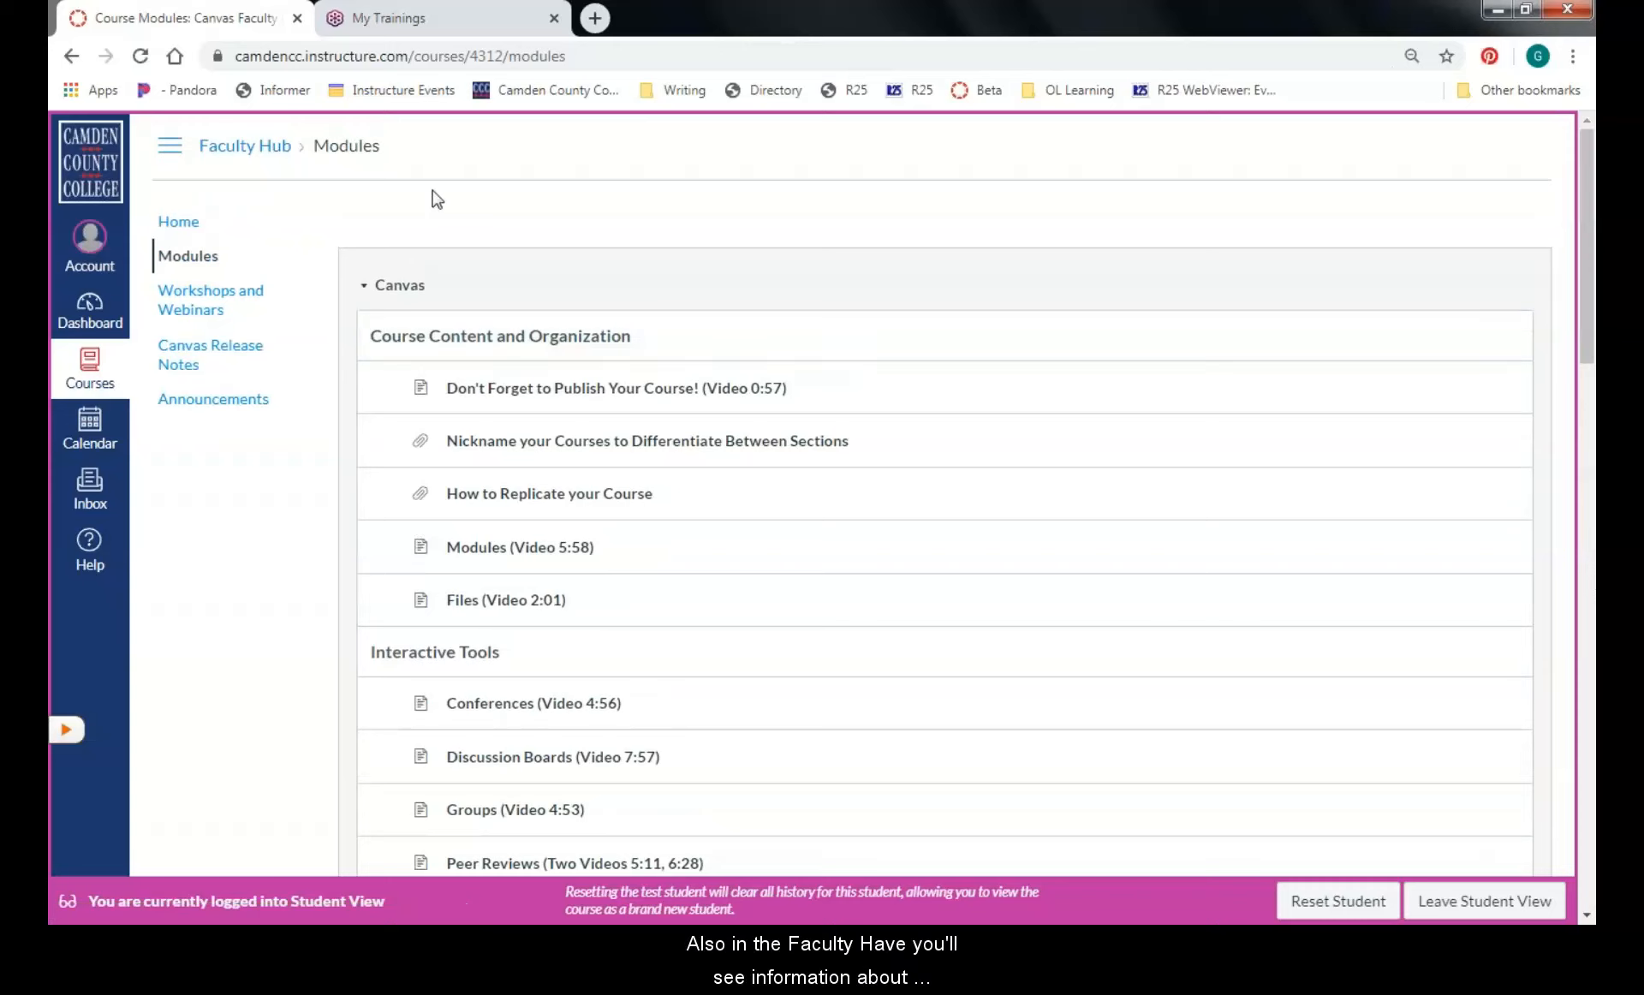
View the Workshops and Webinars page and the Canvas Release Notes page, and leave Student View
{"action": "left_click", "coordinate": [190, 315]}
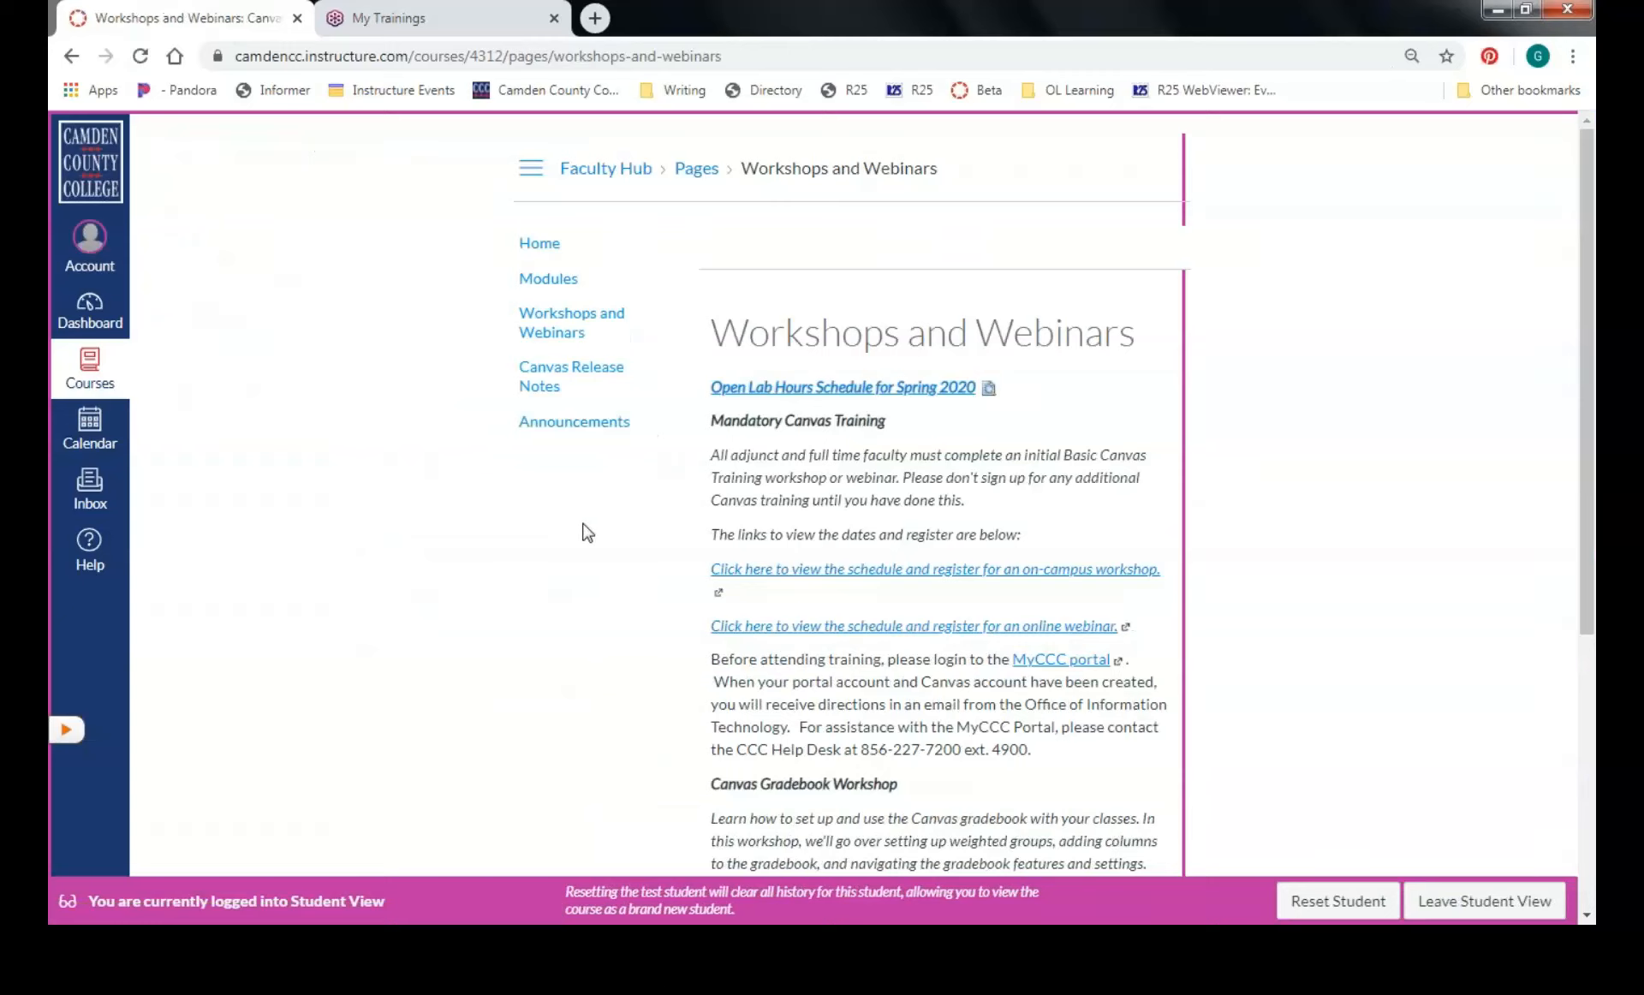
{"action": "left_click", "coordinate": [552, 387]}
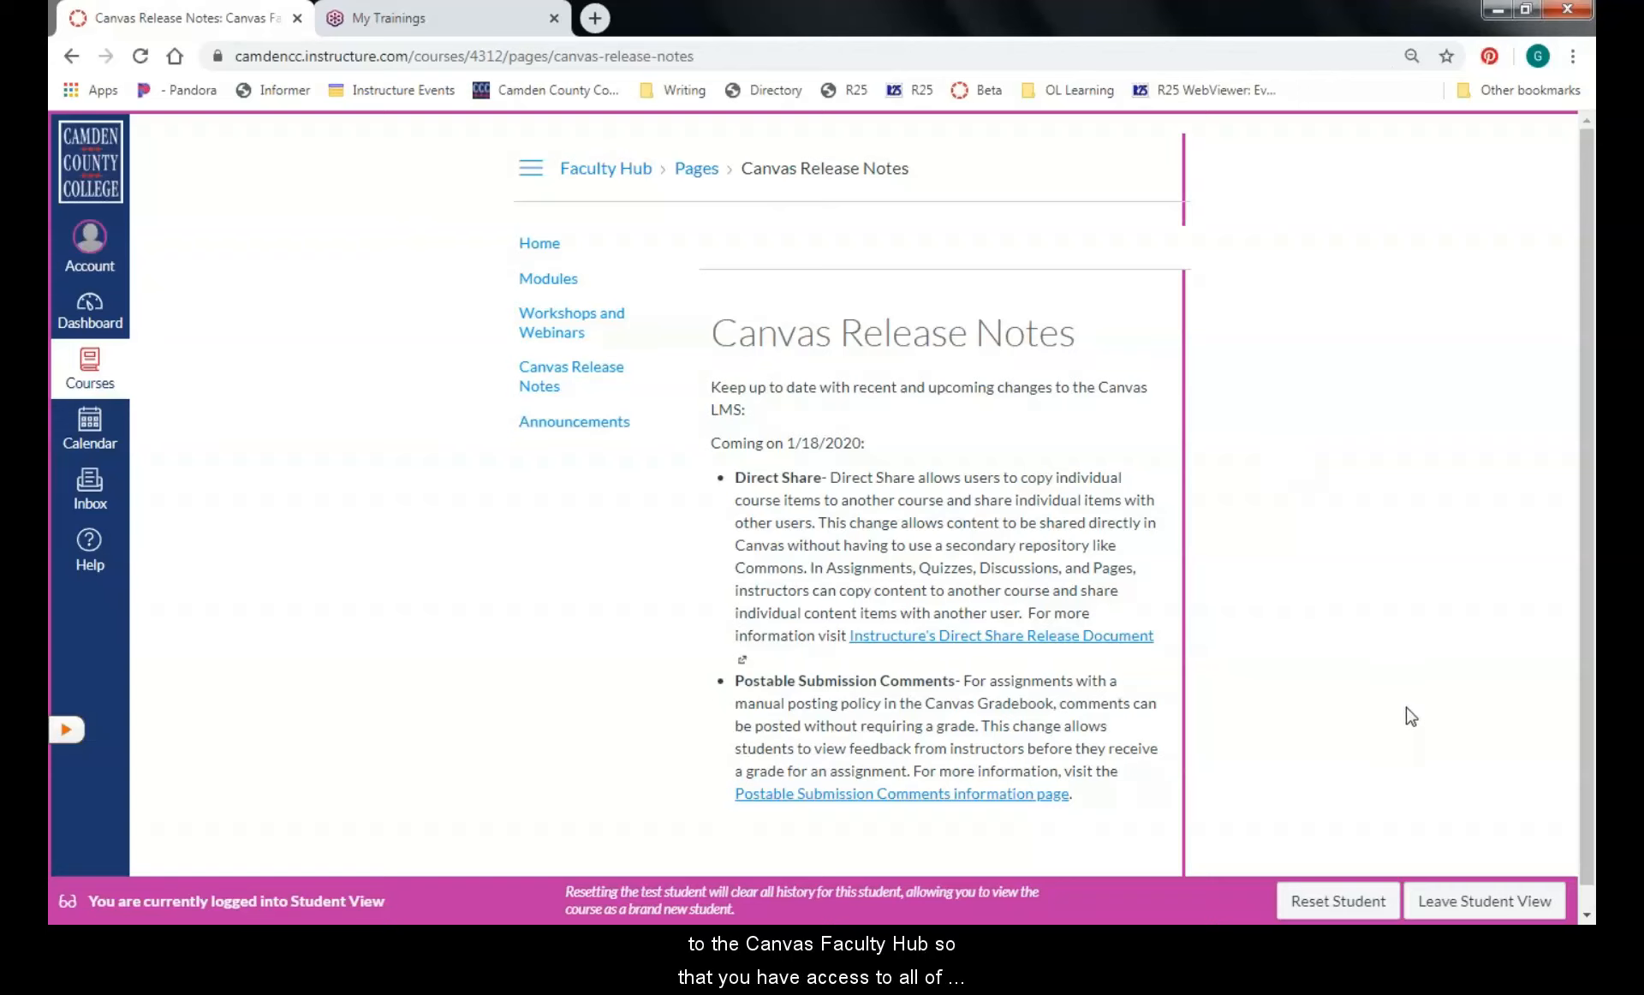
{"action": "left_click", "coordinate": [1458, 907]}
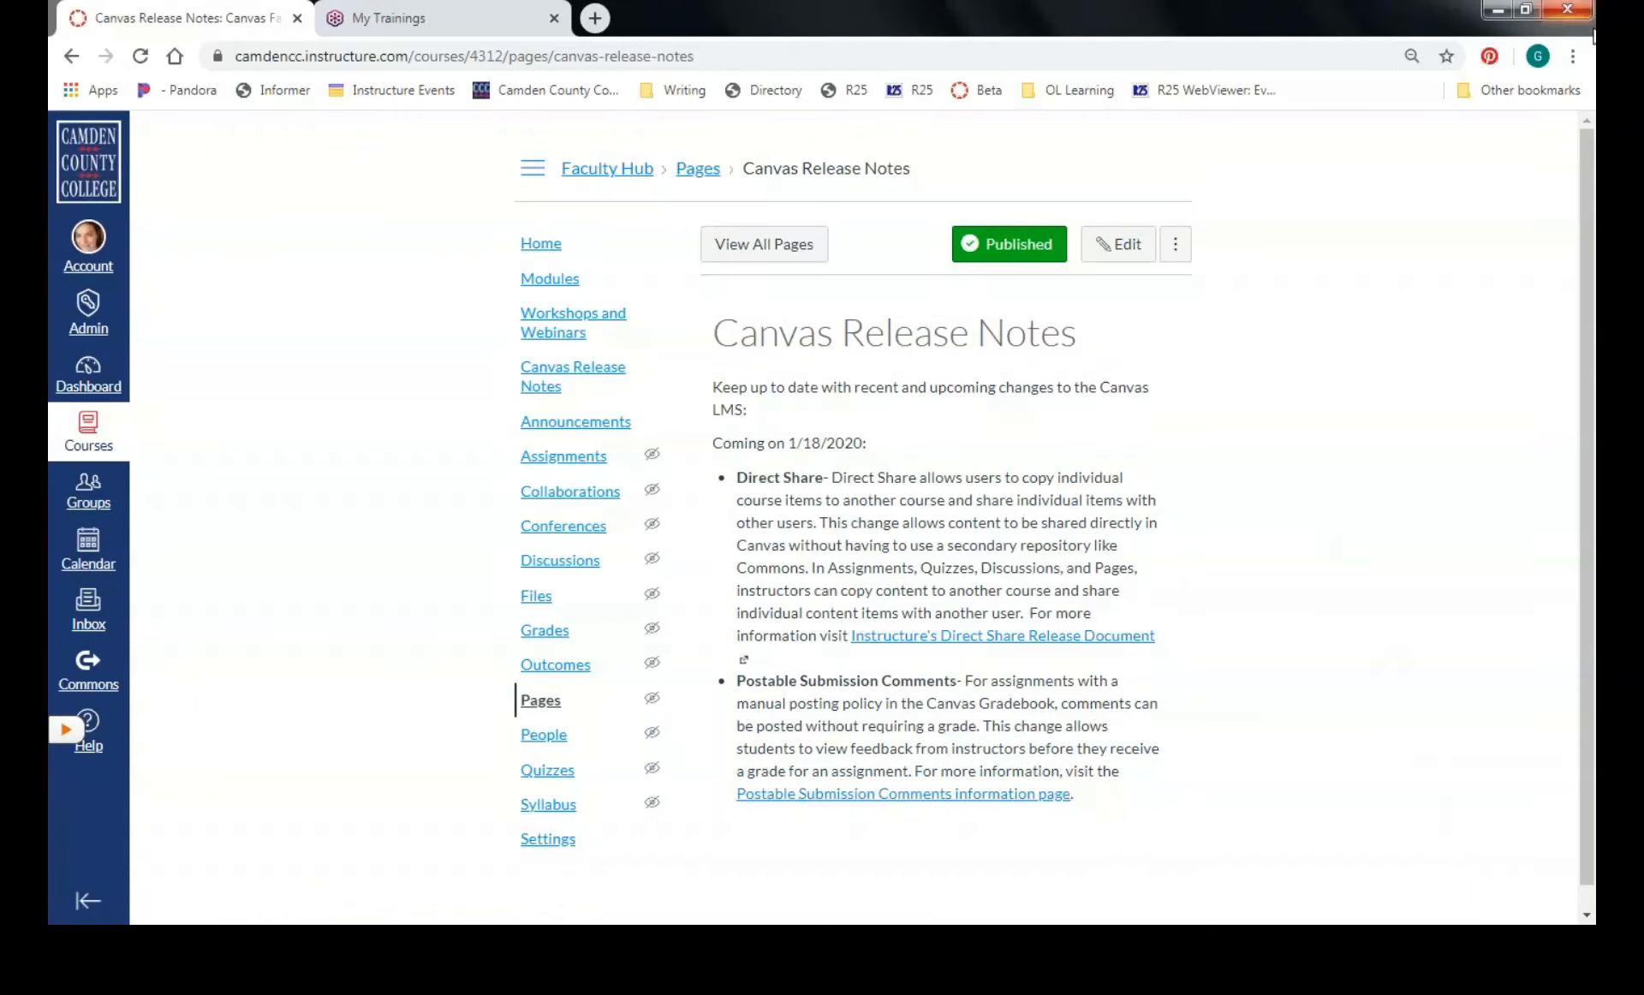
Return to the dashboard and open the US History I course (HIS-121-01)
{"action": "left_click", "coordinate": [51, 385]}
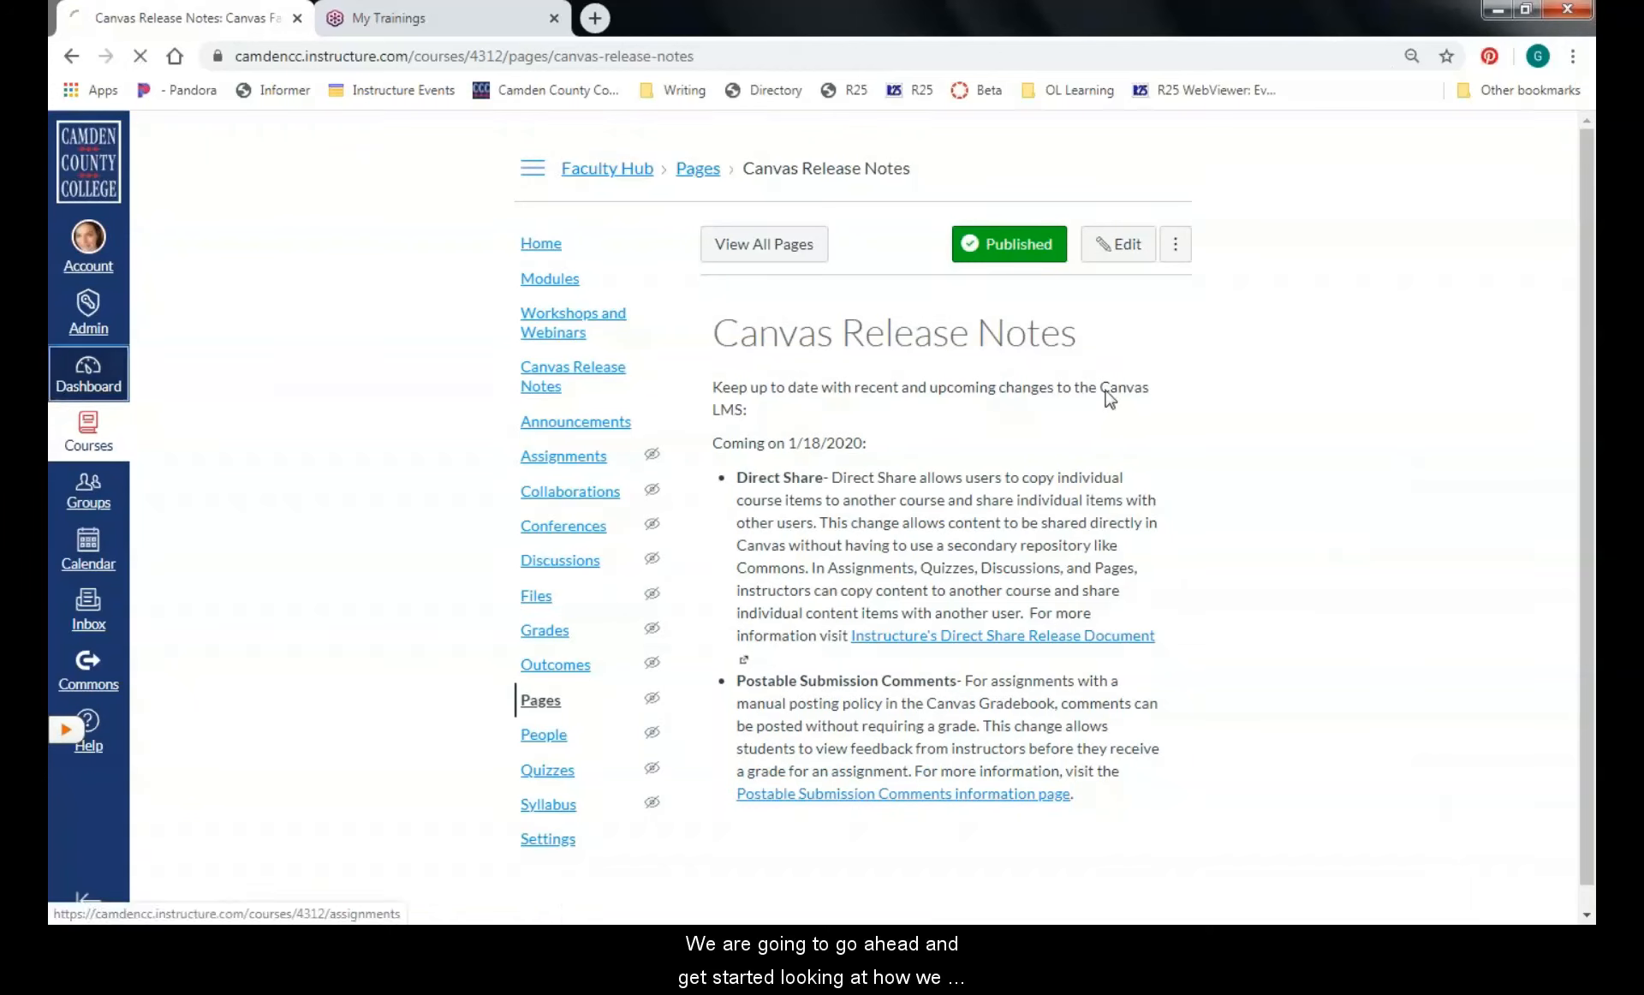
{"action": "scroll", "coordinate": [1276, 336], "scroll_direction": "down", "scroll_amount": 4}
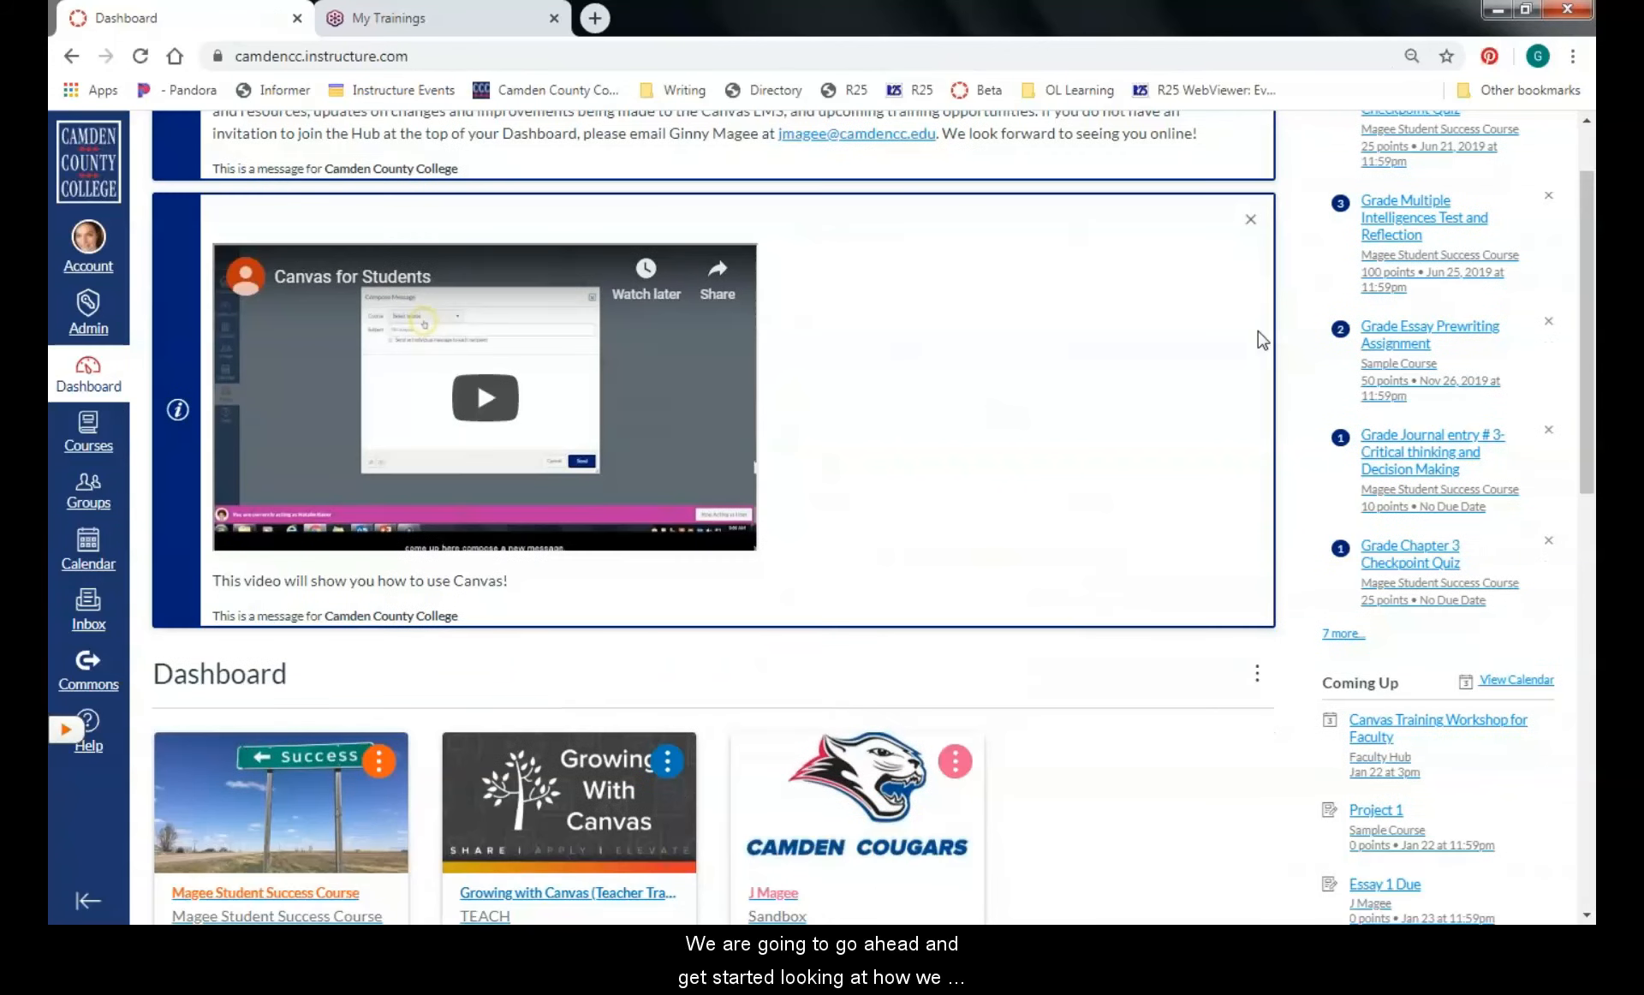
{"action": "scroll", "coordinate": [1113, 624], "scroll_direction": "down", "scroll_amount": 1}
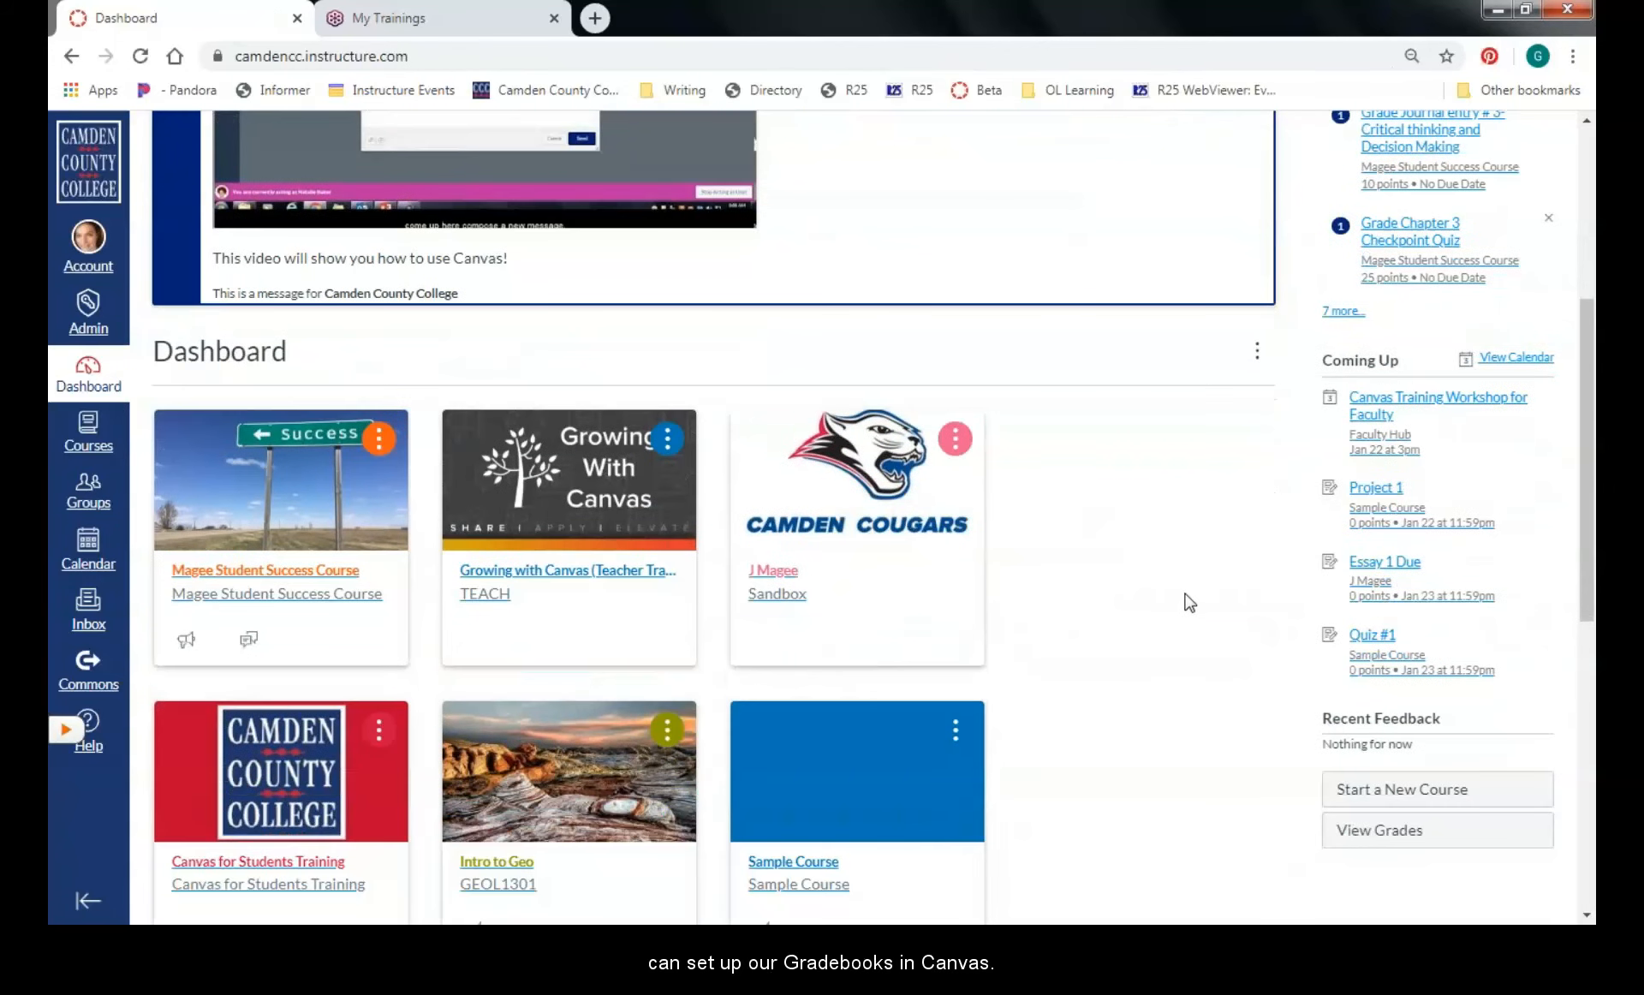
{"action": "scroll", "coordinate": [1188, 602], "scroll_direction": "down", "scroll_amount": 4}
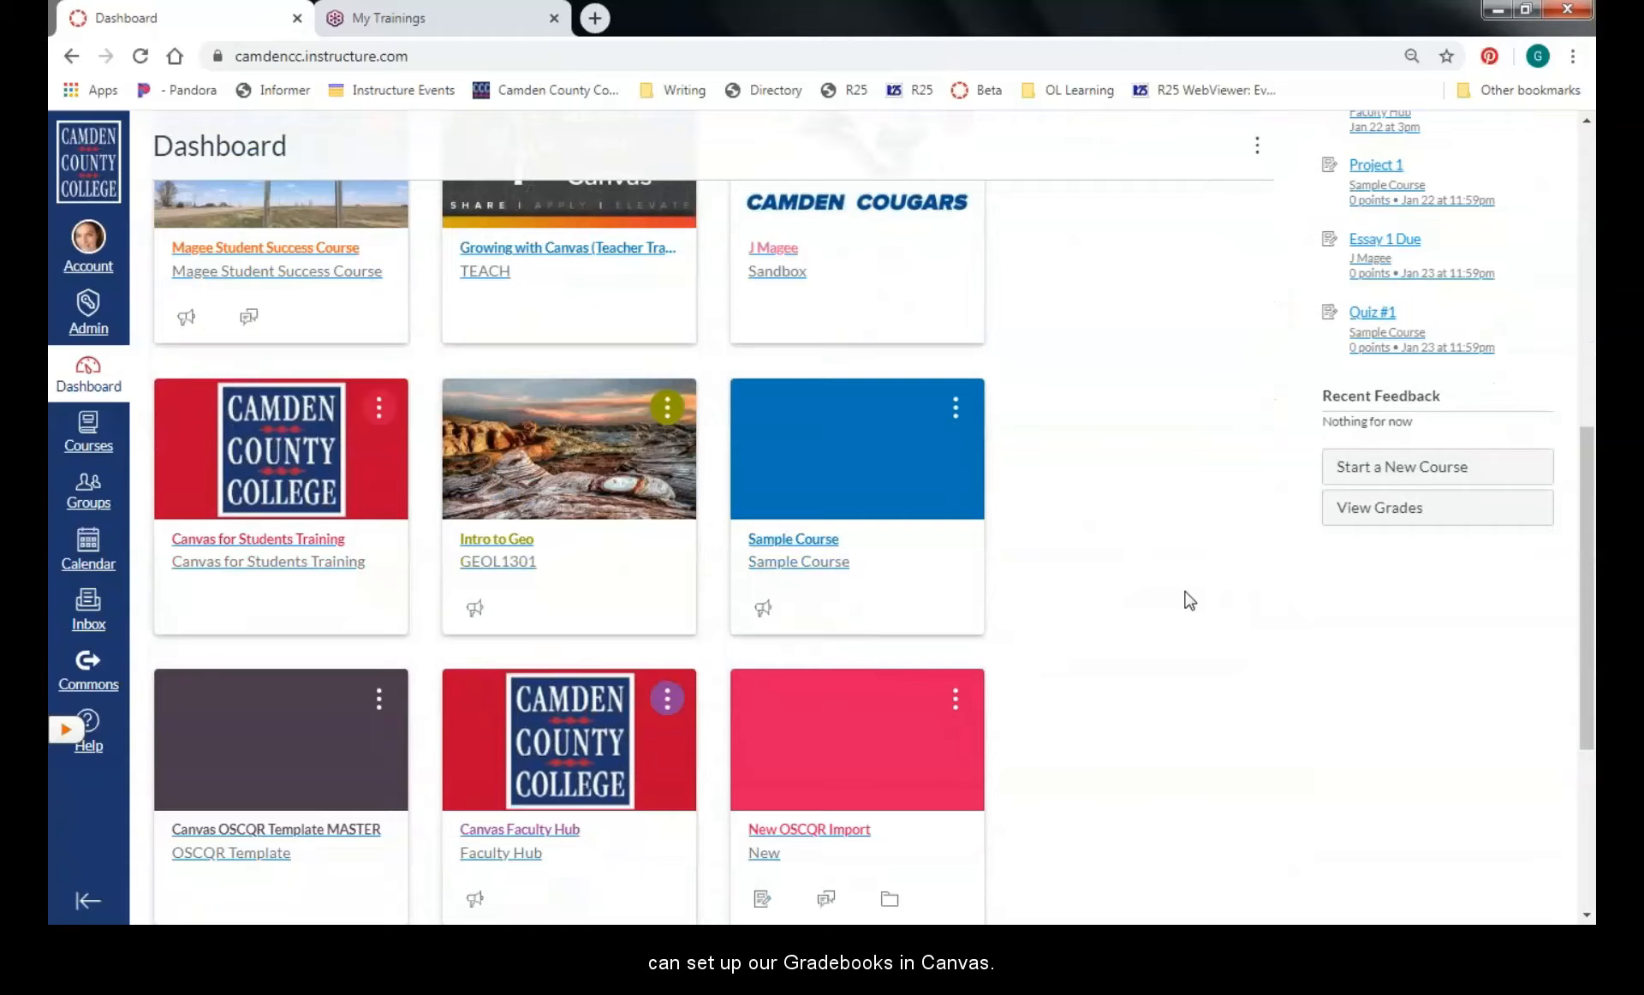
{"action": "scroll", "coordinate": [1189, 601], "scroll_direction": "down", "scroll_amount": 5}
{"action": "left_click", "coordinate": [206, 726]}
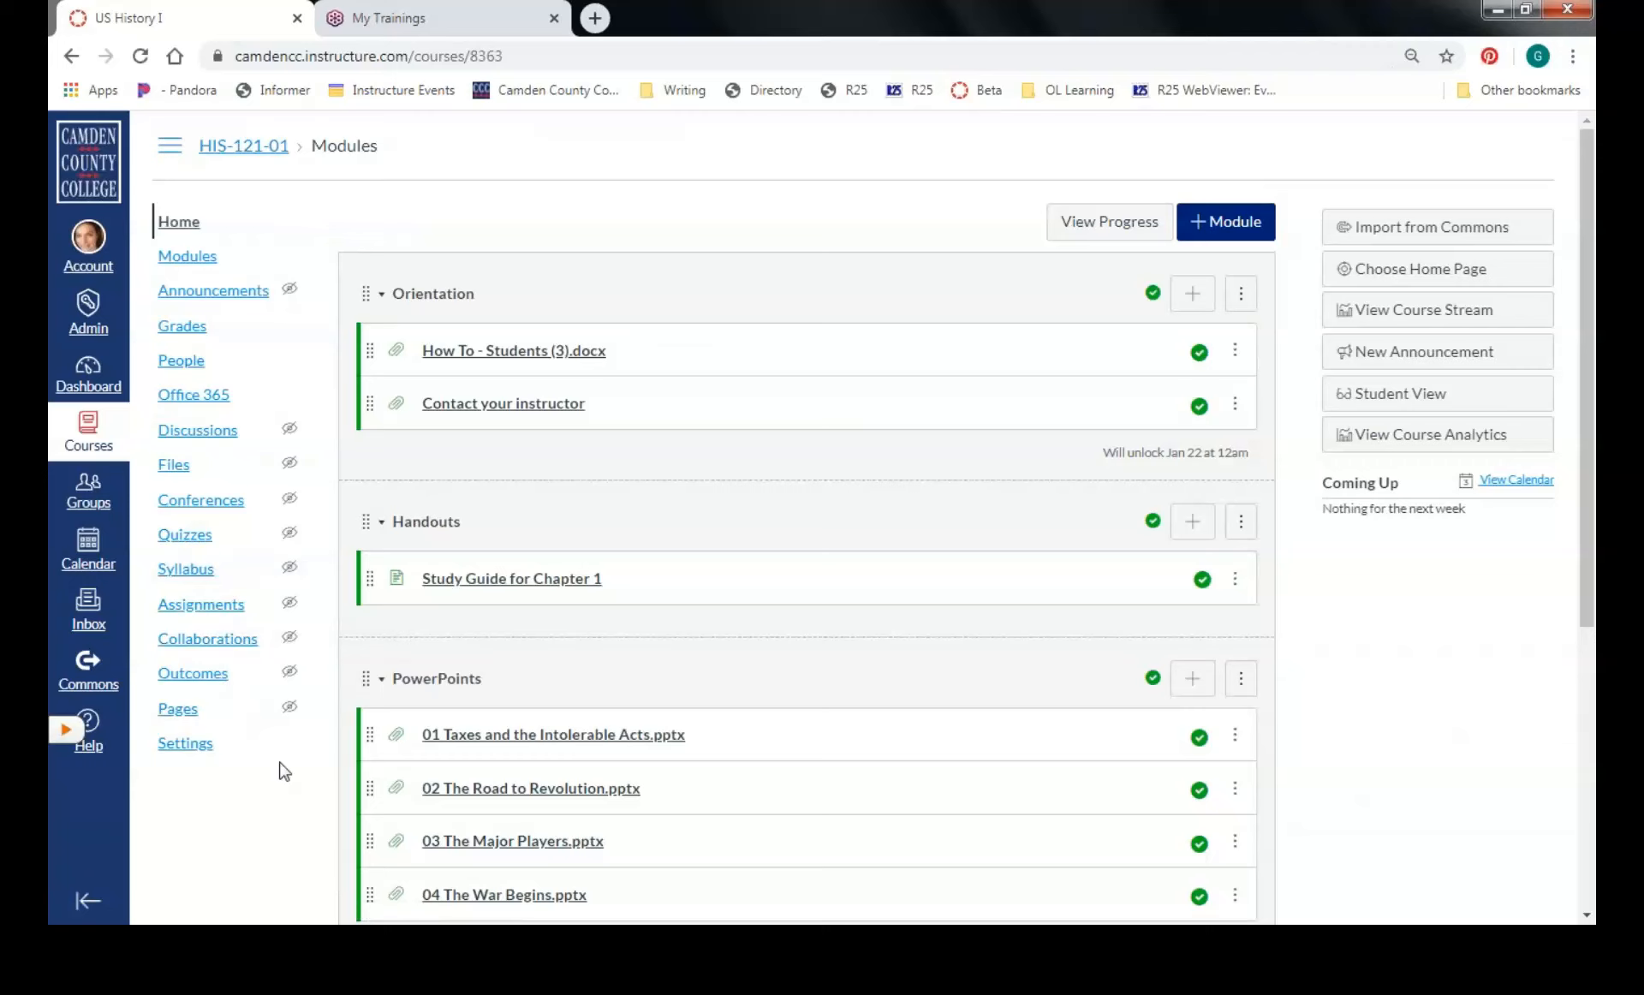
View the course's gradebook, show the course navigation and go to the Assignments page
{"action": "left_click", "coordinate": [167, 330]}
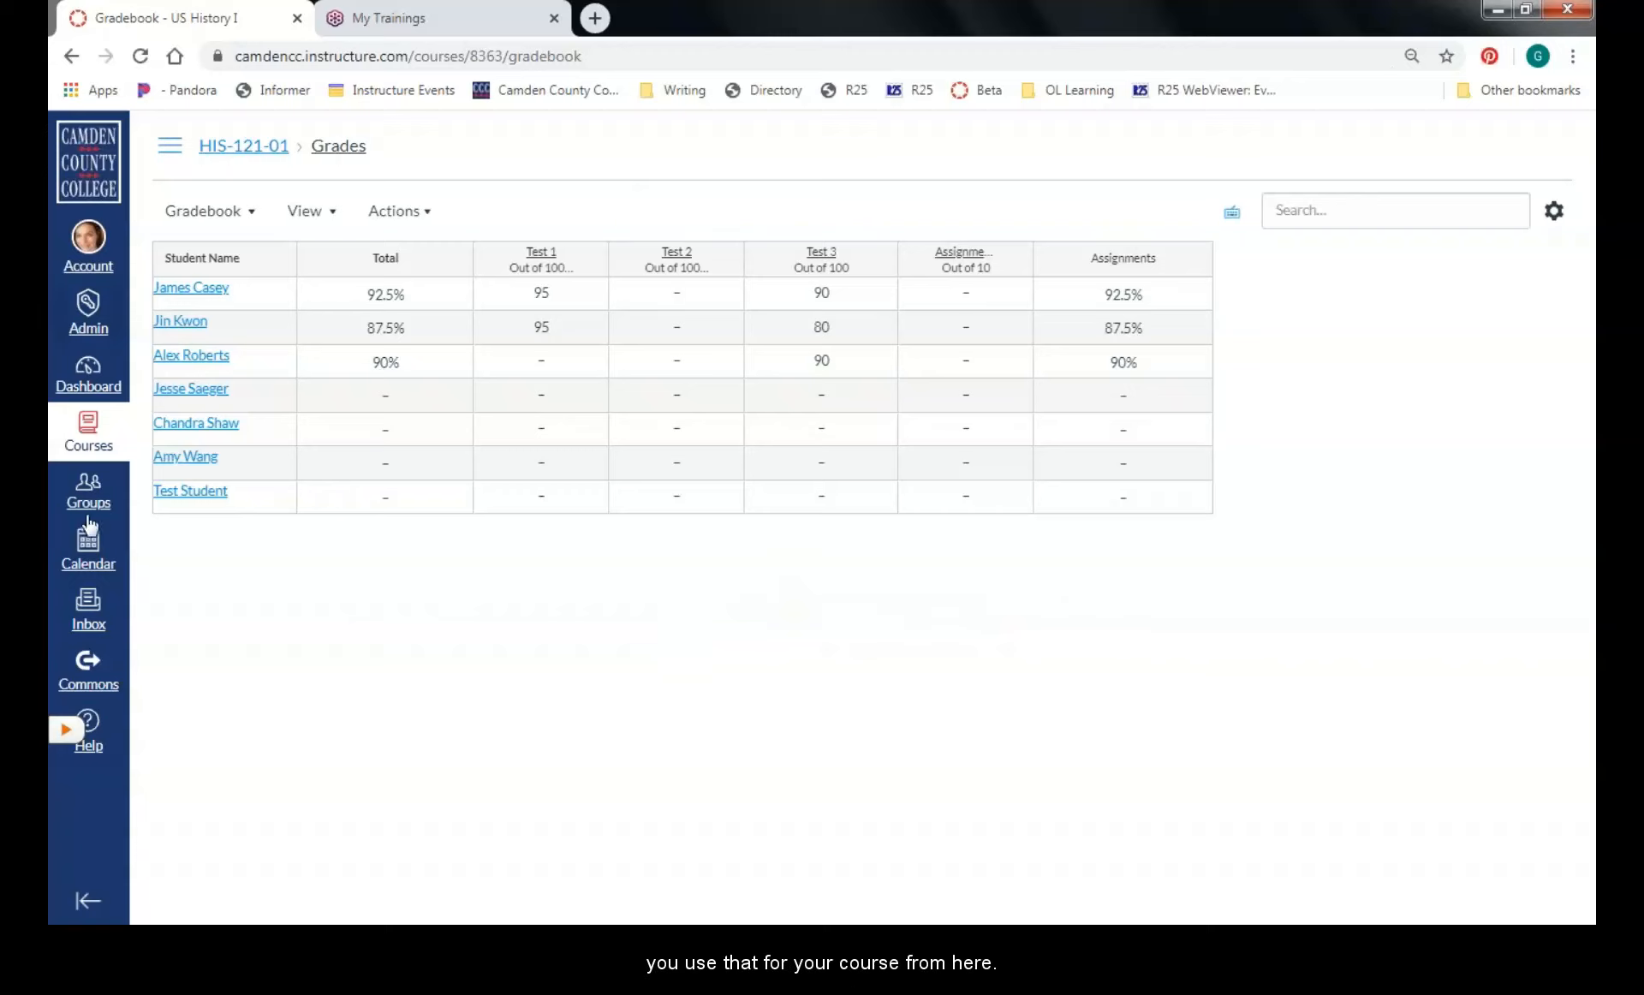
{"action": "left_click", "coordinate": [175, 150]}
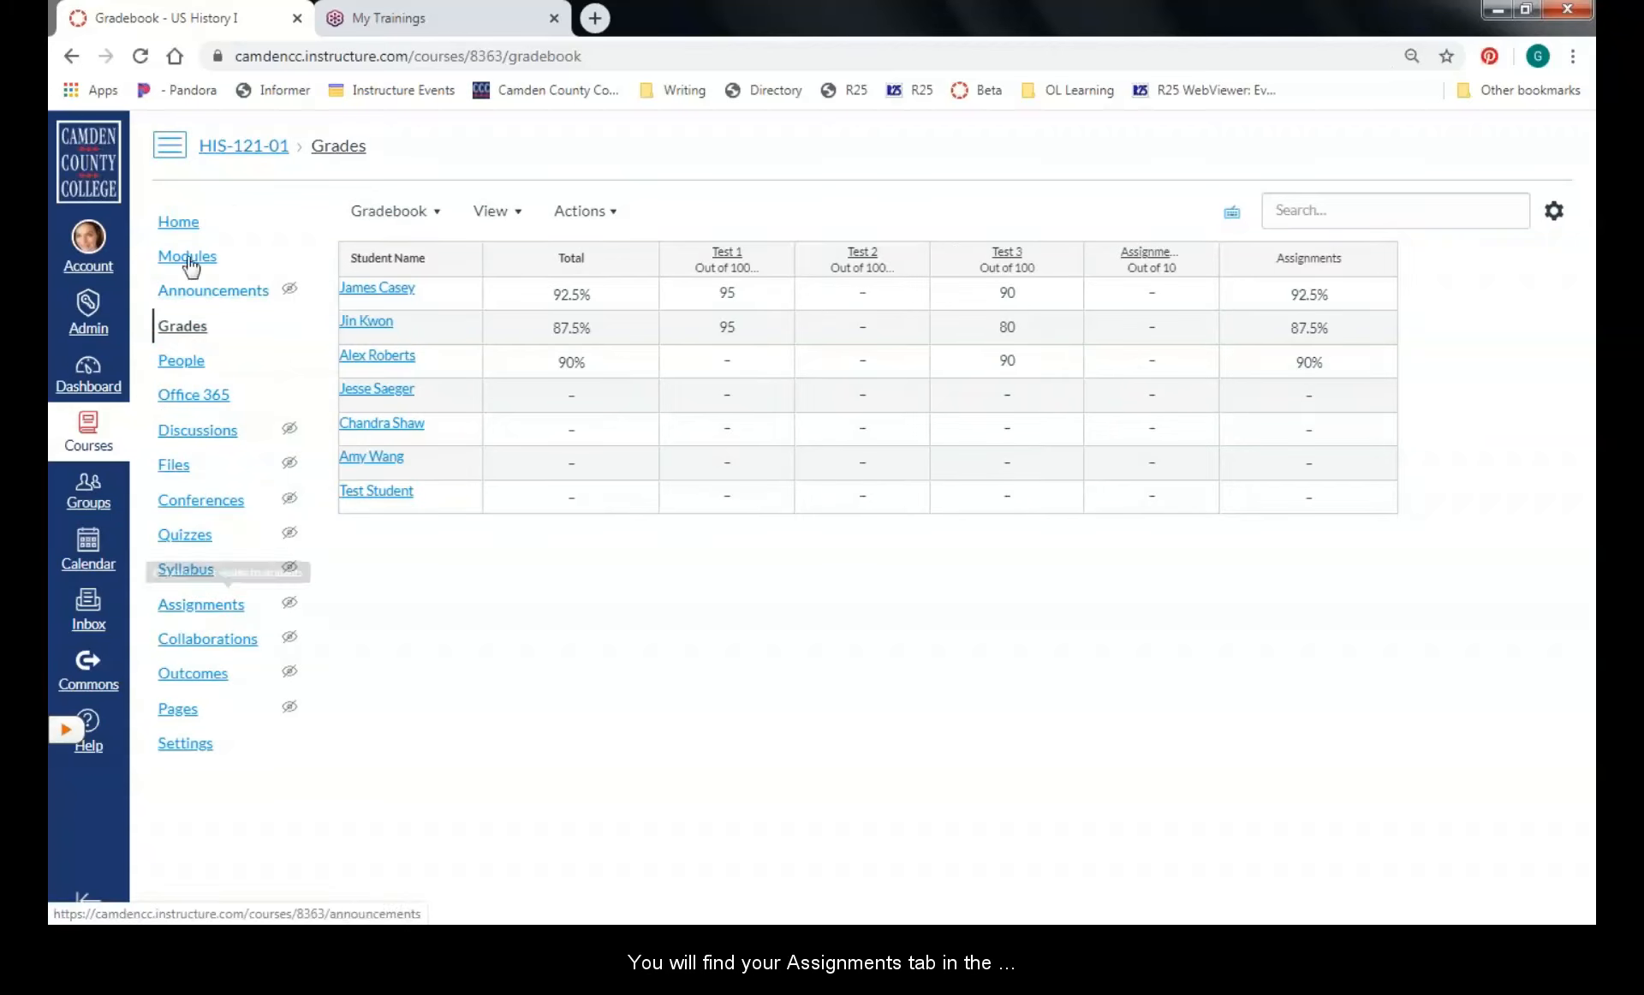
{"action": "left_click", "coordinate": [190, 609]}
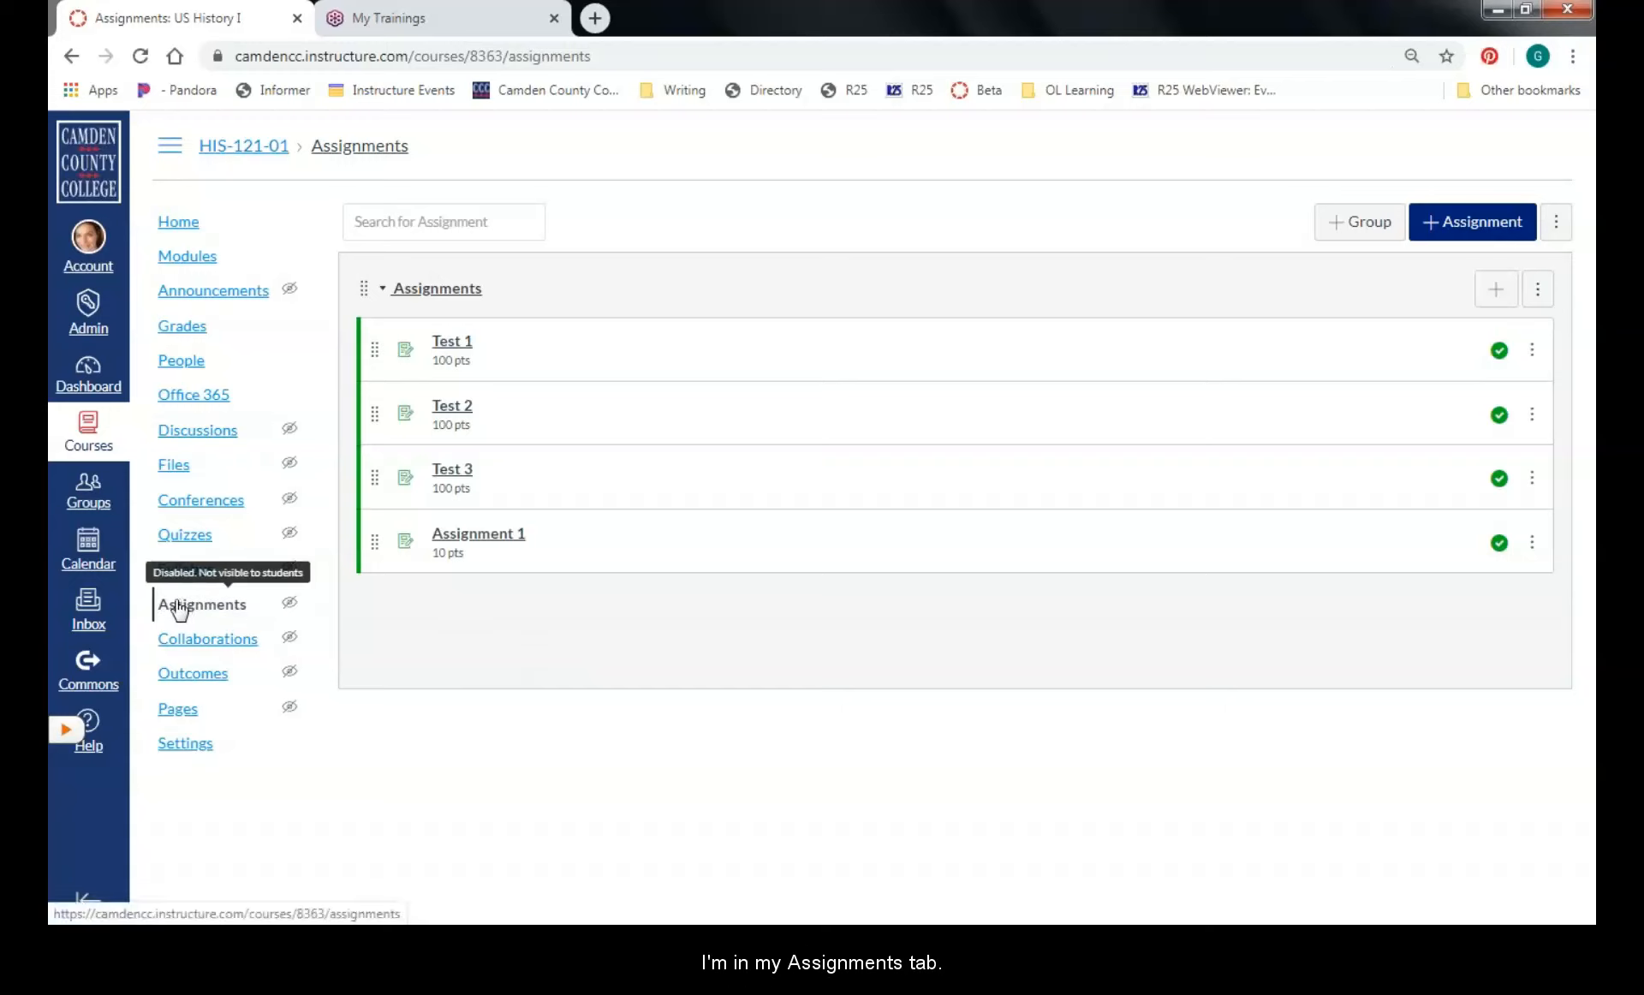
Enable weighting the final grade based on assignment groups and save the Assignment Groups Weight setting
{"action": "left_click", "coordinate": [1553, 223]}
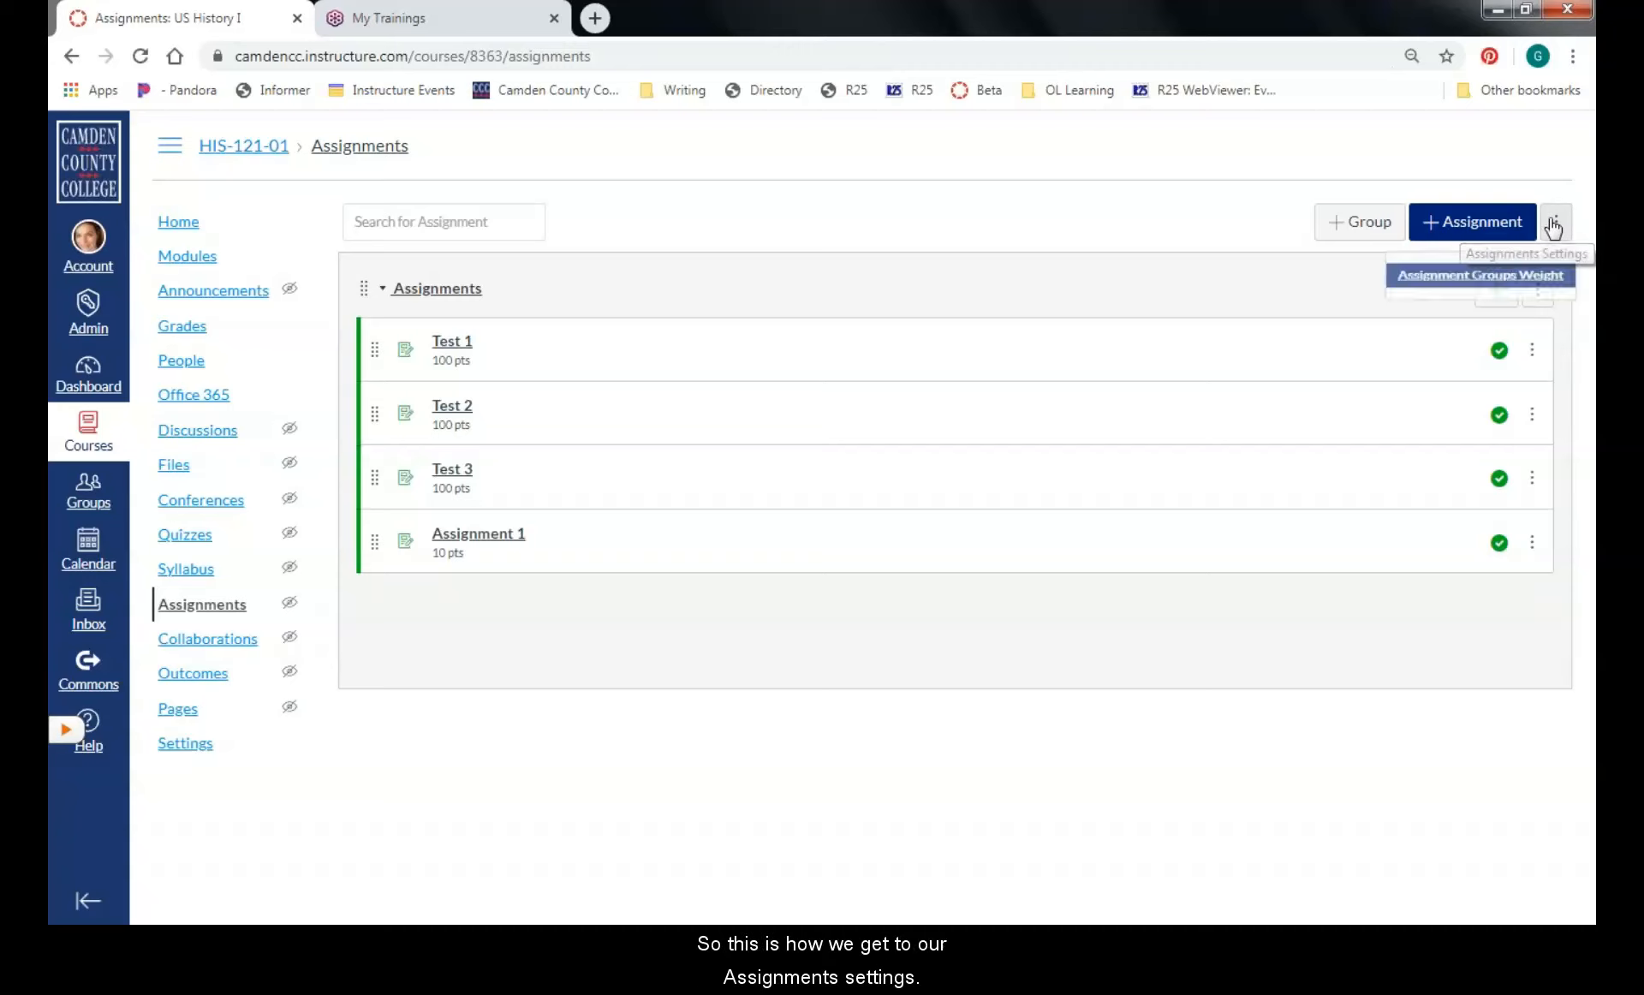
{"action": "left_click", "coordinate": [1552, 225]}
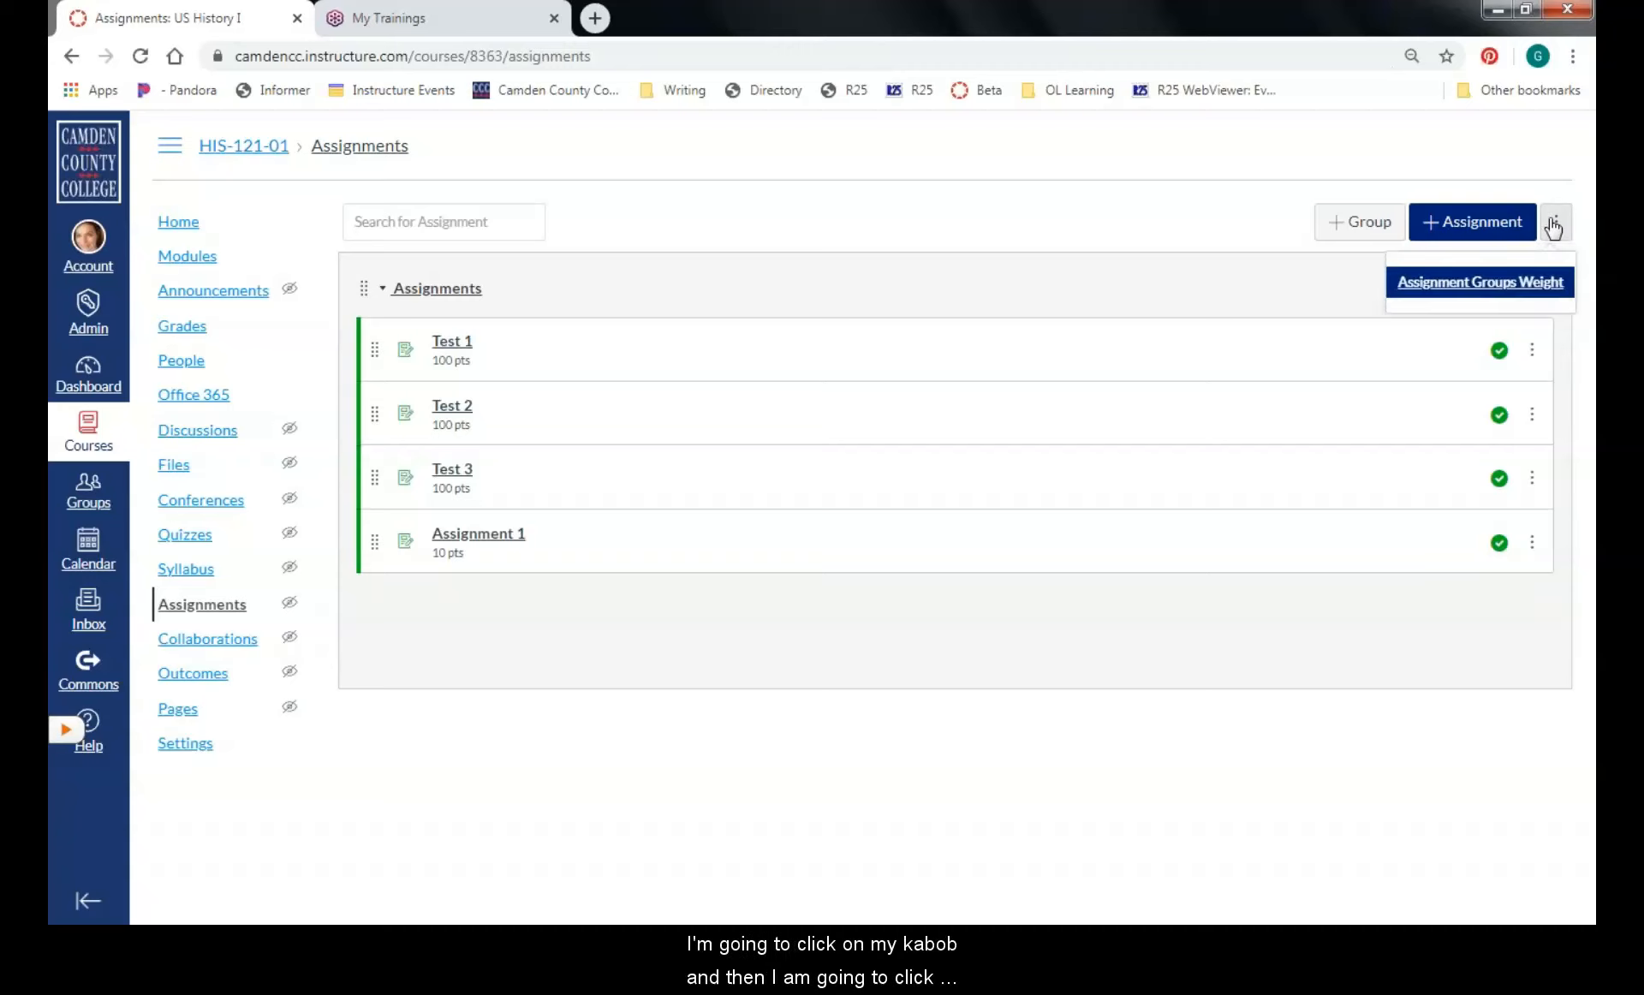
{"action": "left_click", "coordinate": [1484, 283]}
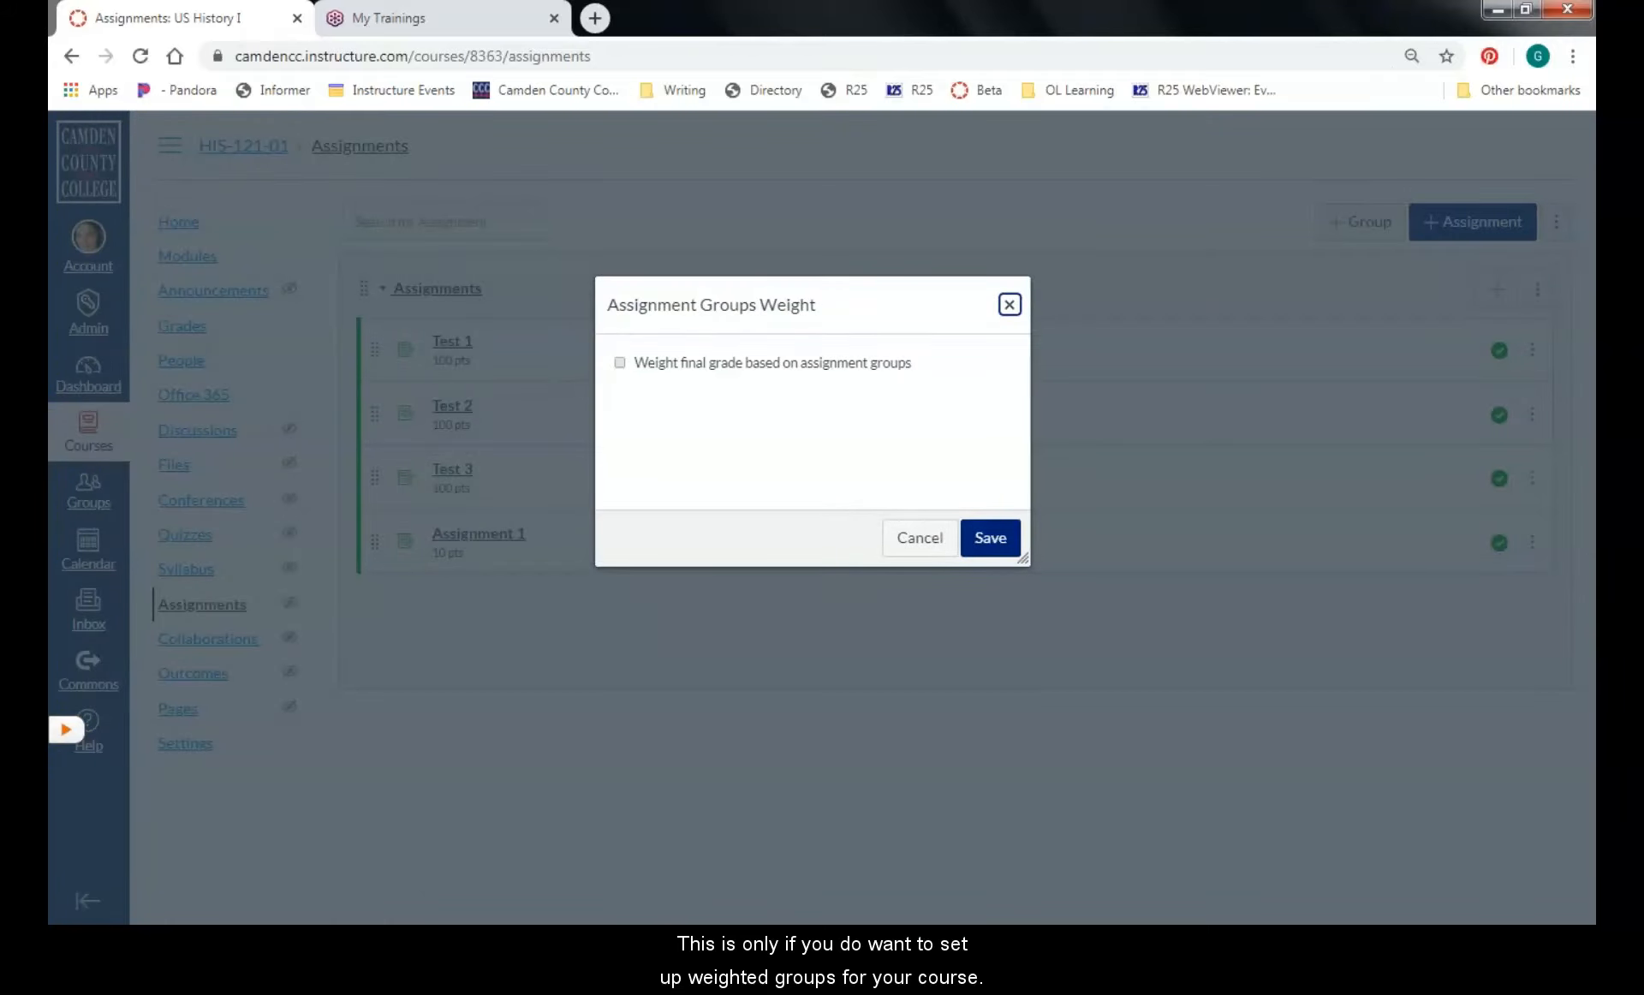
{"action": "left_click", "coordinate": [620, 365]}
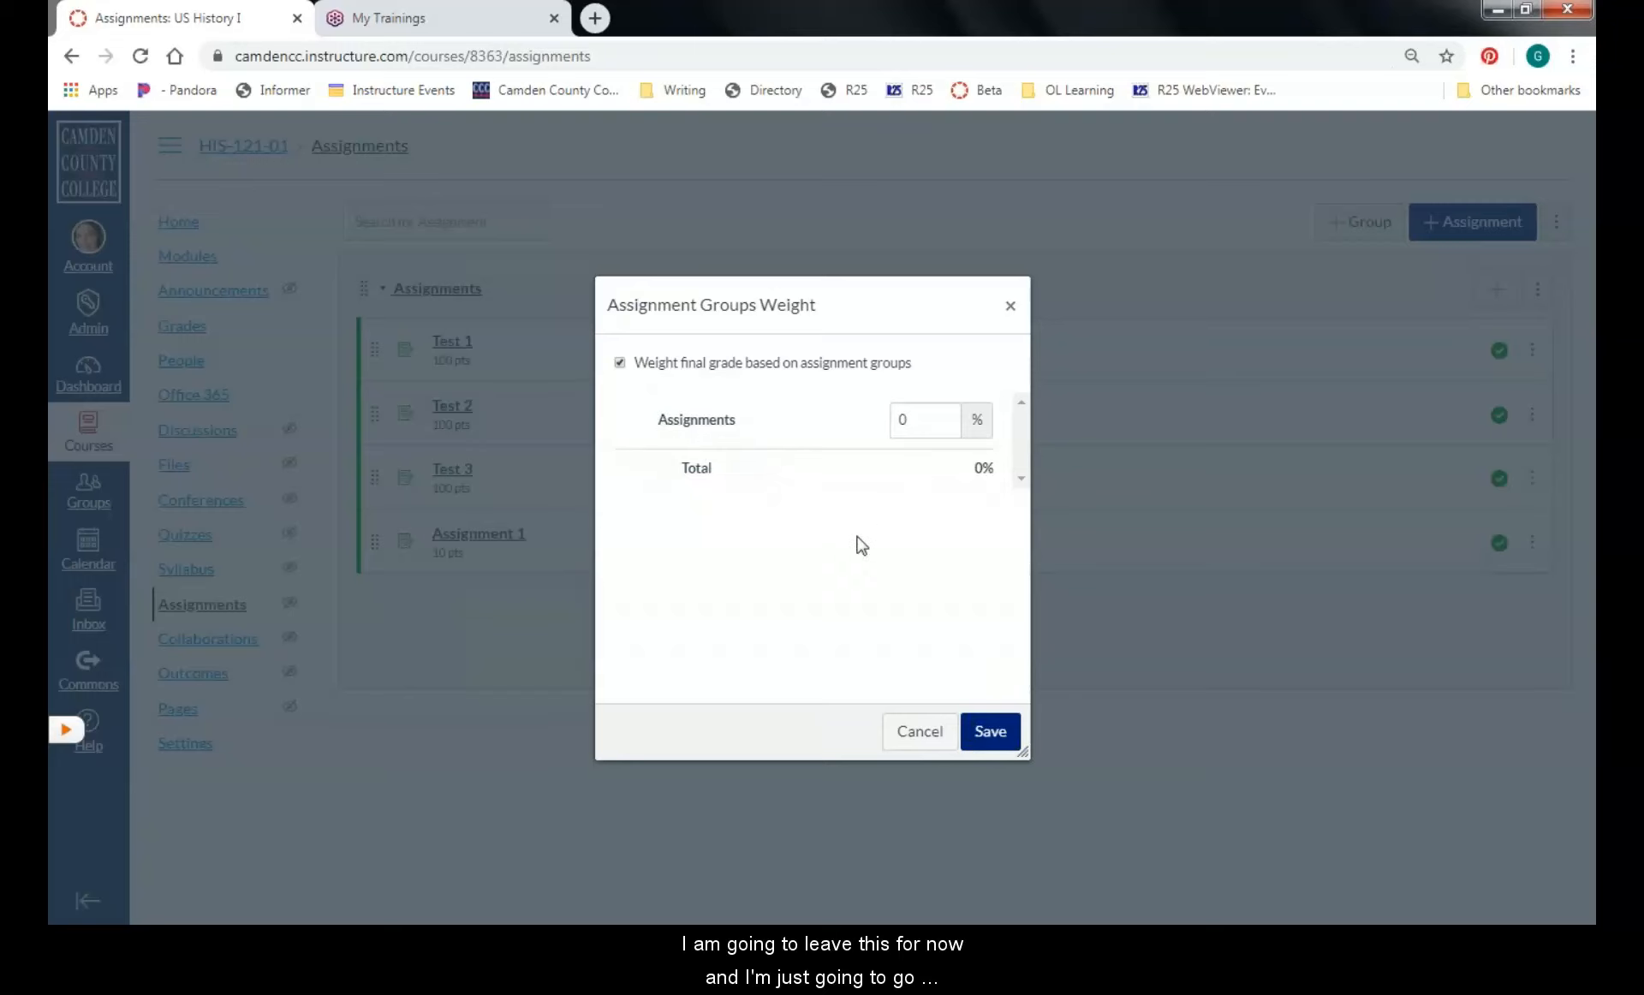
{"action": "left_click", "coordinate": [989, 732]}
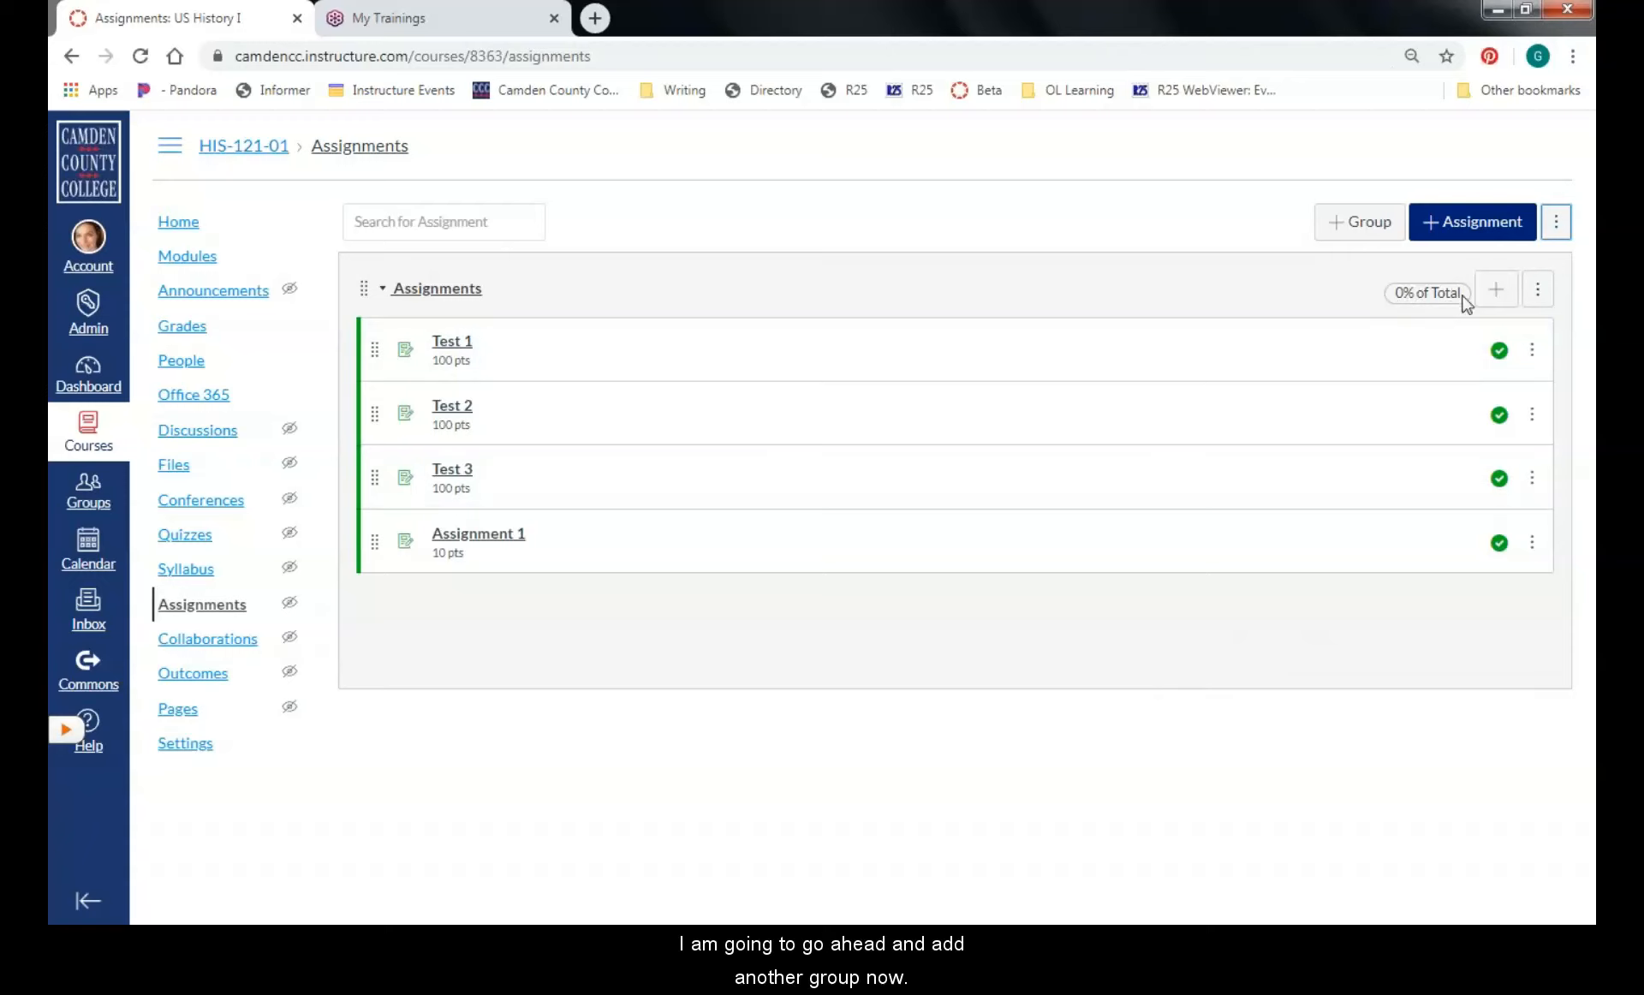
Add an assignment group named Tests worth 40% of the total grade
{"action": "left_click", "coordinate": [1358, 224]}
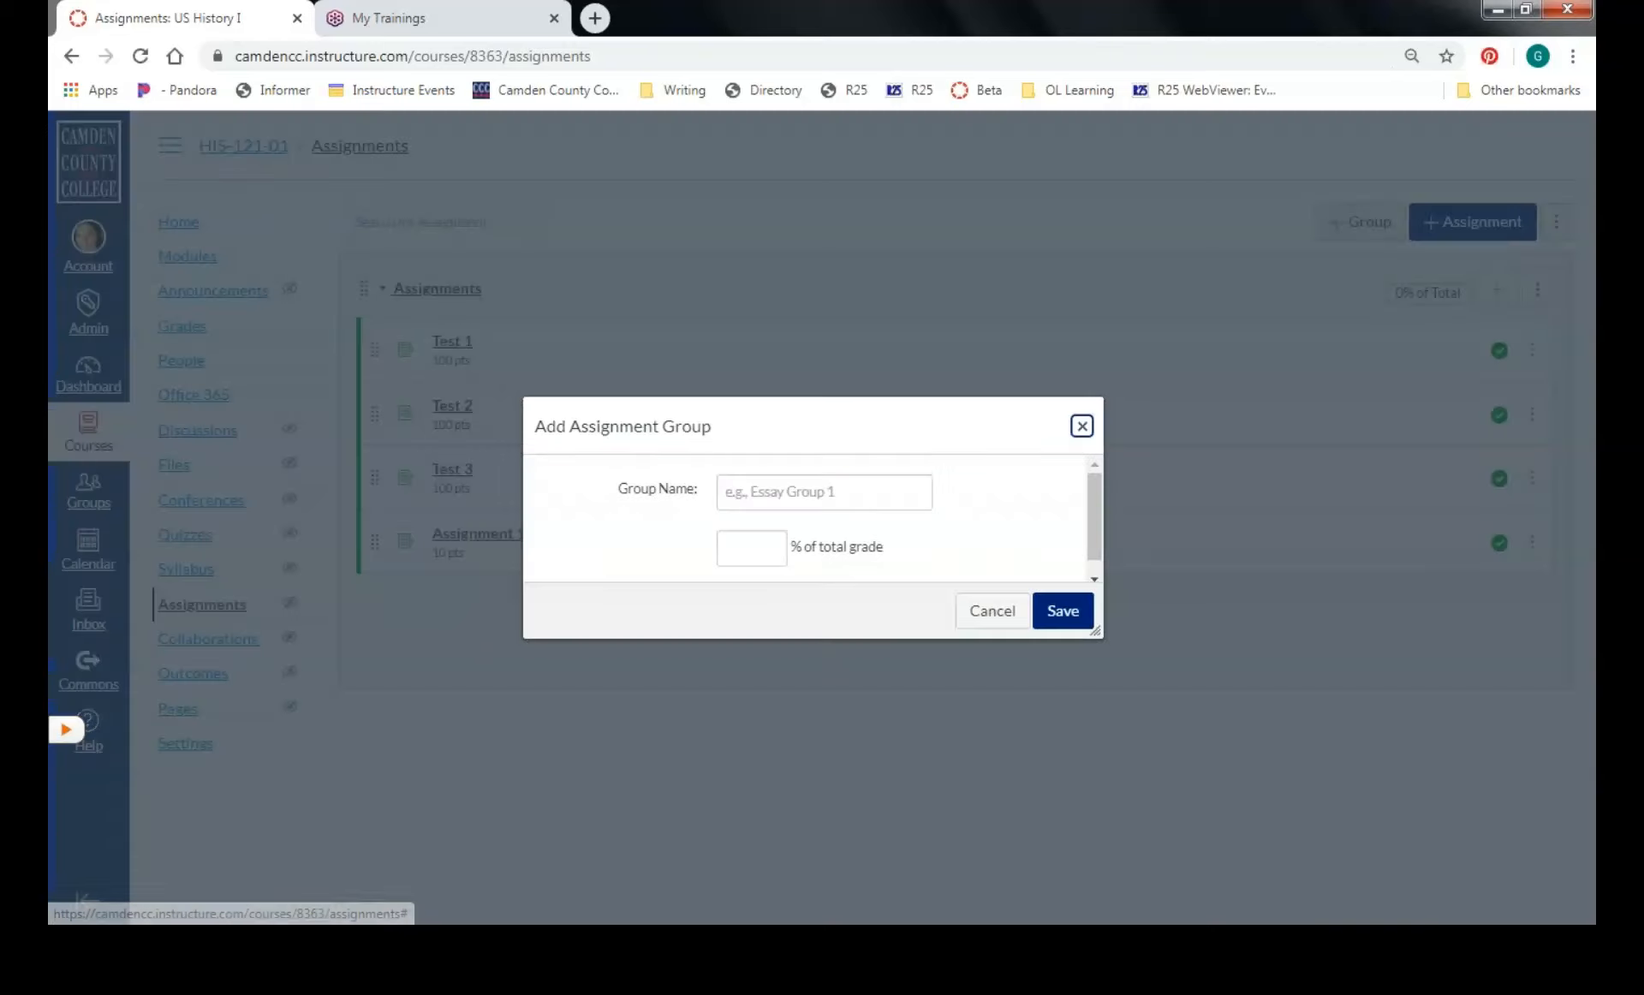
{"action": "left_click", "coordinate": [759, 497]}
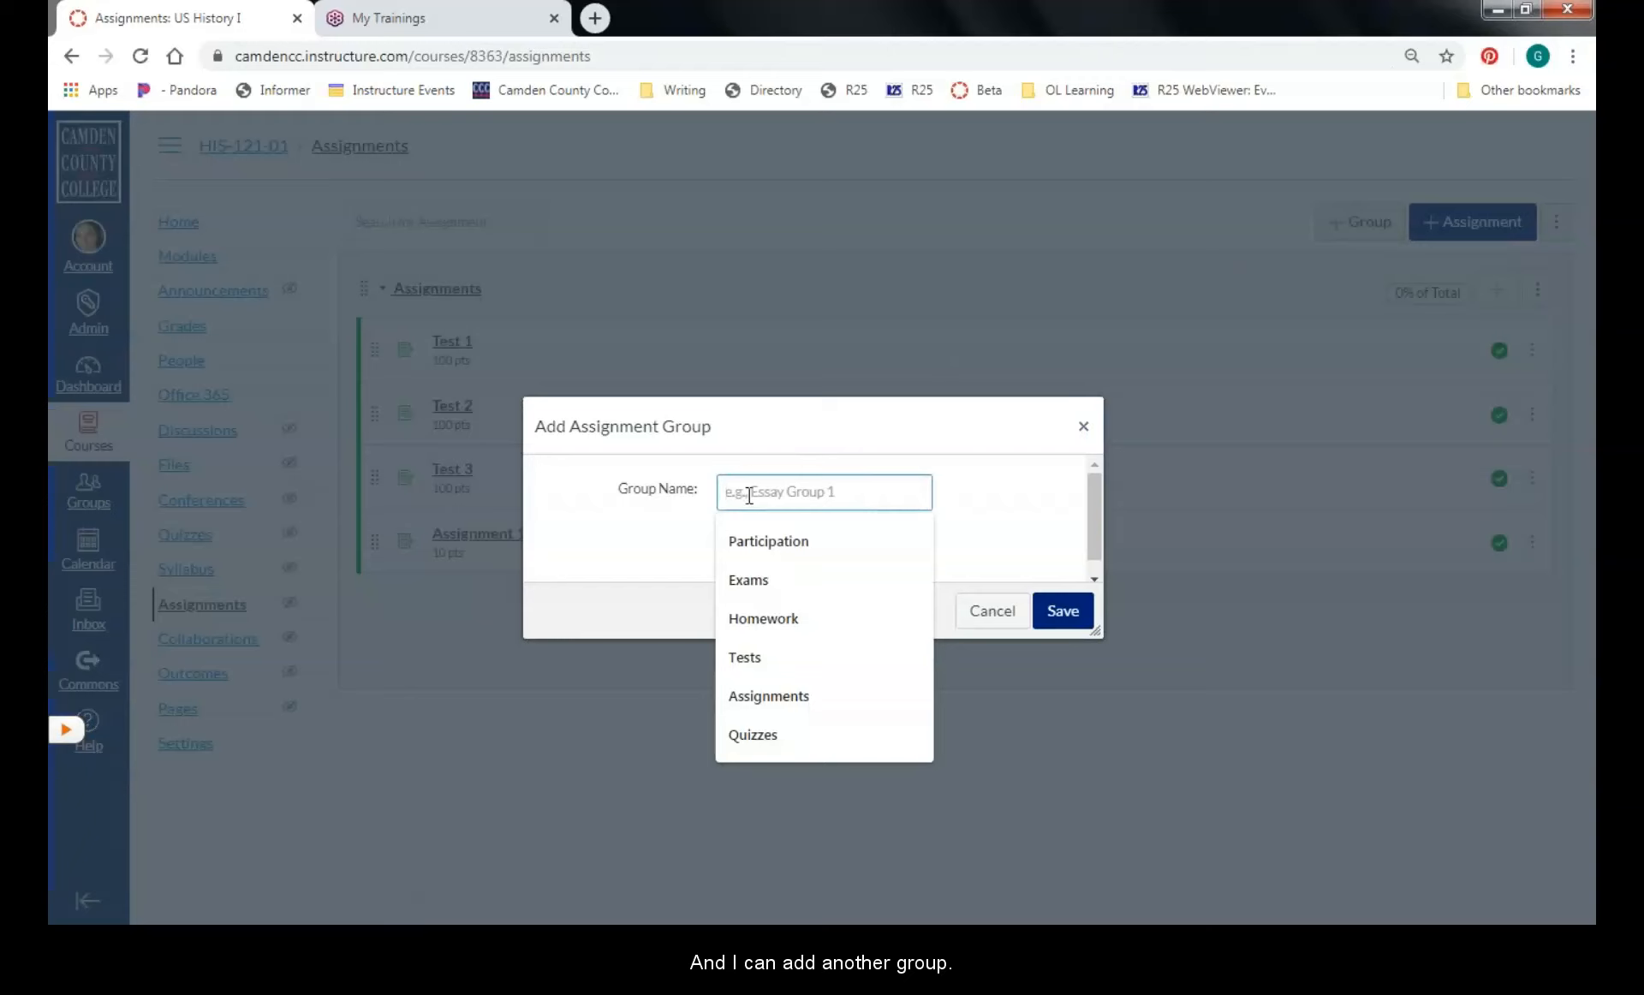
{"action": "type", "text": "Tests"}
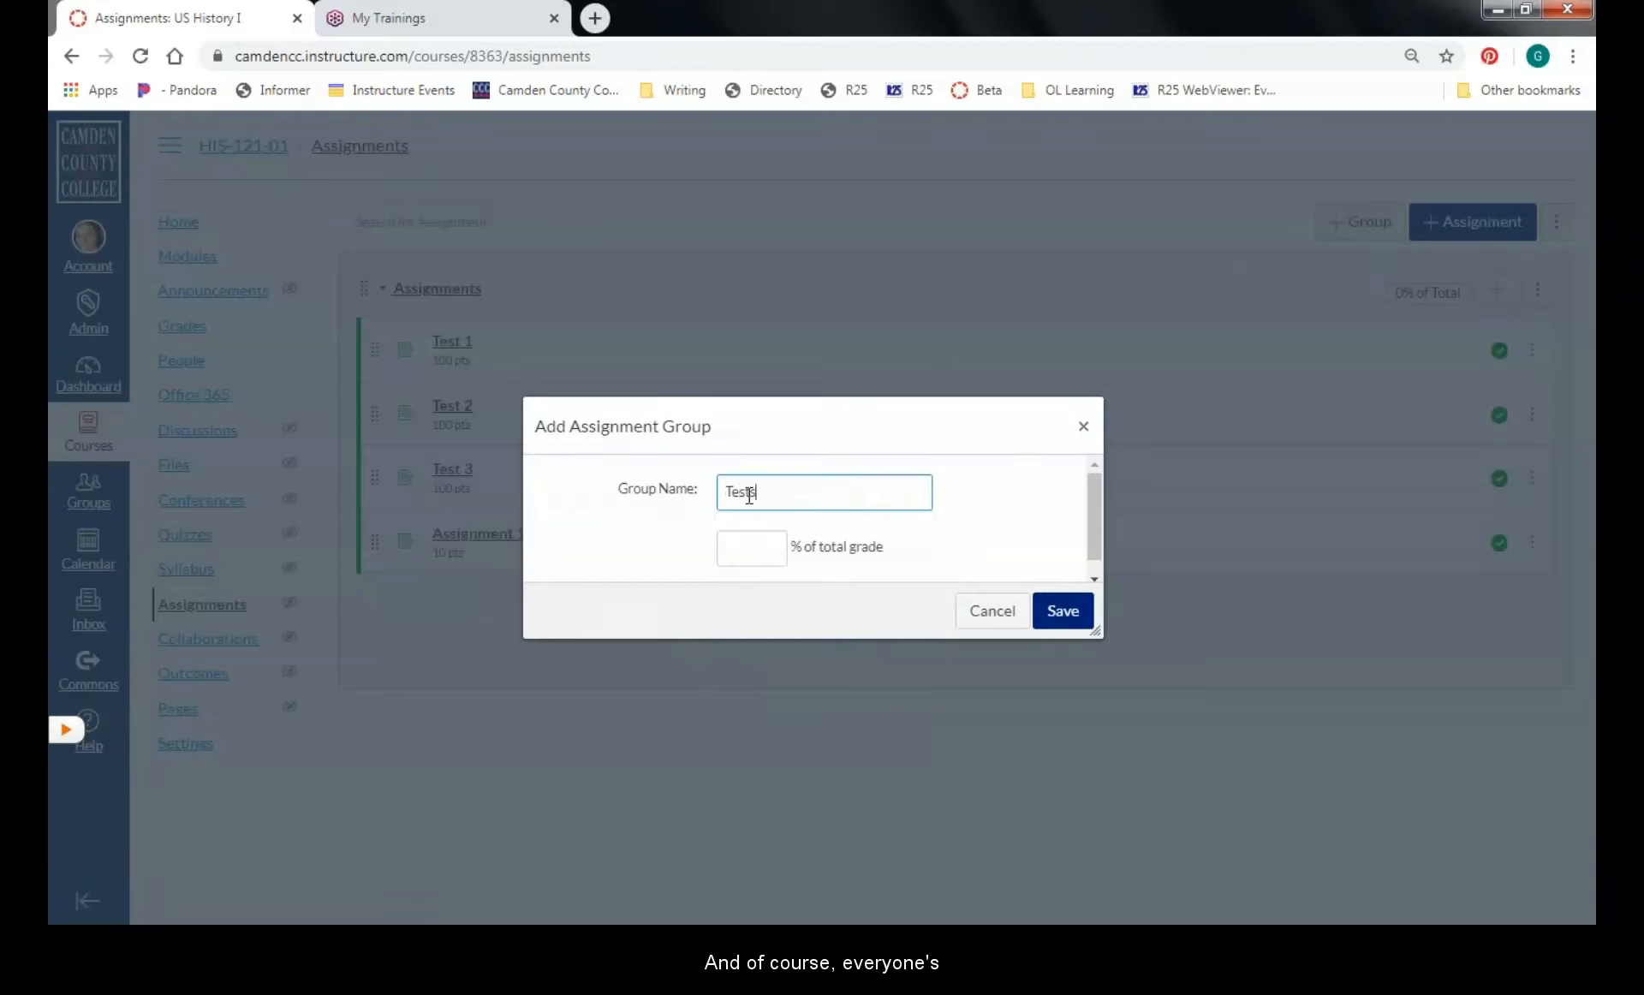
{"action": "left_click", "coordinate": [746, 543]}
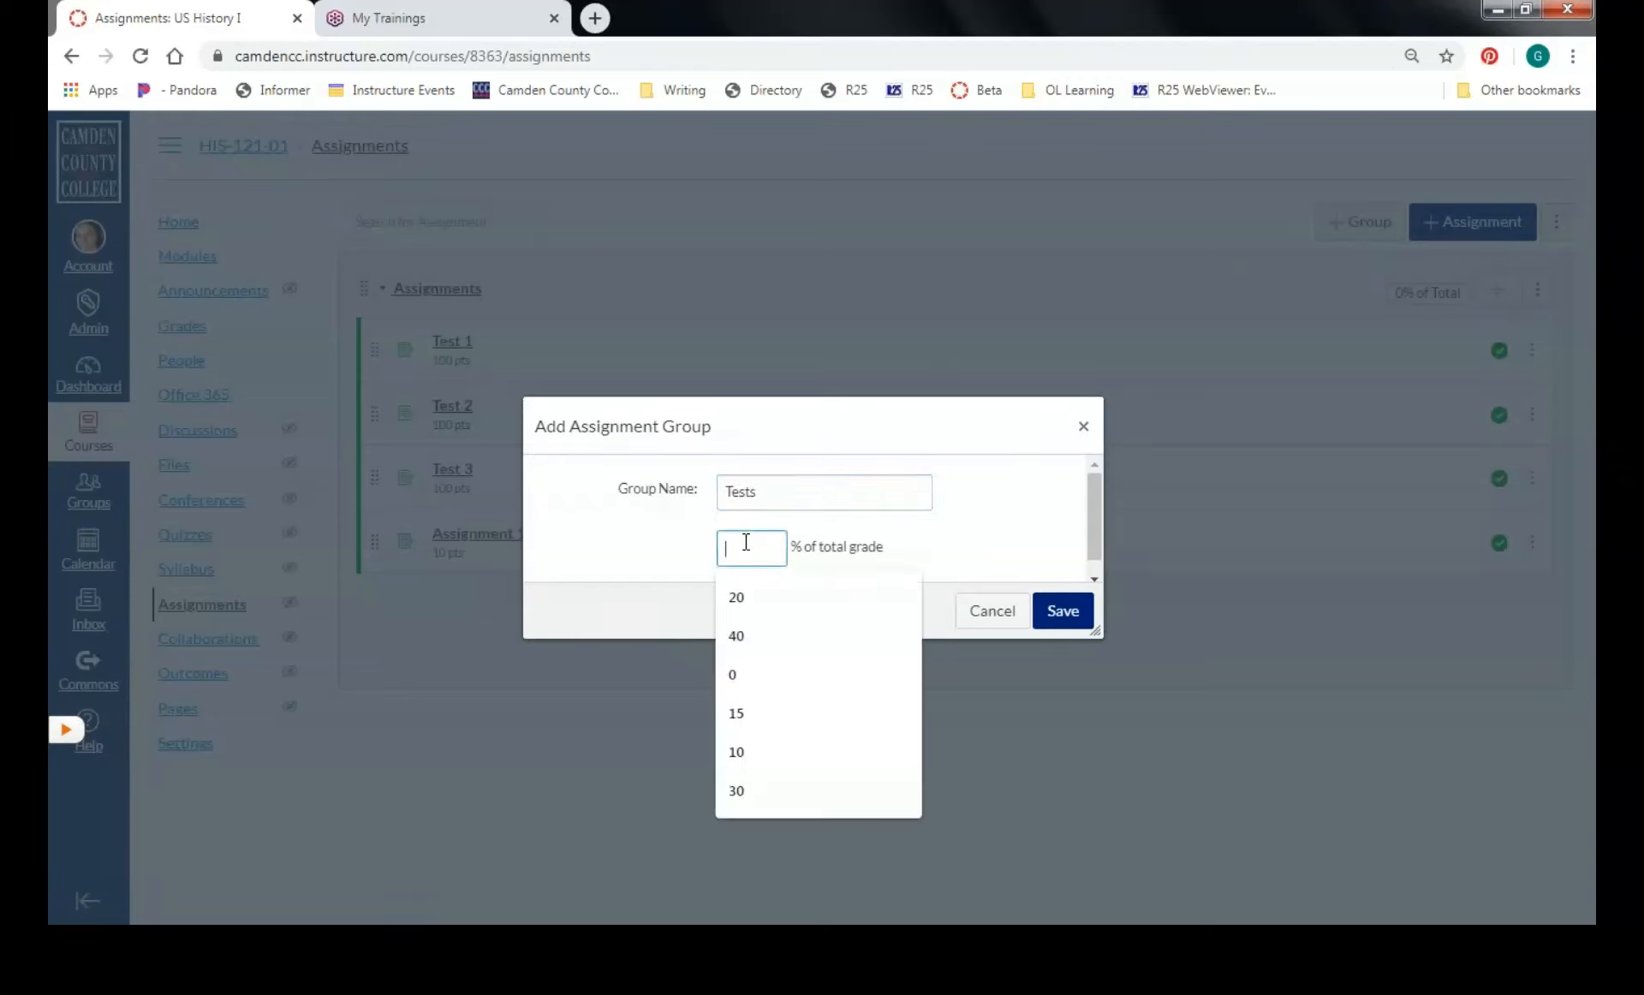
{"action": "left_click", "coordinate": [734, 635]}
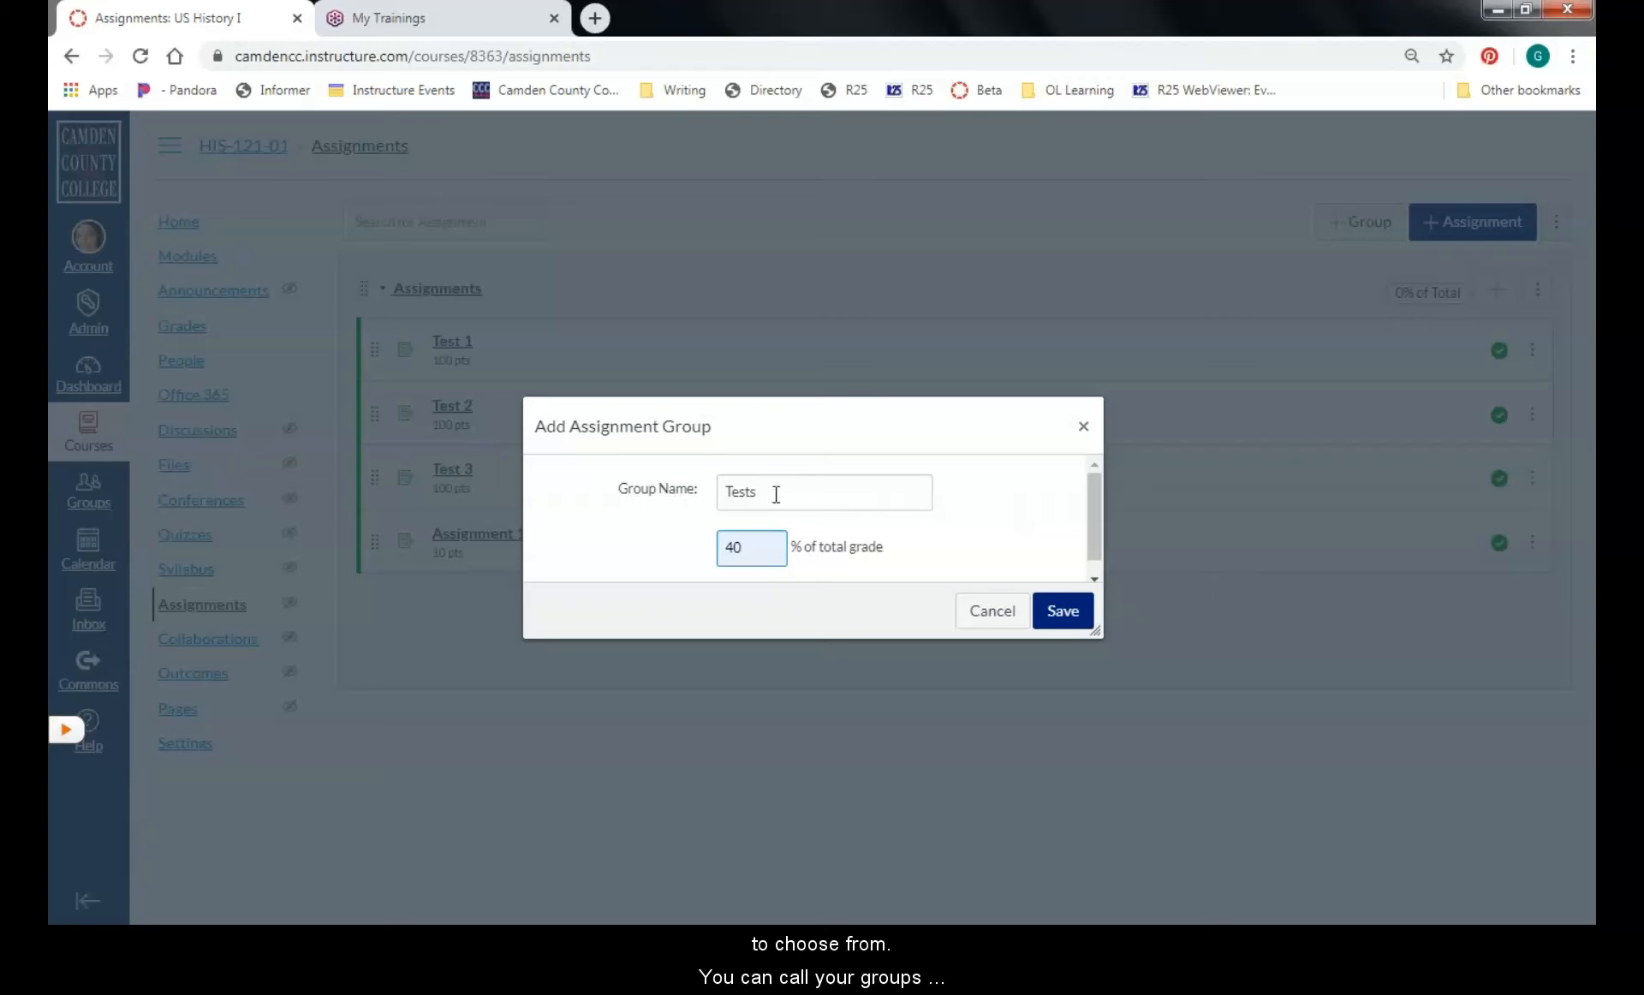
{"action": "left_click", "coordinate": [1064, 618]}
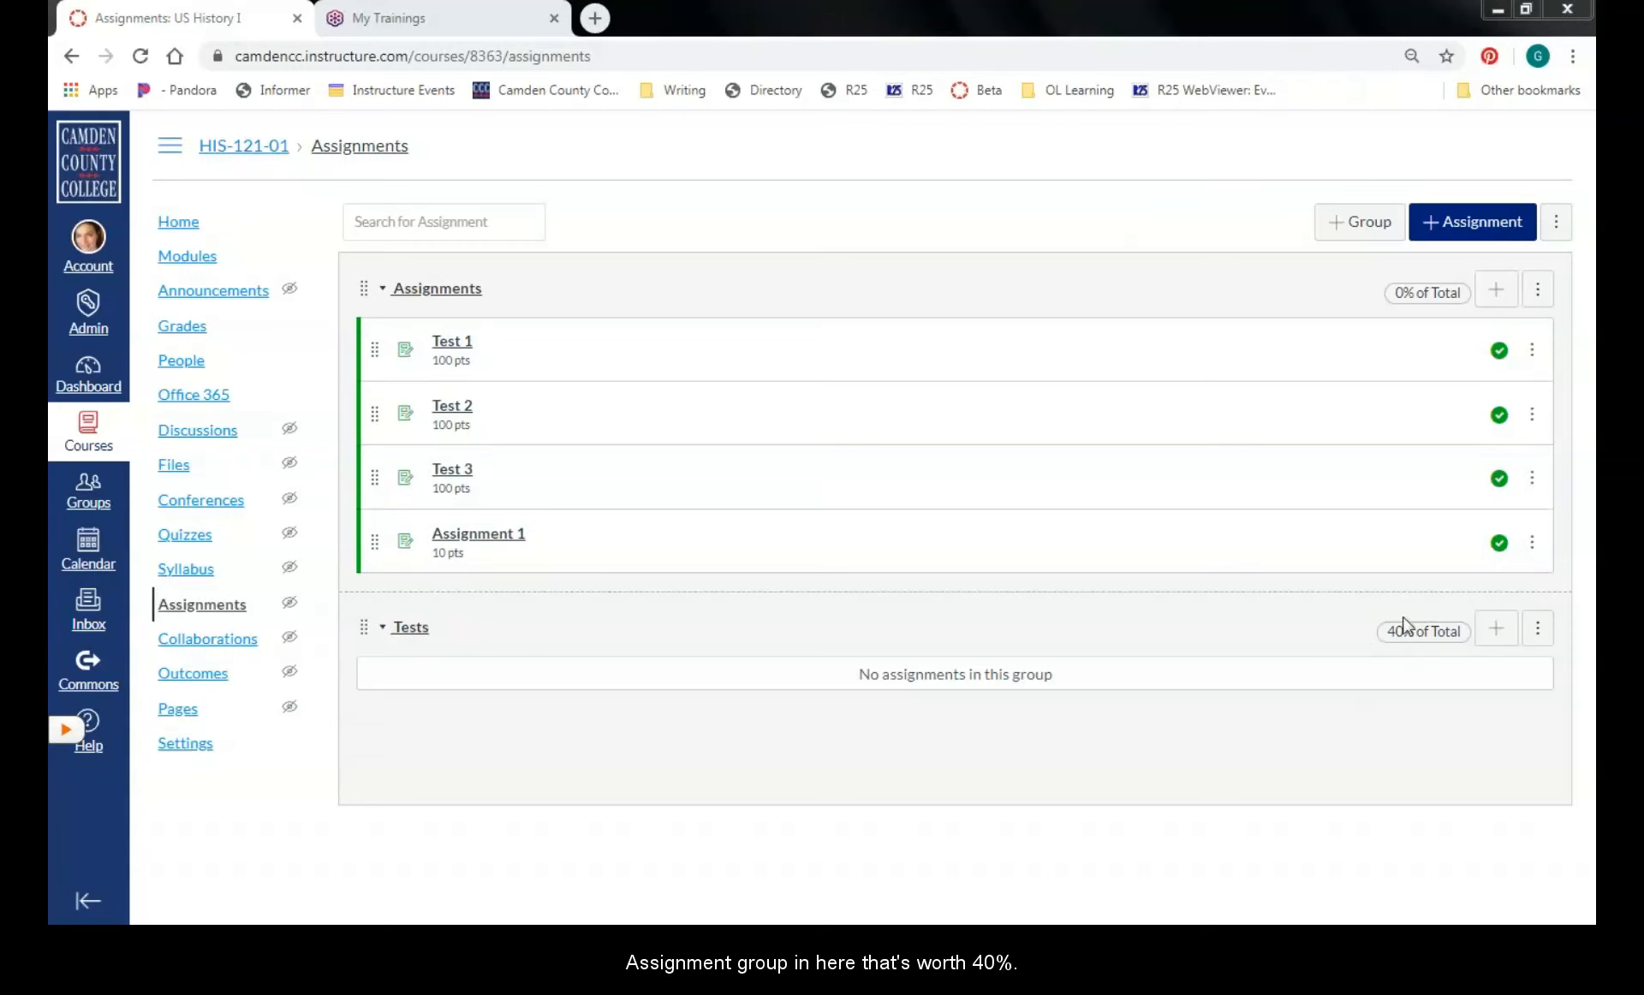
Add an assignment group named Participation worth 20% of the total grade
{"action": "left_click", "coordinate": [1360, 221]}
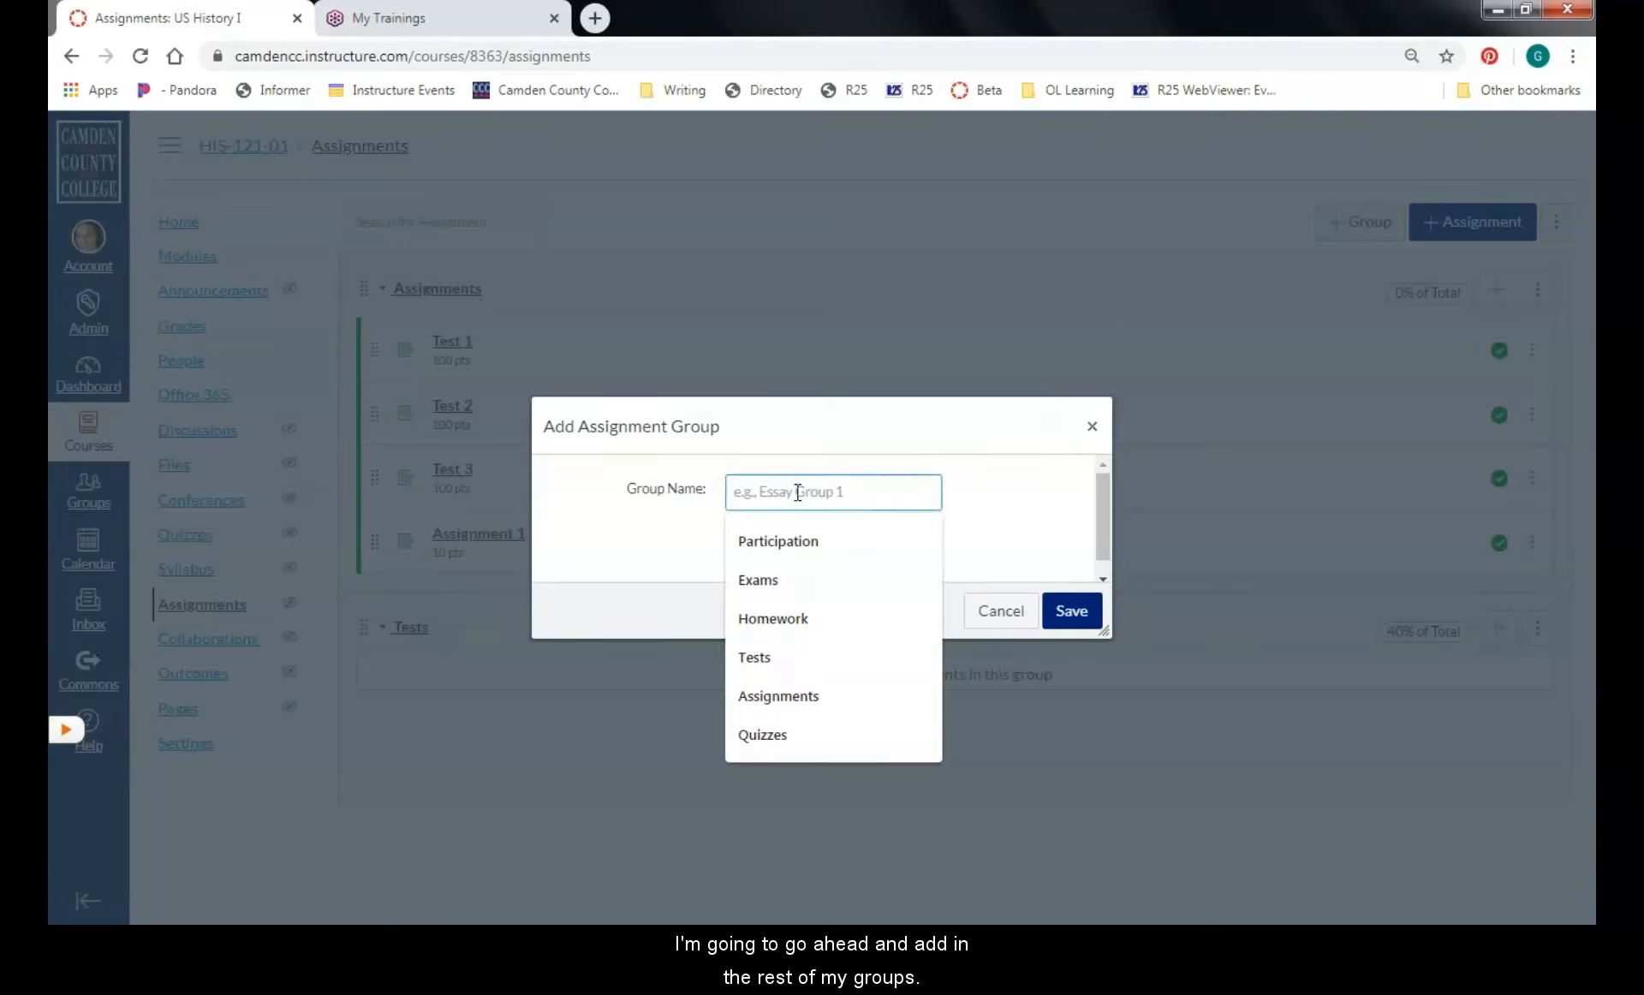
{"action": "type", "text": "Participation"}
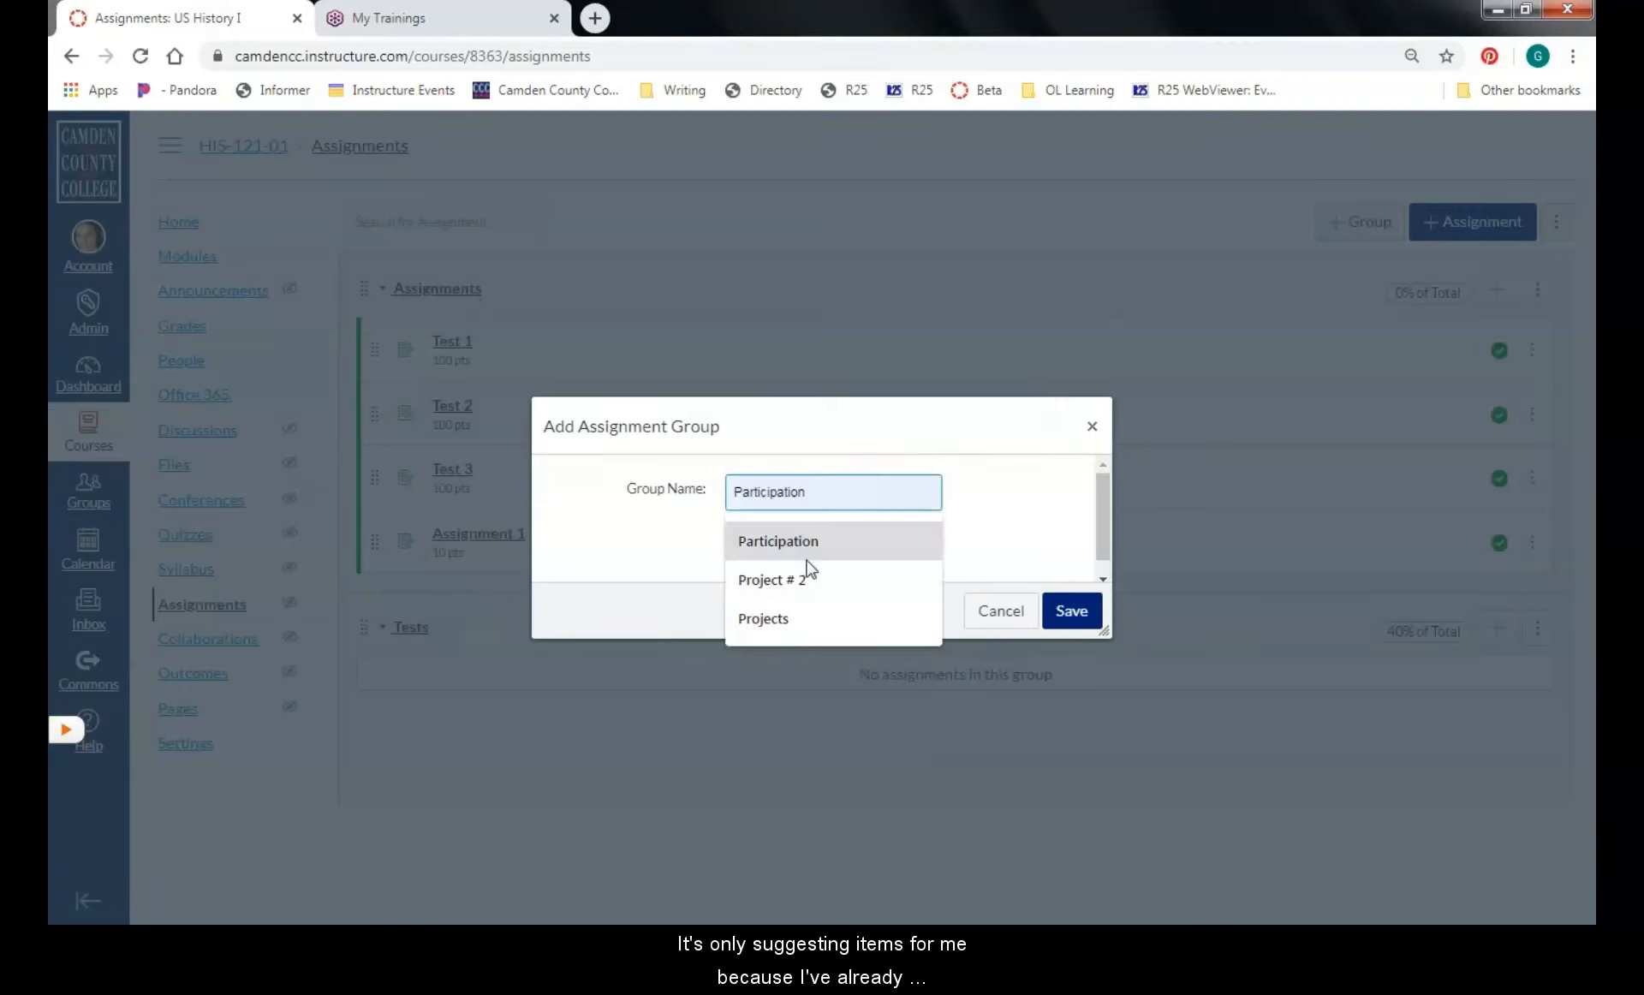
{"action": "left_click", "coordinate": [812, 553]}
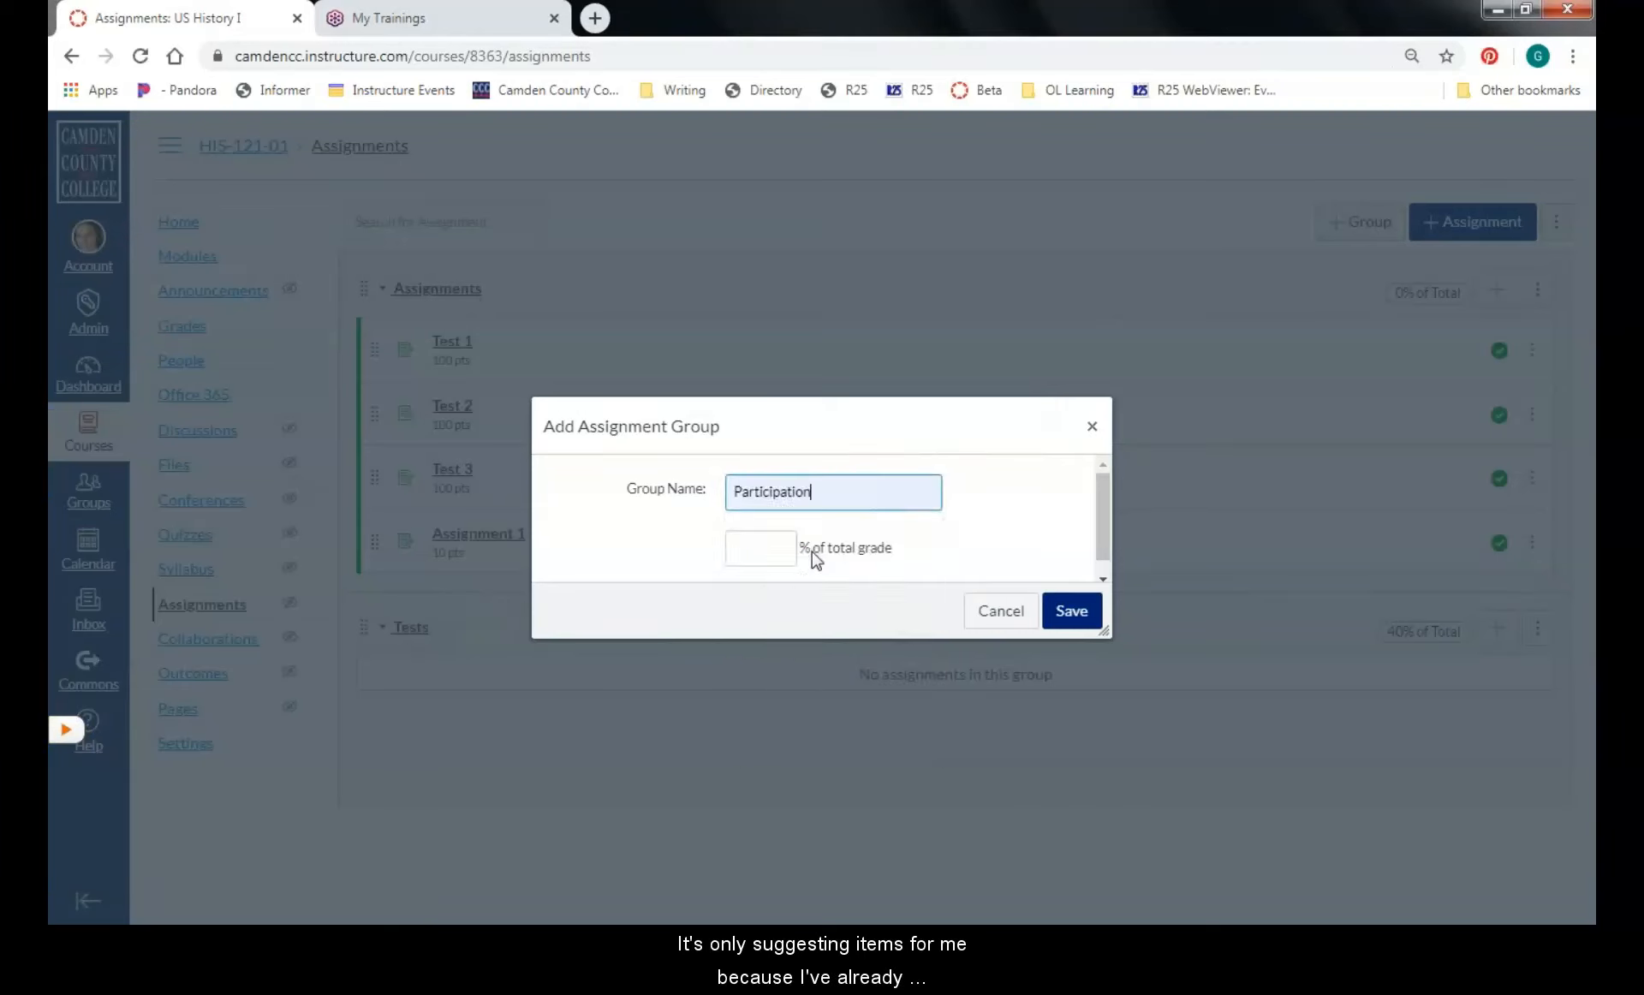
{"action": "left_click", "coordinate": [757, 548]}
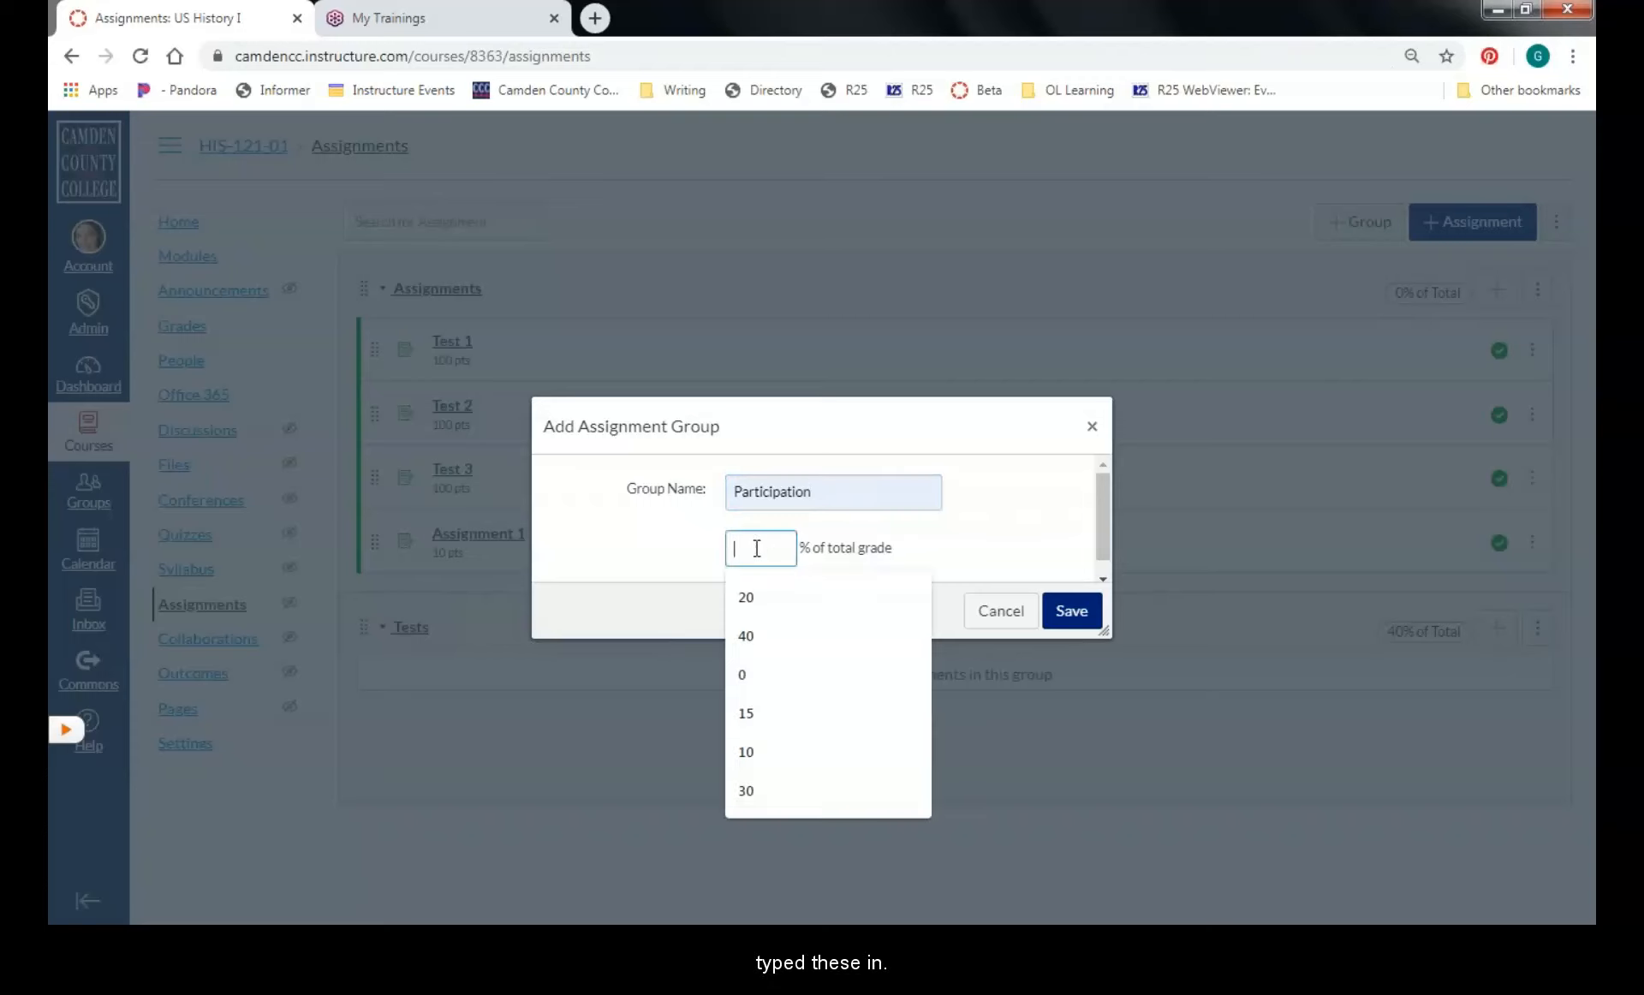
{"action": "left_click", "coordinate": [767, 598]}
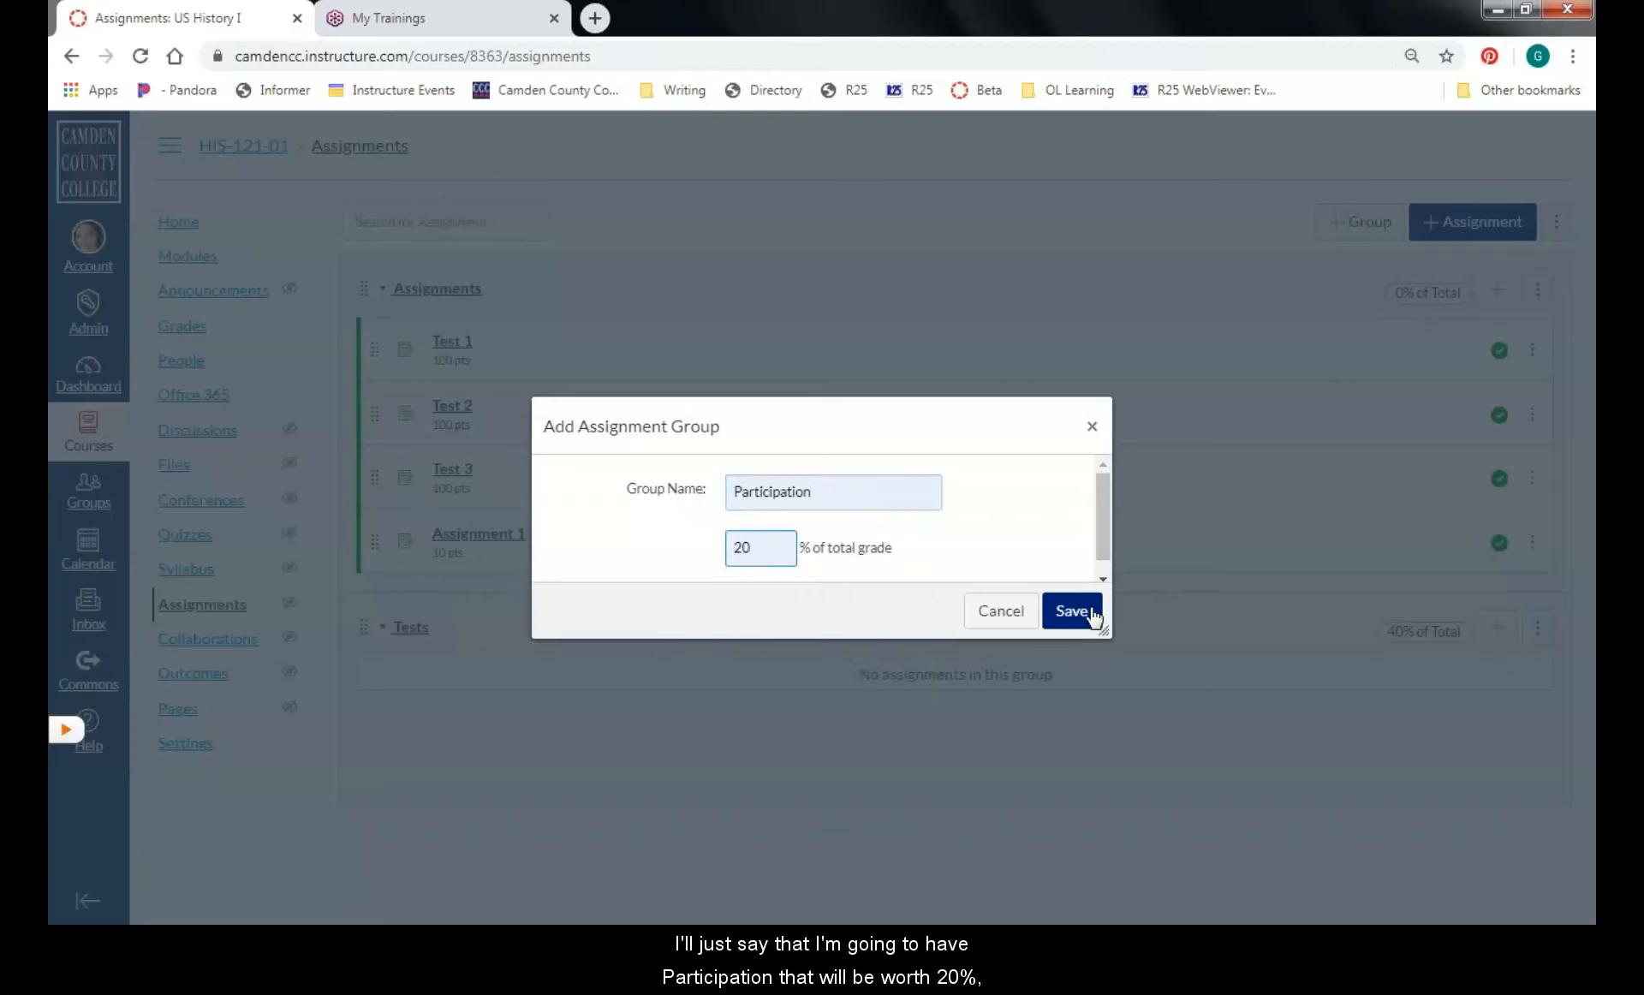
{"action": "left_click", "coordinate": [1078, 613]}
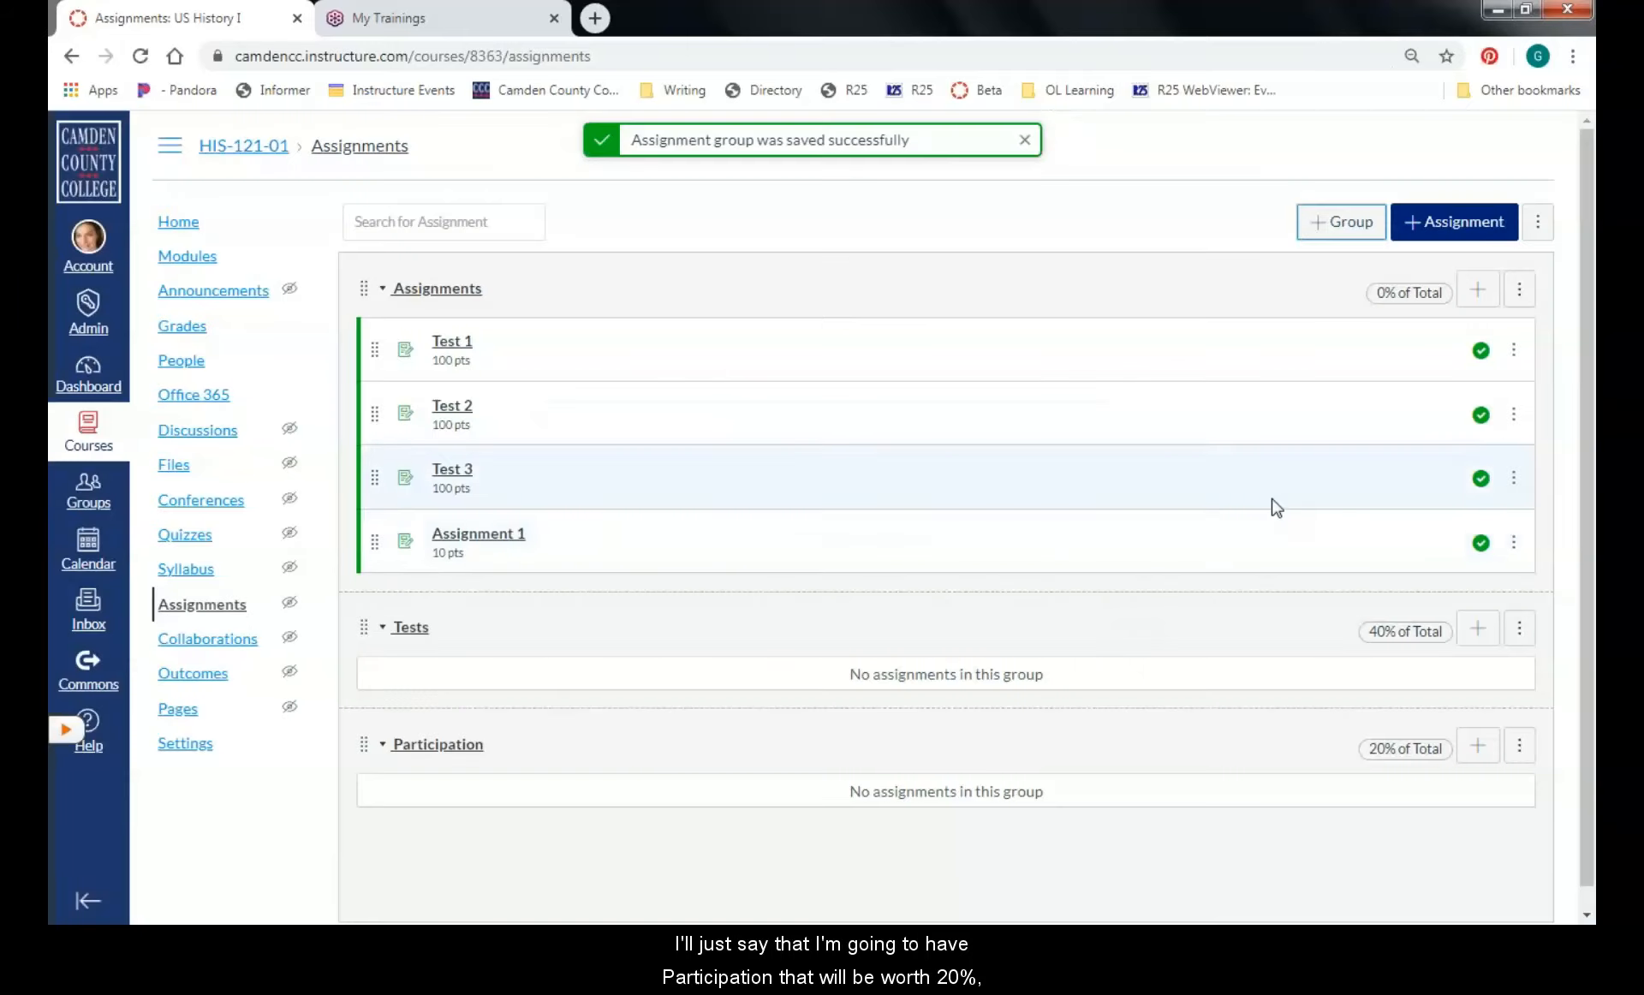
Add an assignment group named Homework worth 20% of the total grade
{"action": "left_click", "coordinate": [1357, 225]}
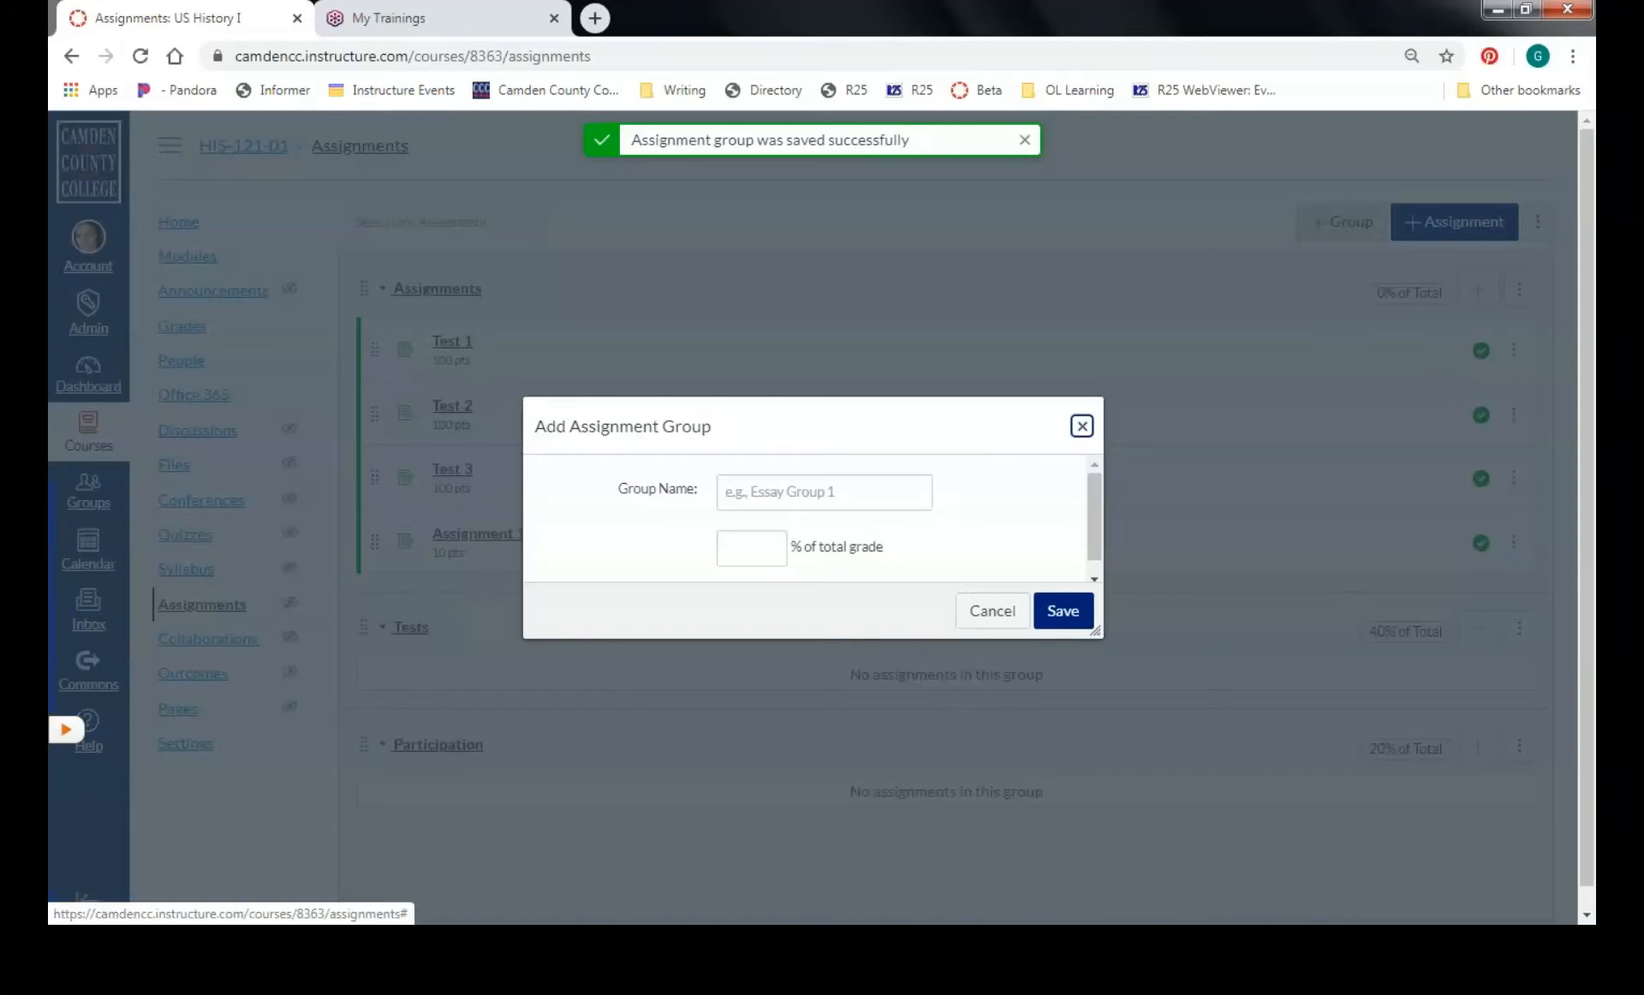
{"action": "left_click", "coordinate": [770, 618]}
{"action": "left_click", "coordinate": [760, 553]}
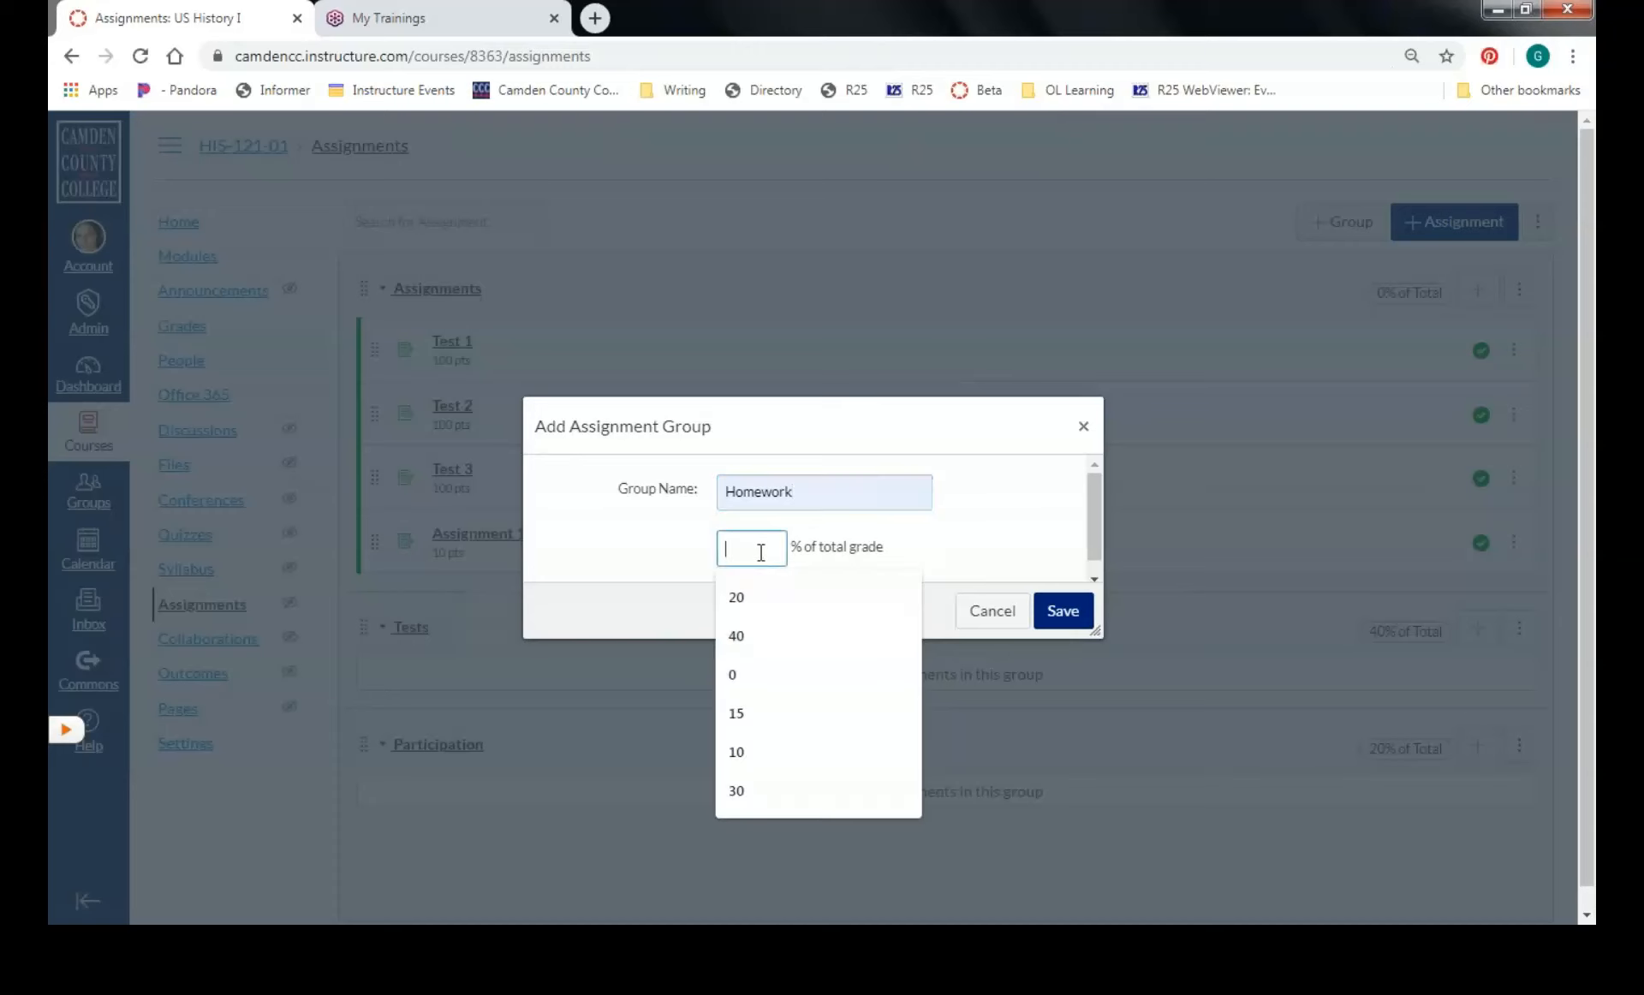
{"action": "left_click", "coordinate": [756, 608]}
{"action": "left_click", "coordinate": [1063, 610]}
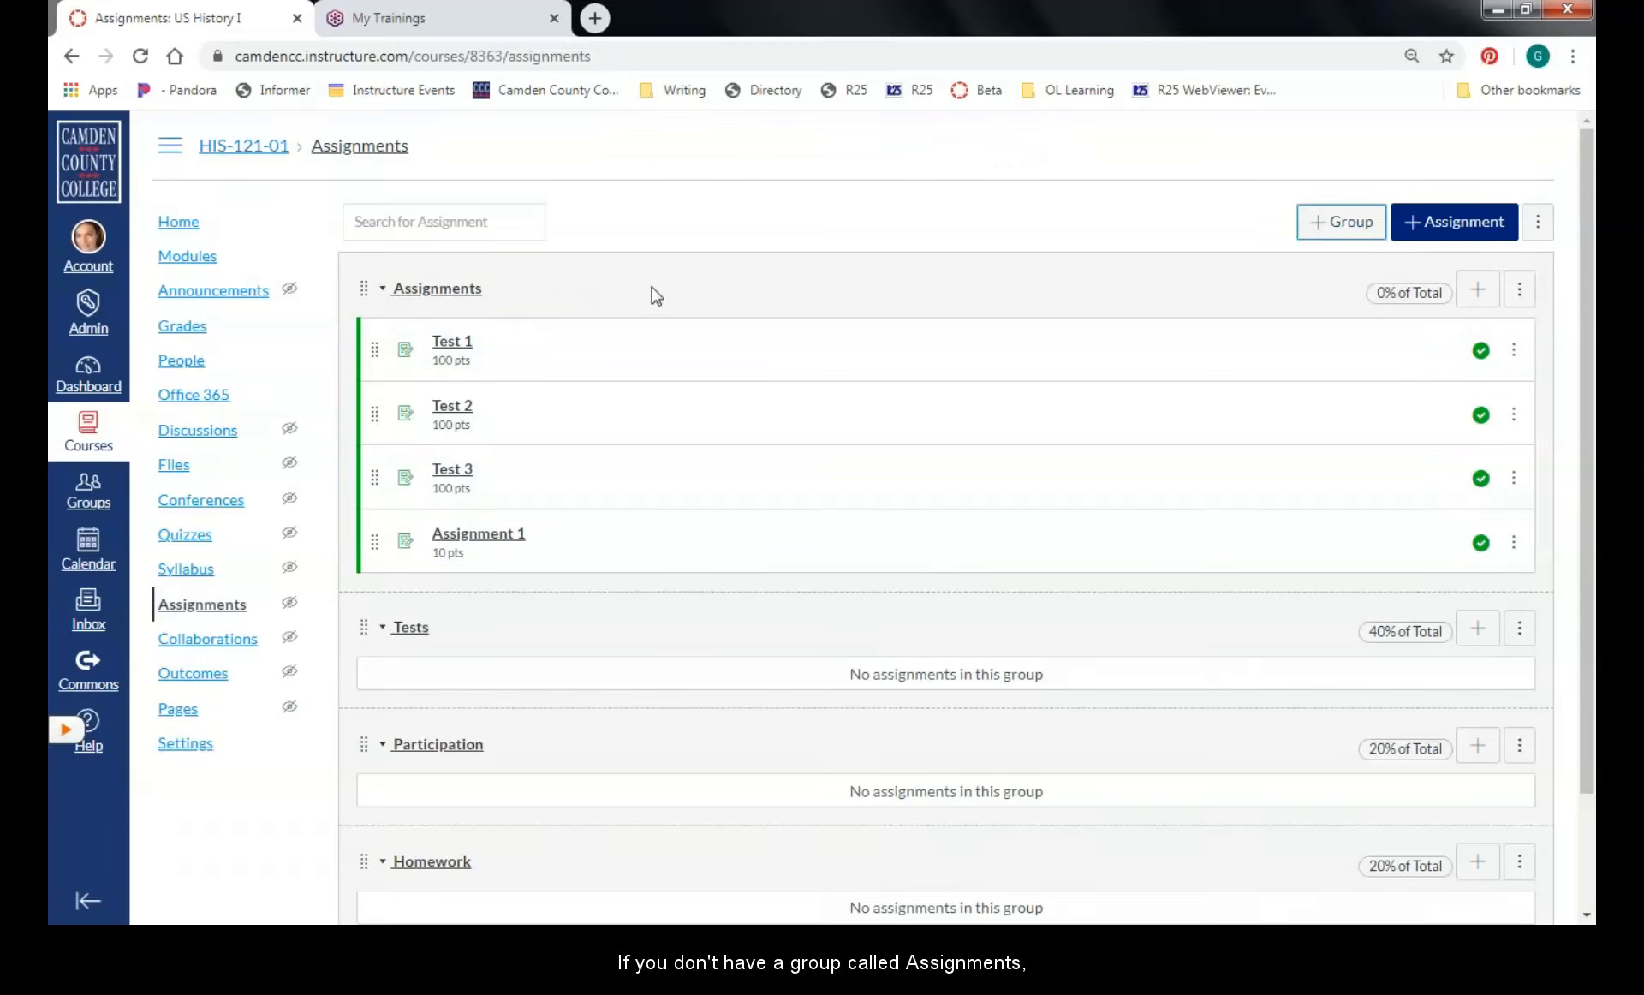
Edit the Assignments group to be worth 20% of the total grade and ignore 1 lowest score per student, and save it
{"action": "scroll", "coordinate": [676, 283], "scroll_direction": "down", "scroll_amount": 1}
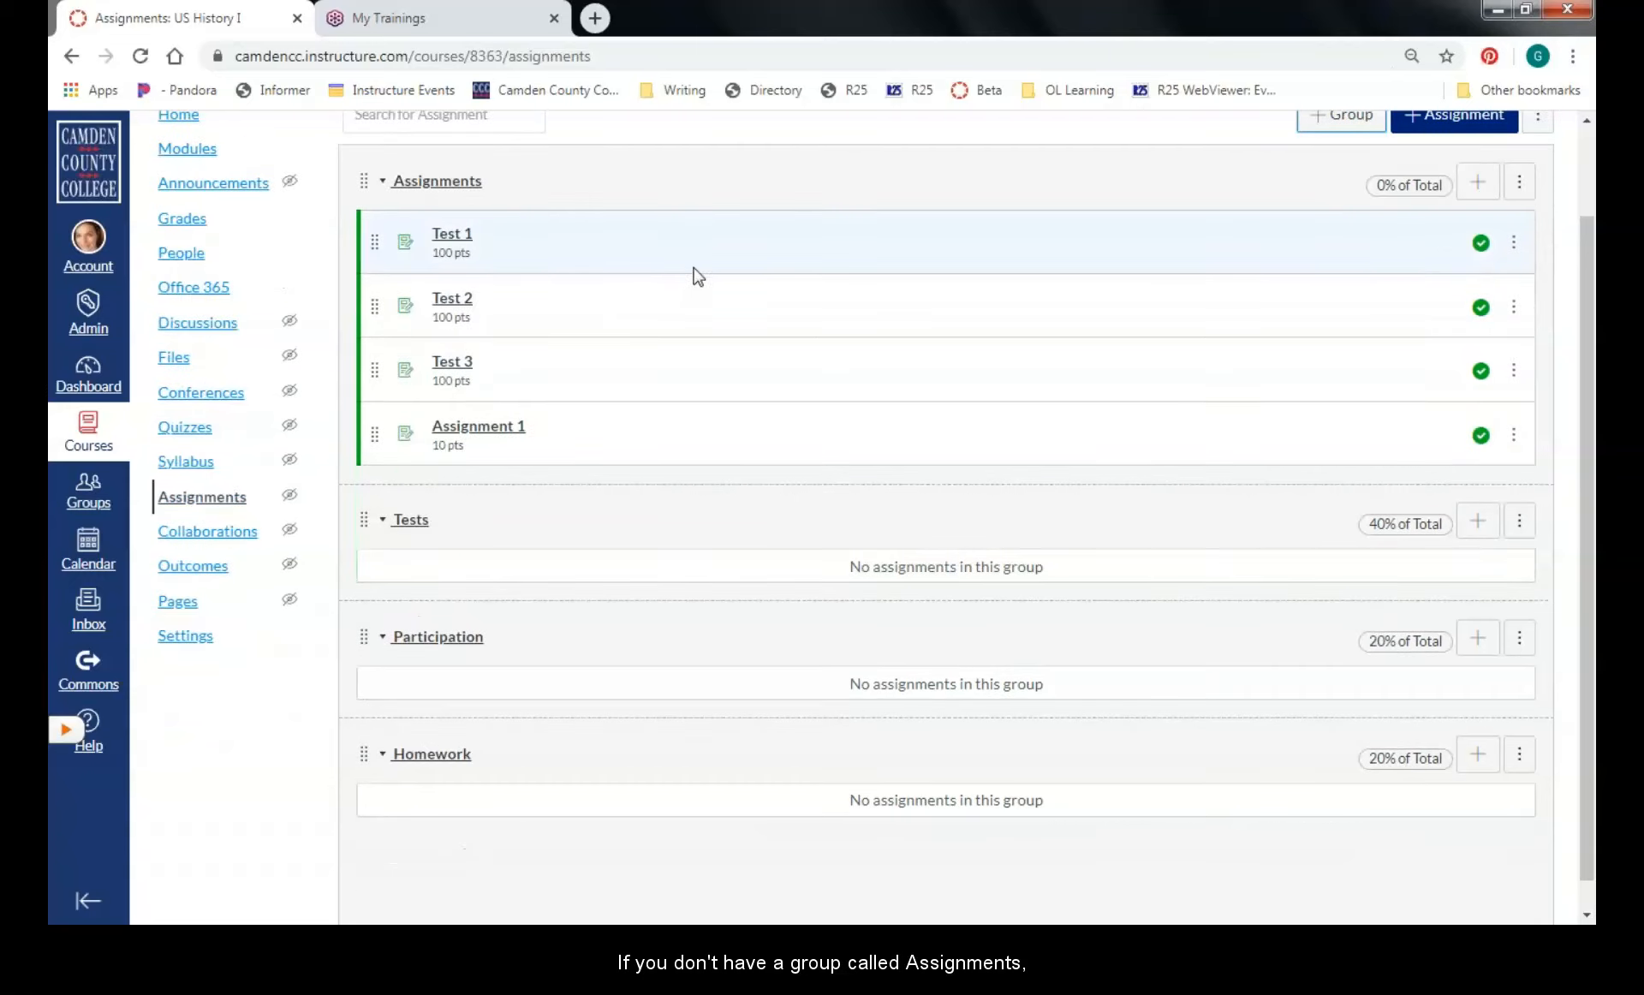
{"action": "left_click", "coordinate": [1520, 184]}
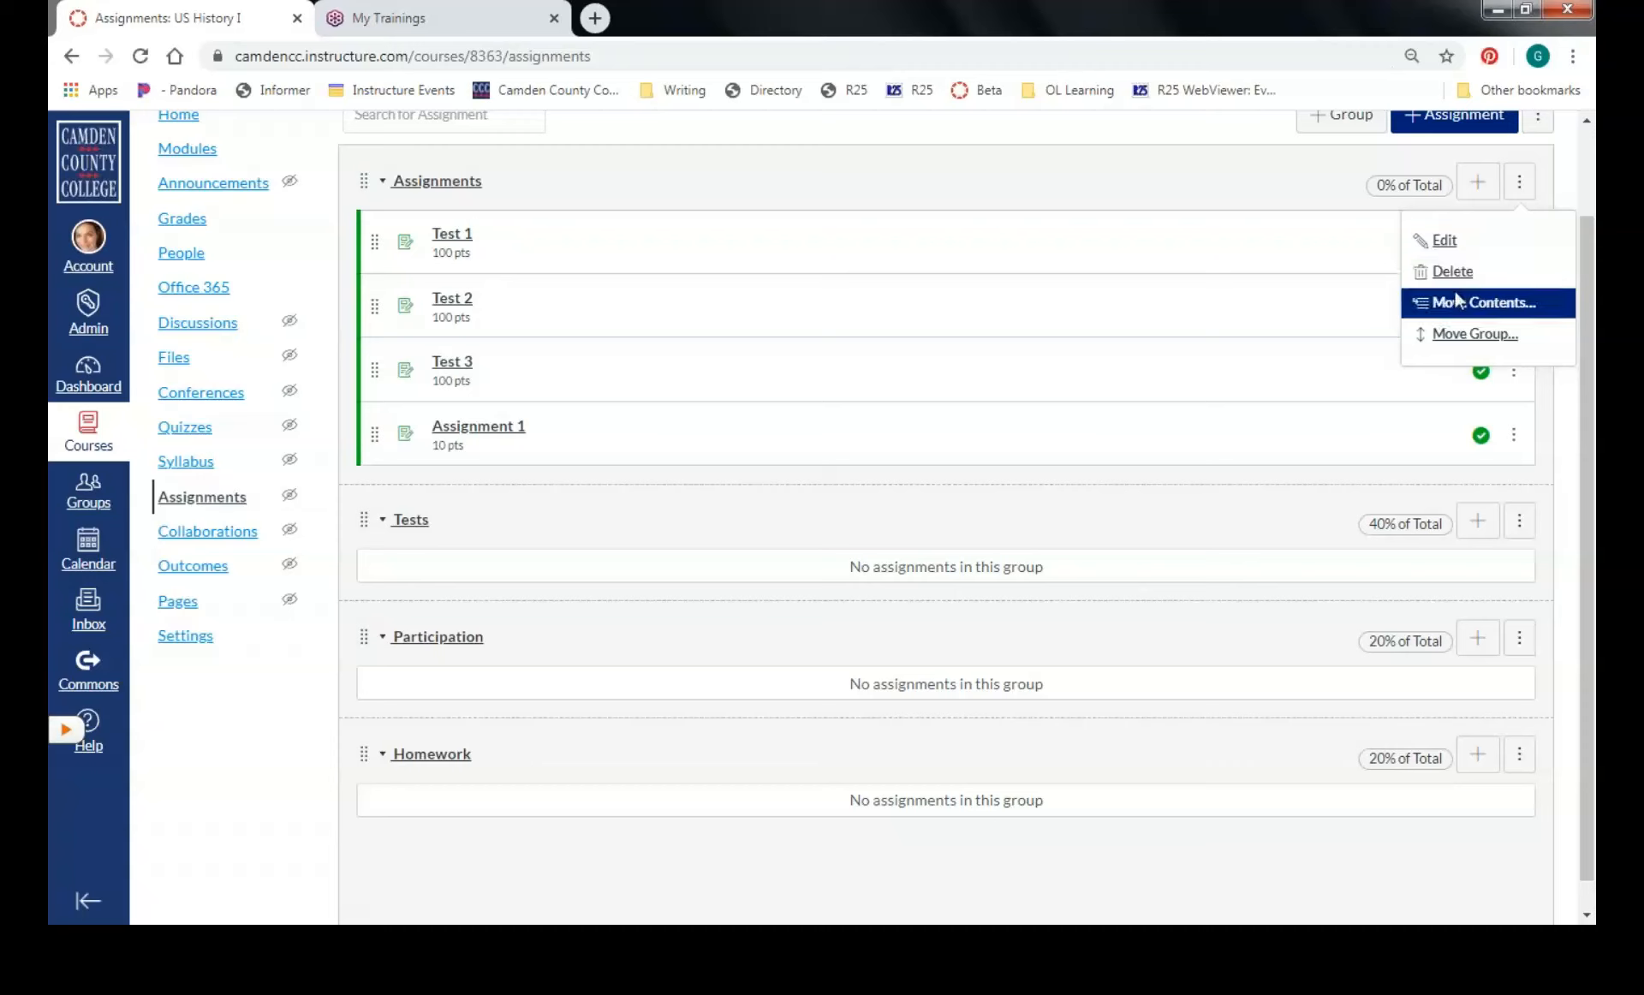
{"action": "left_click", "coordinate": [1446, 241]}
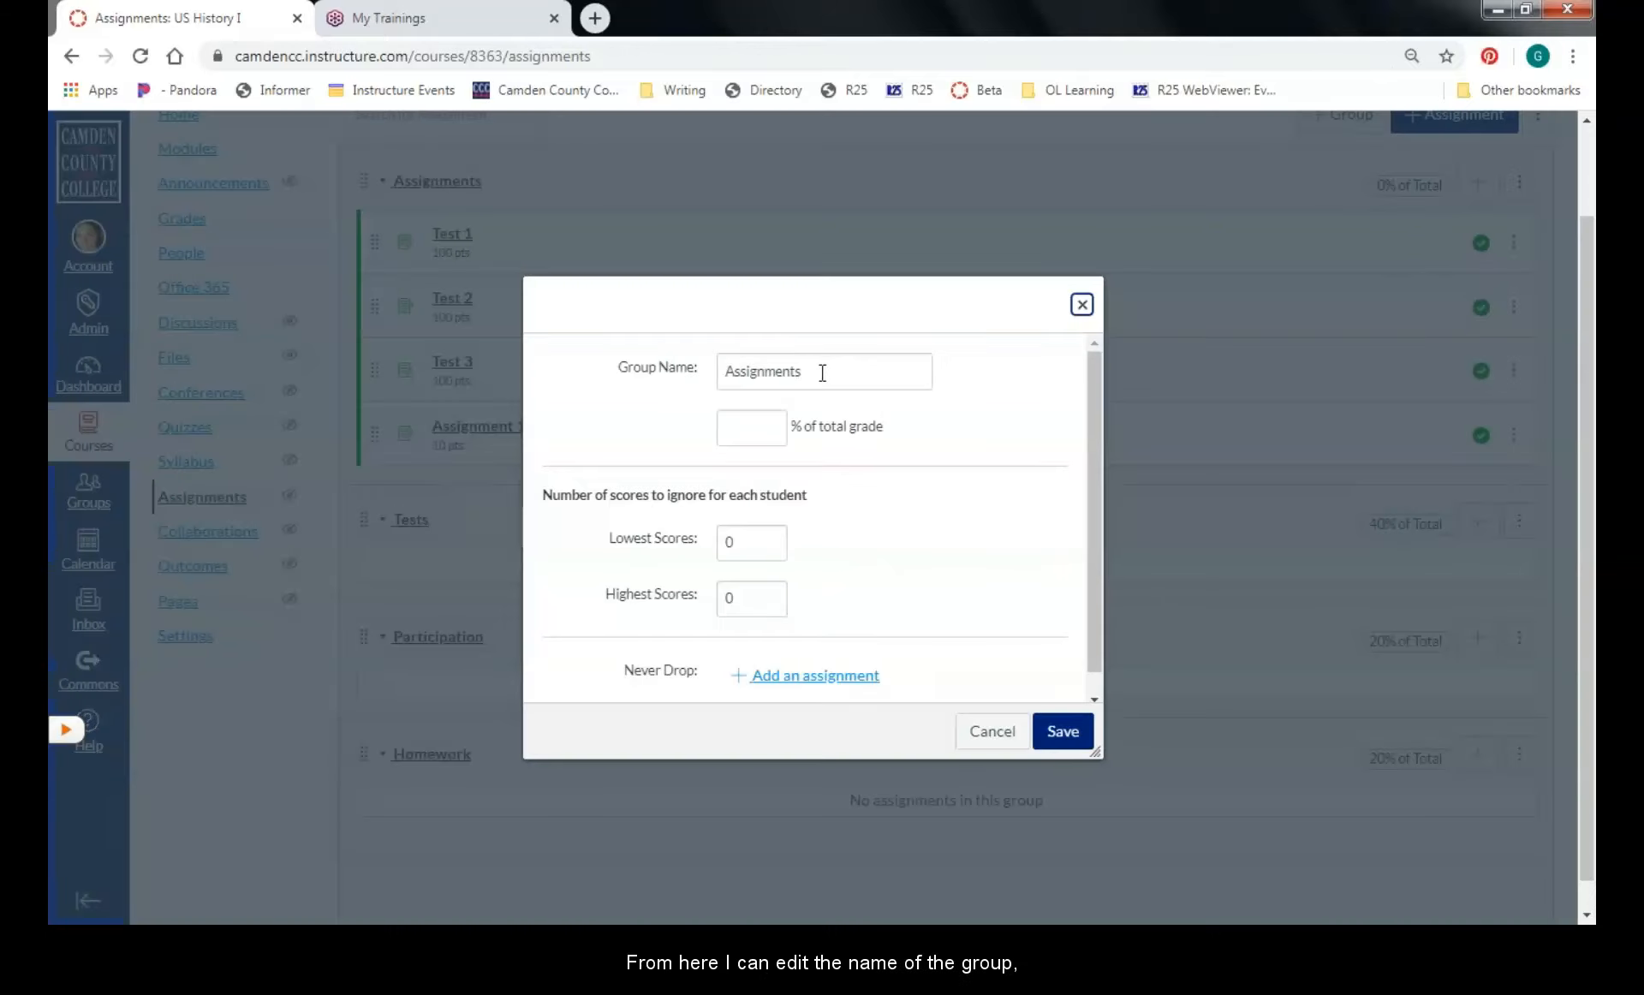
{"action": "left_click", "coordinate": [754, 428]}
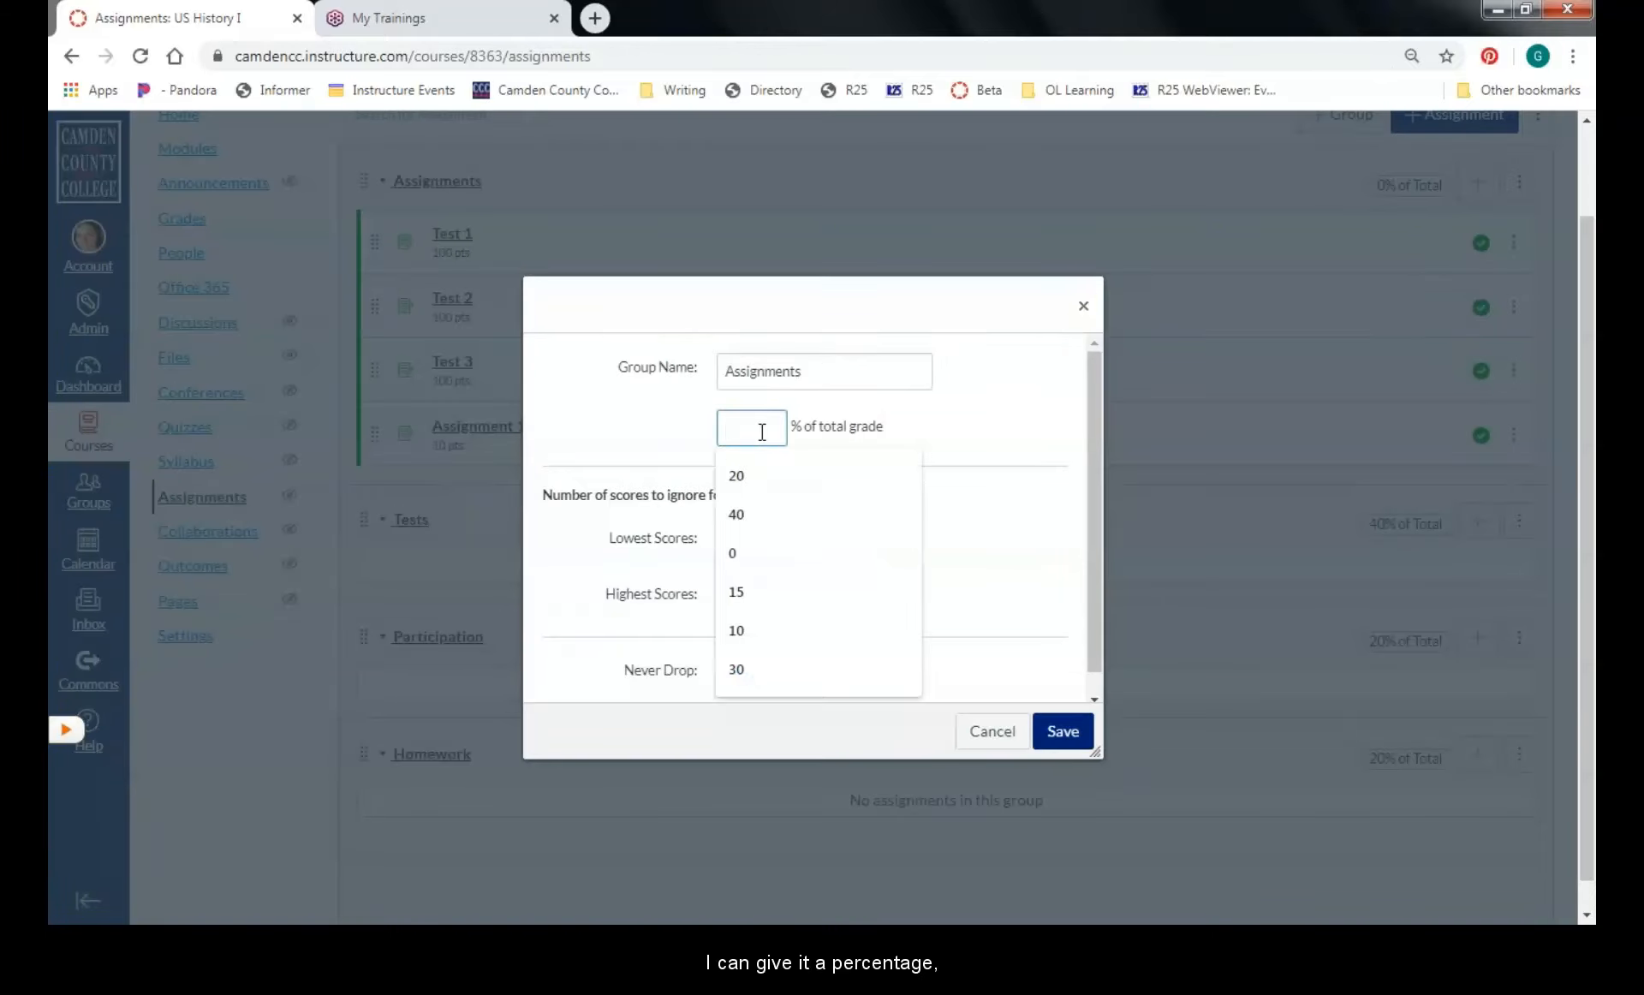
{"action": "left_click", "coordinate": [755, 484]}
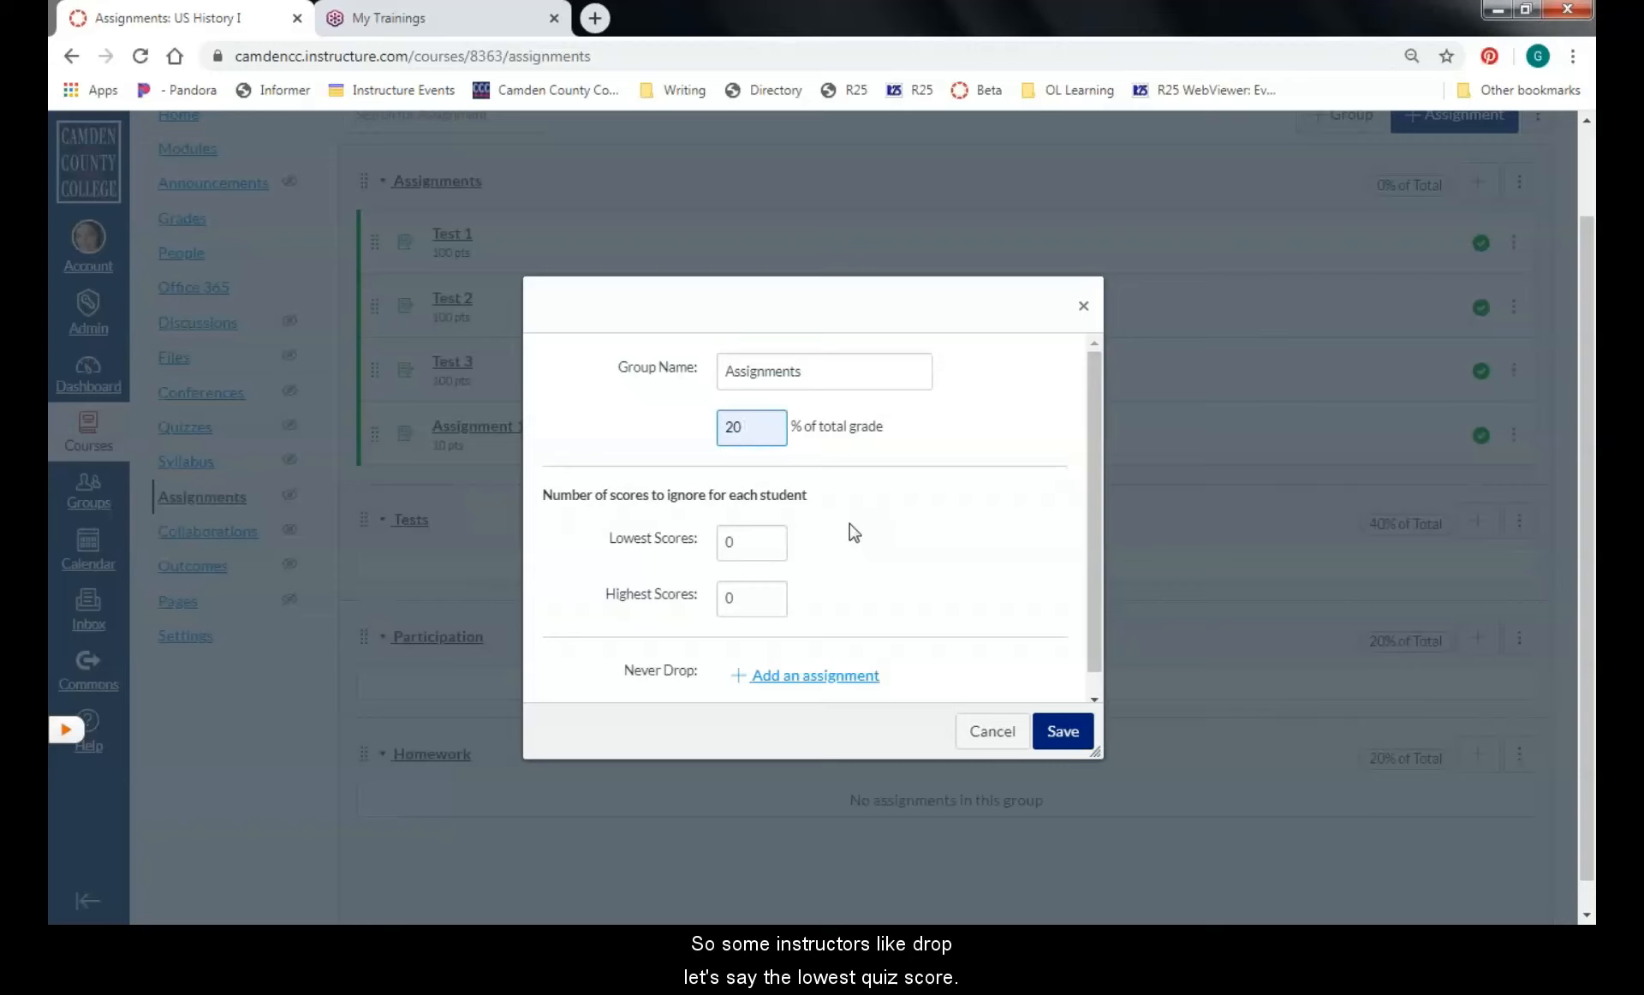
{"action": "left_click", "coordinate": [773, 539]}
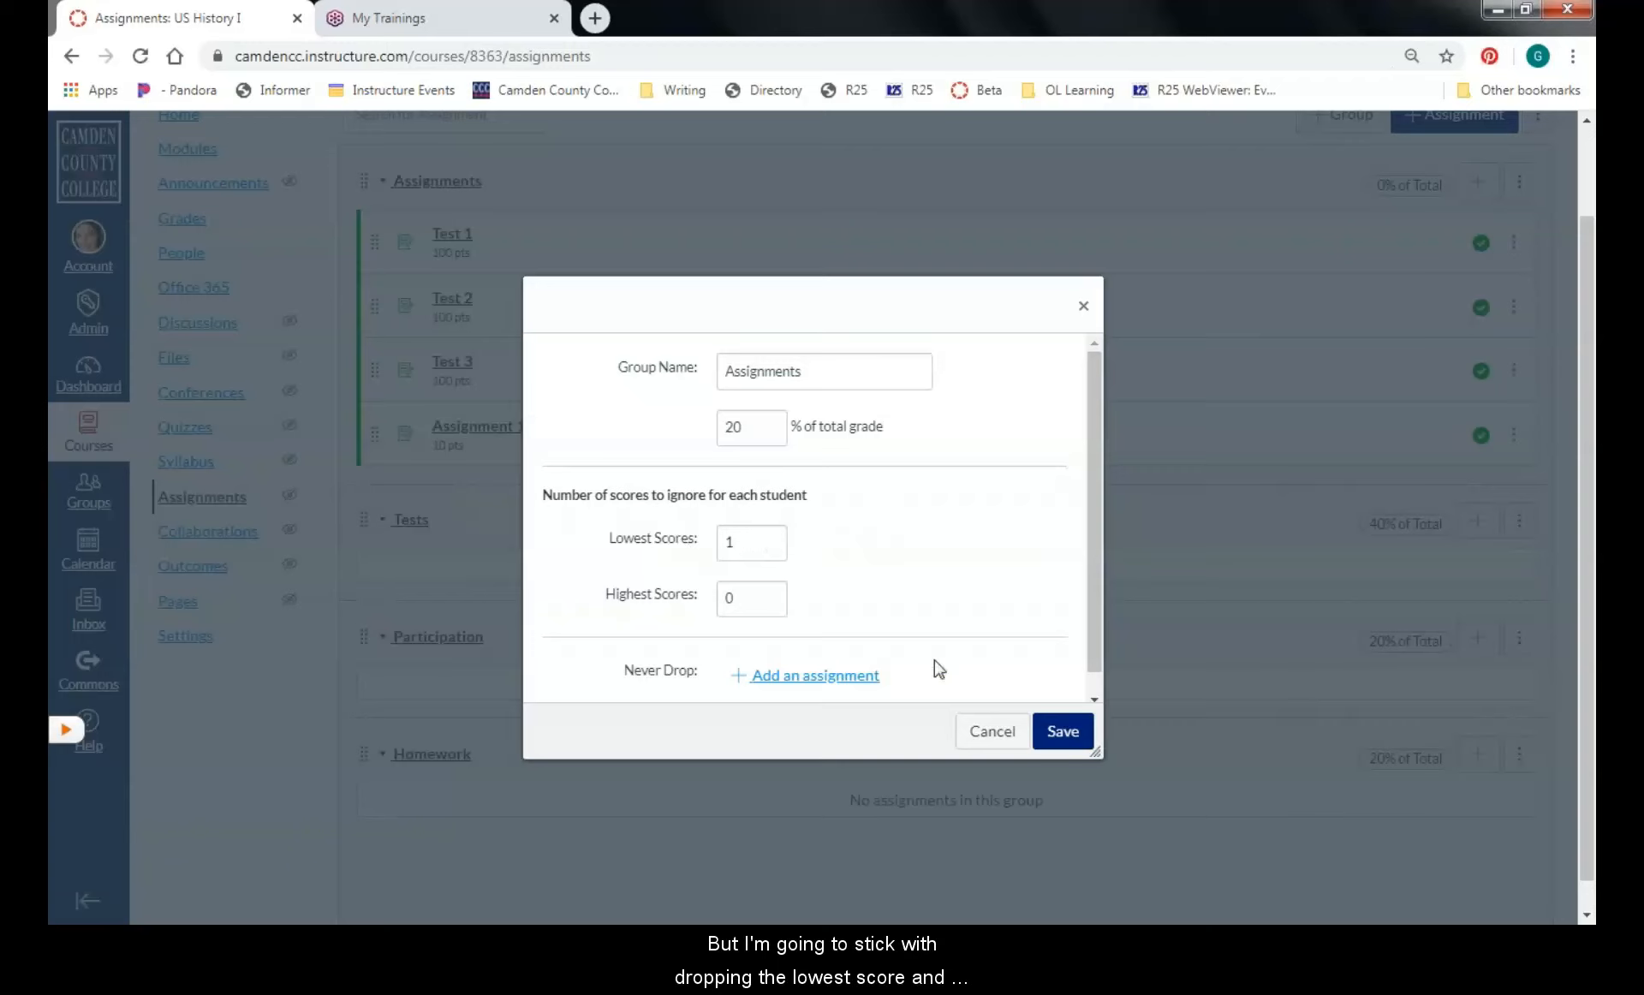
{"action": "left_click", "coordinate": [1063, 733]}
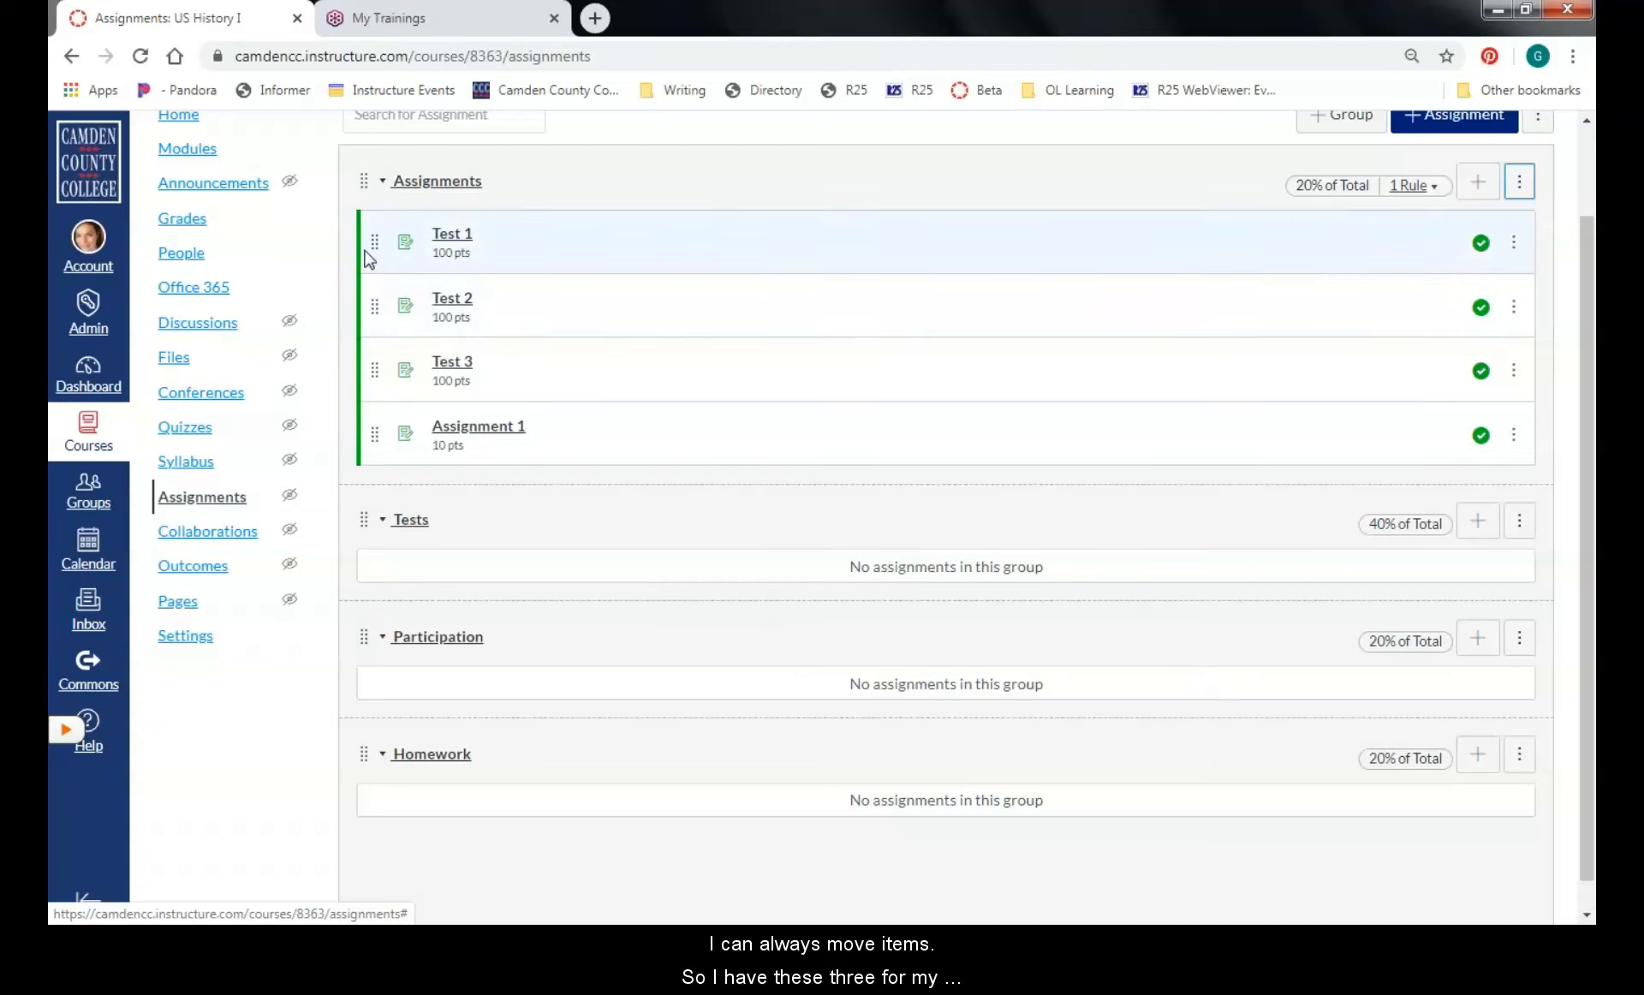
Move Test 1, Test 2 and Test 3 from the Assignments group into the Tests group, in that order
{"action": "left_click_drag", "start_coordinate": [375, 244], "coordinate": [360, 548]}
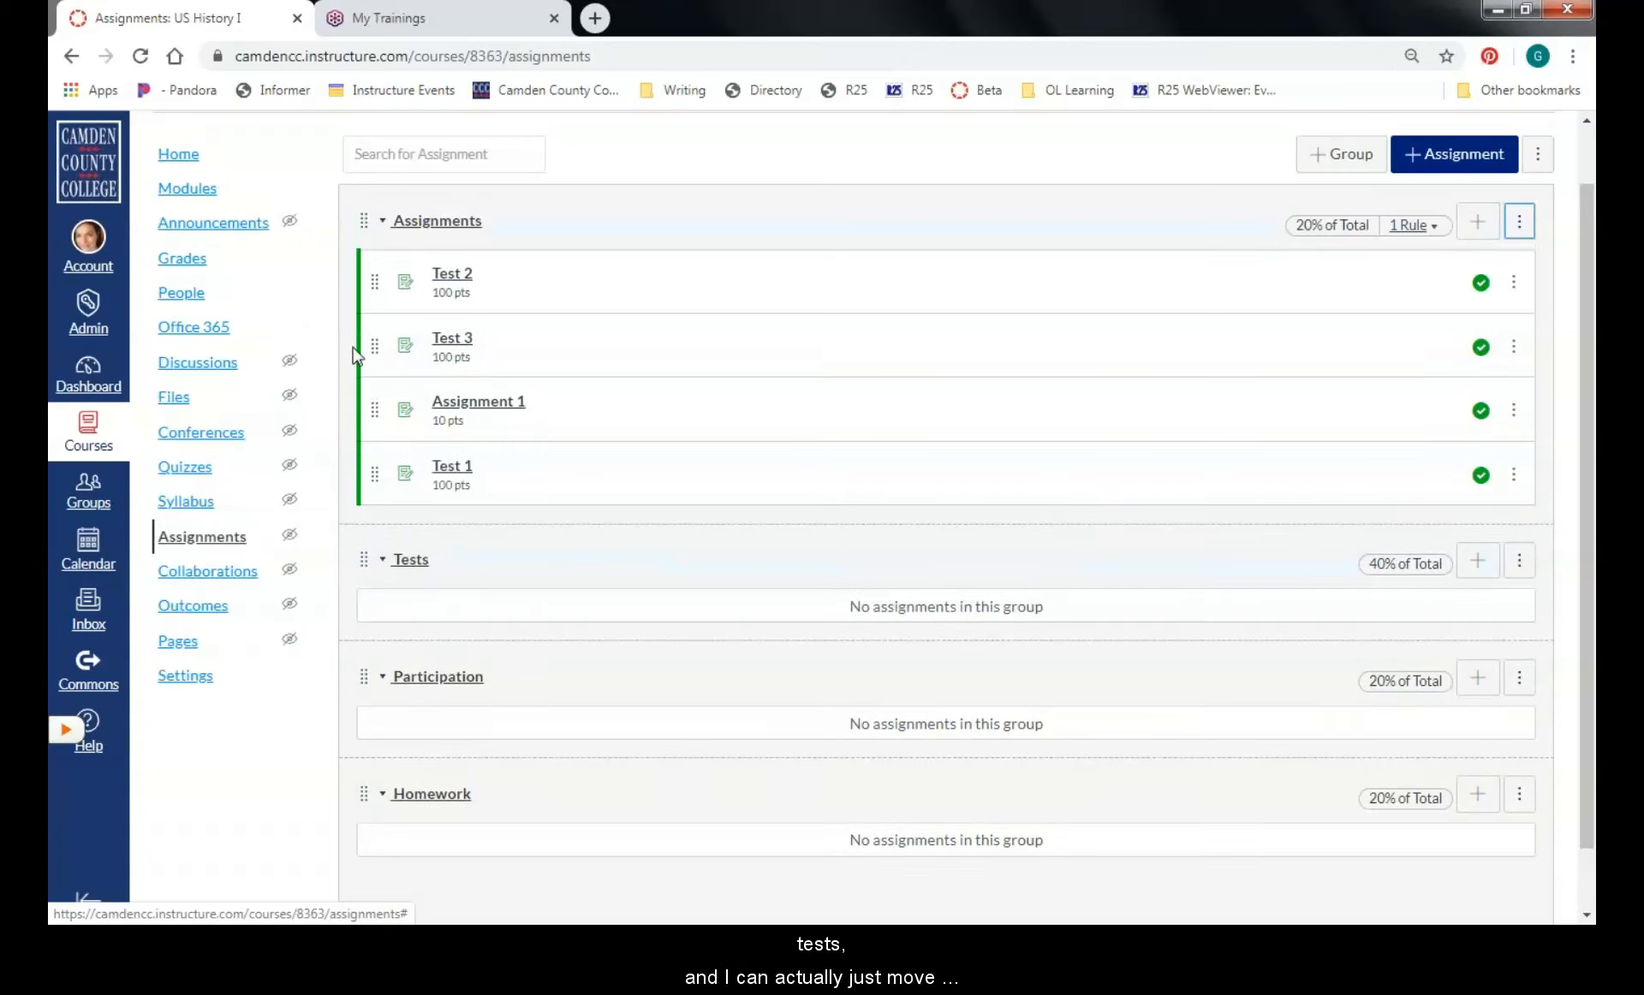
{"action": "left_click_drag", "start_coordinate": [375, 482], "coordinate": [361, 566]}
{"action": "left_click_drag", "start_coordinate": [366, 290], "coordinate": [377, 587]}
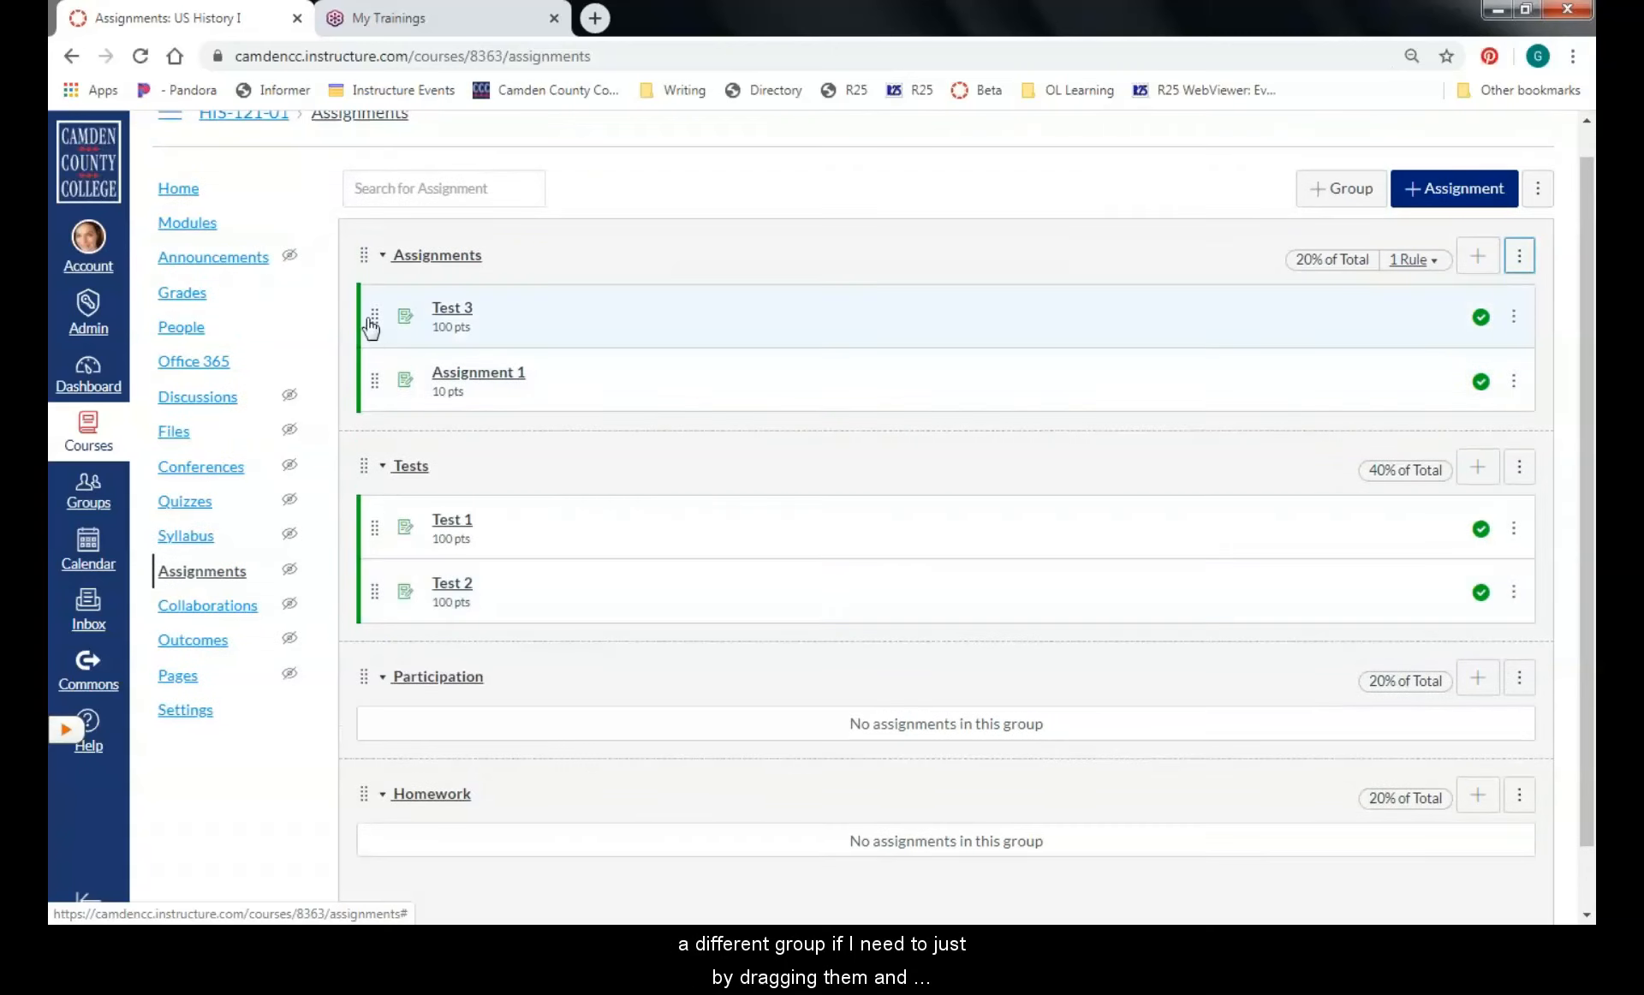
{"action": "left_click_drag", "start_coordinate": [379, 321], "coordinate": [378, 588]}
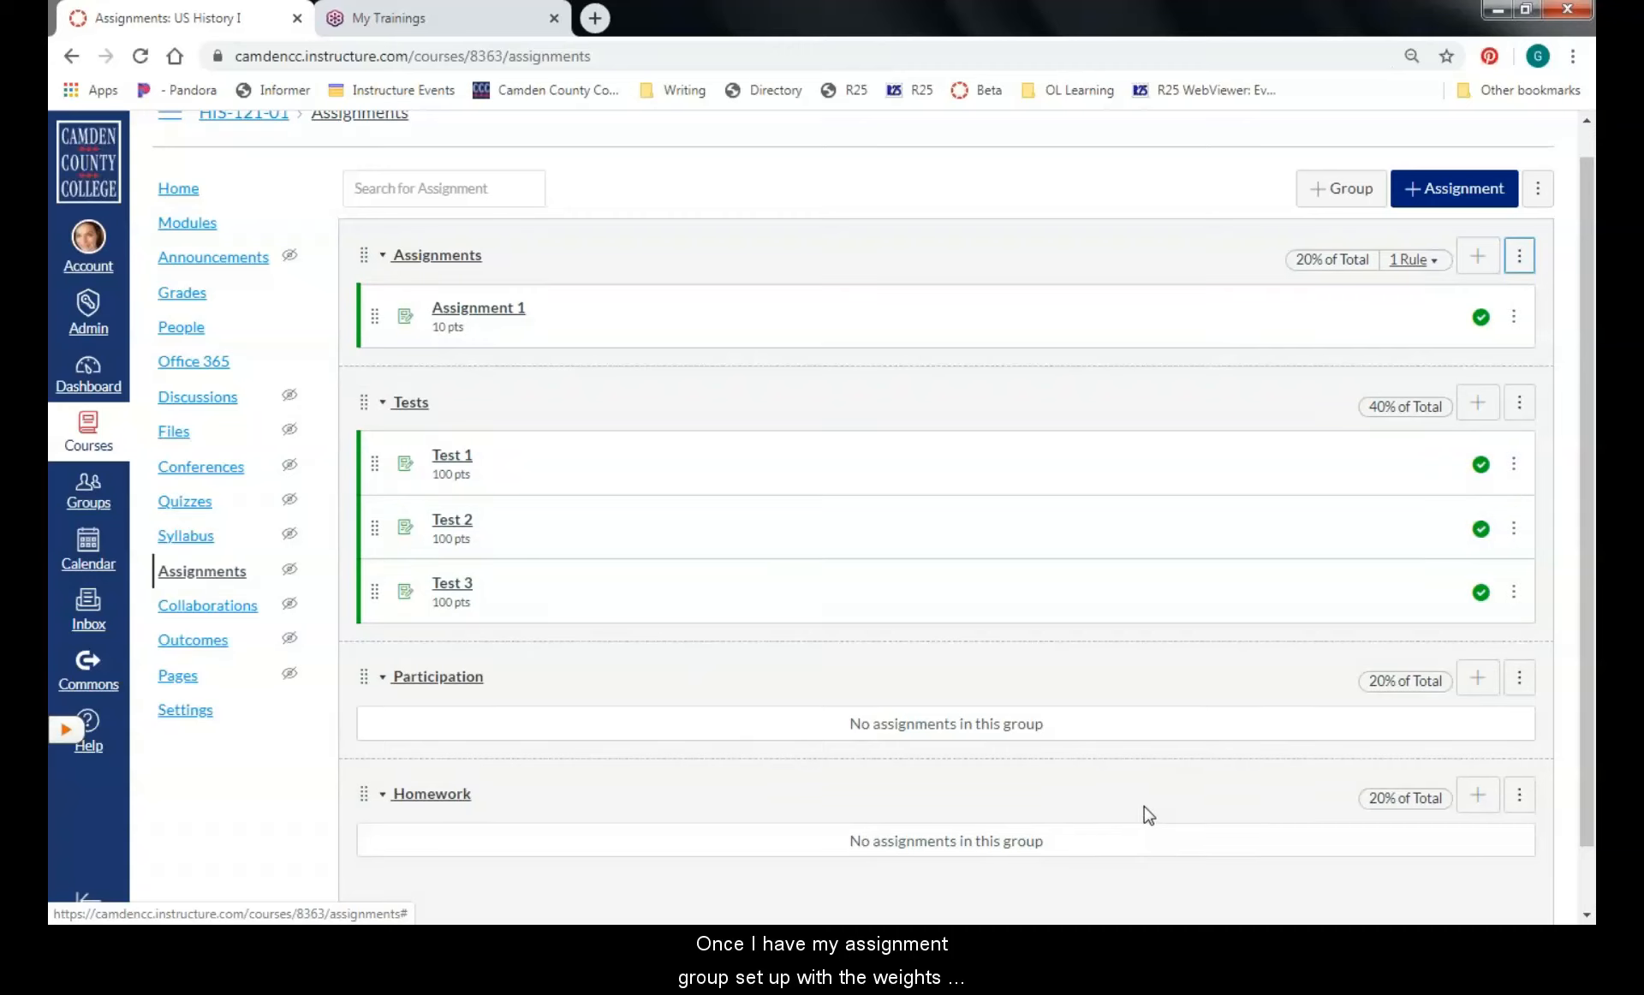
Start a new assignment in the course and name it Test 4, leaving its description empty
{"action": "scroll", "coordinate": [1147, 809], "scroll_direction": "down", "scroll_amount": 1}
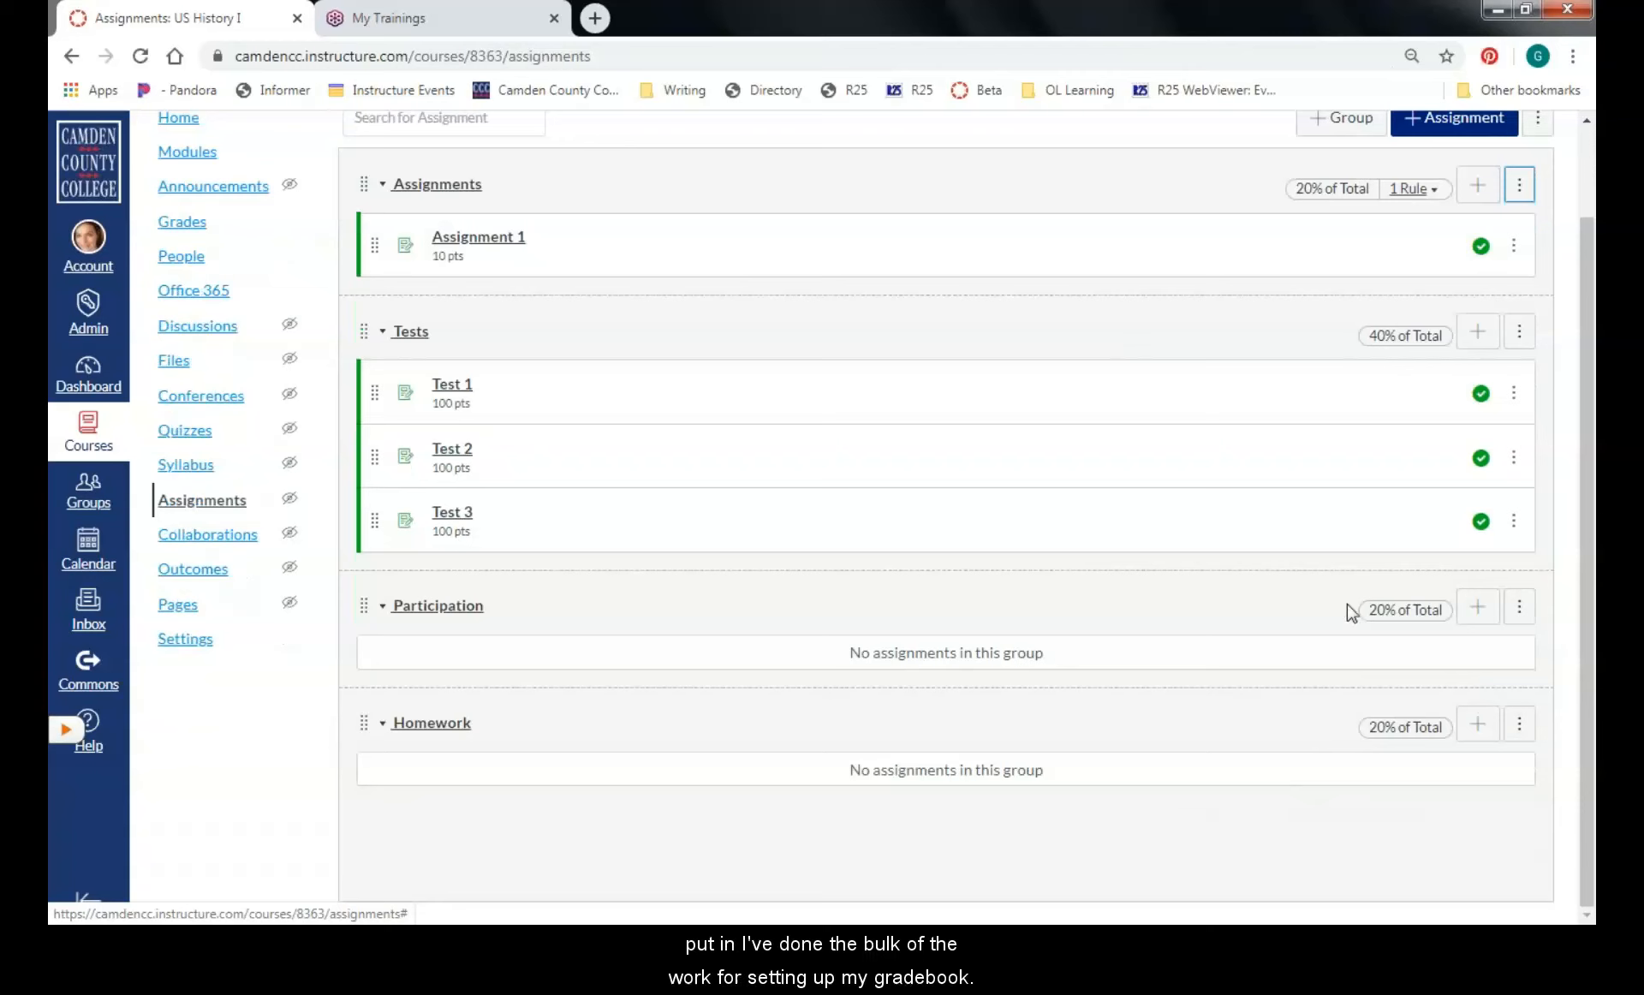
{"action": "scroll", "coordinate": [1014, 193], "scroll_direction": "up", "scroll_amount": 2}
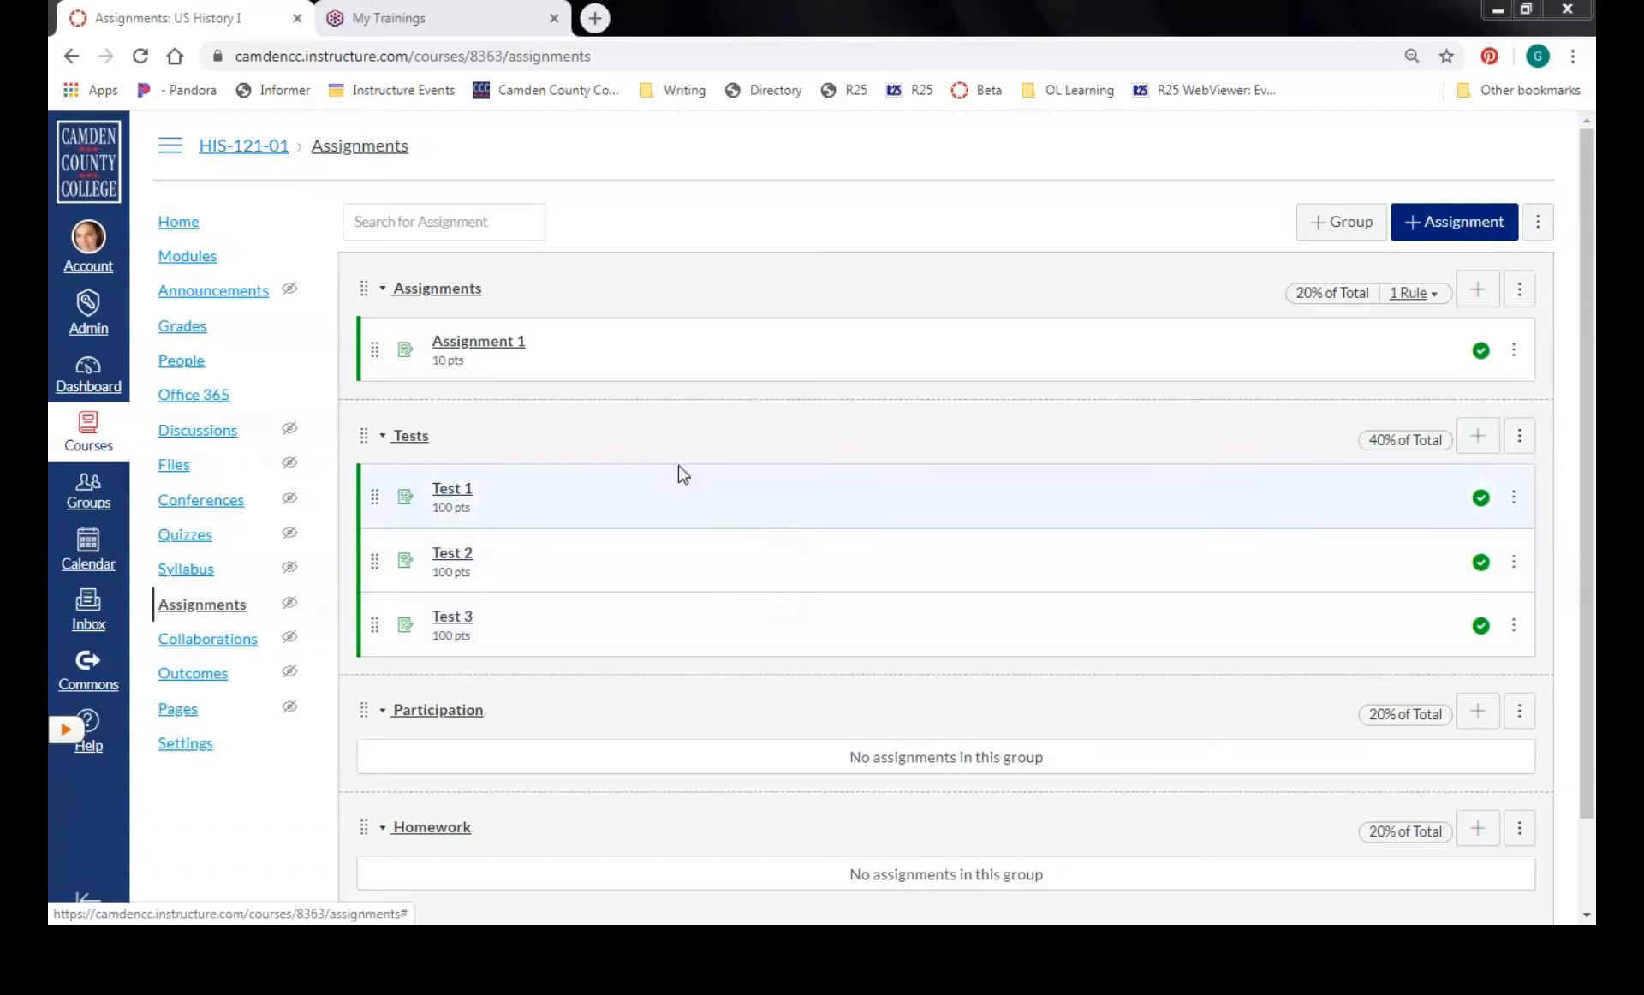
{"action": "left_click_drag", "start_coordinate": [1586, 397], "coordinate": [1586, 412]}
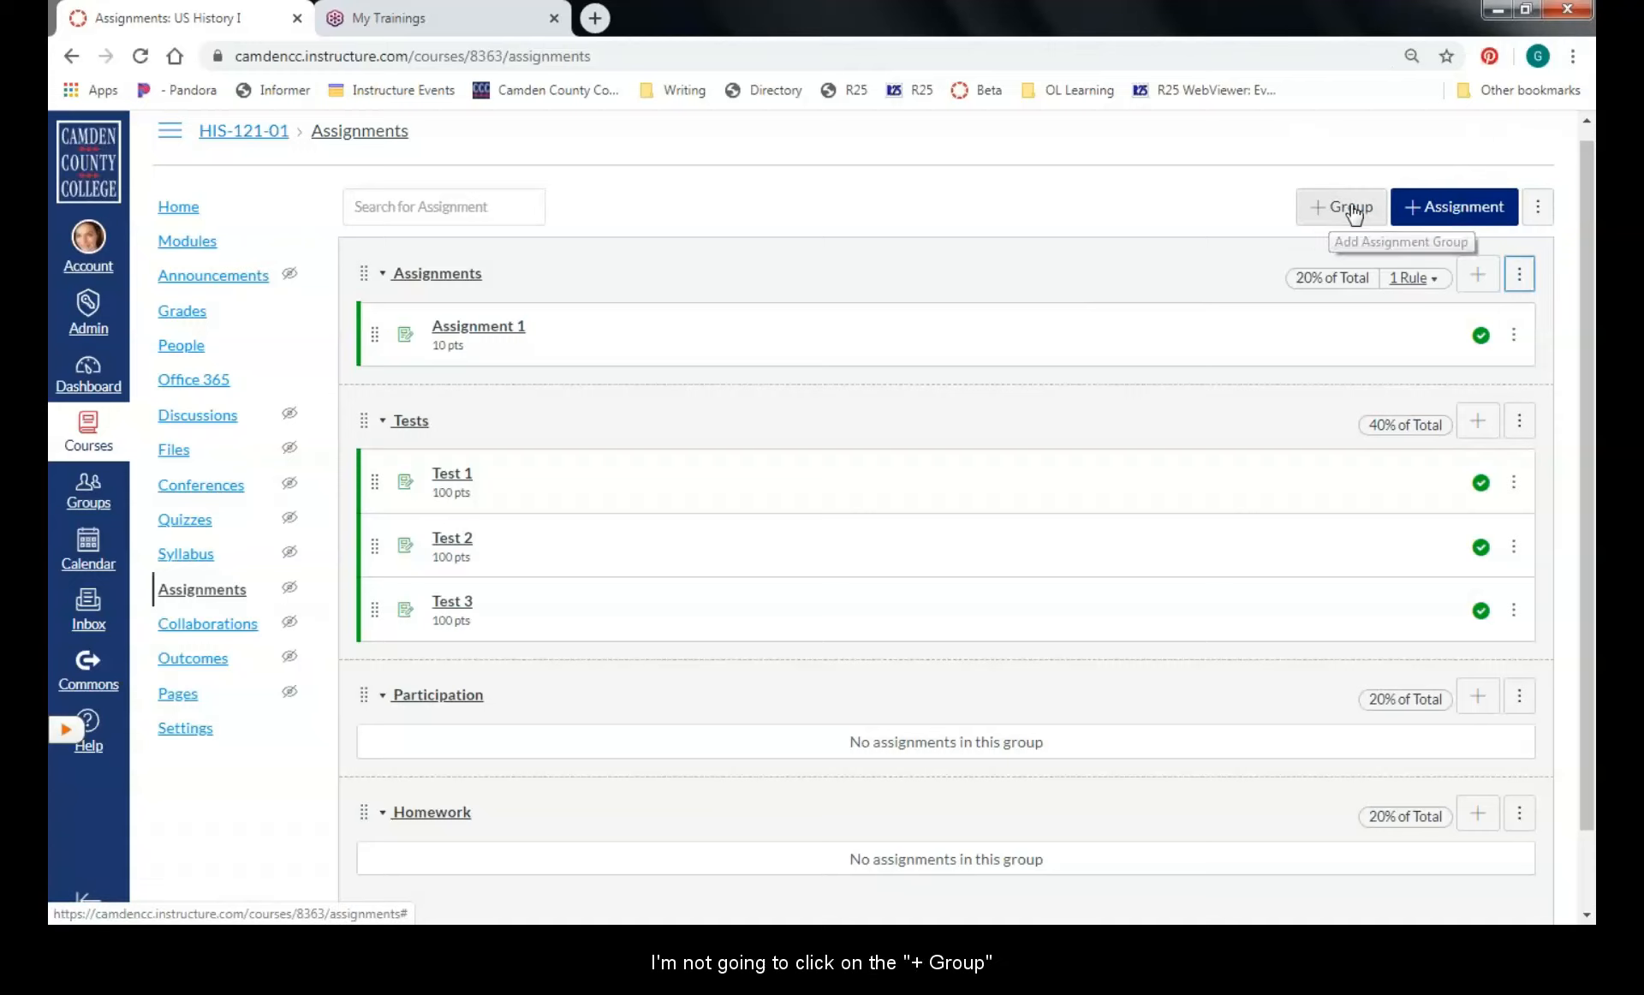
{"action": "left_click", "coordinate": [1446, 214]}
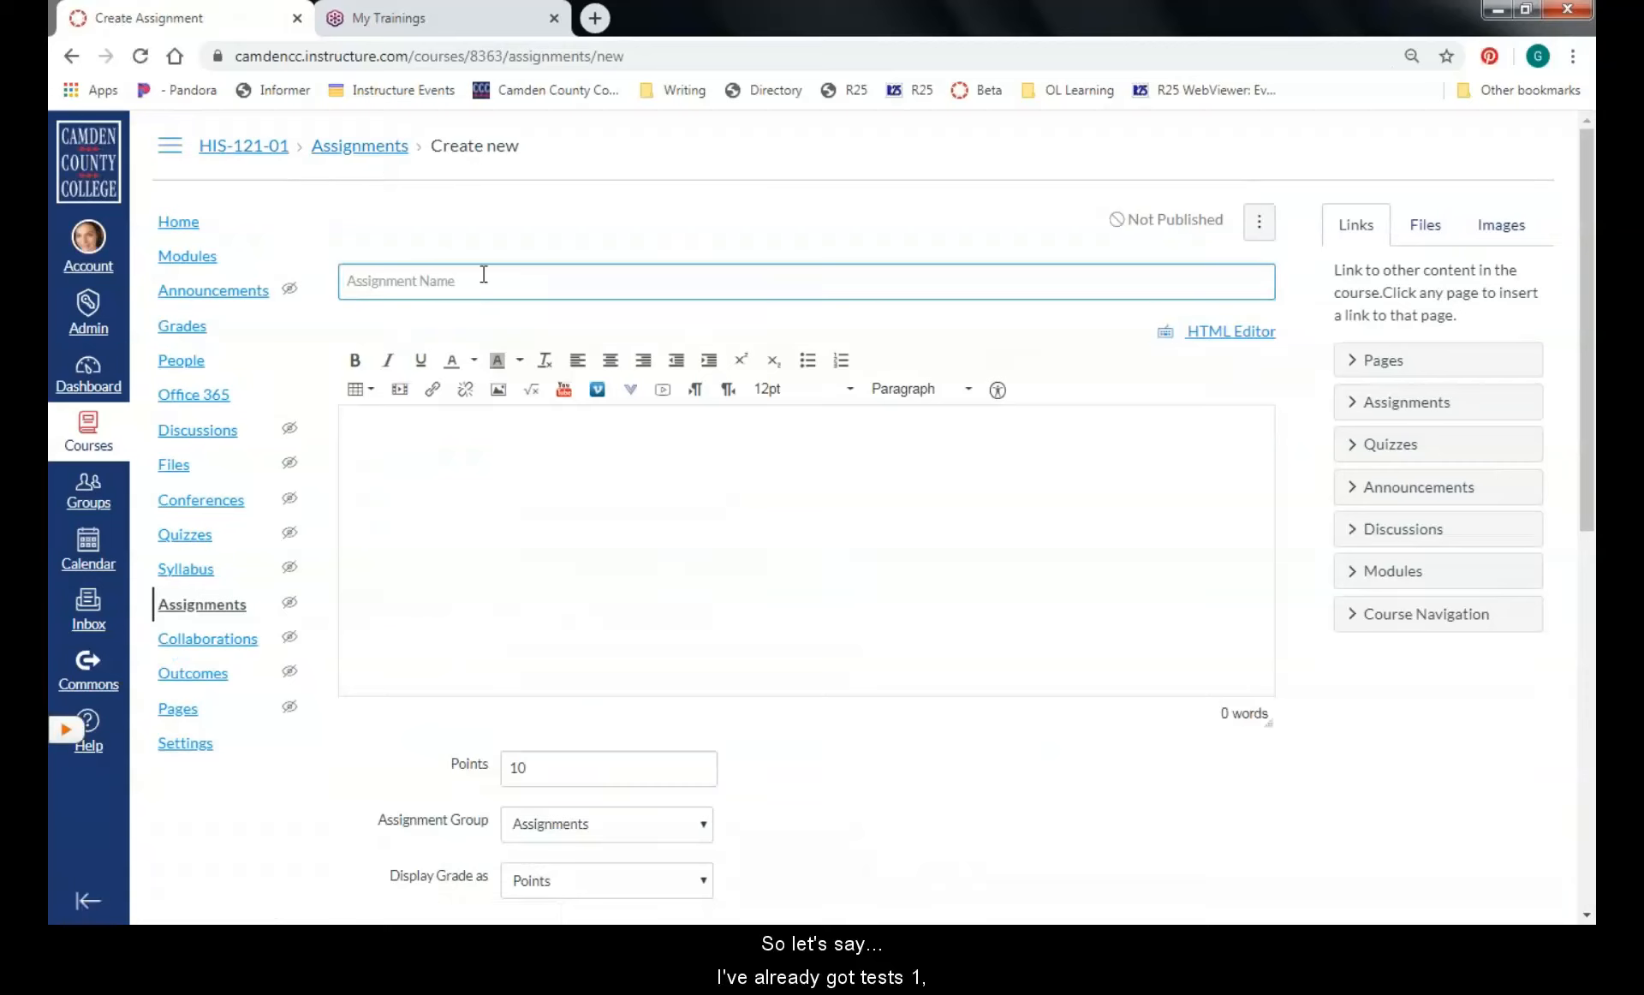
{"action": "type", "text": "Test"}
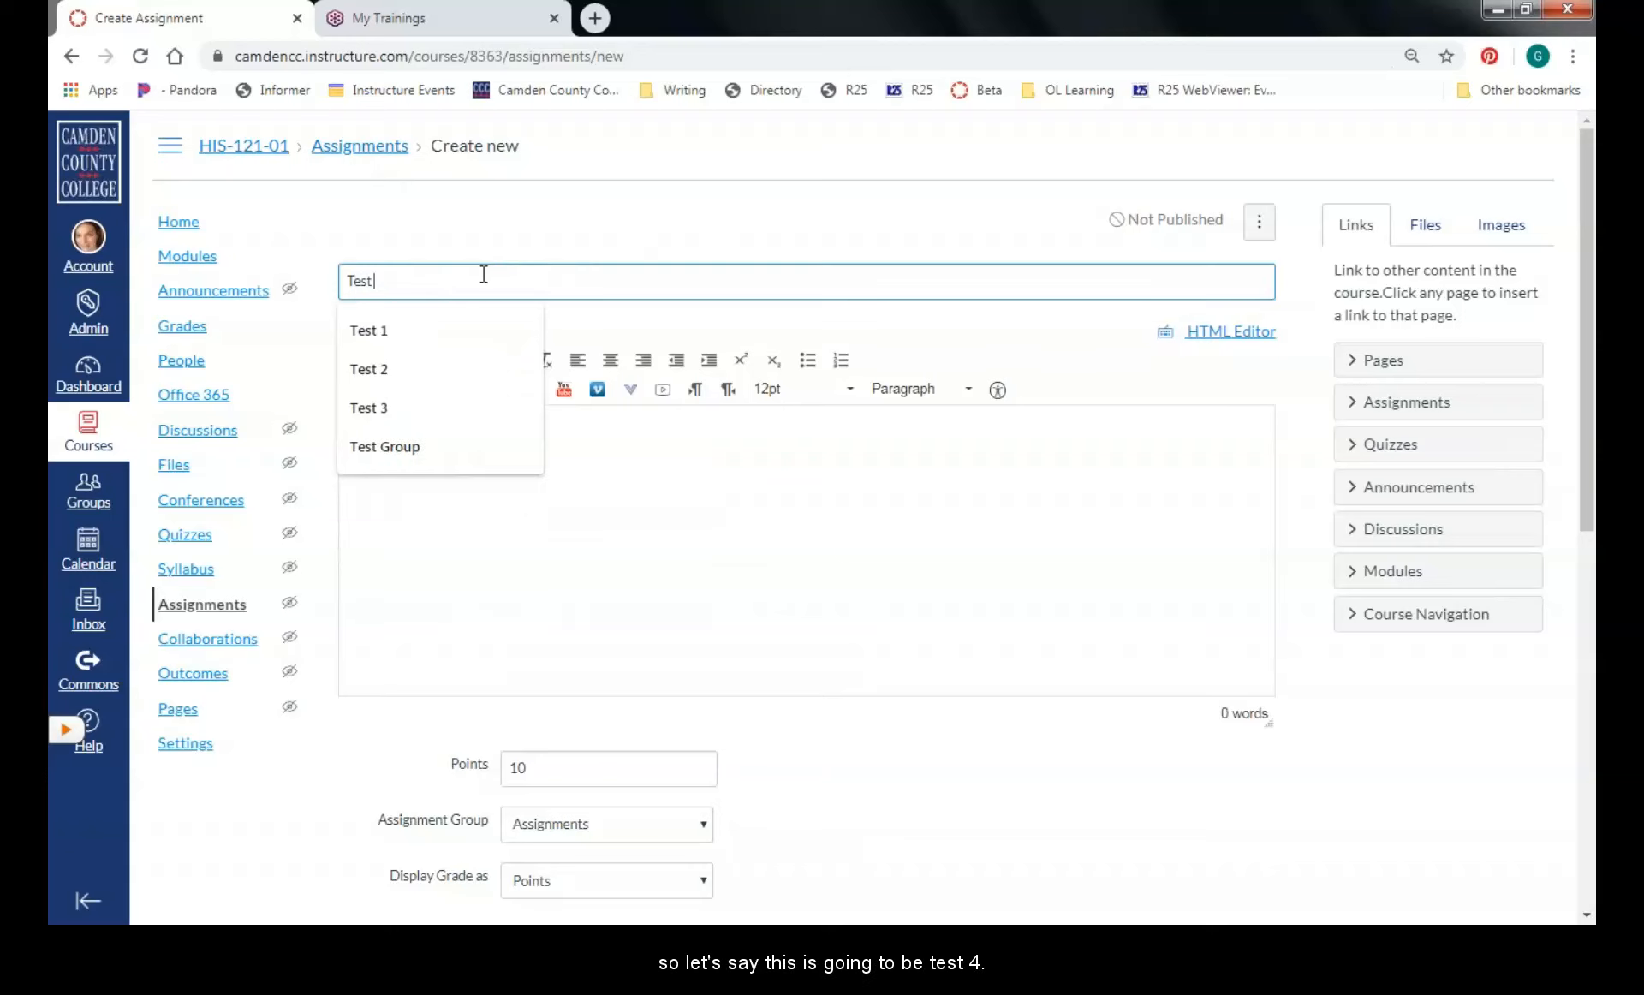
{"action": "type", "text": " 4"}
{"action": "left_click", "coordinate": [531, 499]}
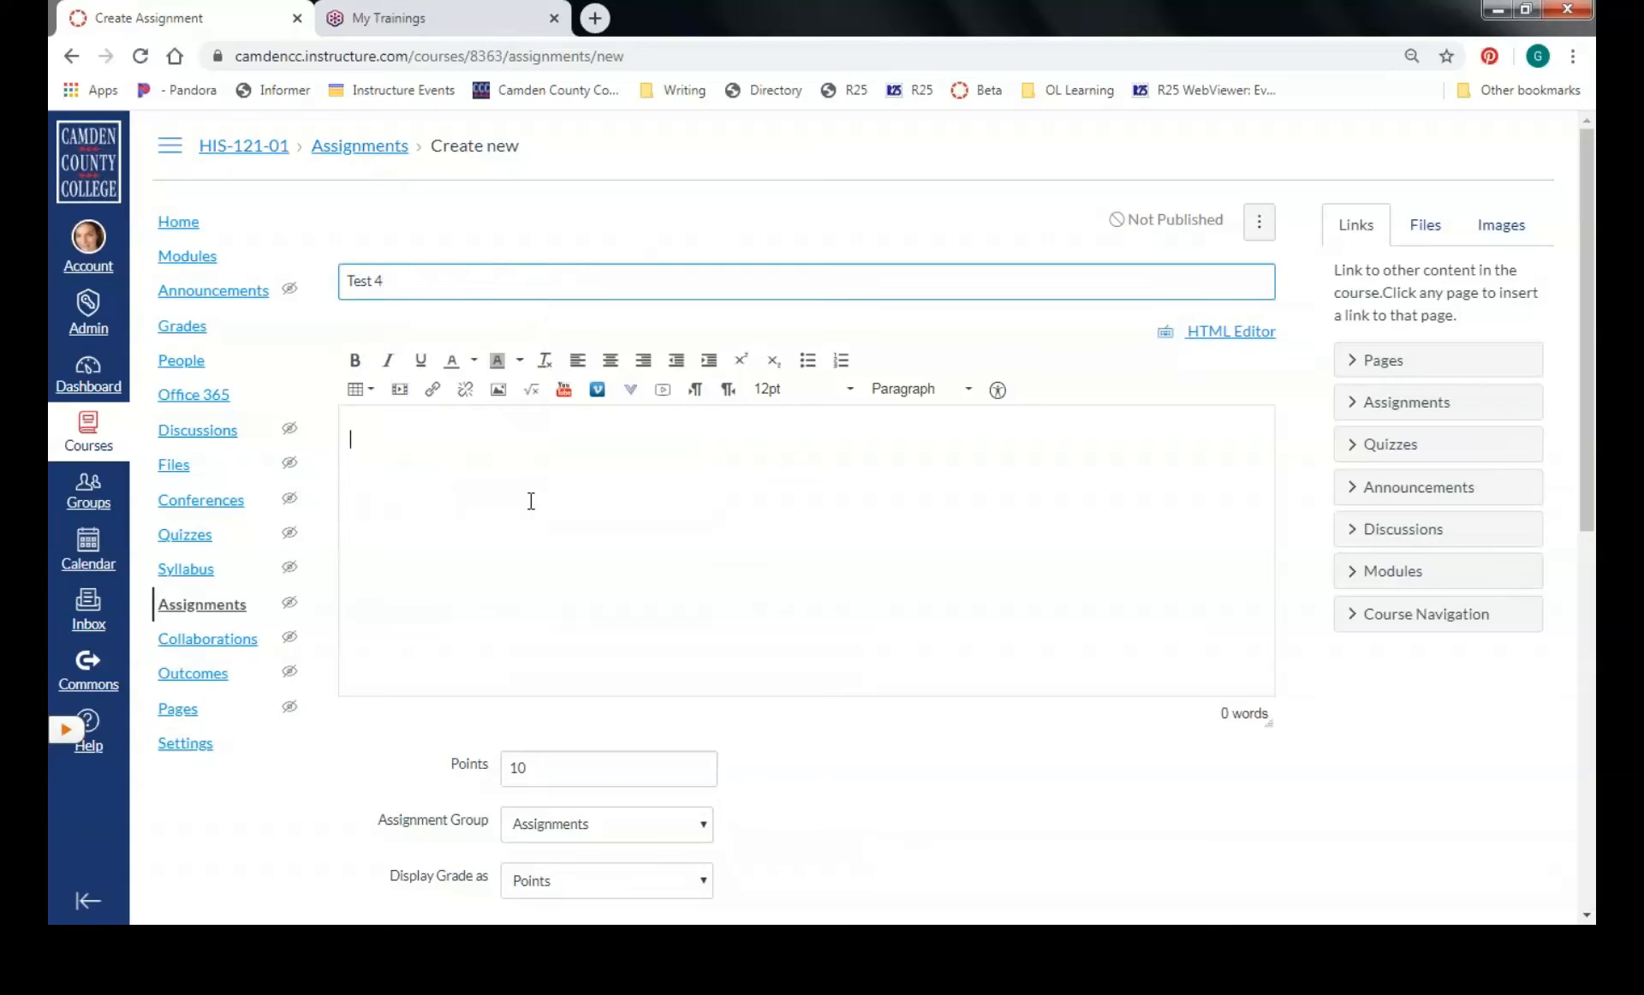
Set the points for the Test 4 assignment to 100
{"action": "scroll", "coordinate": [728, 459], "scroll_direction": "down", "scroll_amount": 1}
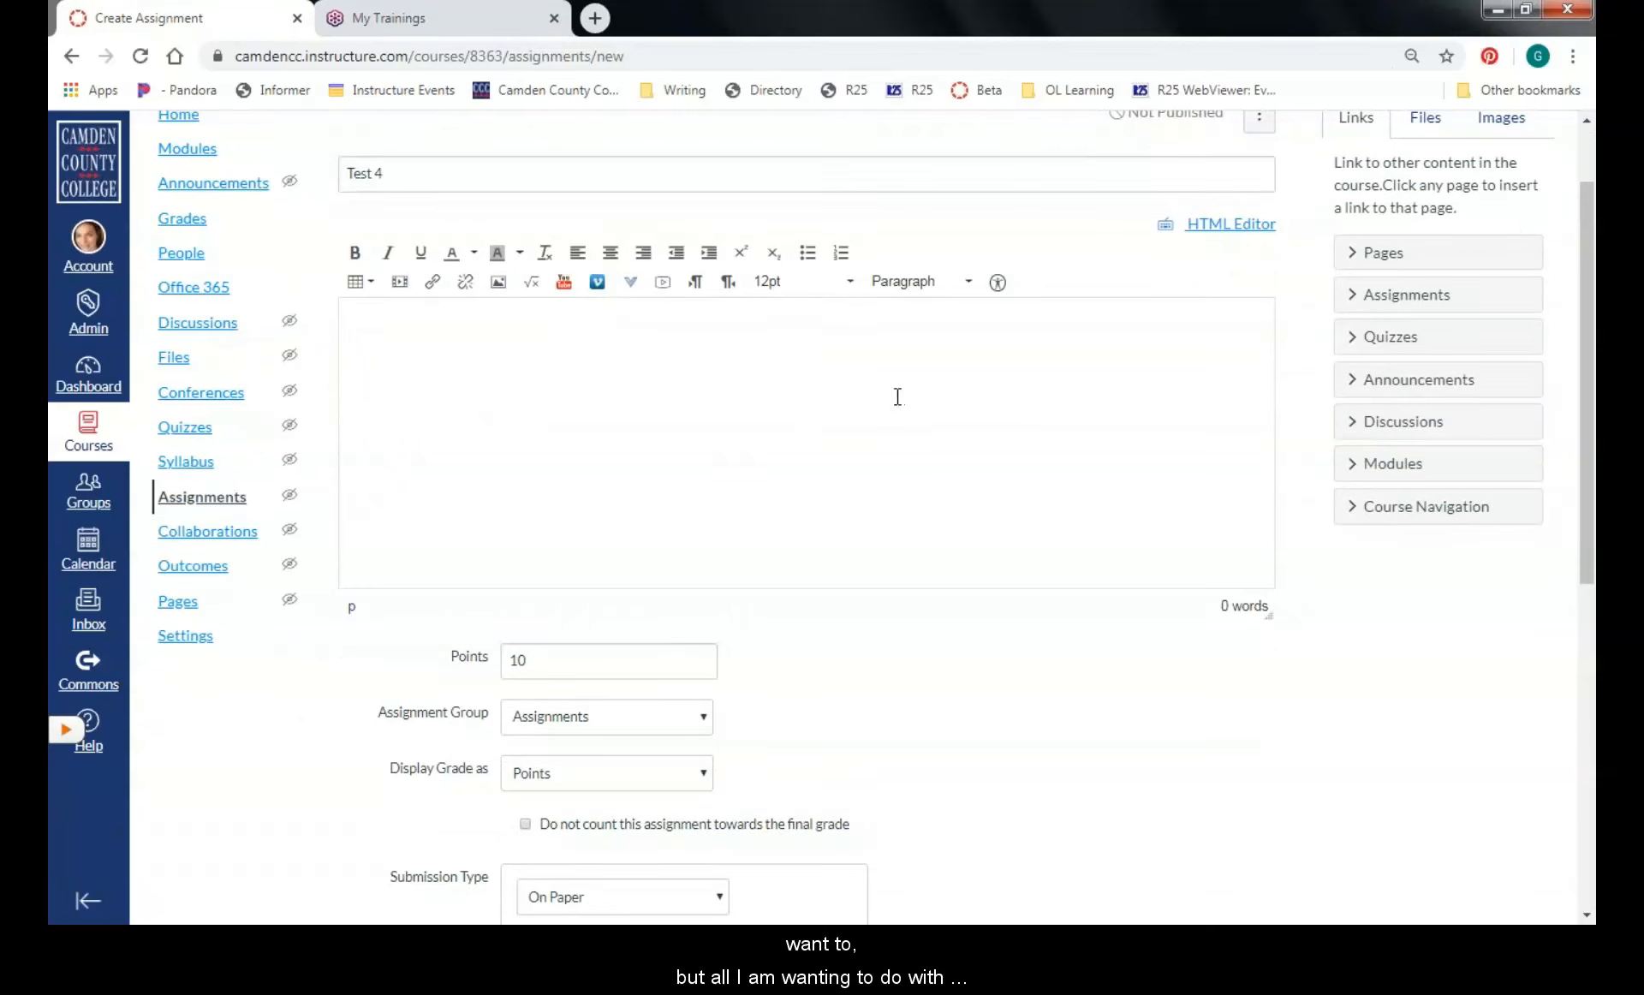
{"action": "scroll", "coordinate": [886, 389], "scroll_direction": "down", "scroll_amount": 1}
{"action": "scroll", "coordinate": [852, 370], "scroll_direction": "up", "scroll_amount": 1}
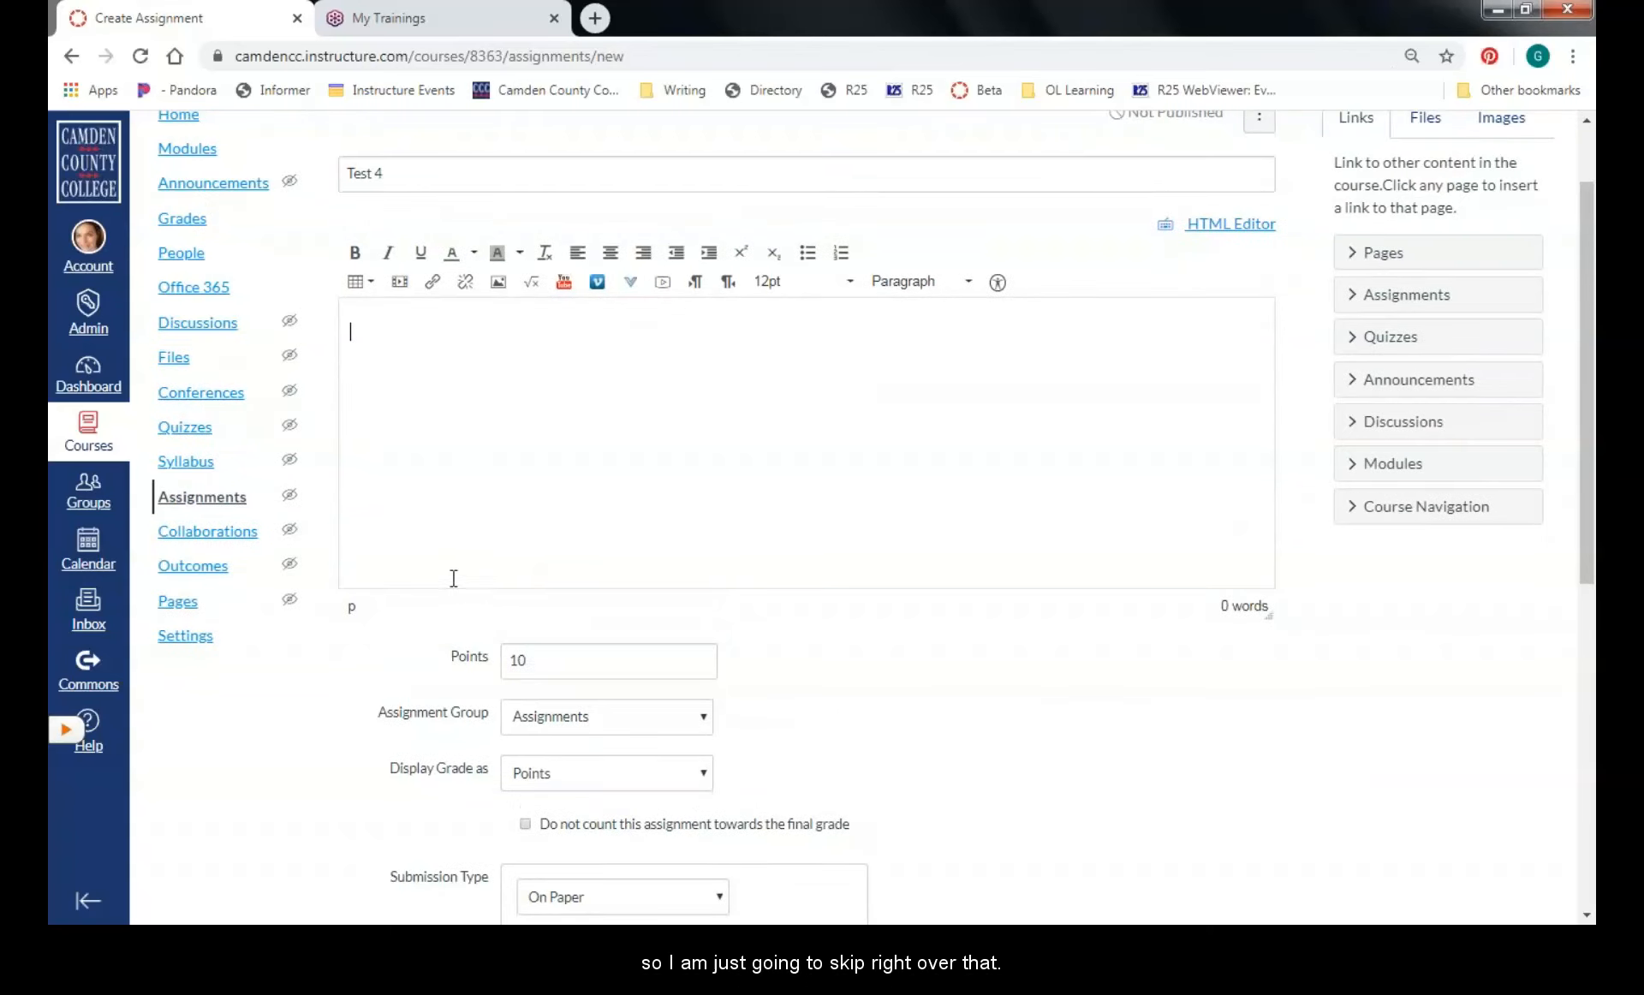
{"action": "scroll", "coordinate": [937, 642], "scroll_direction": "down", "scroll_amount": 1}
{"action": "scroll", "coordinate": [928, 608], "scroll_direction": "down", "scroll_amount": 2}
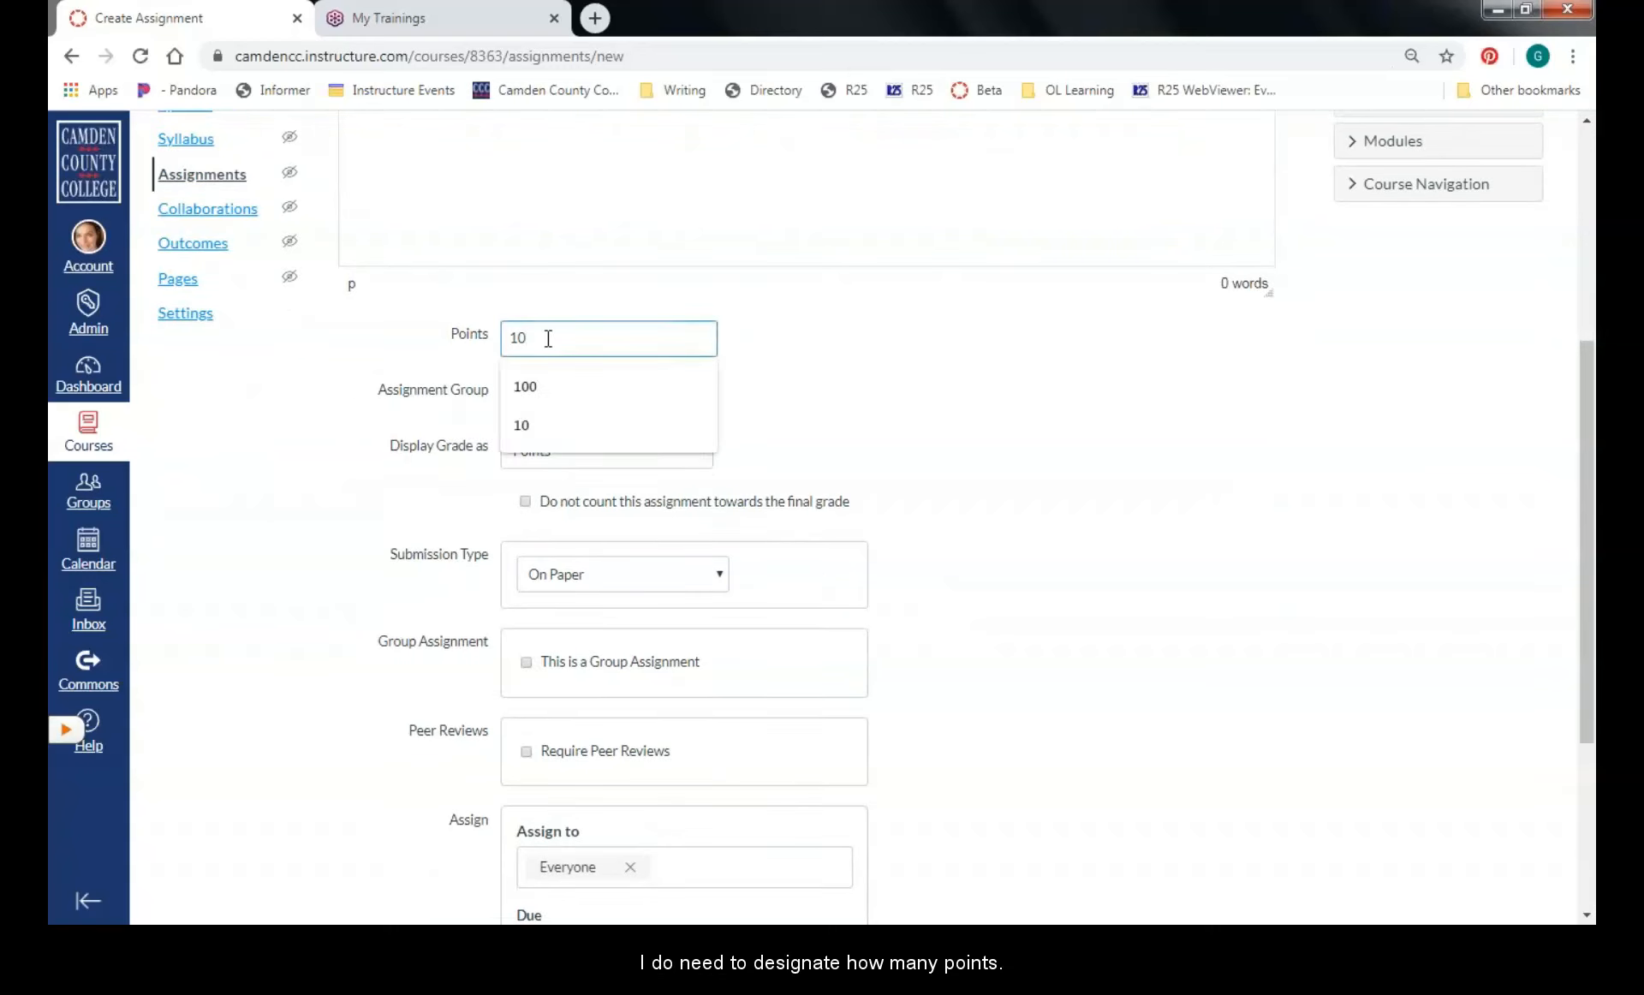
{"action": "left_click", "coordinate": [549, 388]}
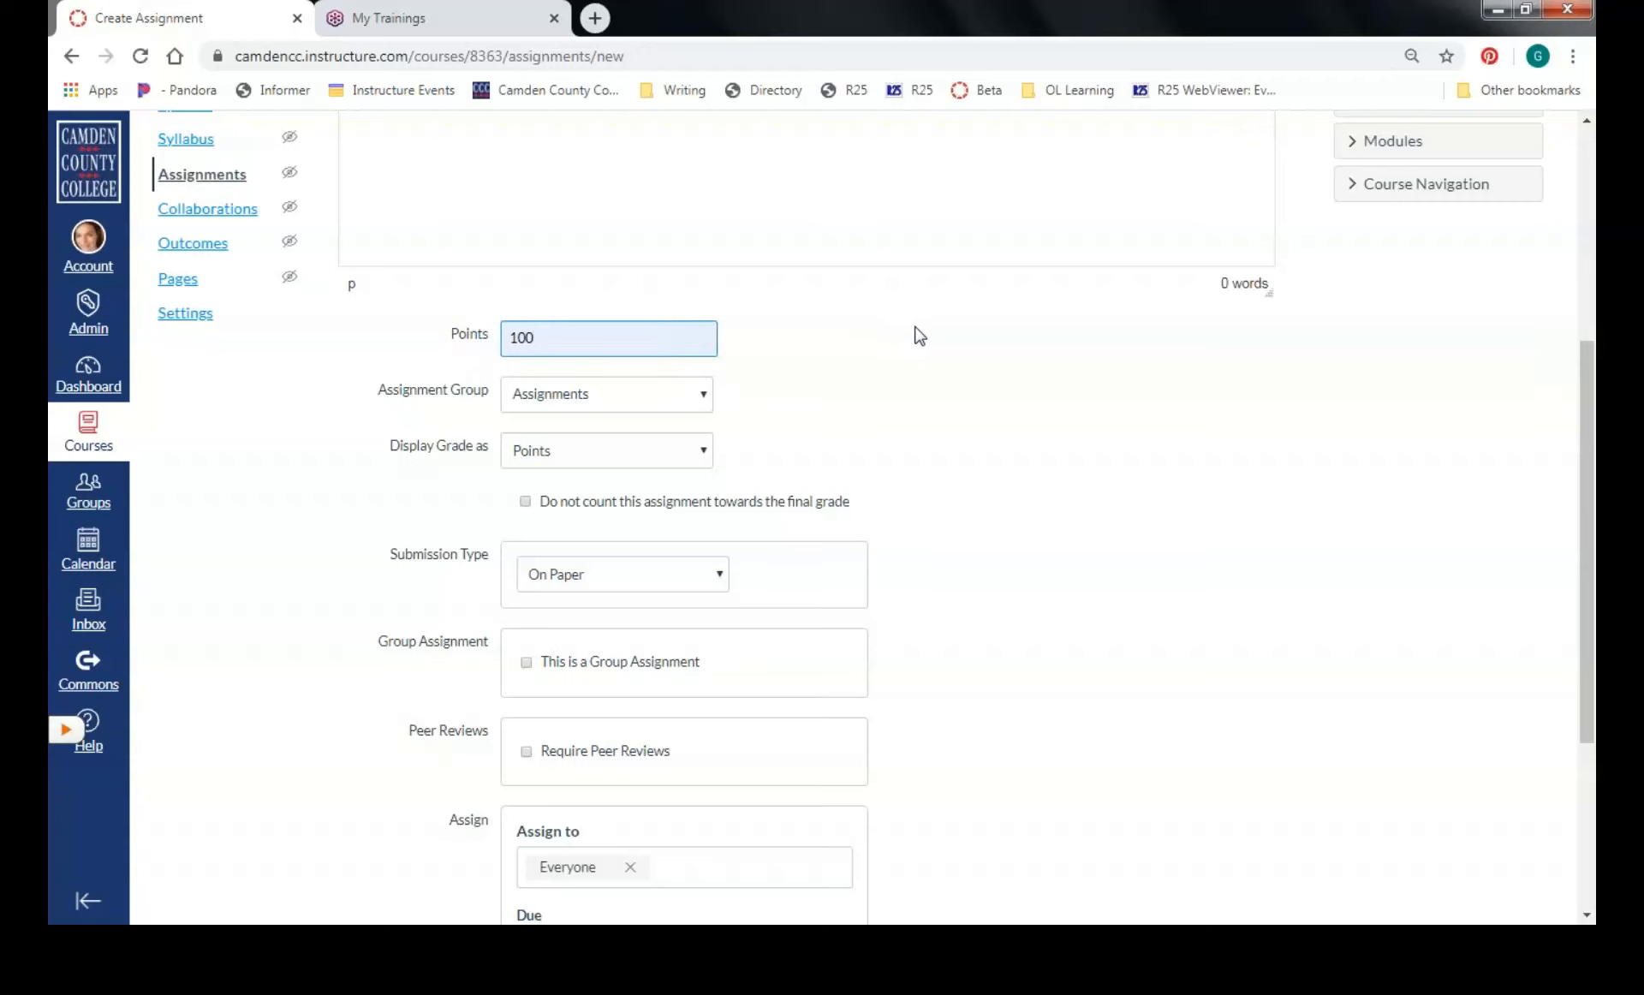
Put Test 4 in the Tests assignment group and choose to display its grade as Points
{"action": "scroll", "coordinate": [917, 334], "scroll_direction": "down", "scroll_amount": 1}
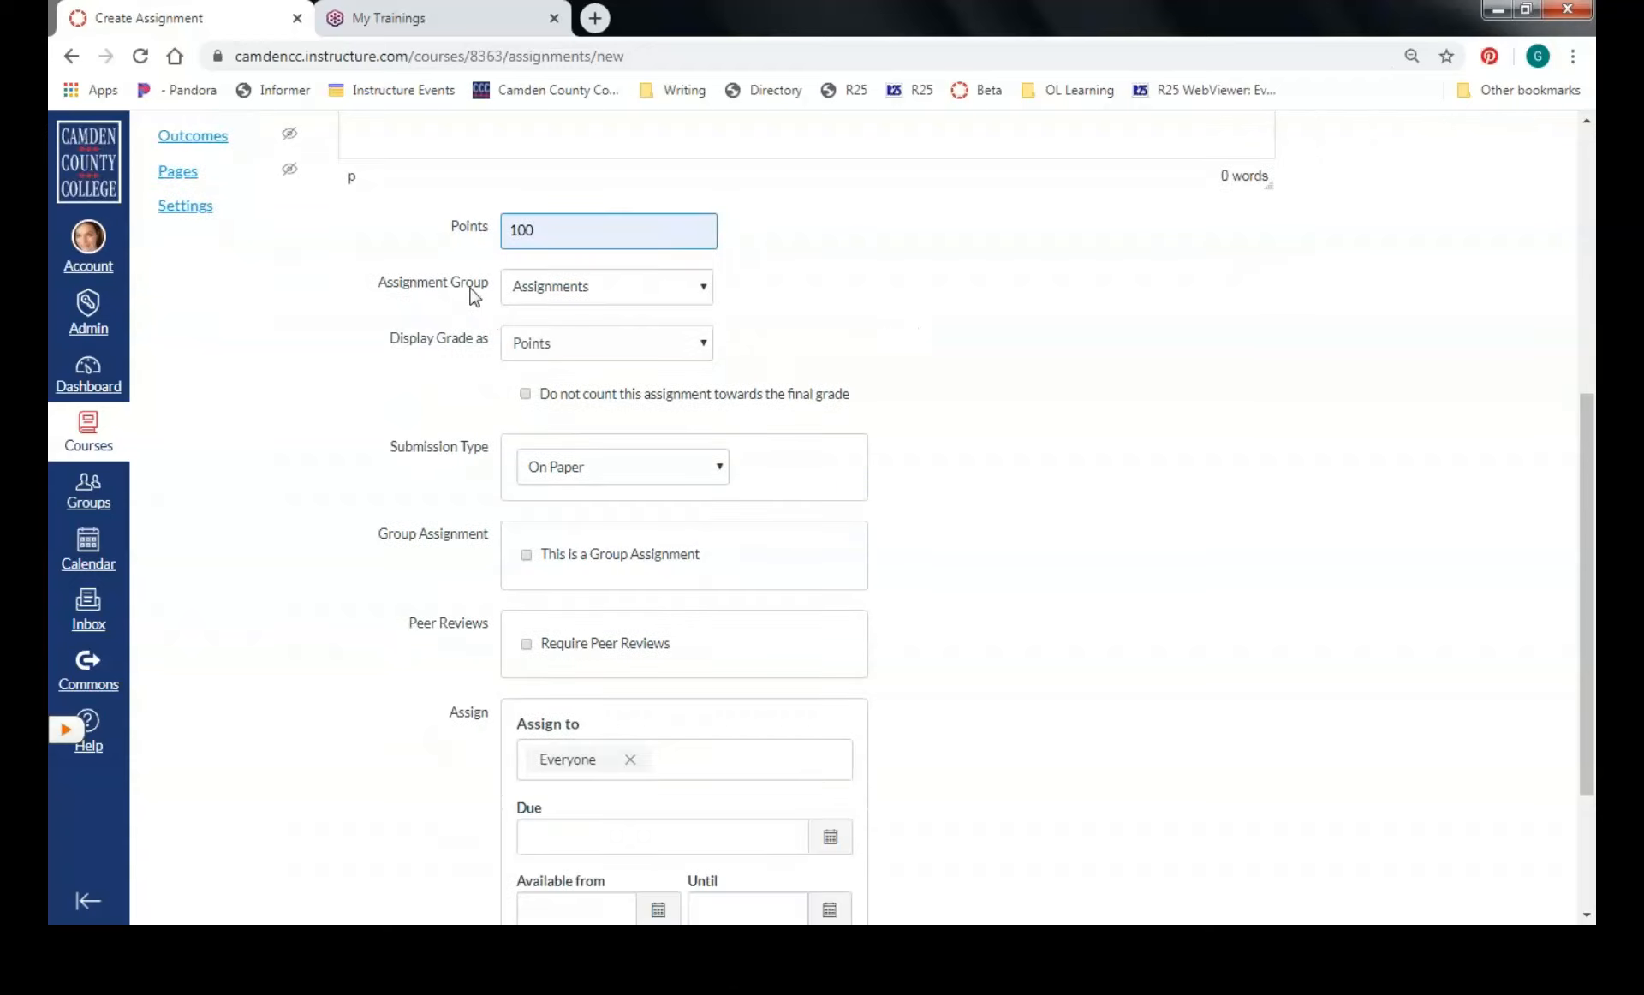
{"action": "left_click", "coordinate": [606, 291]}
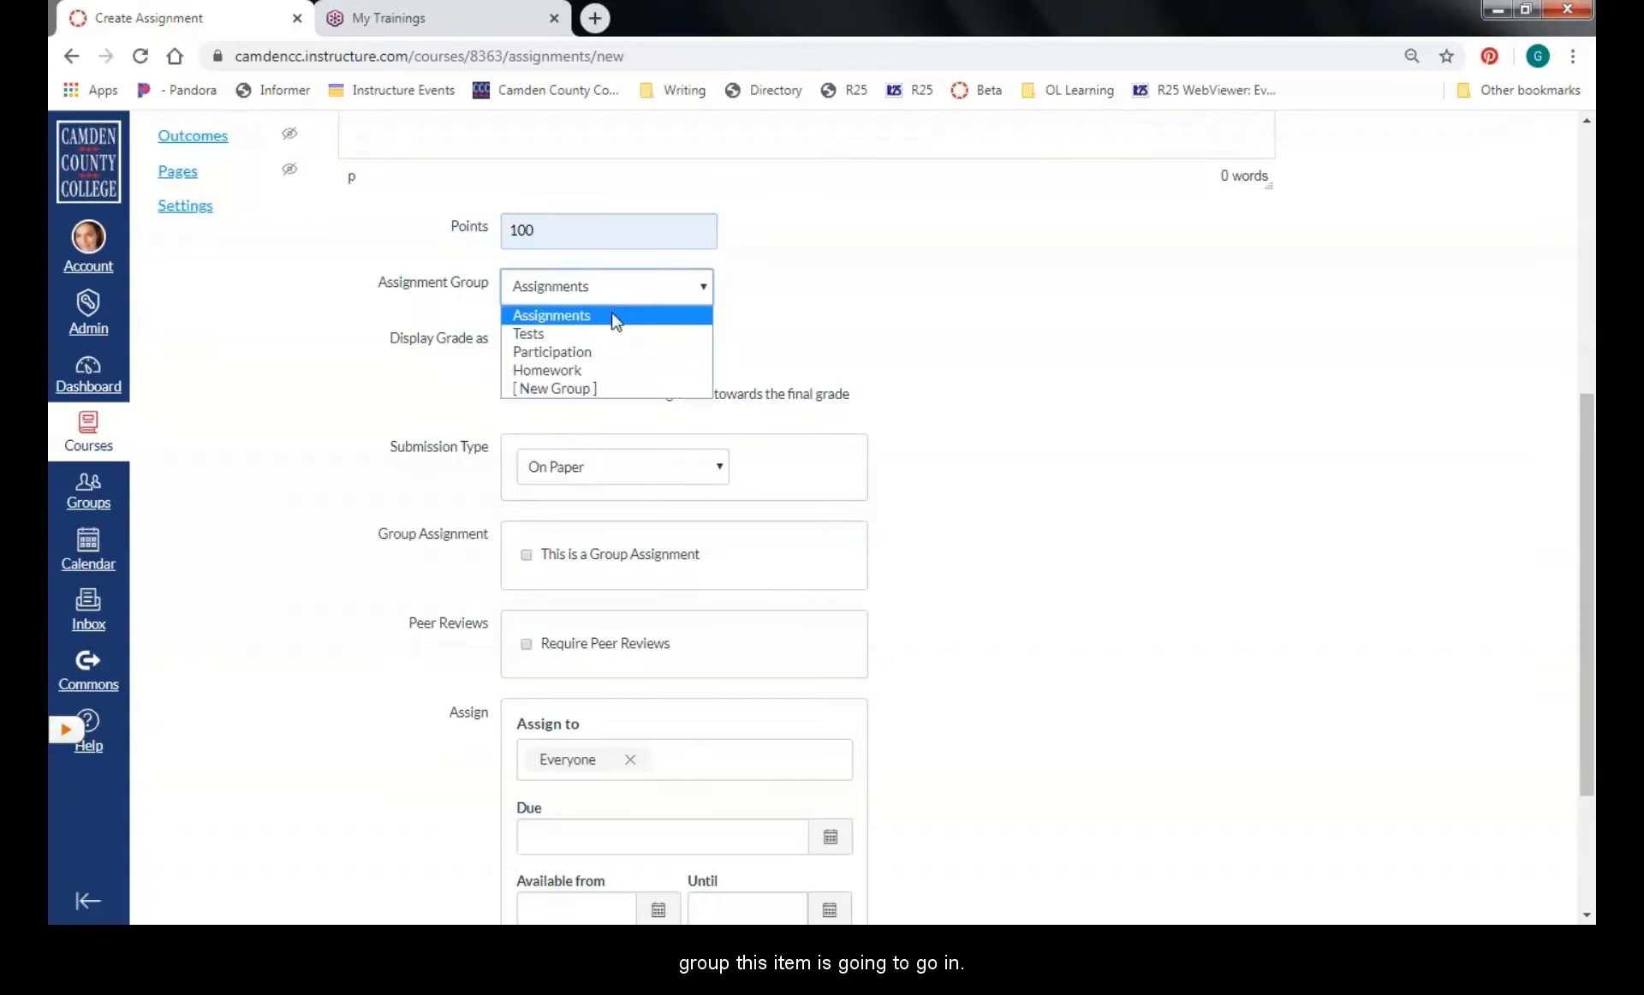
{"action": "left_click", "coordinate": [538, 339]}
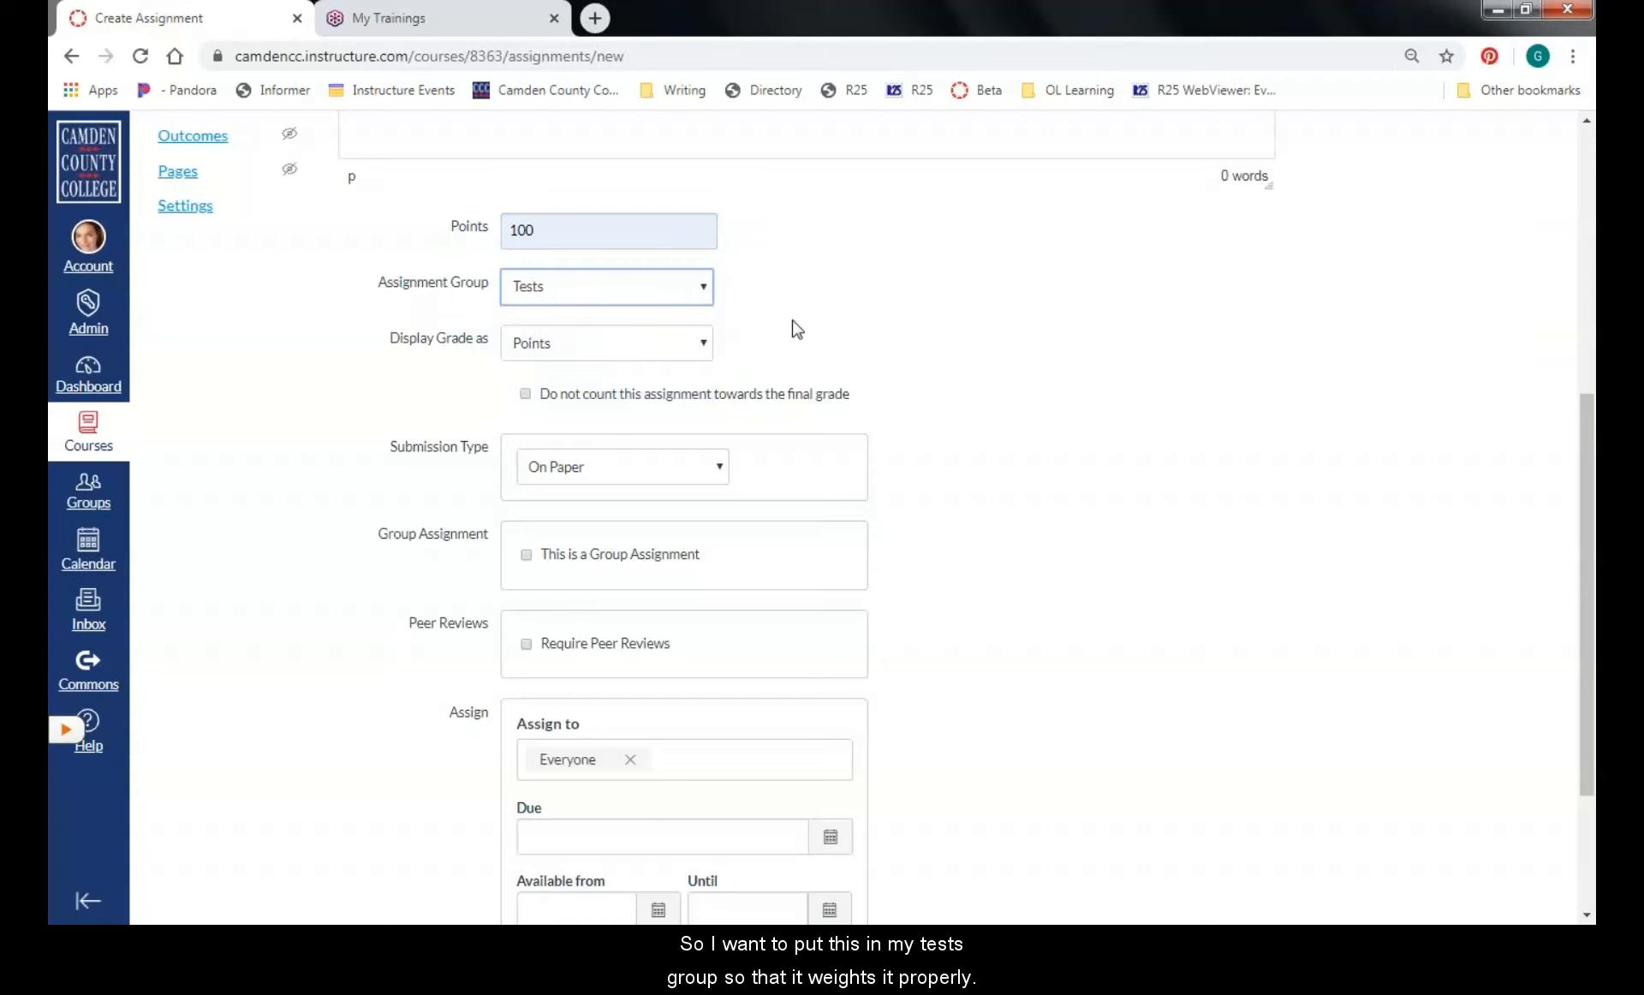
{"action": "scroll", "coordinate": [934, 301], "scroll_direction": "down", "scroll_amount": 1}
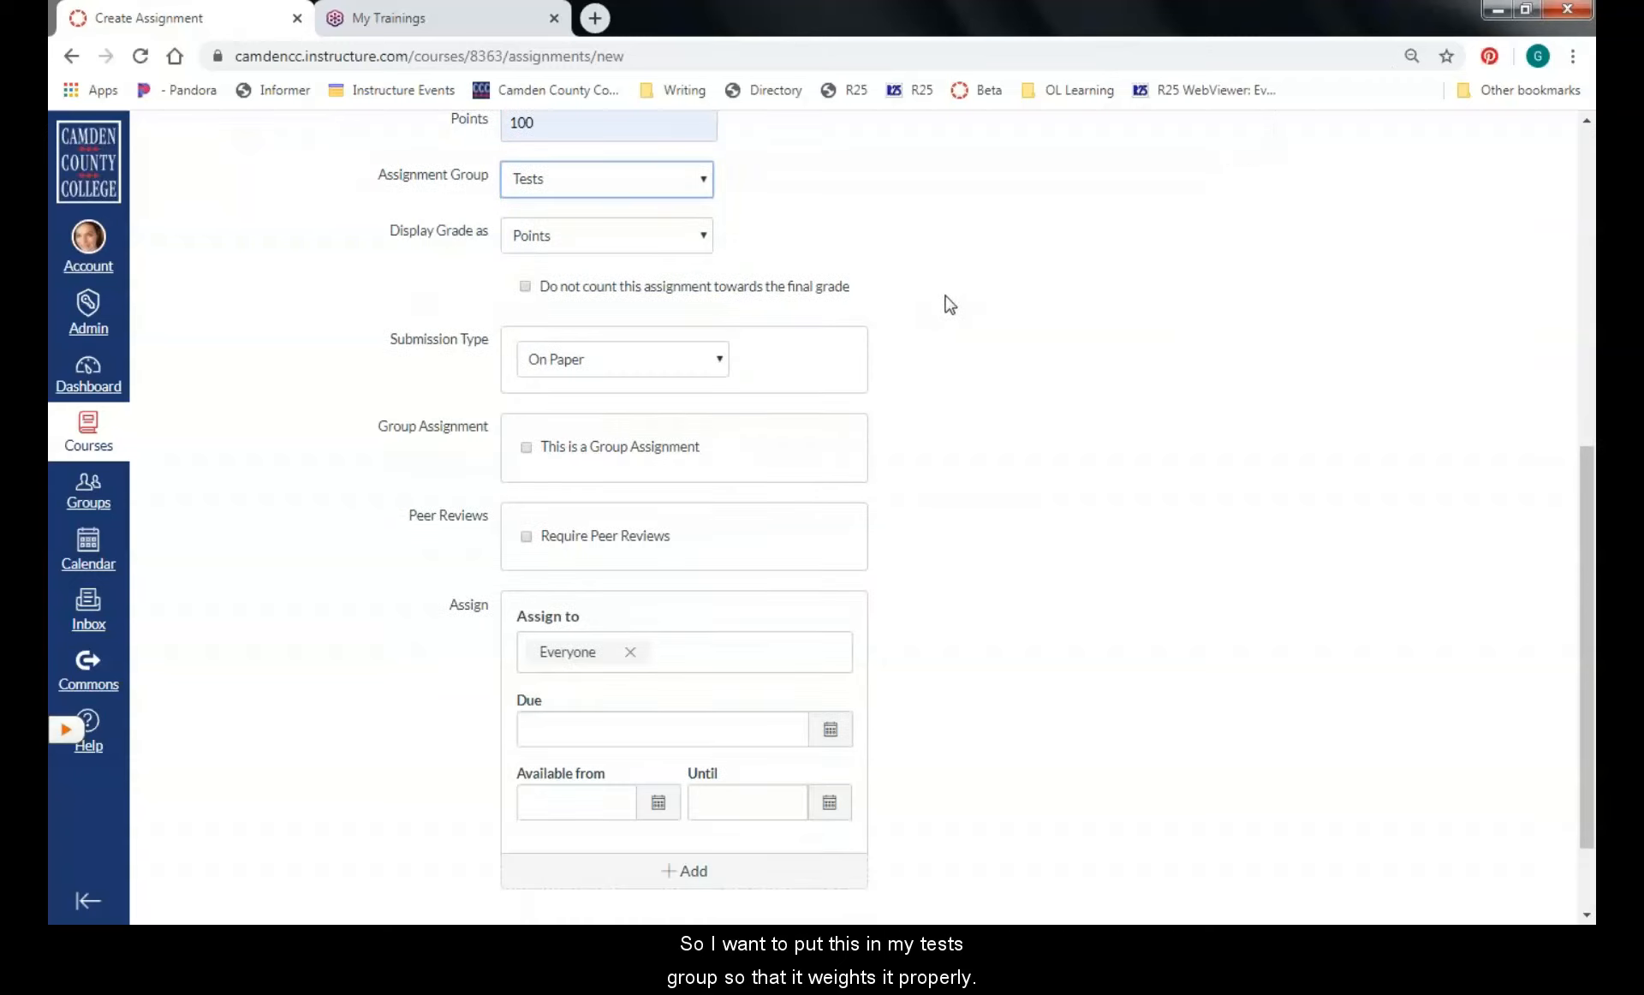
{"action": "left_click", "coordinate": [603, 244]}
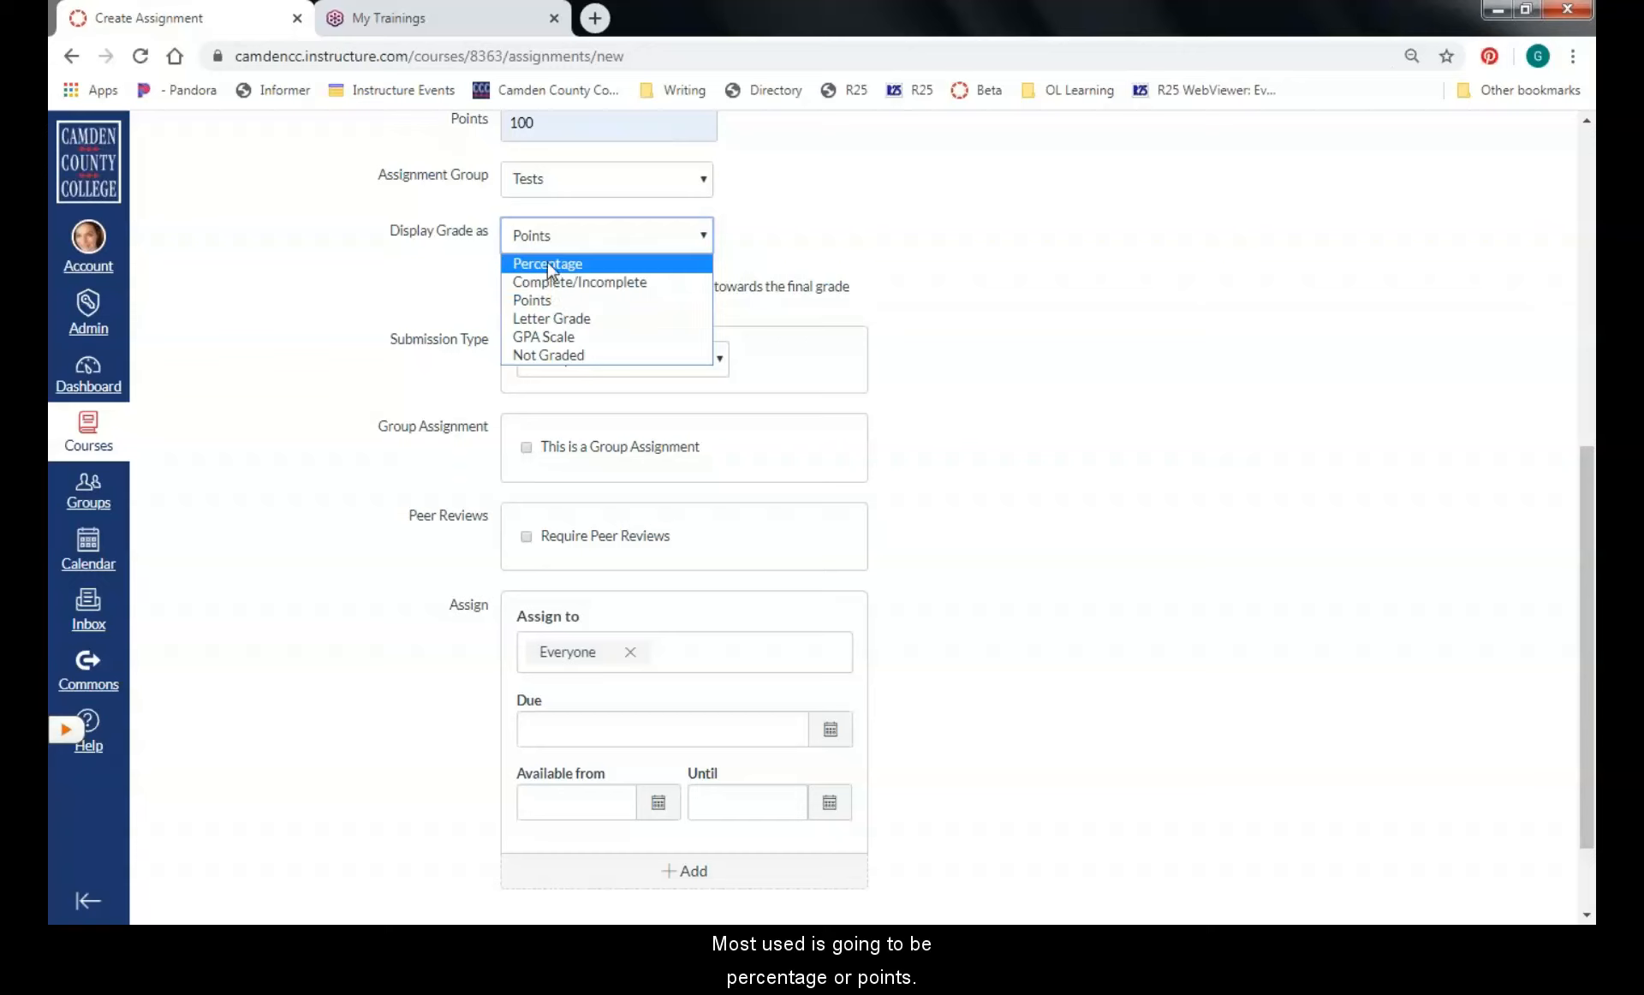
{"action": "left_click", "coordinate": [531, 302]}
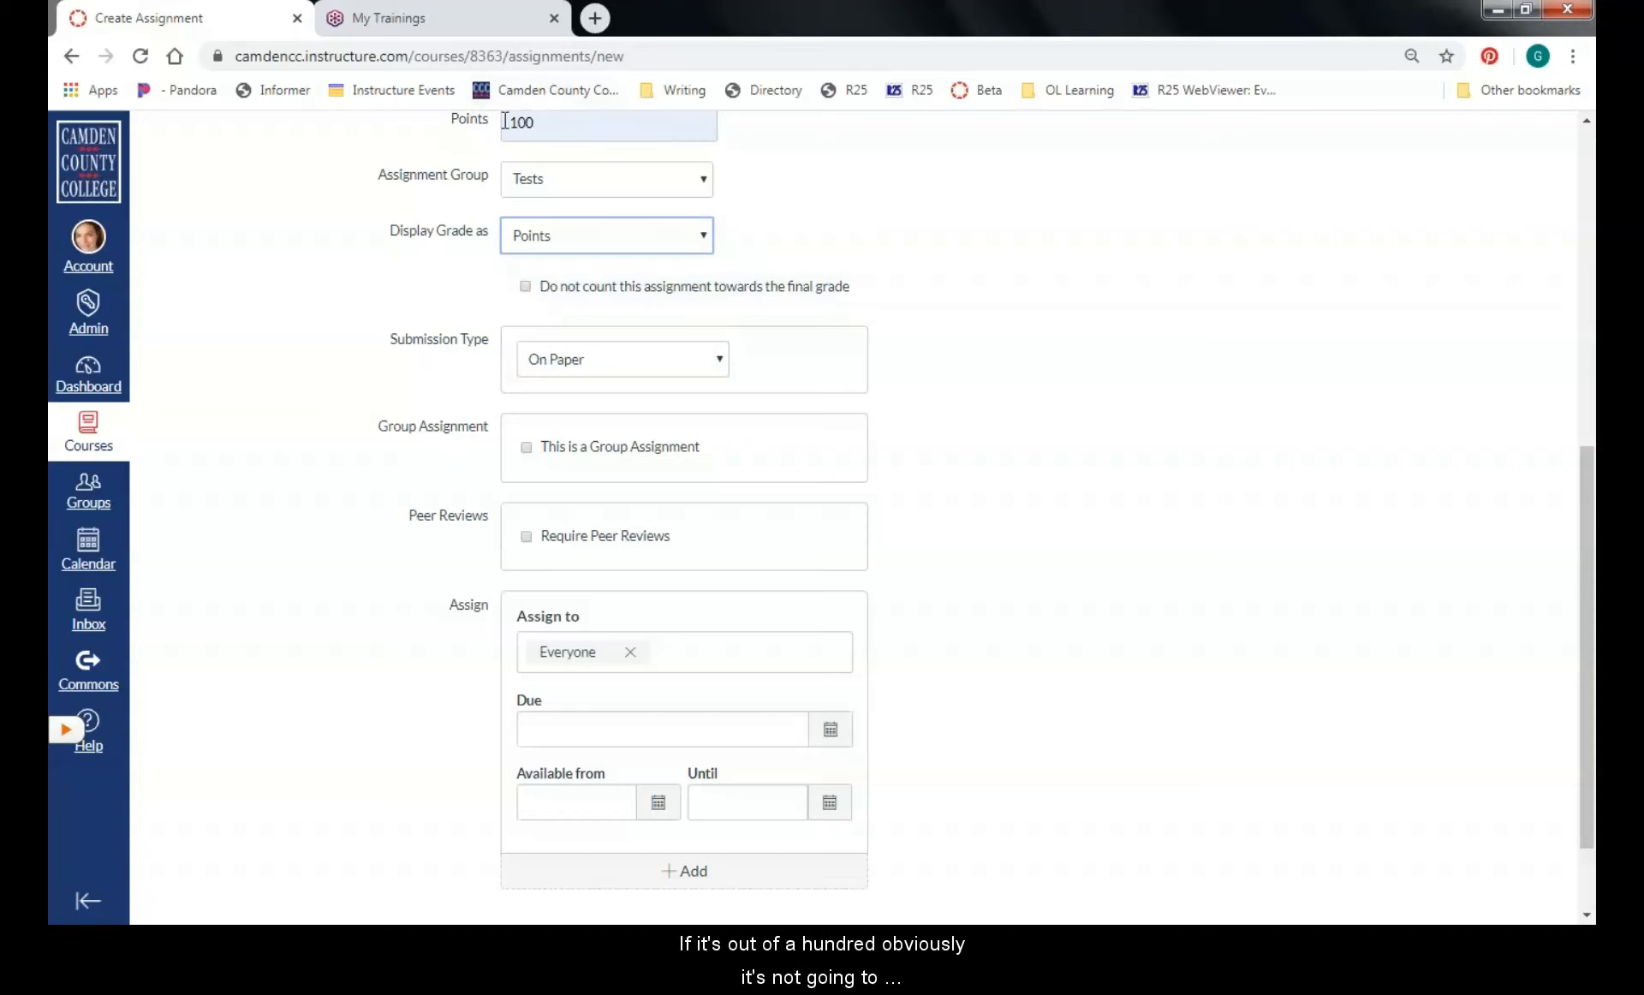
Set the Test 4 points to 50 while keeping its grade displayed as Points
{"action": "scroll", "coordinate": [907, 229], "scroll_direction": "up", "scroll_amount": 1}
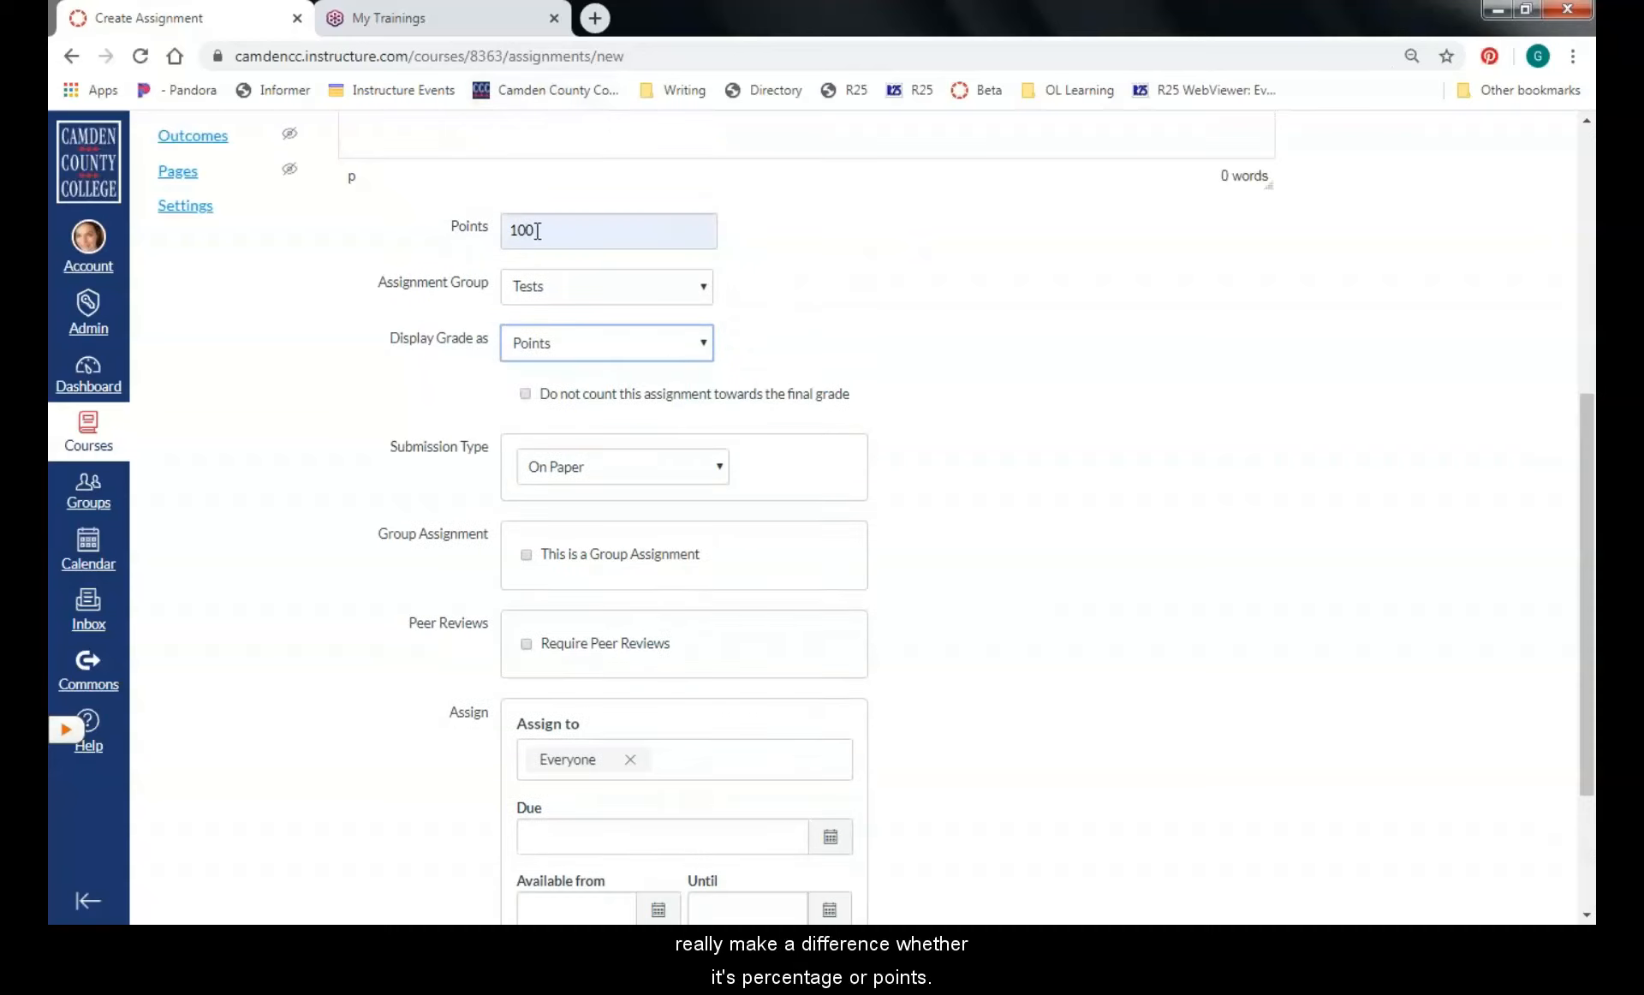
{"action": "left_click_drag", "start_coordinate": [535, 229], "coordinate": [512, 228]}
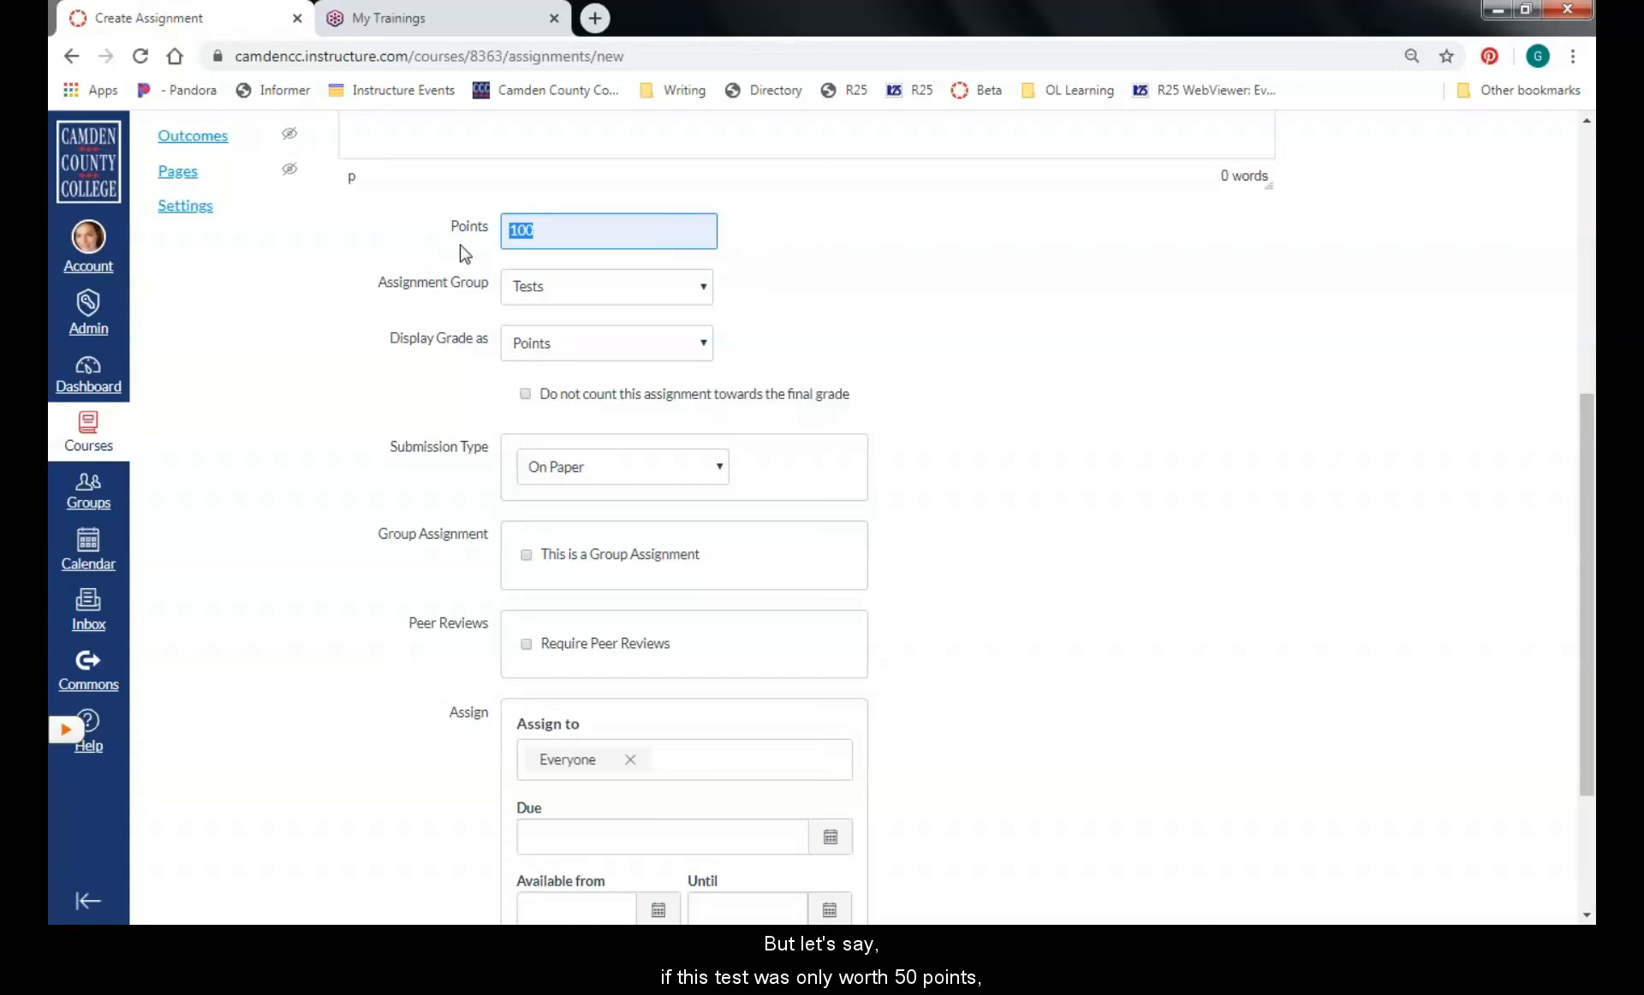
{"action": "type", "text": "5"}
{"action": "left_click", "coordinate": [826, 315]}
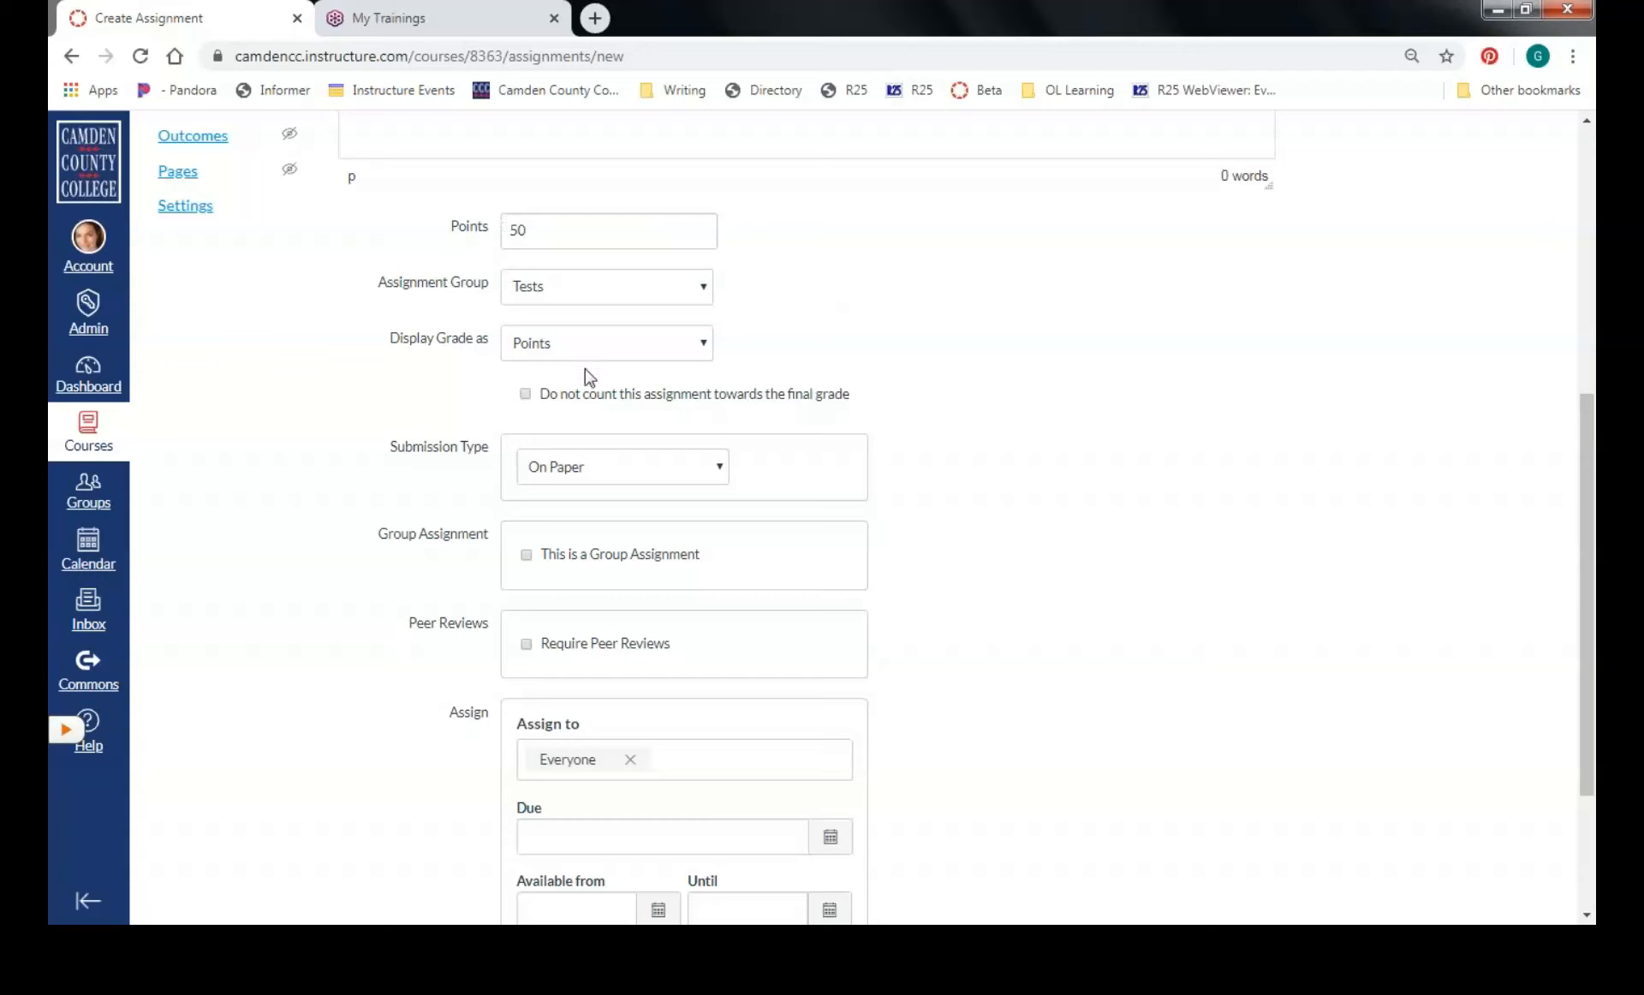
{"action": "left_click", "coordinate": [543, 351]}
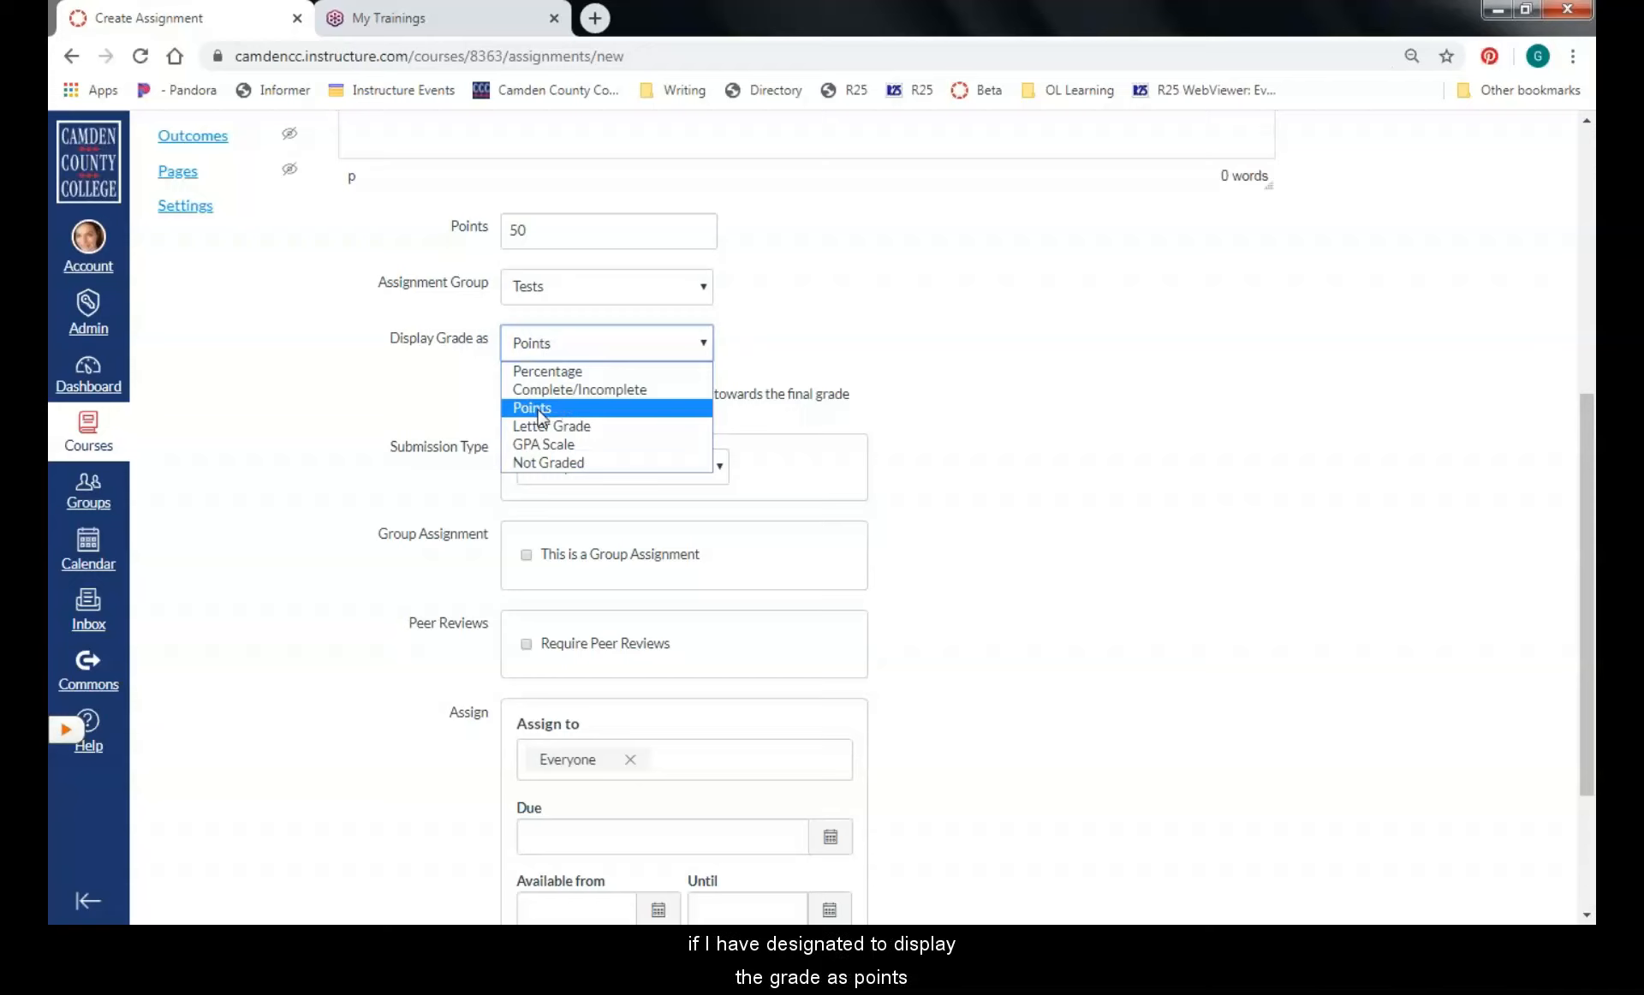
{"action": "left_click", "coordinate": [531, 409]}
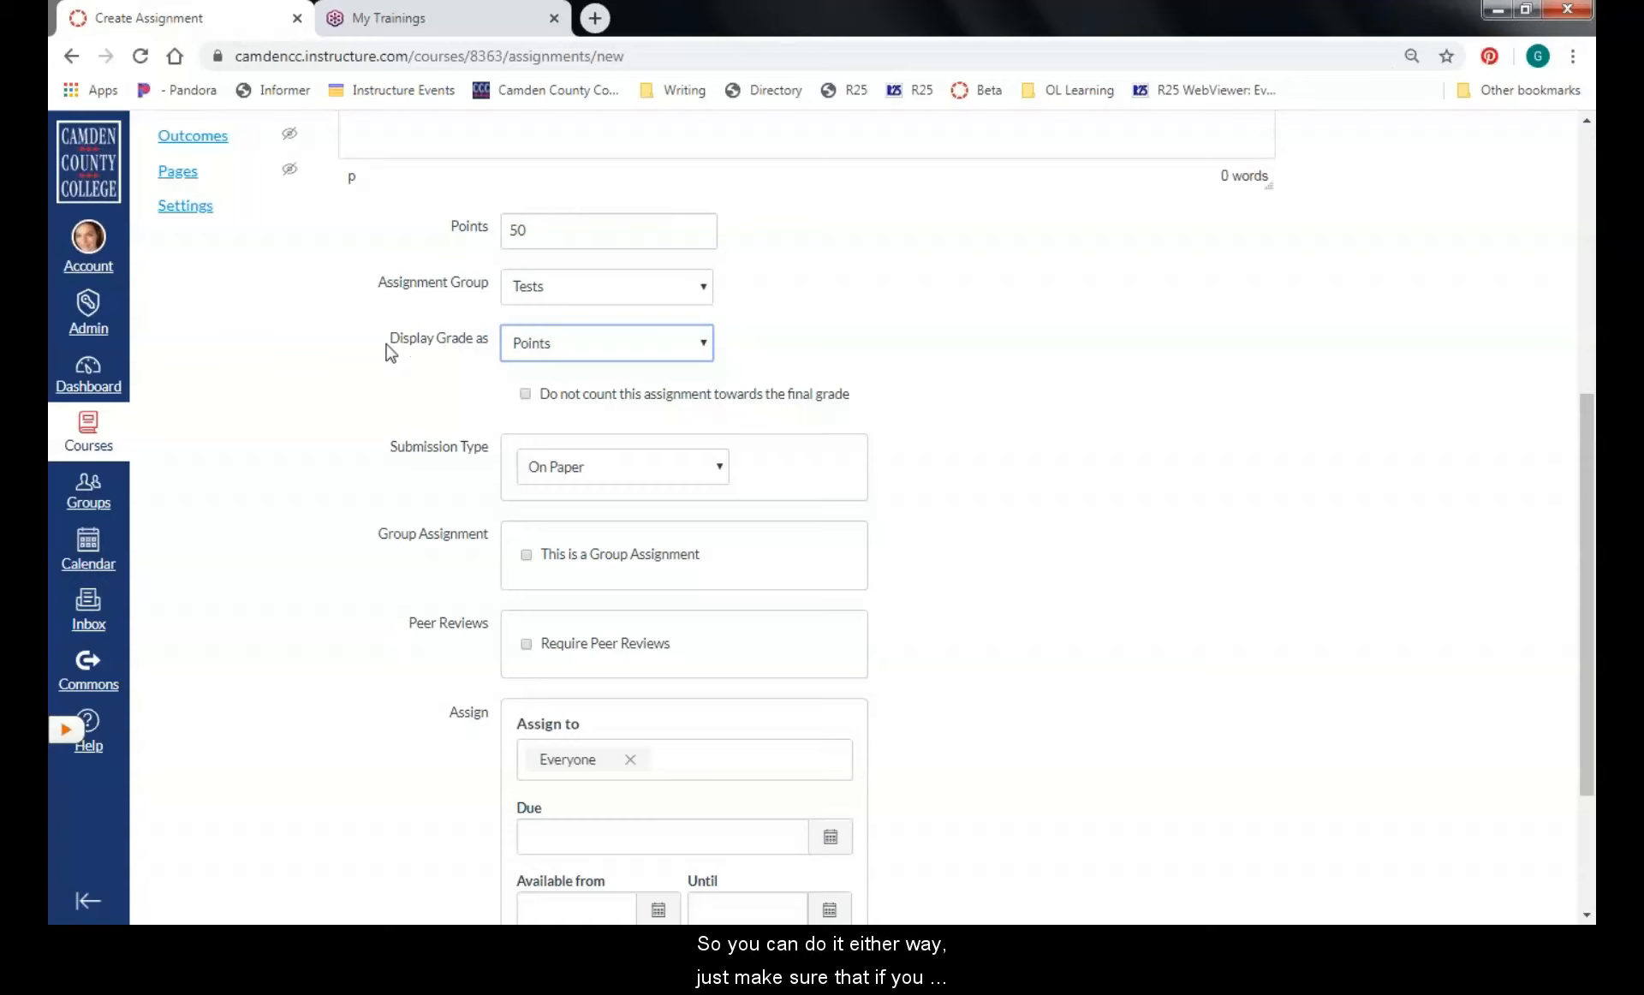
{"action": "left_click", "coordinate": [528, 341]}
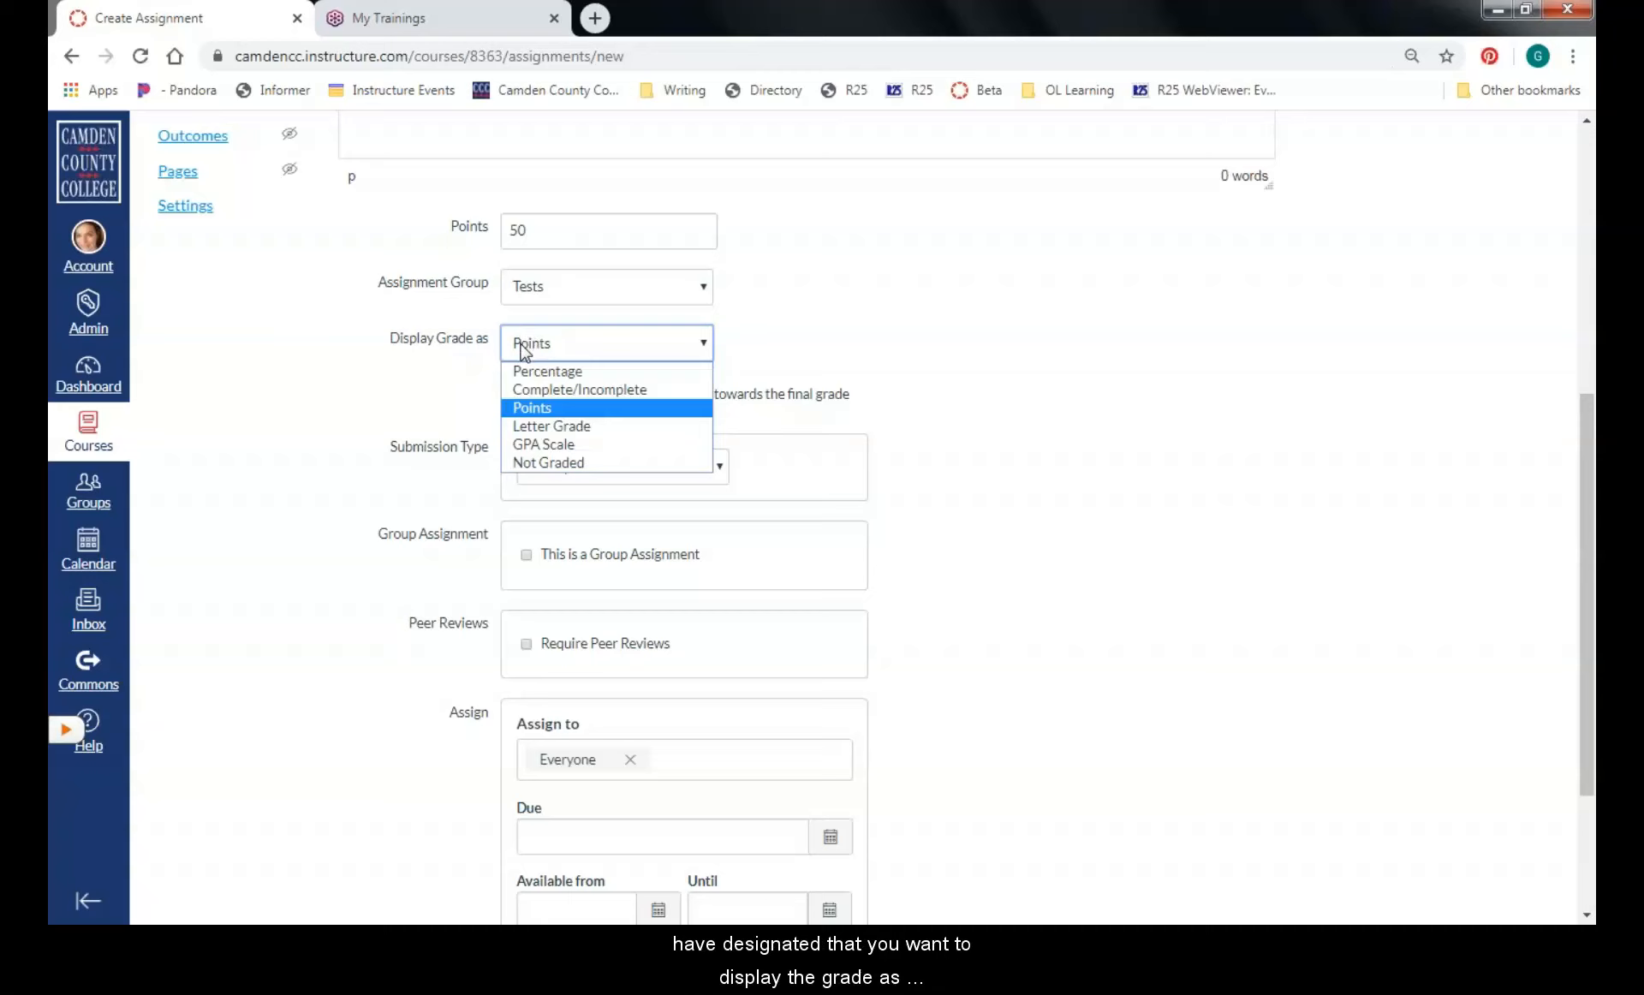
{"action": "left_click", "coordinate": [535, 411]}
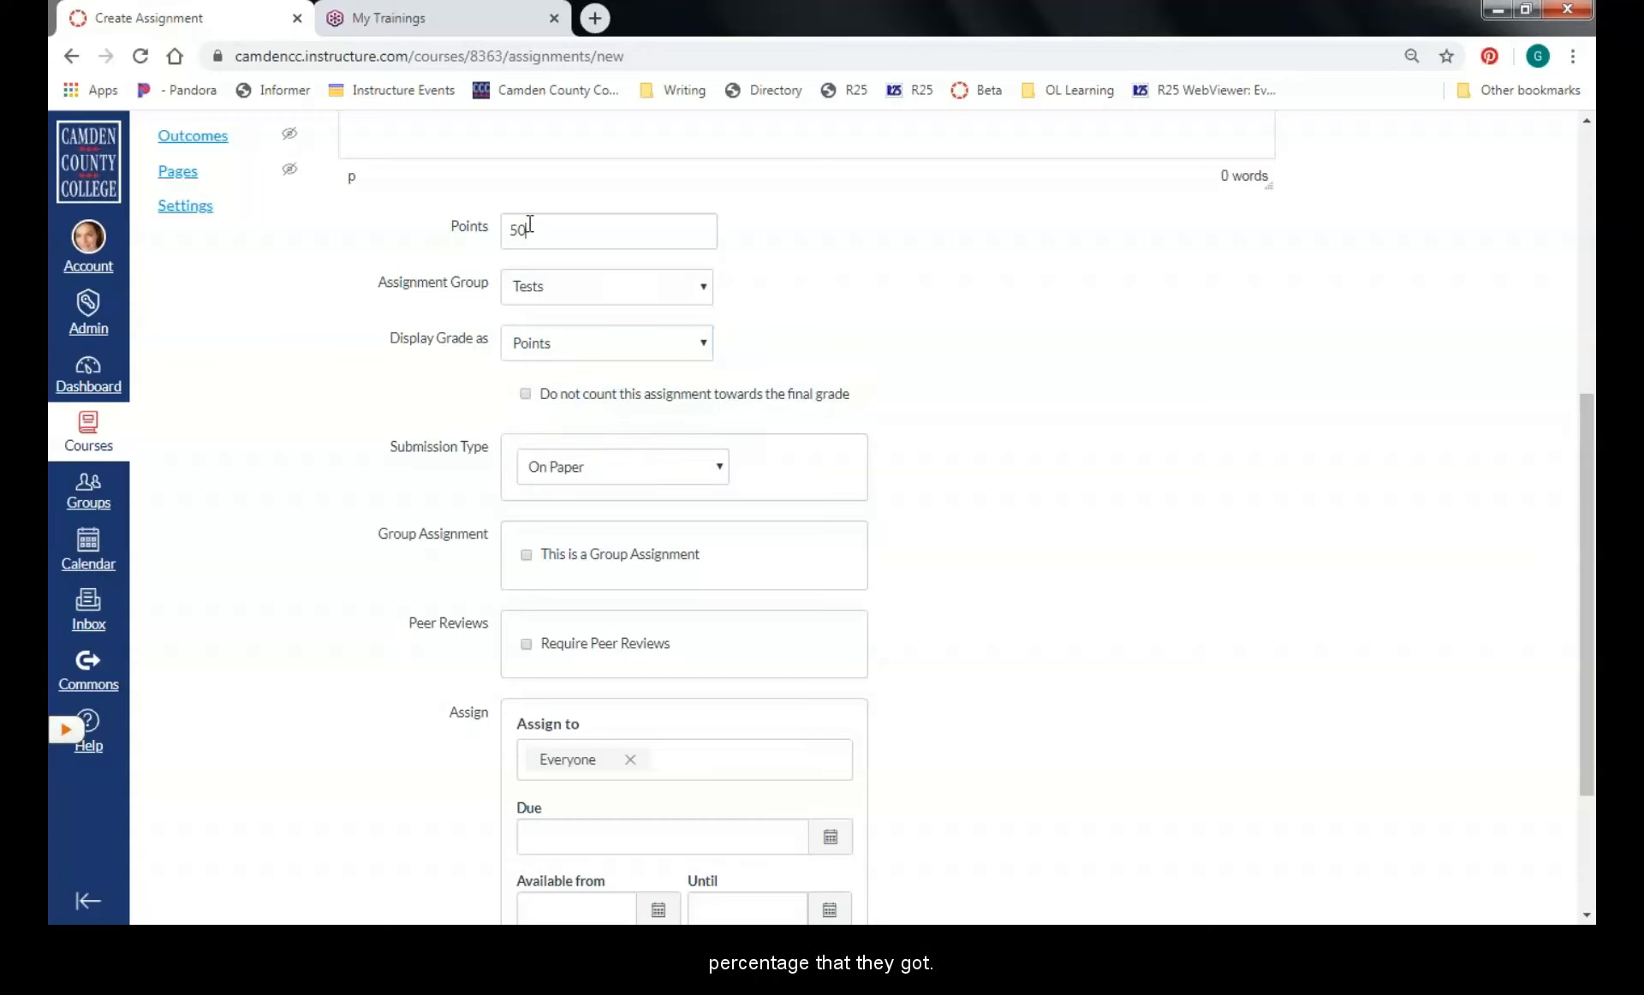
Set the Test 4 points to 100 and leave the assignment counting towards the final grade
{"action": "left_click_drag", "start_coordinate": [529, 228], "coordinate": [500, 225]}
{"action": "type", "text": "100"}
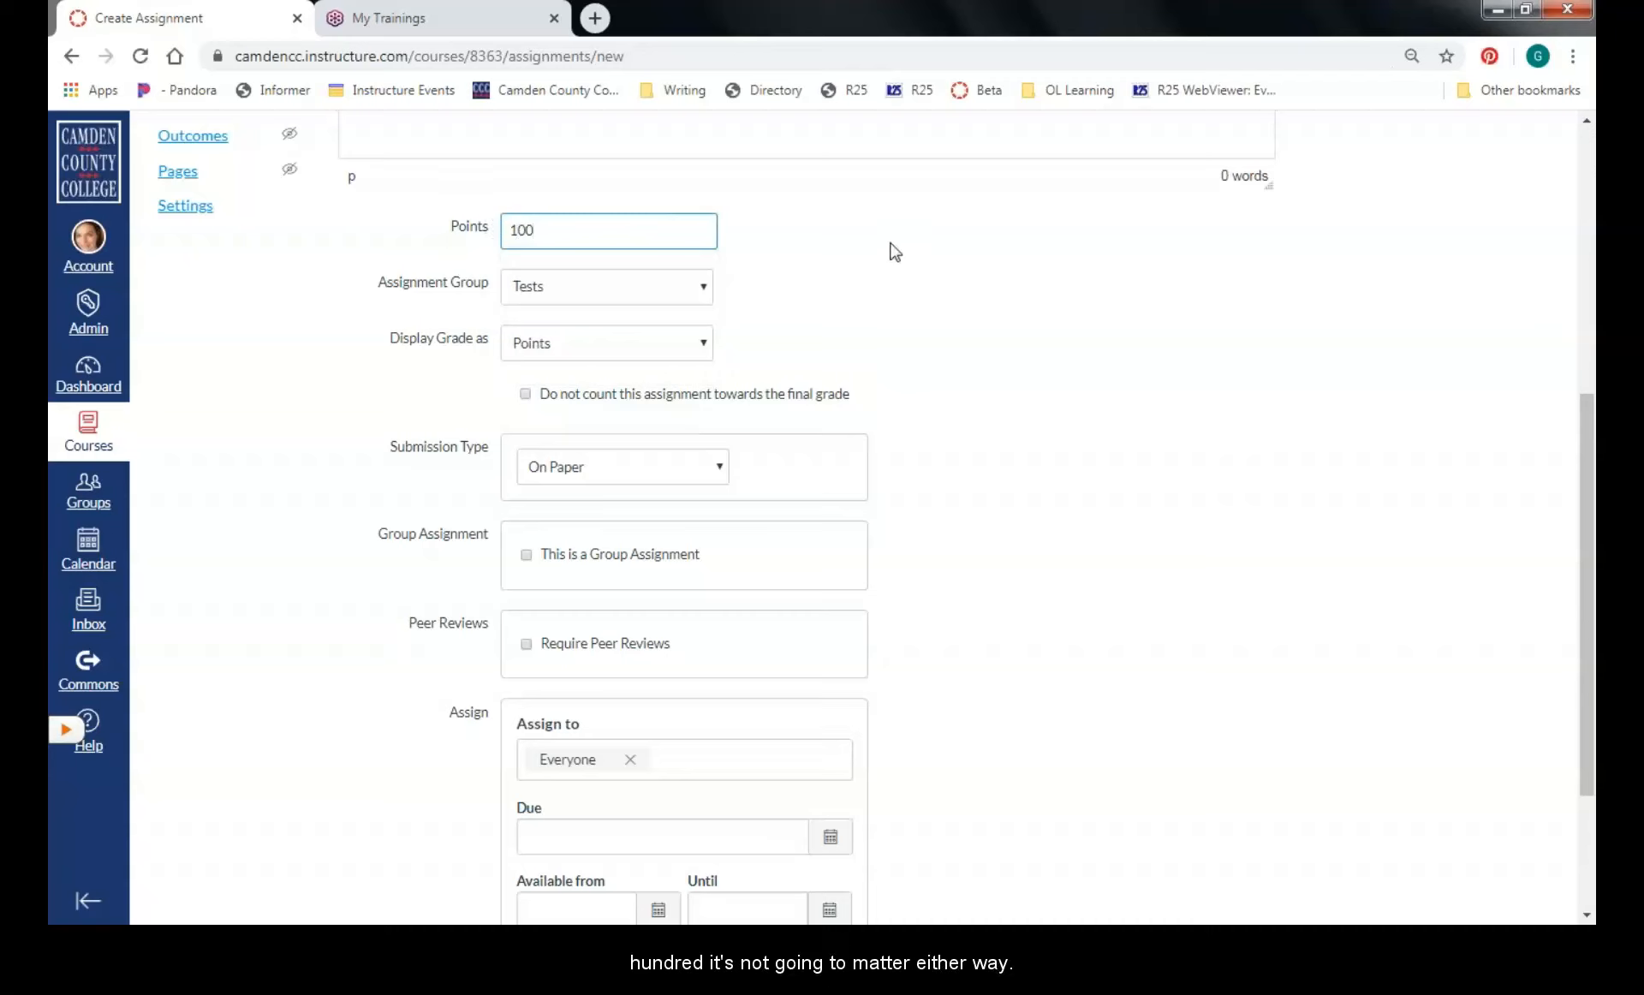
{"action": "left_click", "coordinate": [894, 257]}
{"action": "scroll", "coordinate": [891, 257], "scroll_direction": "down", "scroll_amount": 1}
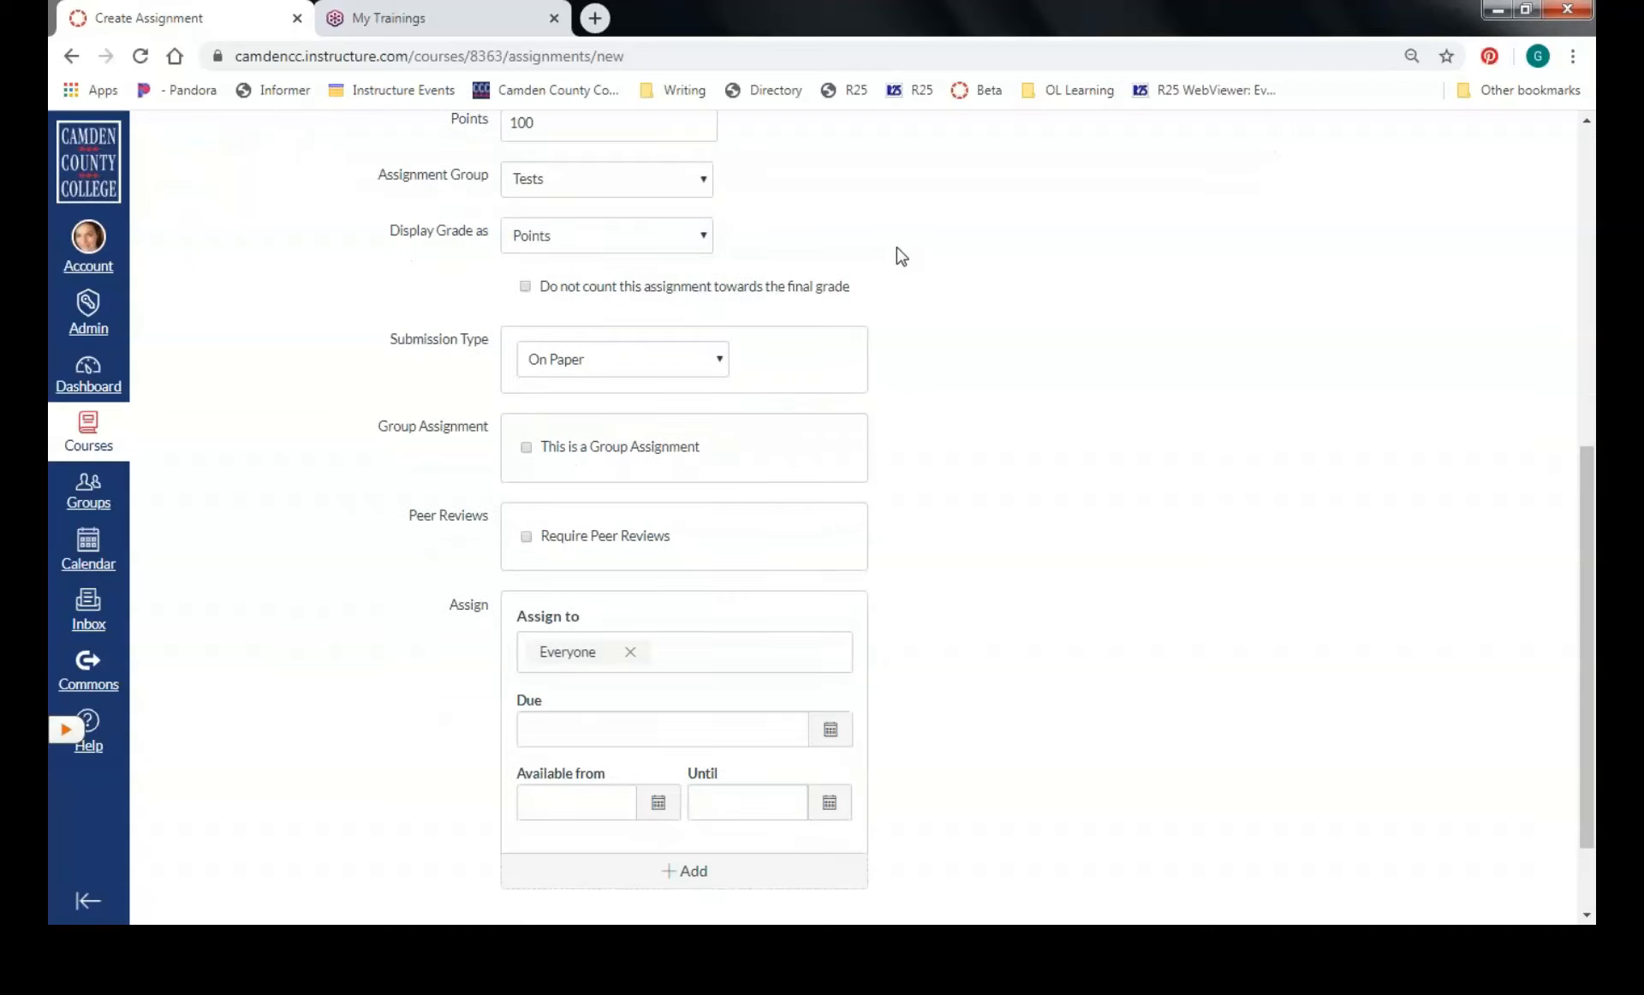
{"action": "left_click", "coordinate": [526, 287]}
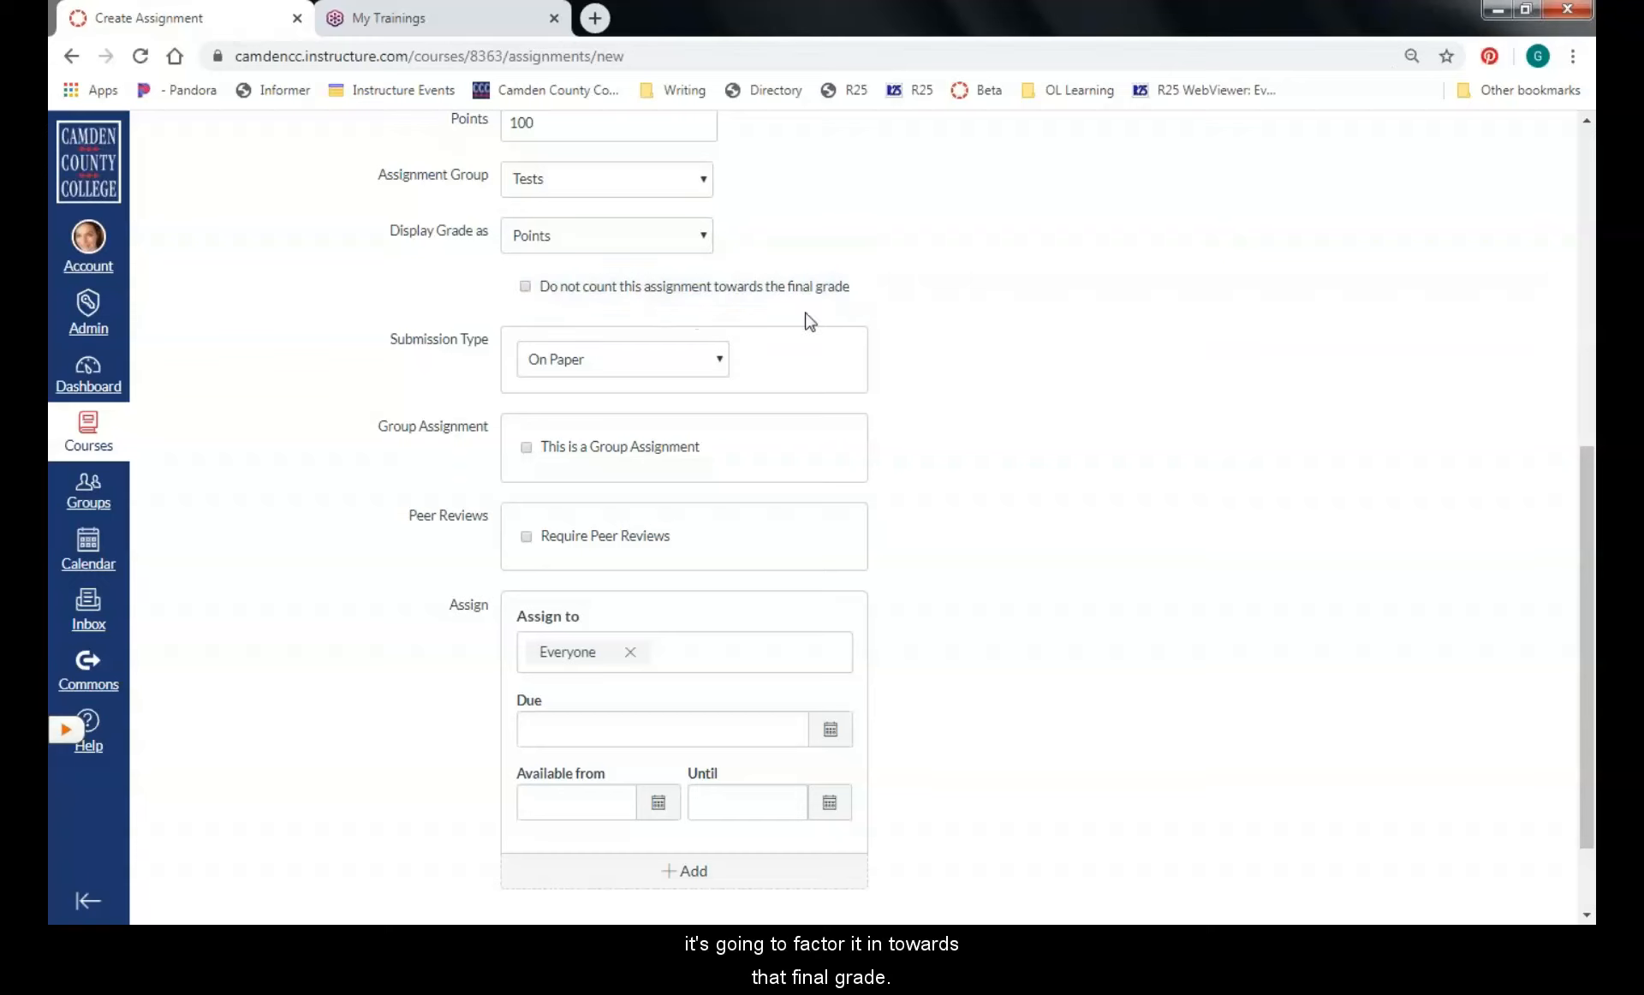
Try the Online submission type for Test 4 and return the setting to On Paper
{"action": "scroll", "coordinate": [993, 276], "scroll_direction": "down", "scroll_amount": 2}
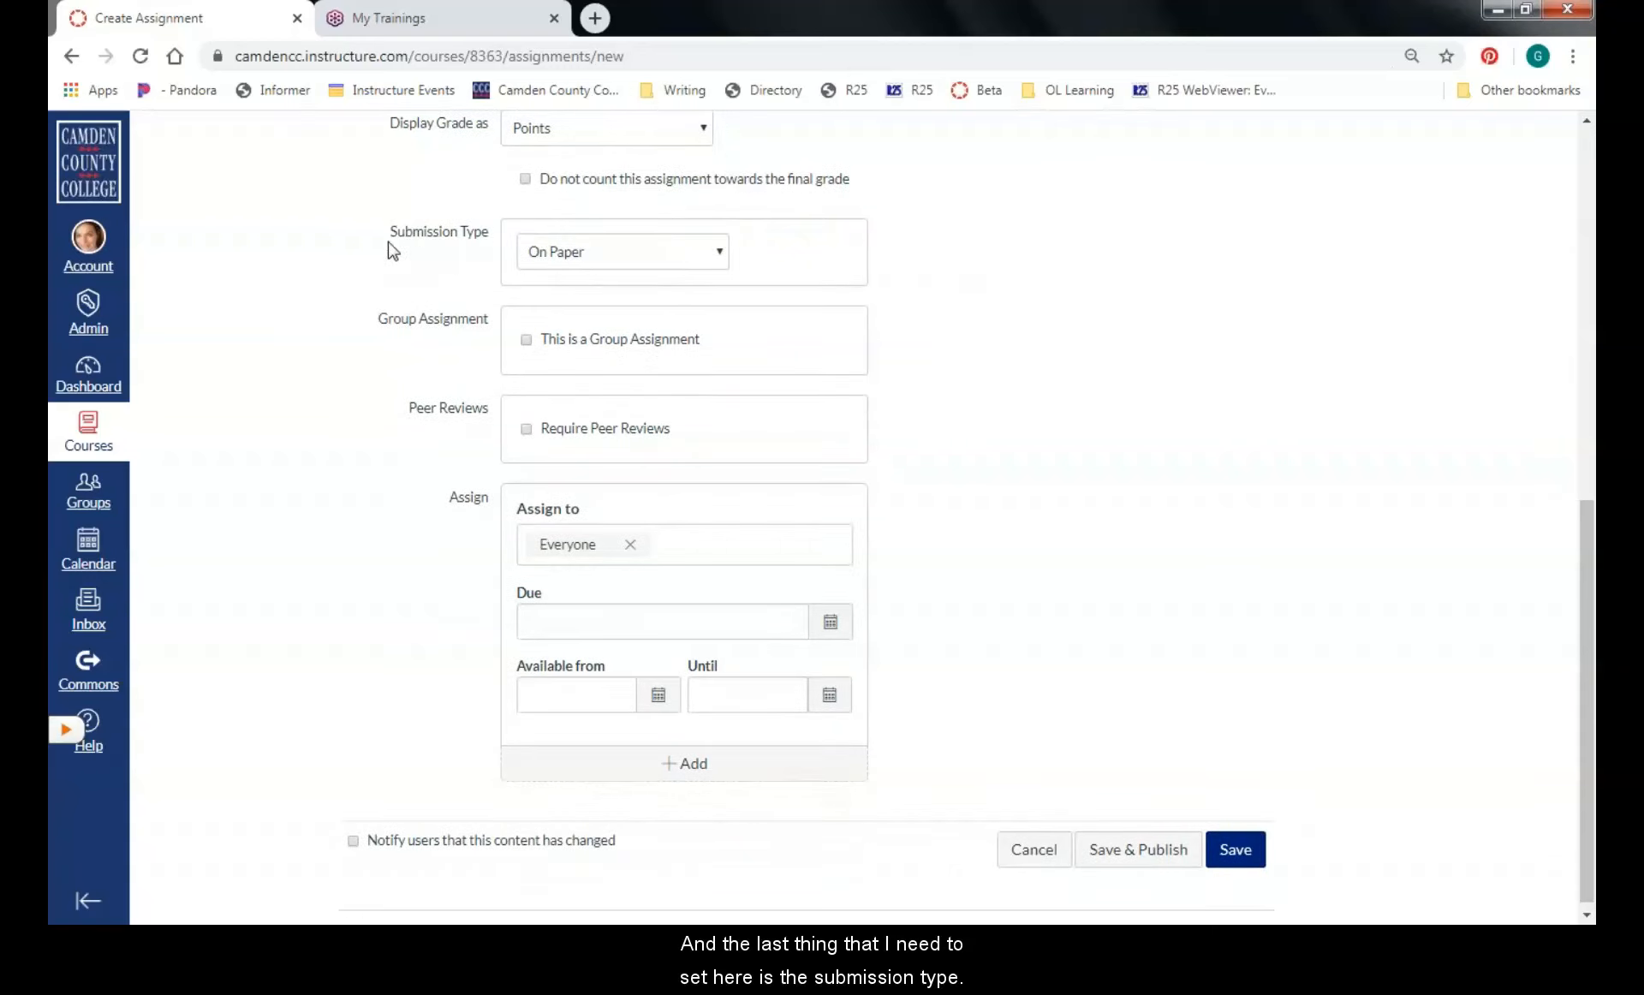
{"action": "left_click", "coordinate": [591, 251]}
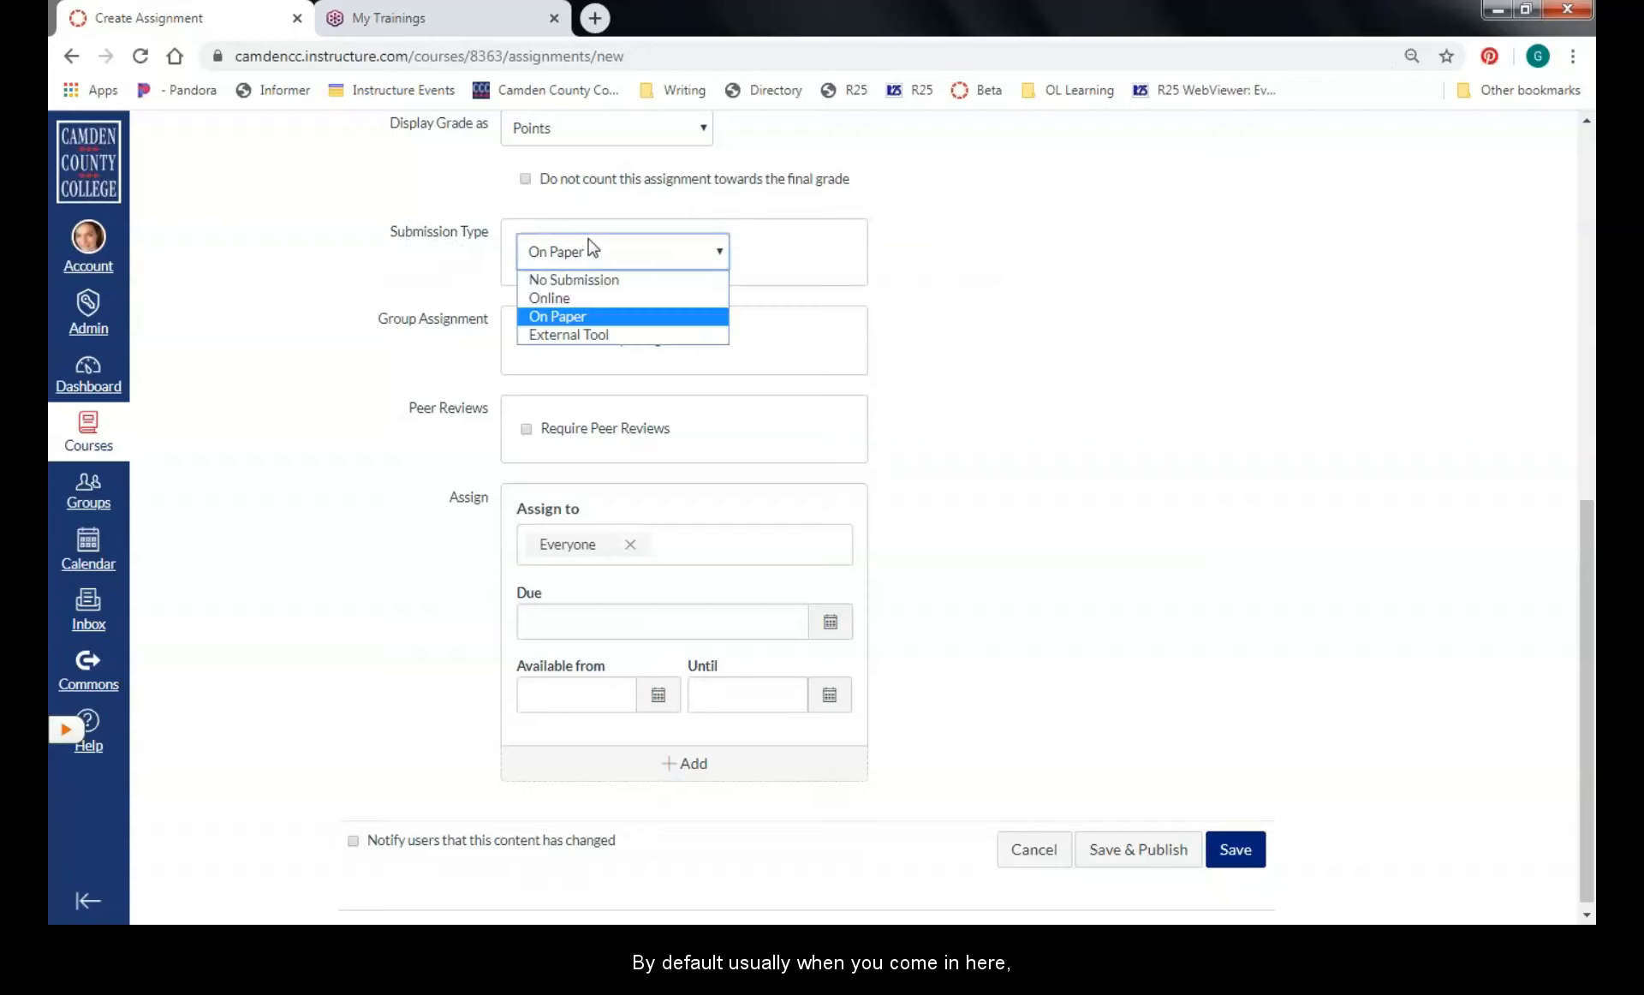
{"action": "left_click", "coordinate": [569, 299]}
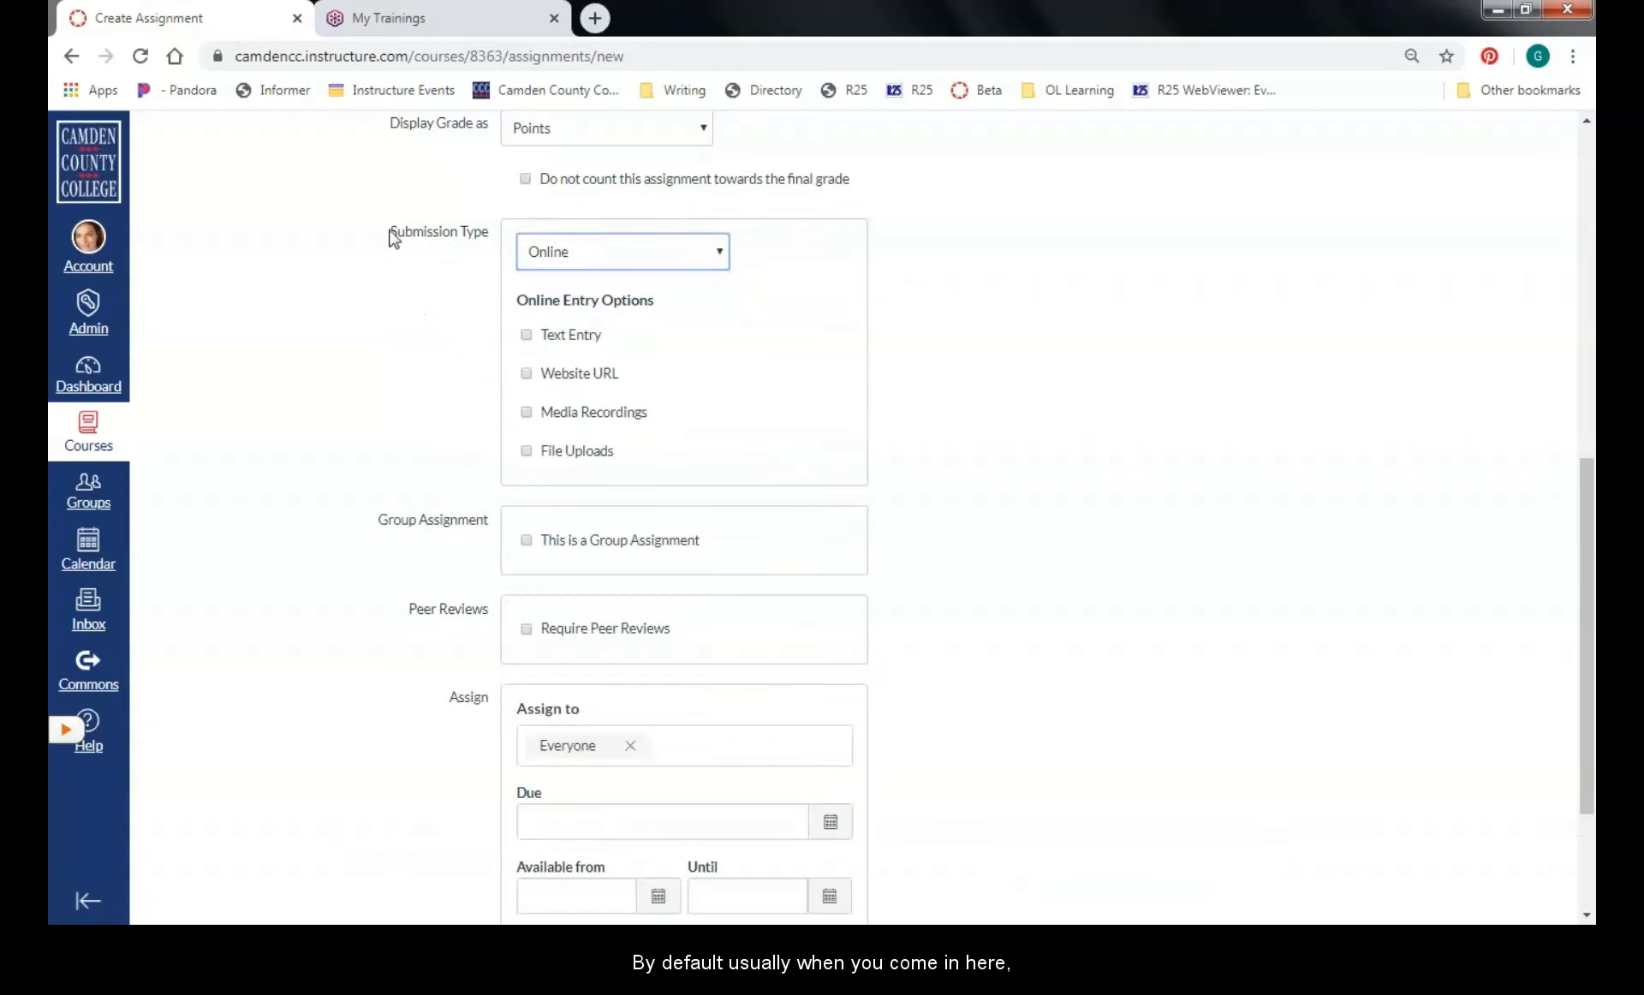
{"action": "left_click", "coordinate": [599, 248]}
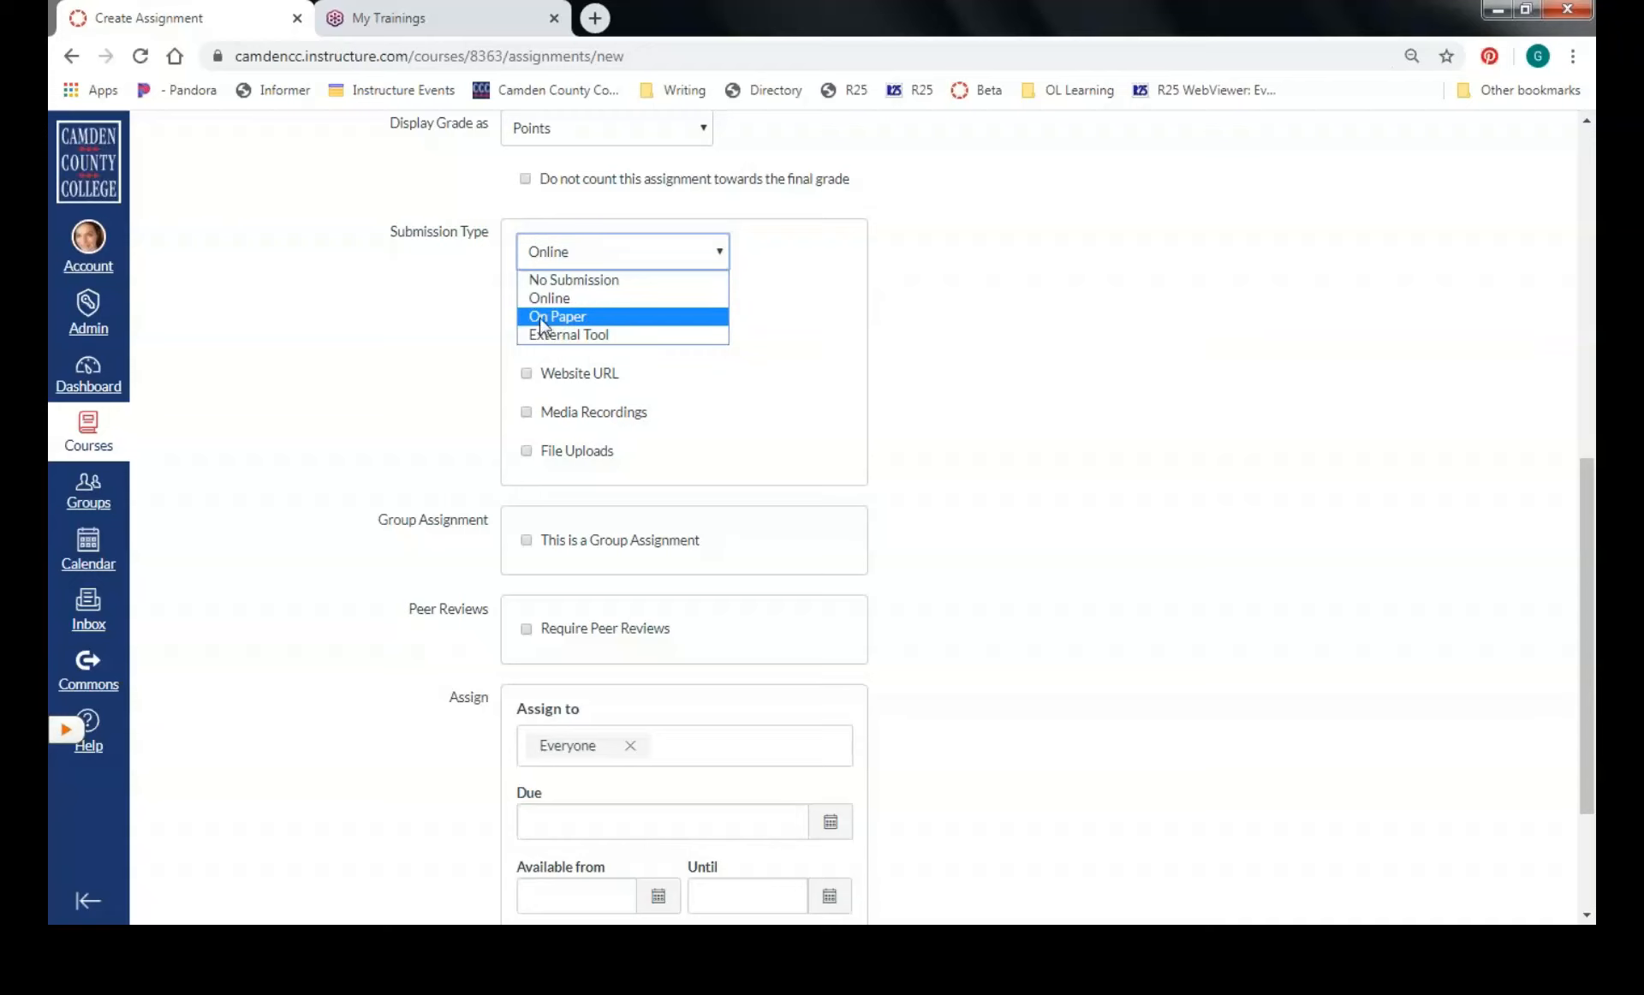
{"action": "left_click", "coordinate": [574, 318]}
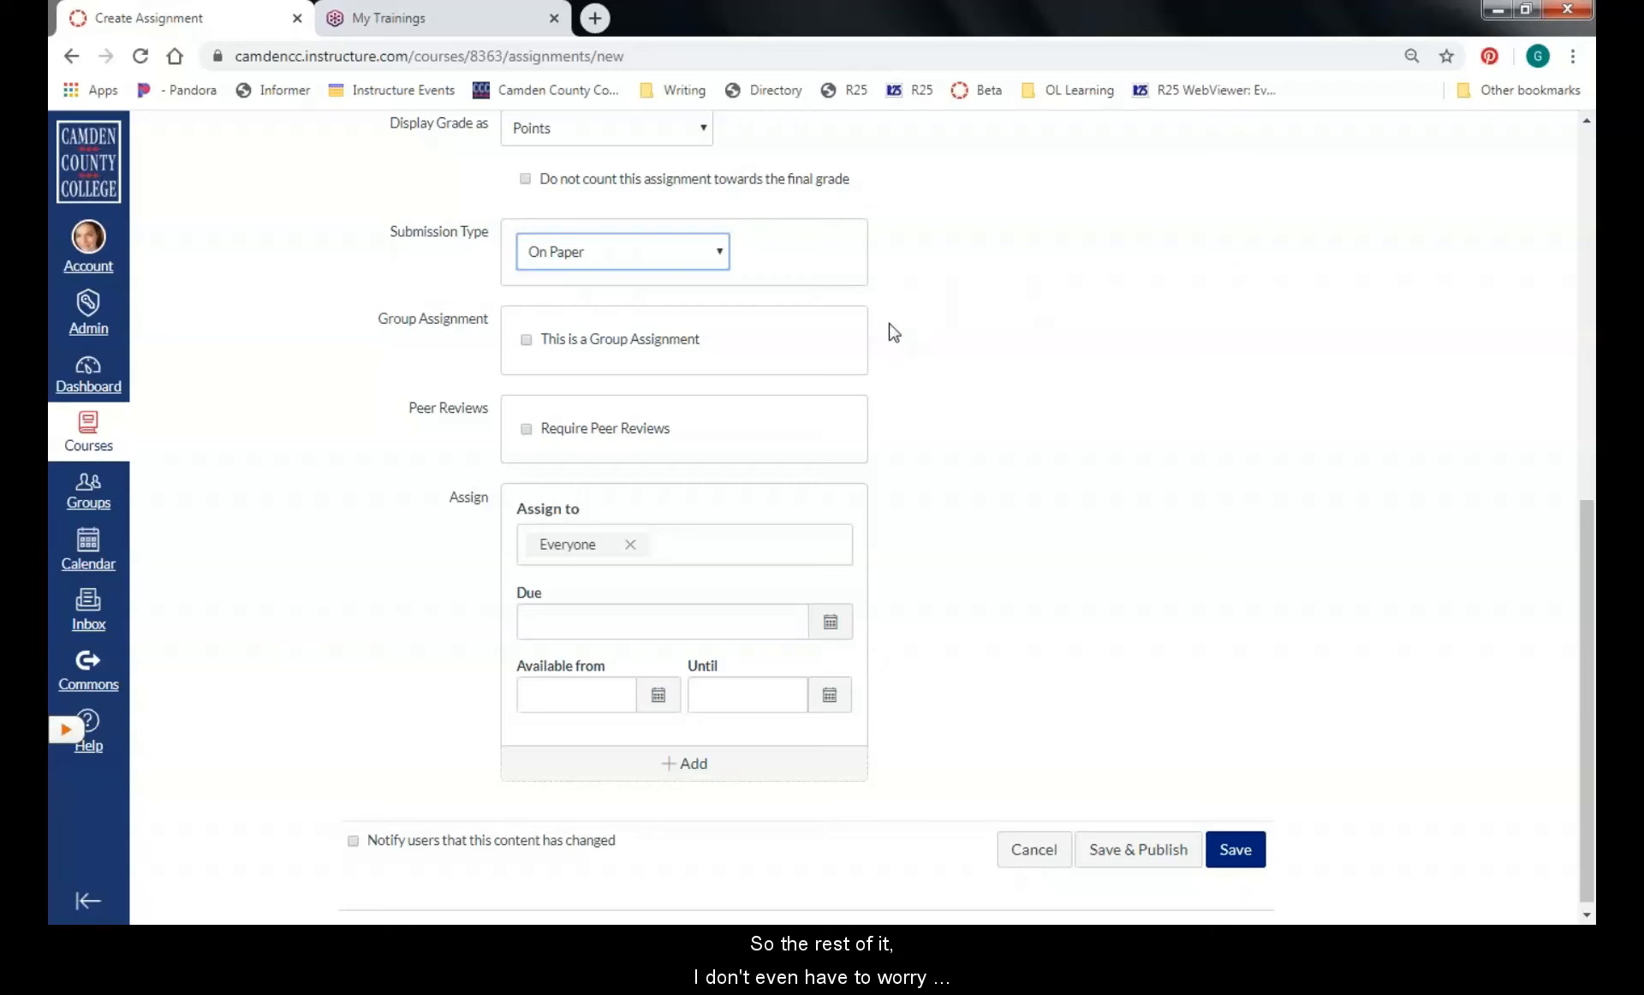
Review the Test 4 form from its name through points, assignment group, grade display and submission type
{"action": "scroll", "coordinate": [893, 332], "scroll_direction": "down", "scroll_amount": 1}
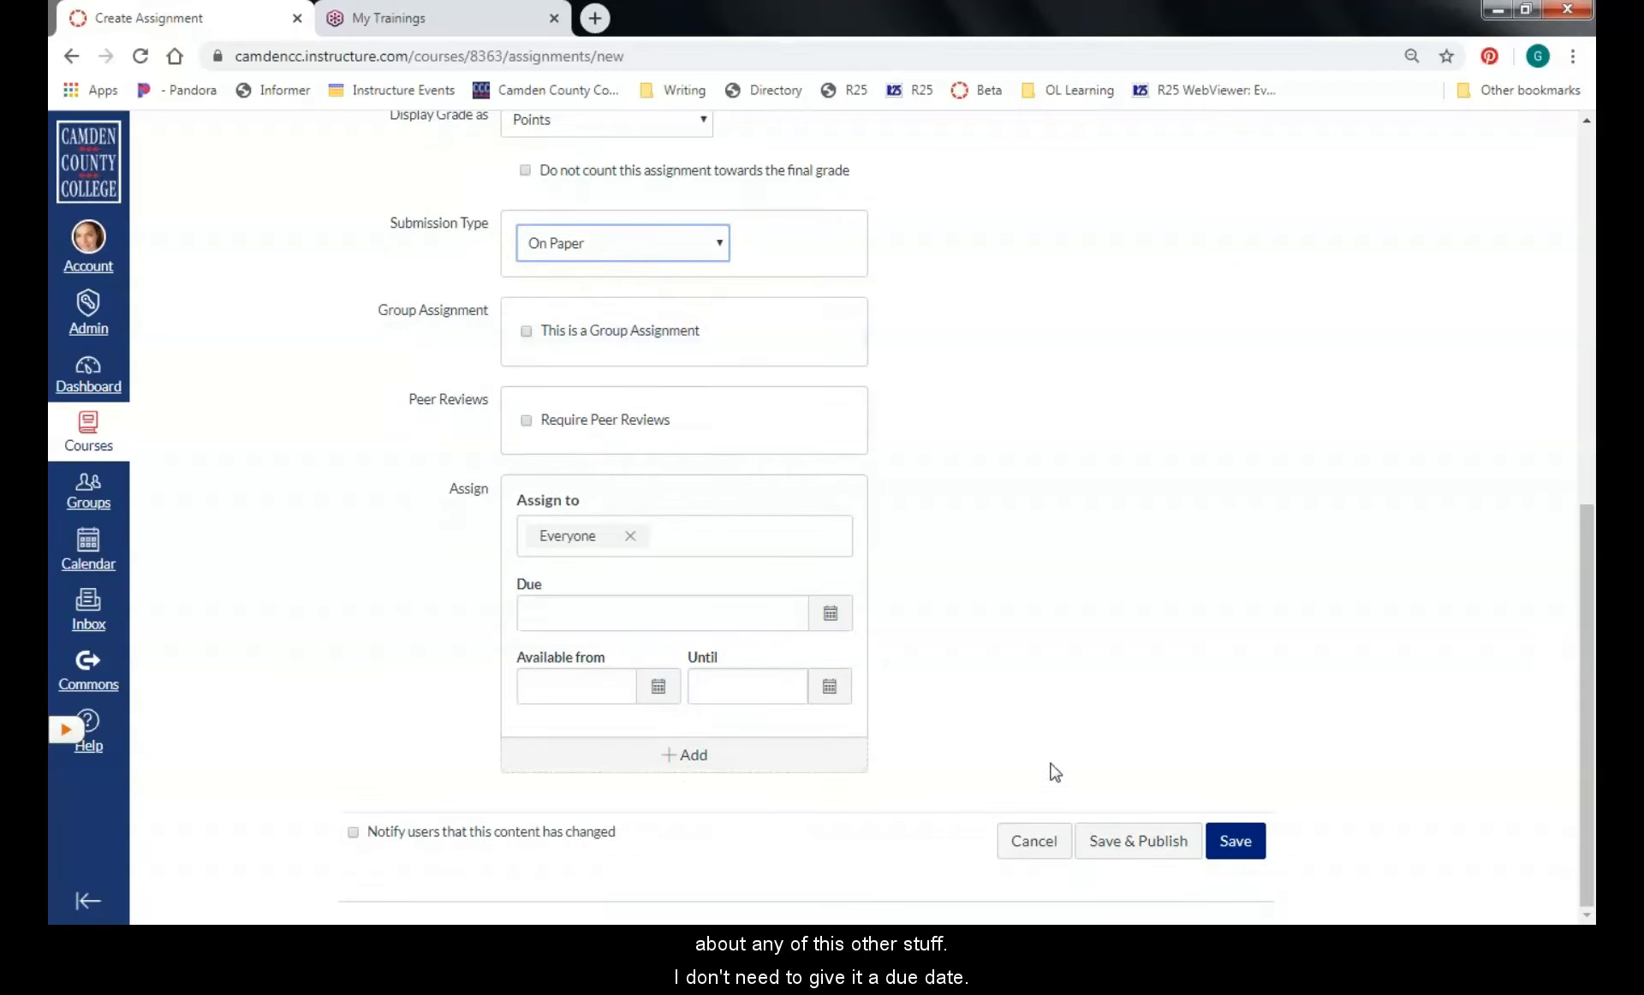
{"action": "left_click_drag", "start_coordinate": [1586, 781], "coordinate": [1592, 430]}
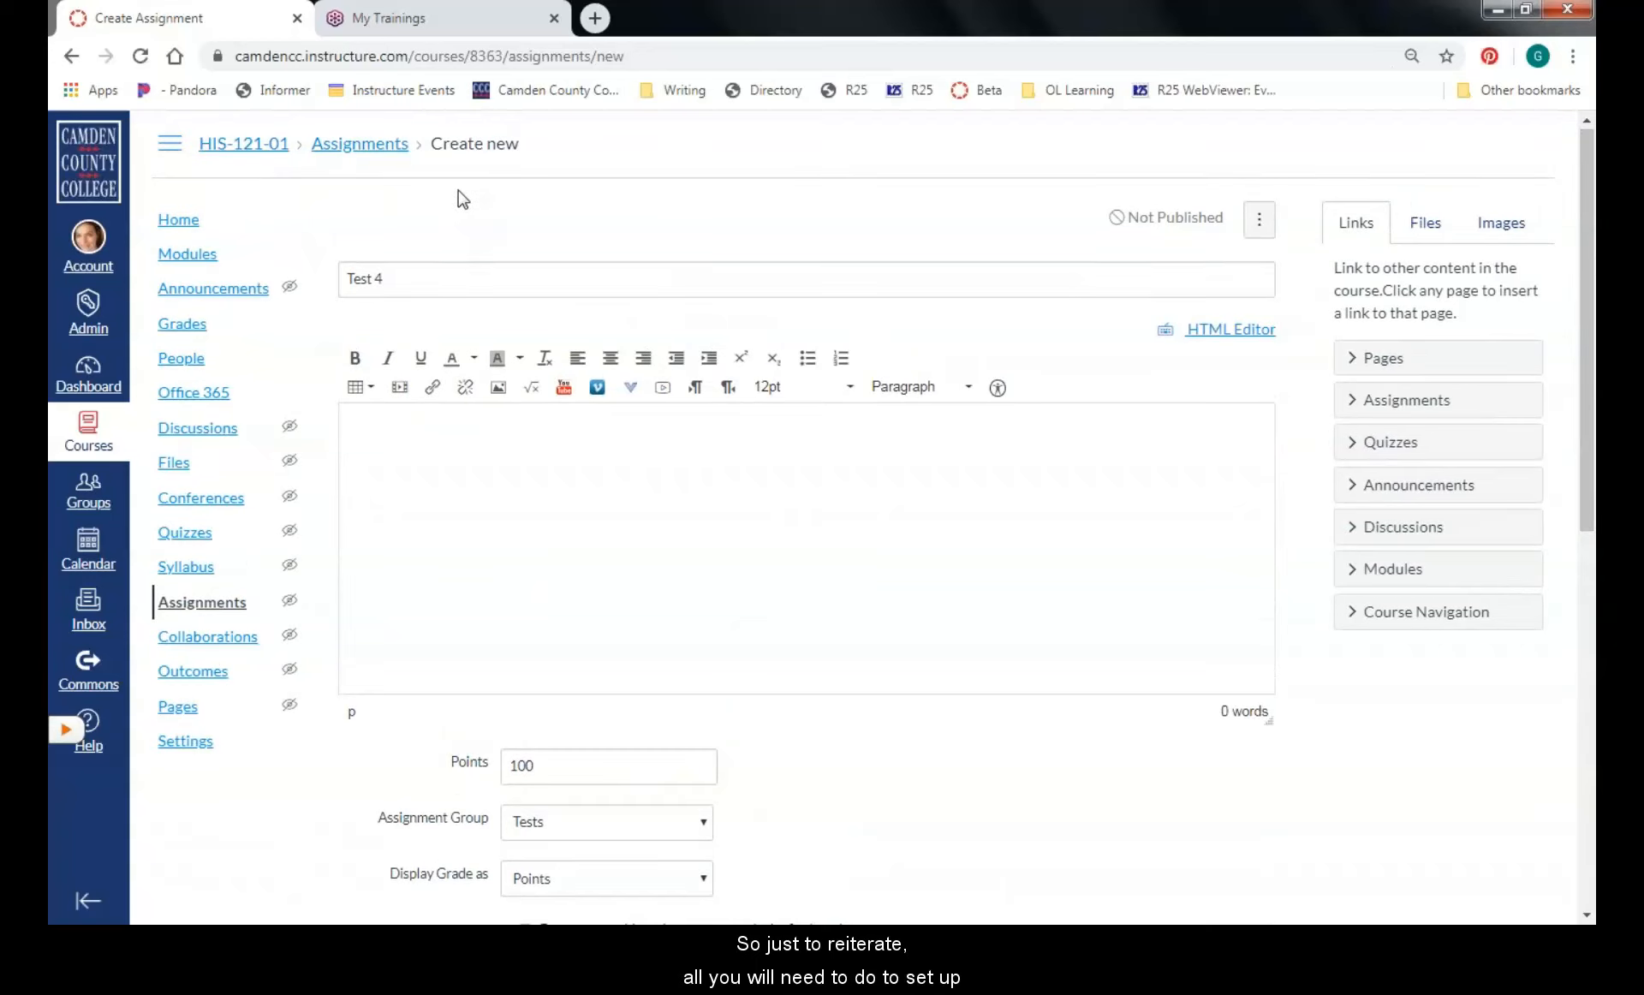
{"action": "scroll", "coordinate": [463, 191], "scroll_direction": "down", "scroll_amount": 1}
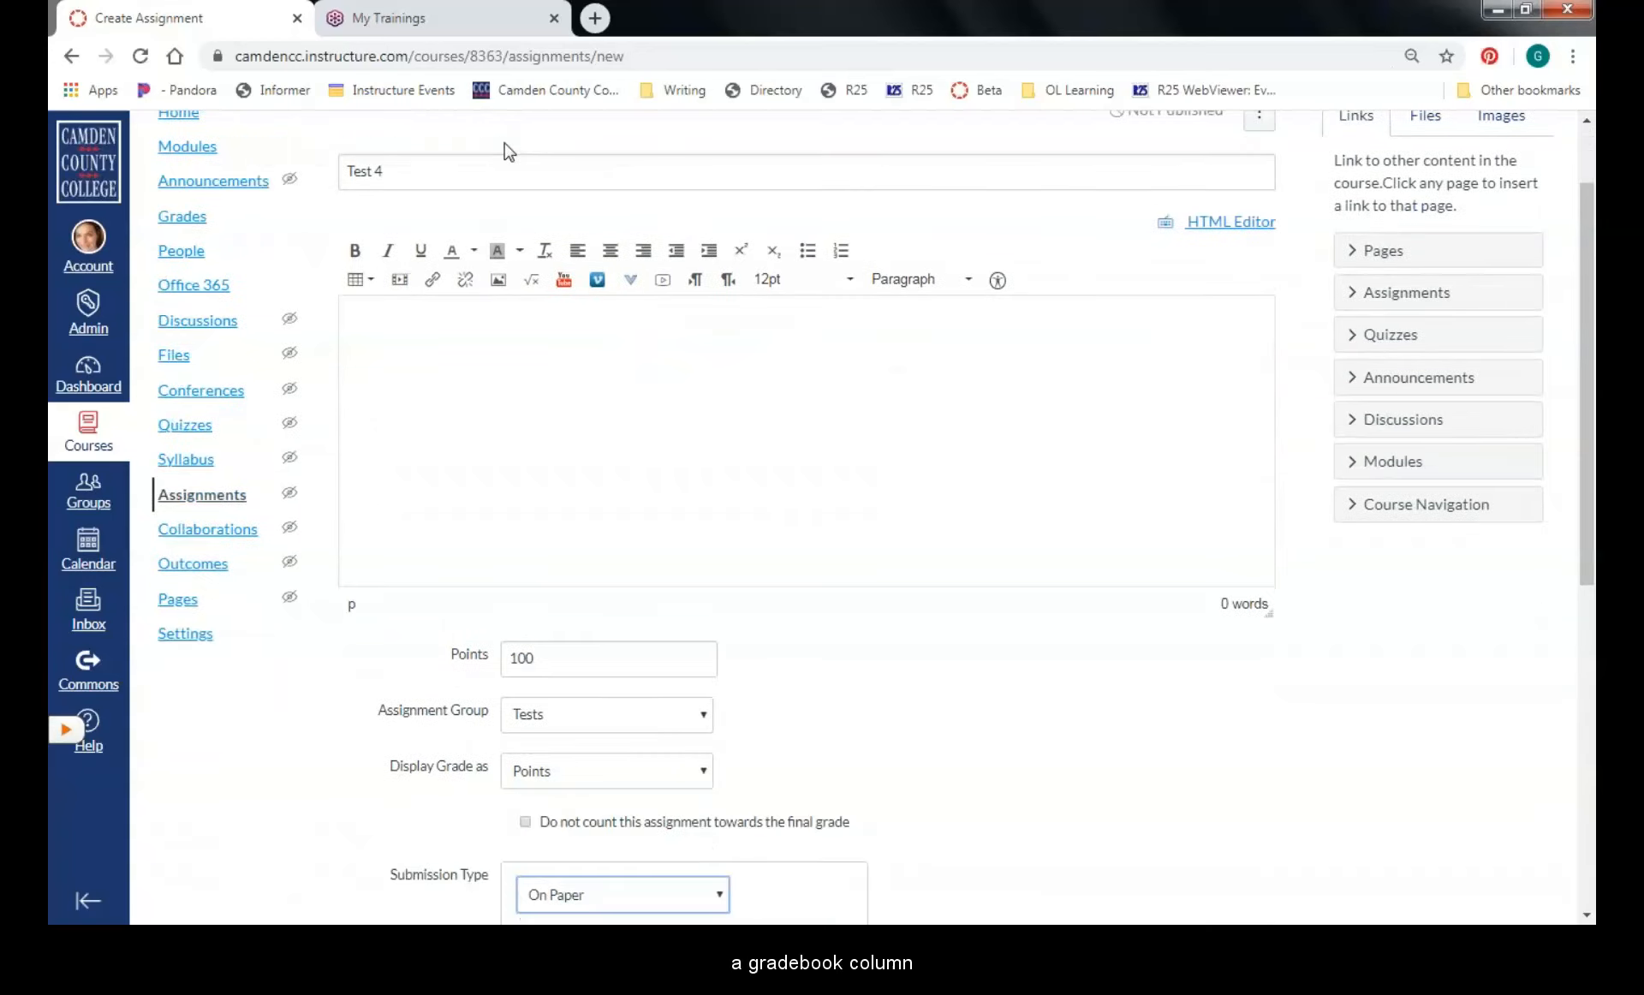
{"action": "scroll", "coordinate": [507, 147], "scroll_direction": "up", "scroll_amount": 1}
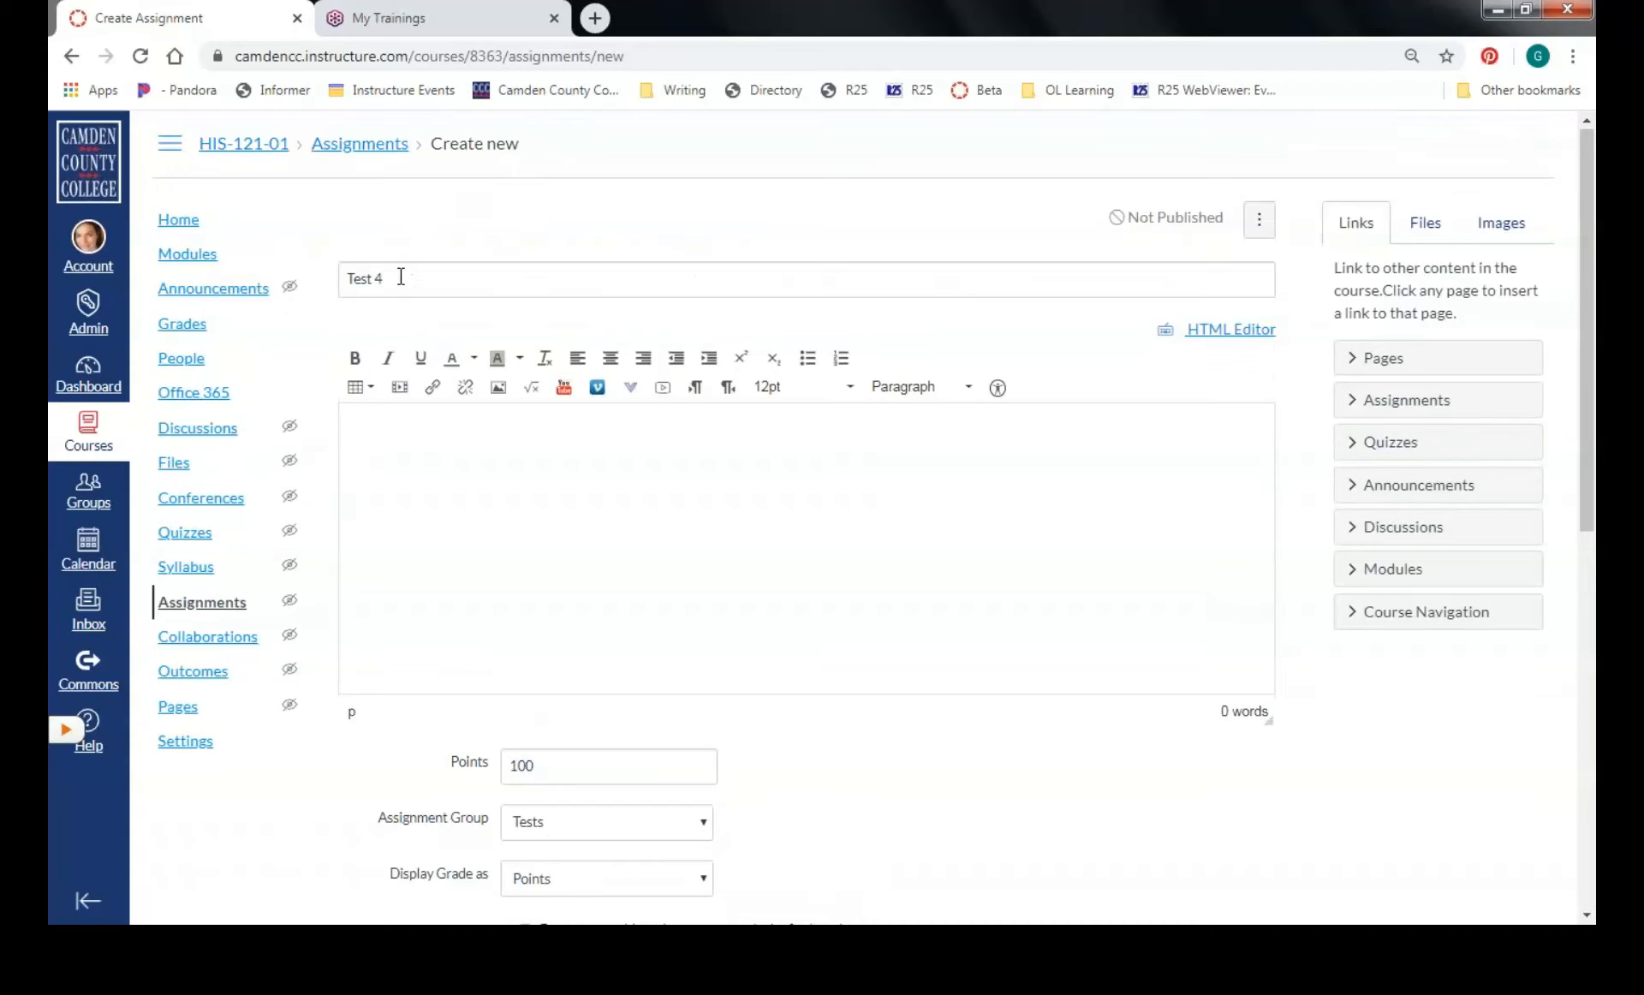
{"action": "scroll", "coordinate": [463, 244], "scroll_direction": "down", "scroll_amount": 2}
{"action": "scroll", "coordinate": [507, 343], "scroll_direction": "down", "scroll_amount": 1}
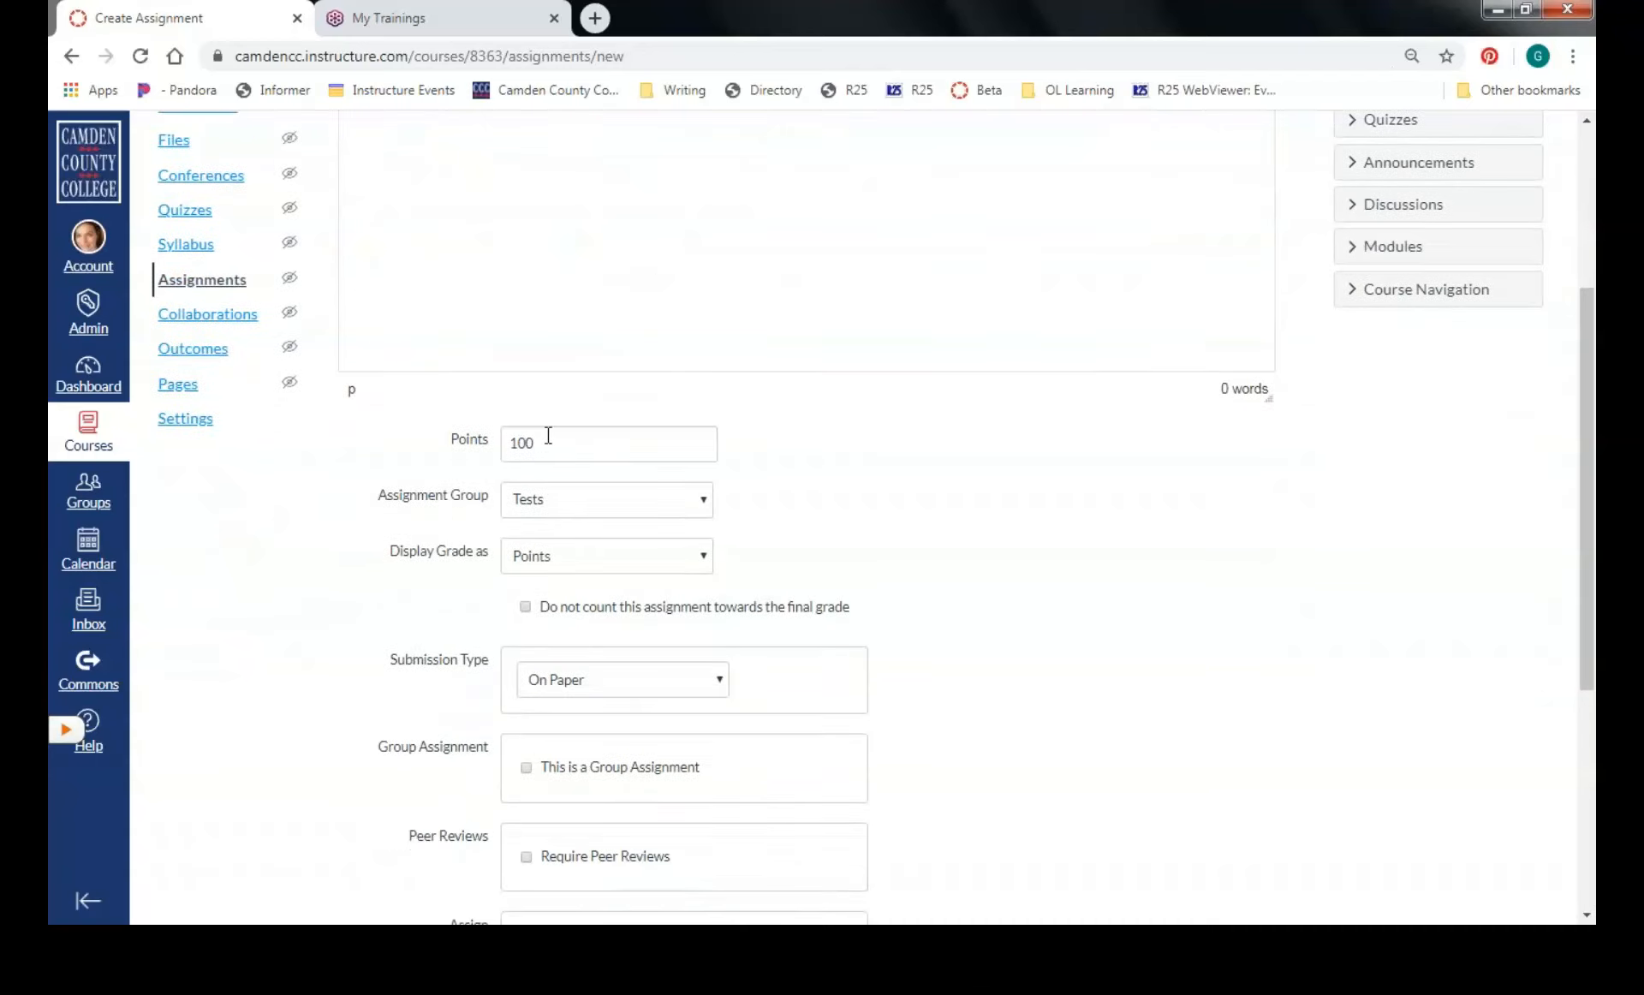
{"action": "left_click", "coordinate": [555, 440]}
{"action": "scroll", "coordinate": [576, 514], "scroll_direction": "down", "scroll_amount": 2}
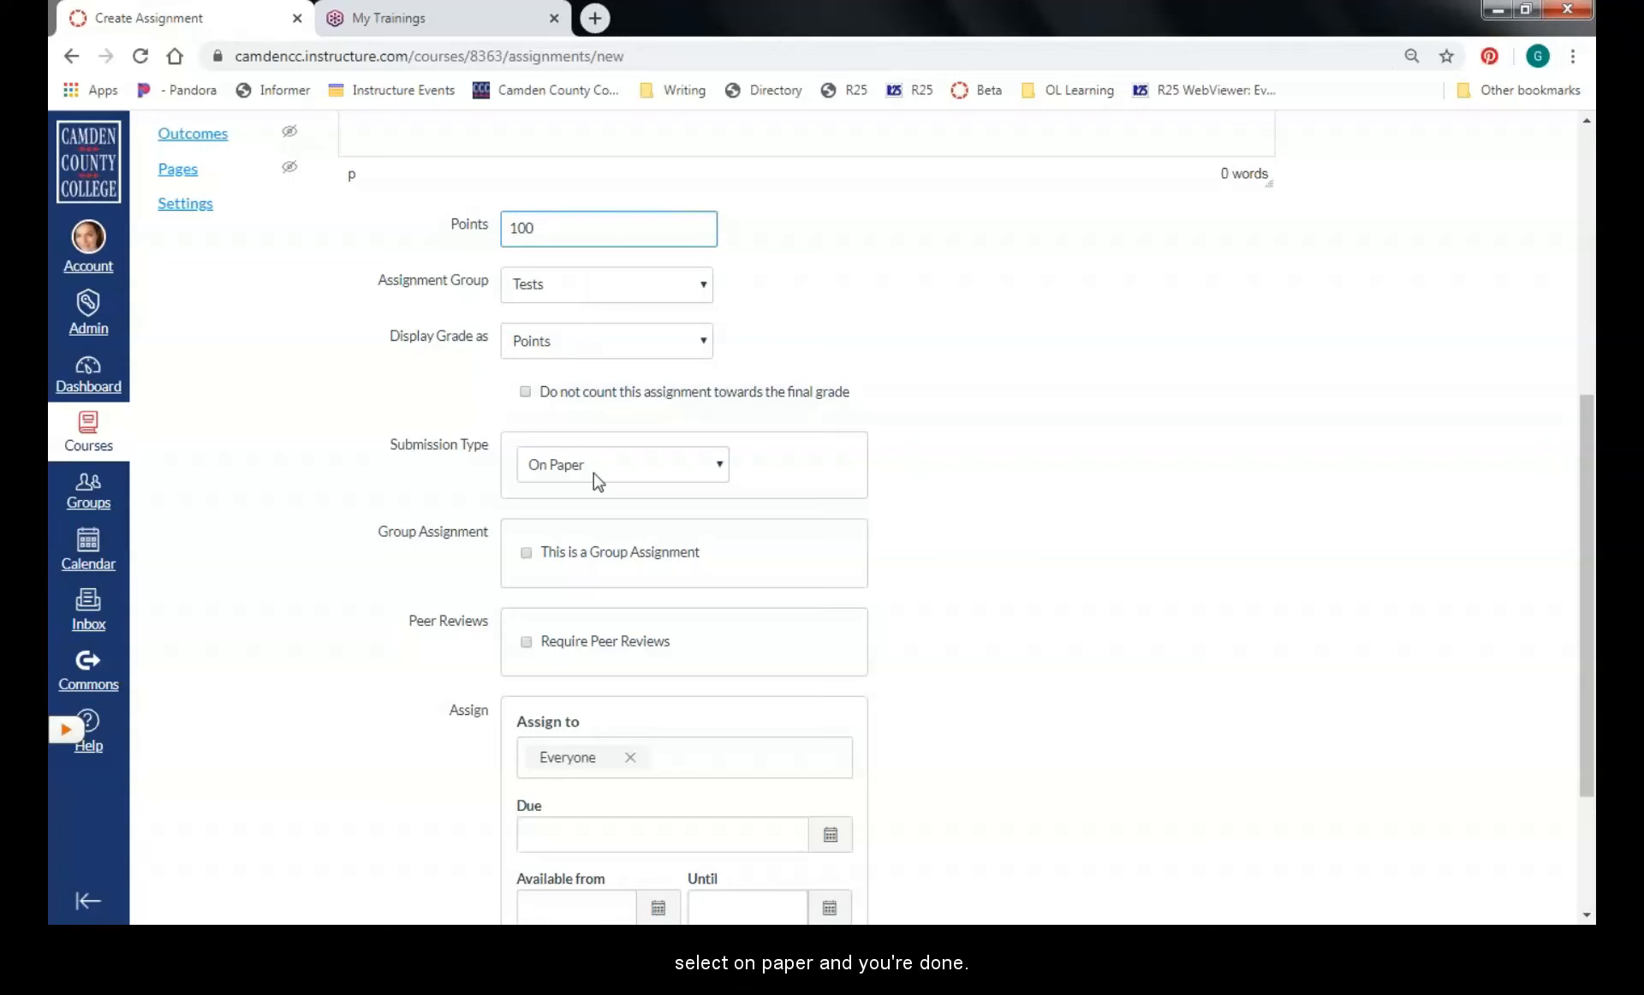
Save and publish the Test 4 assignment, and open the course gradebook
{"action": "scroll", "coordinate": [1087, 509], "scroll_direction": "down", "scroll_amount": 3}
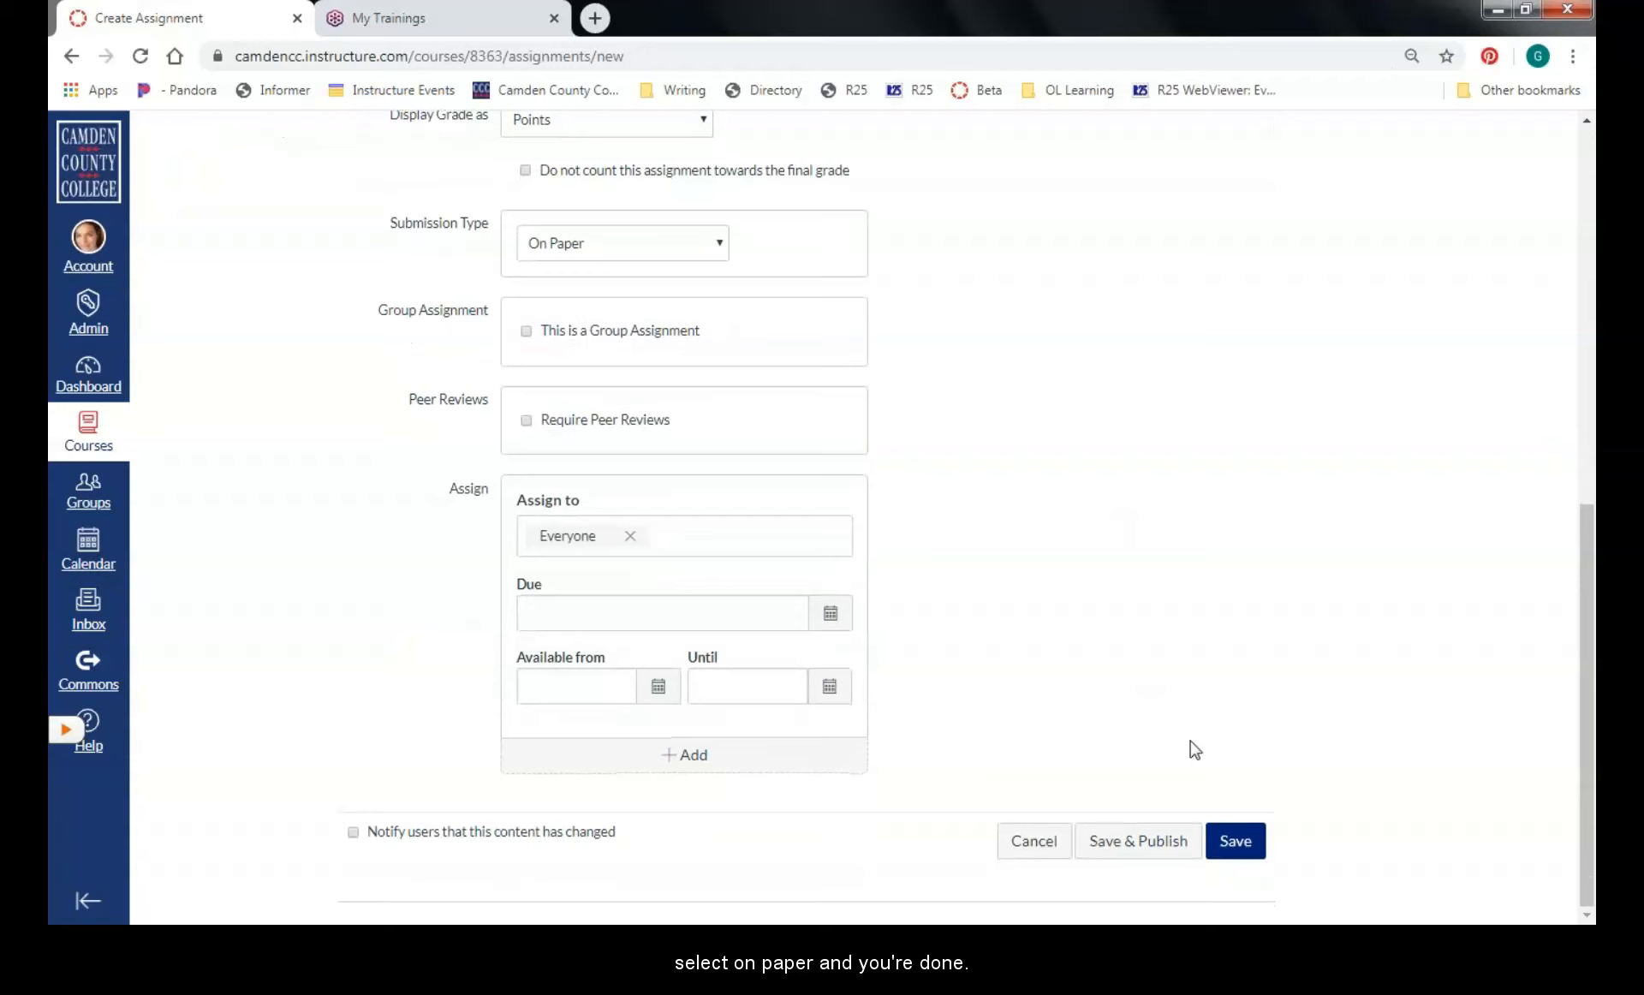
{"action": "left_click", "coordinate": [1122, 846]}
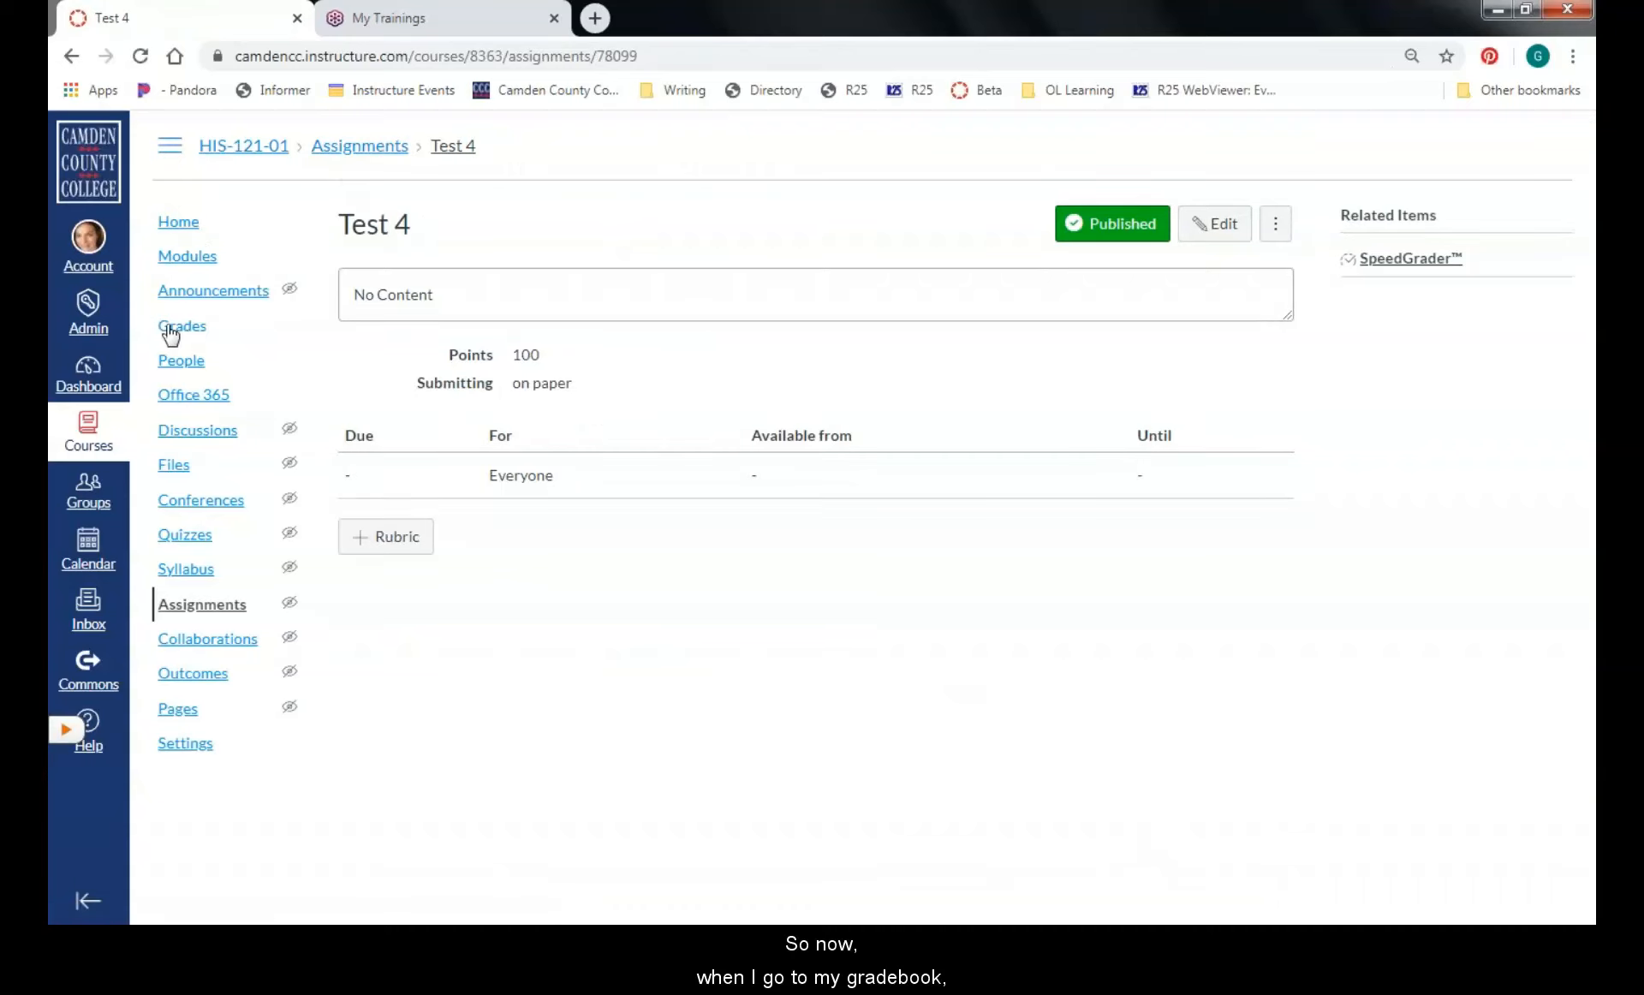
{"action": "left_click", "coordinate": [176, 332]}
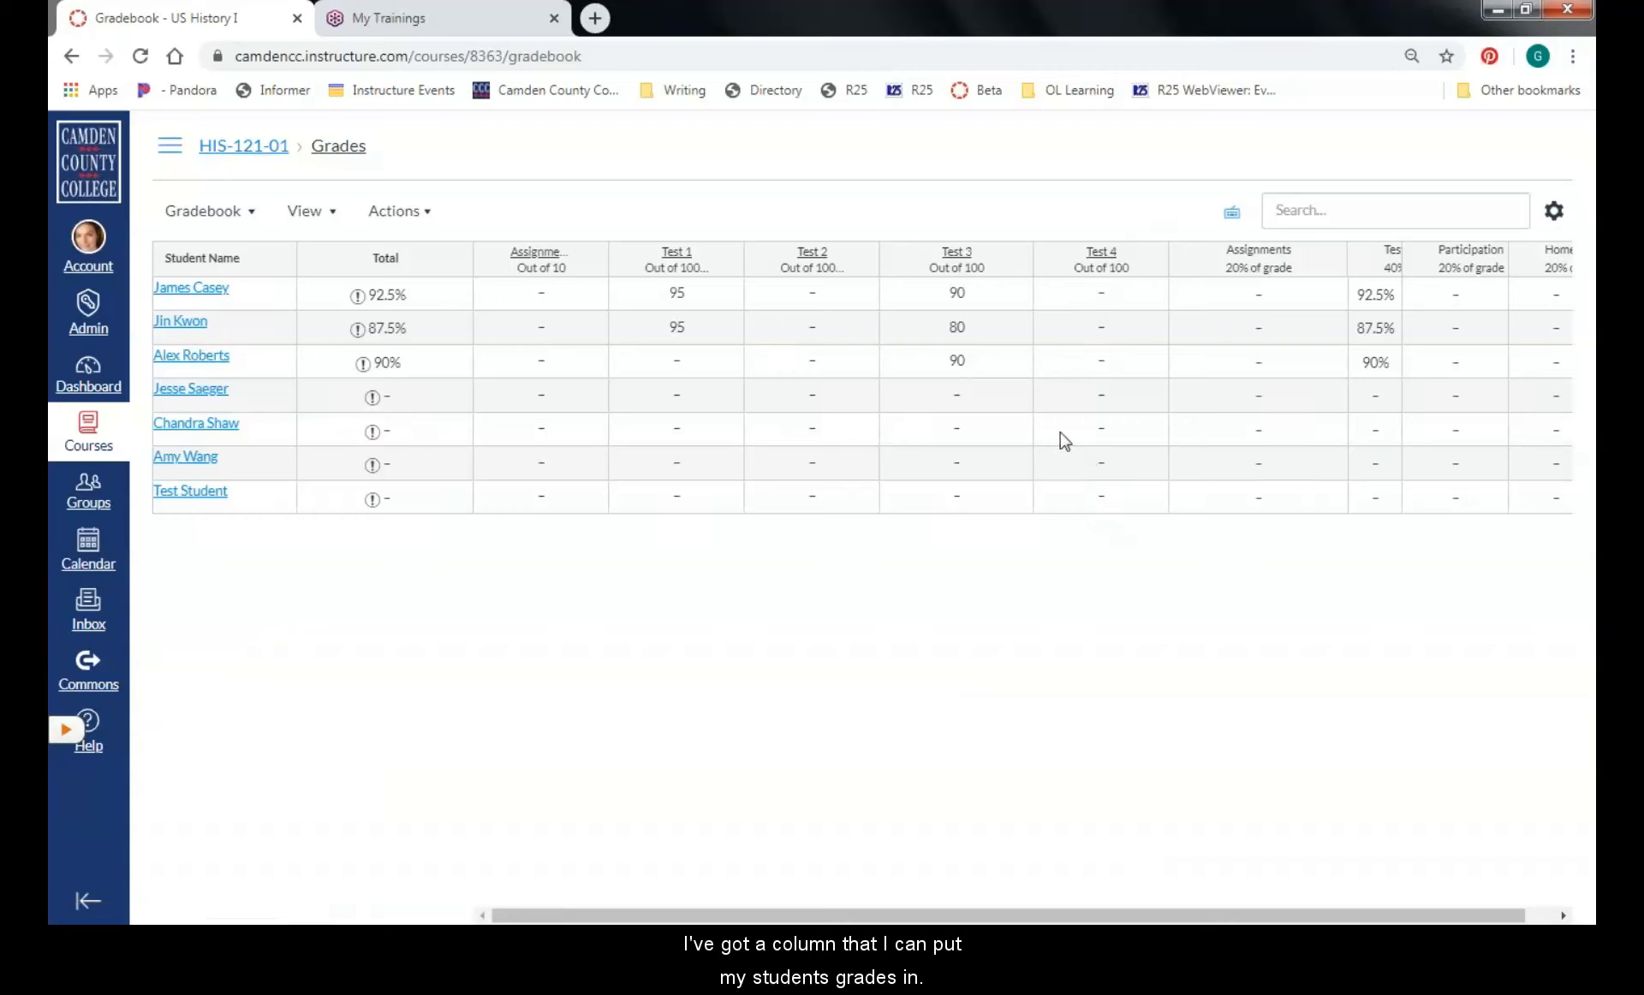
Widen the Tests total column in the gradebook and narrow the Assignments total and Test 3 columns
{"action": "left_click_drag", "start_coordinate": [1400, 253], "coordinate": [1490, 254]}
{"action": "left_click_drag", "start_coordinate": [1348, 254], "coordinate": [1310, 252]}
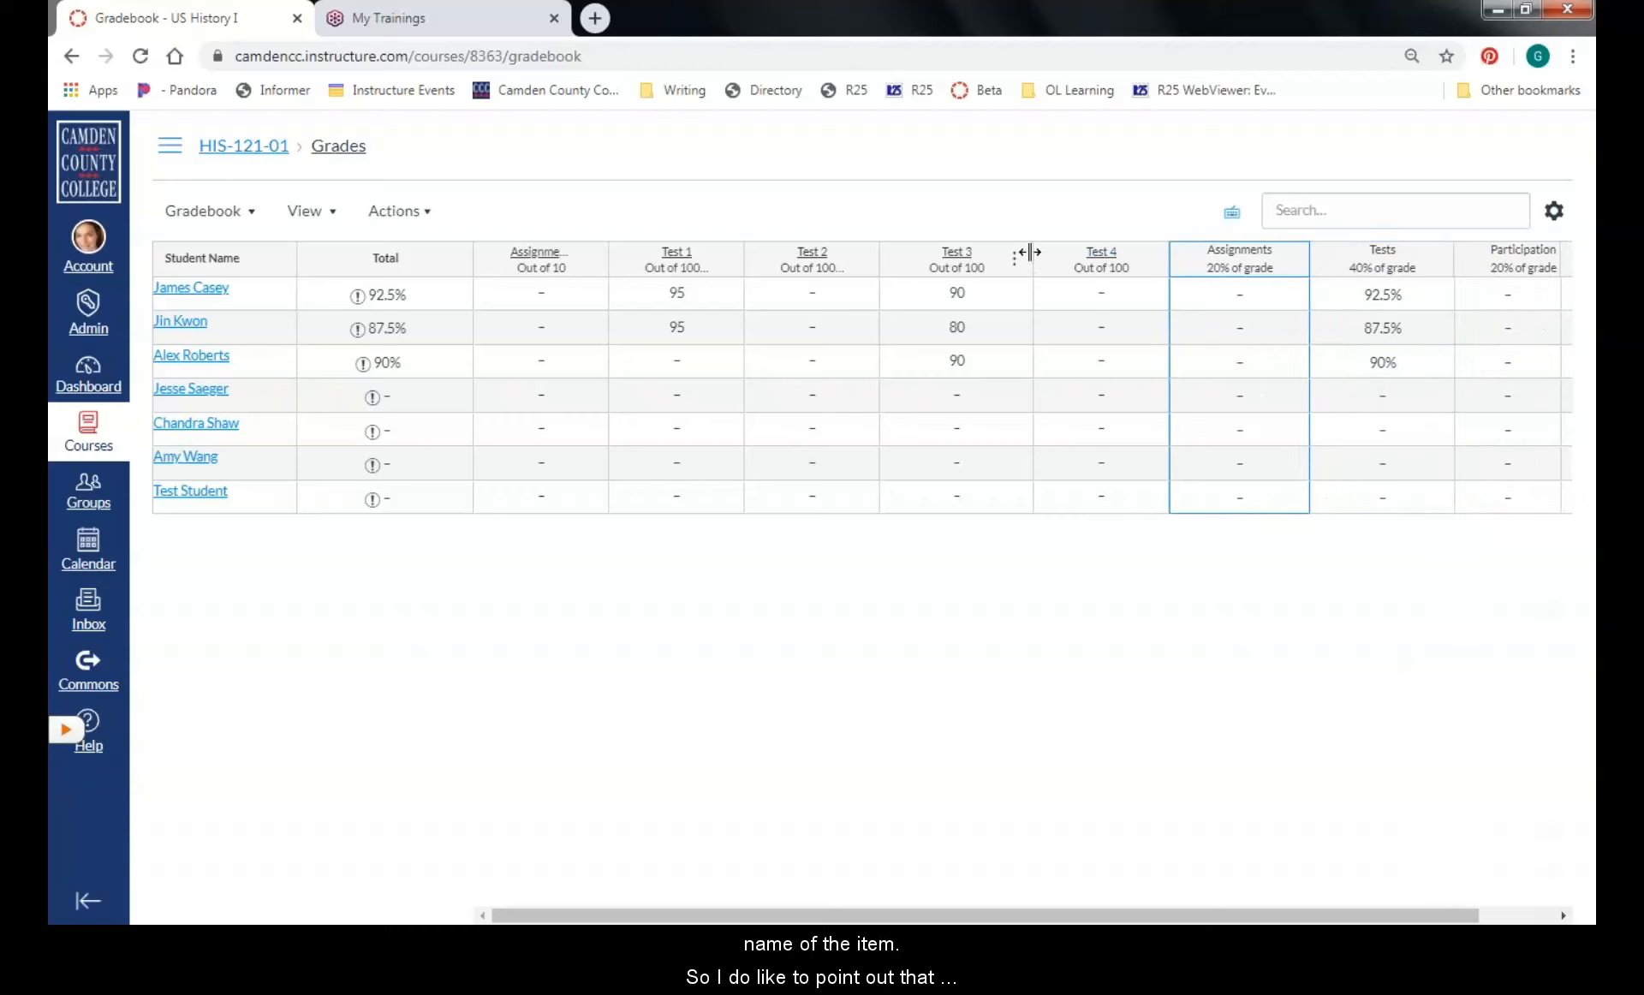
{"action": "left_click_drag", "start_coordinate": [1033, 250], "coordinate": [1024, 249]}
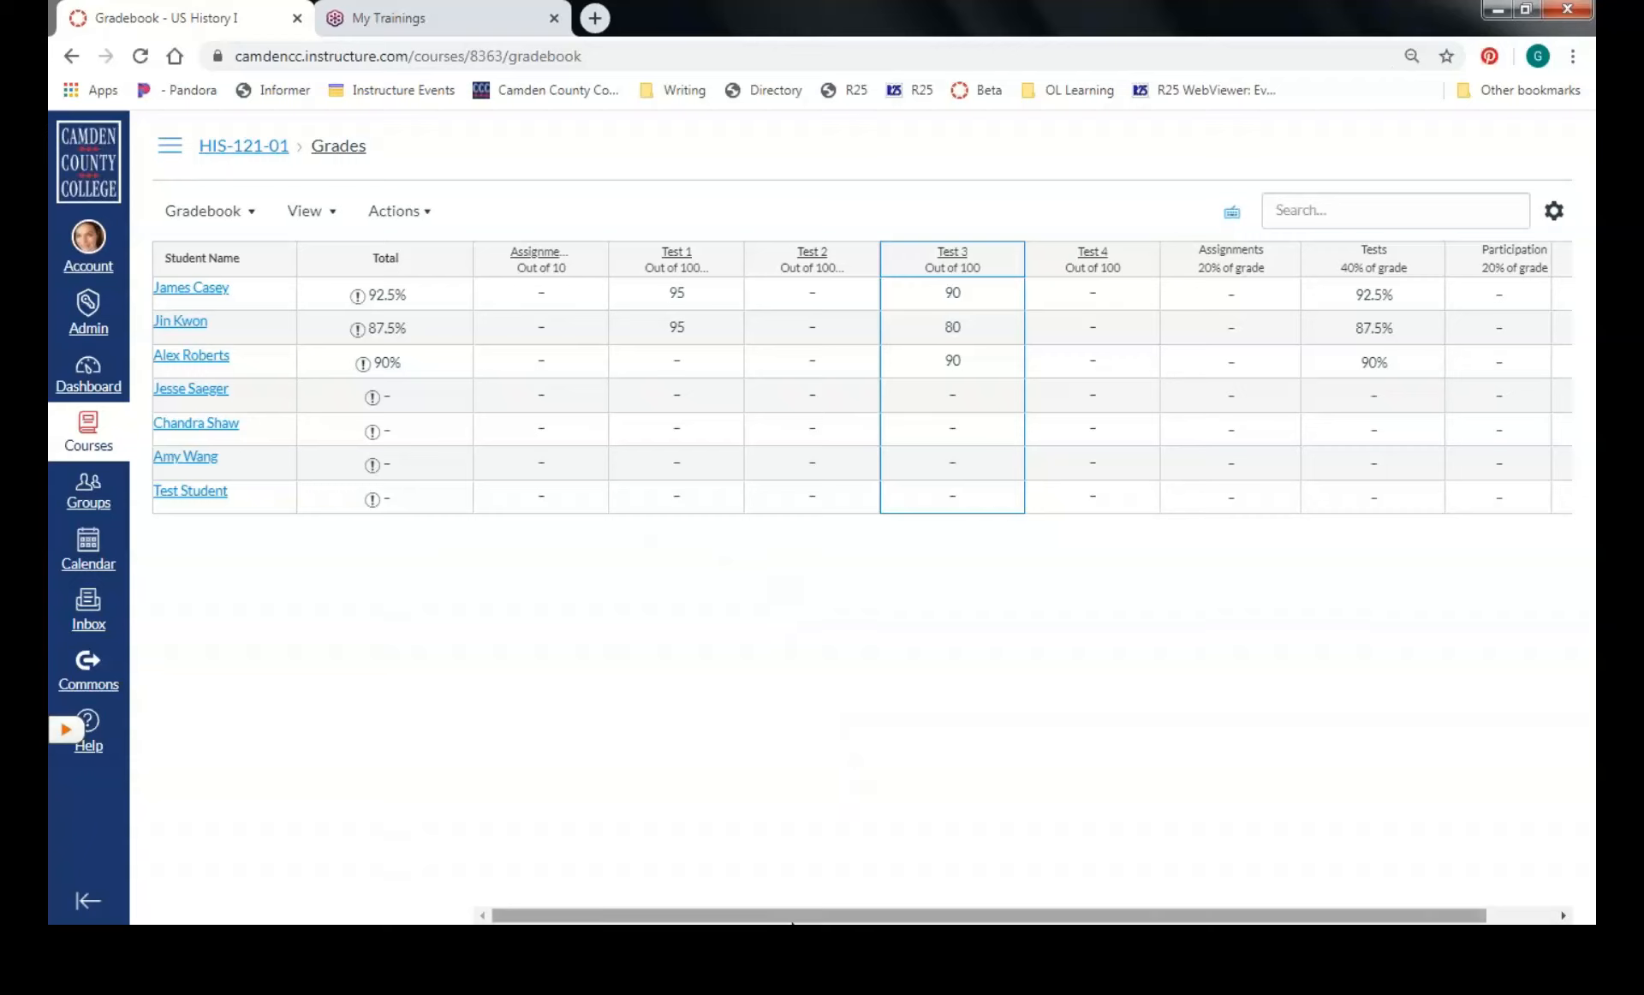
Enter a Test 4 score of 90 for the first student in the gradebook
{"action": "left_click_drag", "start_coordinate": [857, 915], "coordinate": [924, 915]}
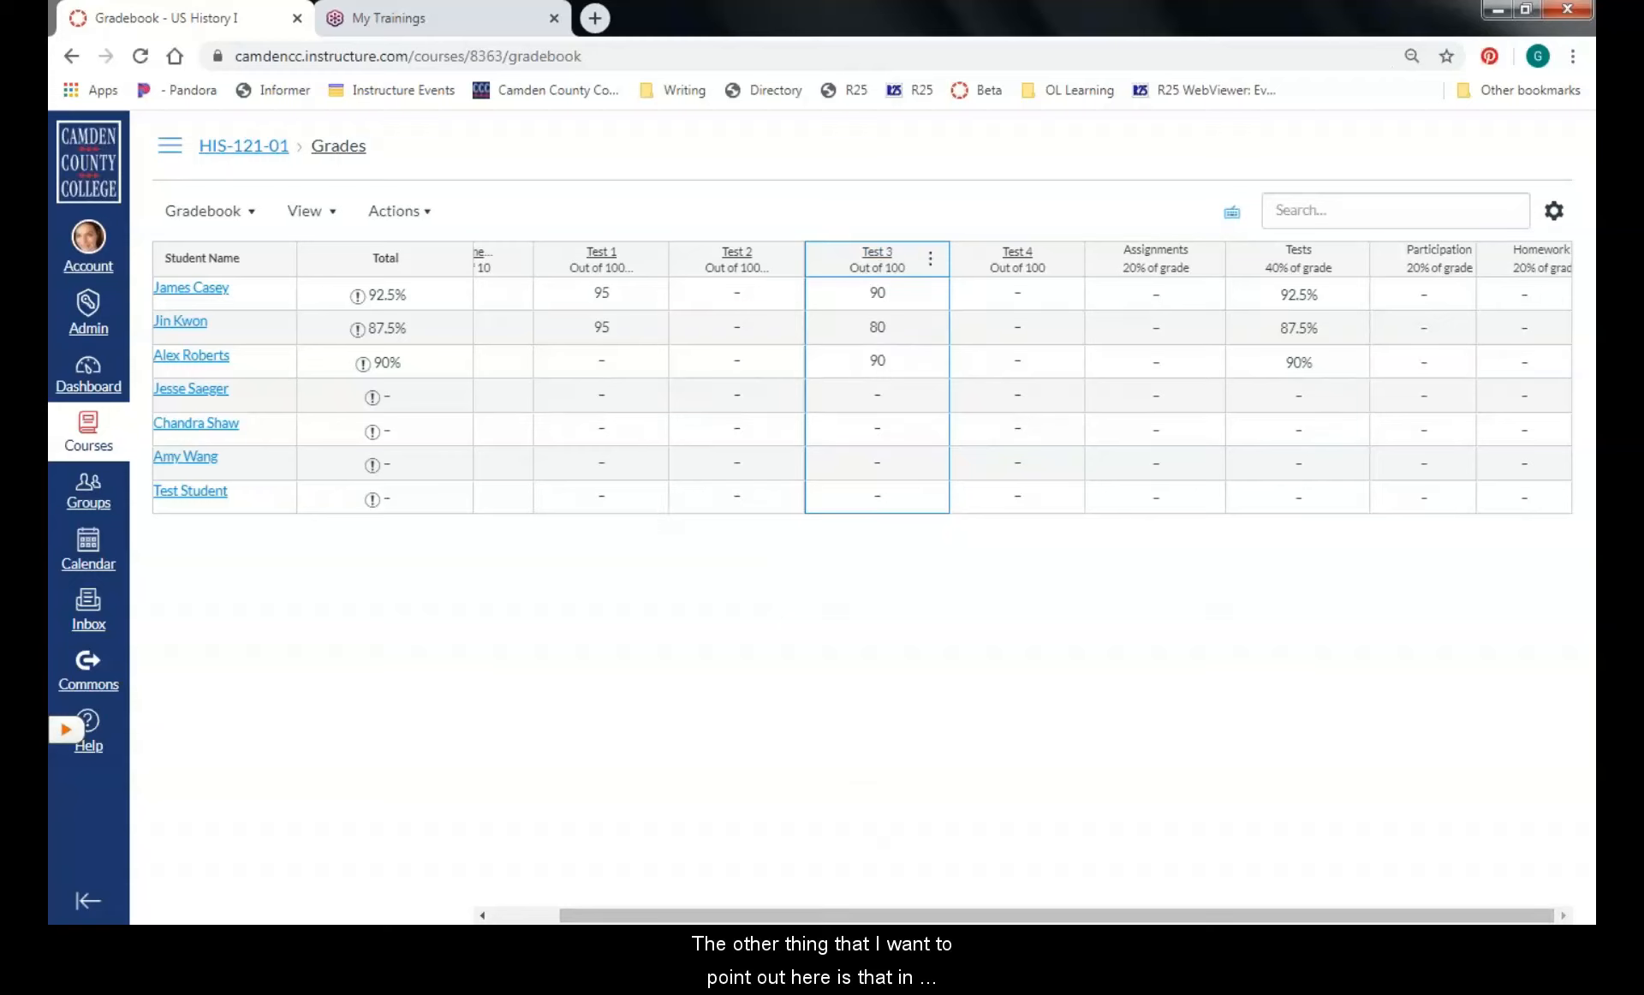
{"action": "left_click_drag", "start_coordinate": [873, 916], "coordinate": [802, 913]}
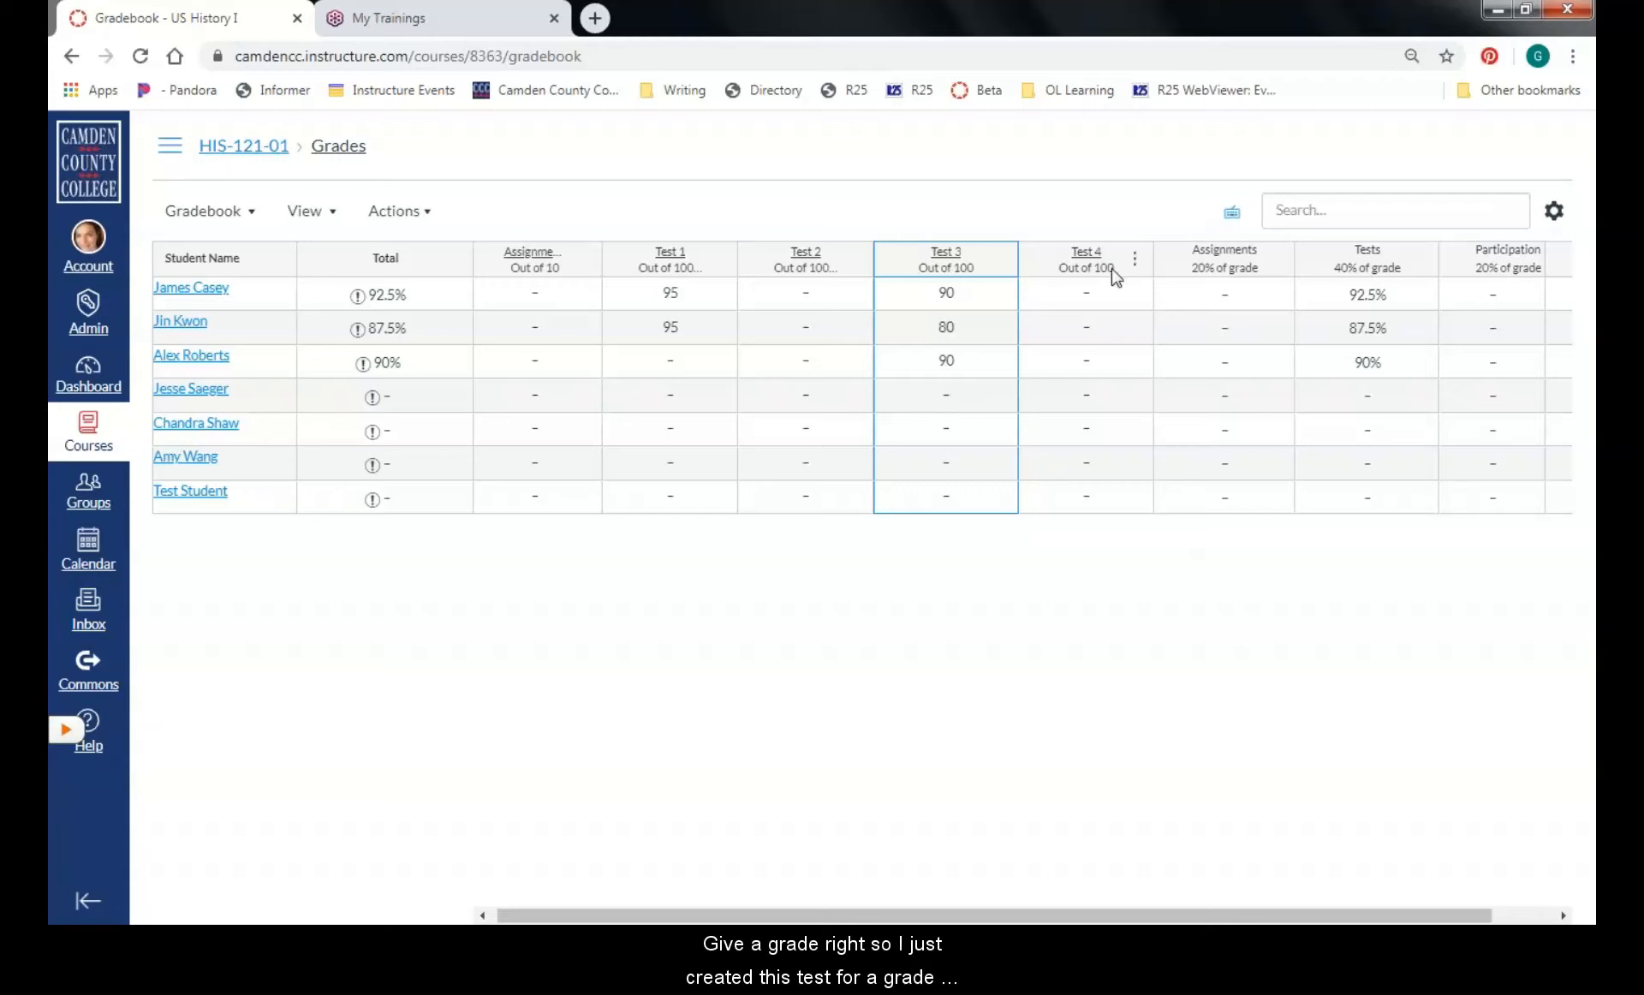
{"action": "left_click", "coordinate": [1087, 295]}
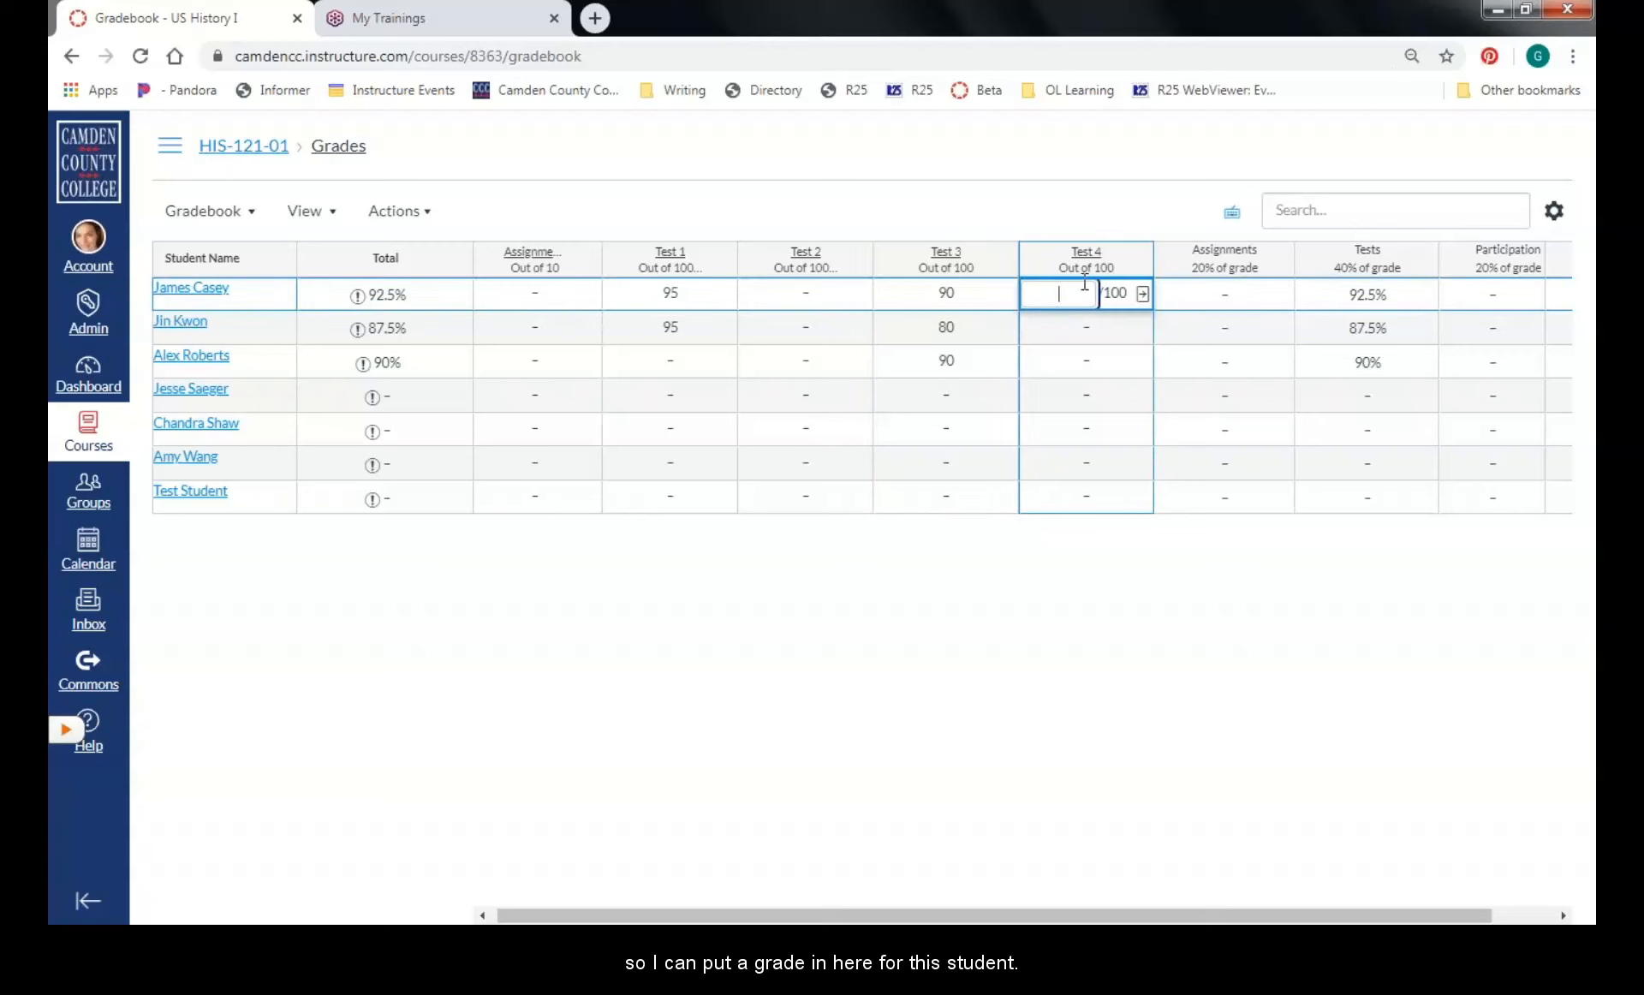
{"action": "type", "text": "90"}
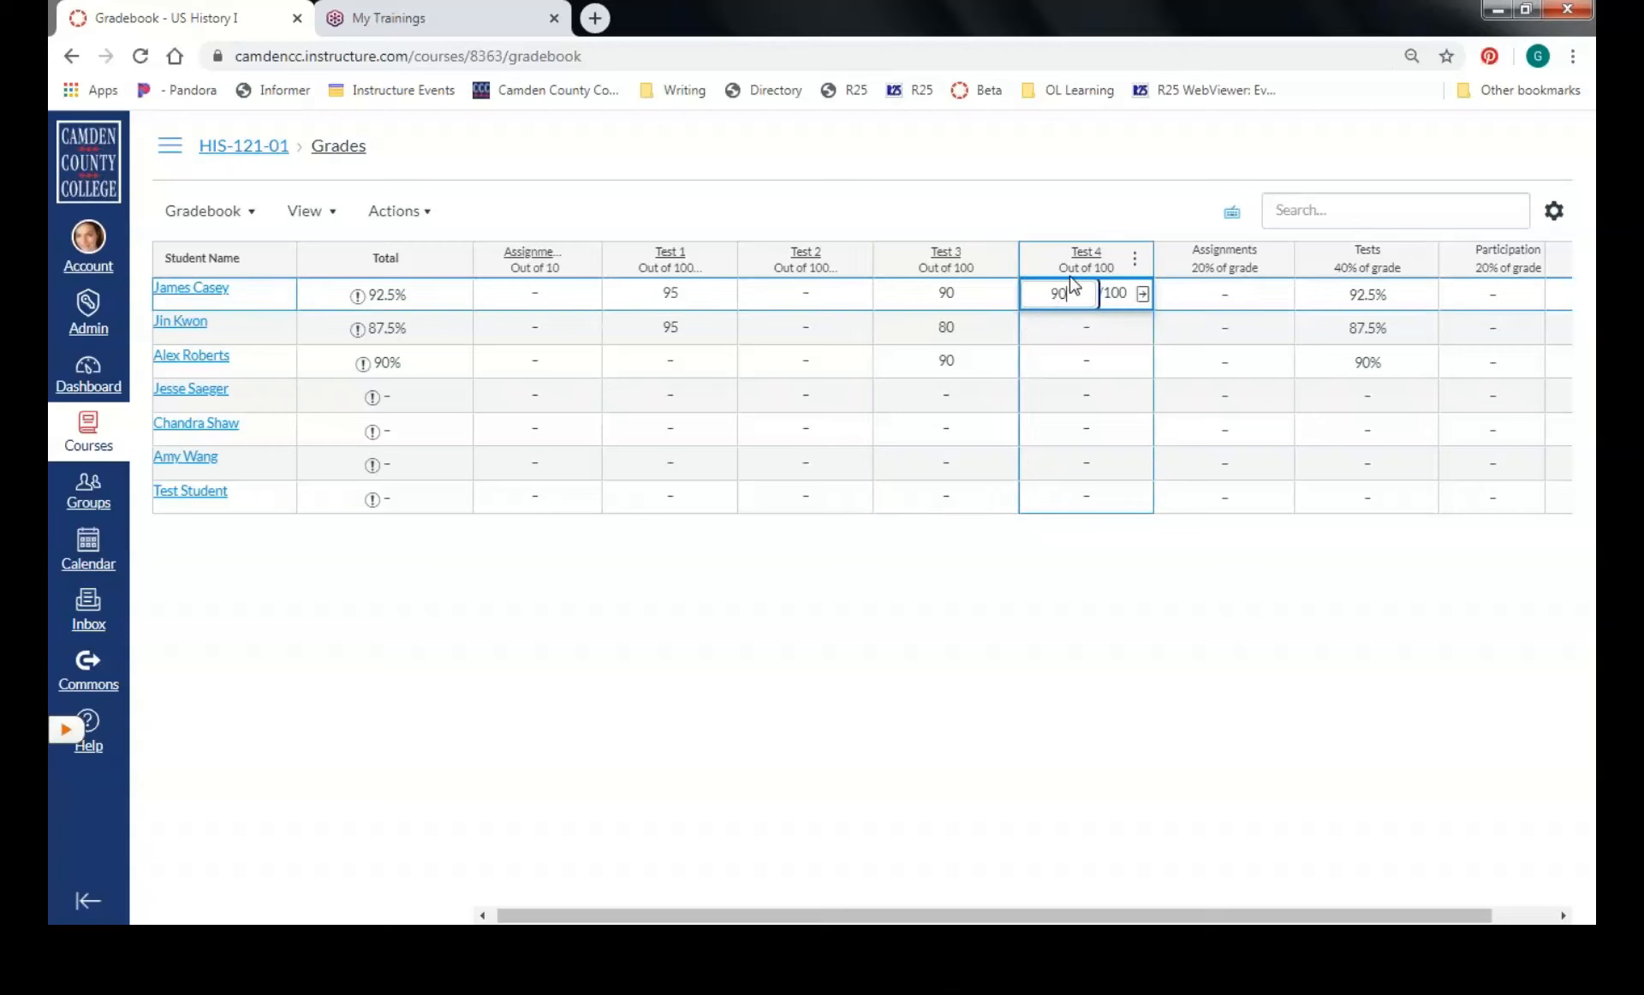
{"action": "key", "text": "Return"}
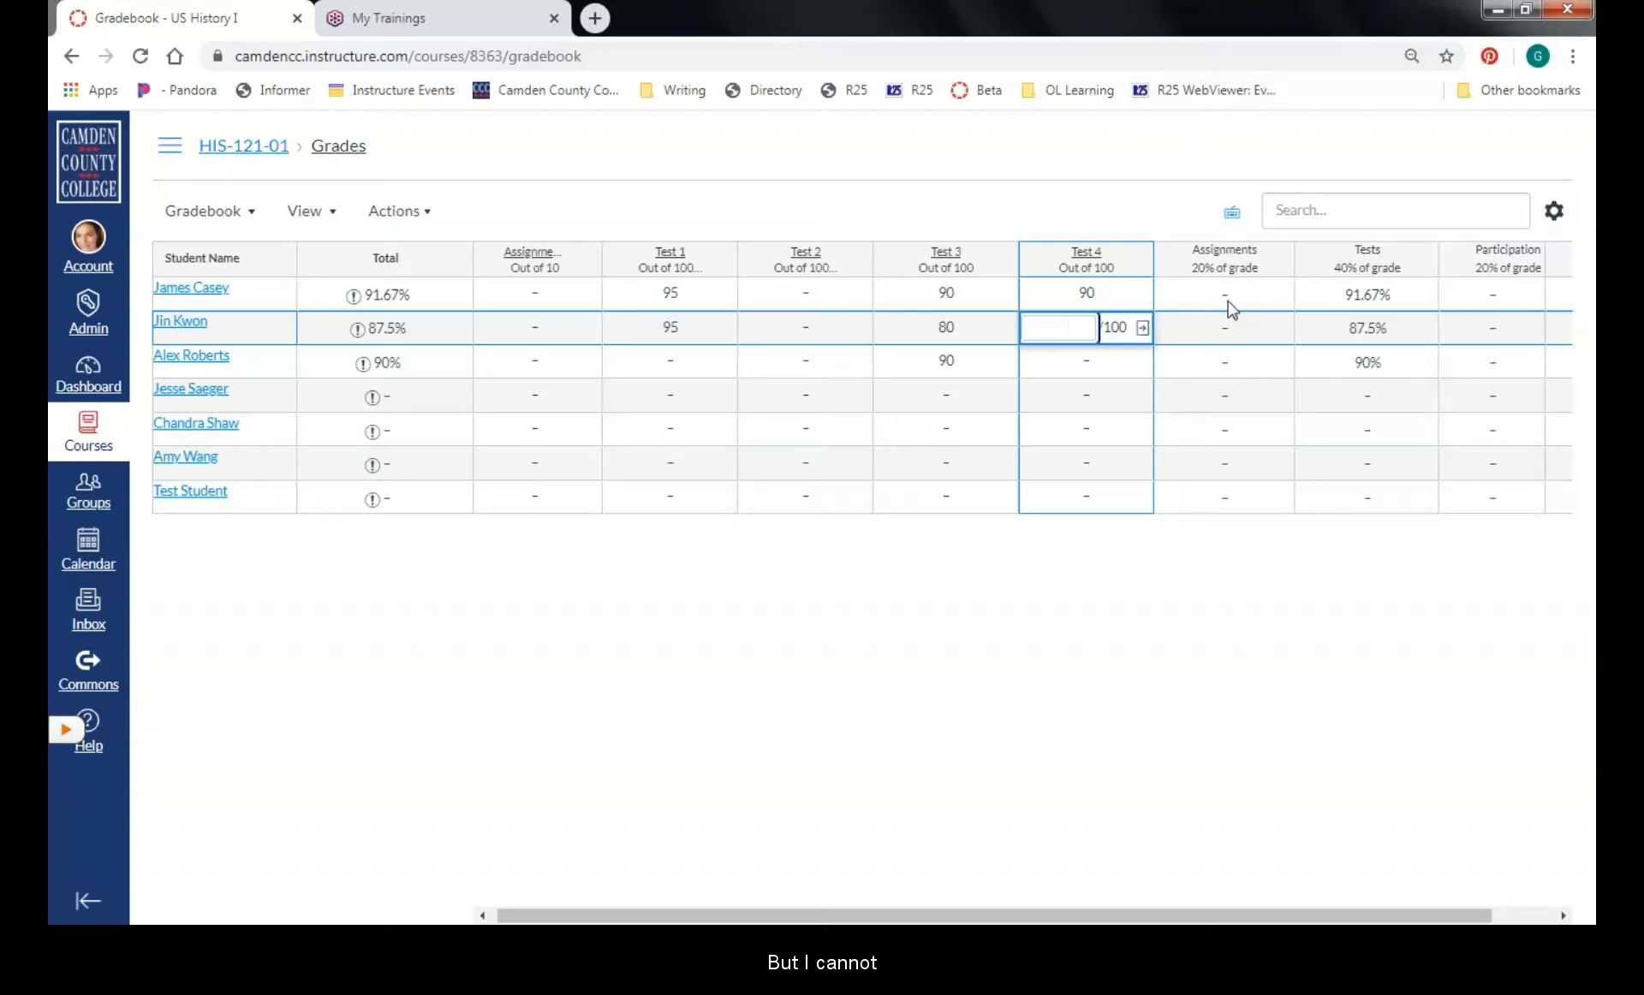
Inspect the Tests group averages of the first student and Test Student, and select the first student's Test 4 score
{"action": "left_click", "coordinate": [1375, 299]}
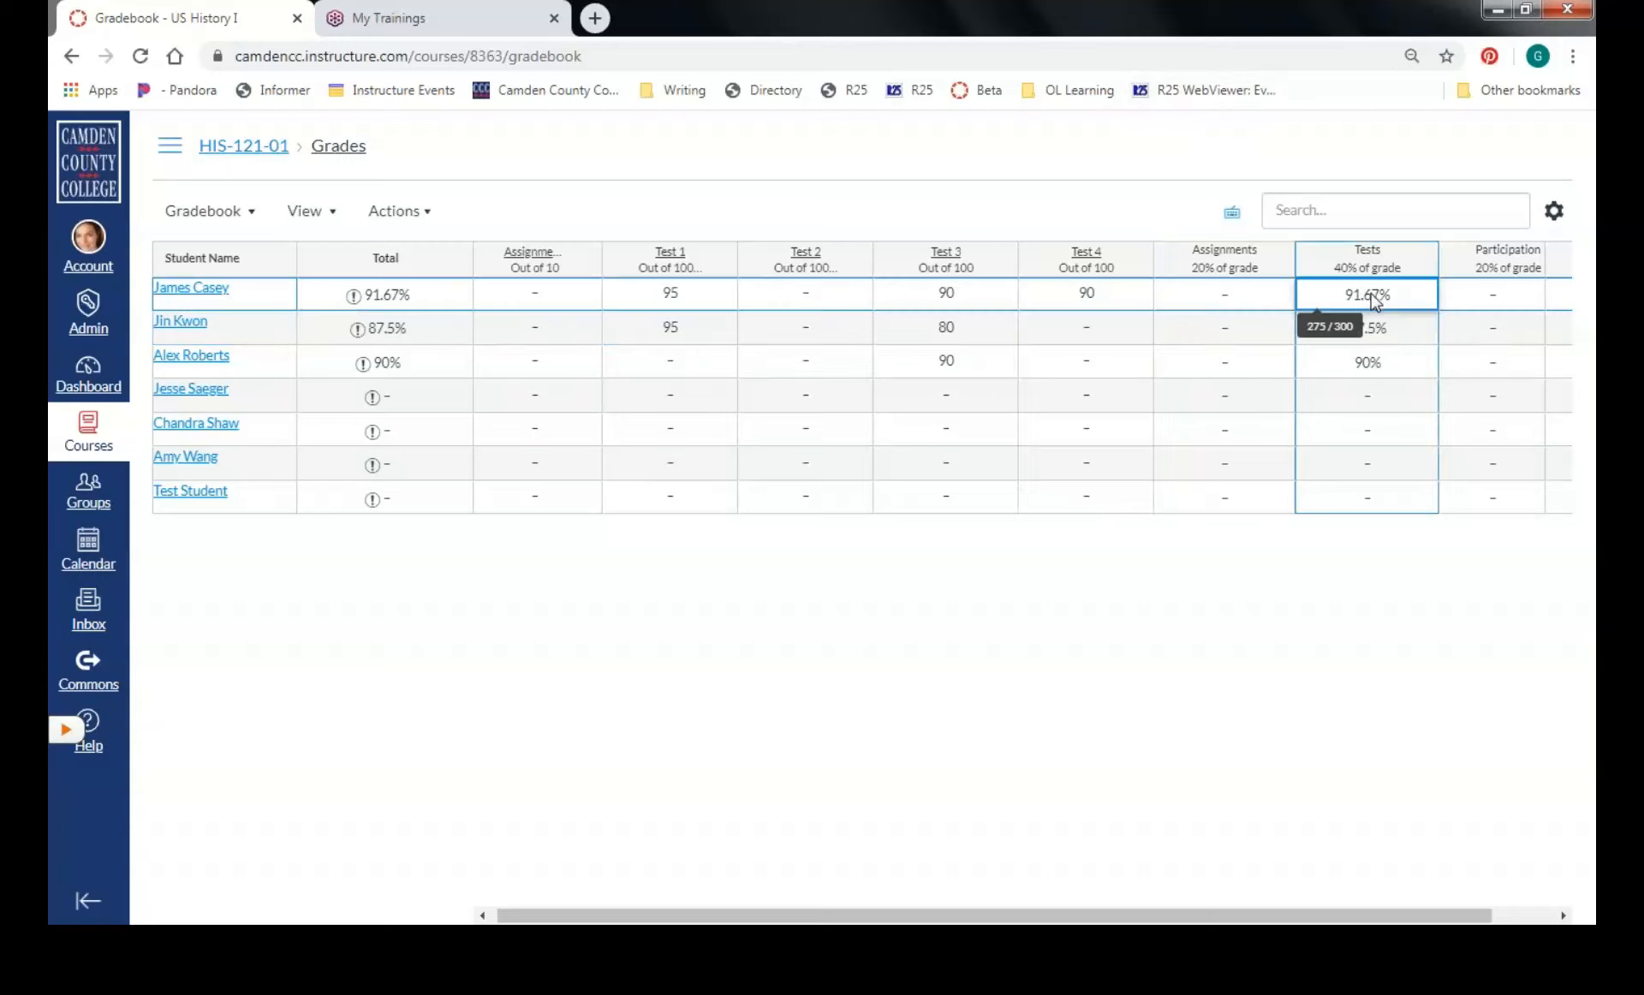
{"action": "left_click", "coordinate": [1357, 505]}
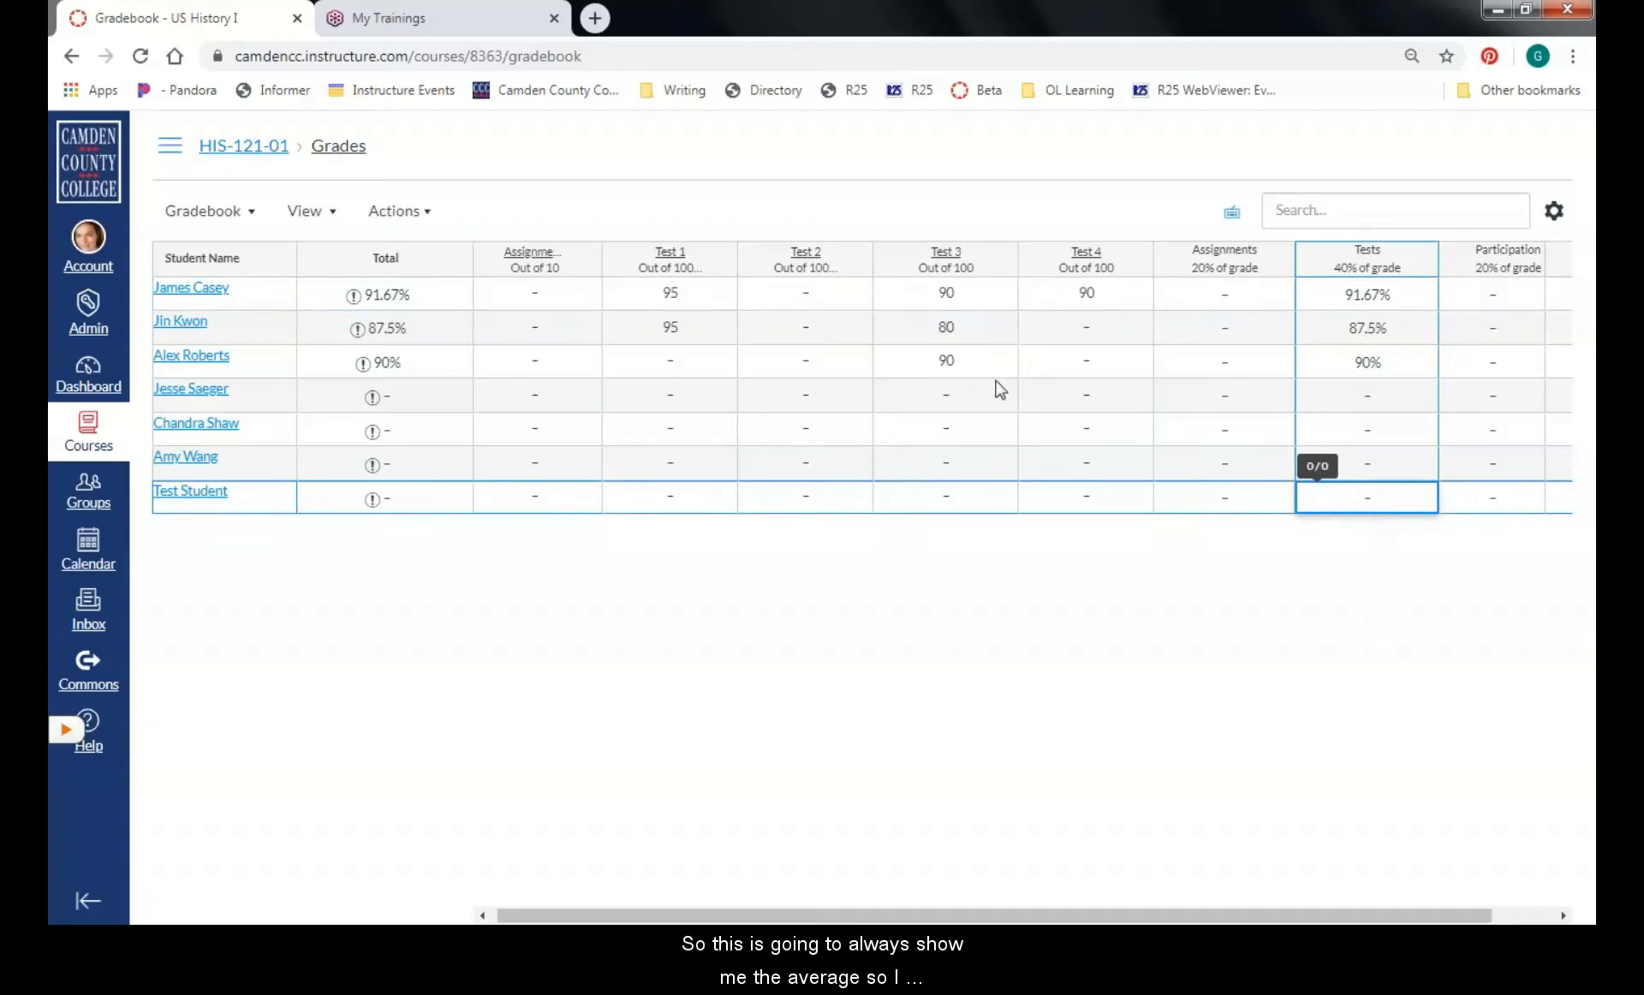
{"action": "left_click", "coordinate": [1368, 293]}
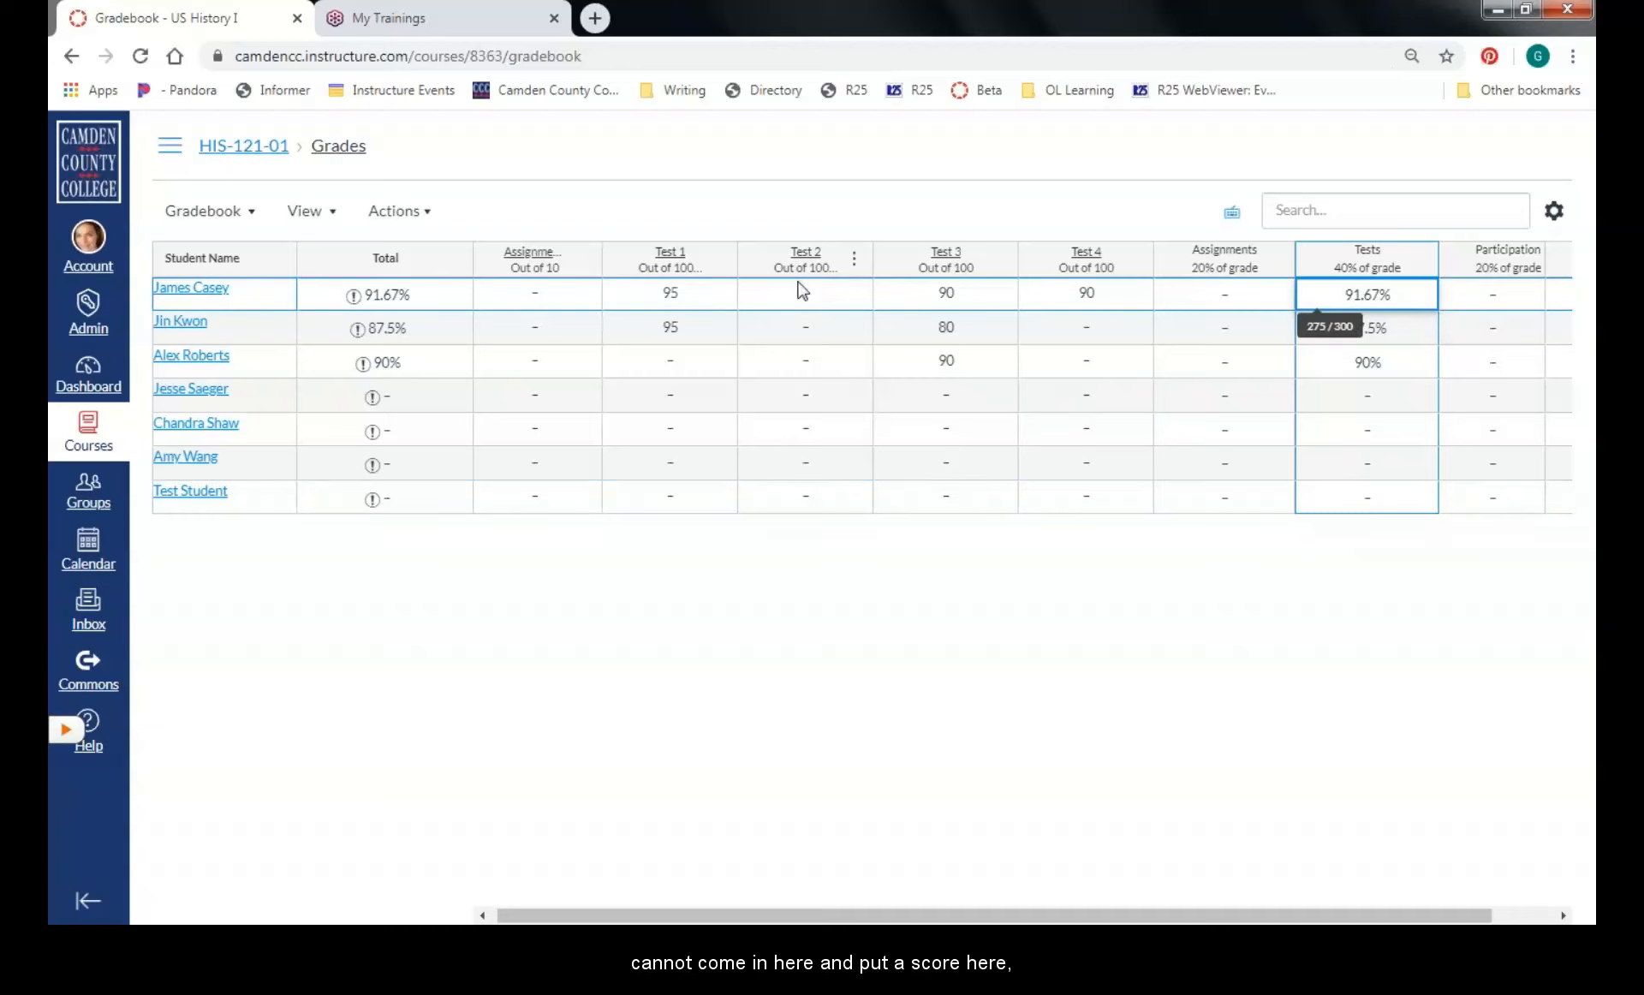
{"action": "left_click", "coordinate": [1066, 296]}
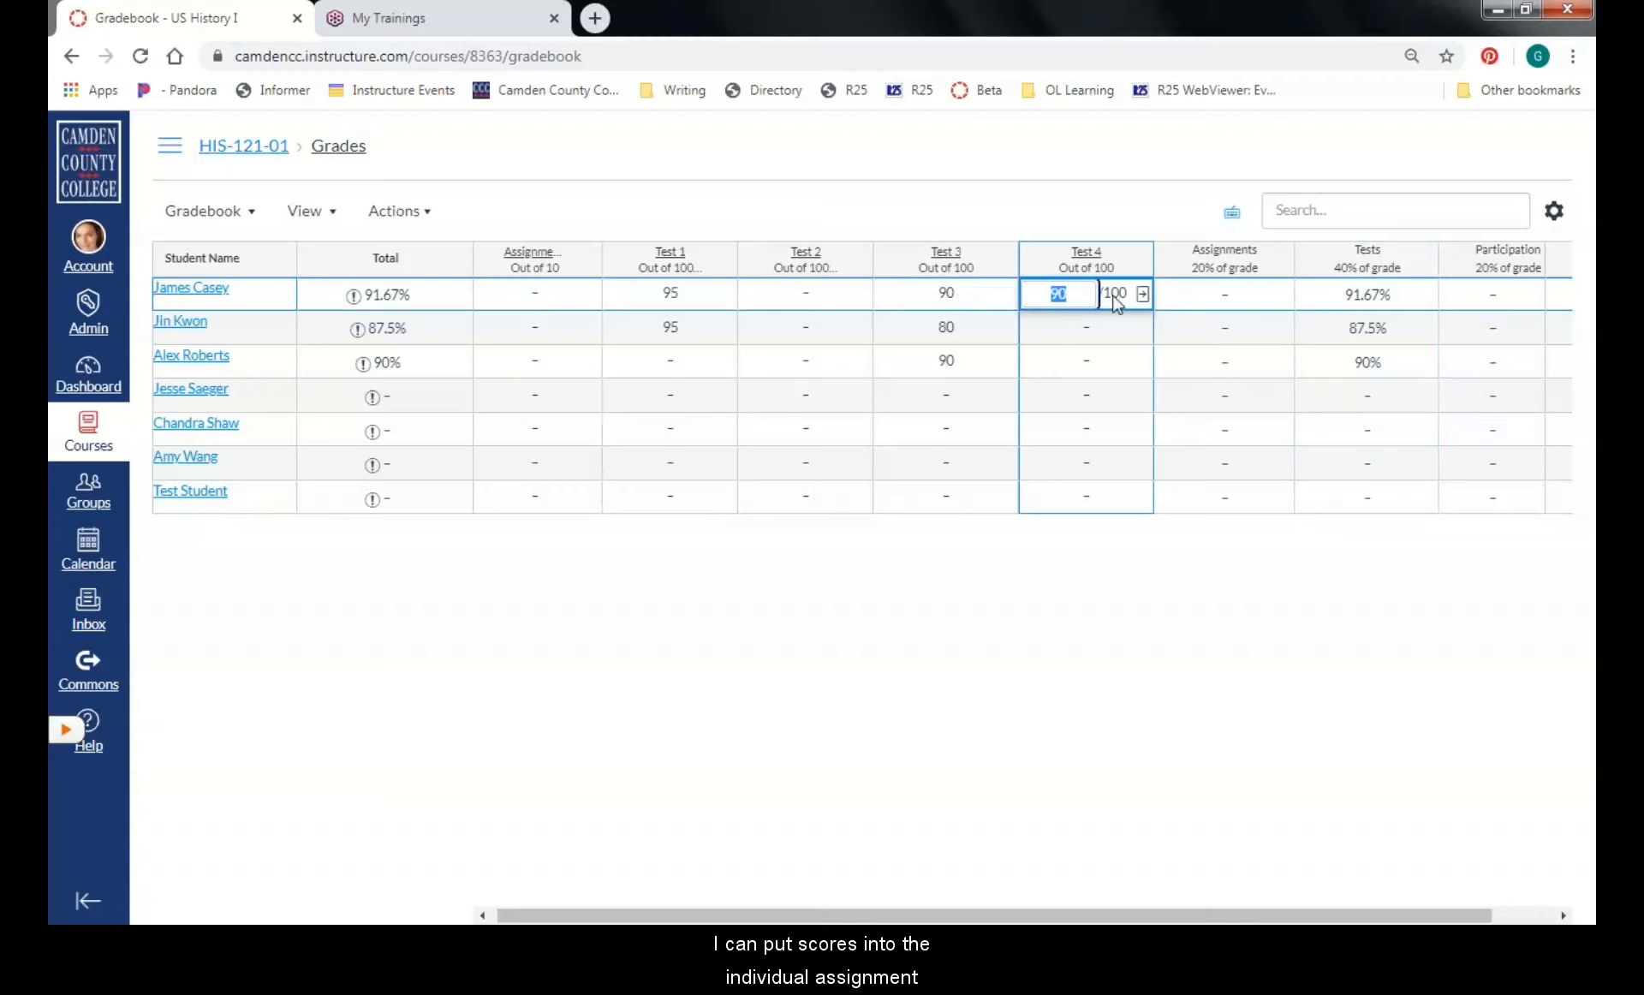
Inspect the first student's Test 3, Test 2 and Test 1 scores and the points behind the Tests group average
{"action": "left_click", "coordinate": [933, 293]}
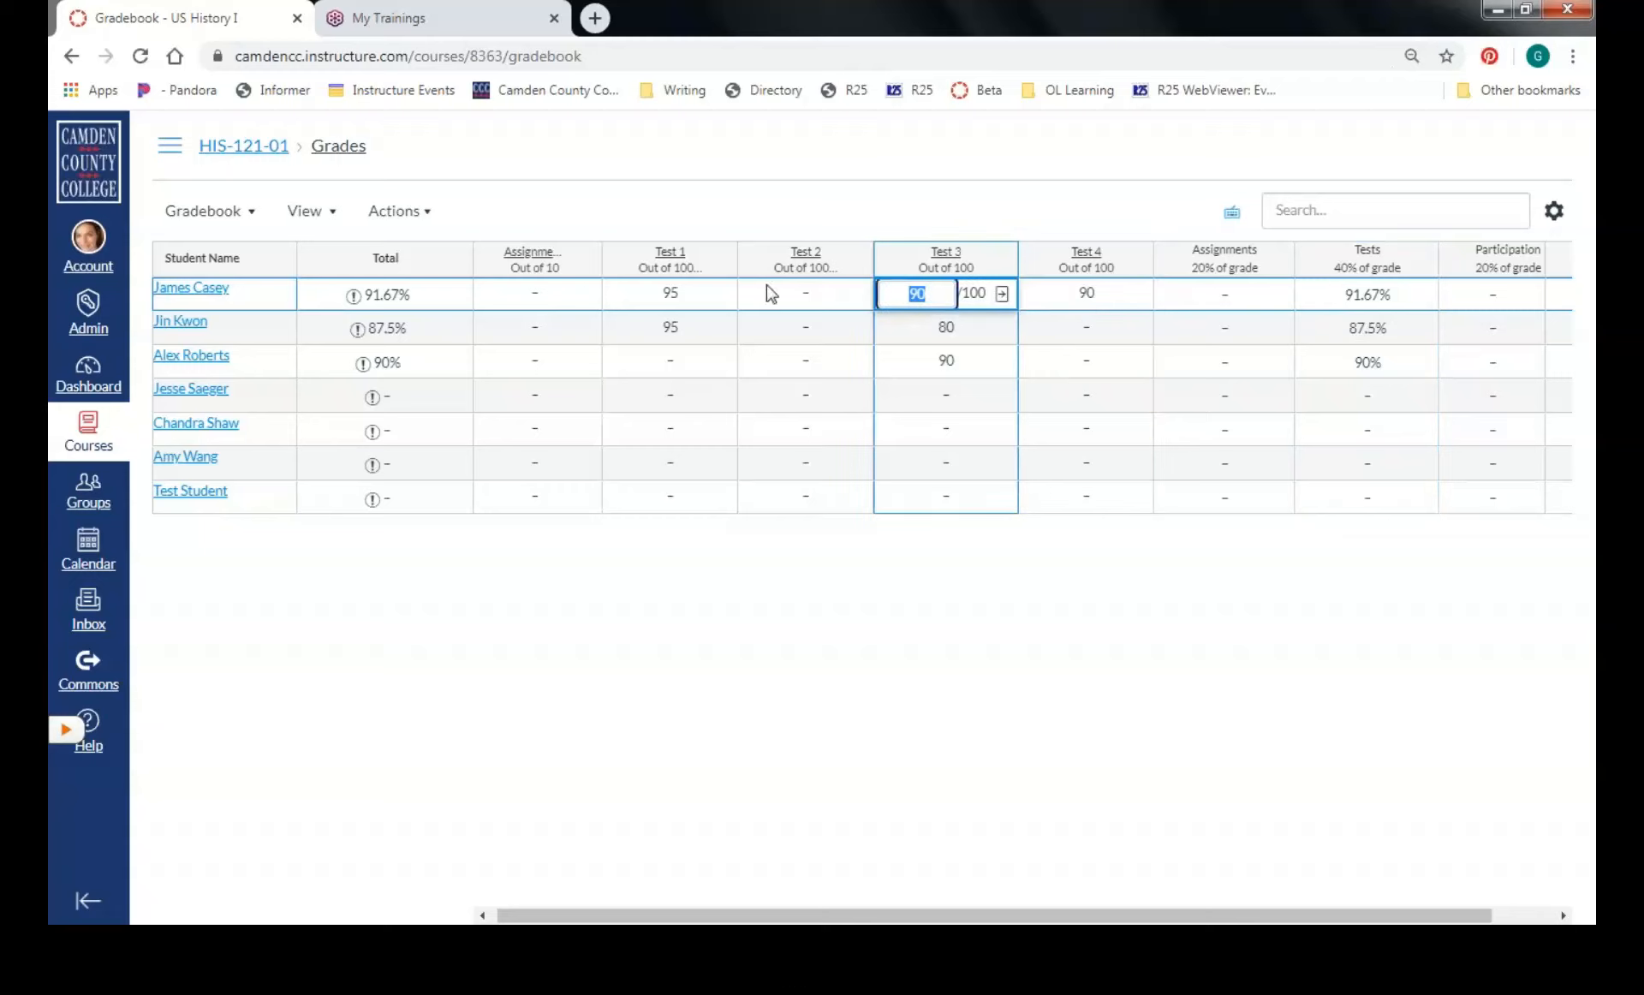
{"action": "left_click", "coordinate": [770, 291]}
{"action": "left_click", "coordinate": [651, 294]}
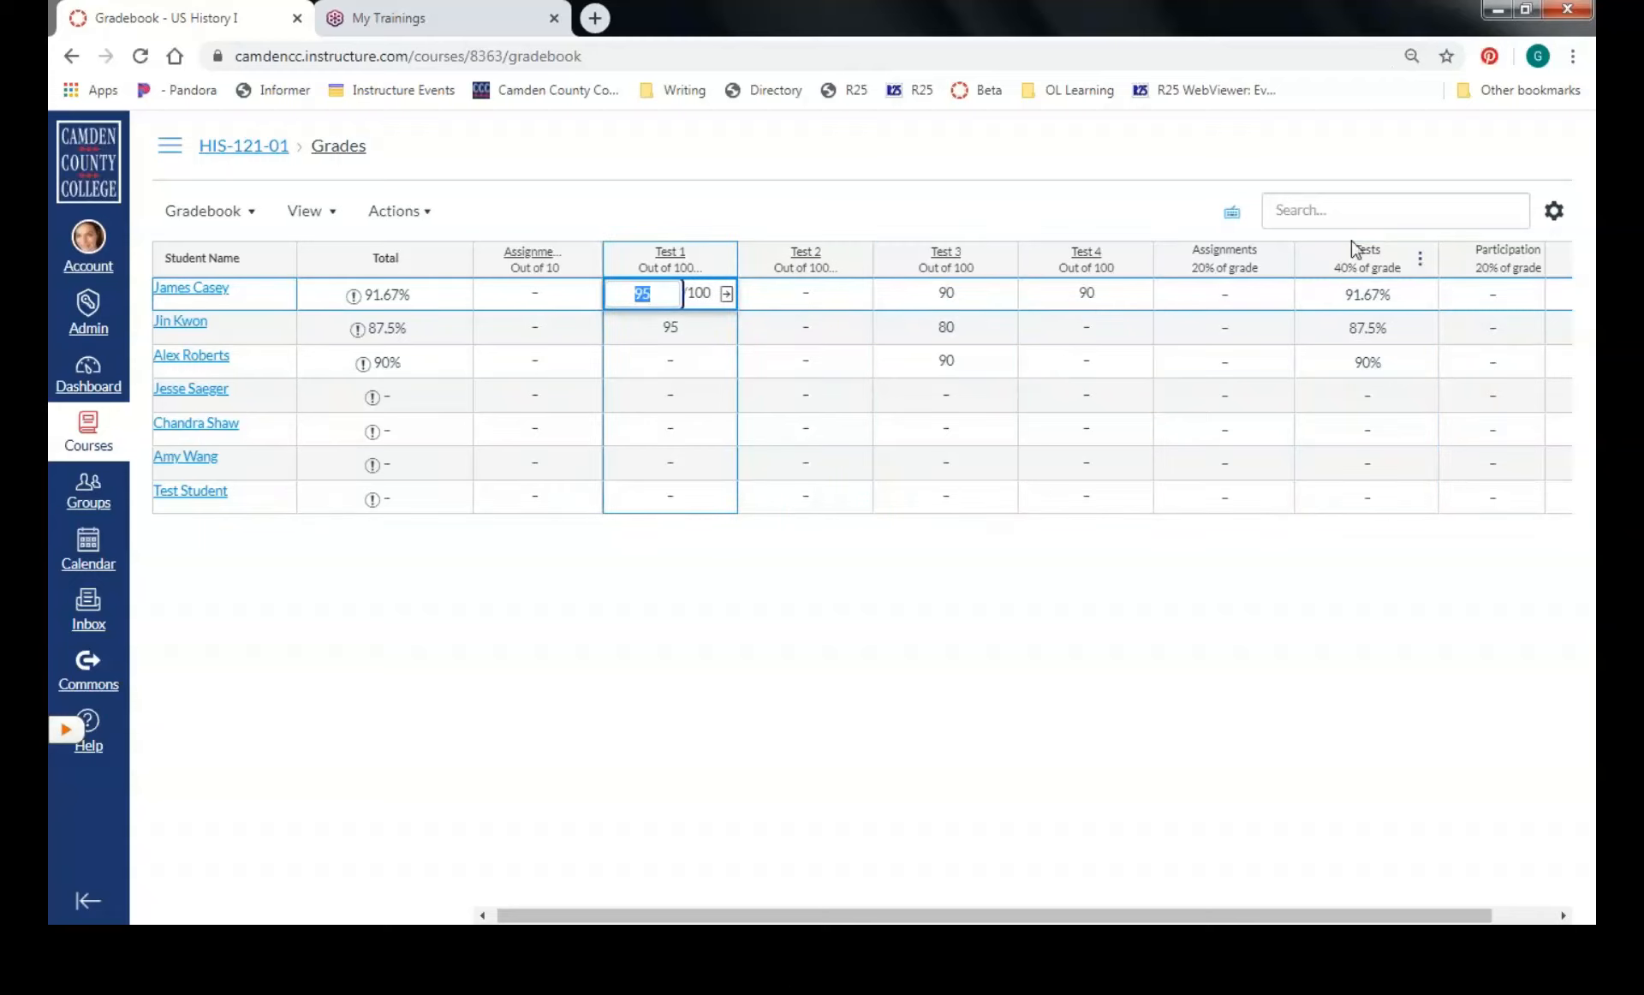
{"action": "left_click", "coordinate": [1372, 296]}
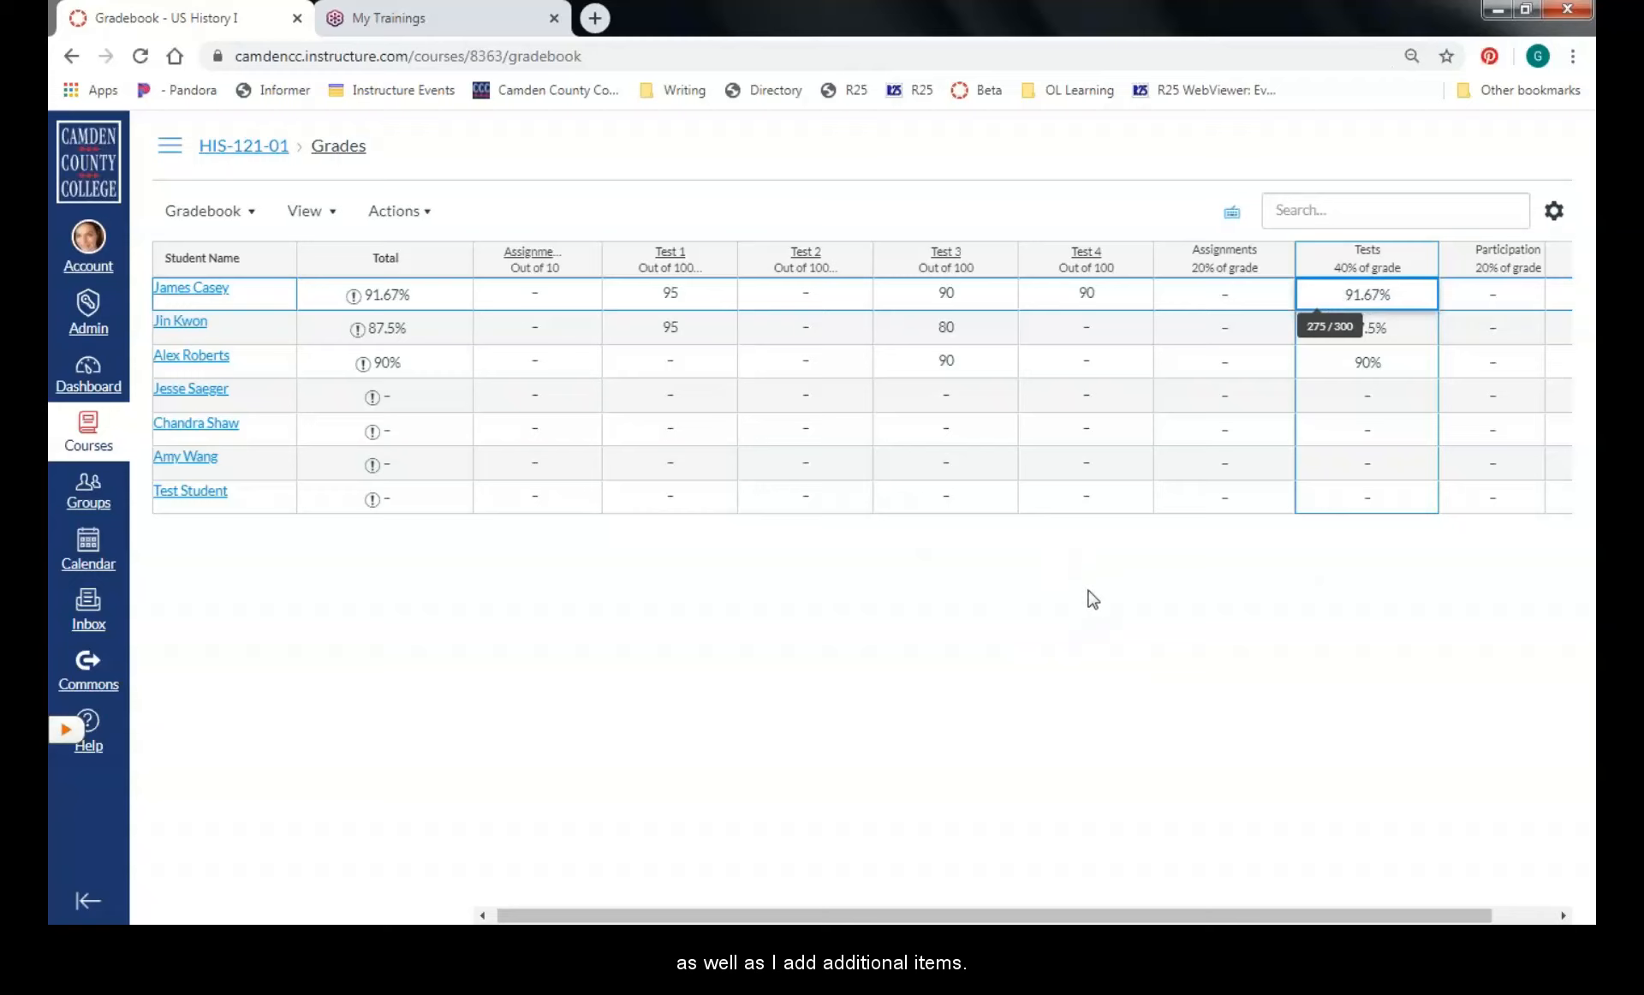
Enter Test 4 scores of 95, 80 and 95 for the second, third and fourth students in the gradebook
{"action": "left_click", "coordinate": [1086, 329]}
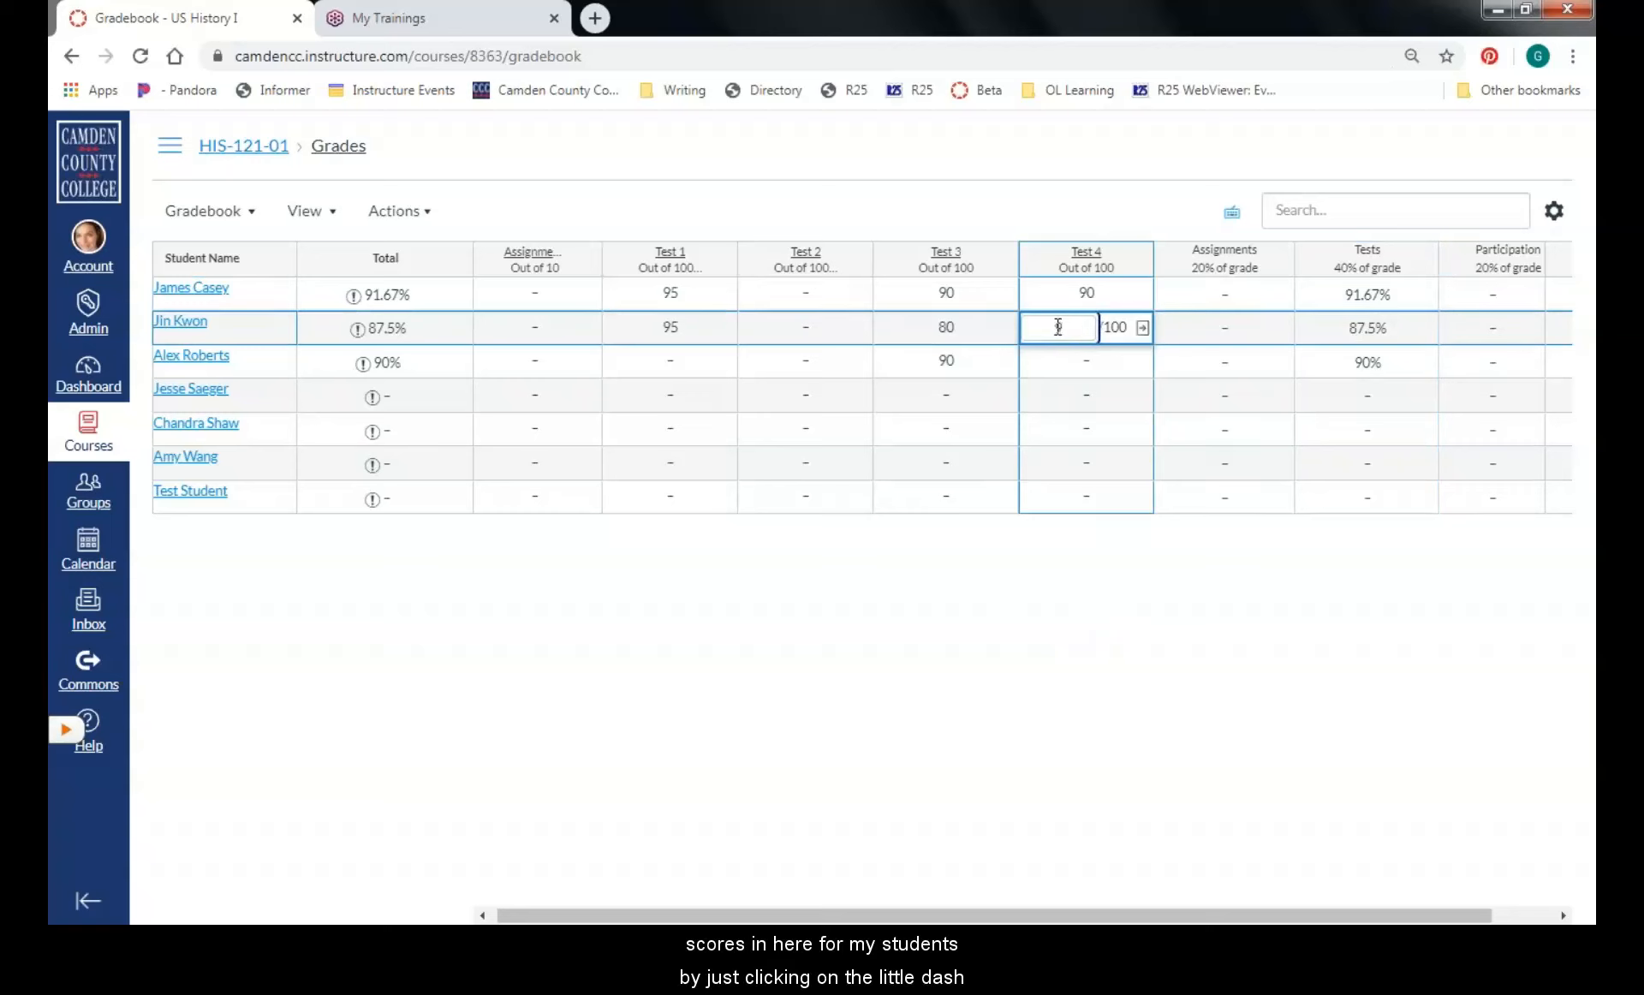
{"action": "left_click", "coordinate": [1077, 372]}
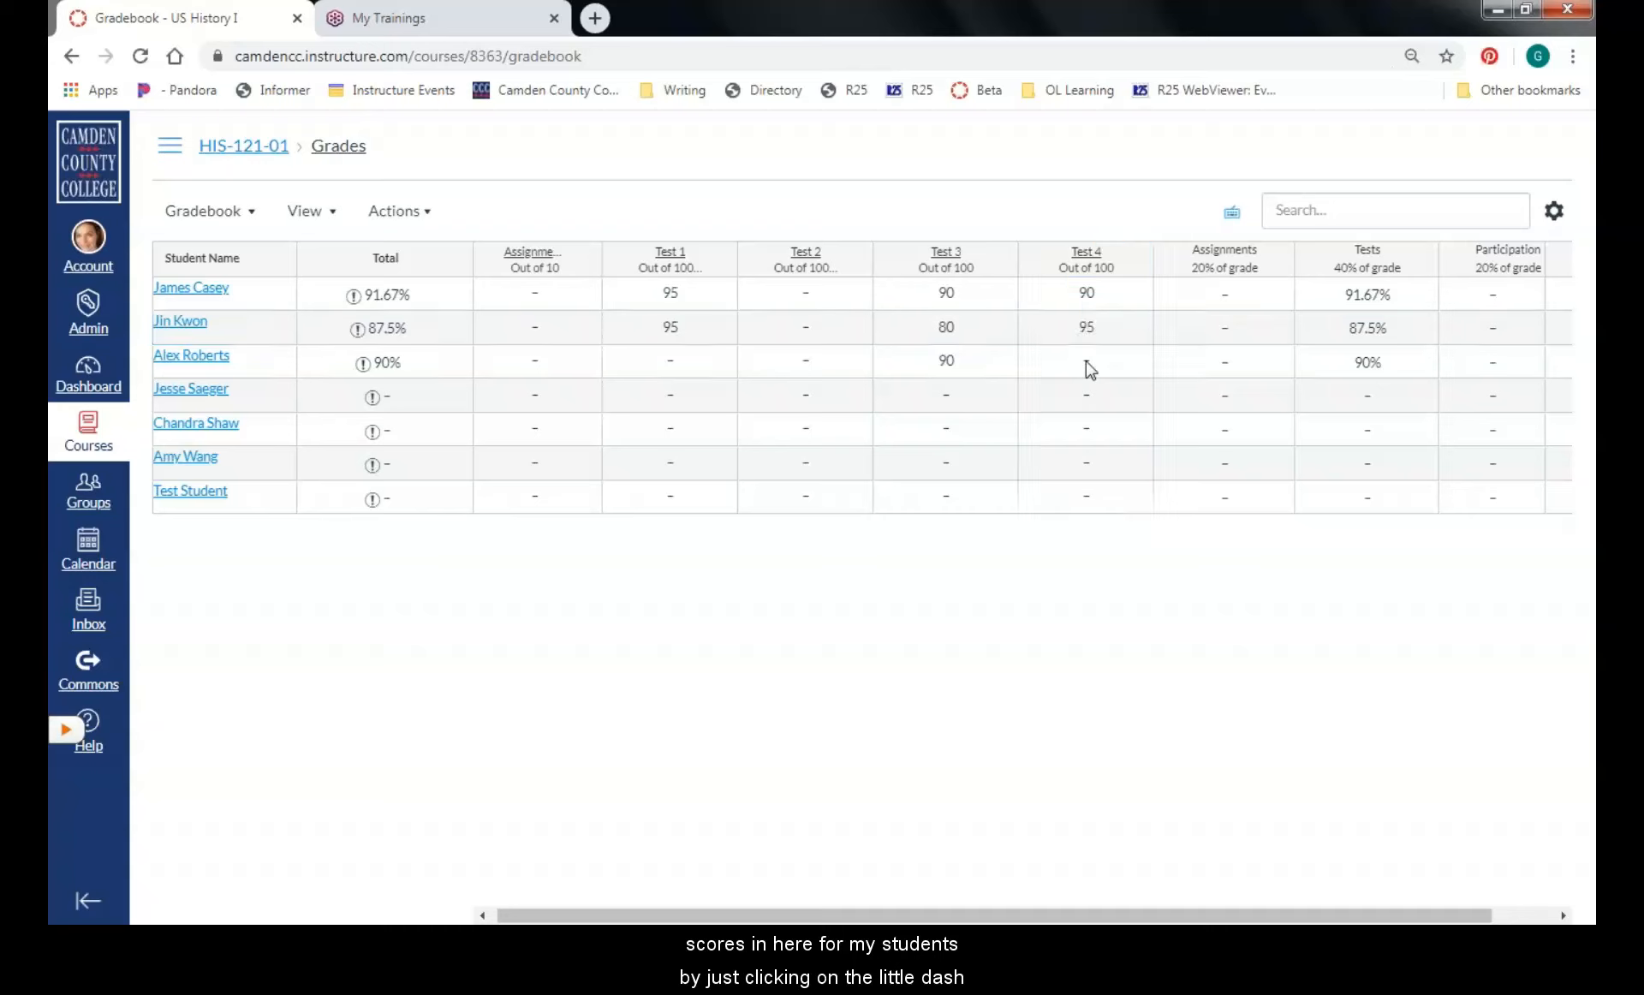
{"action": "left_click", "coordinate": [1076, 368]}
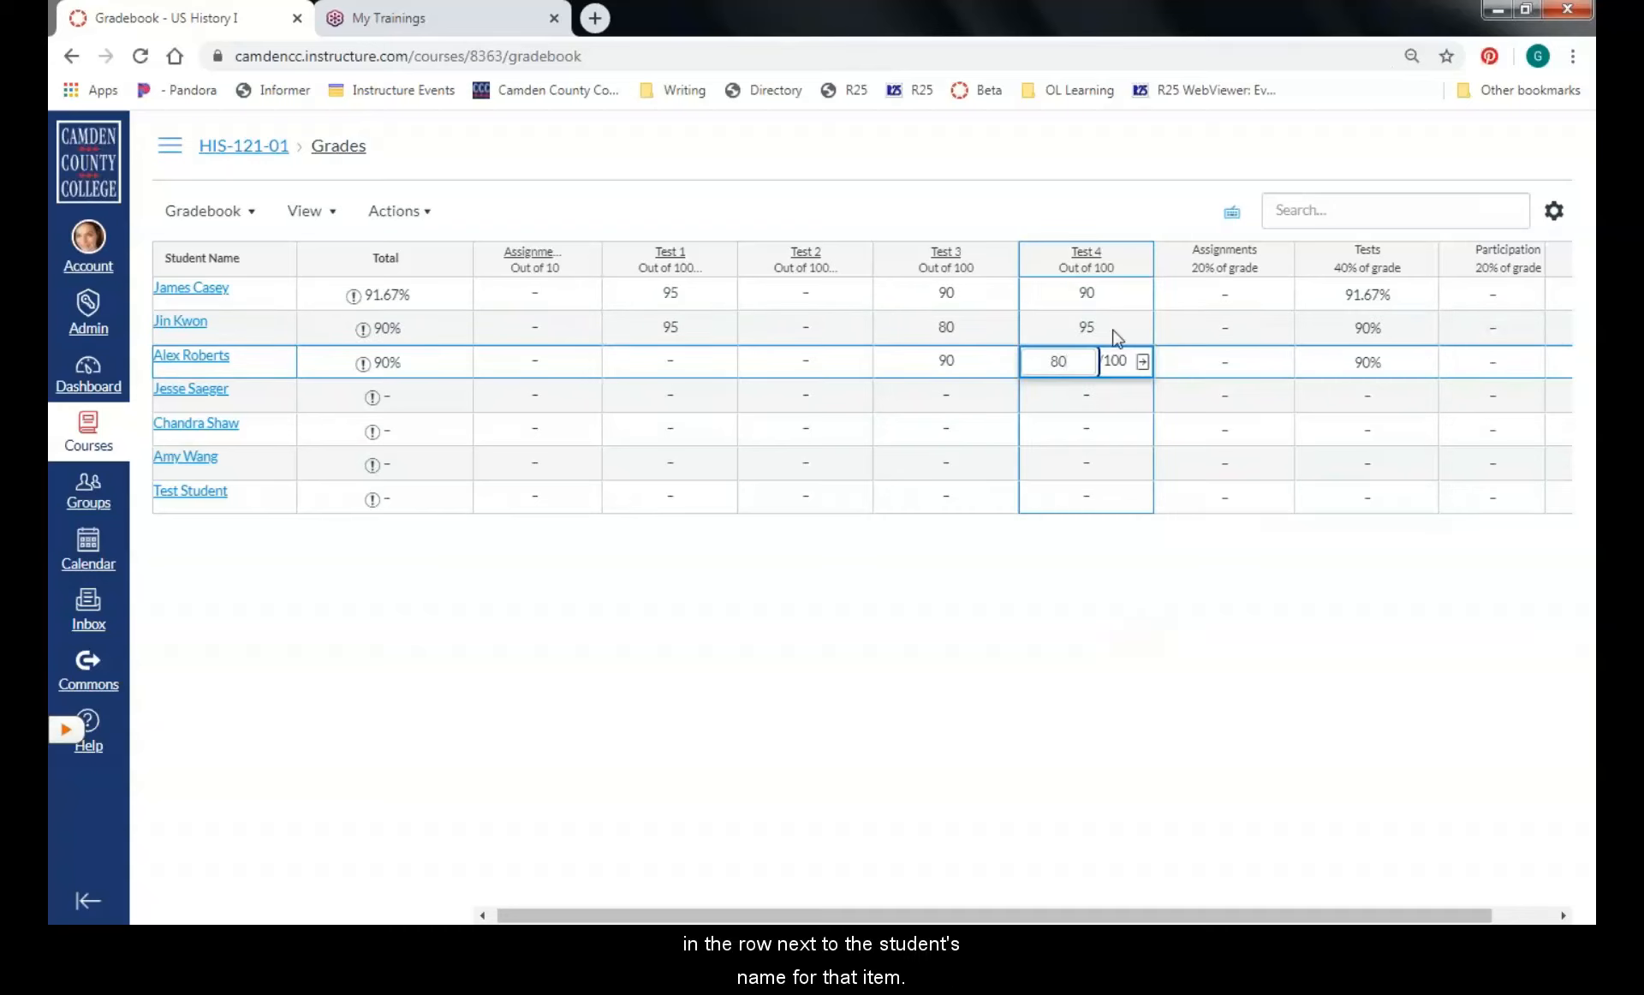
{"action": "type", "text": "80"}
{"action": "left_click", "coordinate": [1097, 399]}
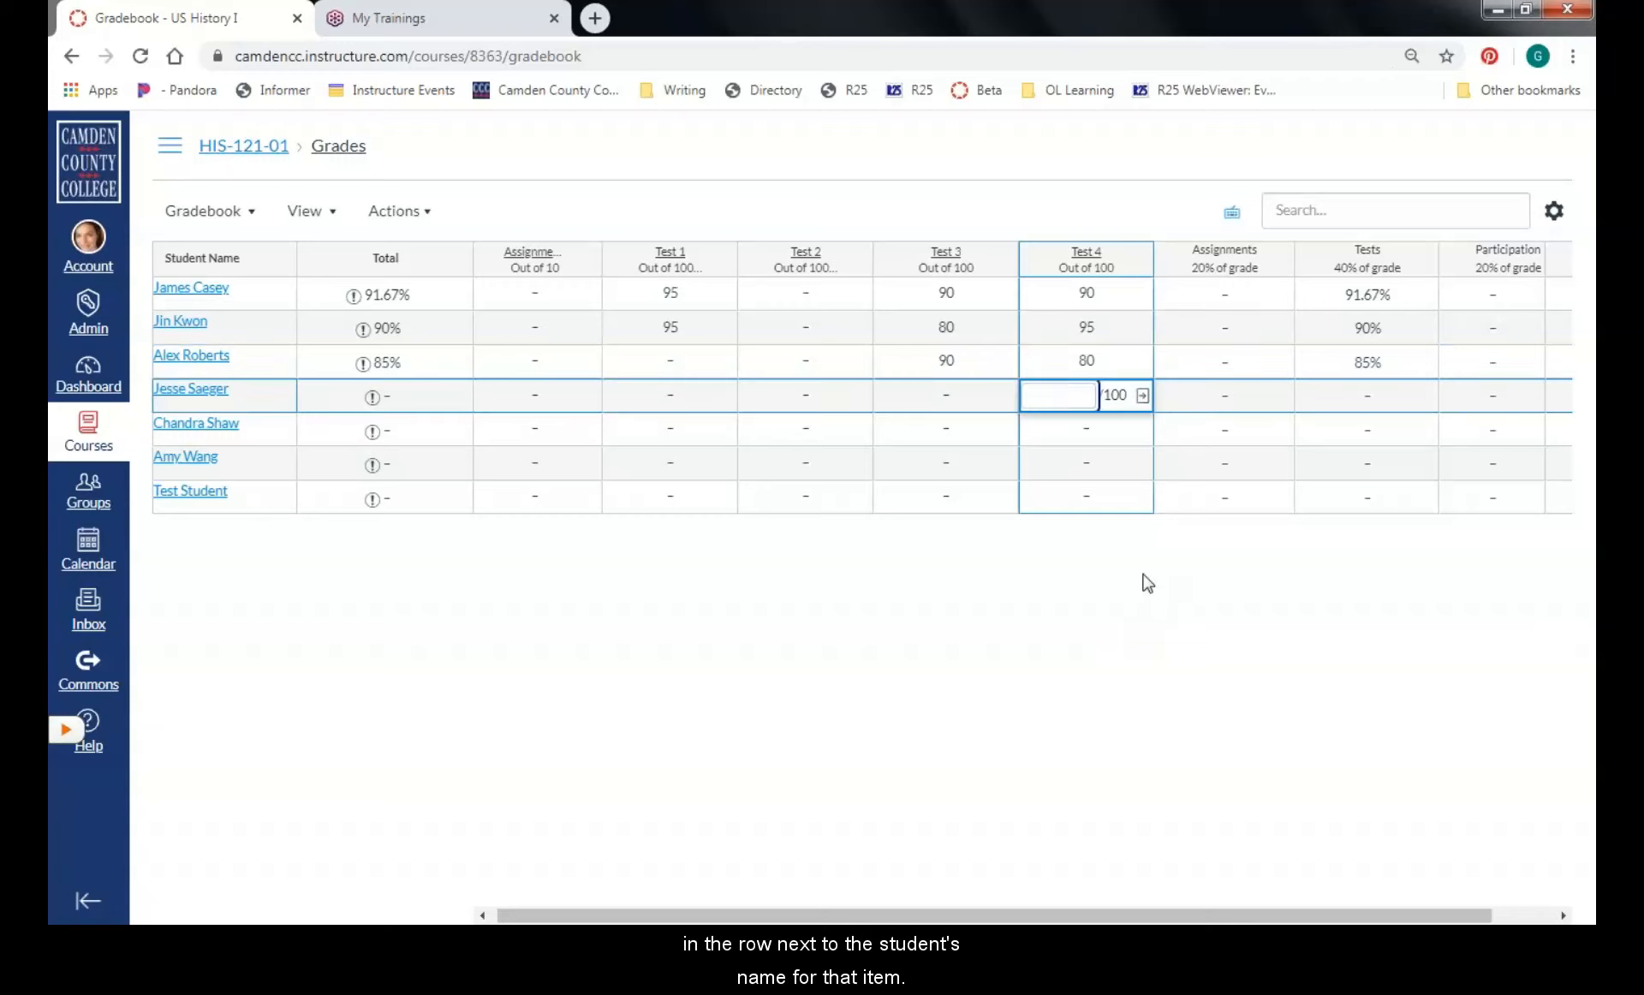
{"action": "type", "text": "95"}
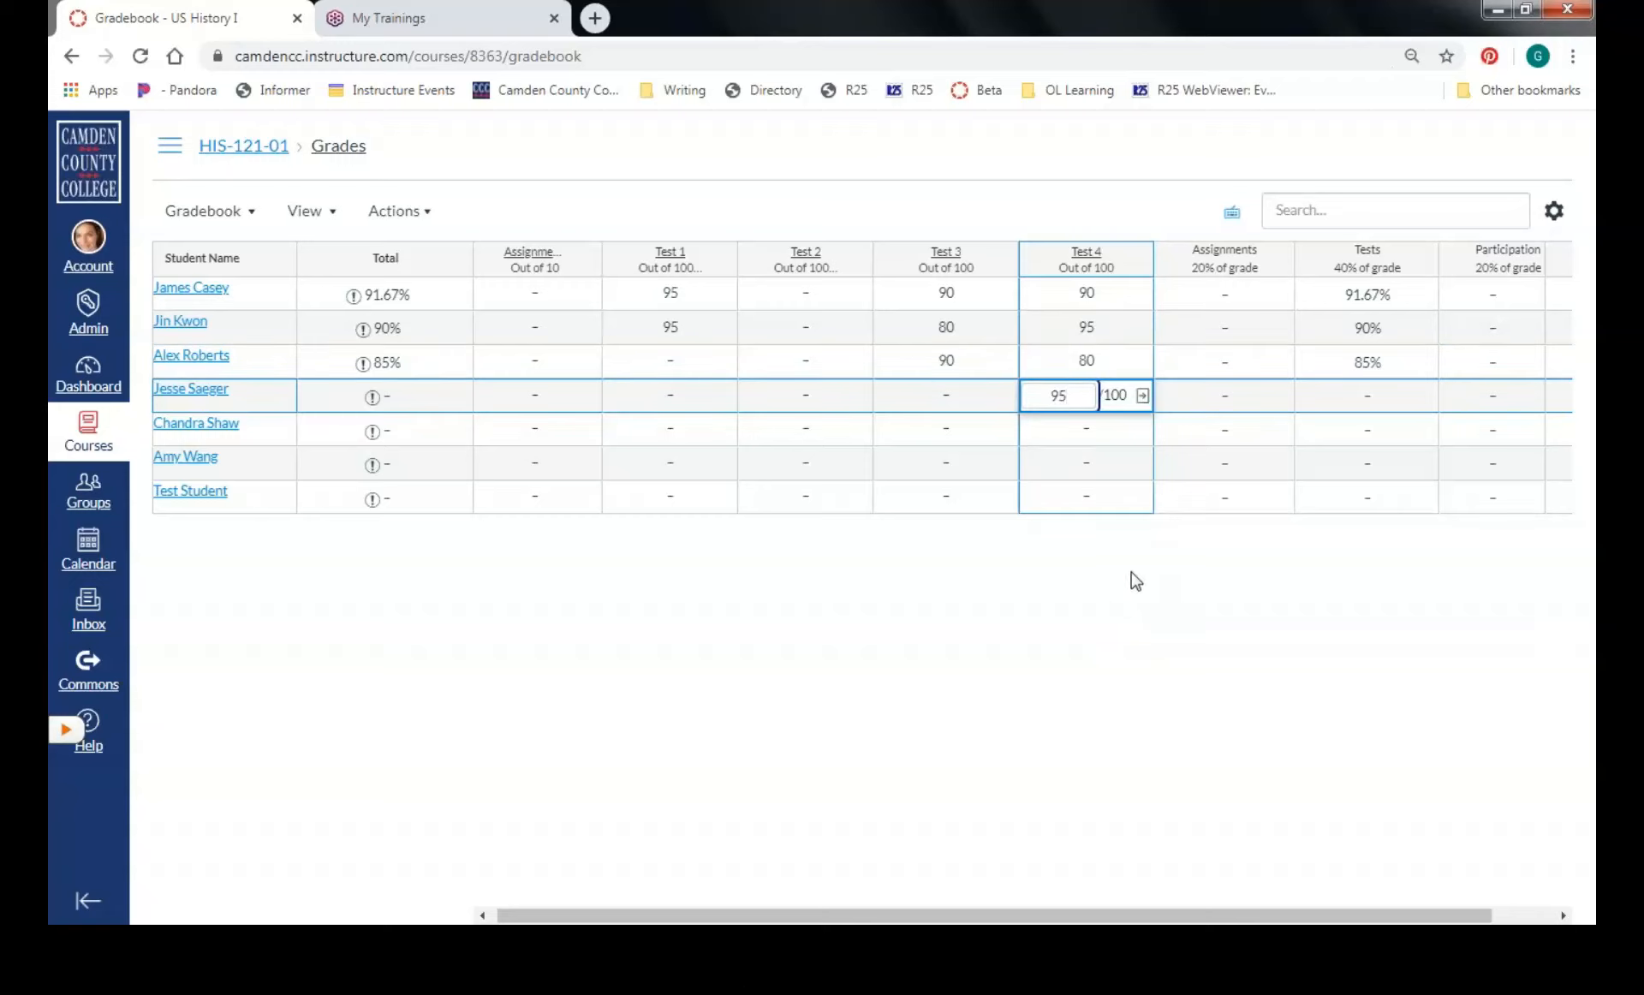
{"action": "key", "text": "Return"}
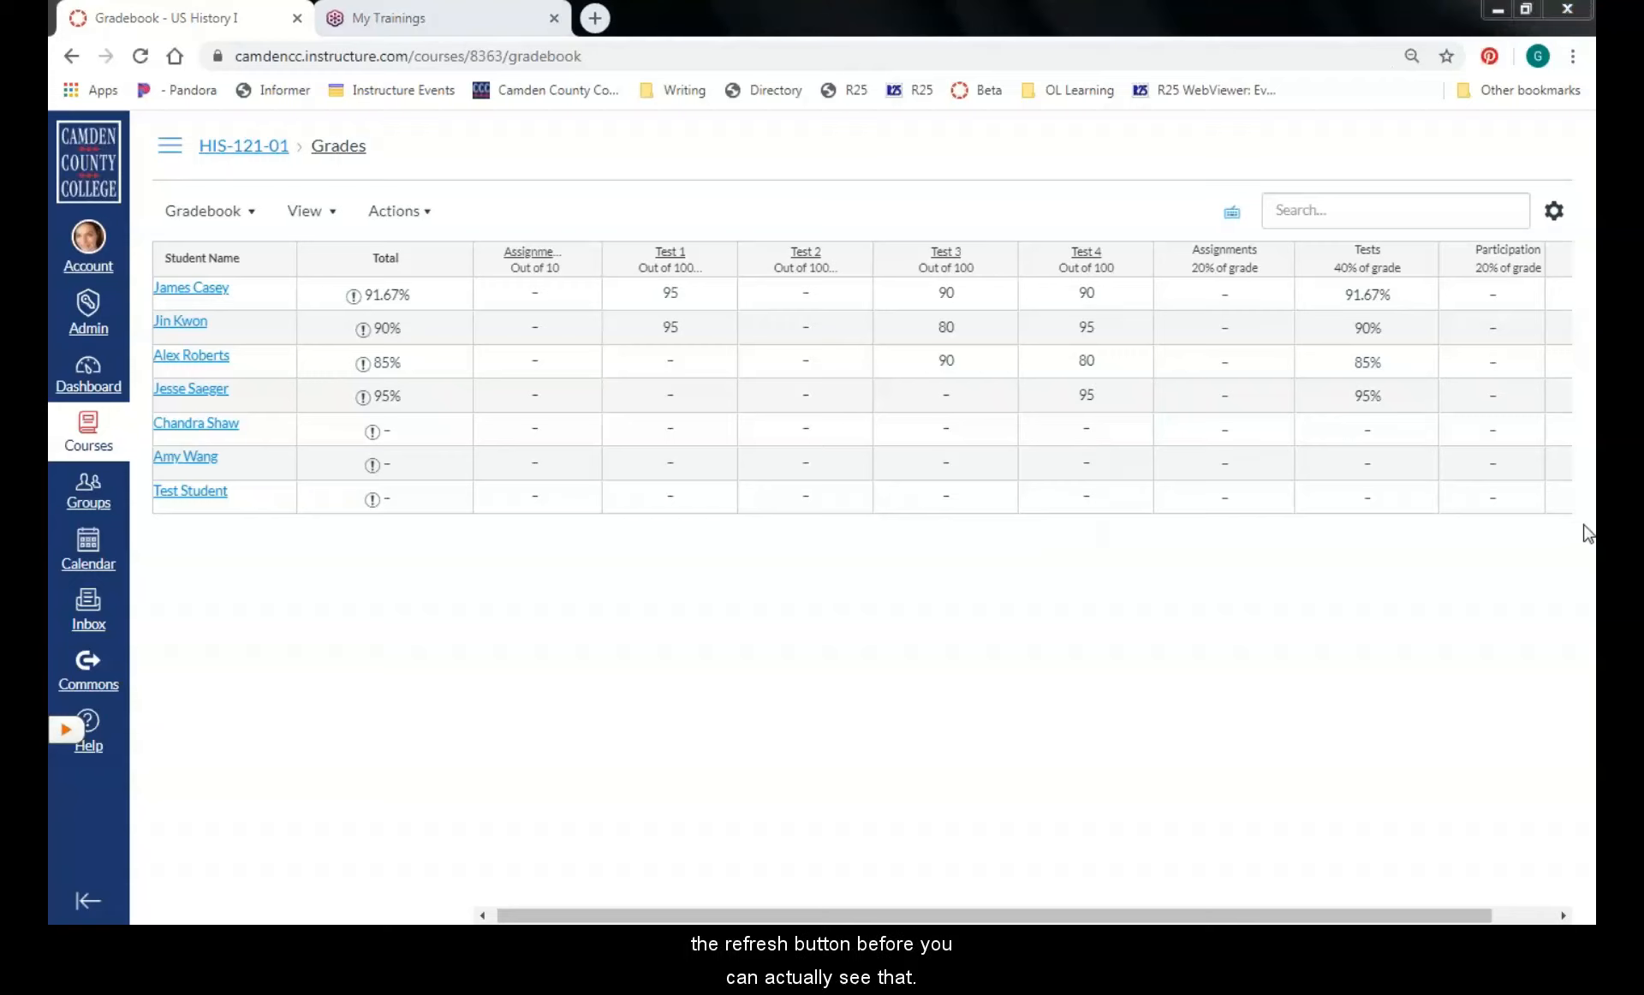
Open the grade details for the fourth student's Test 3 and enter a grade of 80 there
{"action": "left_click", "coordinate": [947, 402]}
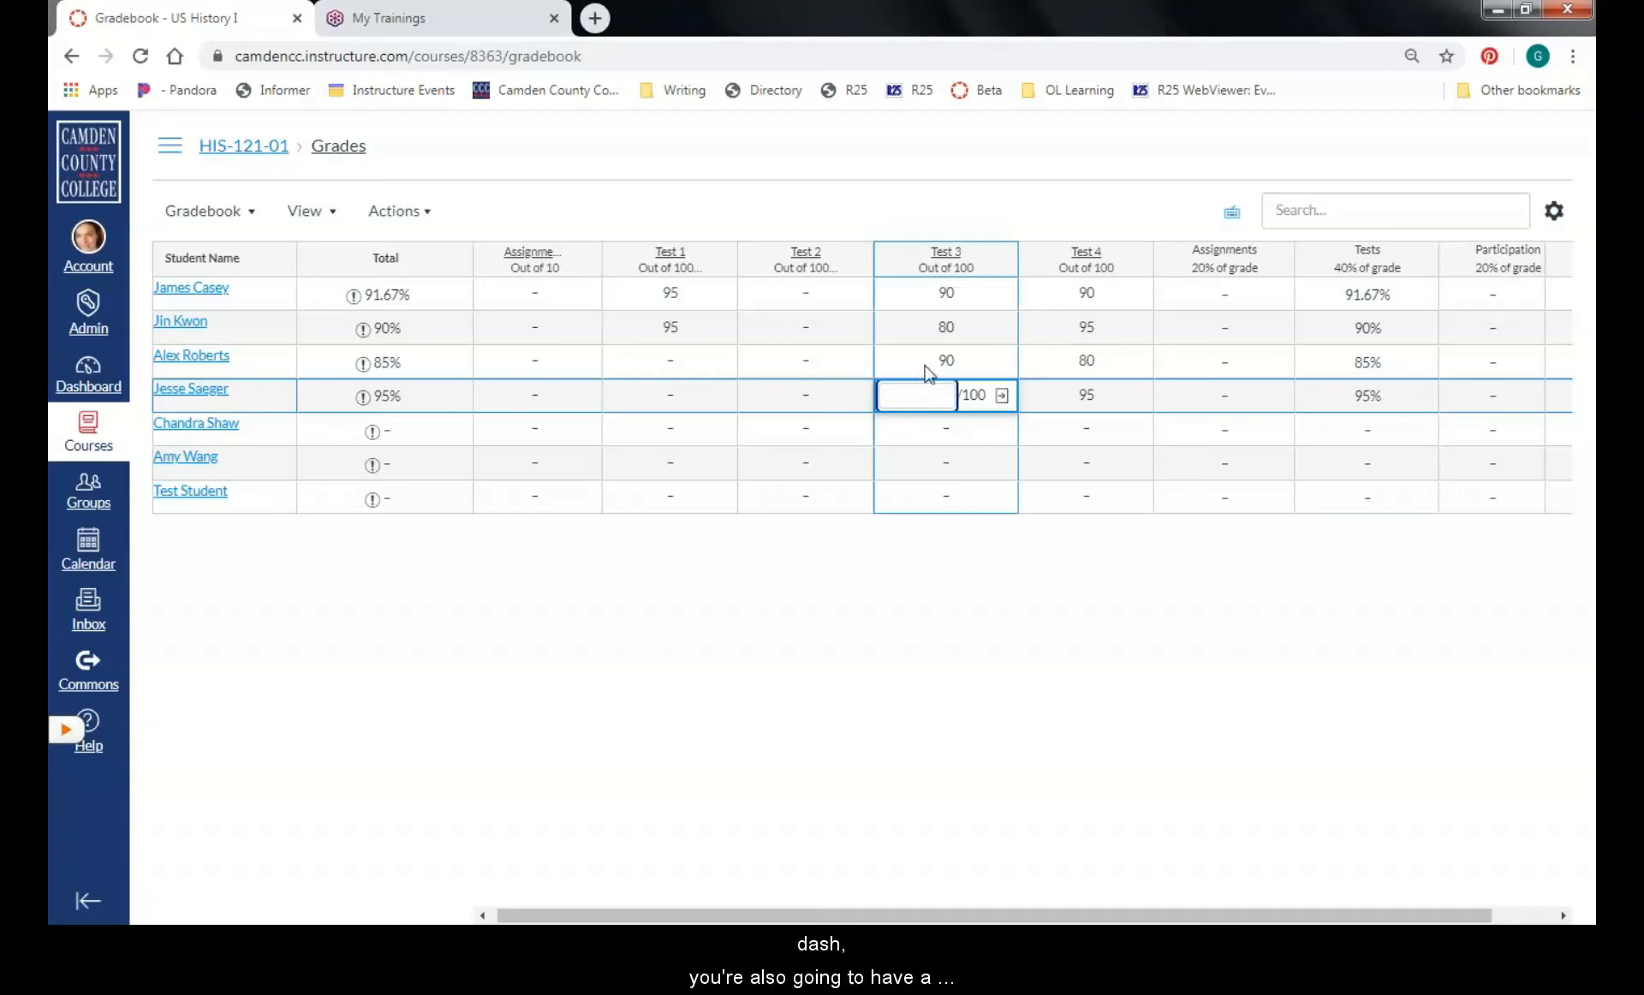
{"action": "left_click", "coordinate": [1002, 395]}
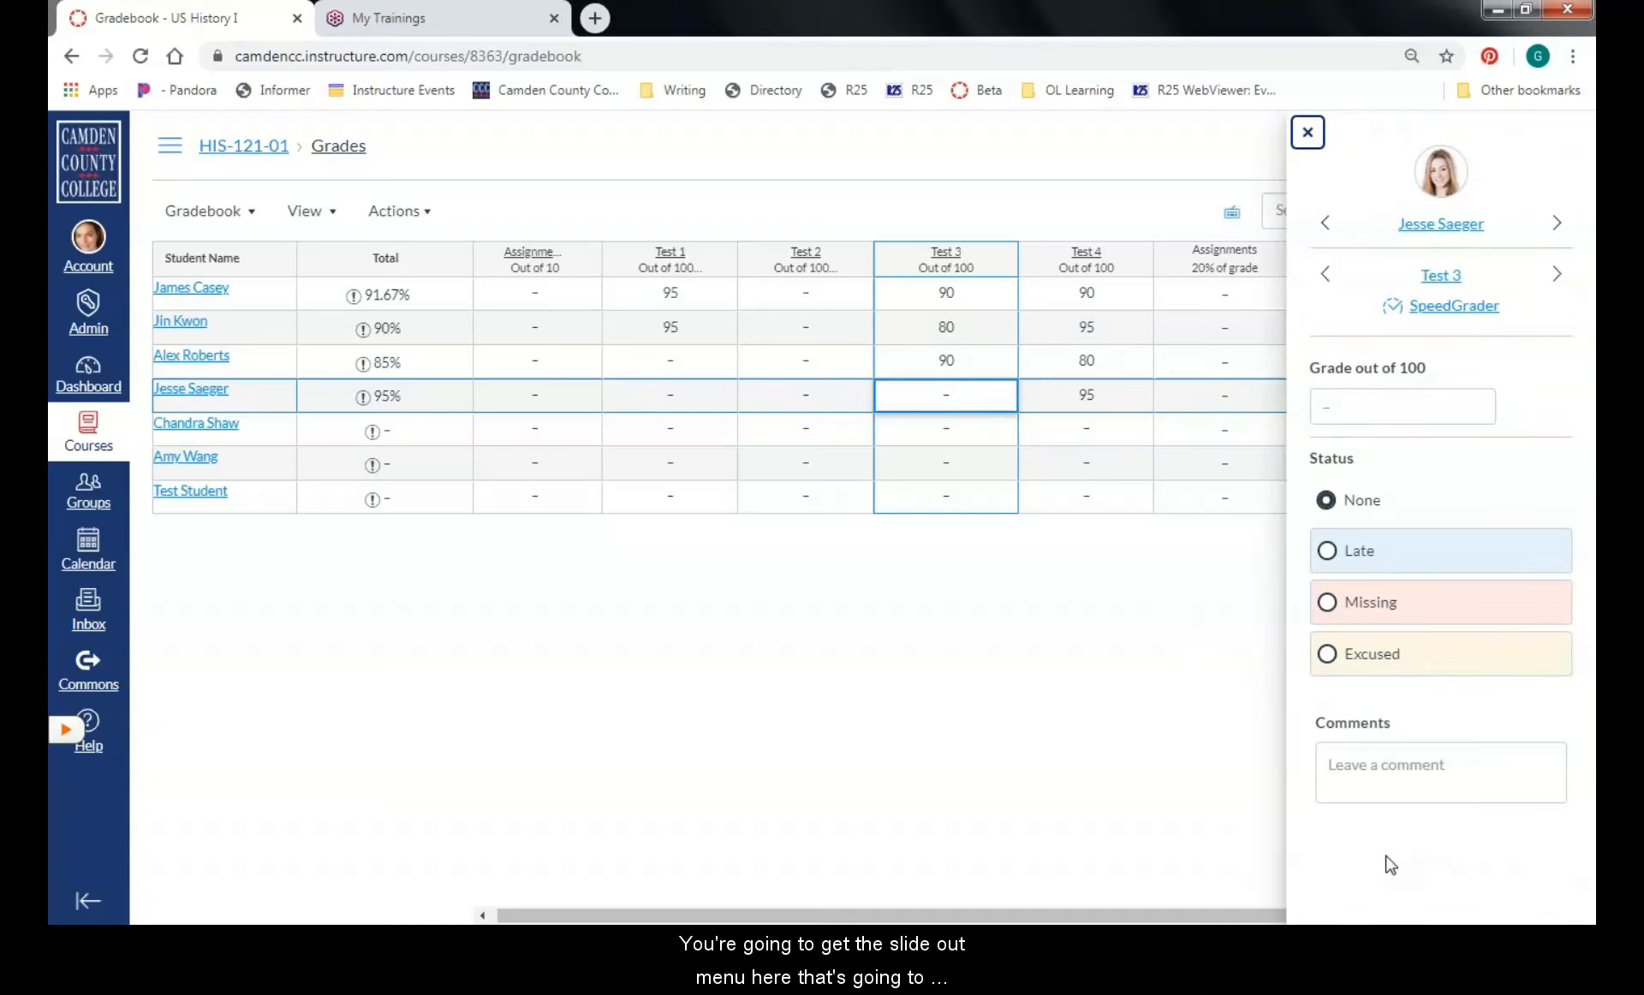
{"action": "left_click", "coordinate": [1338, 406]}
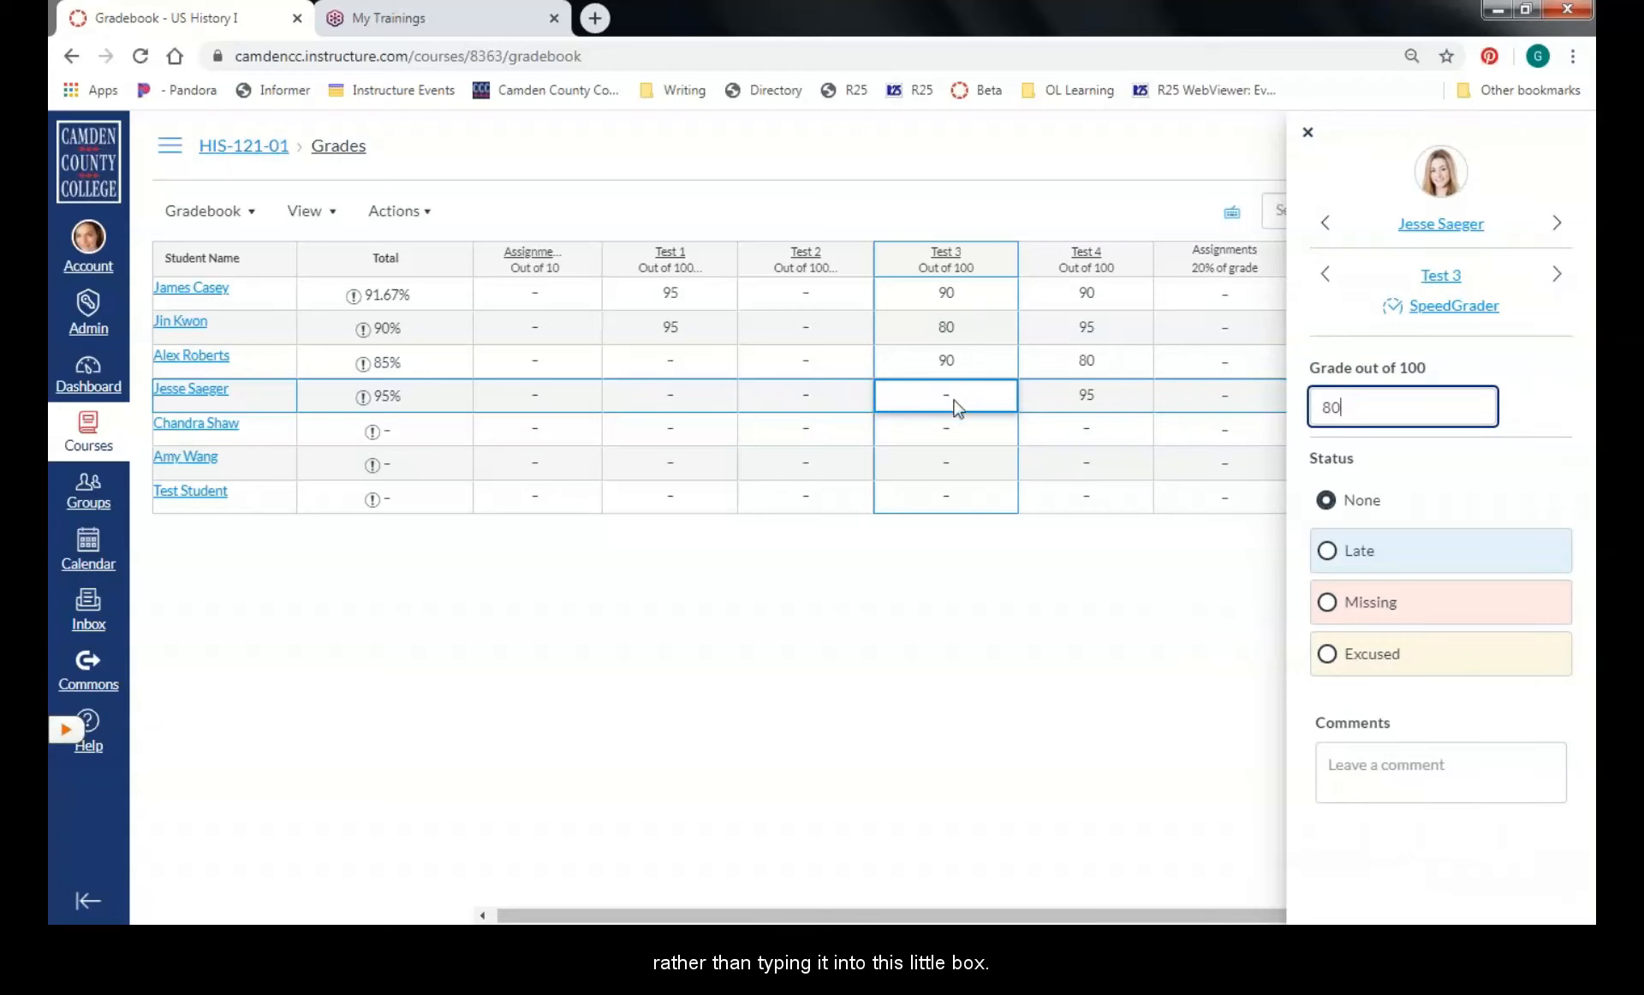
Mark the fourth student's Test 3 as late by 1 day
{"action": "left_click", "coordinate": [1327, 552]}
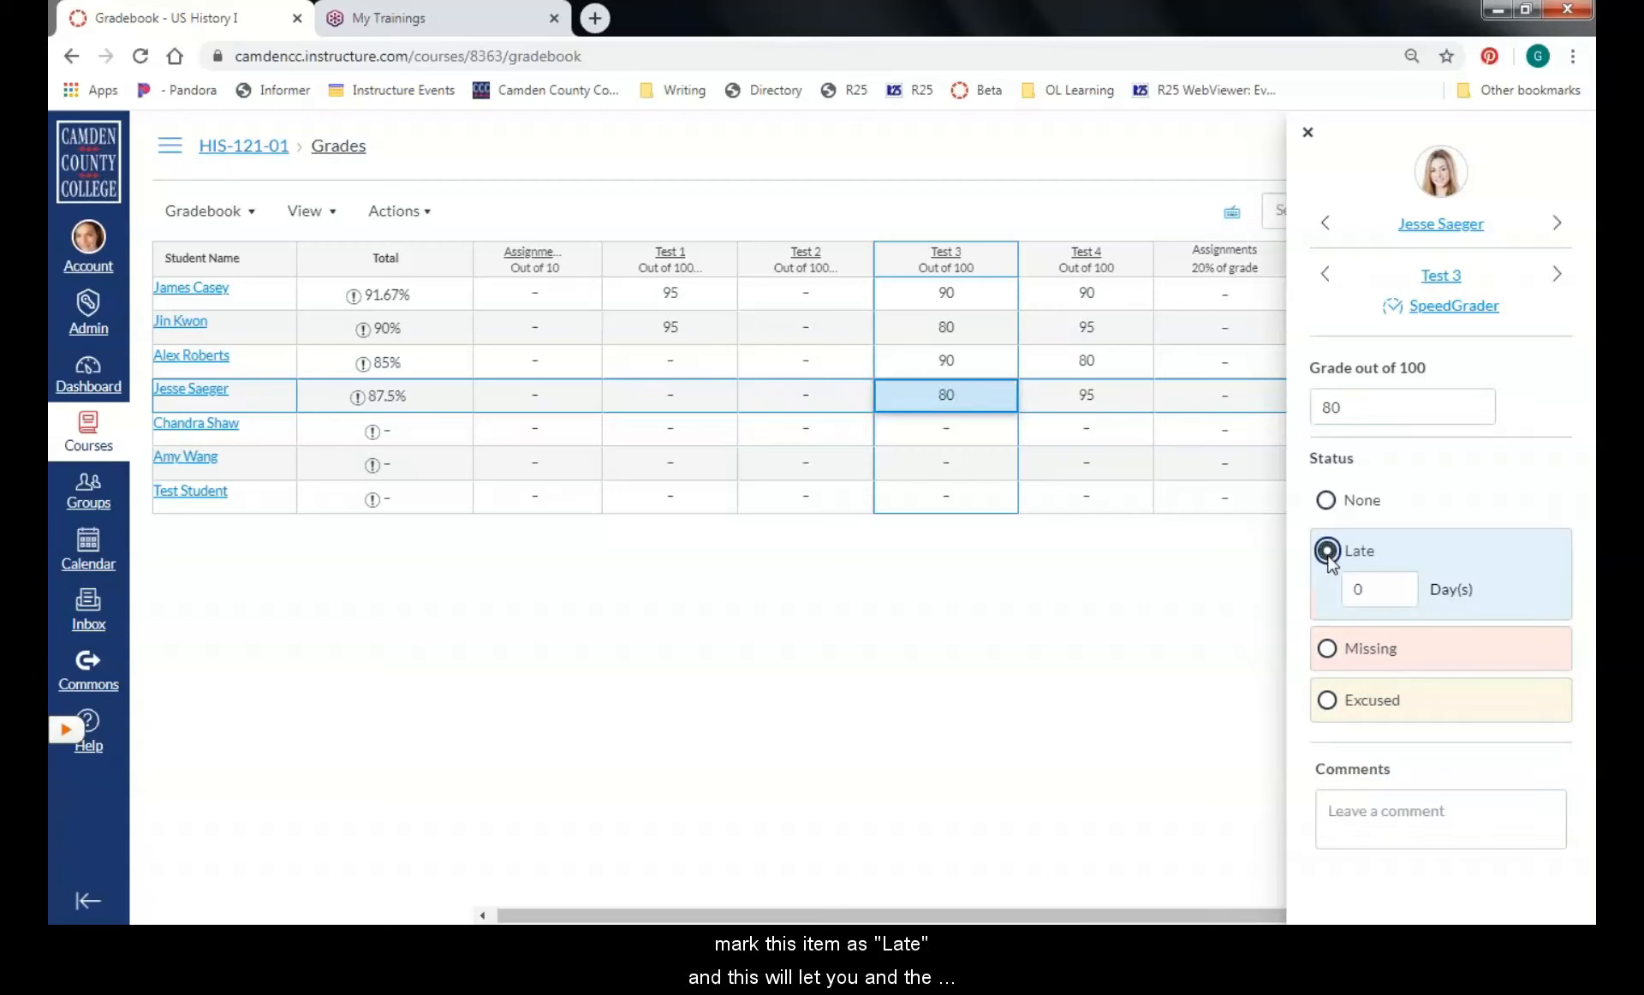
{"action": "left_click", "coordinate": [1370, 588]}
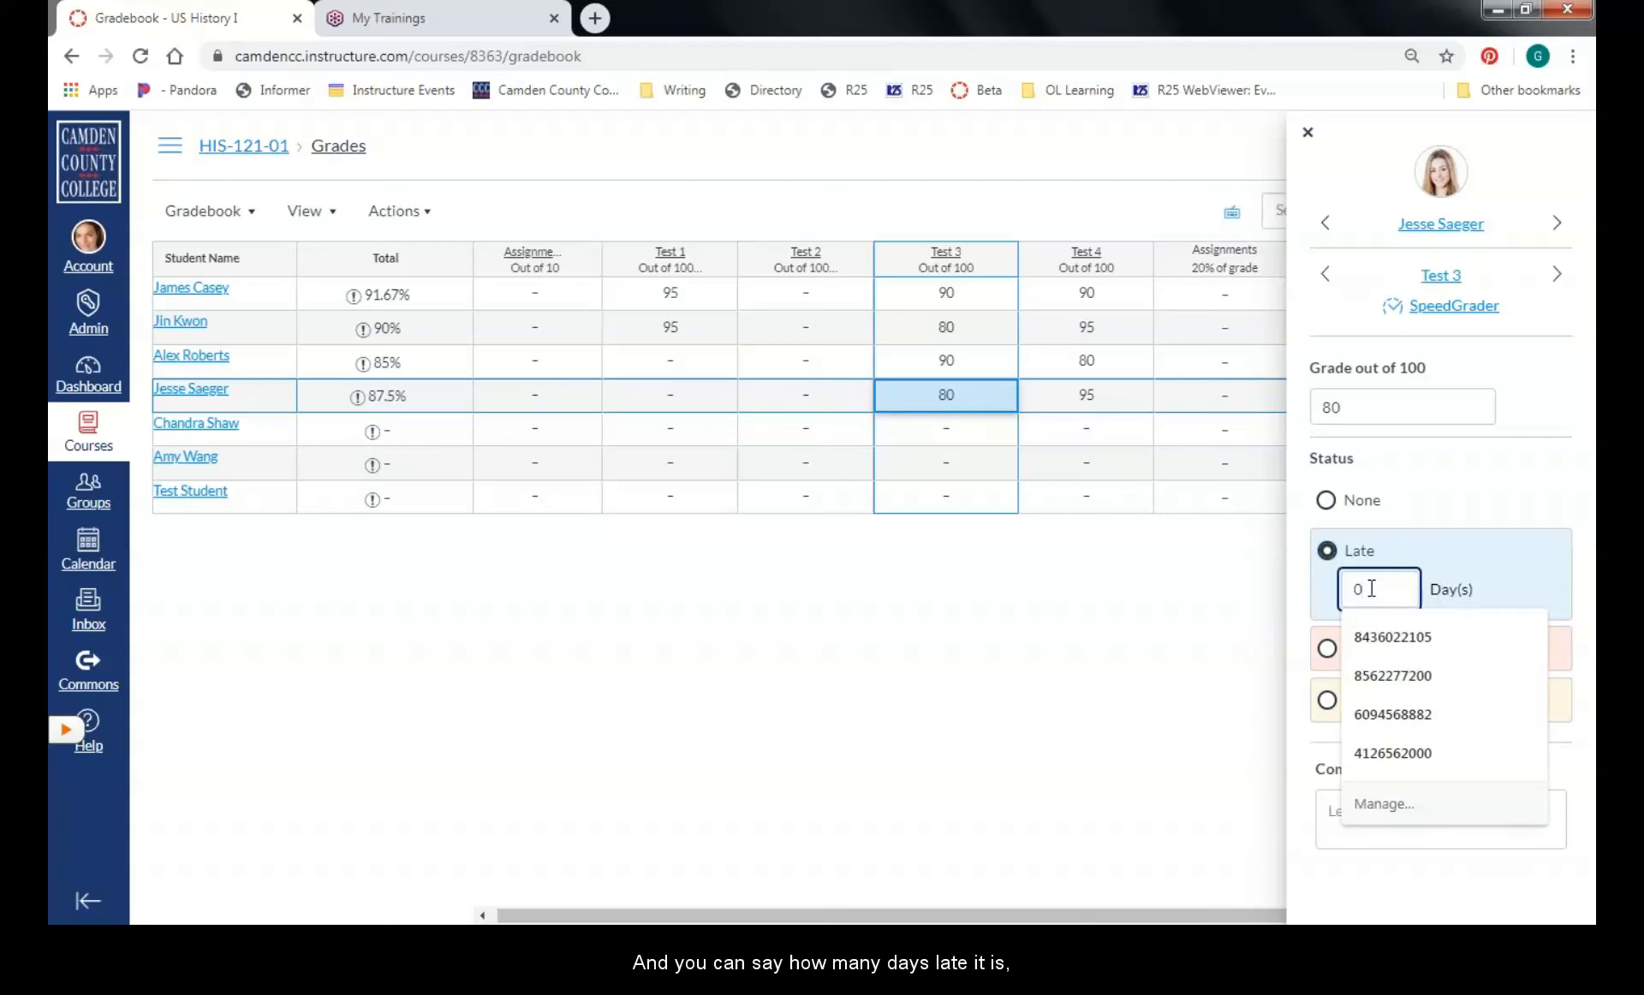
{"action": "key", "text": "BackSpace"}
{"action": "left_click", "coordinate": [1438, 517]}
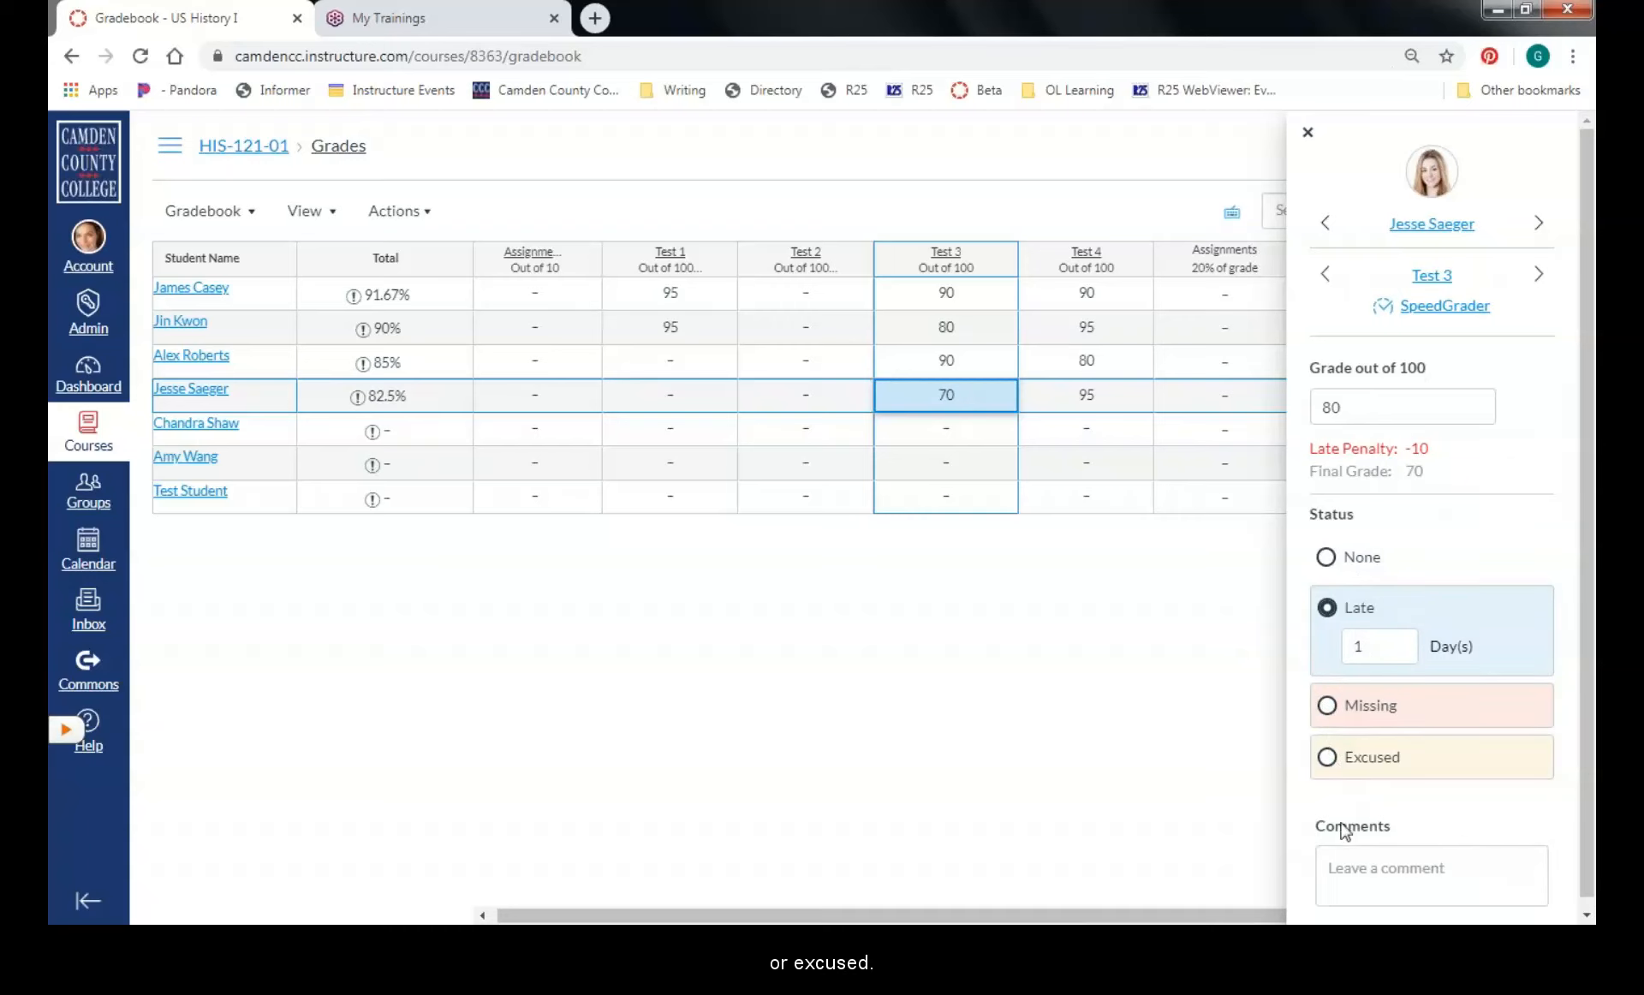
View the comment box in the fourth student's Test 3 grade details, and return to the gradebook grid without adding a comment
{"action": "scroll", "coordinate": [1408, 855], "scroll_direction": "down", "scroll_amount": 1}
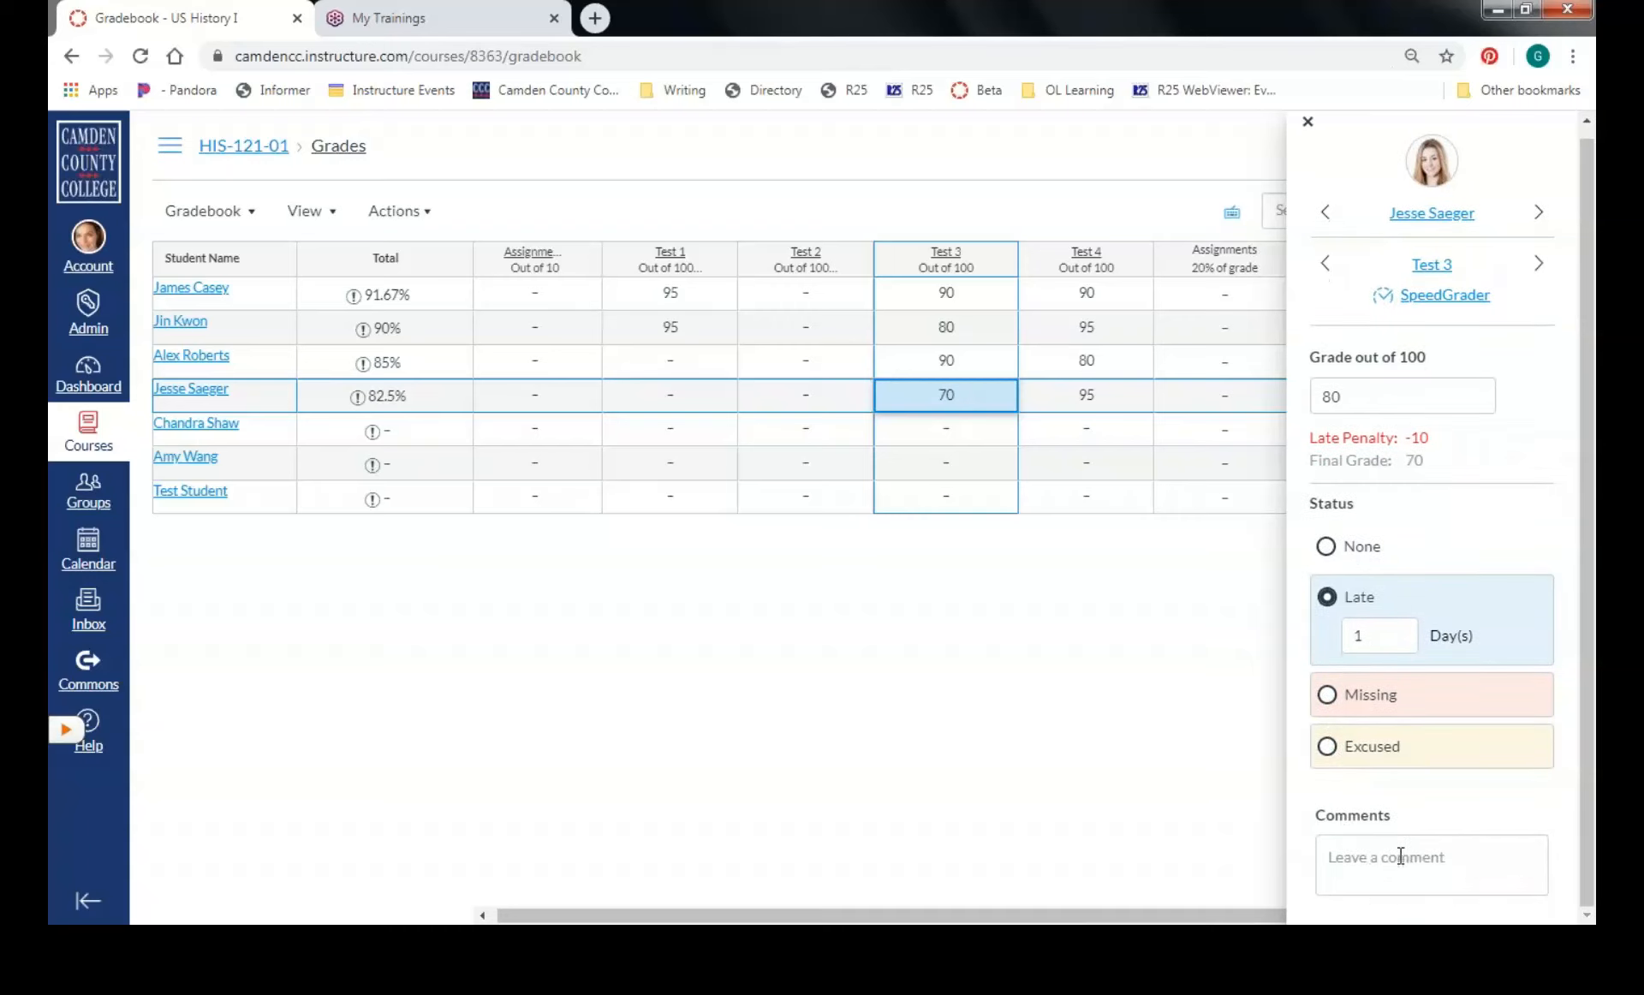
{"action": "left_click", "coordinate": [1336, 859]}
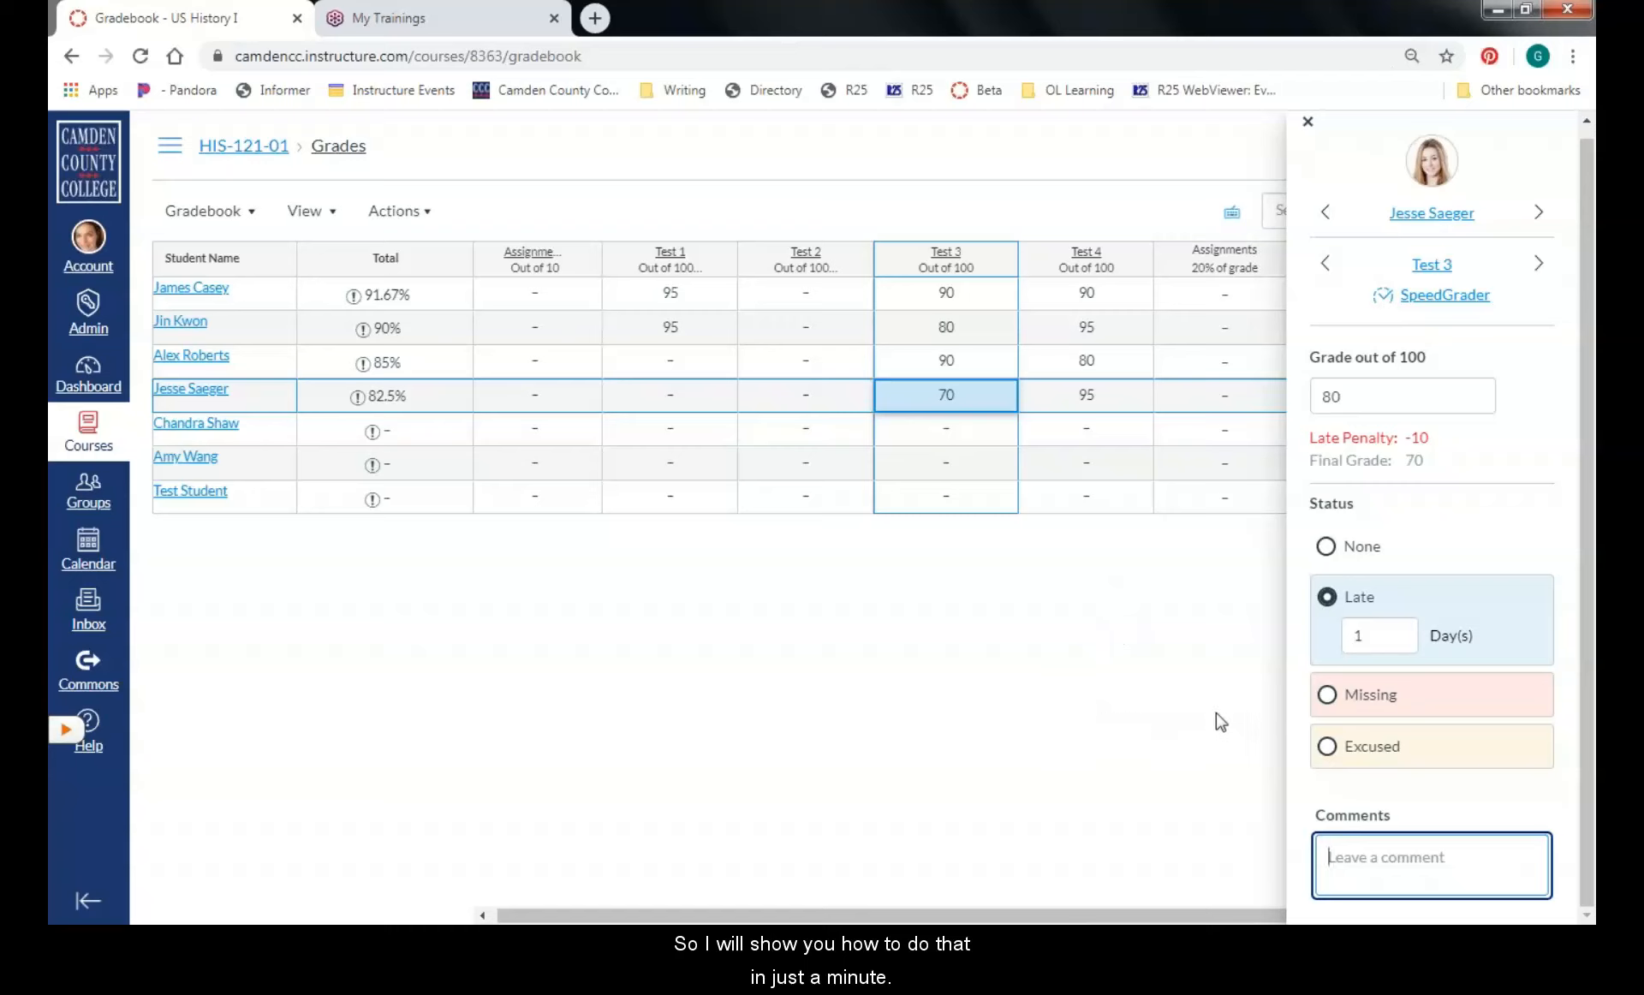
{"action": "left_click", "coordinate": [933, 406]}
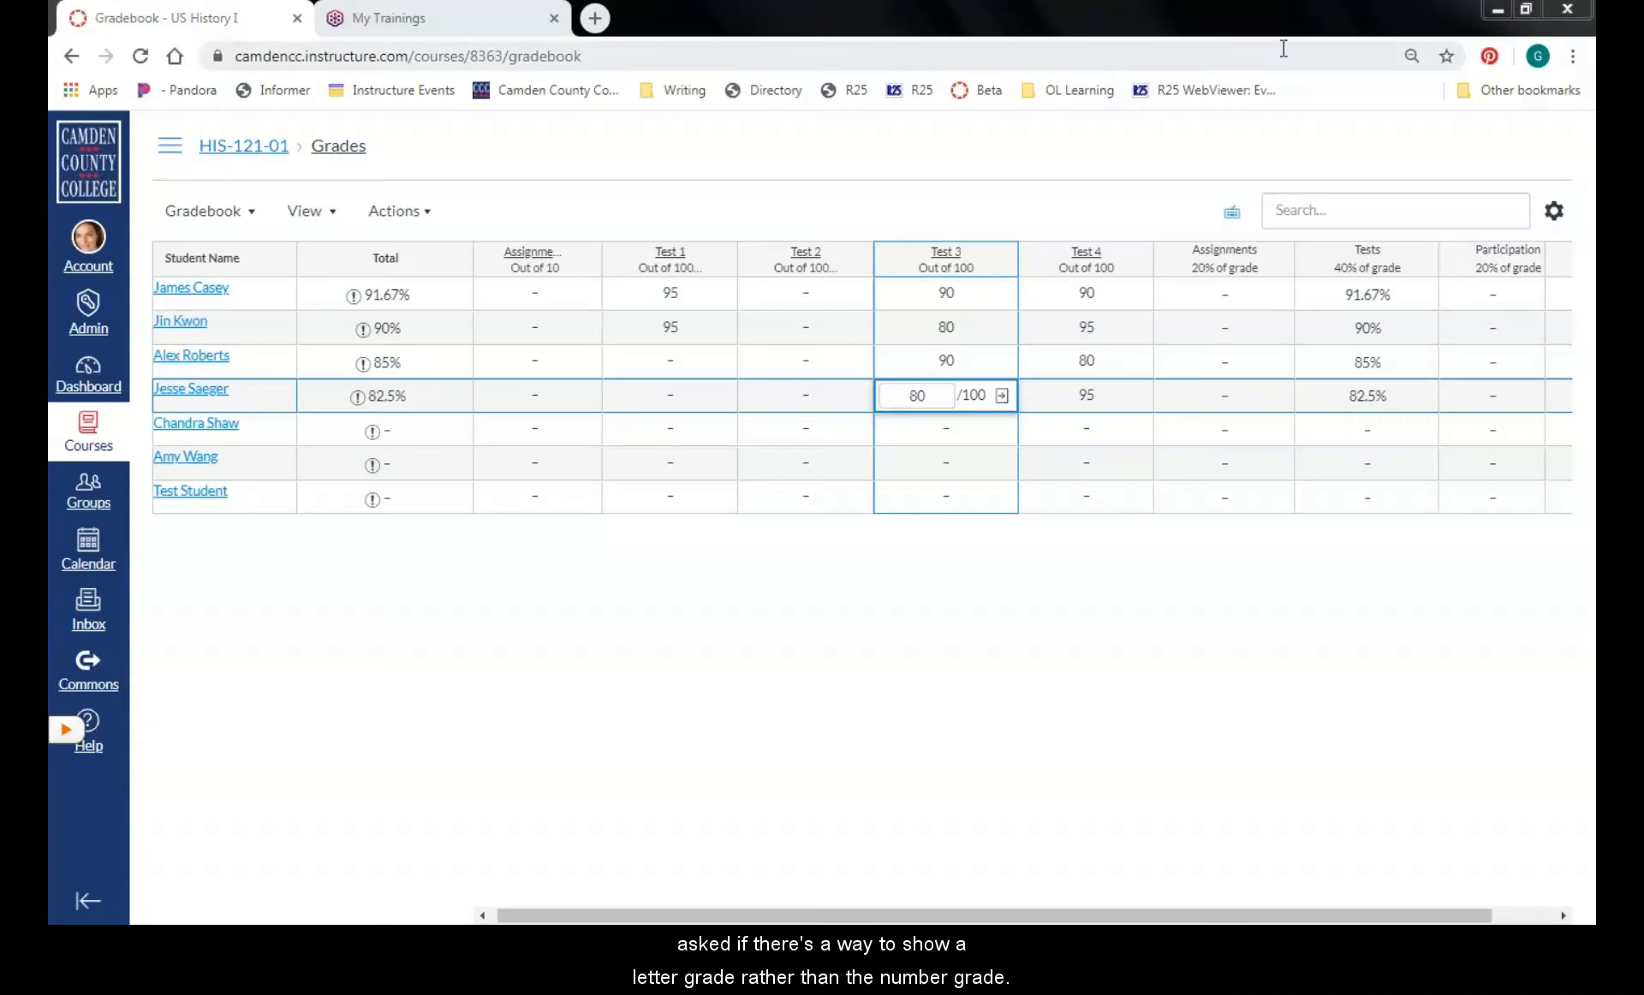
{"action": "left_click", "coordinate": [809, 471]}
Open Assignment 1 for editing from the course's assignment list
{"action": "left_click", "coordinate": [169, 146]}
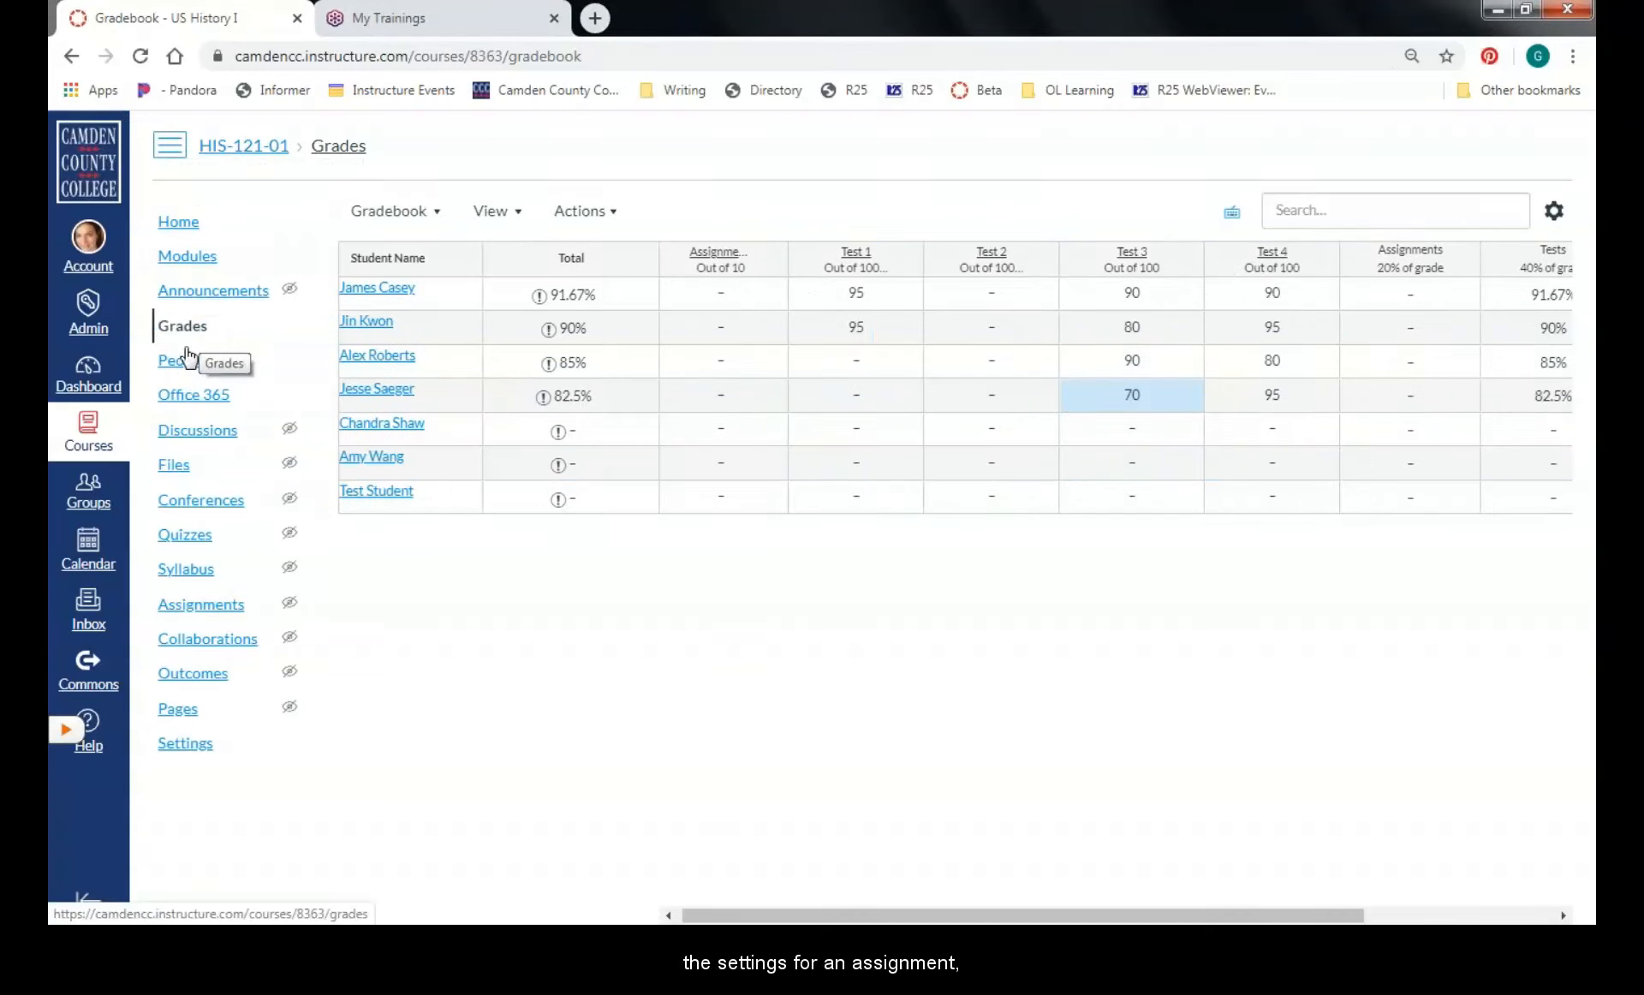
{"action": "left_click", "coordinate": [192, 610]}
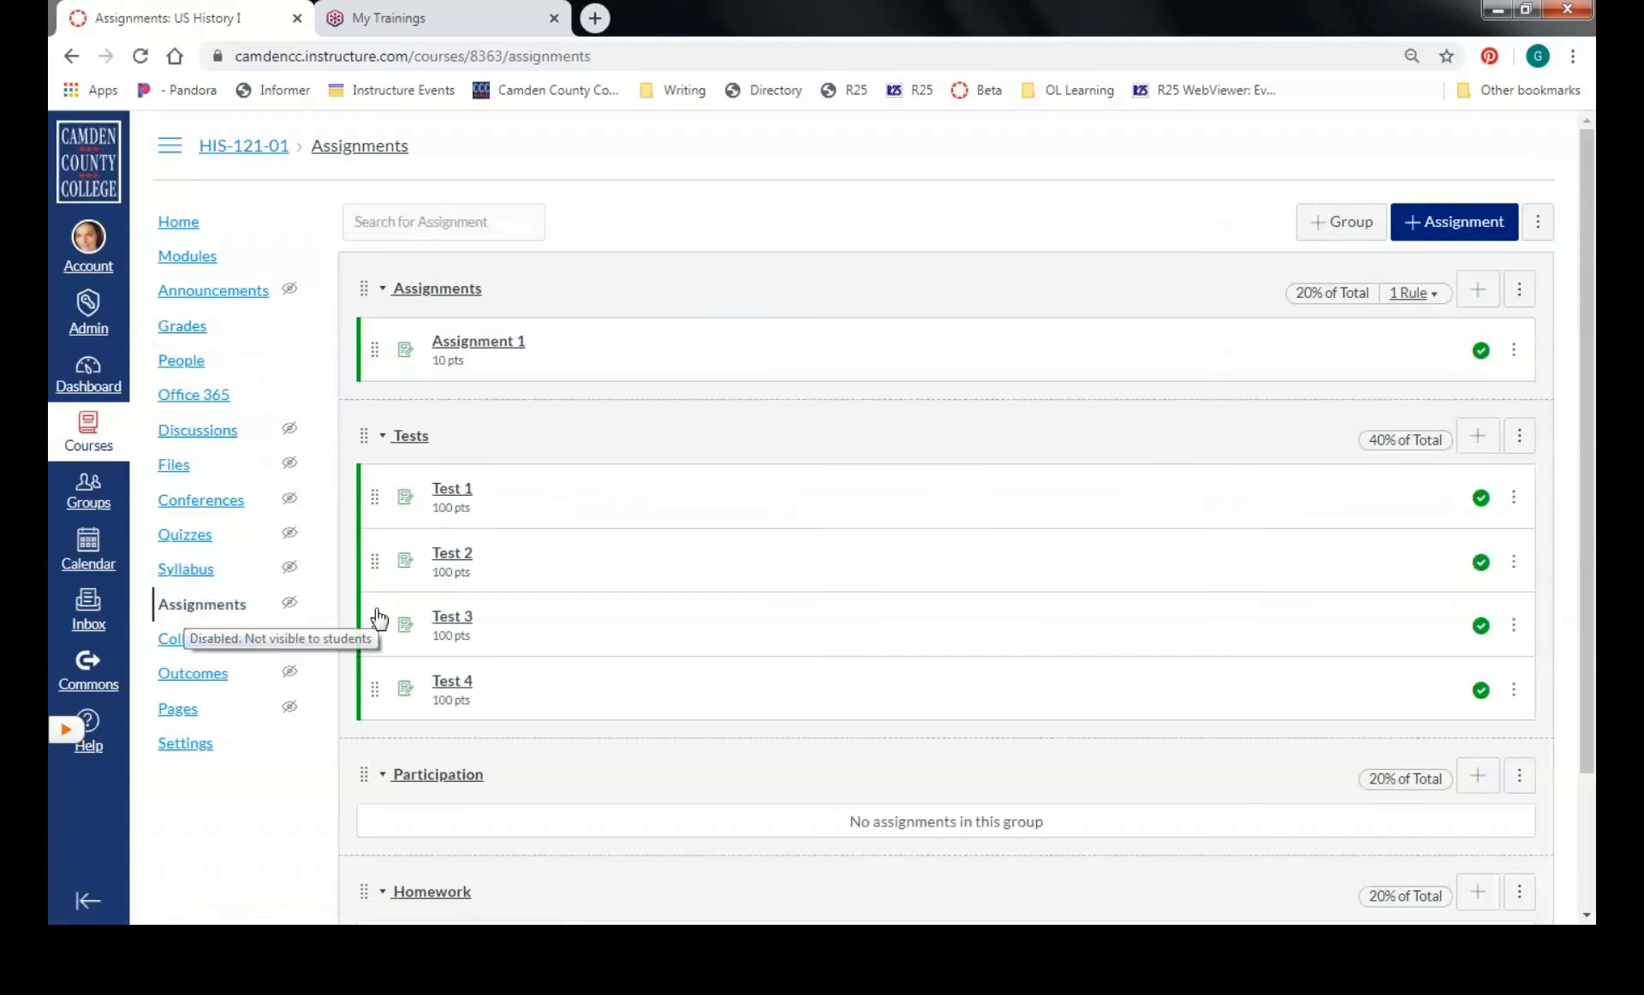
{"action": "left_click", "coordinate": [484, 342]}
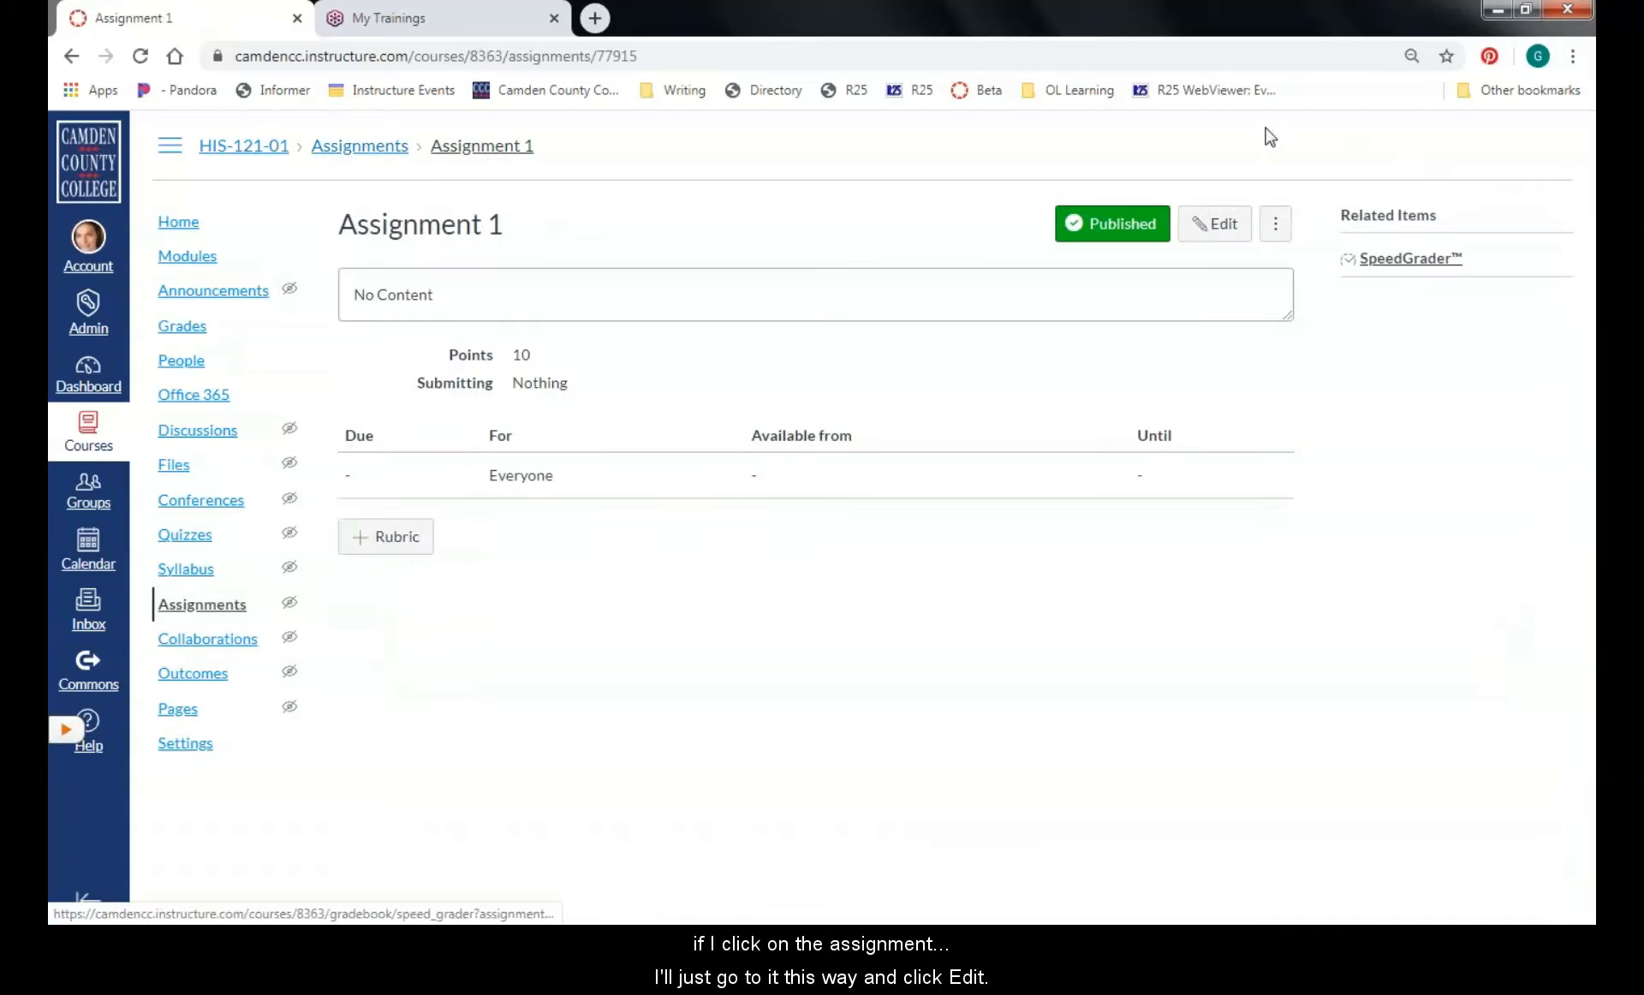
{"action": "left_click", "coordinate": [1222, 230]}
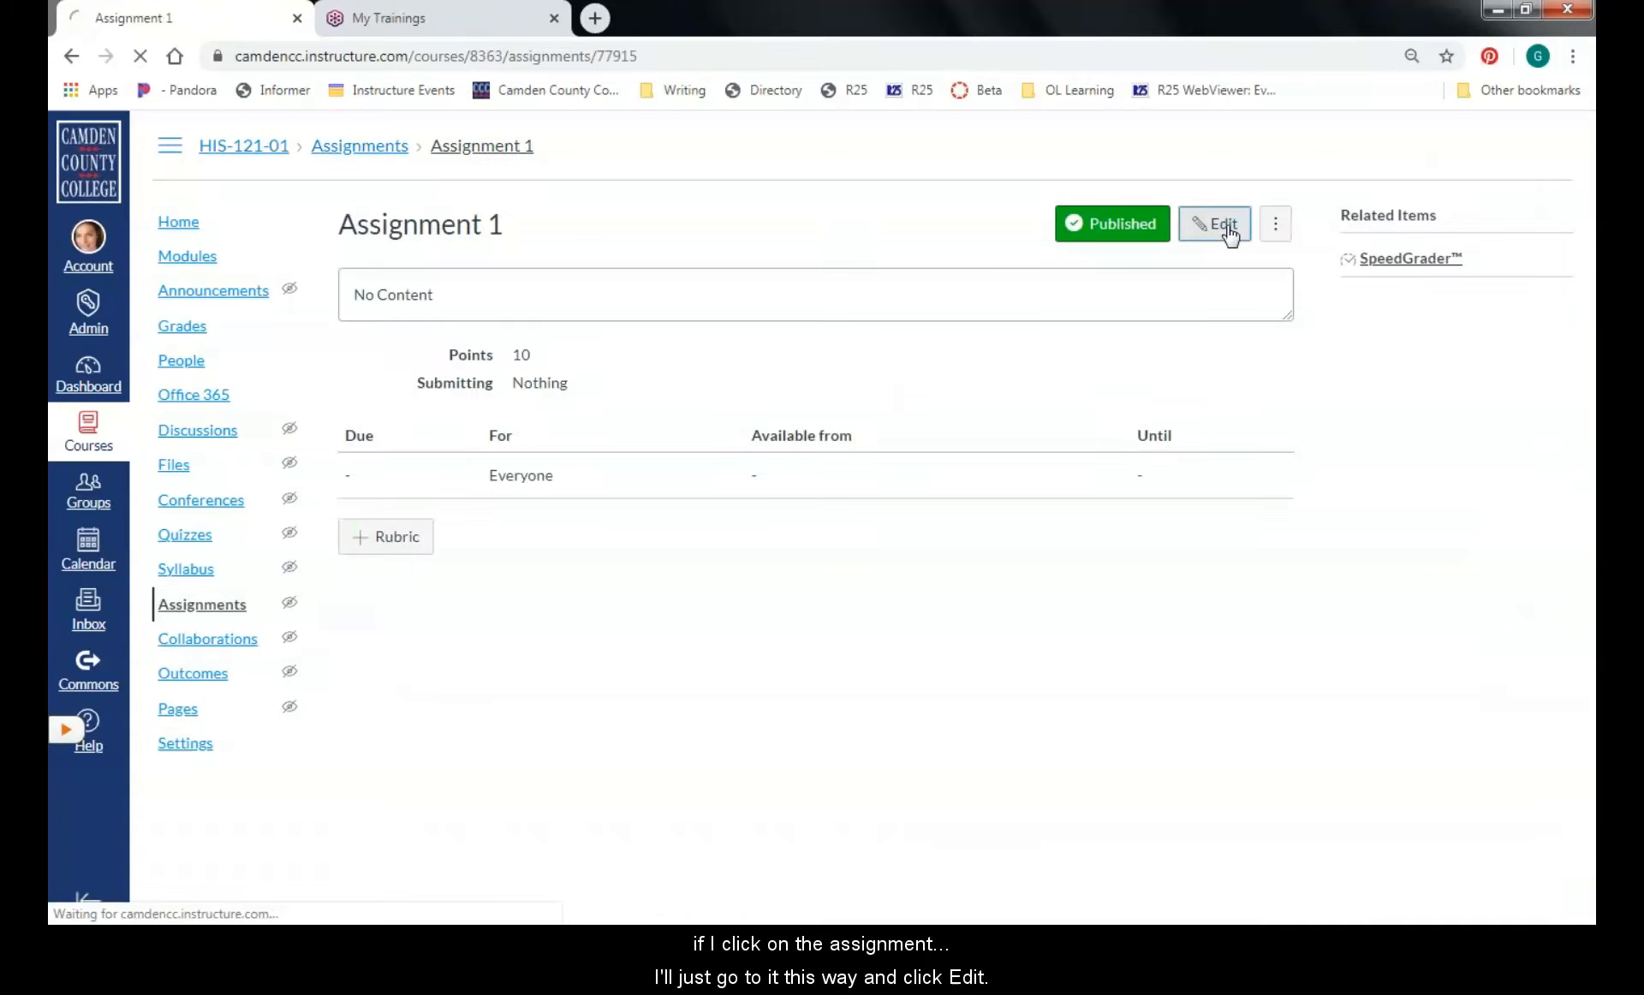
Set Assignment 1's grade display to Letter Grade
{"action": "scroll", "coordinate": [1014, 352], "scroll_direction": "down", "scroll_amount": 4}
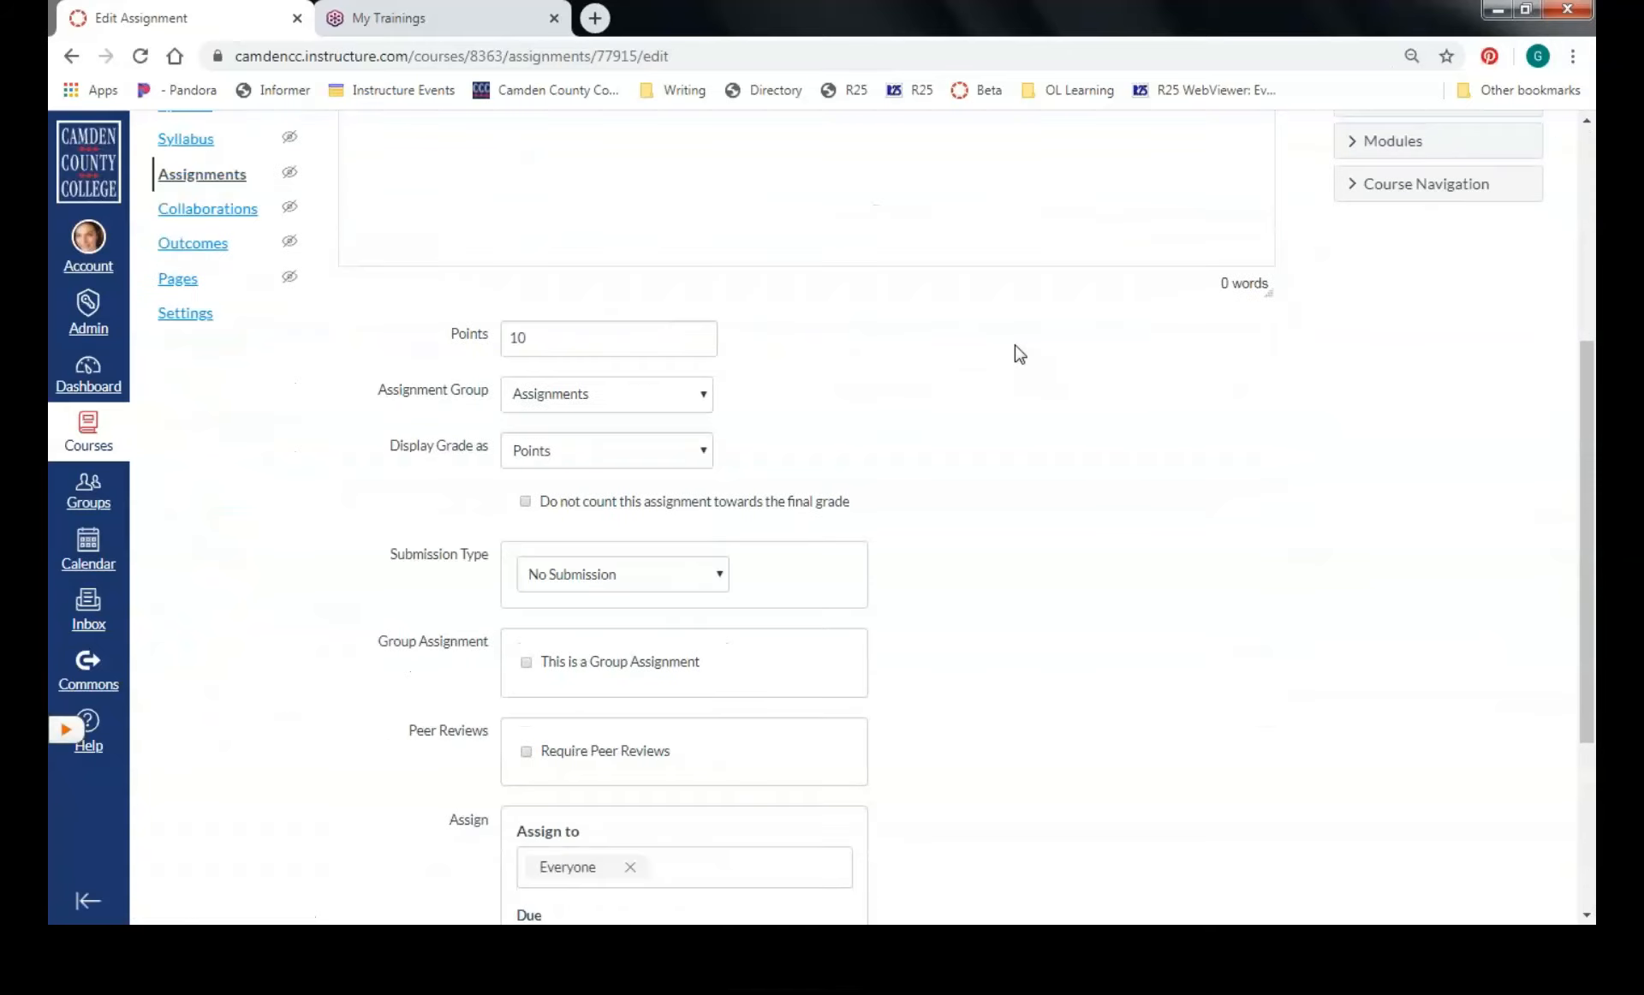
{"action": "left_click", "coordinate": [600, 451]}
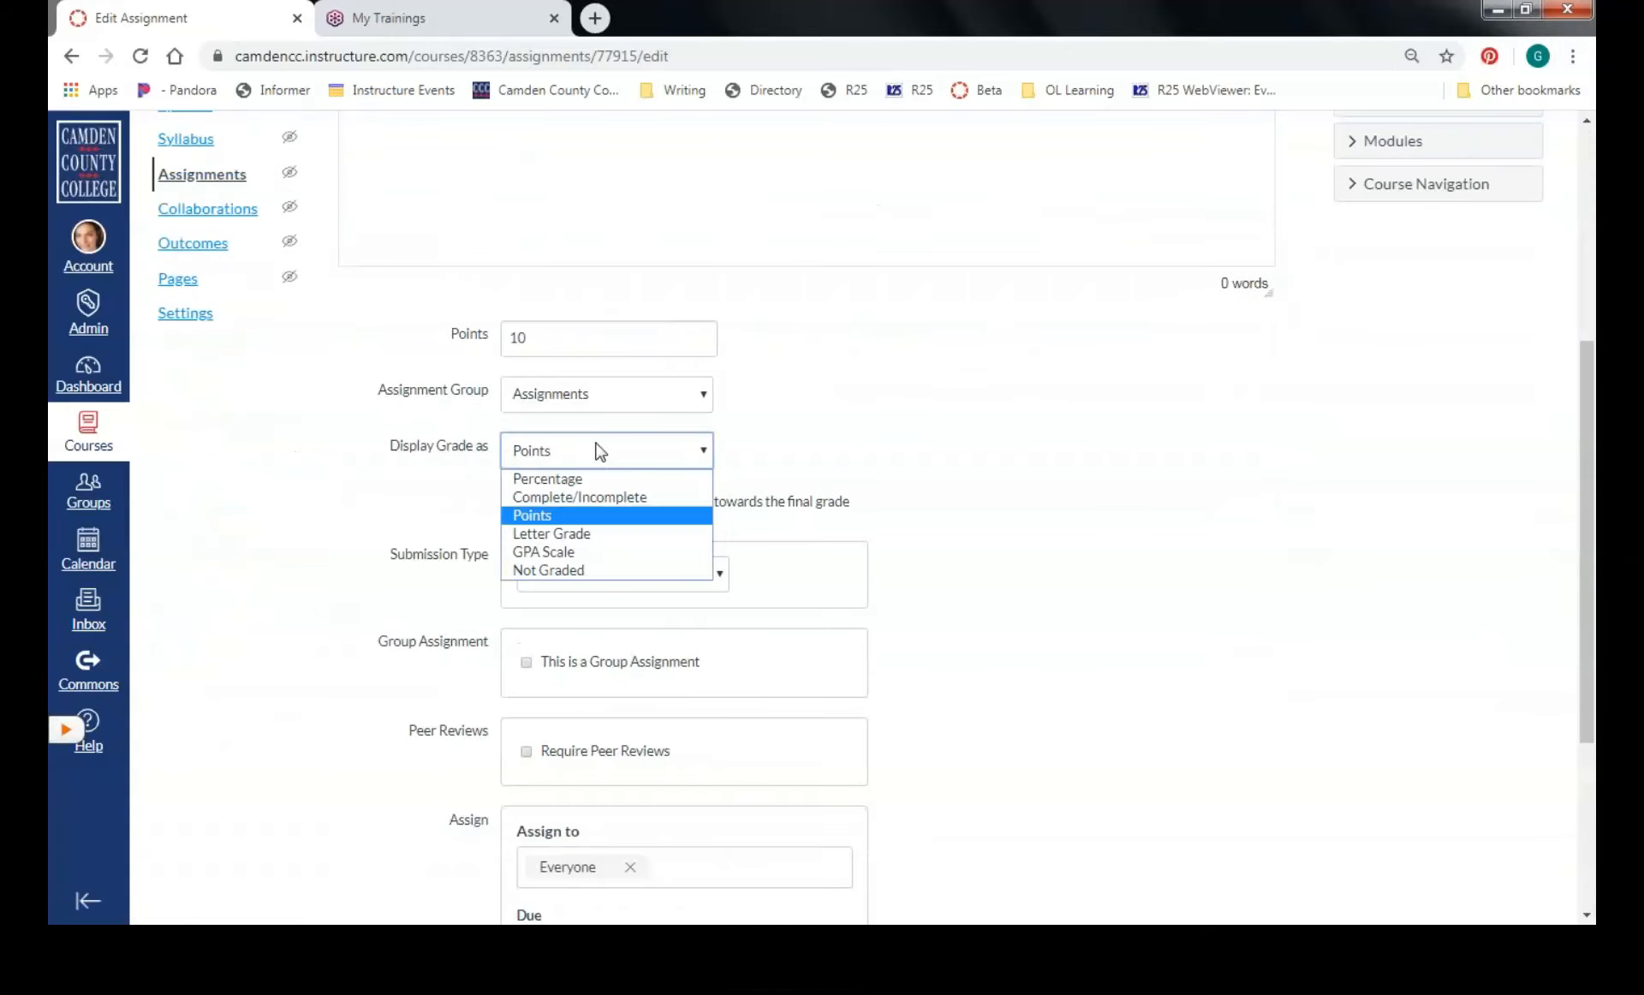
{"action": "left_click", "coordinate": [561, 534]}
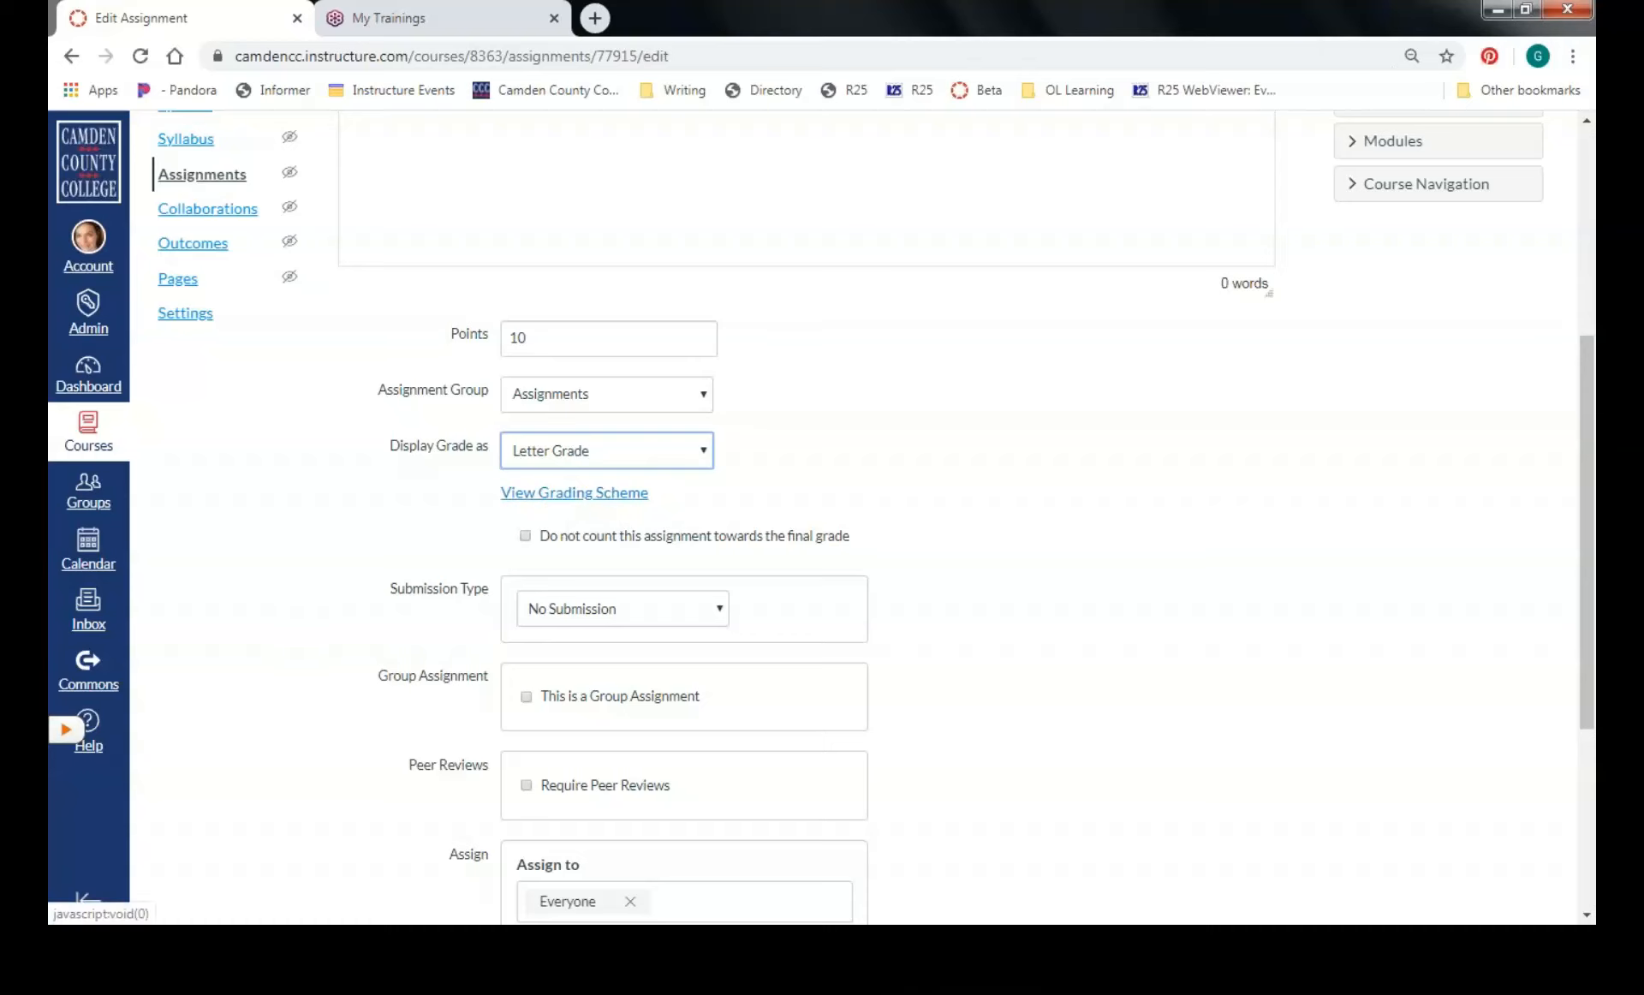
{"action": "left_click_drag", "start_coordinate": [1579, 584], "coordinate": [1589, 503]}
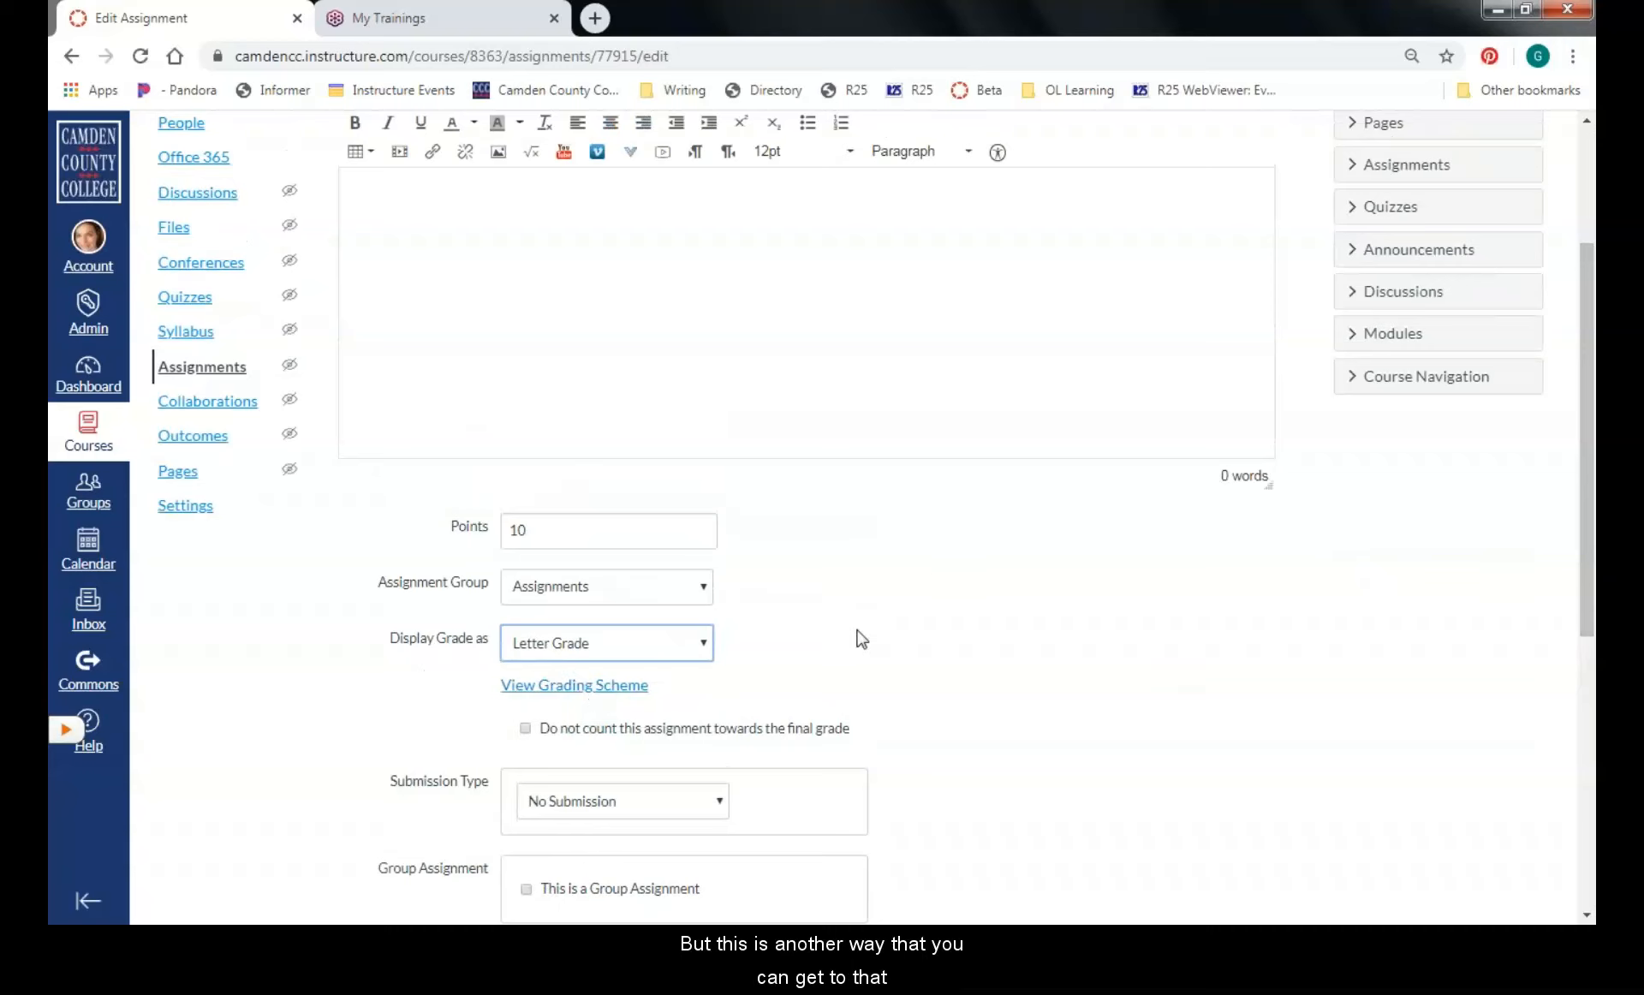
Switch Assignment 1's grade display to Percentage, and return to the course gradebook without saving
{"action": "left_click", "coordinate": [620, 652]}
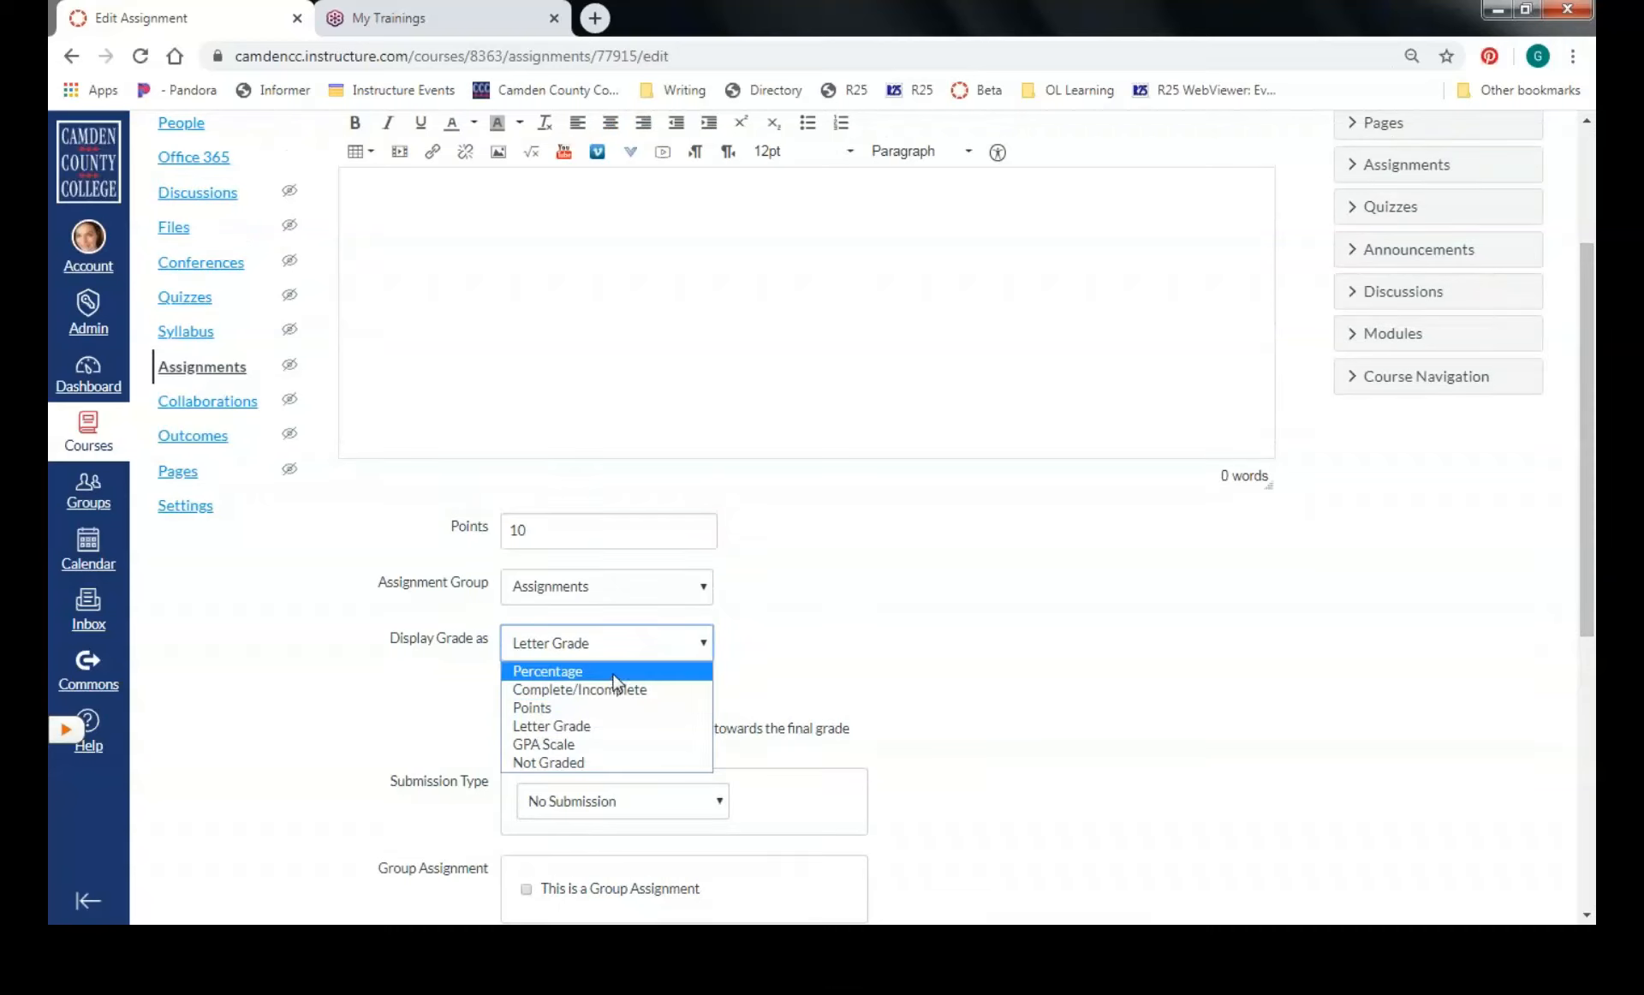
{"action": "left_click", "coordinate": [613, 676]}
{"action": "scroll", "coordinate": [1130, 710], "scroll_direction": "up", "scroll_amount": 3}
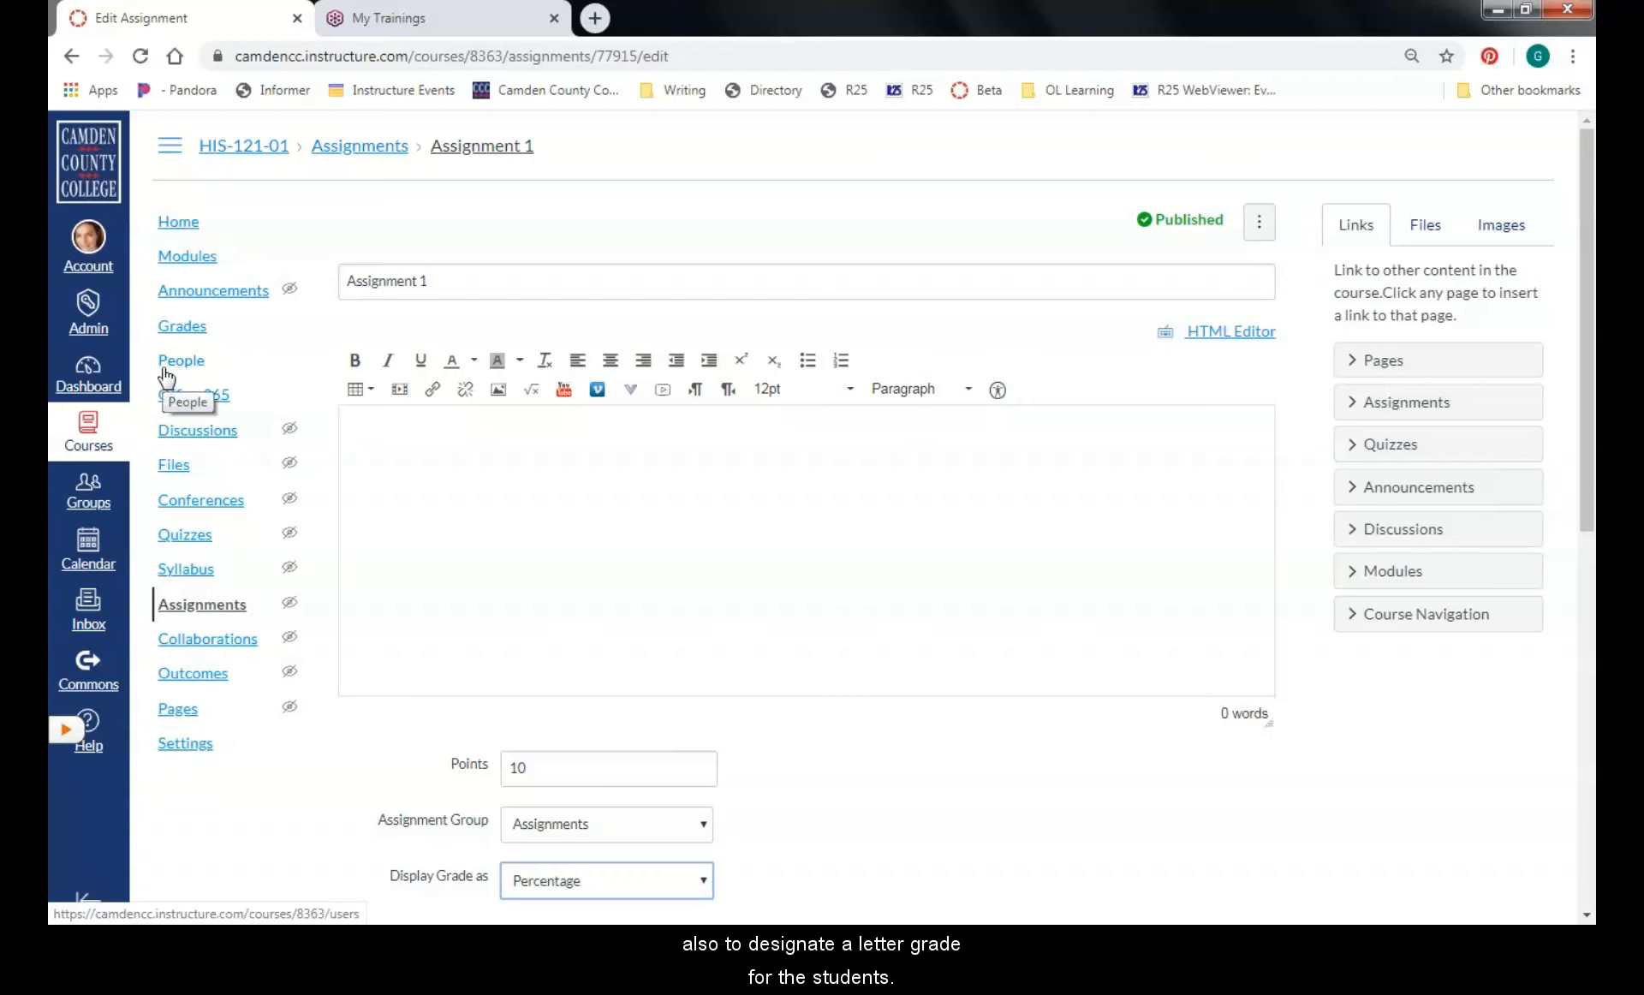
{"action": "left_click", "coordinate": [179, 327]}
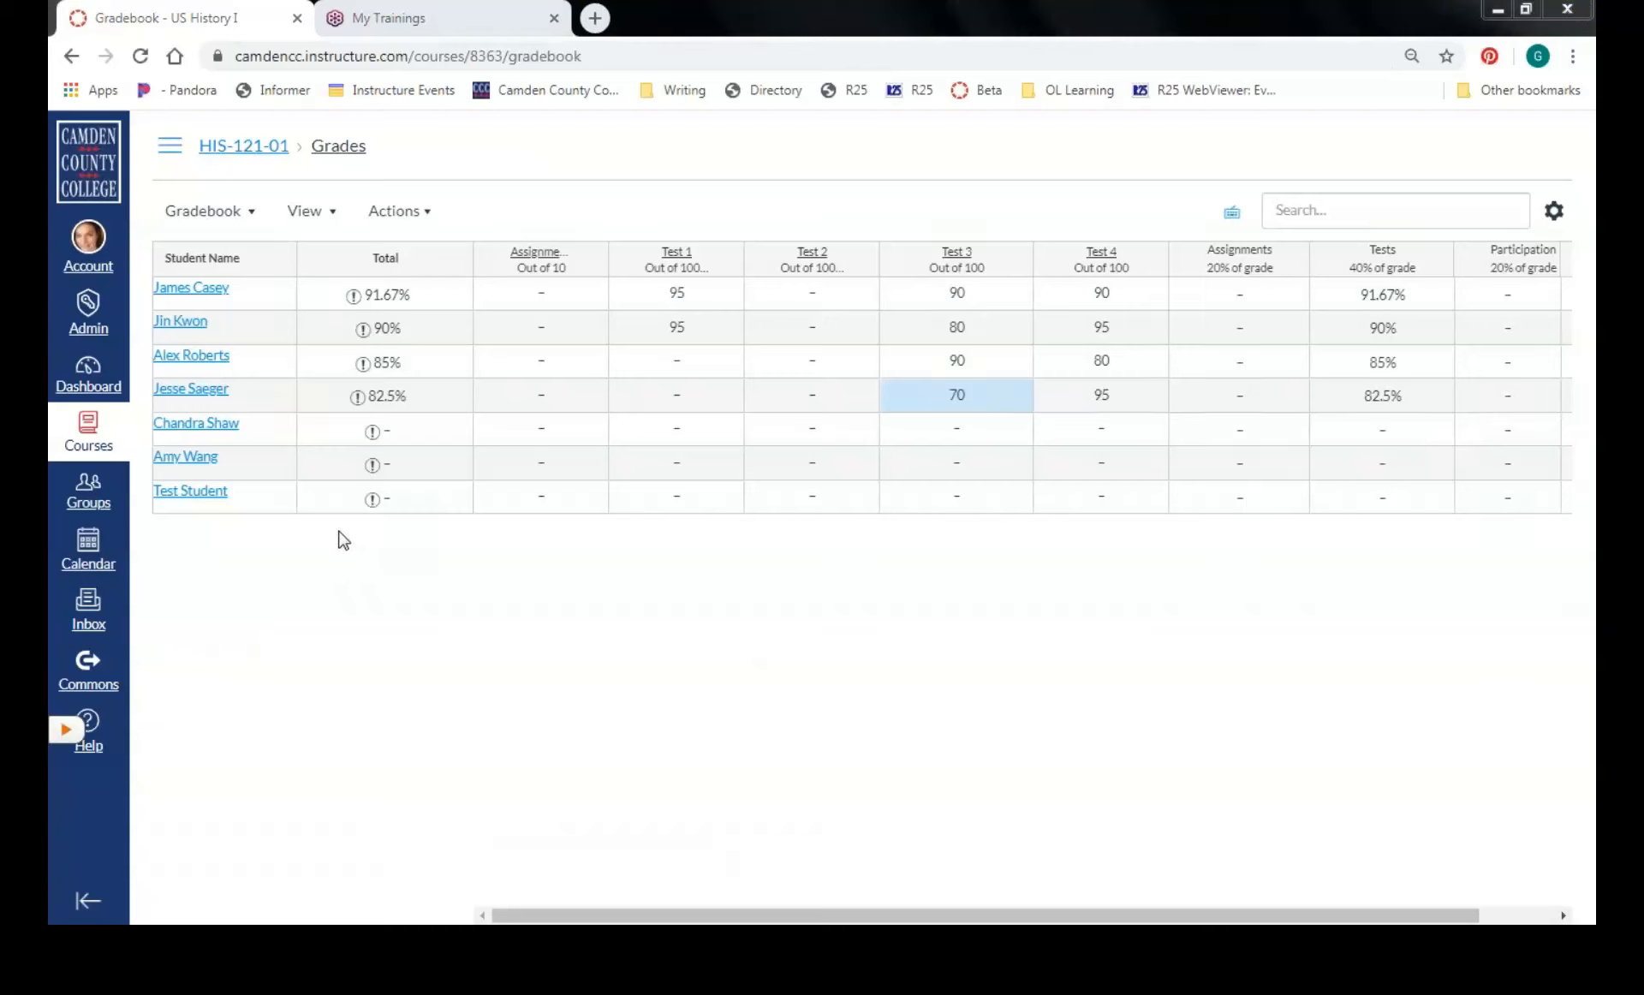
Examine the Student Name column's options for sorting, name display, secondary info and enrollment visibility
{"action": "mouse_move", "coordinate": [166, 254]}
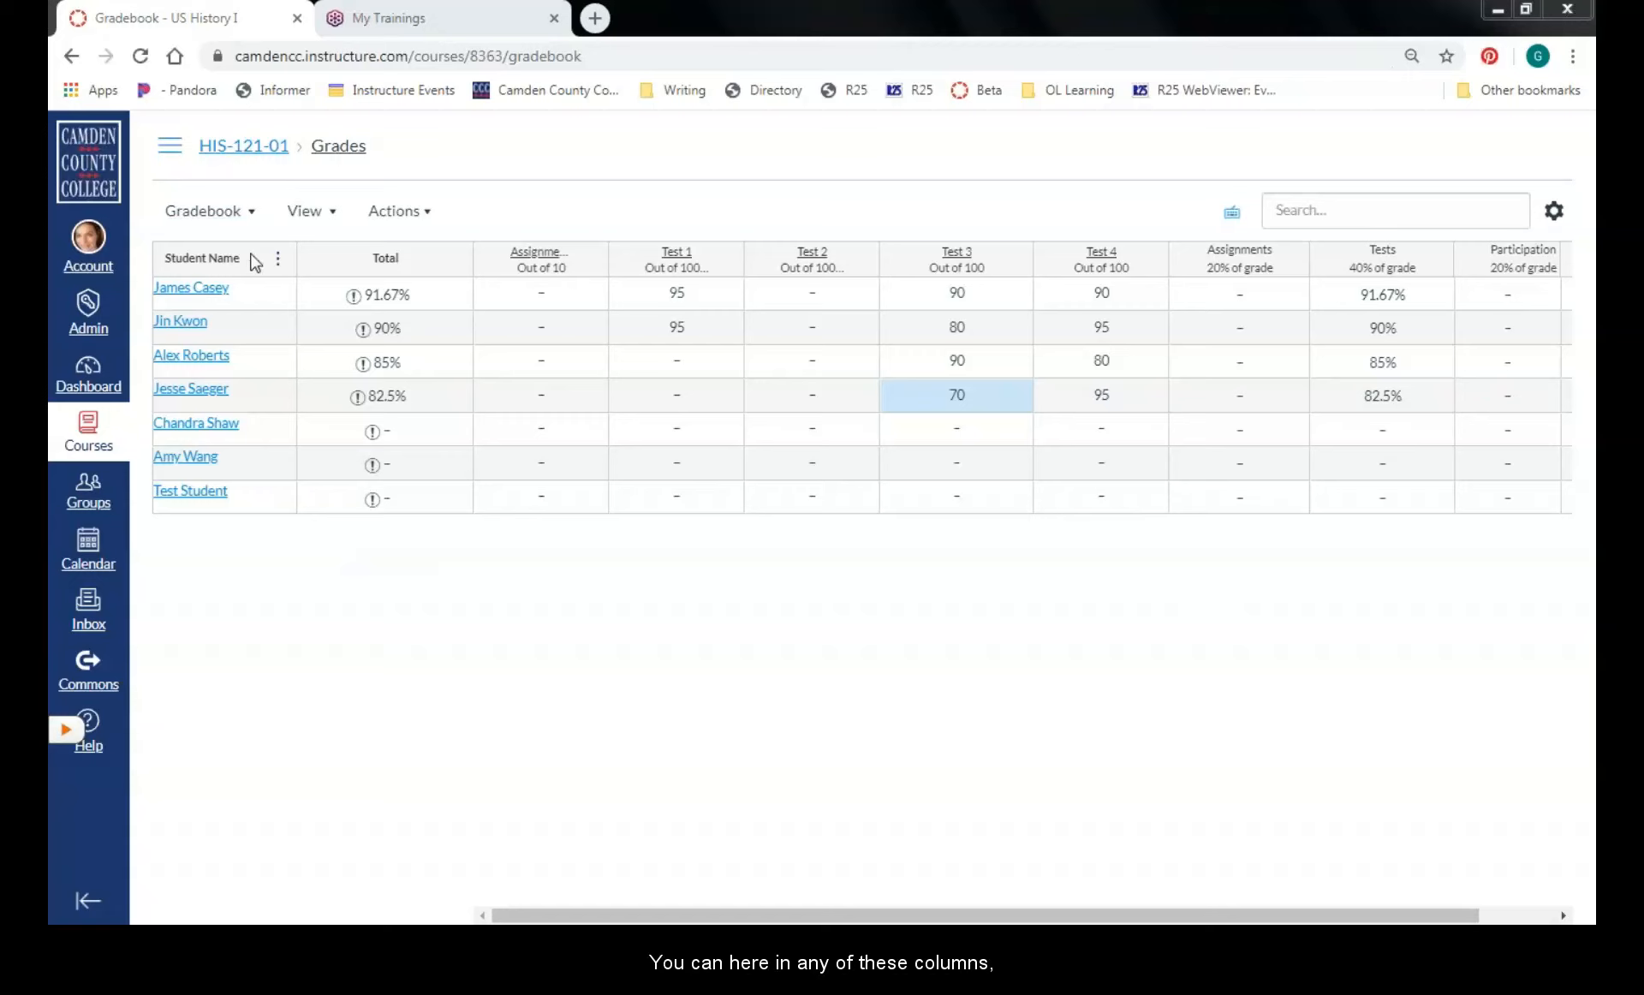
{"action": "mouse_move", "coordinate": [460, 262]}
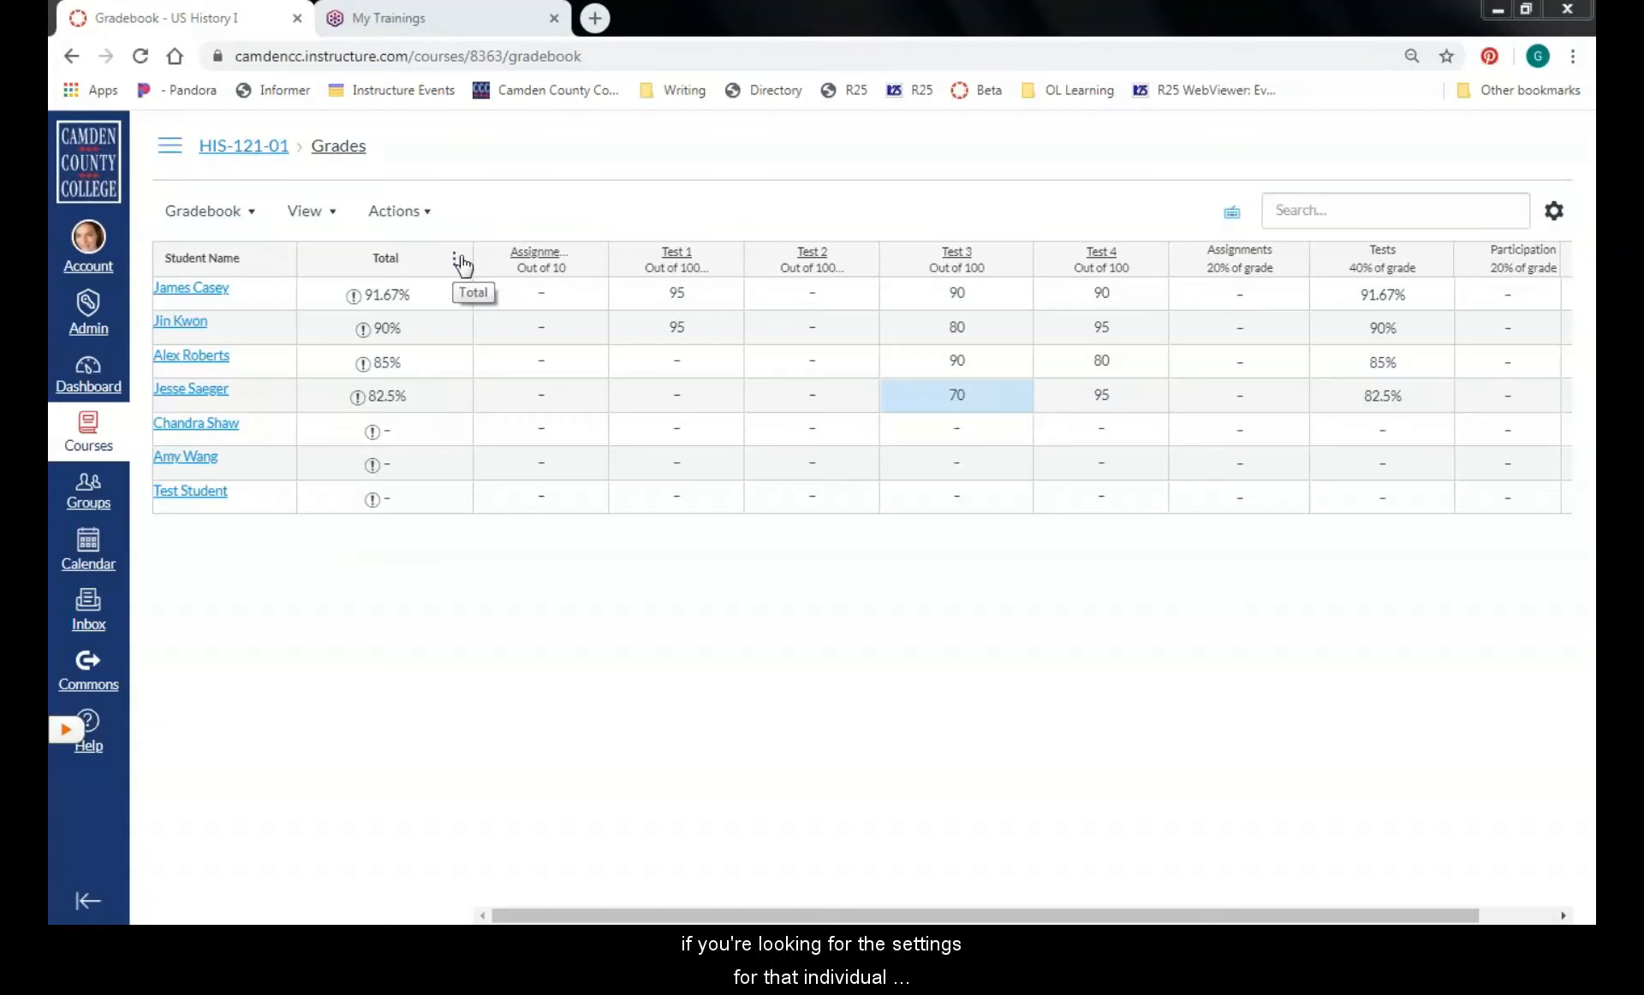
{"action": "mouse_move", "coordinate": [589, 261]}
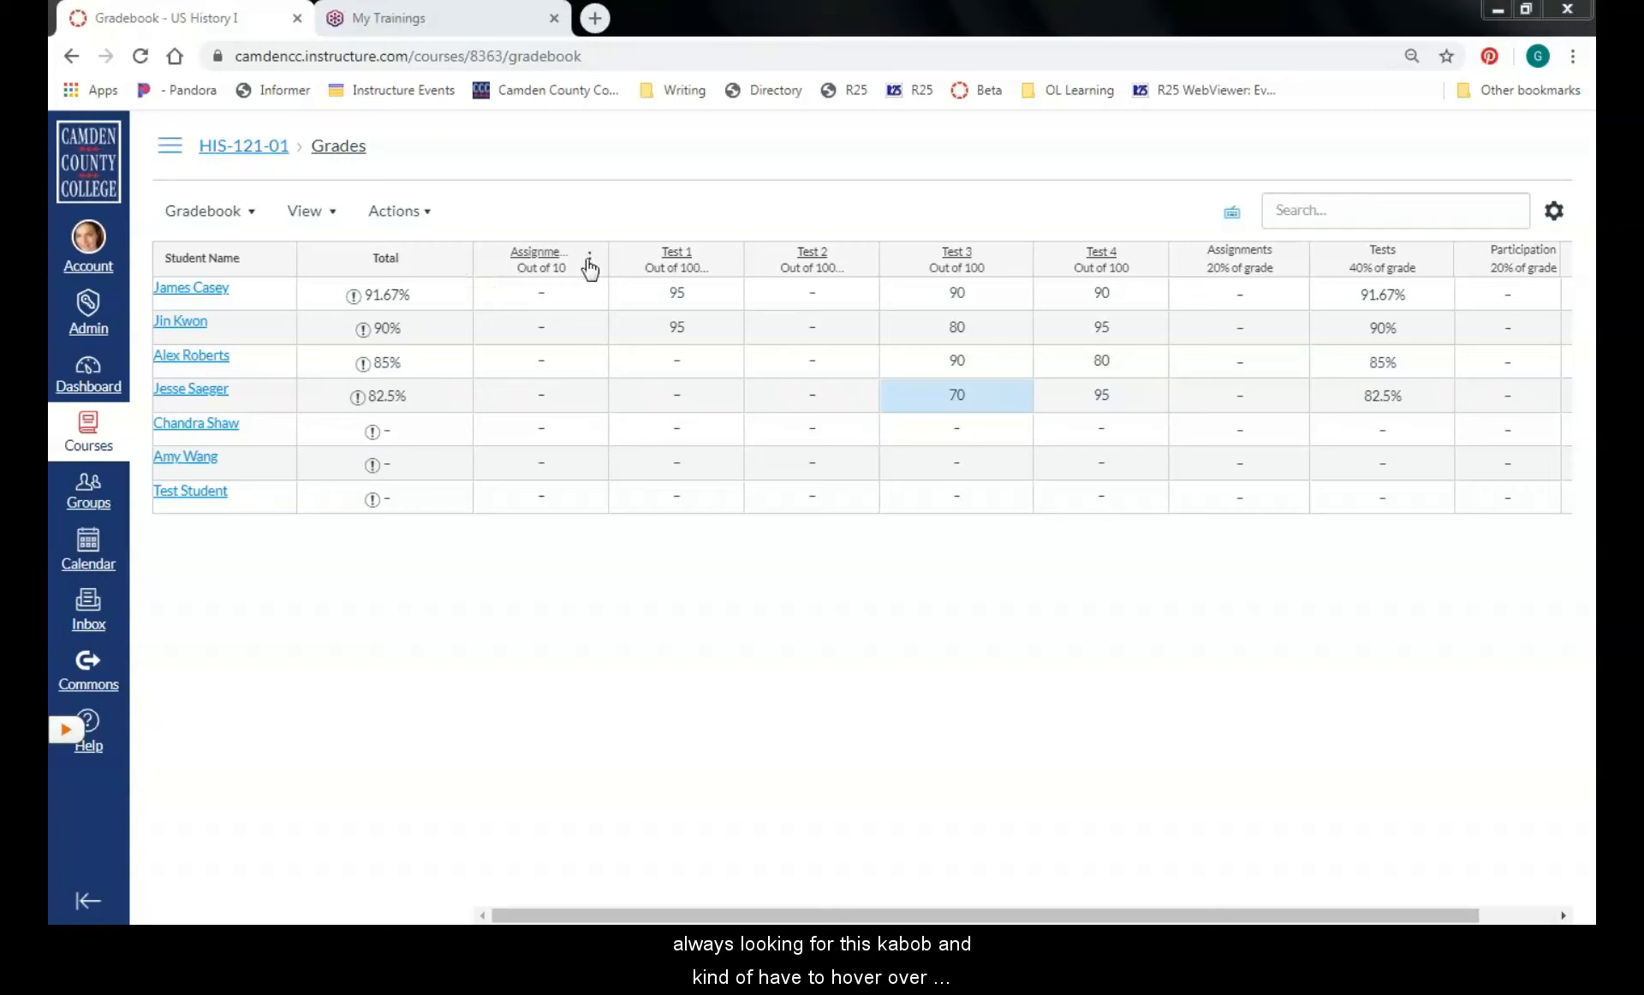
{"action": "mouse_move", "coordinate": [724, 272]}
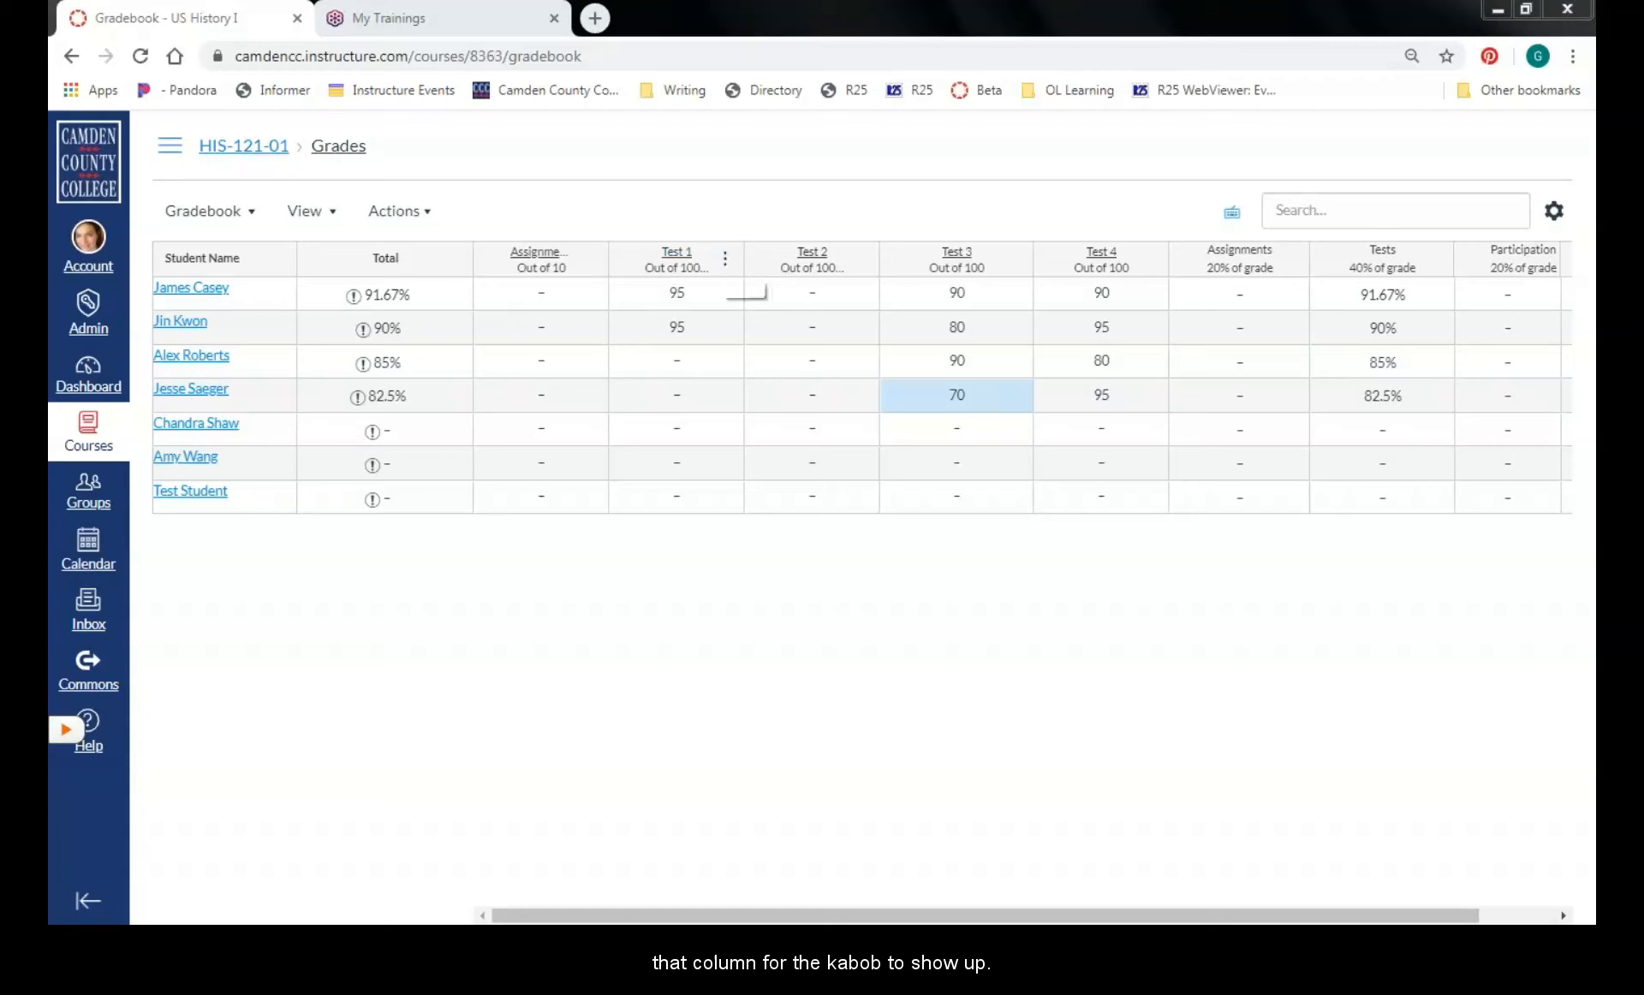
{"action": "mouse_move", "coordinate": [281, 259]}
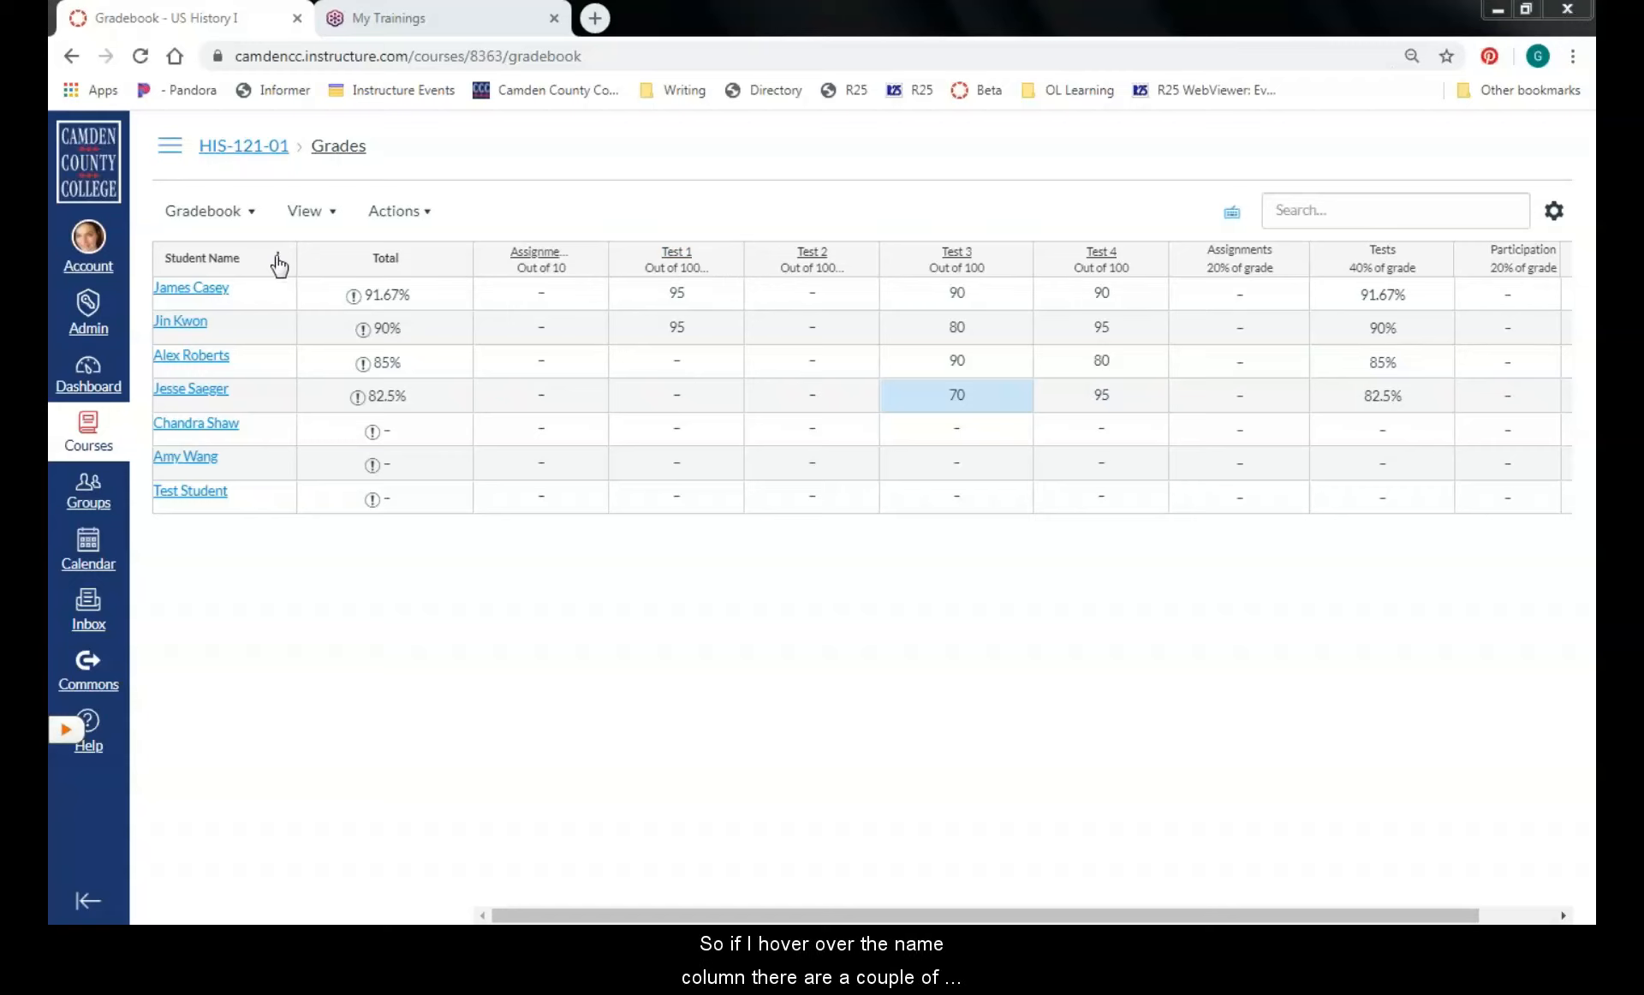
{"action": "left_click", "coordinate": [278, 259]}
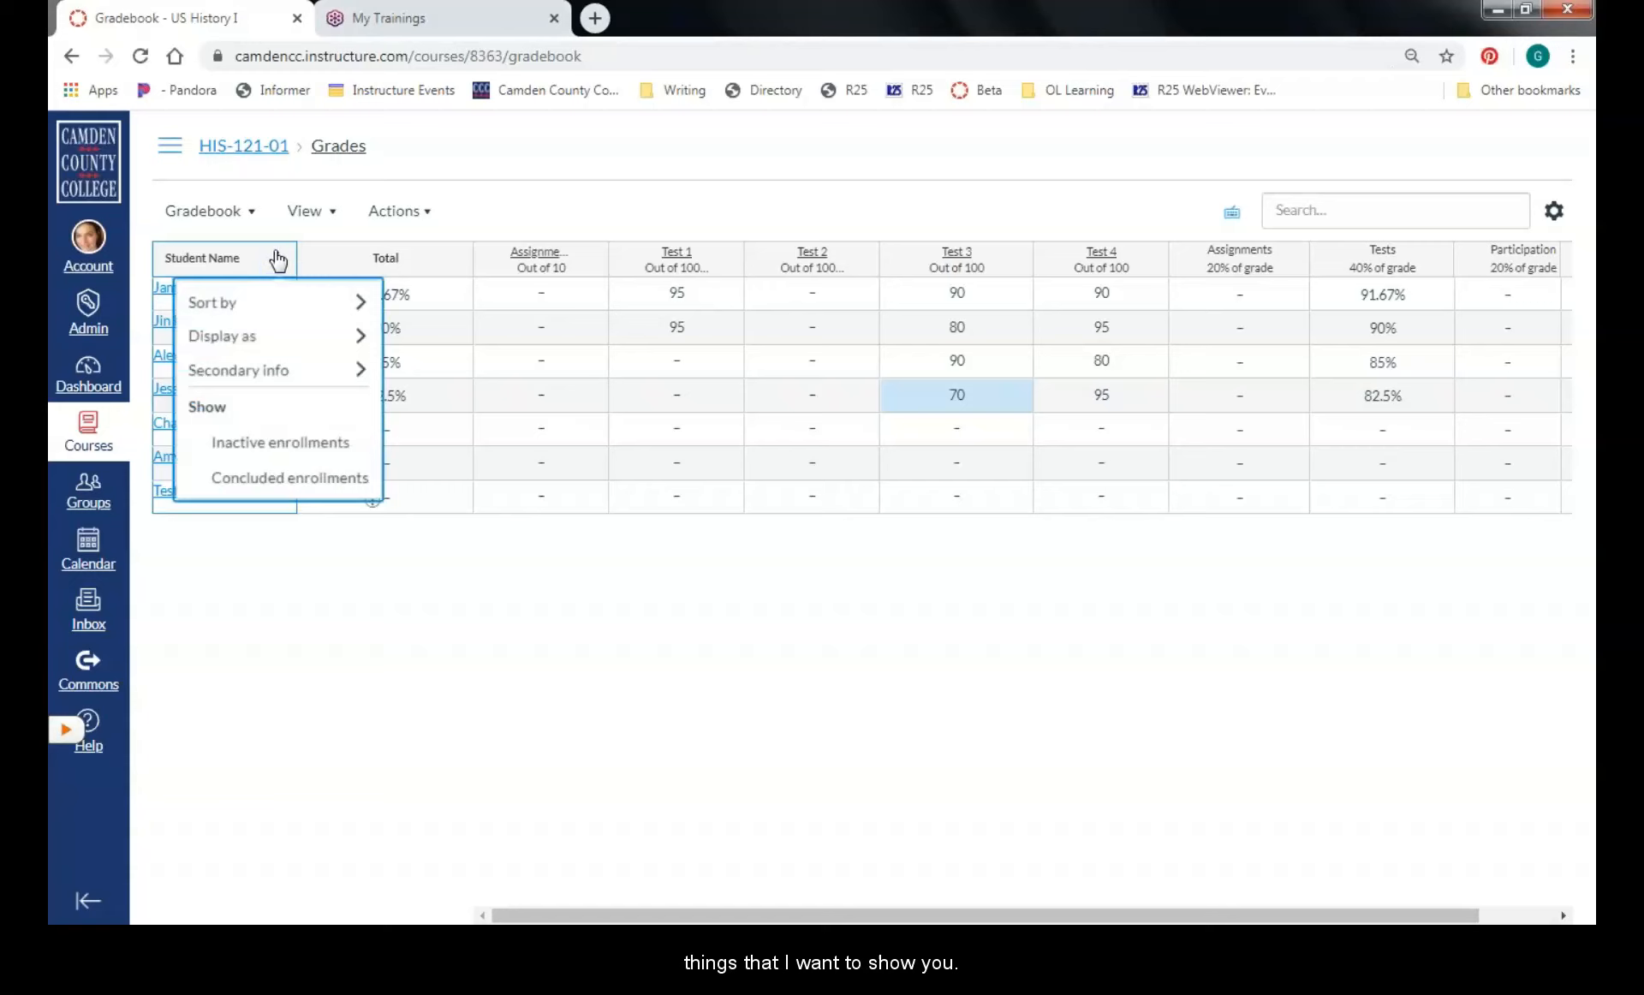
{"action": "mouse_move", "coordinate": [263, 305]}
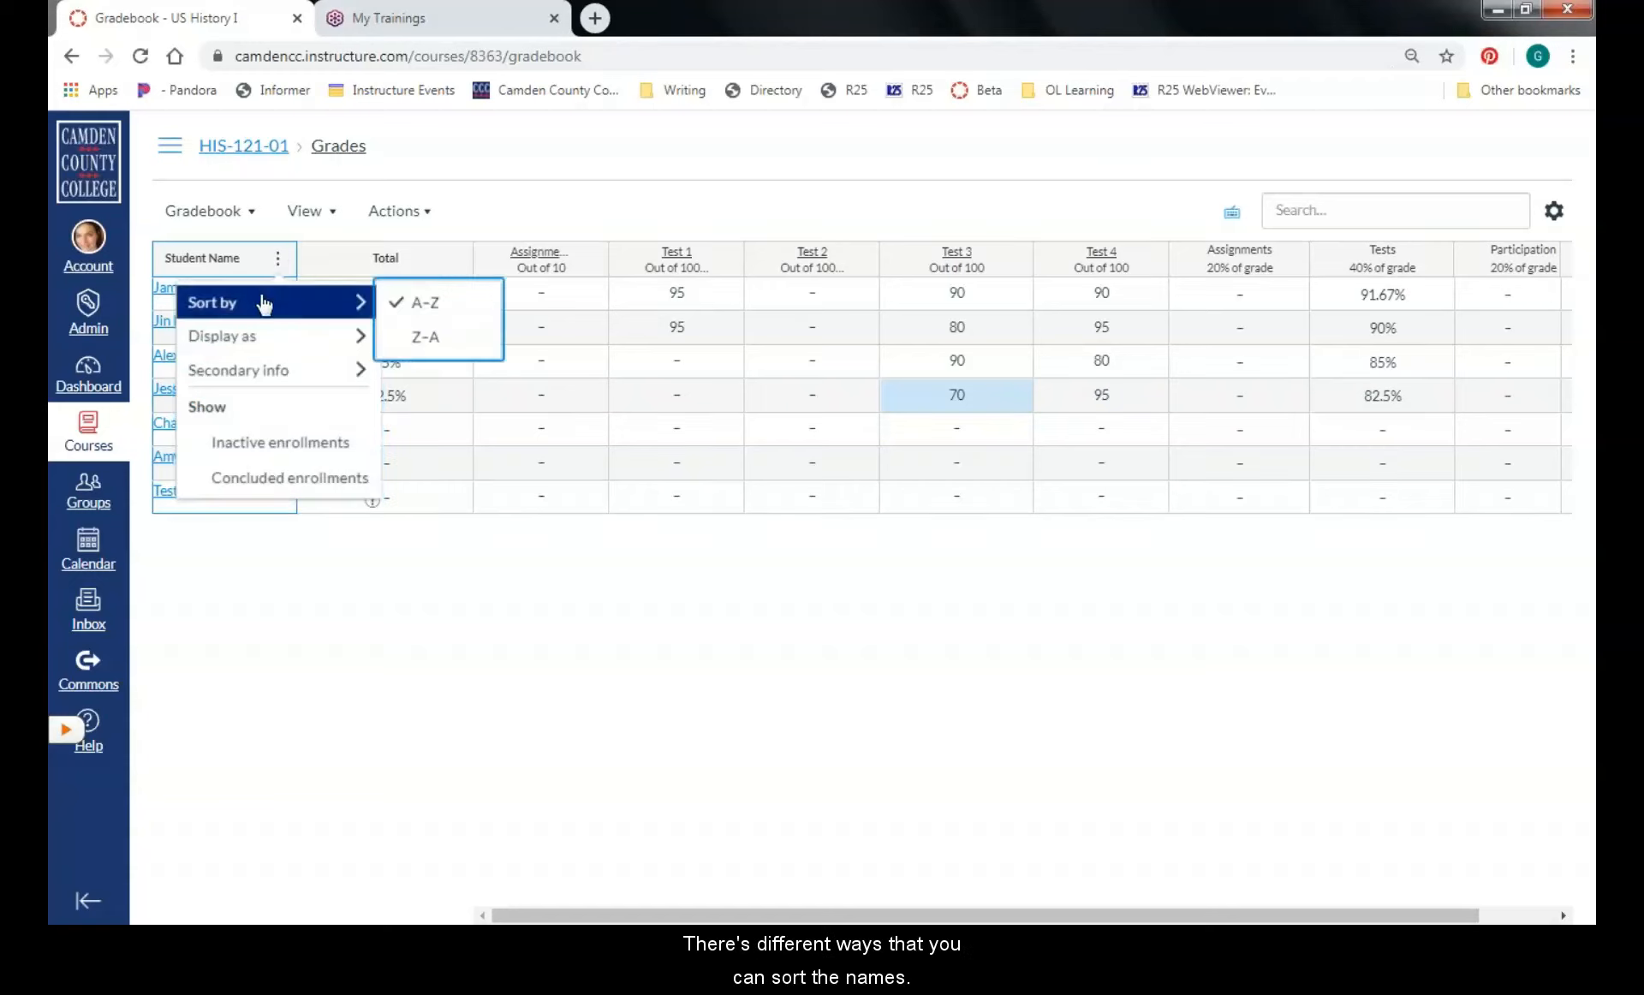
{"action": "mouse_move", "coordinate": [263, 339]}
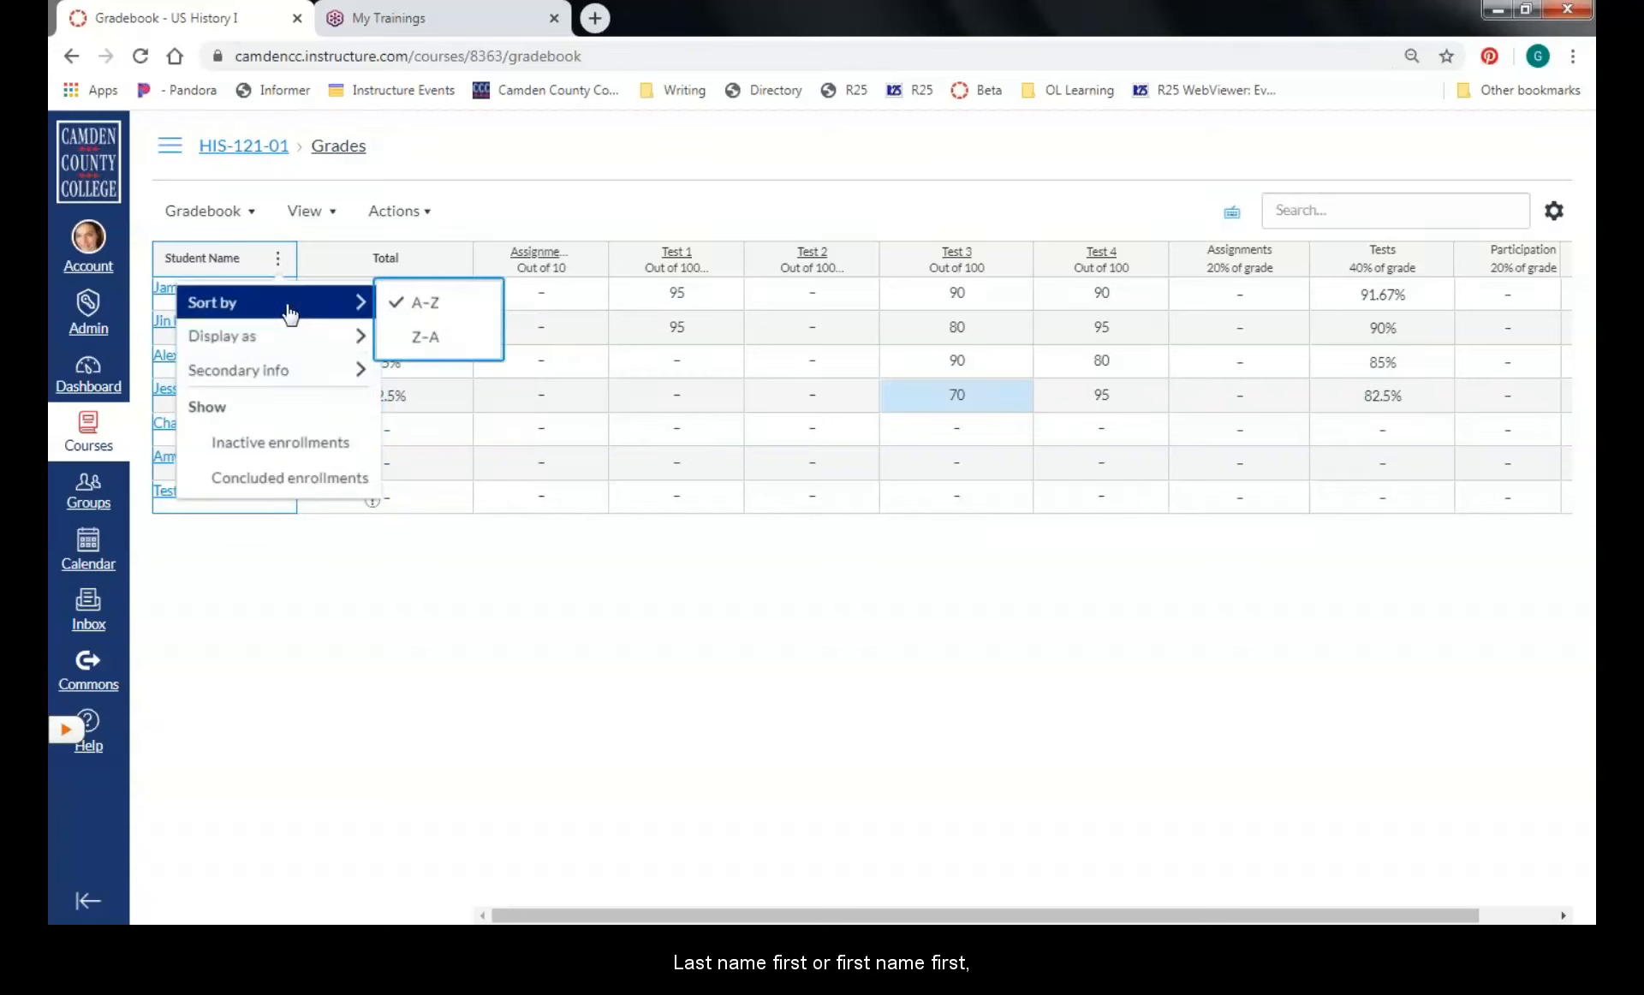
{"action": "mouse_move", "coordinate": [283, 371]}
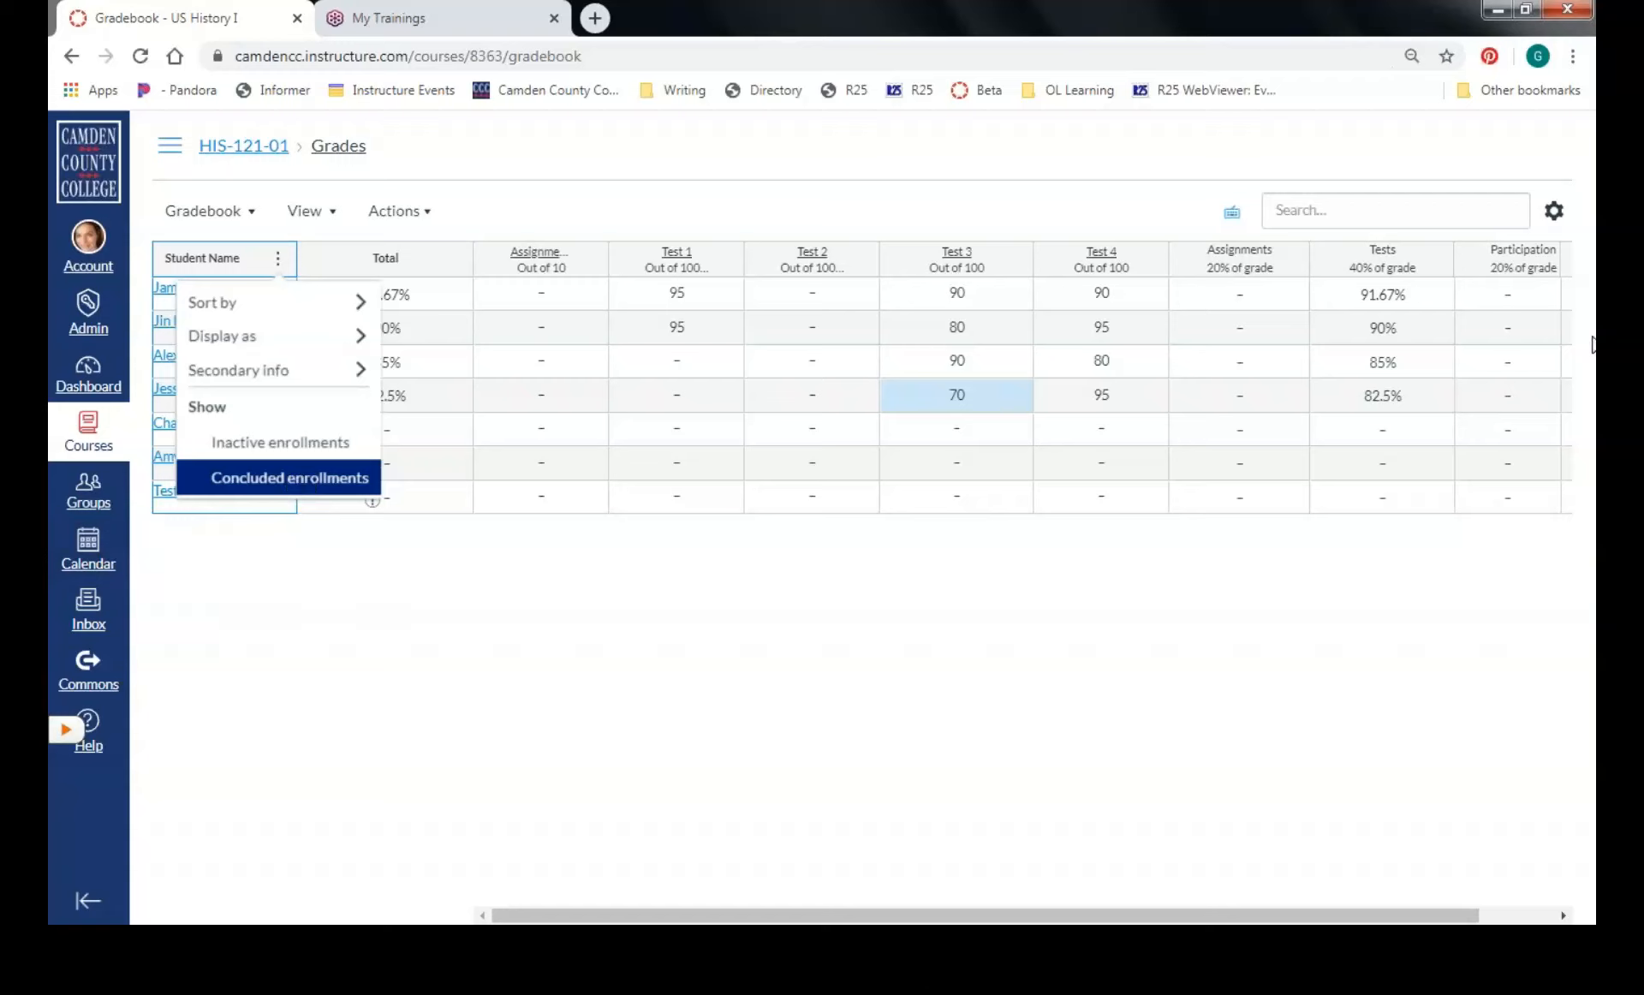
{"action": "left_click", "coordinate": [456, 151]}
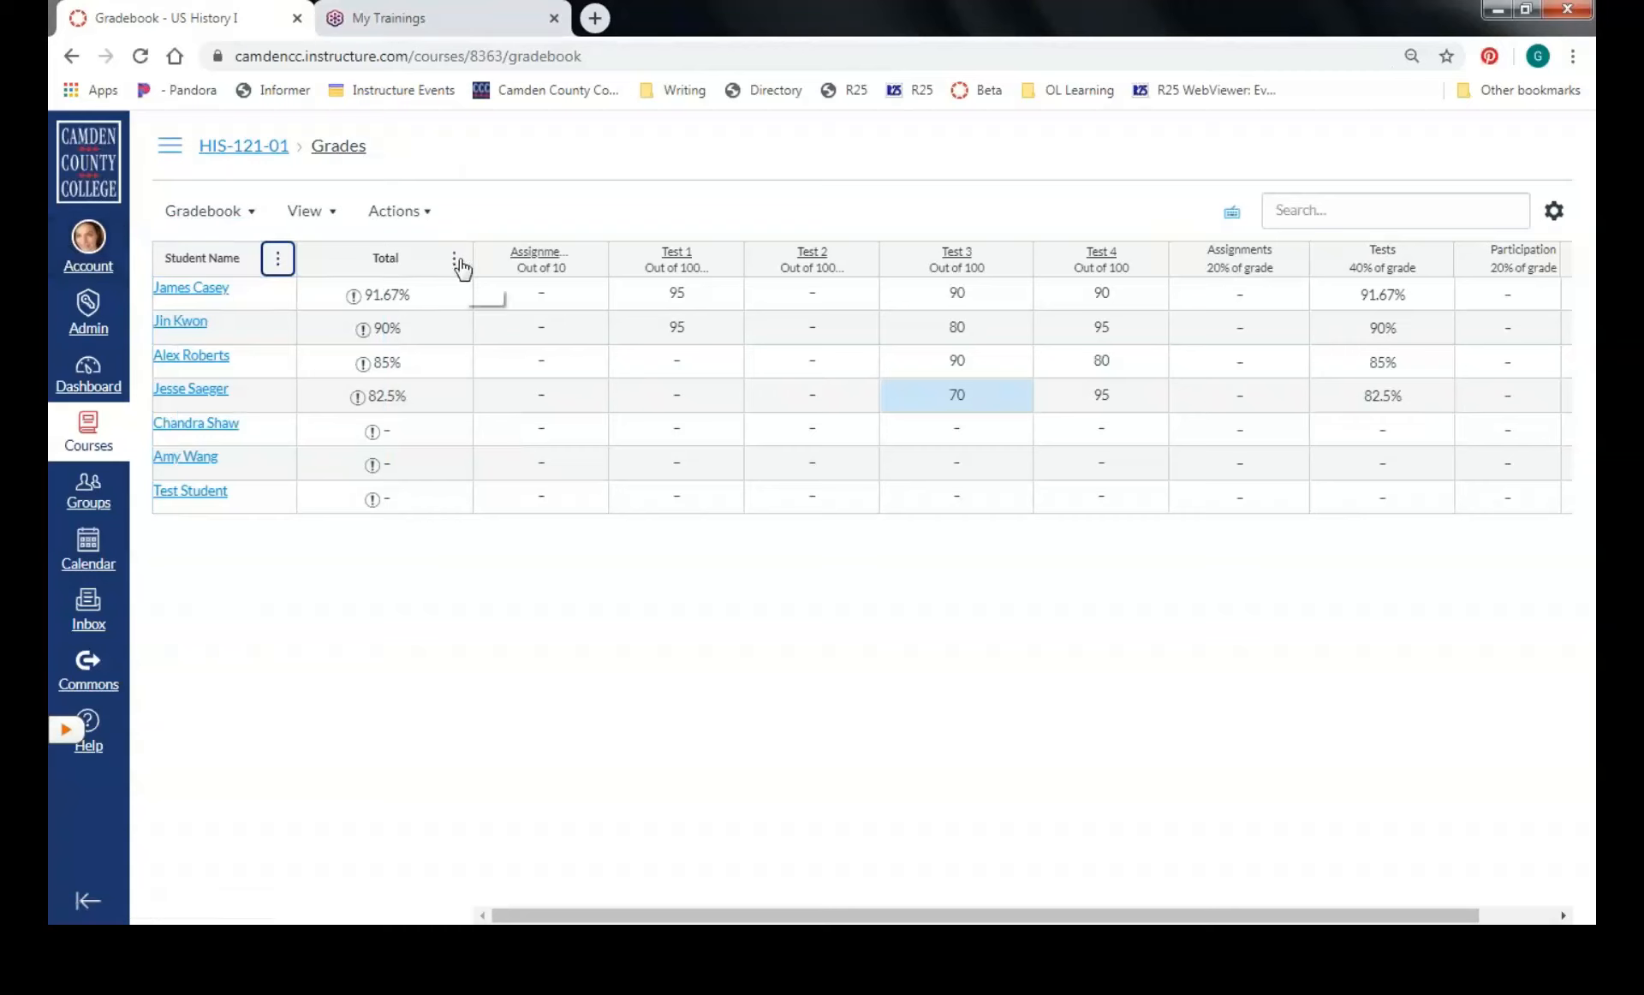
Move the Total column to the end of the gradebook, and return it to the front
{"action": "left_click", "coordinate": [454, 260]}
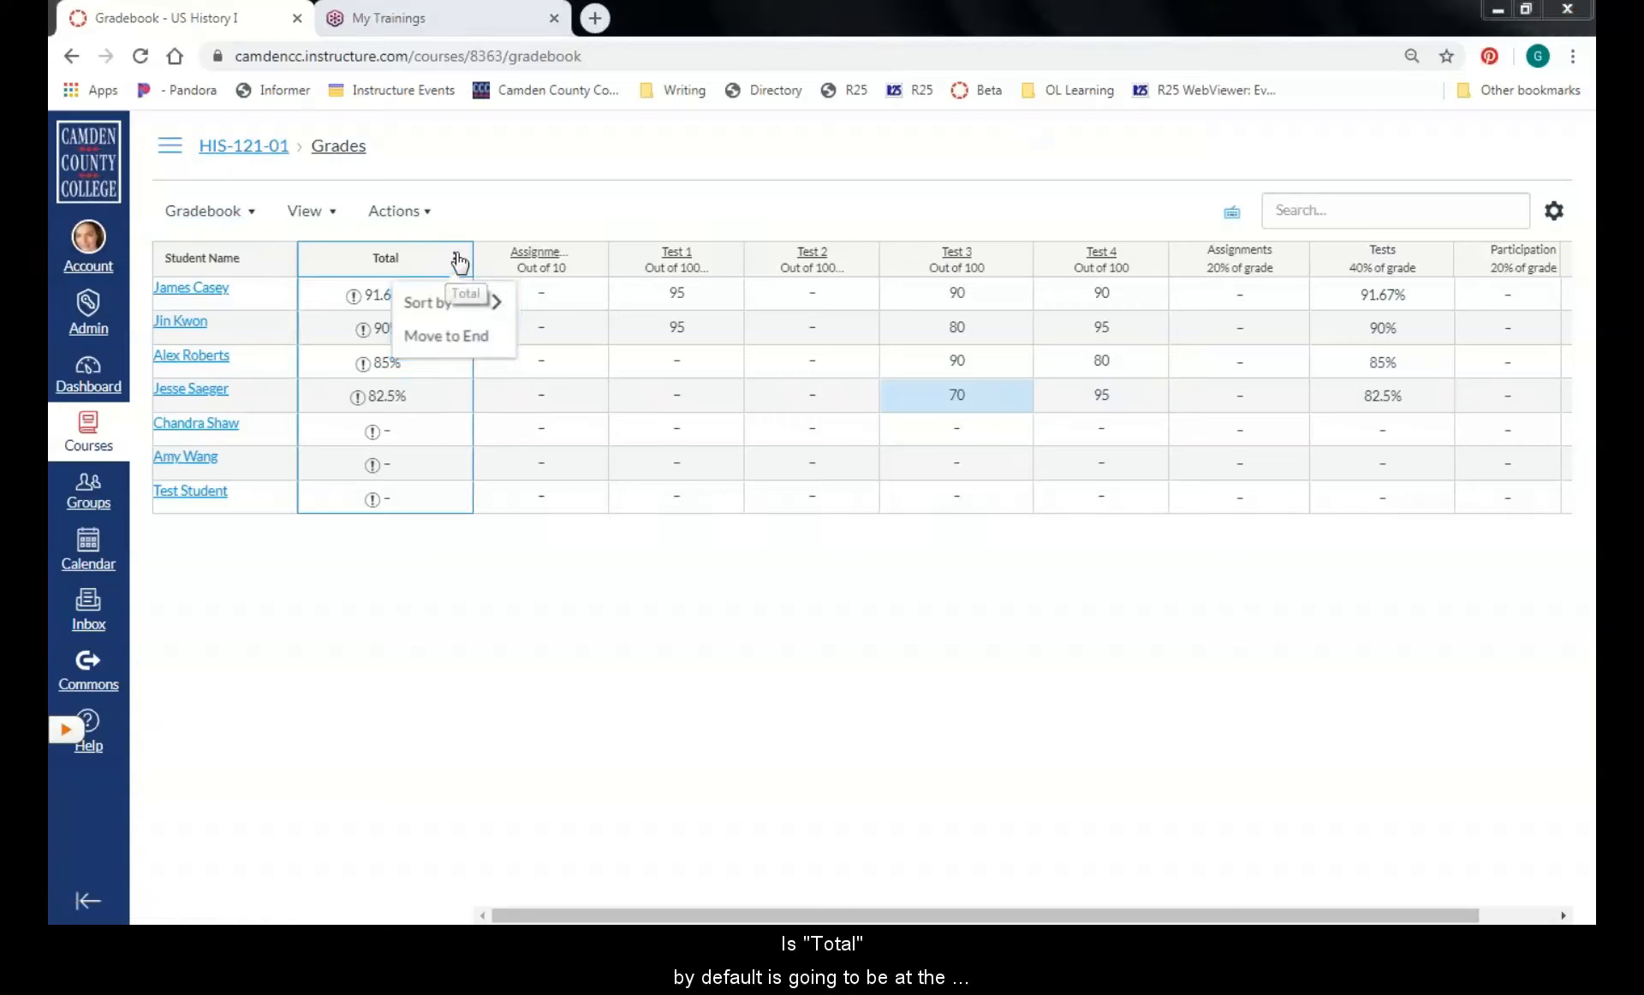
{"action": "left_click", "coordinate": [449, 342]}
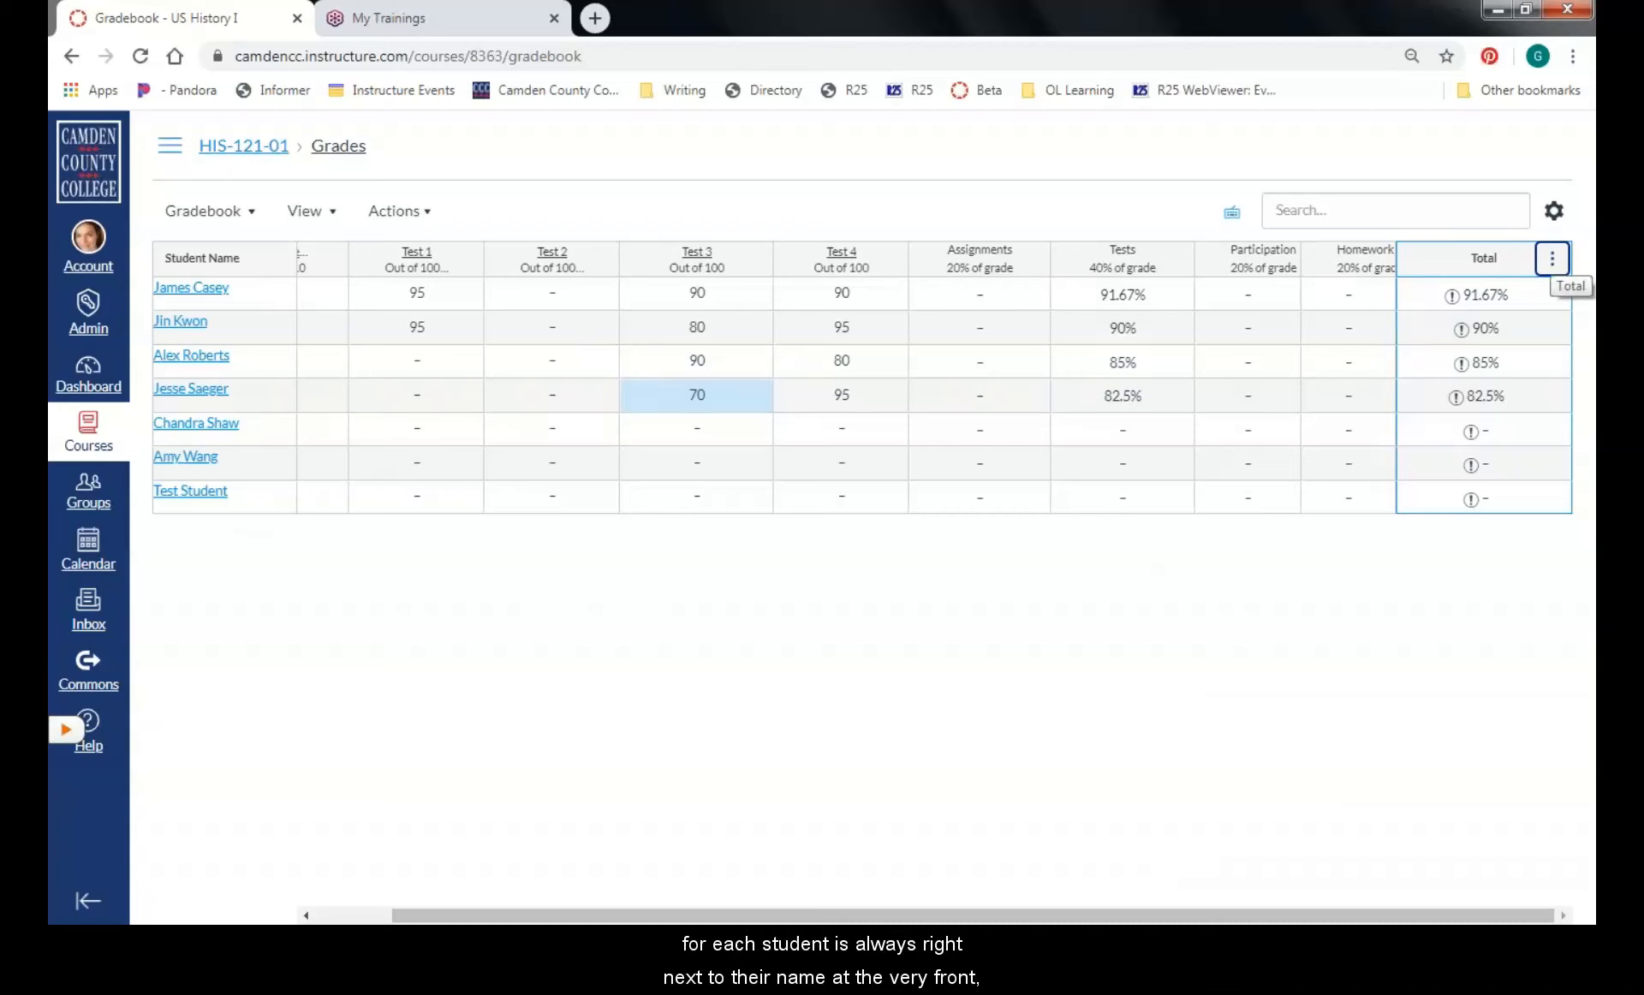
{"action": "left_click", "coordinate": [1552, 259]}
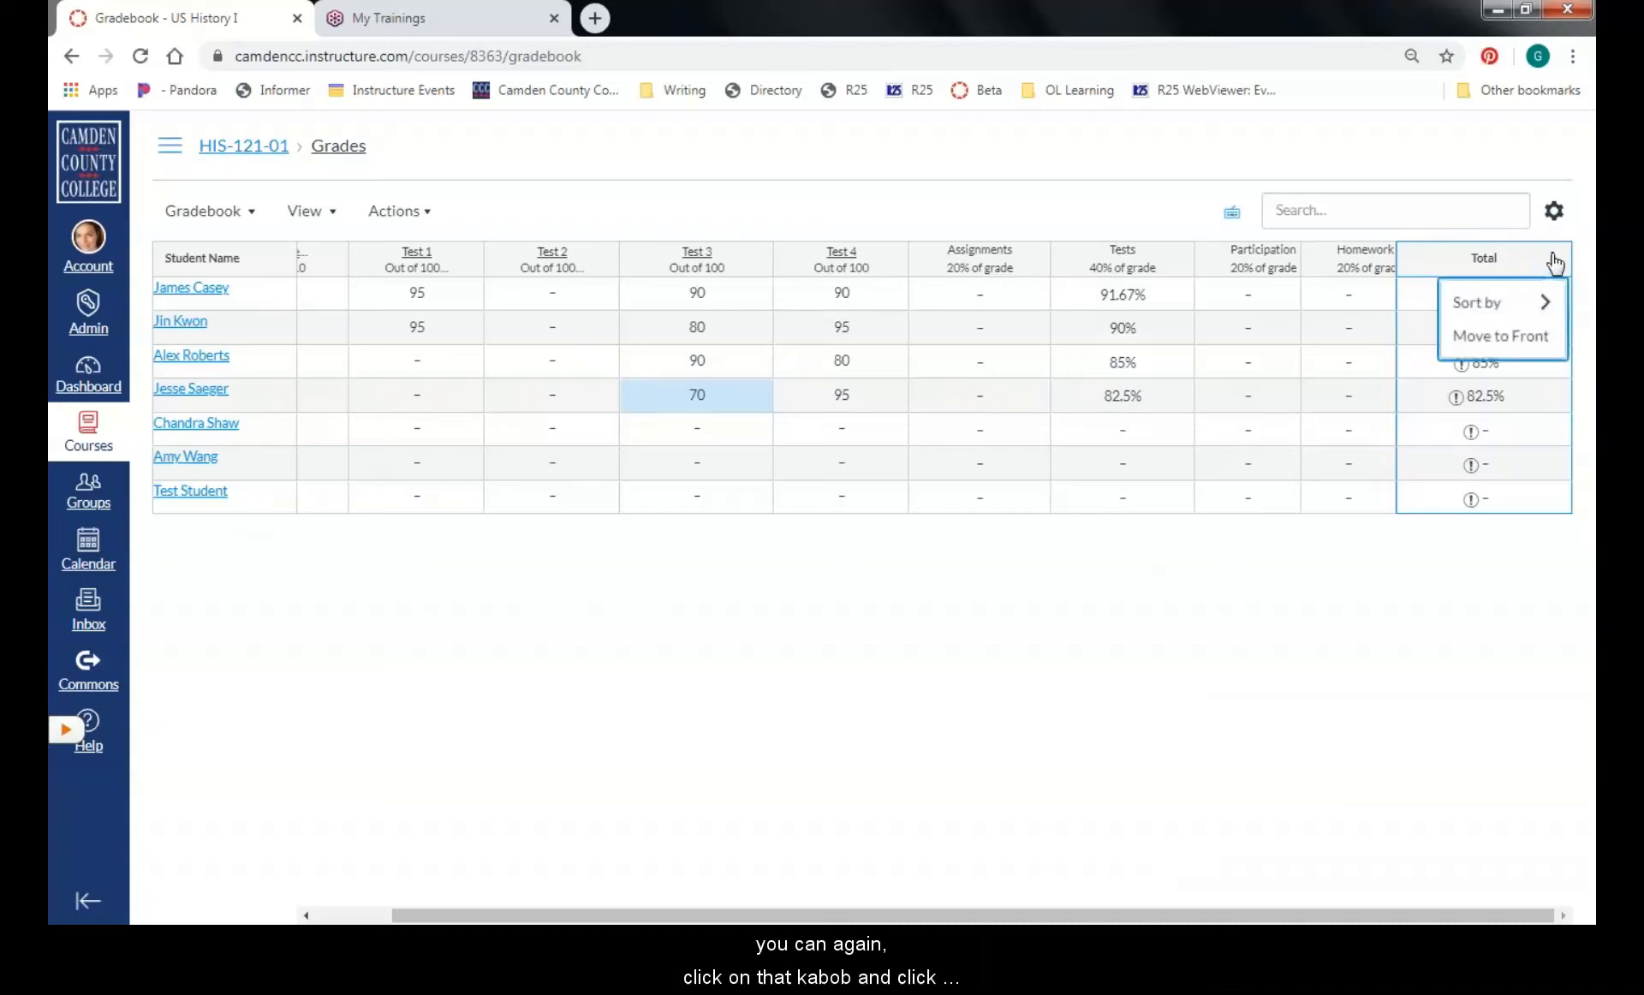
{"action": "left_click", "coordinate": [1500, 339]}
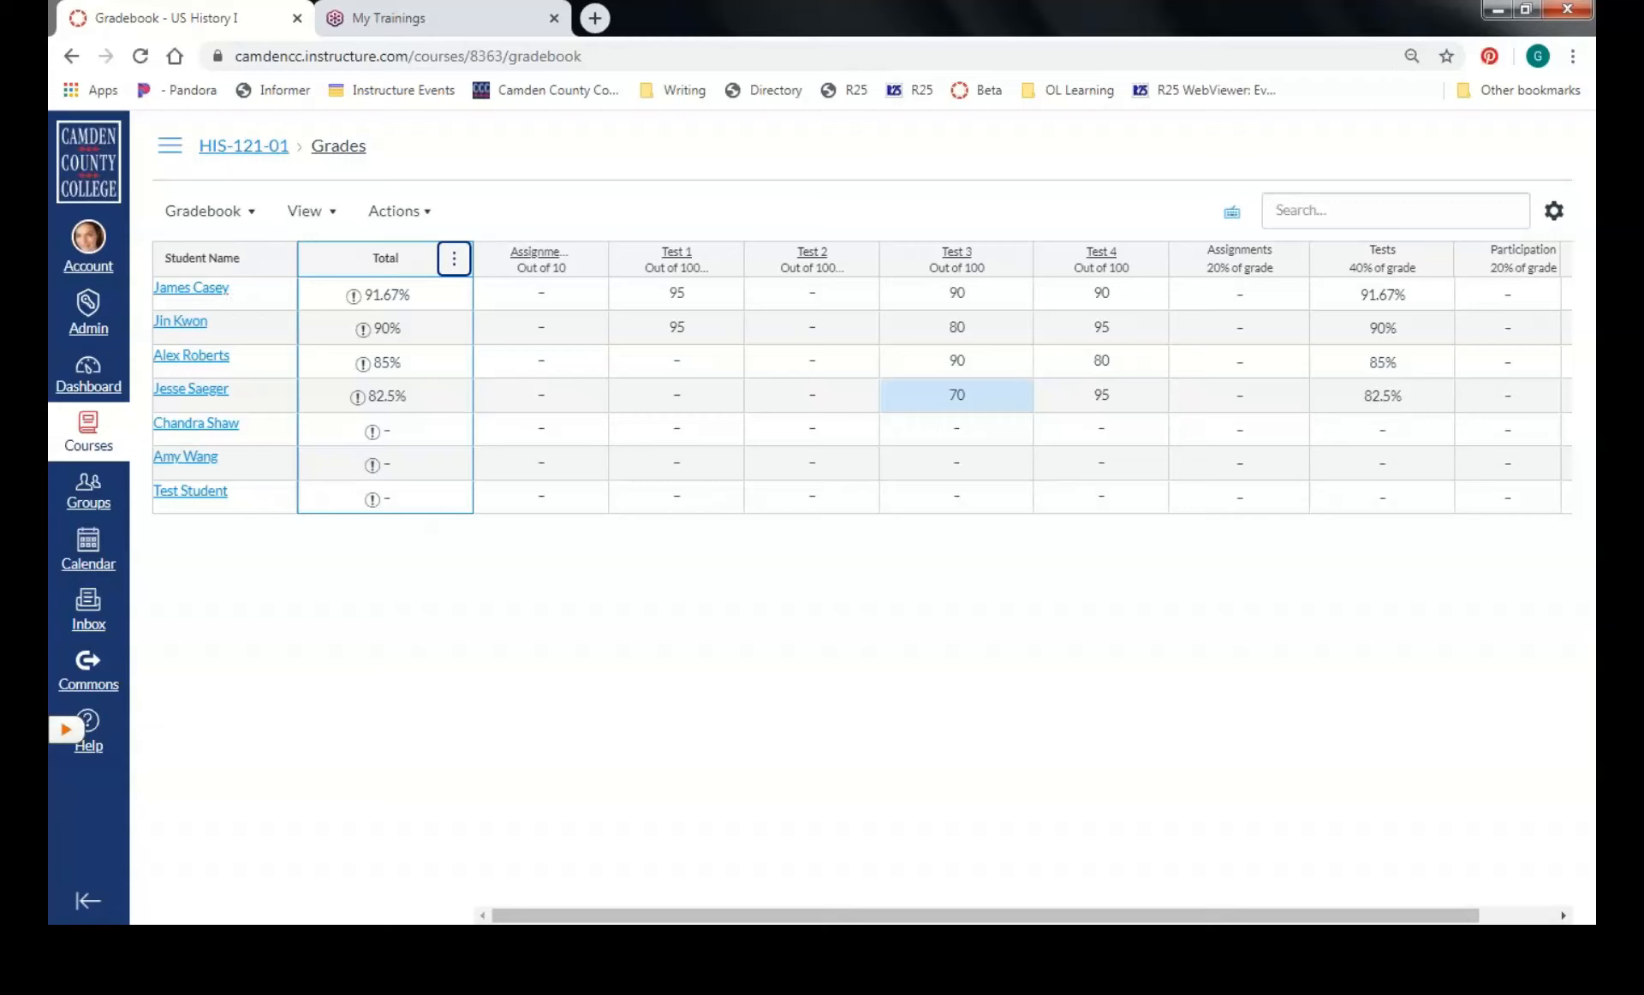
Review the options for arranging the gradebook columns, and move the Assignment 1 column directly after Test 1
{"action": "left_click", "coordinate": [314, 216]}
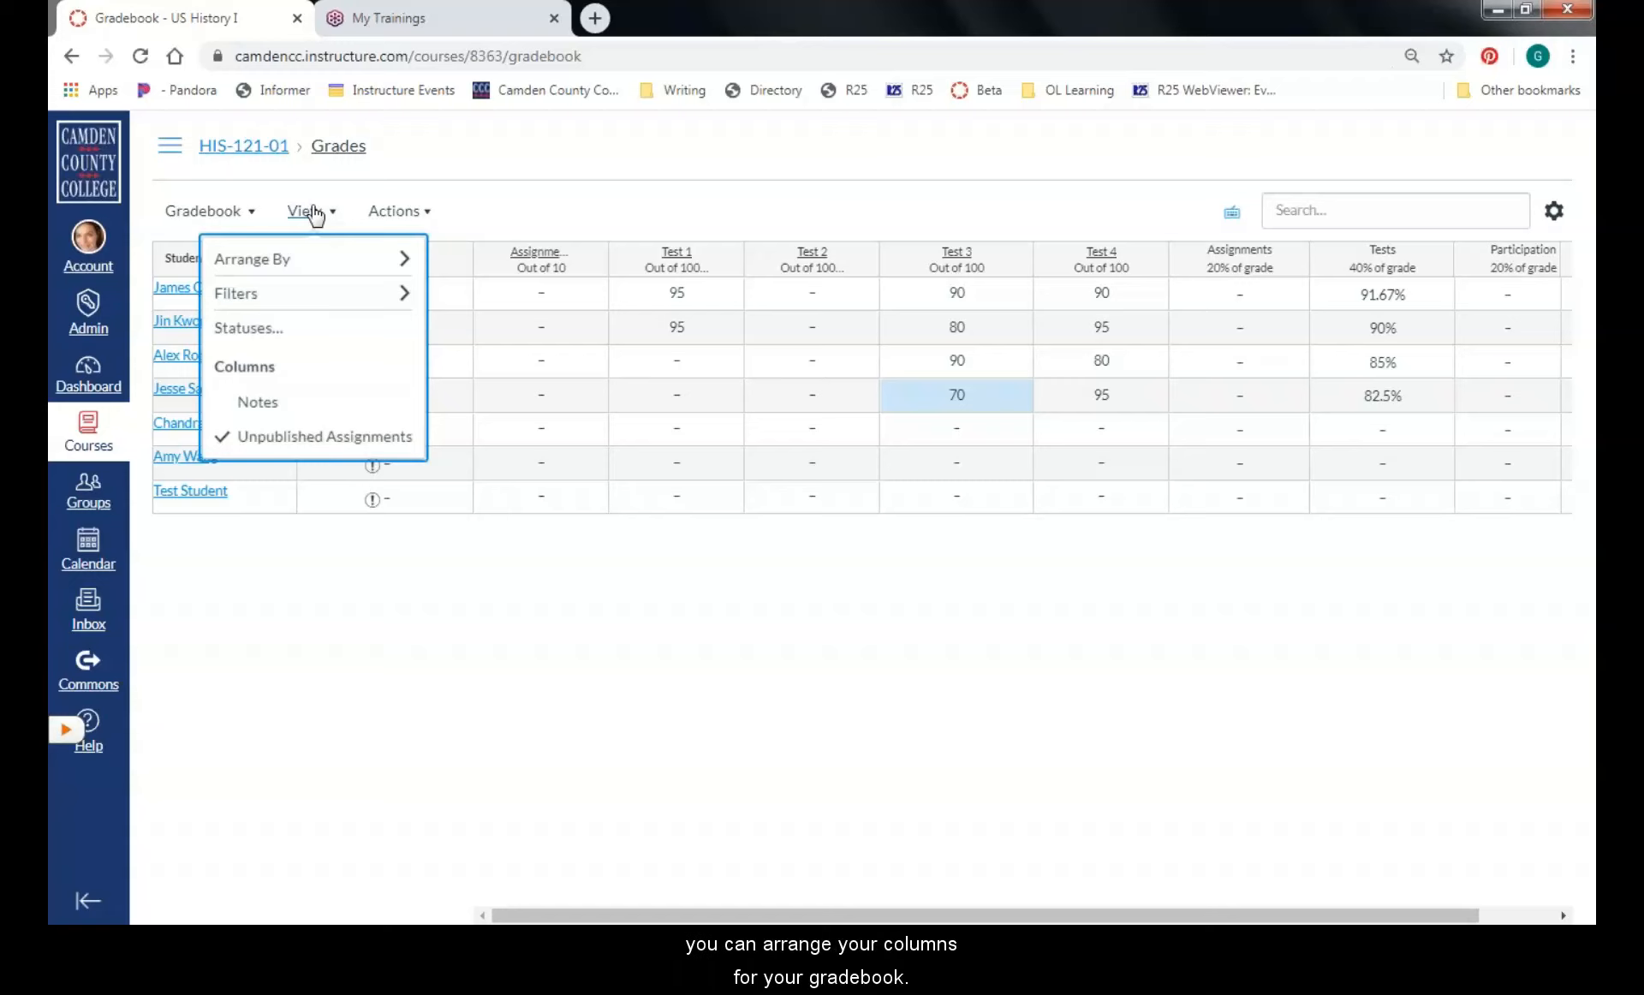
{"action": "mouse_move", "coordinate": [278, 264]}
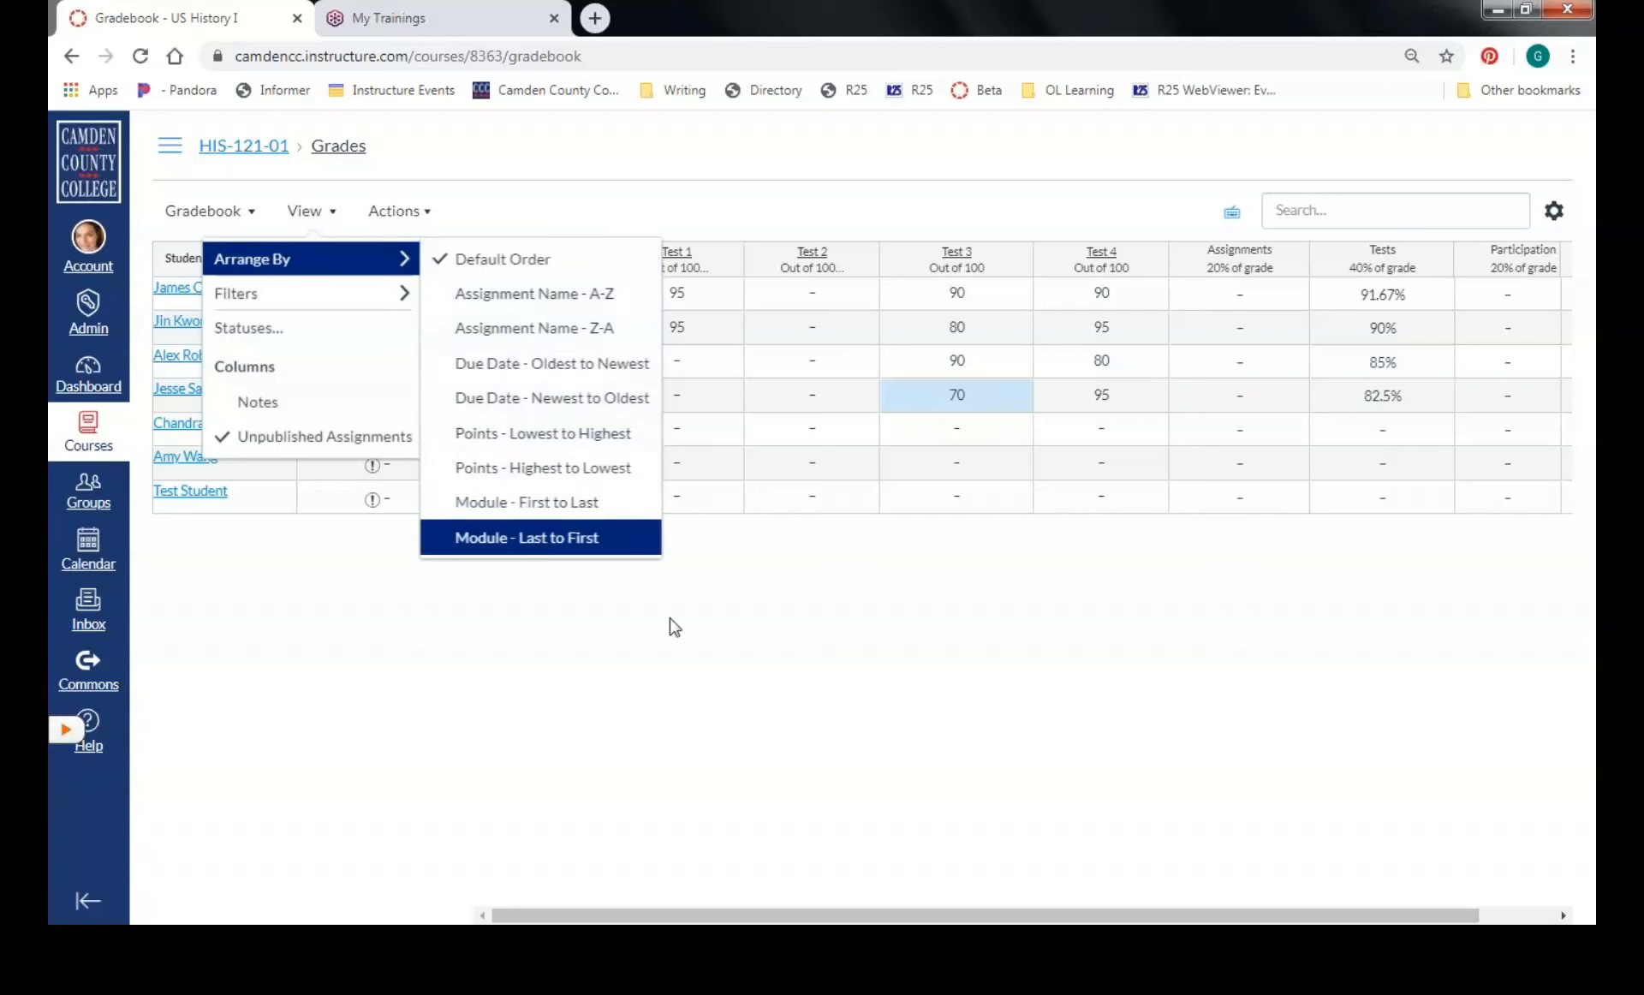
{"action": "left_click", "coordinate": [803, 698]}
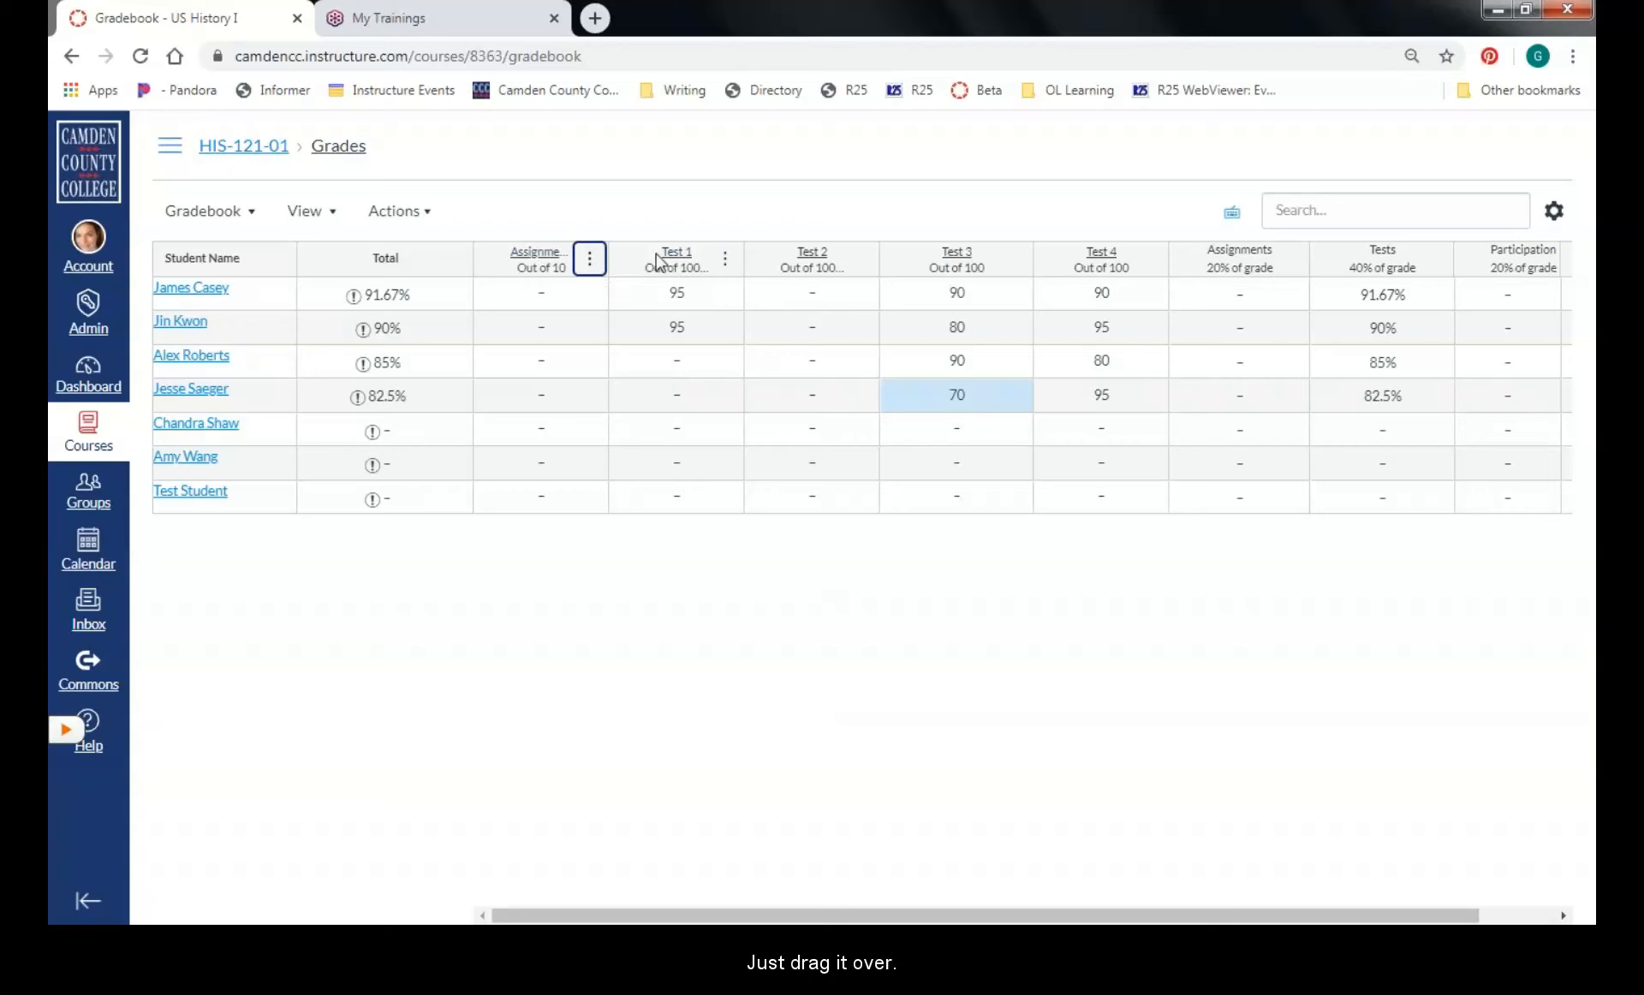
{"action": "left_click_drag", "start_coordinate": [495, 257], "coordinate": [643, 255]}
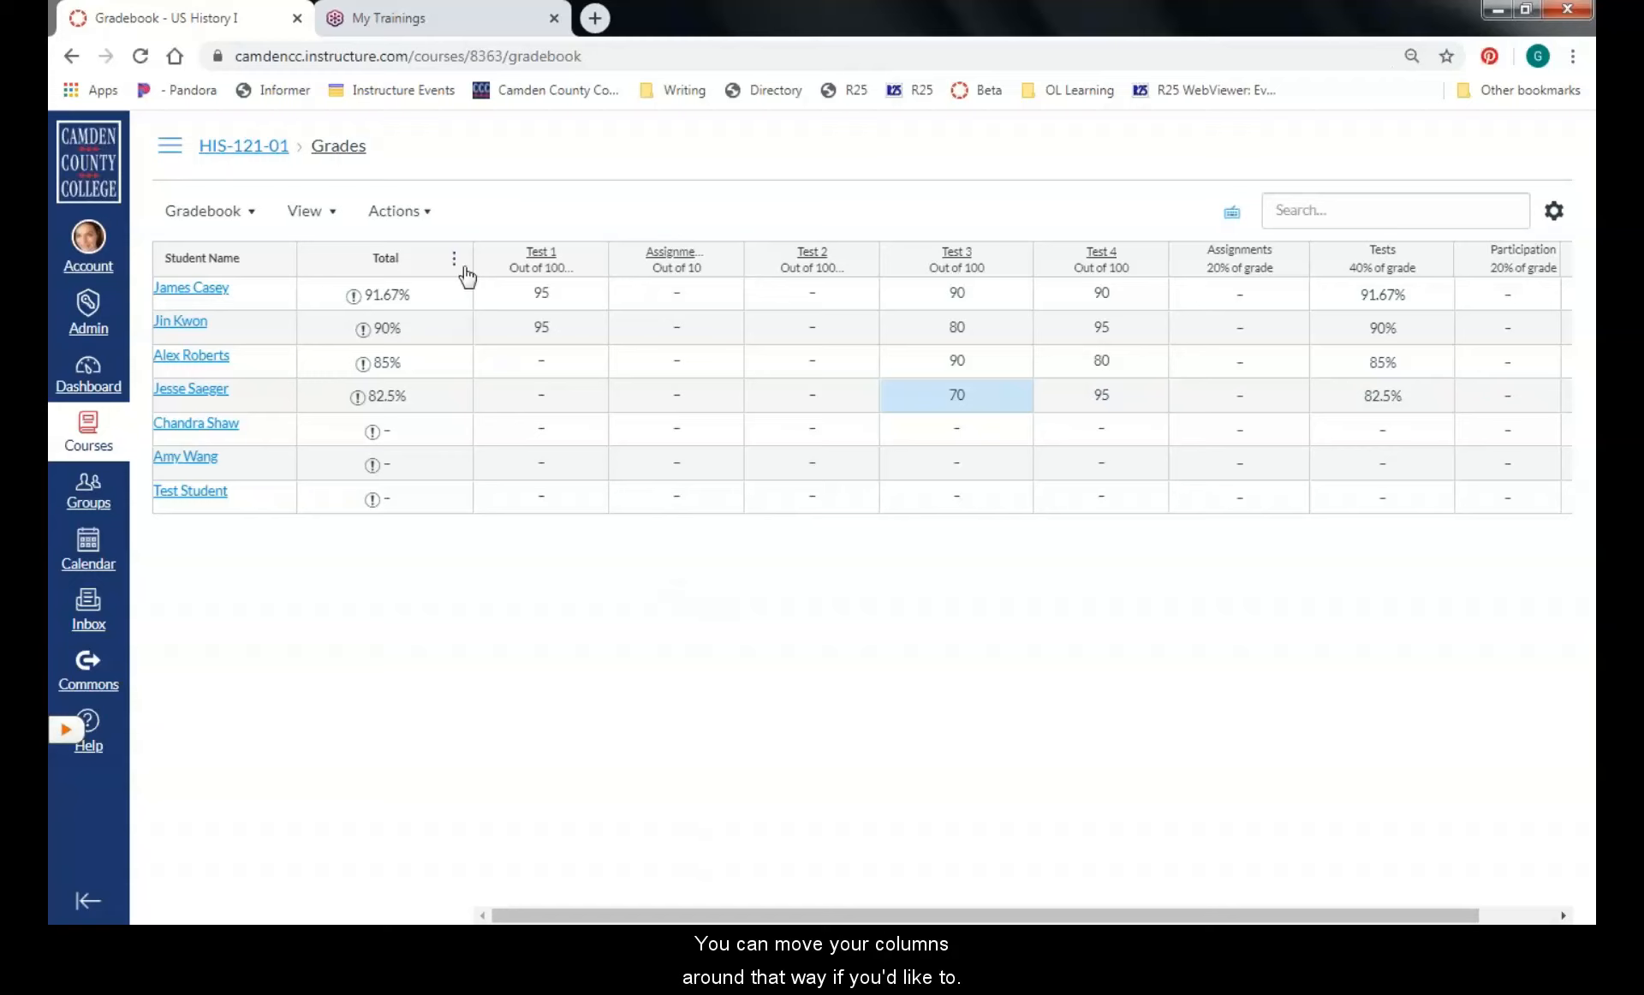
Look over the gradebook's filter options, and show the Notes column
{"action": "left_click", "coordinate": [315, 215]}
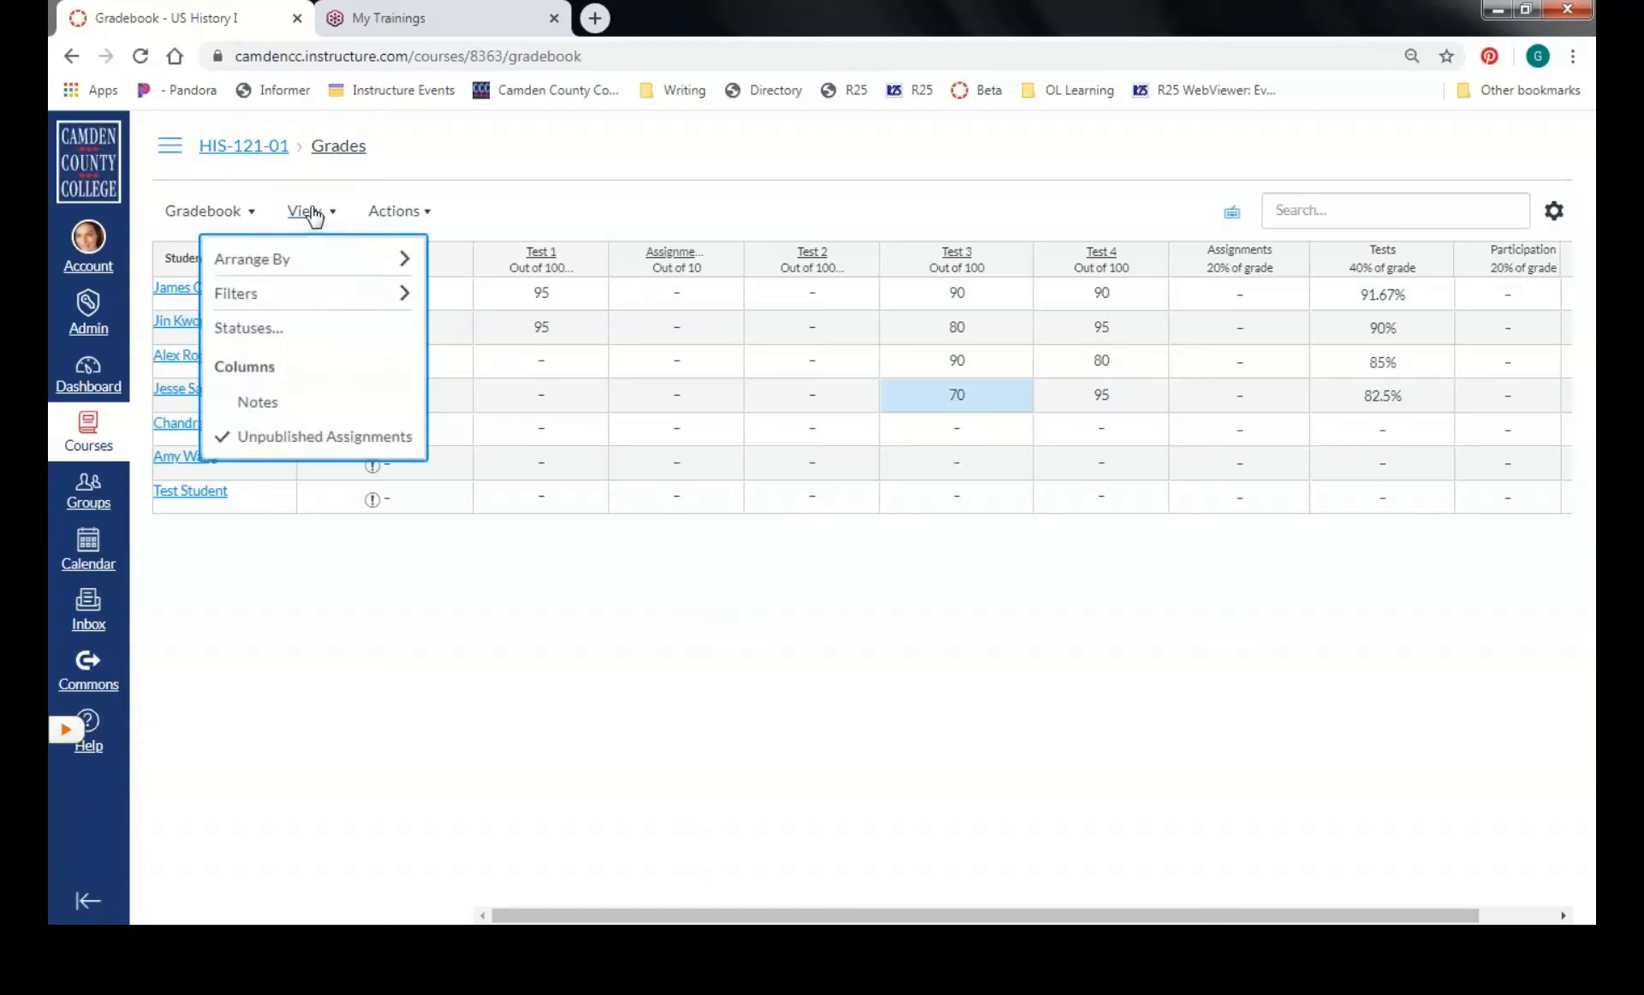
{"action": "mouse_move", "coordinate": [311, 305]}
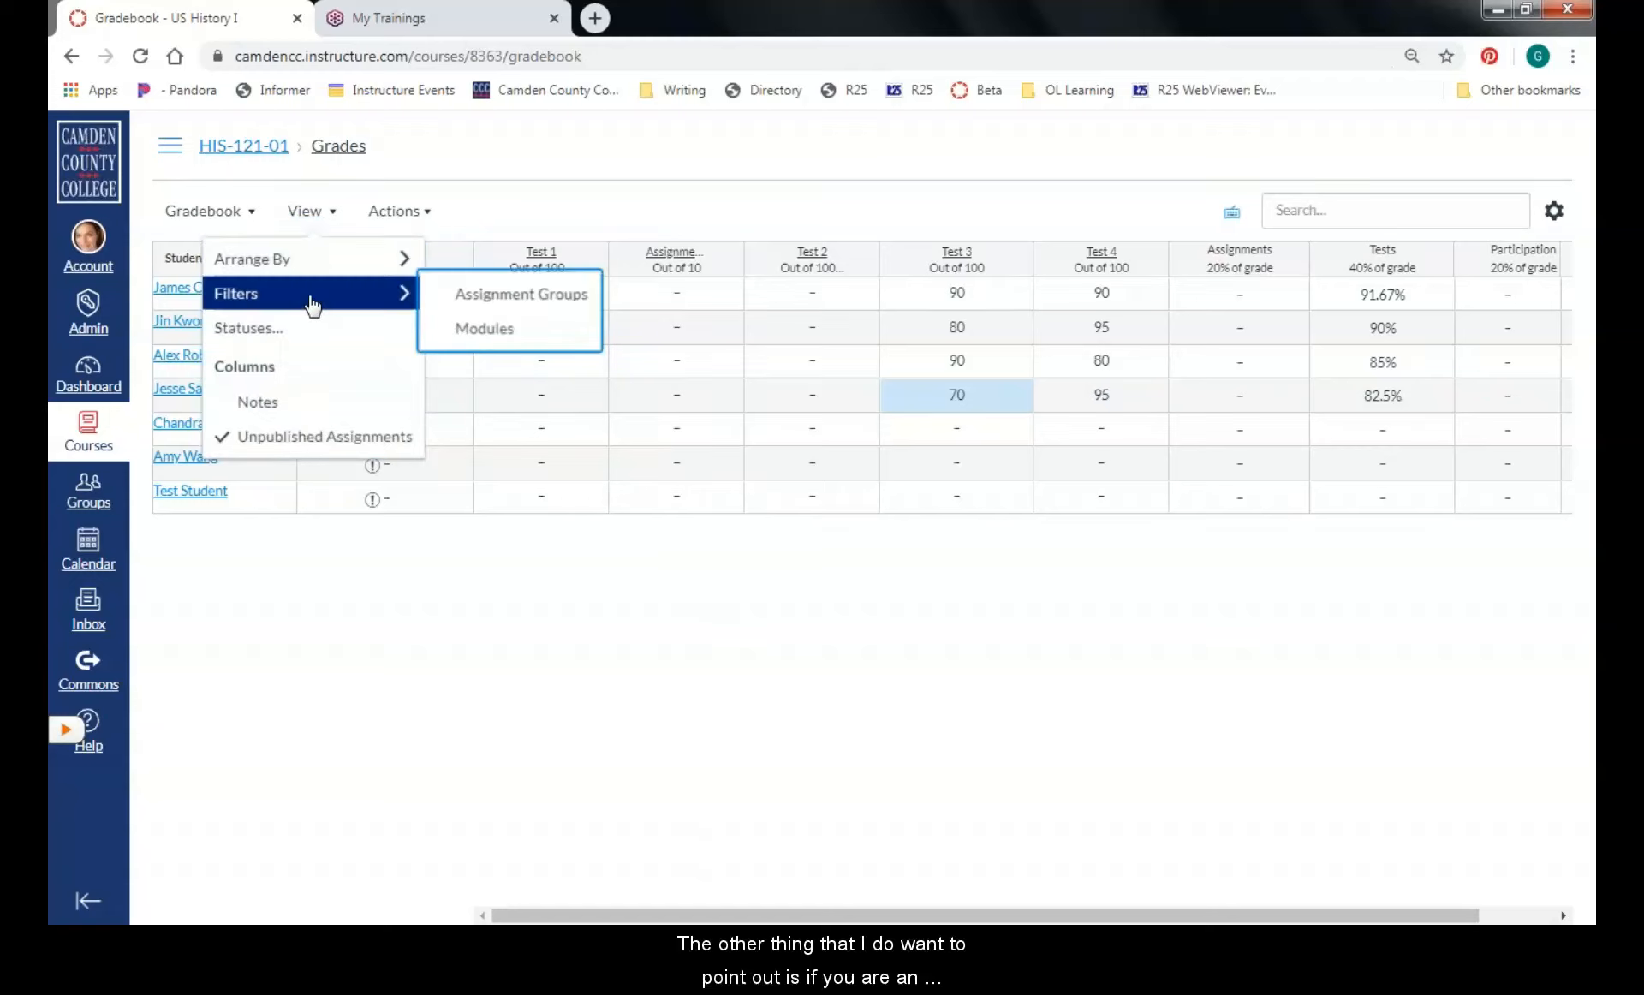
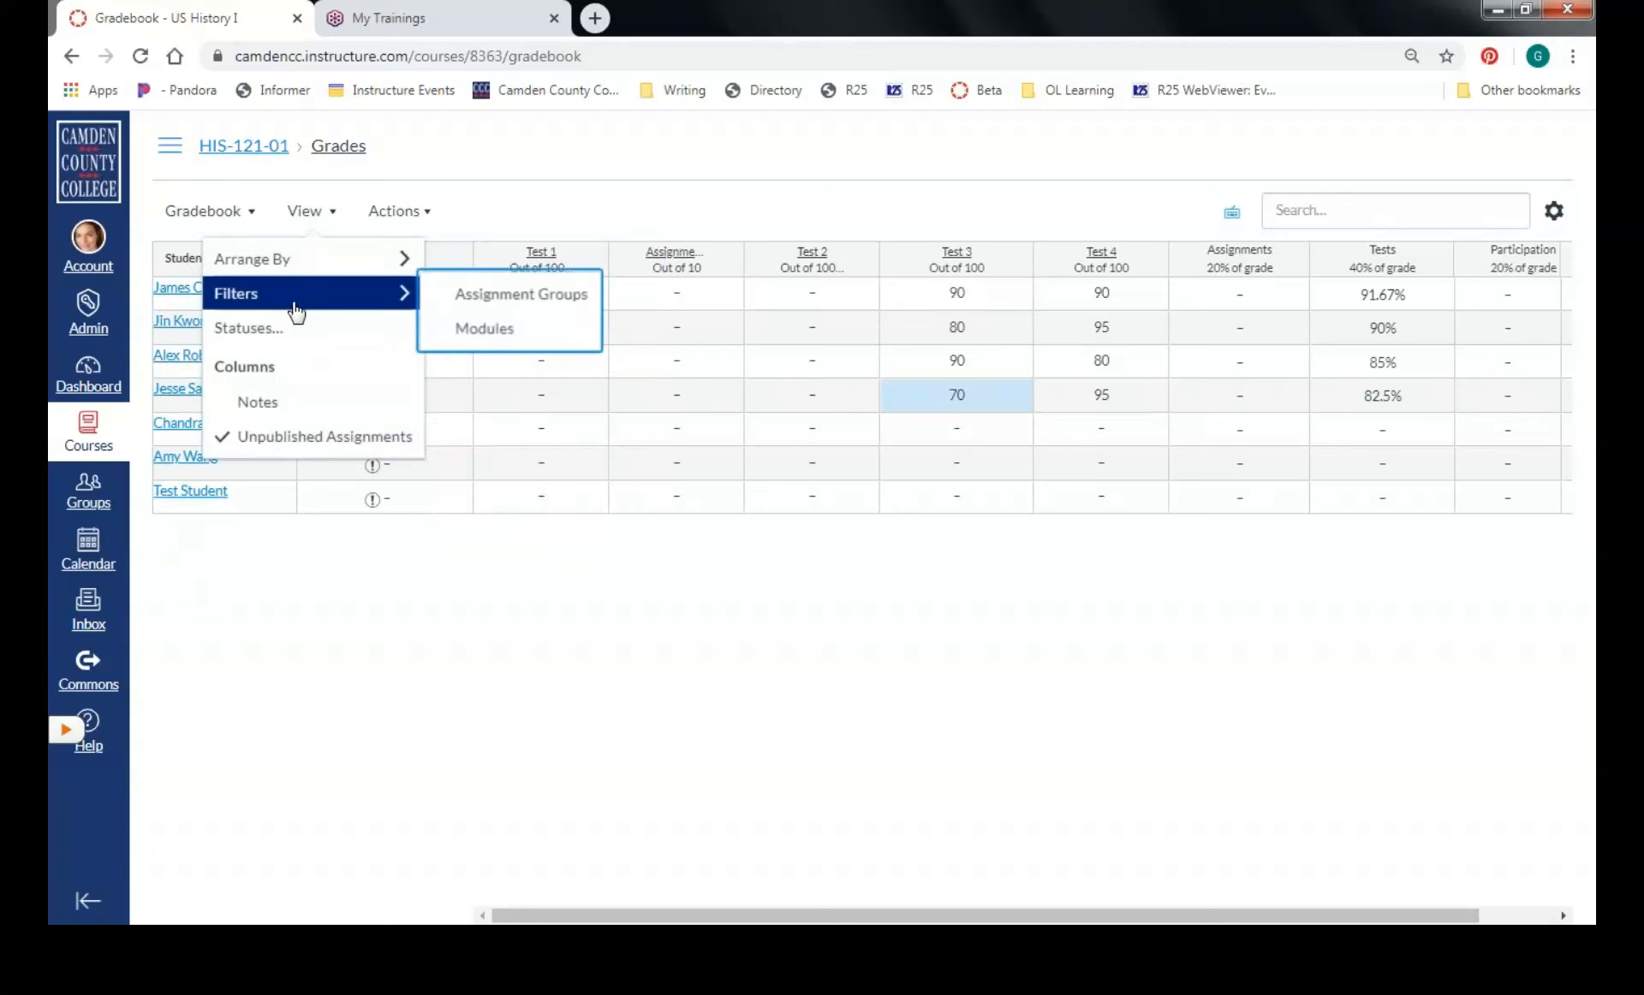
{"action": "left_click", "coordinate": [259, 412]}
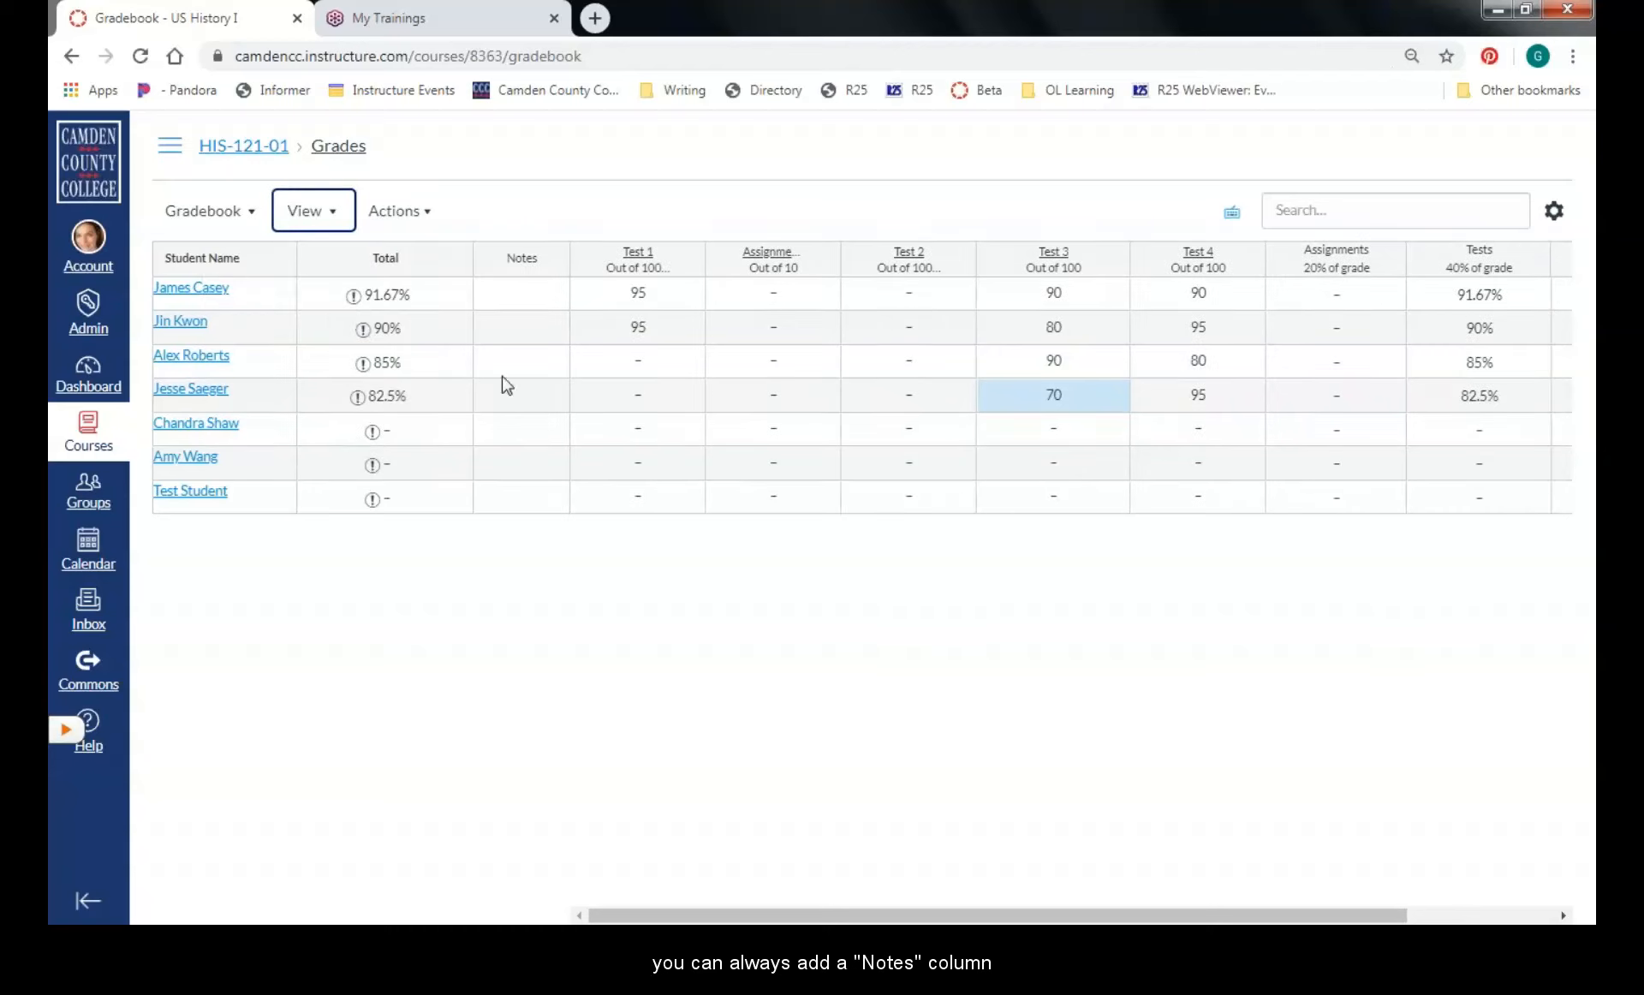
View the first student's note box in the Notes column, and close it without entering a note
{"action": "left_click", "coordinate": [521, 295]}
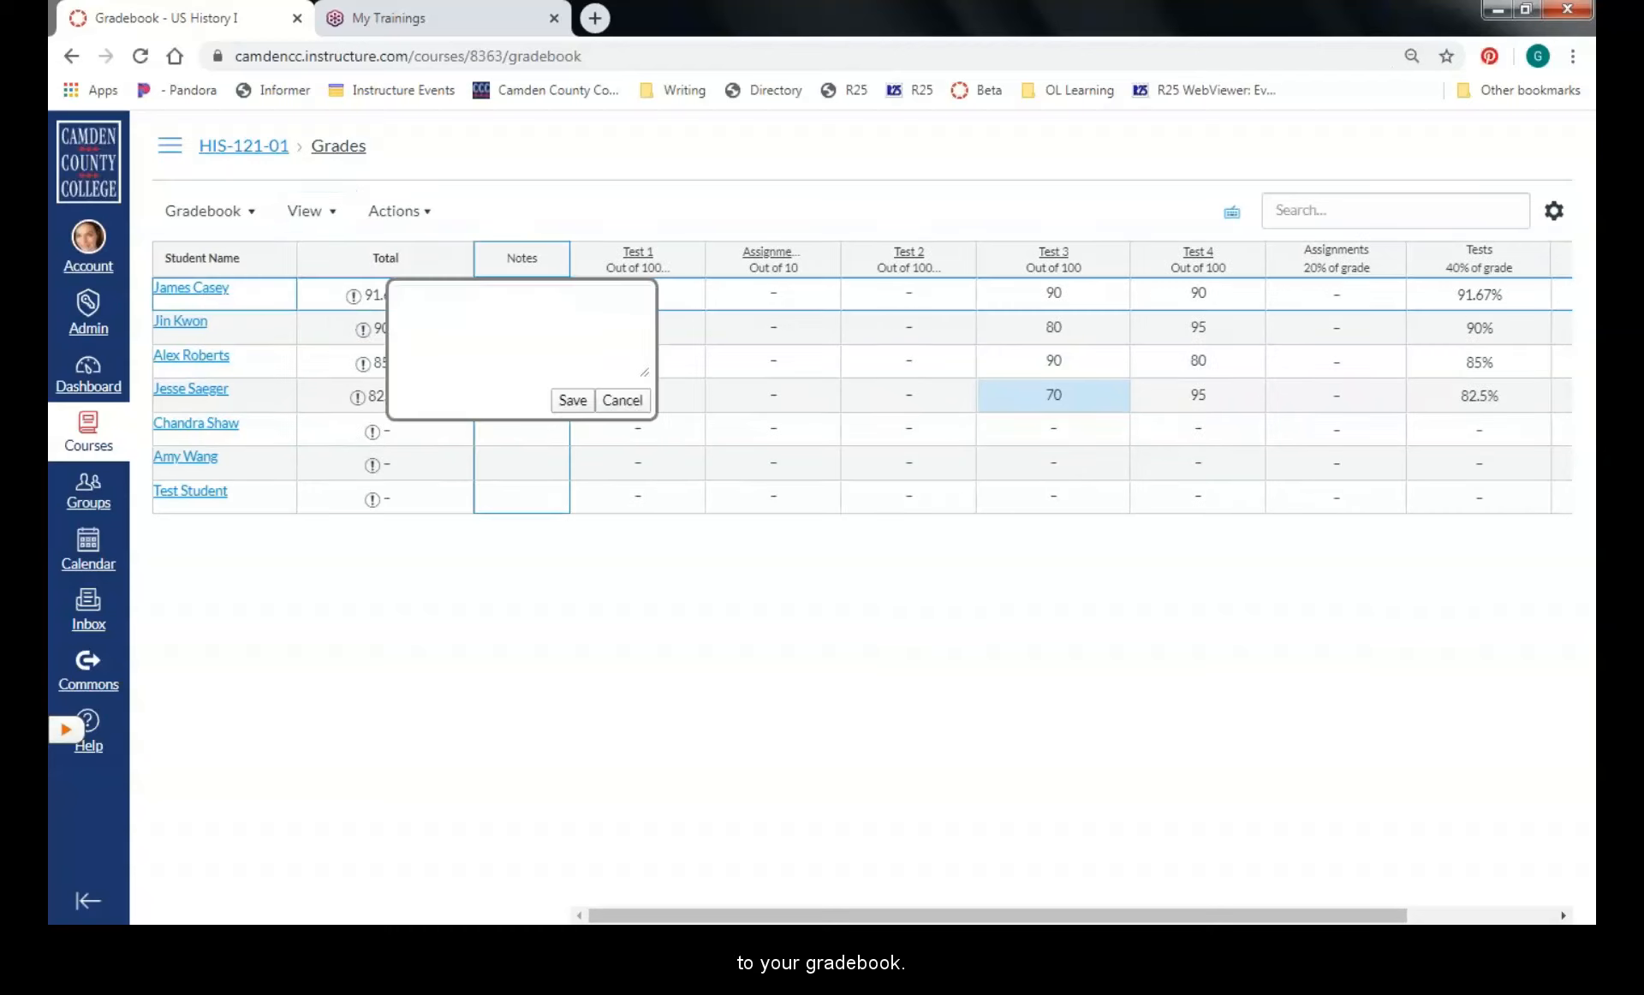
{"action": "left_click", "coordinate": [573, 198]}
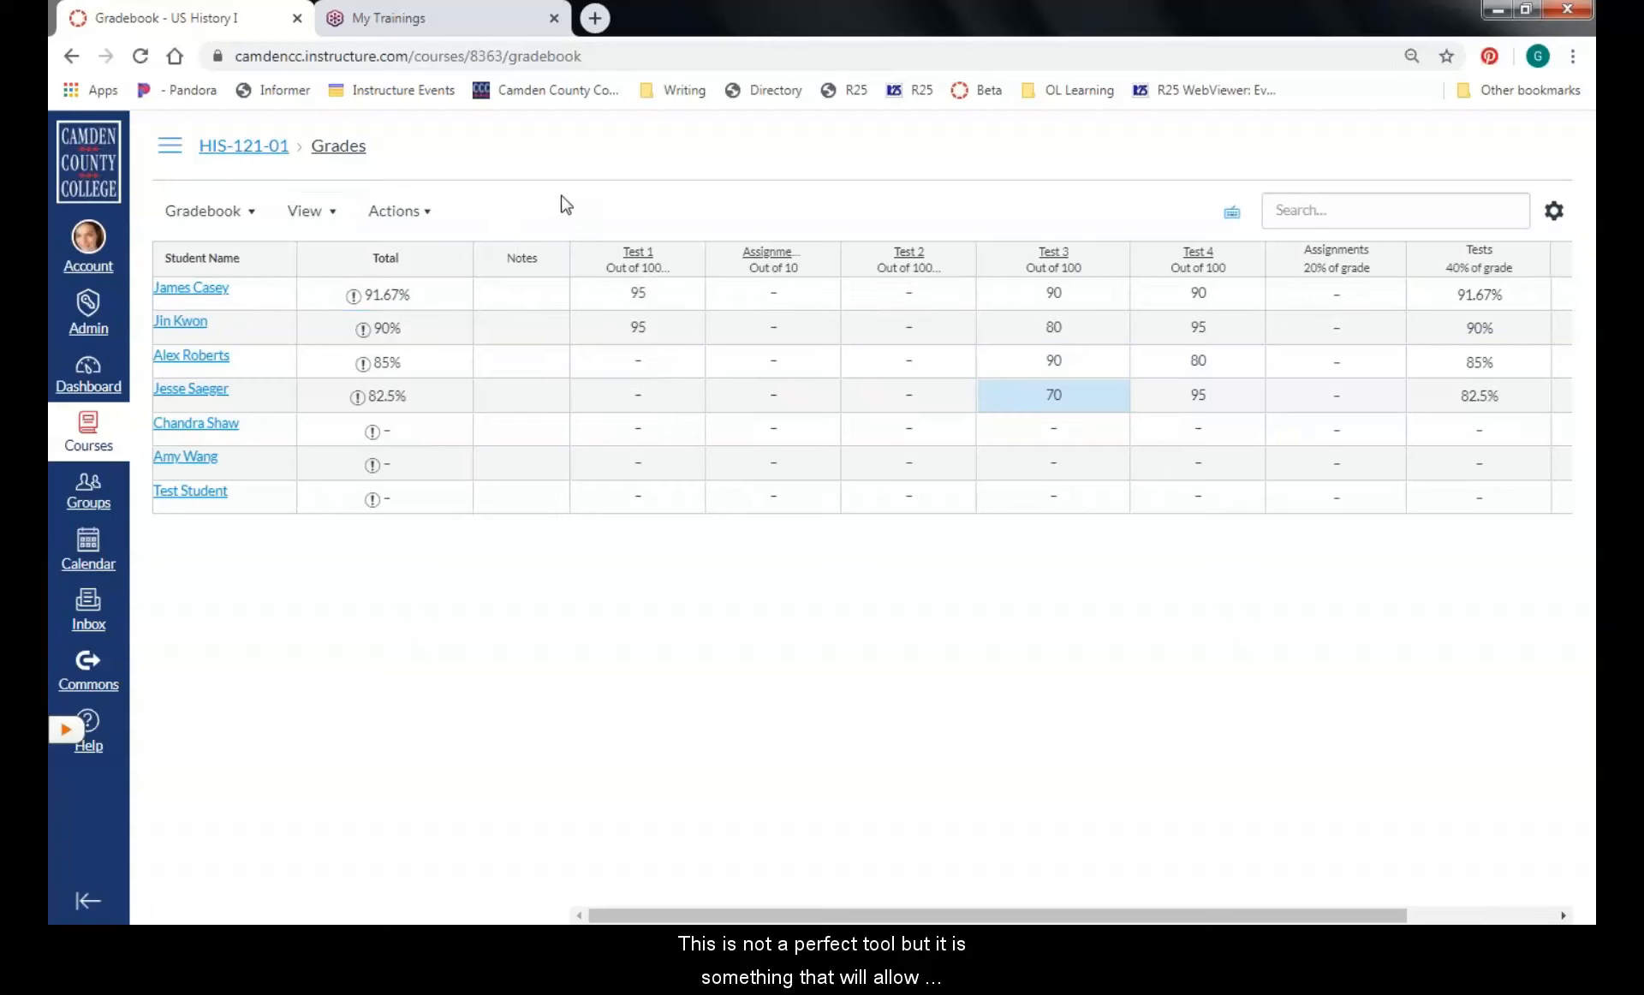
{"action": "left_click", "coordinate": [516, 289]}
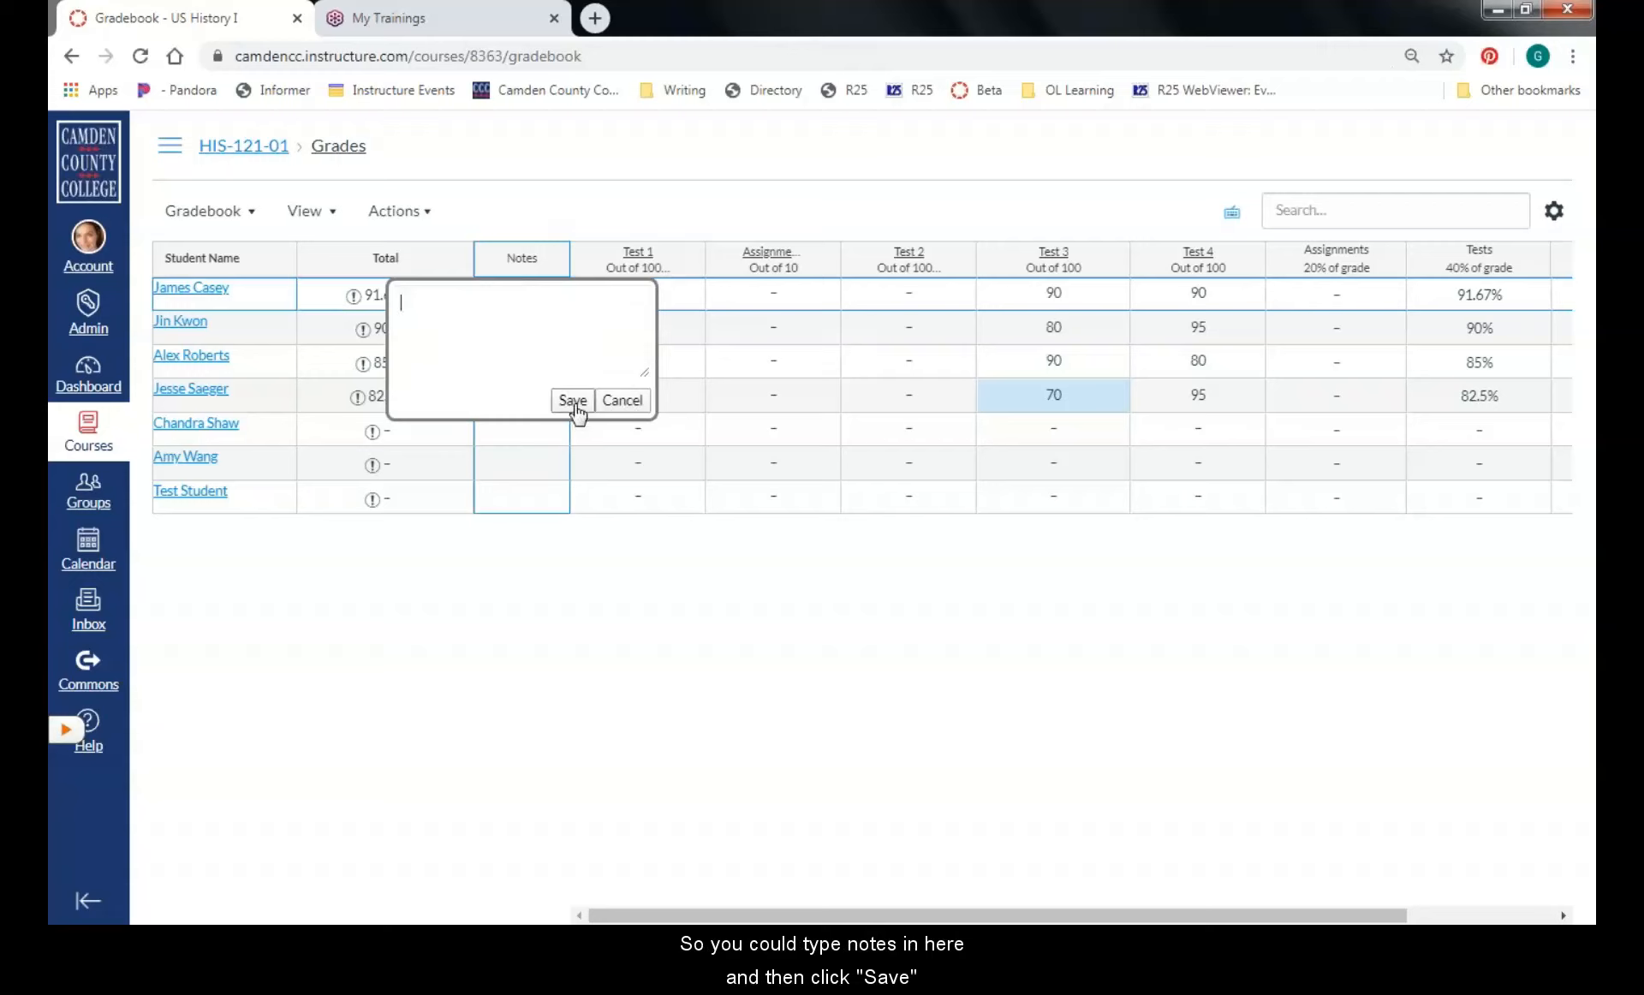
{"action": "left_click", "coordinate": [531, 201]}
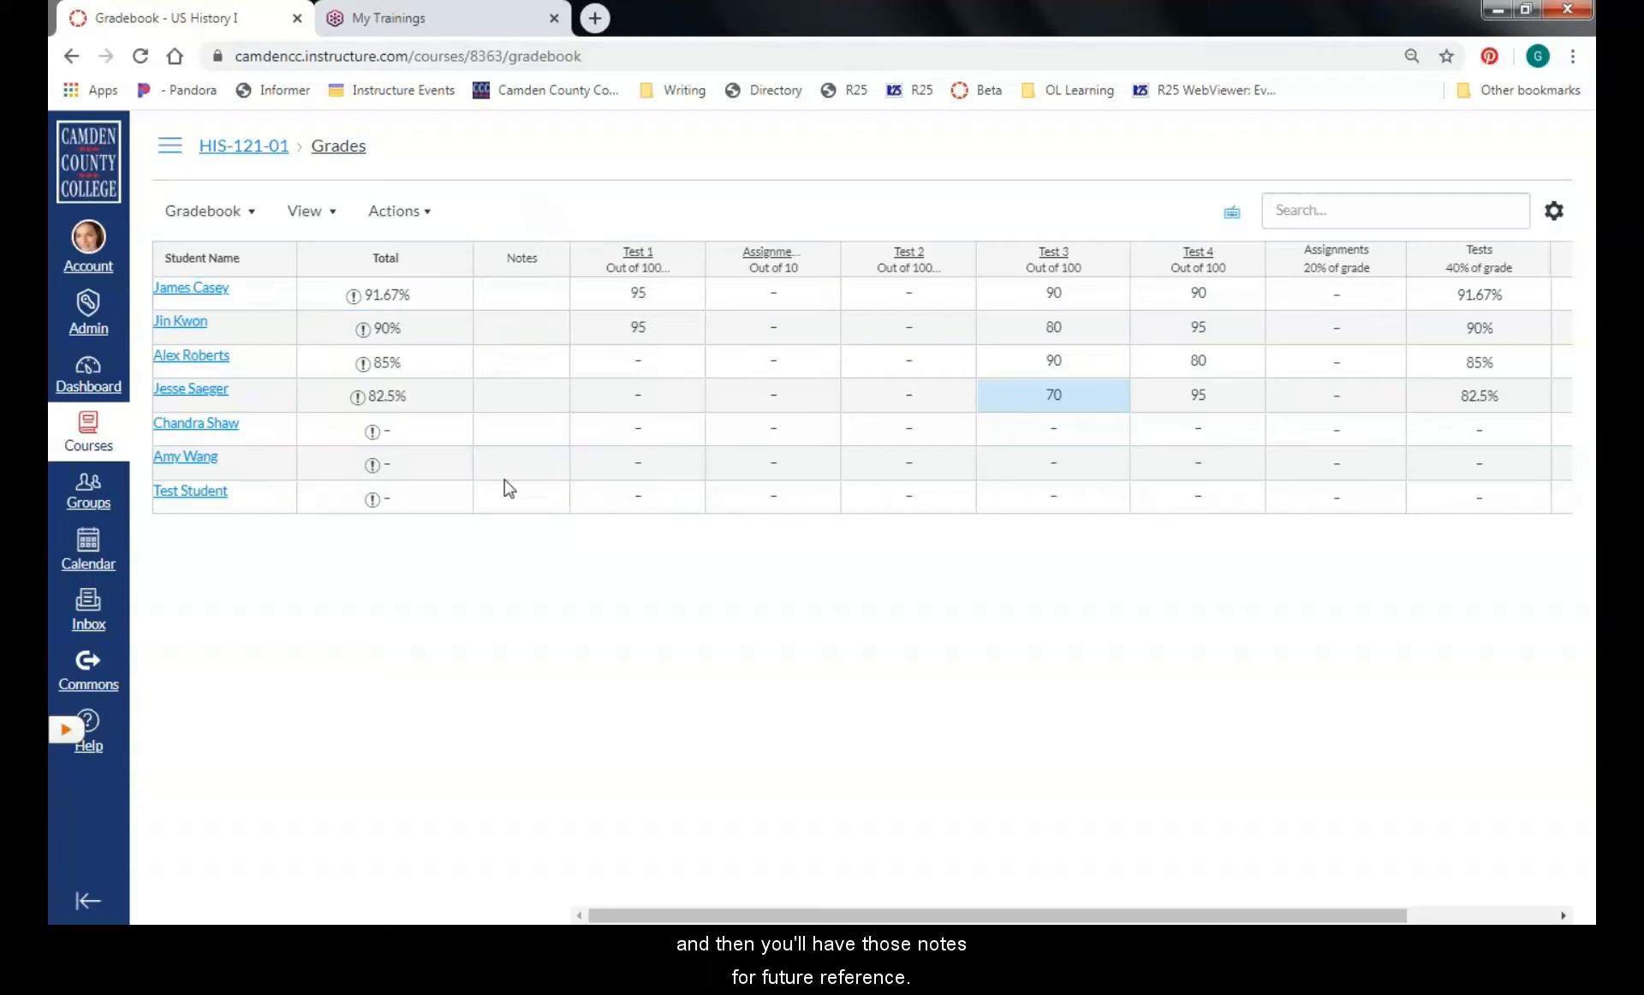
View the Unpublished Assignments column option and the gradebook's import and export options, leaving them unused
{"action": "left_click", "coordinate": [312, 220]}
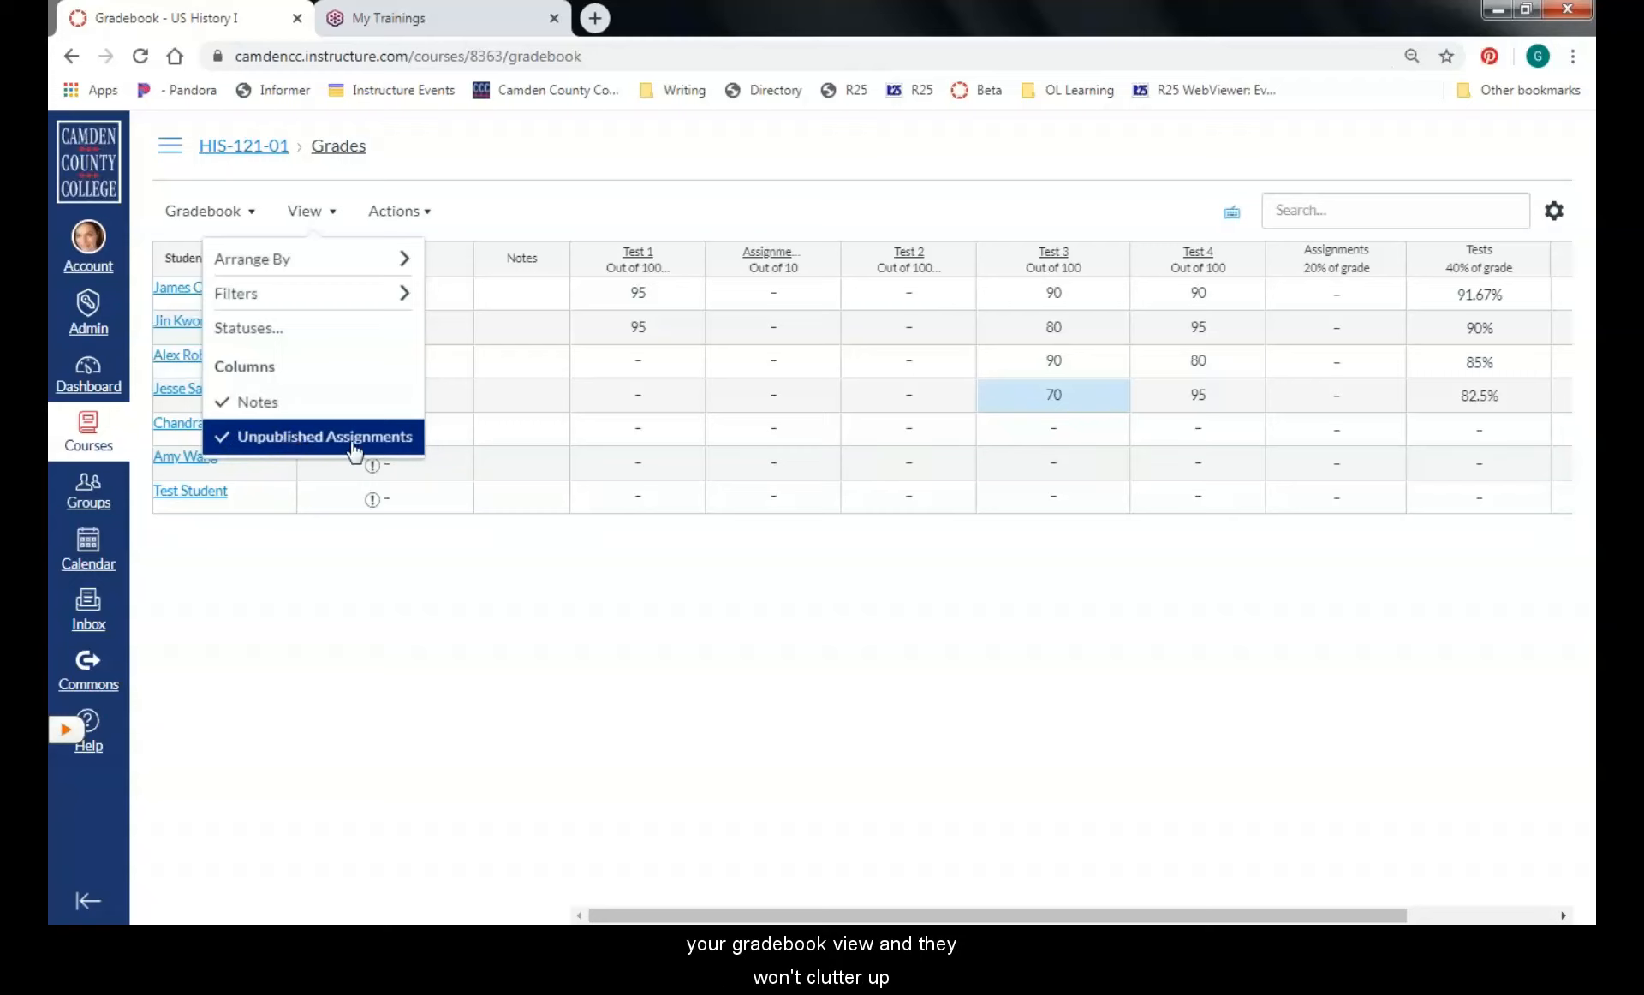
{"action": "left_click", "coordinate": [516, 186]}
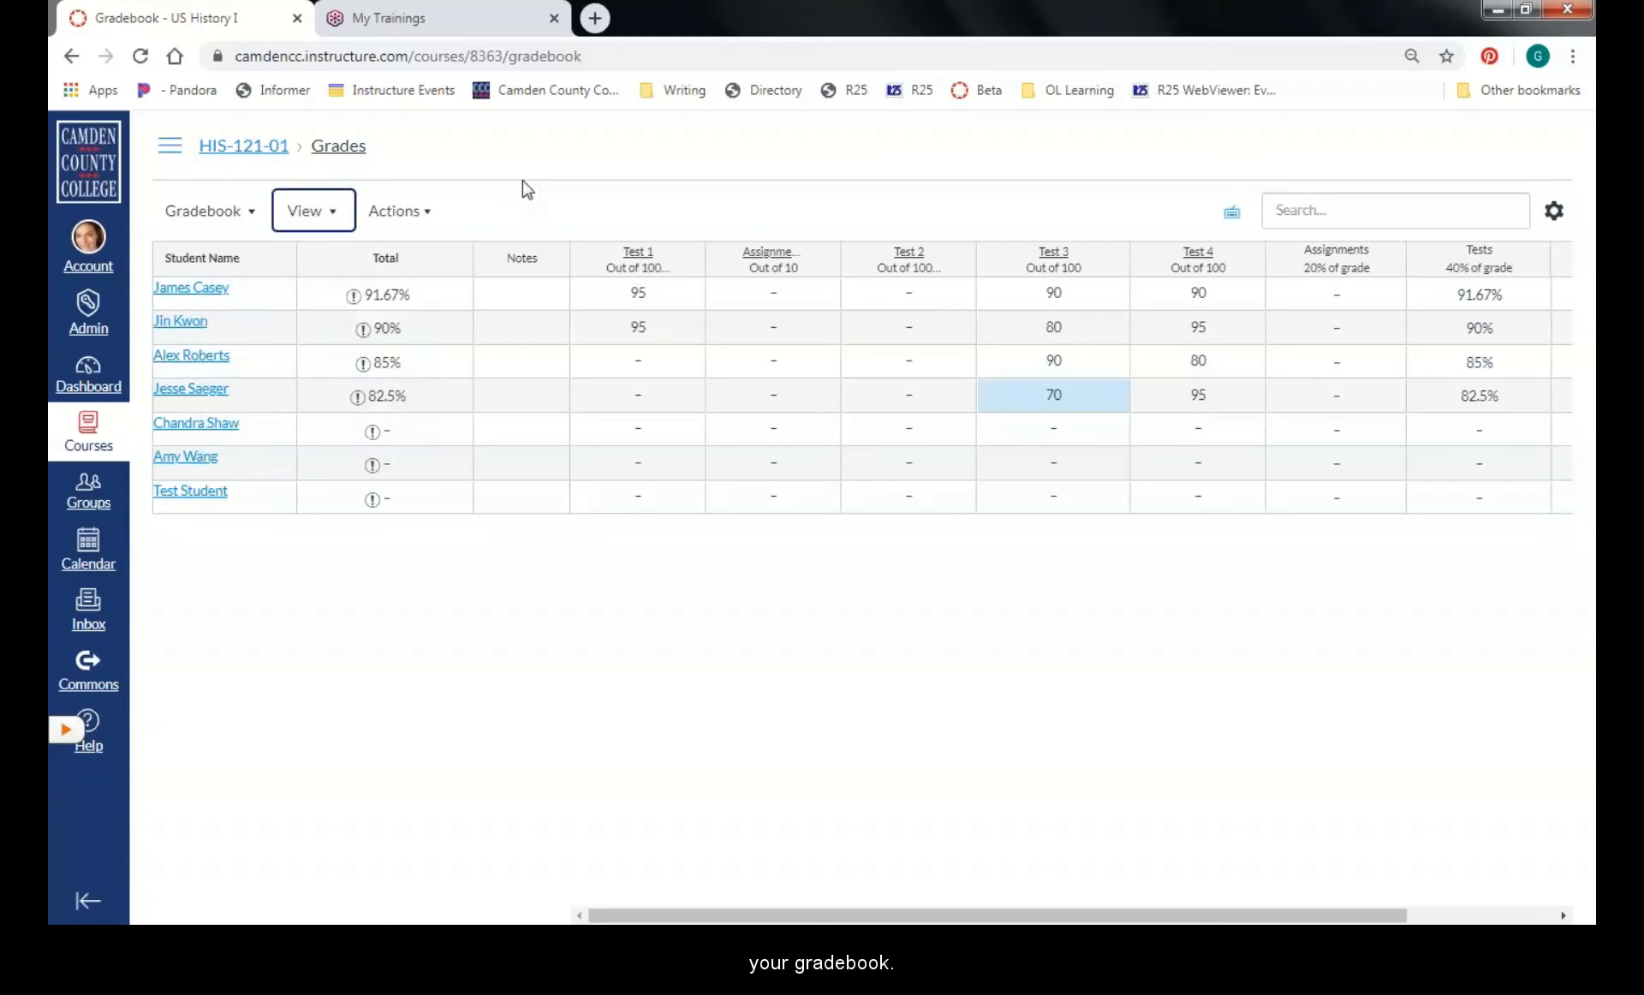
{"action": "left_click", "coordinate": [394, 214]}
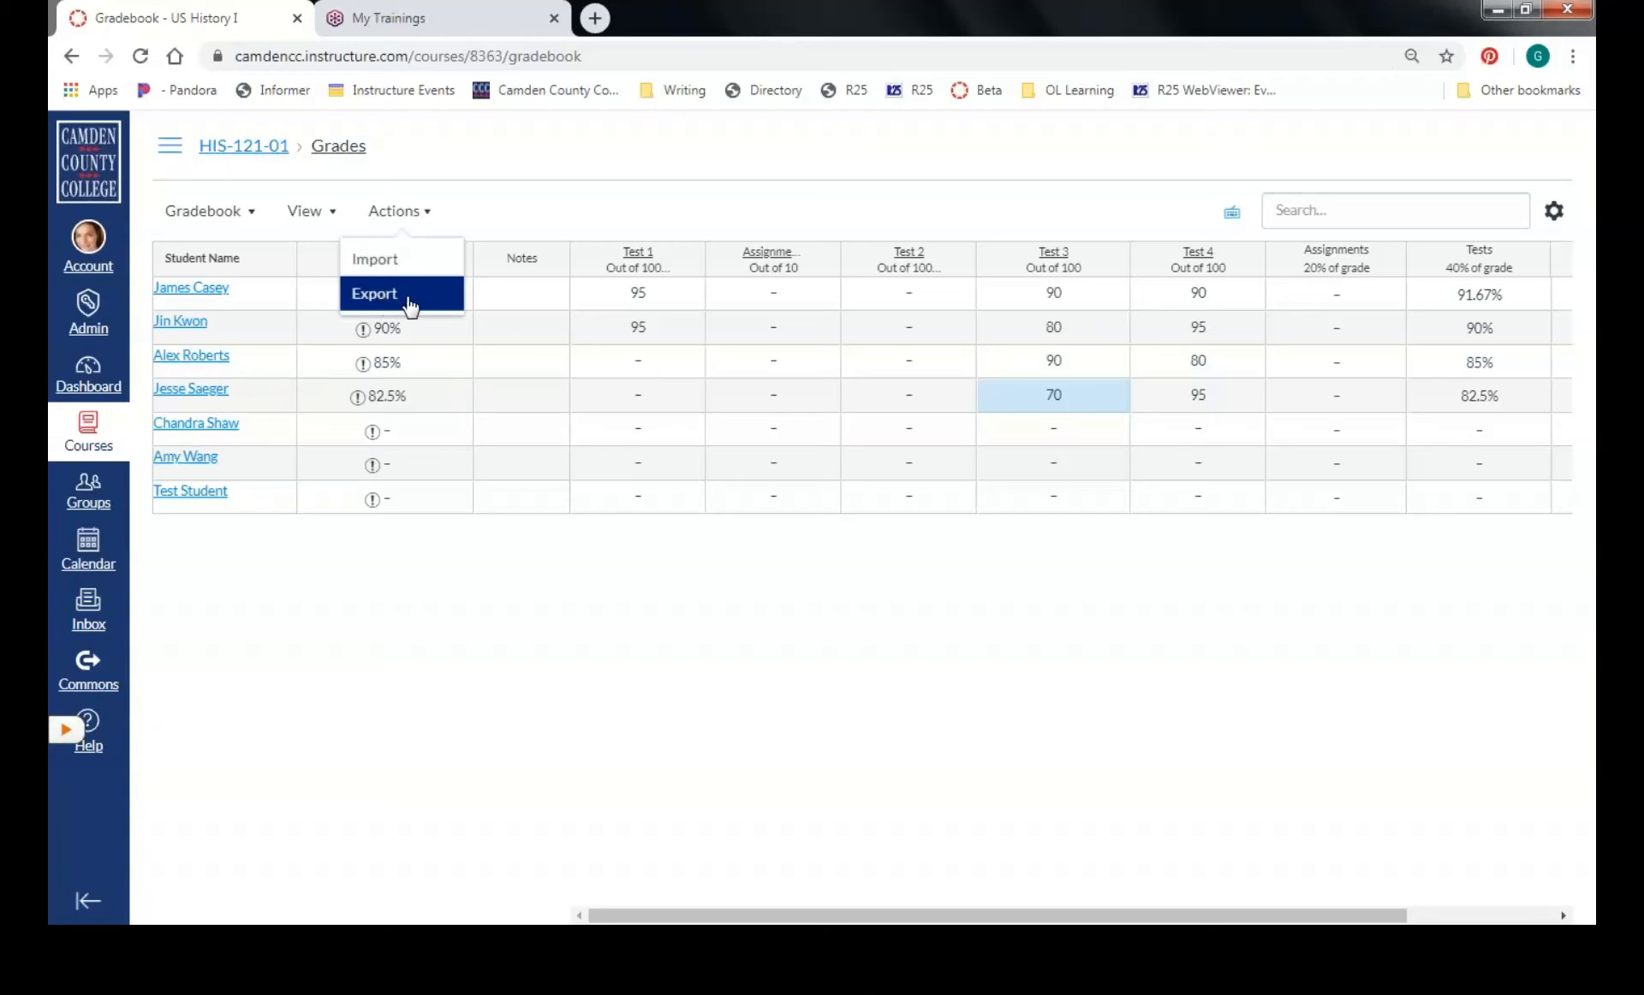
{"action": "left_click", "coordinate": [633, 169]}
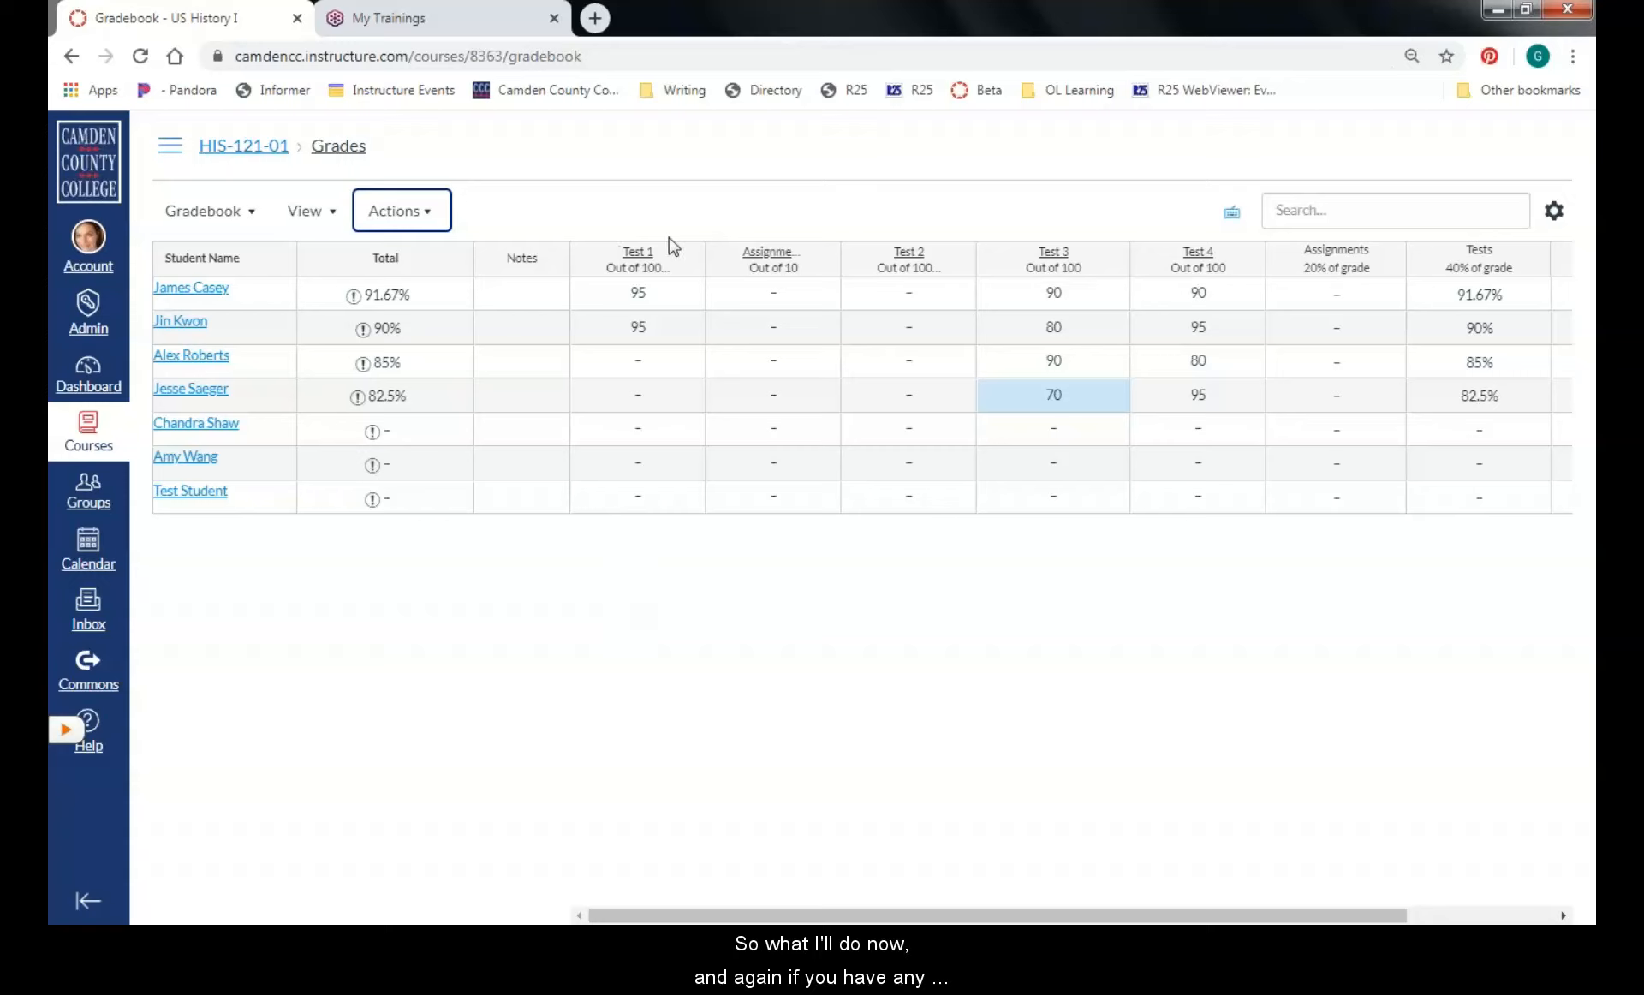
{"action": "left_click", "coordinate": [1577, 78]}
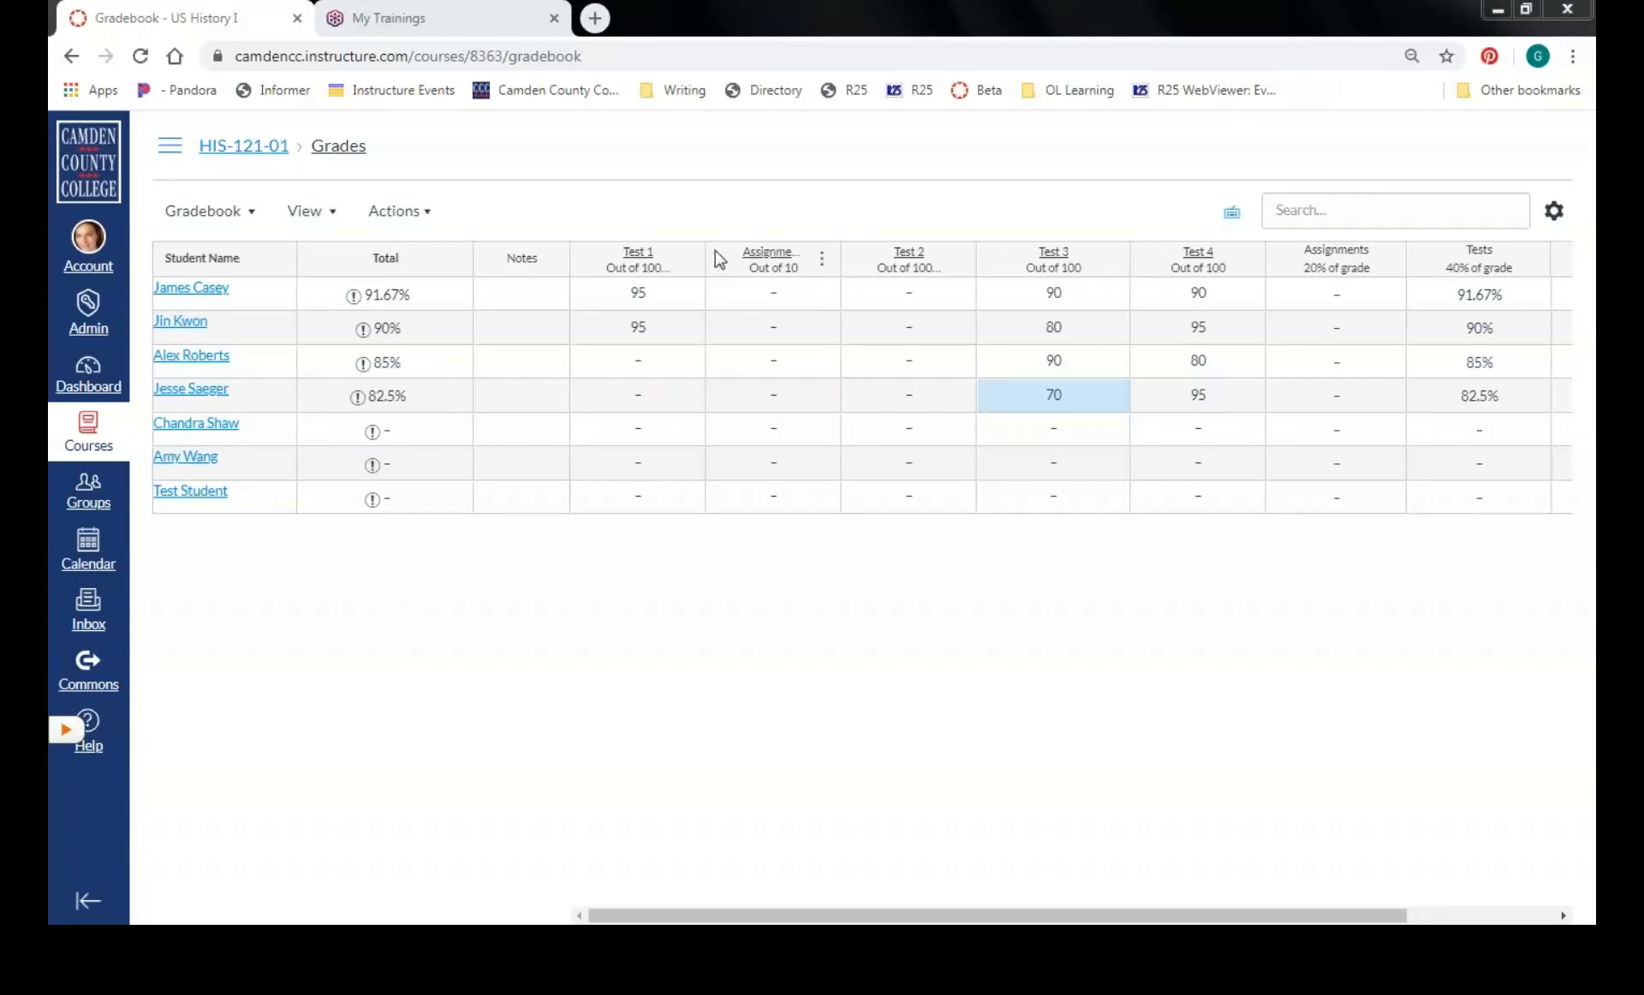
Start a message to the students who haven't been graded on Test 1, leaving the message body empty
{"action": "mouse_move", "coordinate": [686, 249]}
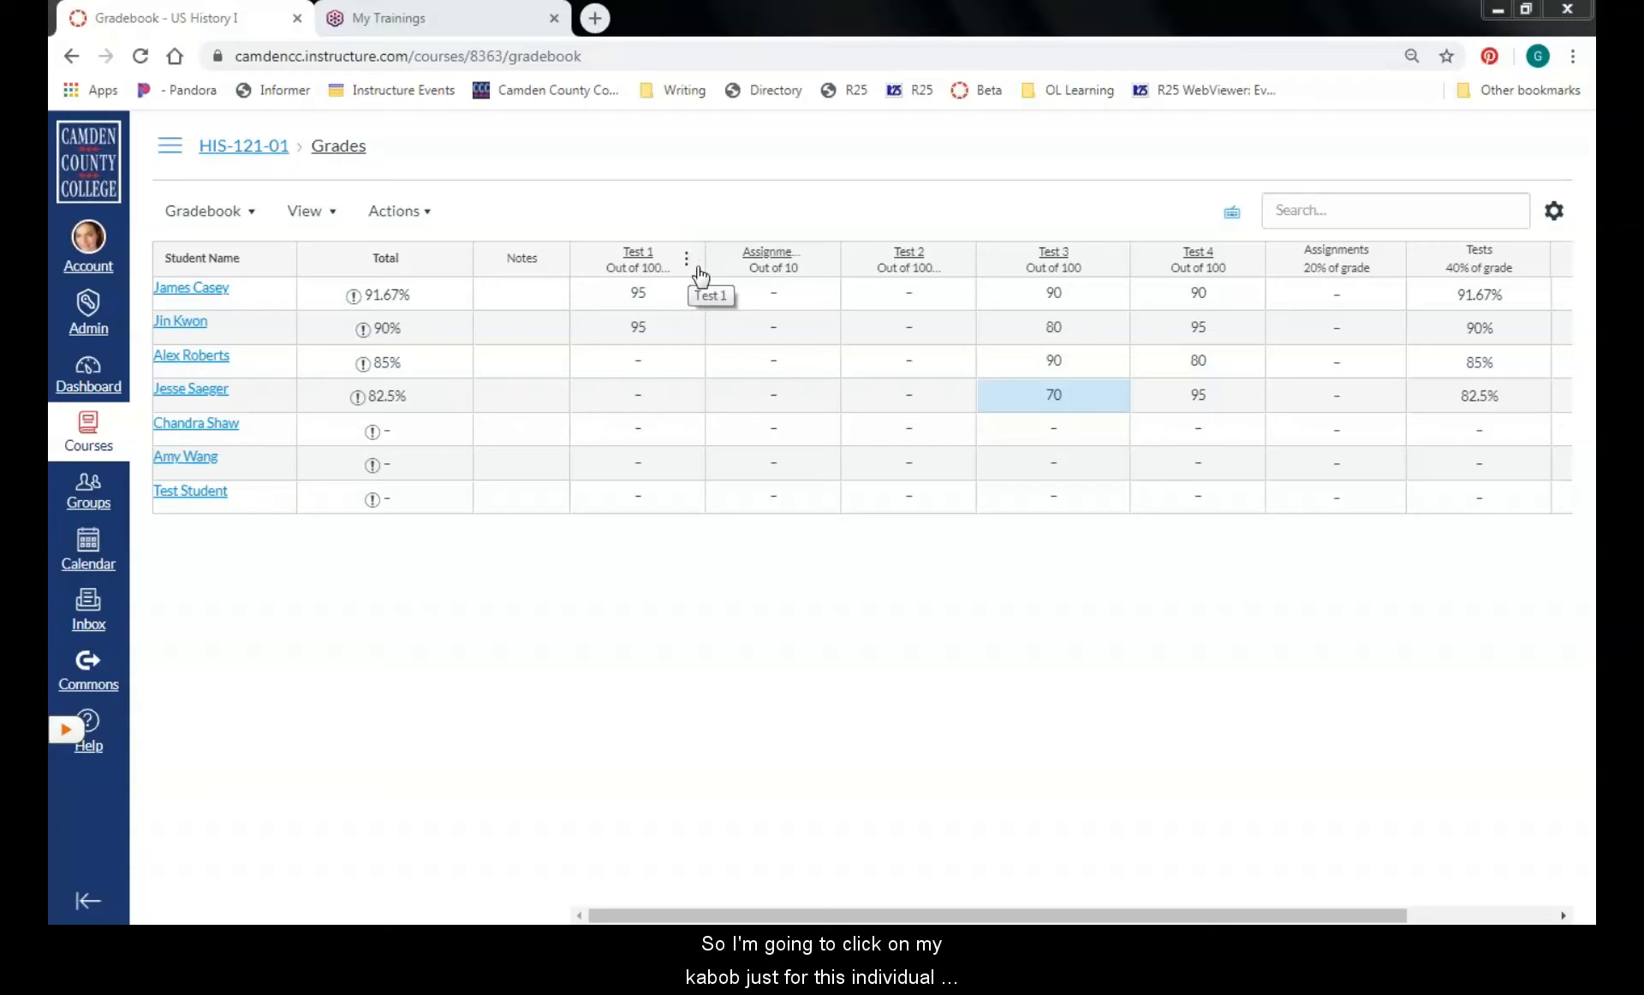
{"action": "left_click", "coordinate": [687, 256]}
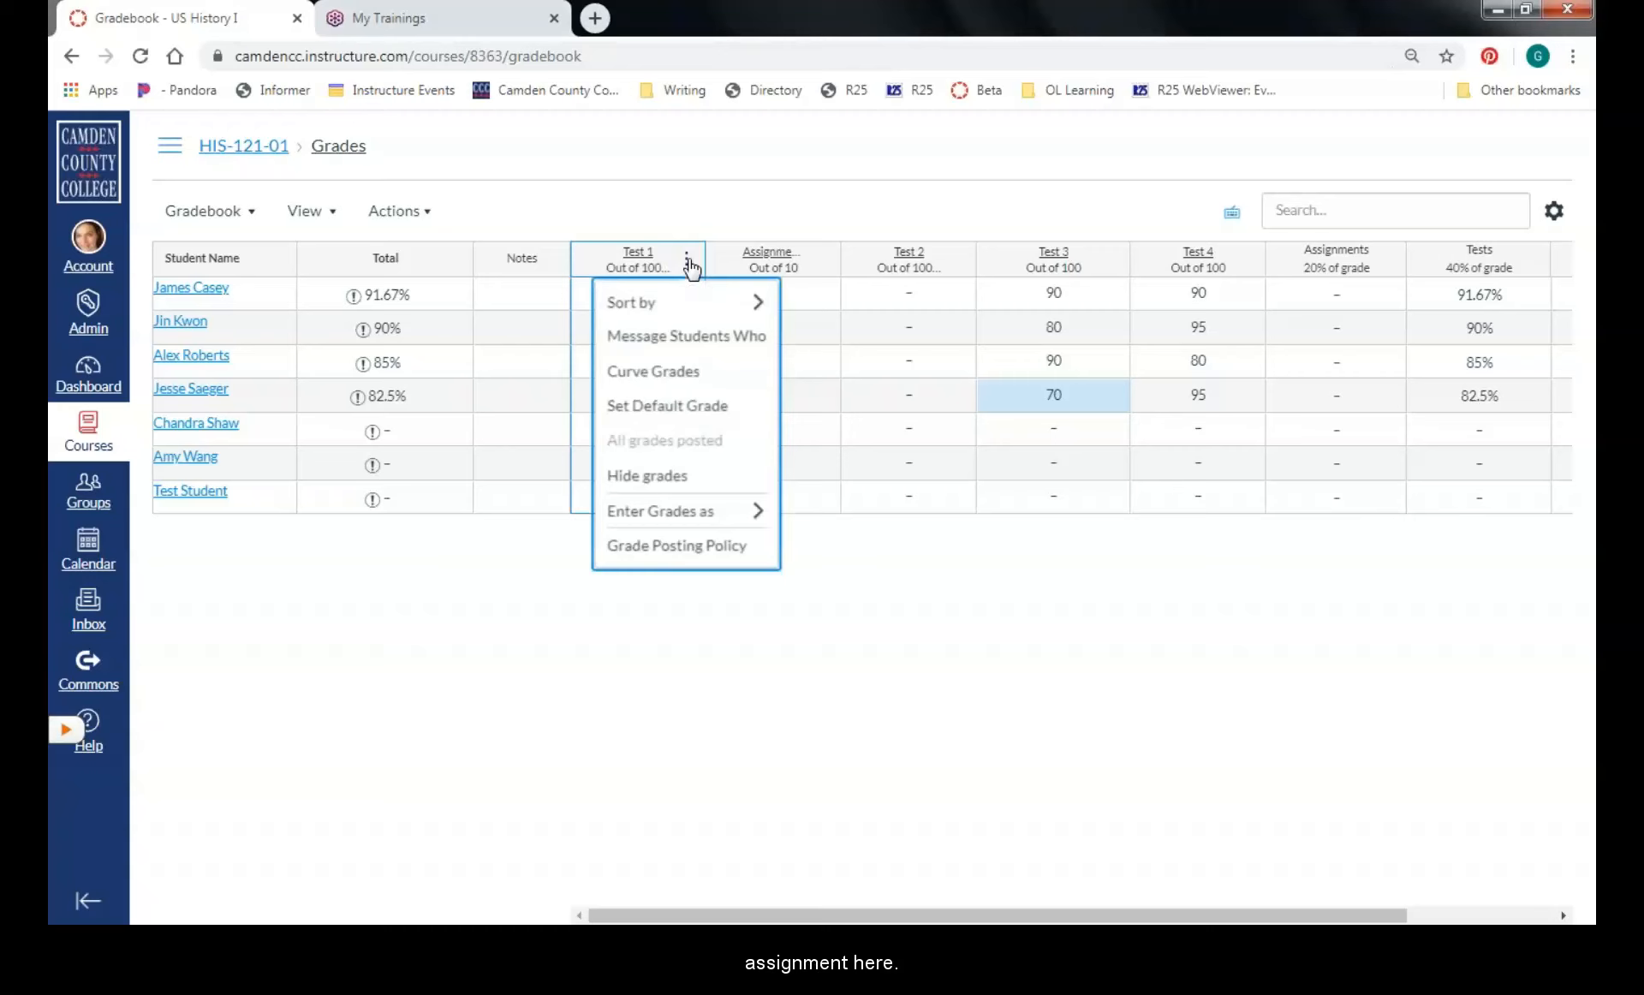
{"action": "mouse_move", "coordinate": [707, 304]}
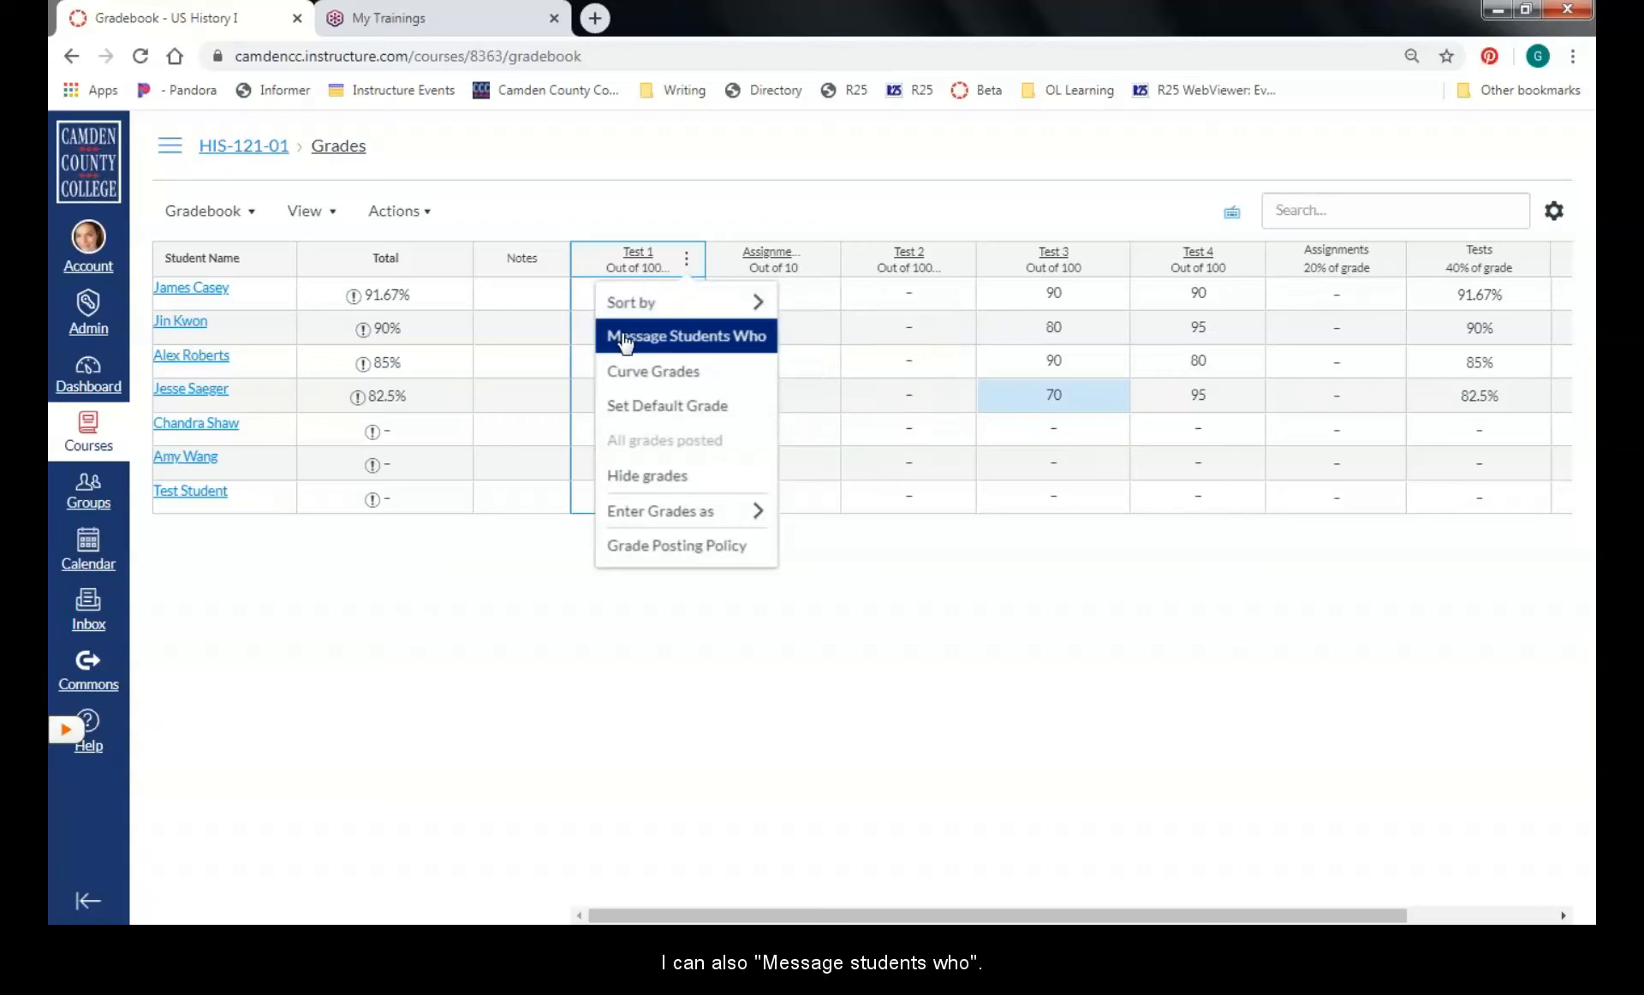
{"action": "left_click", "coordinate": [673, 345]}
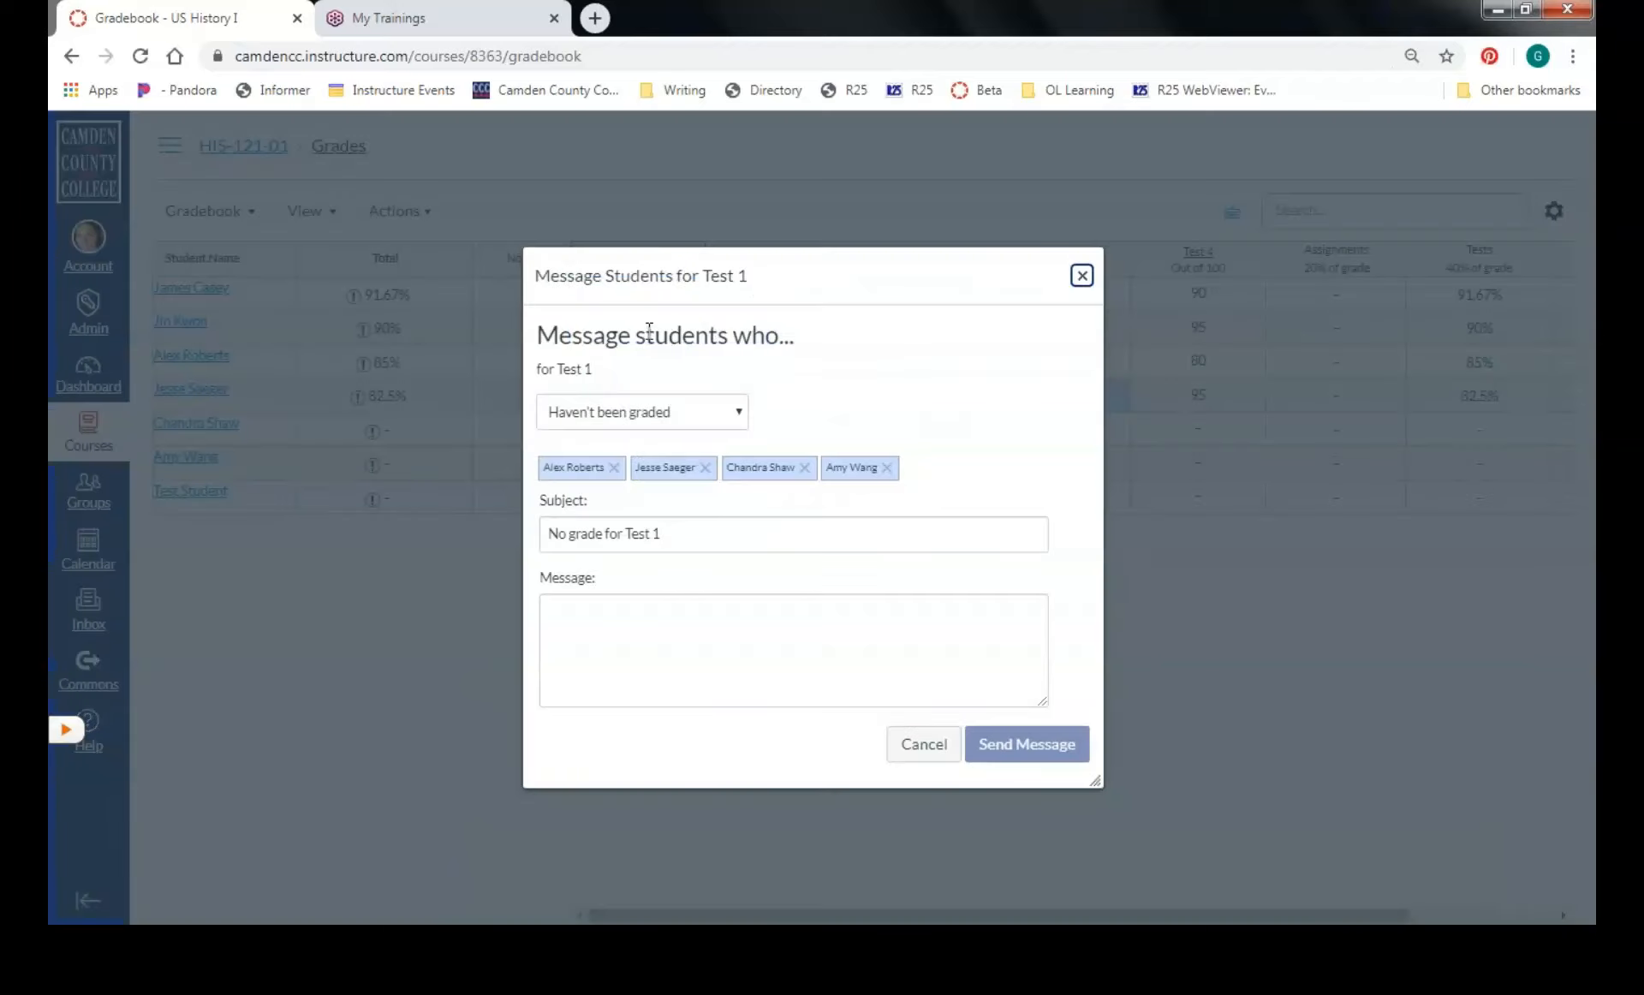
{"action": "left_click", "coordinate": [650, 405]}
{"action": "left_click", "coordinate": [767, 387]}
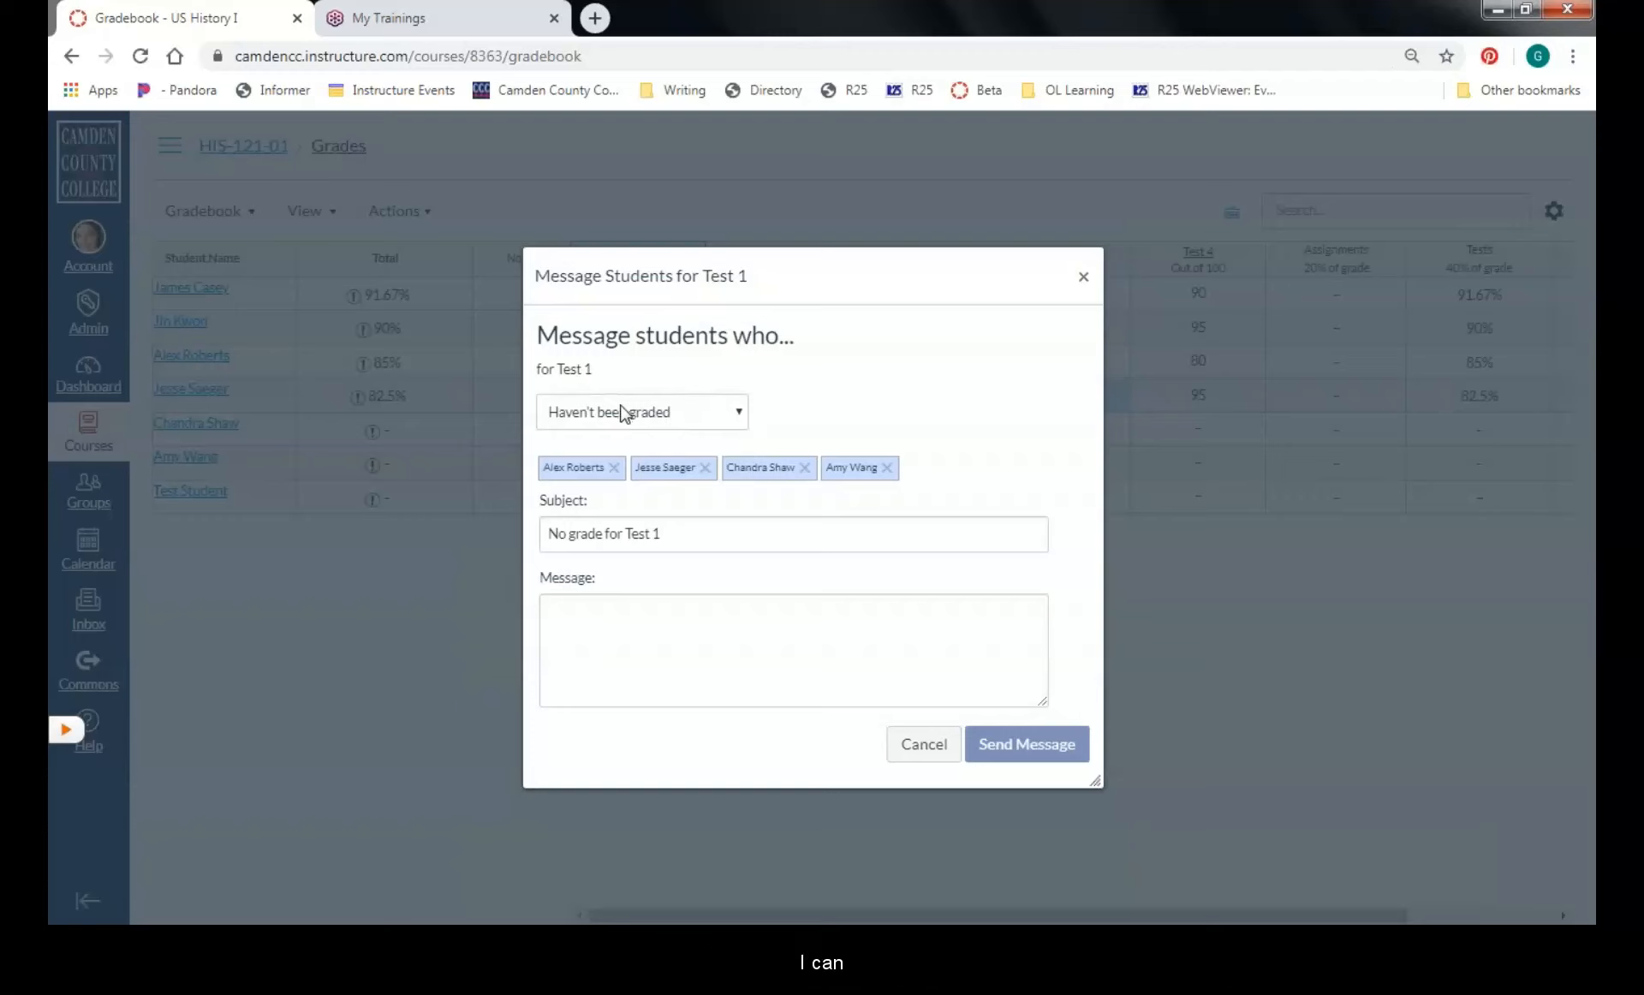
{"action": "left_click", "coordinate": [675, 422]}
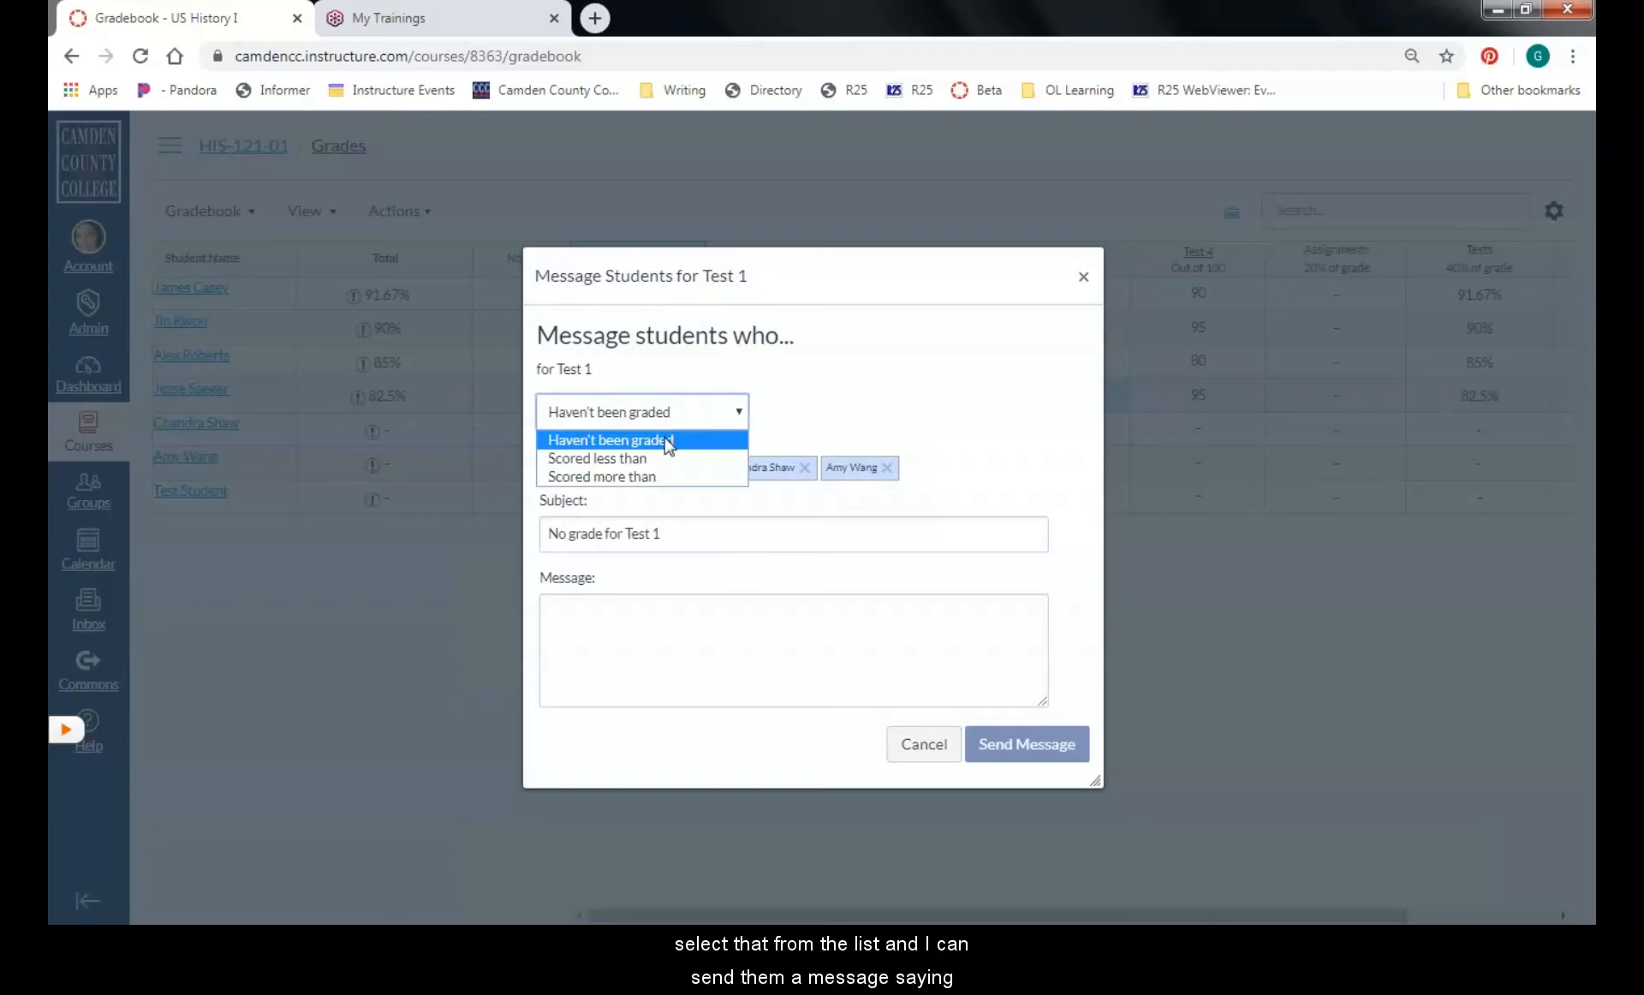
{"action": "left_click", "coordinate": [667, 440]}
{"action": "left_click", "coordinate": [675, 533]}
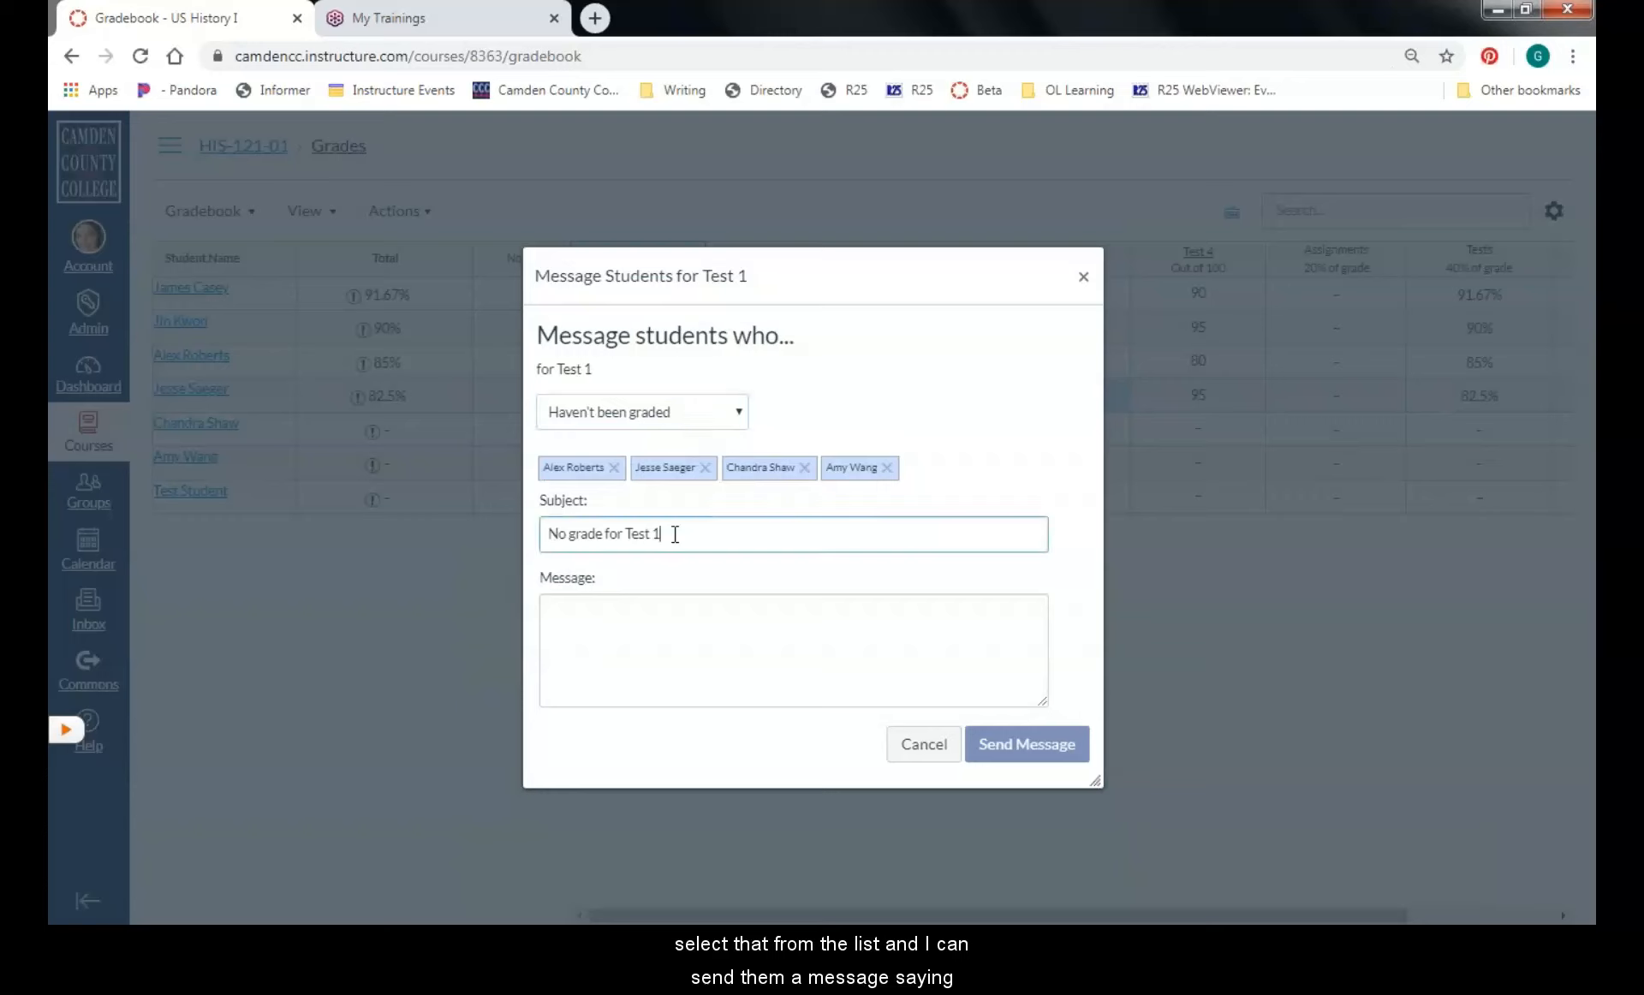
{"action": "left_click", "coordinate": [606, 652]}
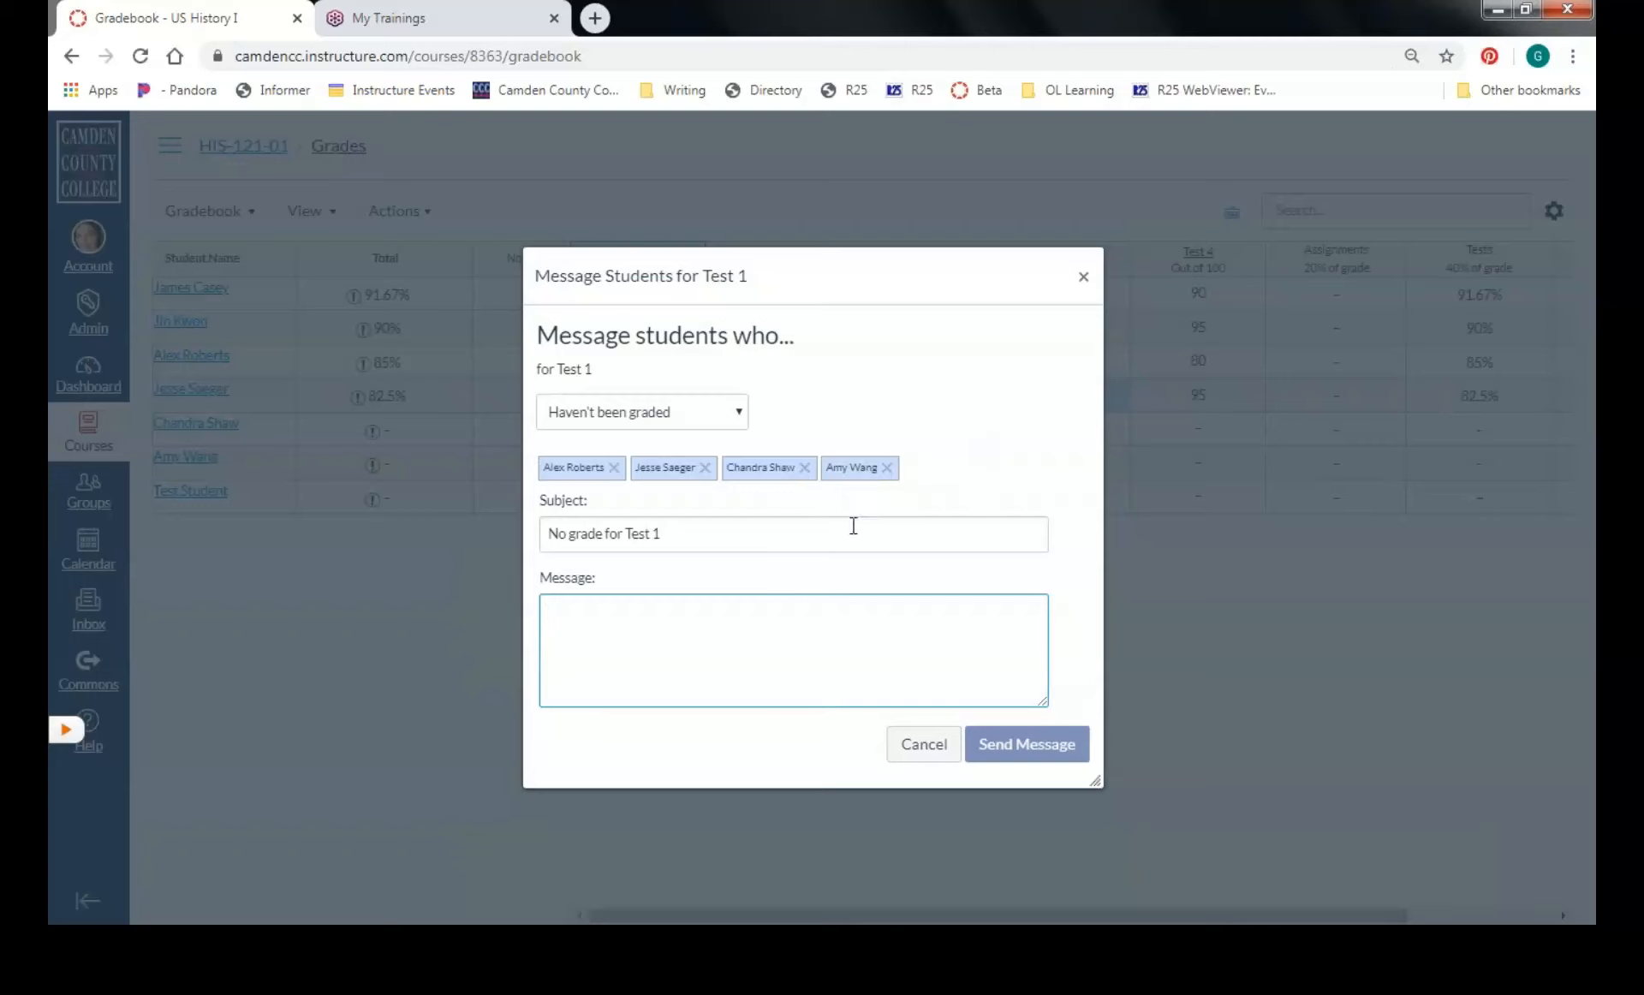
Switch the Test 1 message's recipients to students who scored less than 65
{"action": "left_click", "coordinate": [608, 414]}
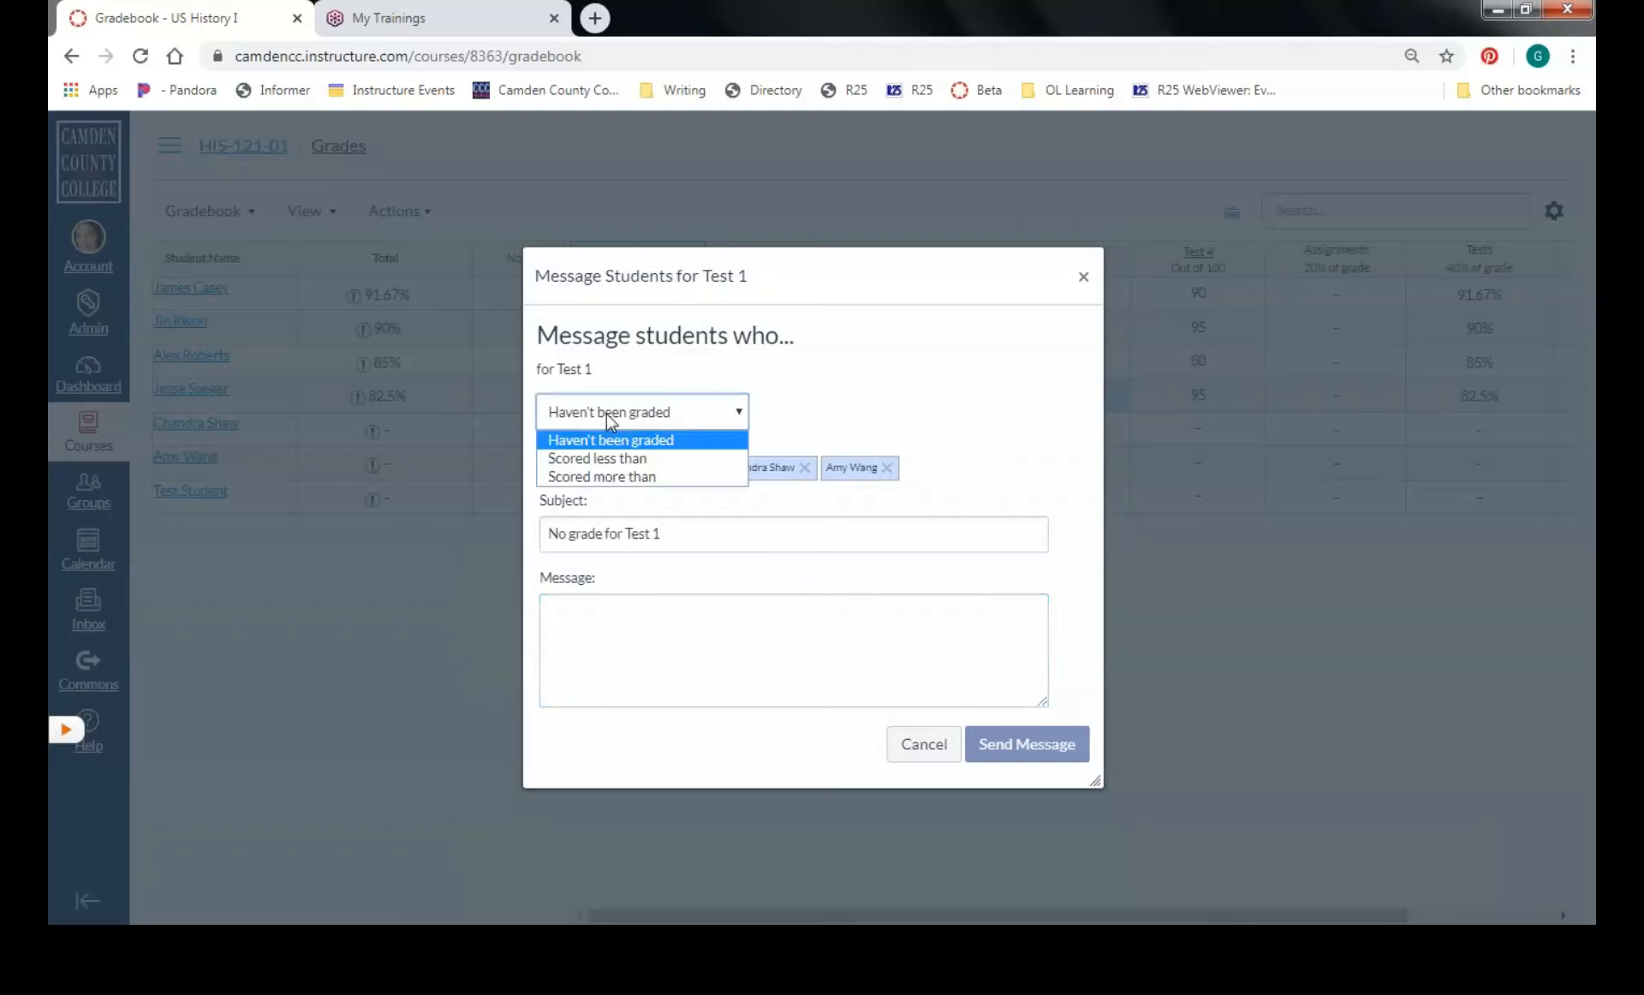
{"action": "left_click", "coordinate": [606, 461]}
{"action": "left_click", "coordinate": [788, 417]}
{"action": "type", "text": "65"}
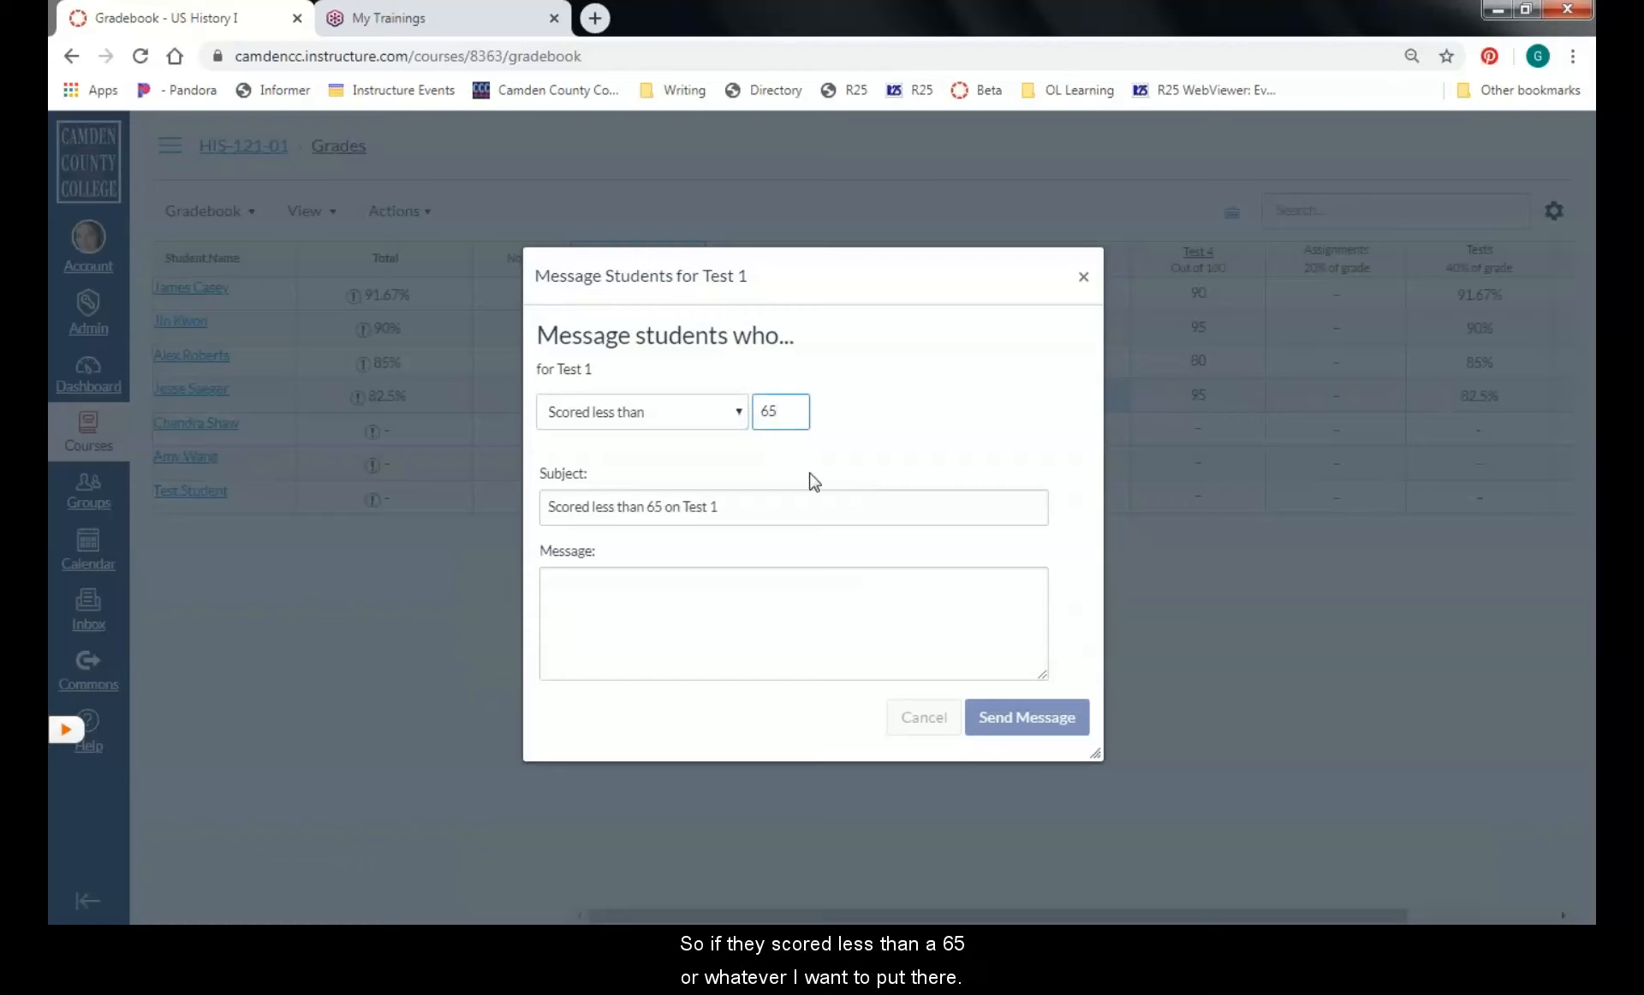
Change the Test 1 message's recipients to students who scored more than 80, and close the message without sending it
{"action": "left_click_drag", "start_coordinate": [784, 411], "coordinate": [756, 404]}
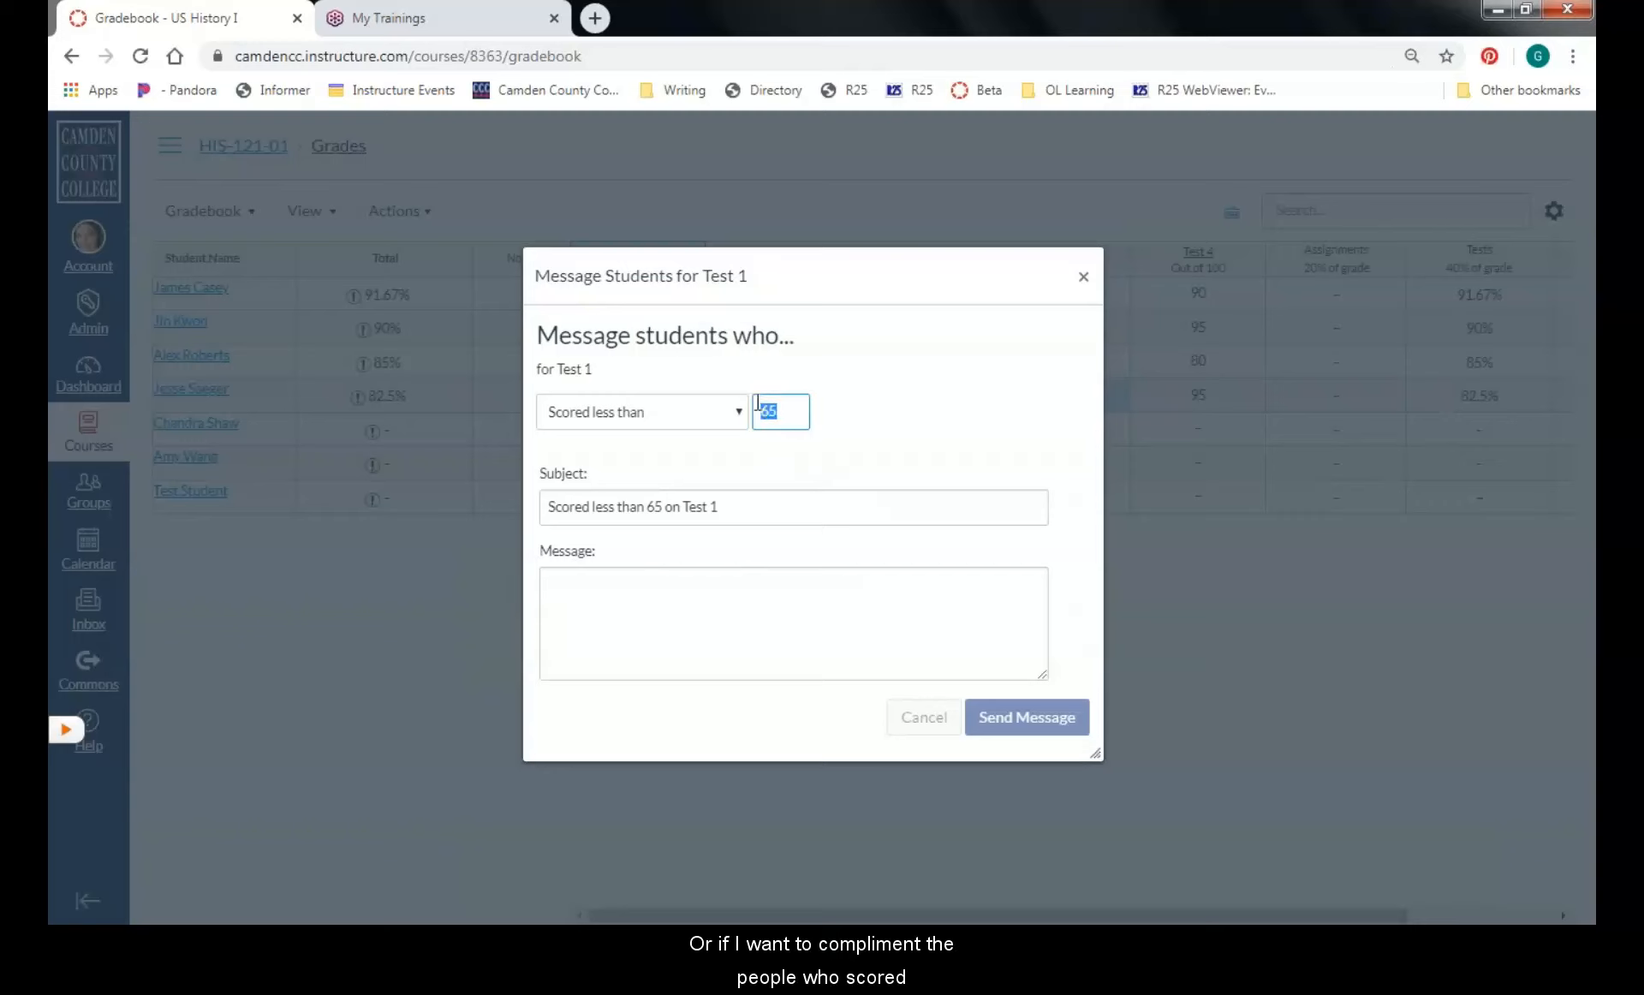
{"action": "key", "text": "BackSpace"}
{"action": "left_click", "coordinate": [671, 411]}
{"action": "left_click", "coordinate": [702, 473]}
{"action": "left_click", "coordinate": [803, 418]}
{"action": "type", "text": "80"}
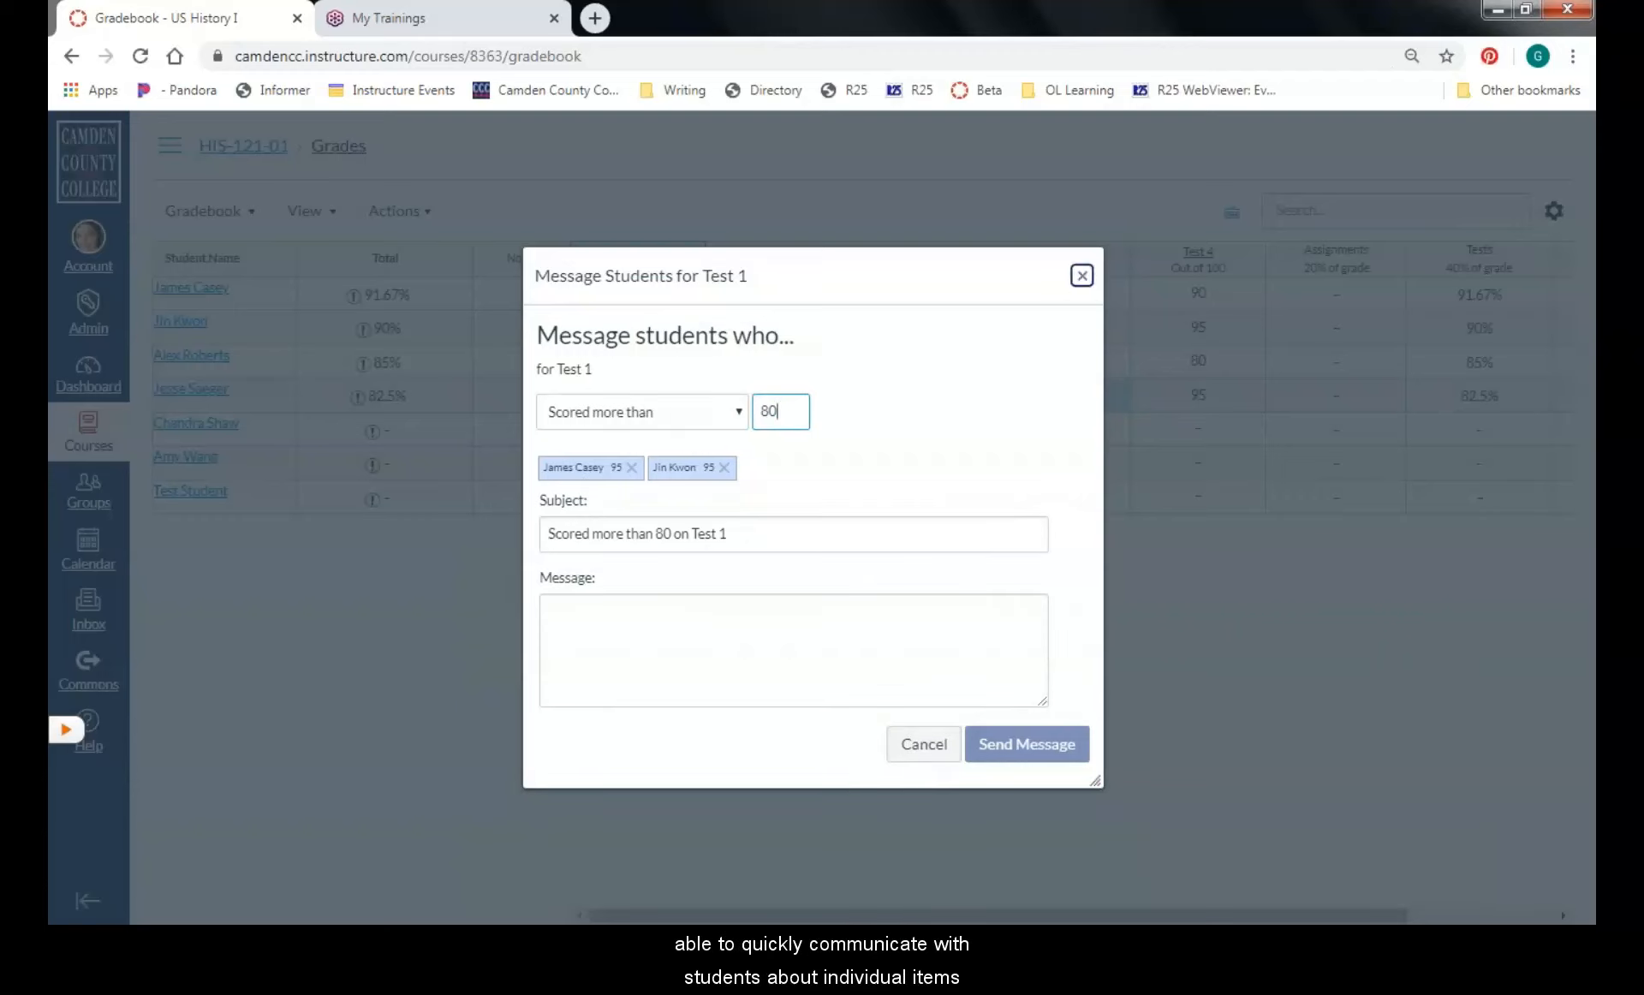
{"action": "left_click", "coordinate": [1081, 276]}
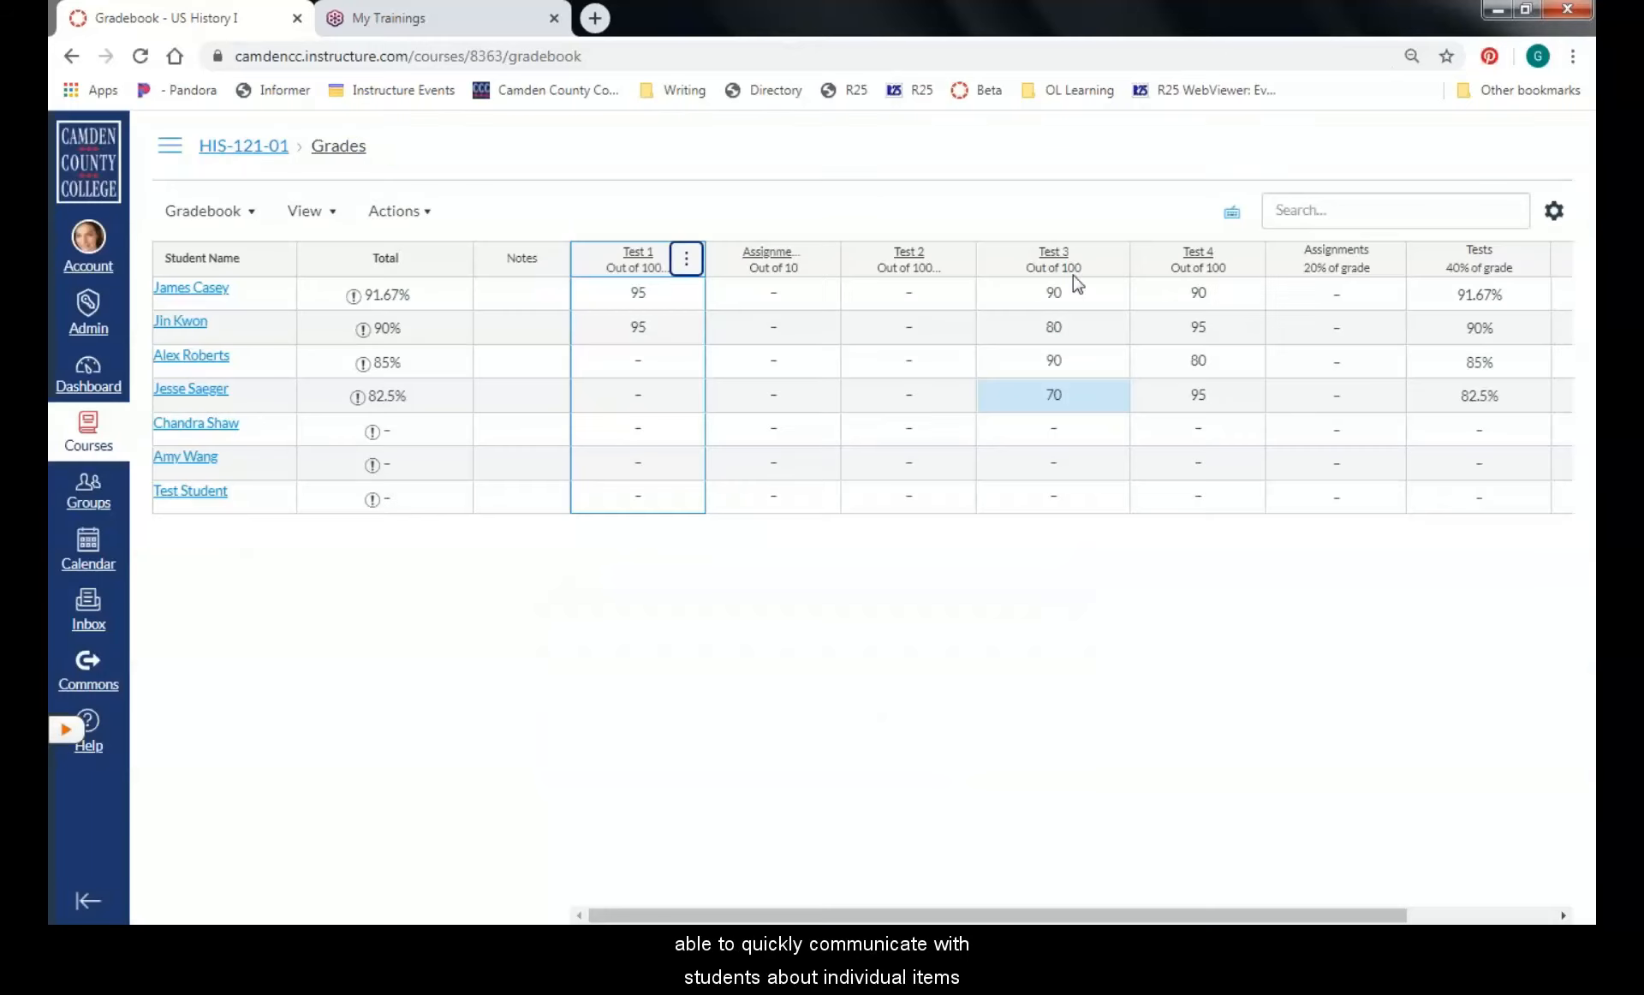
Set a default grade of 0 for Test 1 without overwriting already-entered grades
{"action": "left_click", "coordinate": [687, 260]}
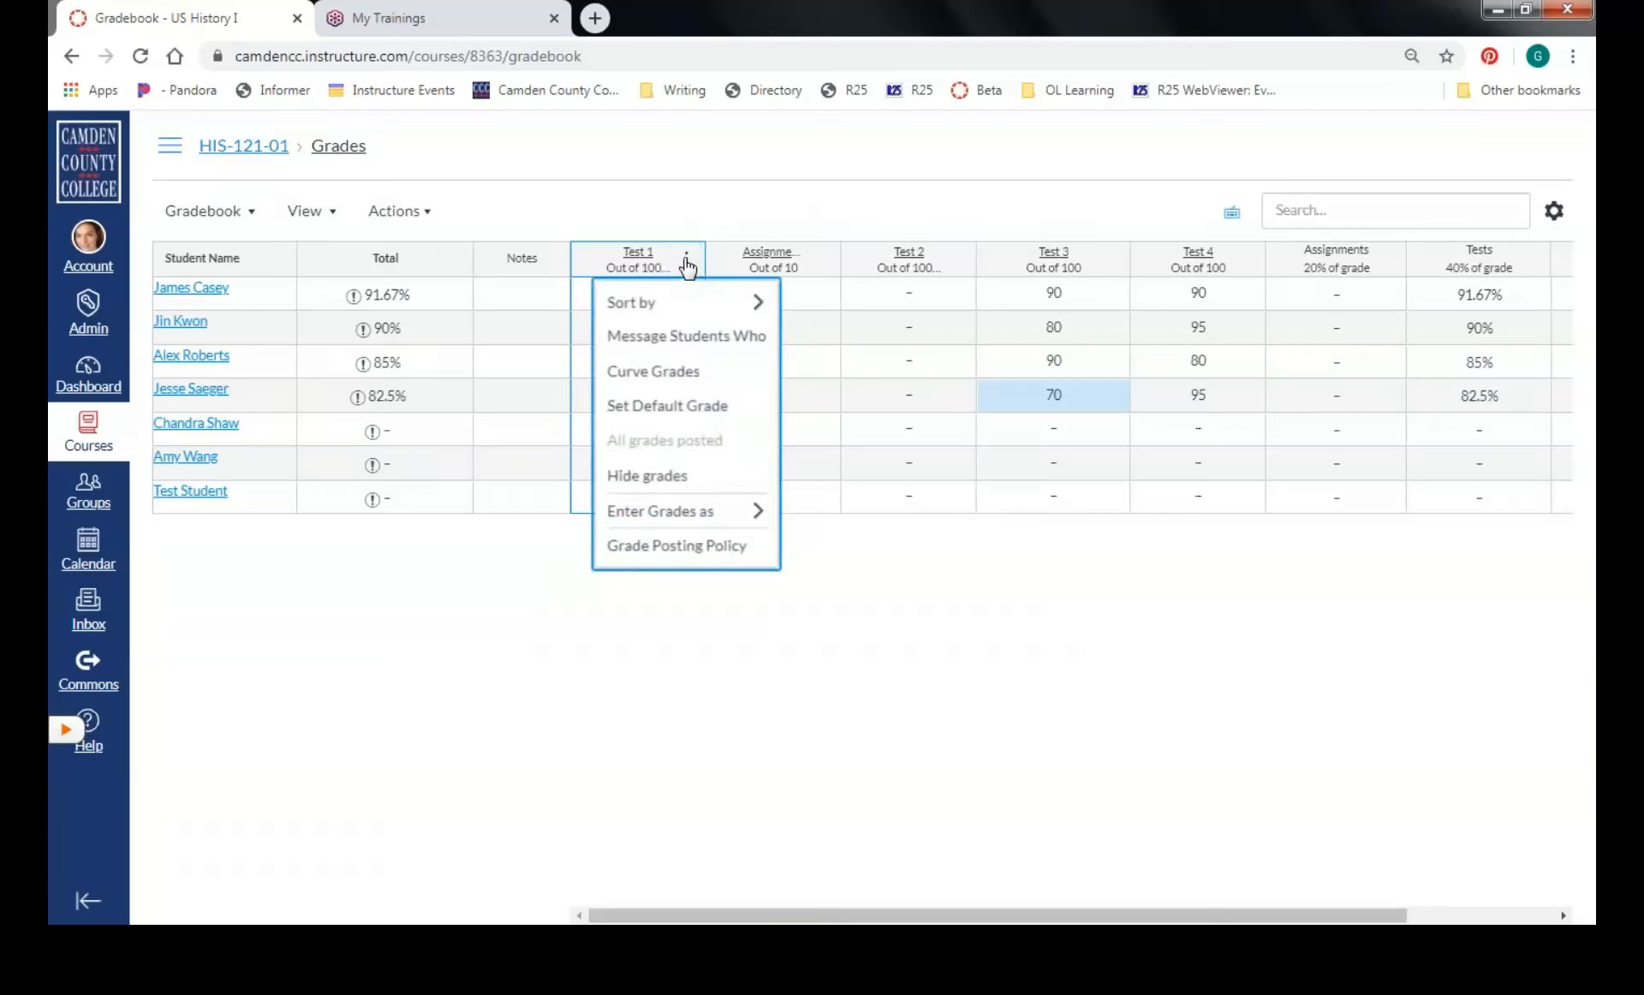
{"action": "left_click", "coordinate": [661, 411]}
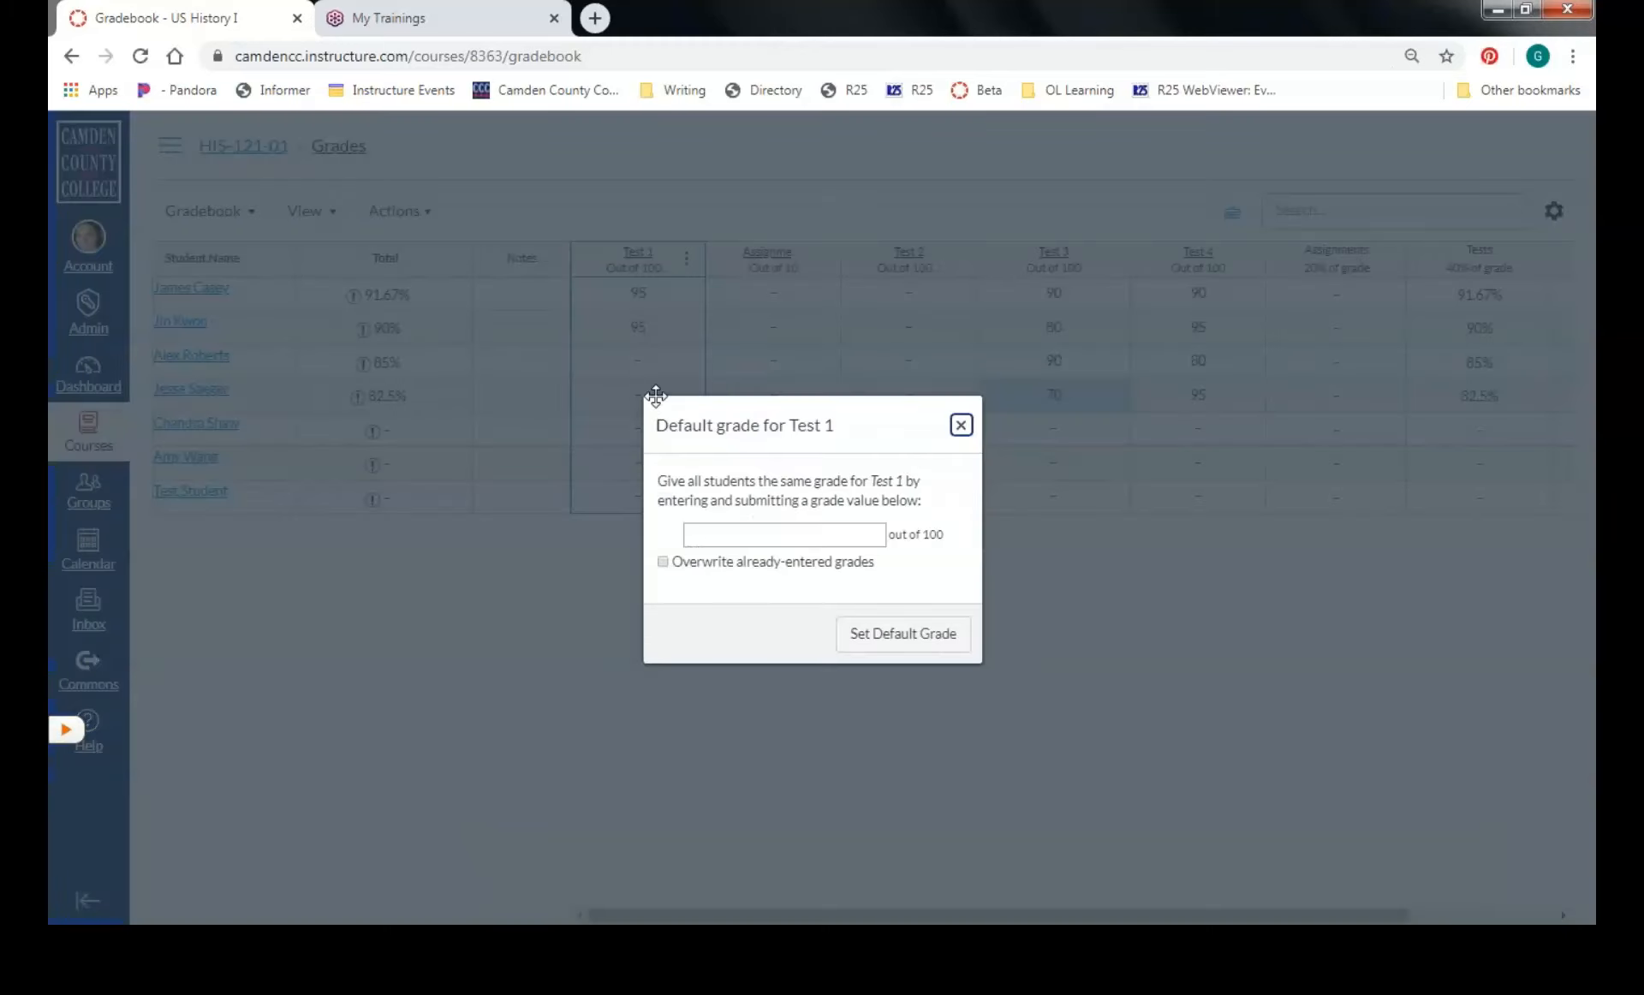
{"action": "left_click", "coordinate": [702, 533]}
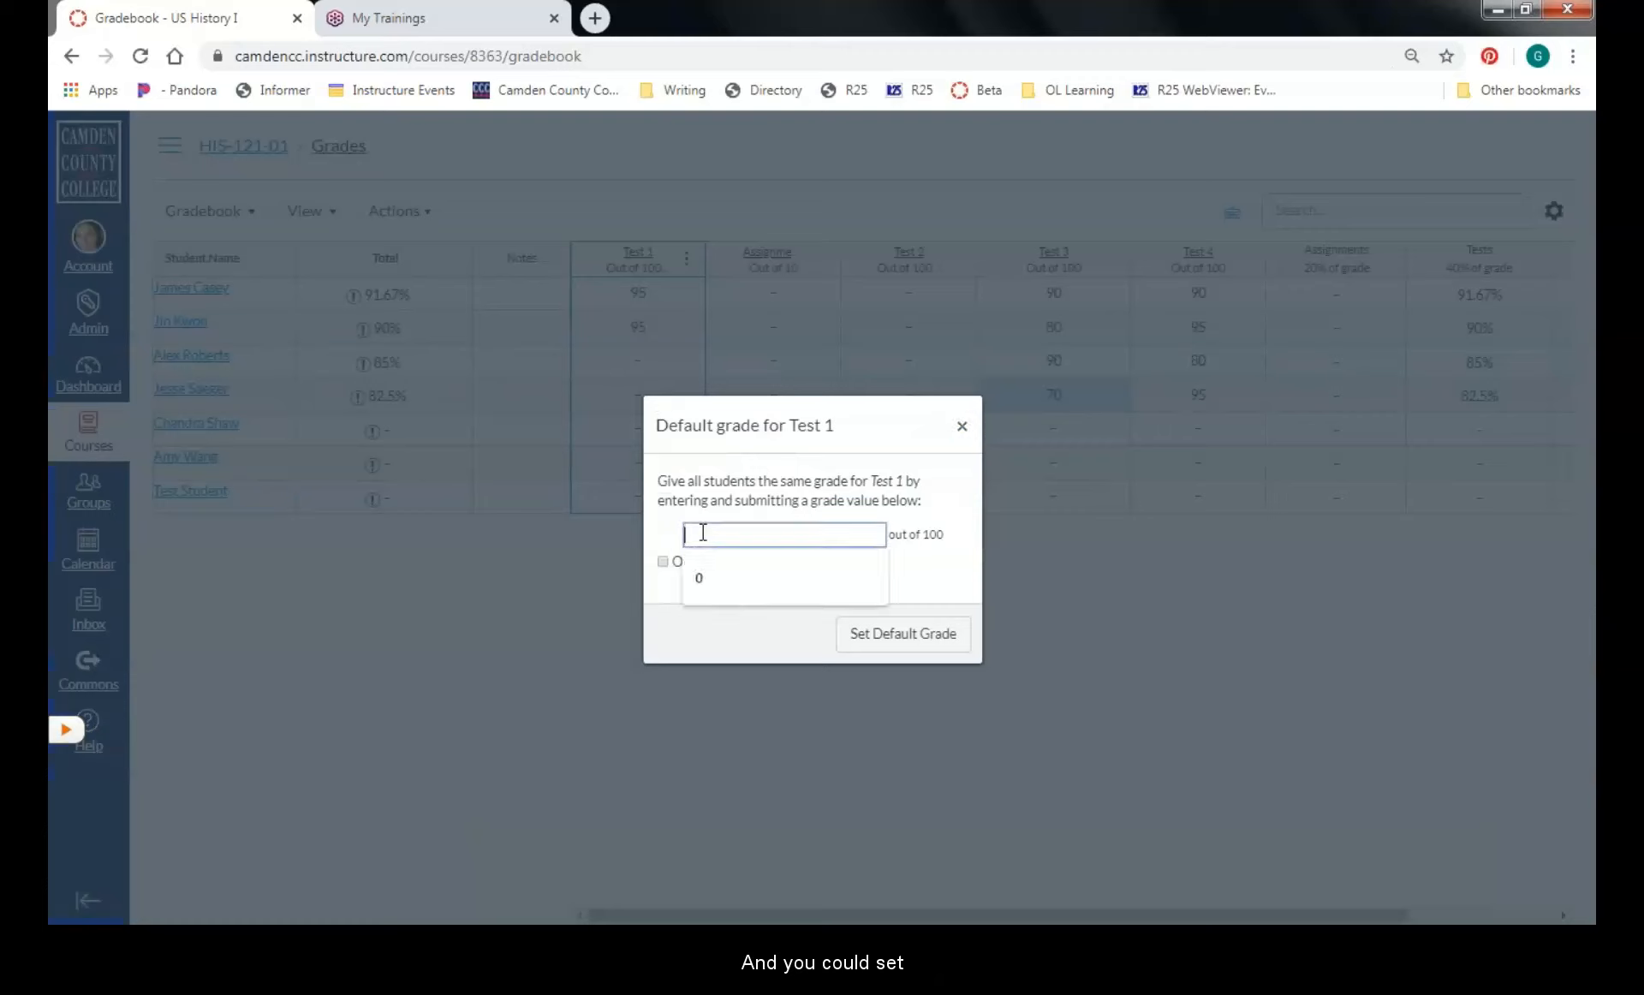
{"action": "left_click", "coordinate": [711, 574]}
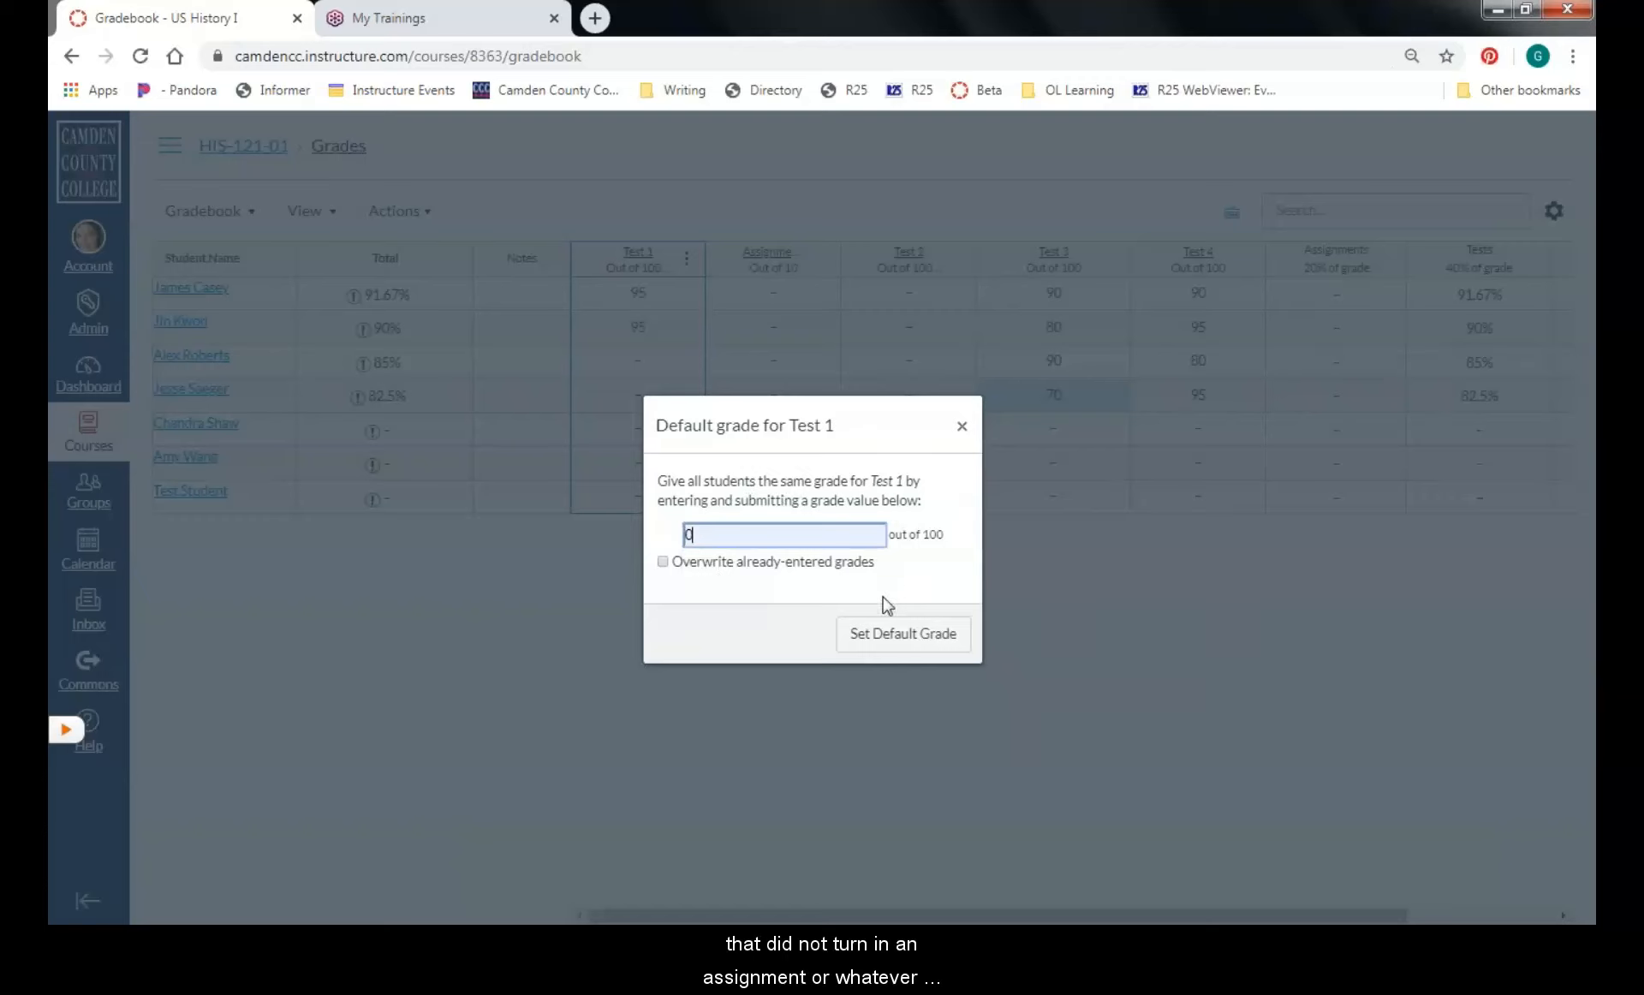
{"action": "left_click", "coordinate": [891, 643]}
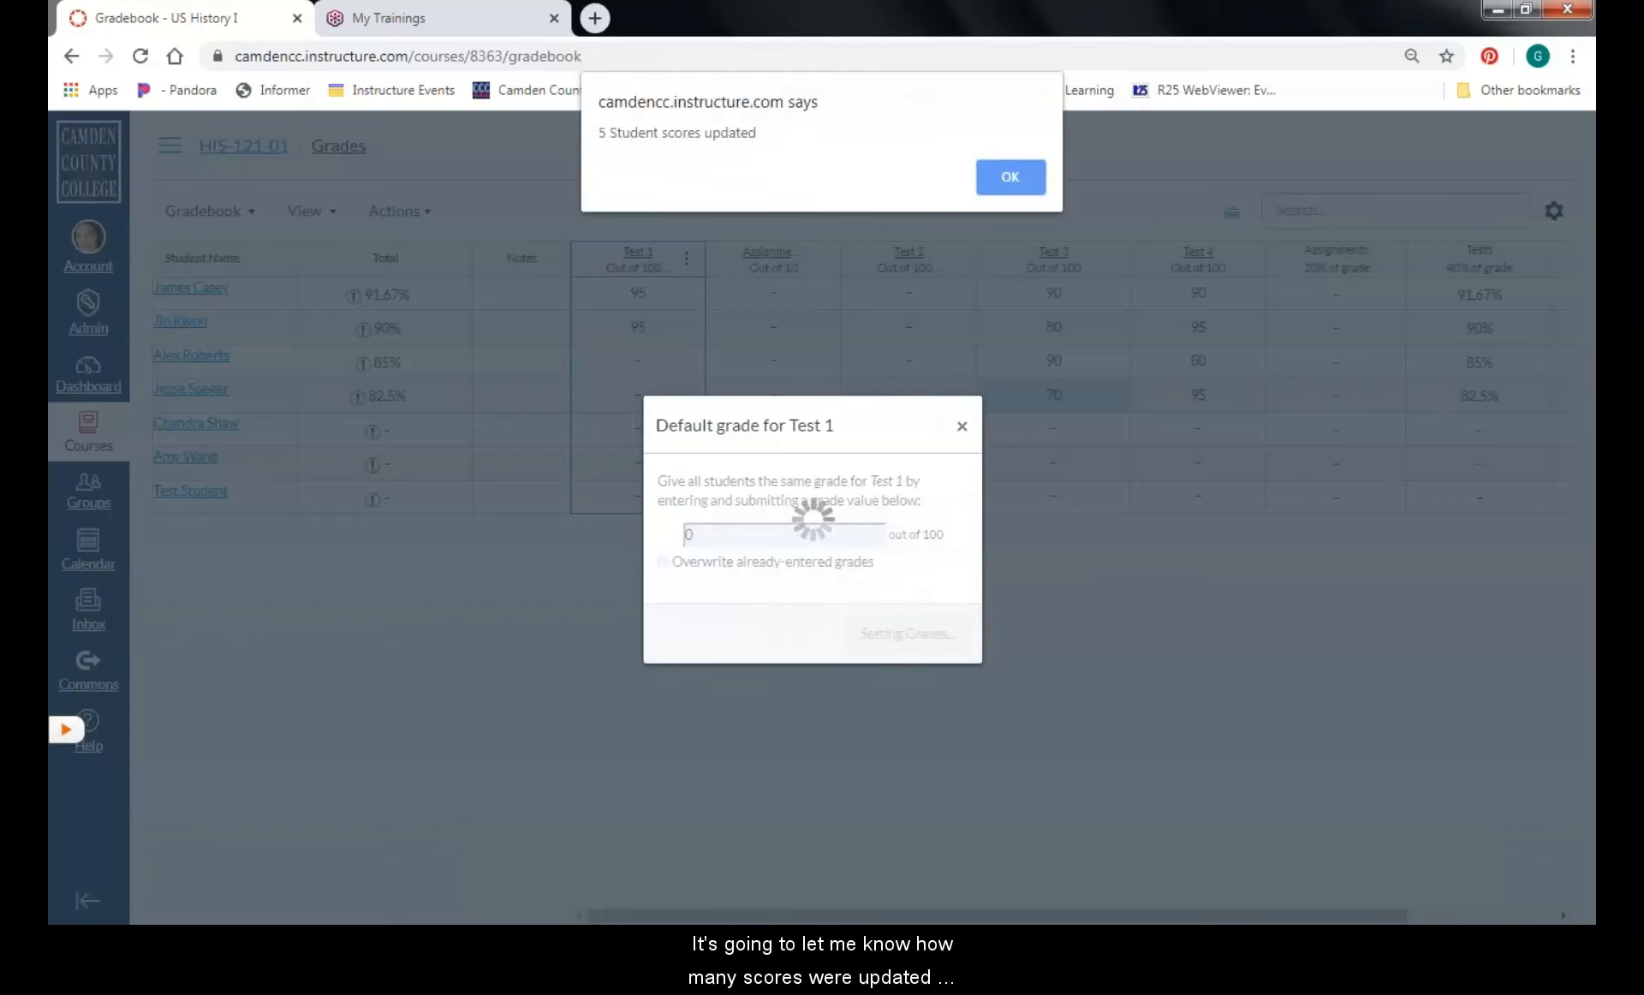
{"action": "left_click", "coordinate": [1028, 178]}
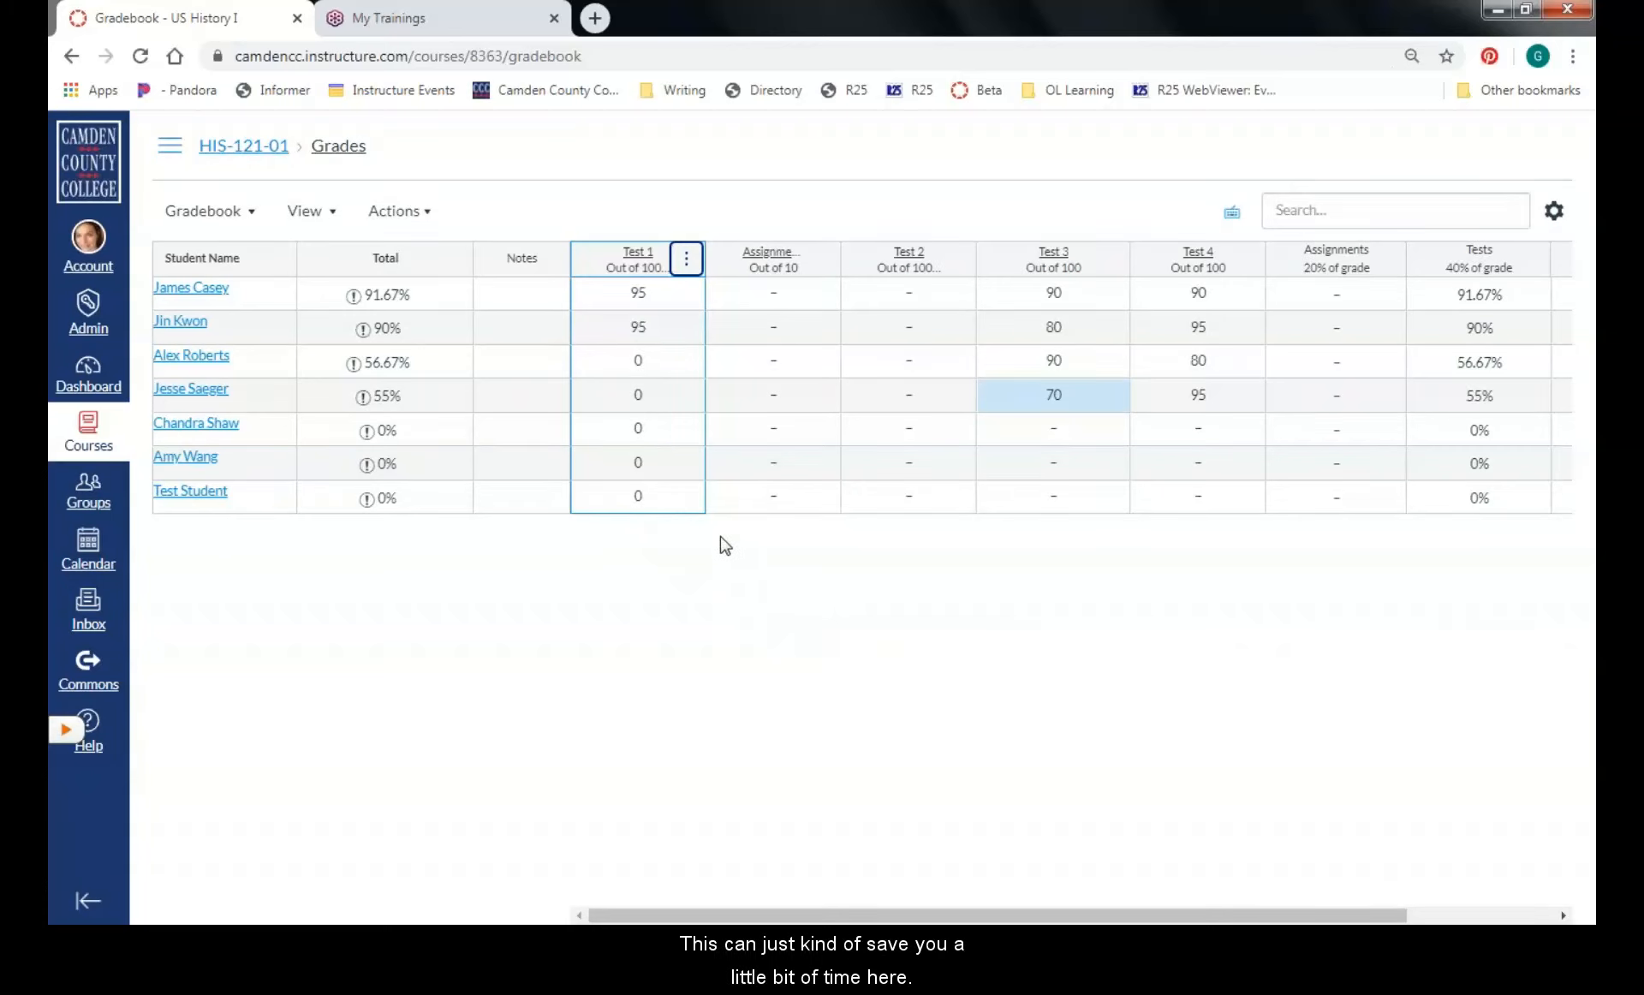
Review Test 1's grade entry formats and the Automatically and Manually posting policies, and close the policy settings with Manually selected
{"action": "left_click", "coordinate": [683, 259]}
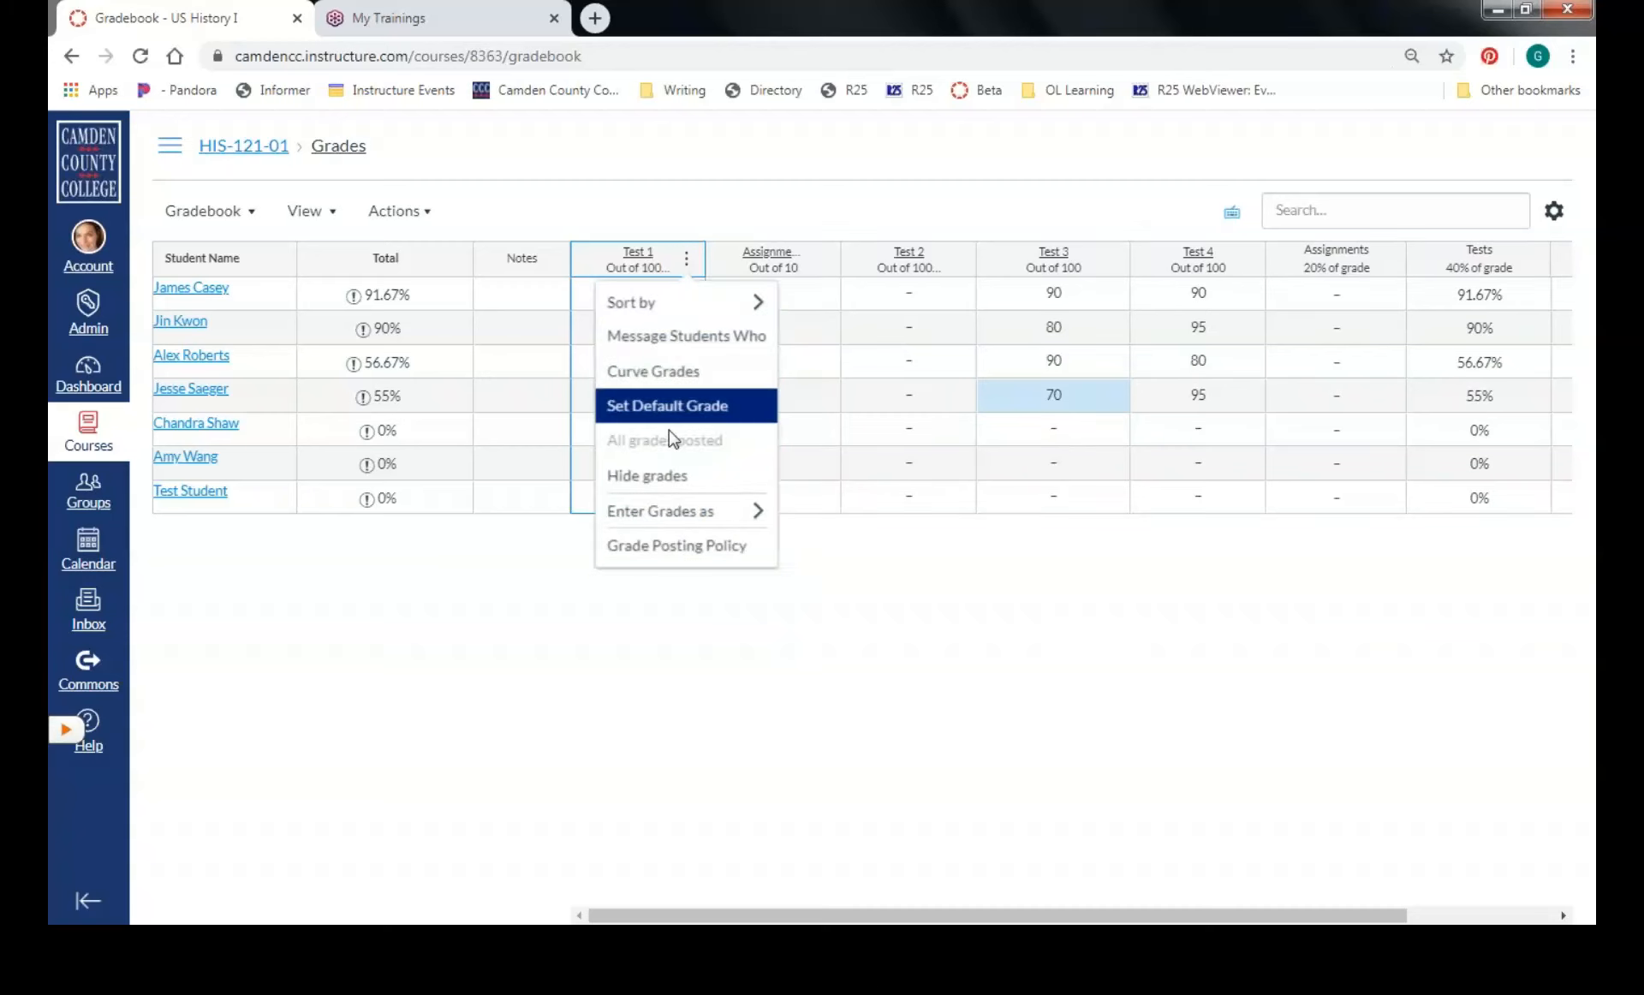
{"action": "mouse_move", "coordinate": [667, 514]}
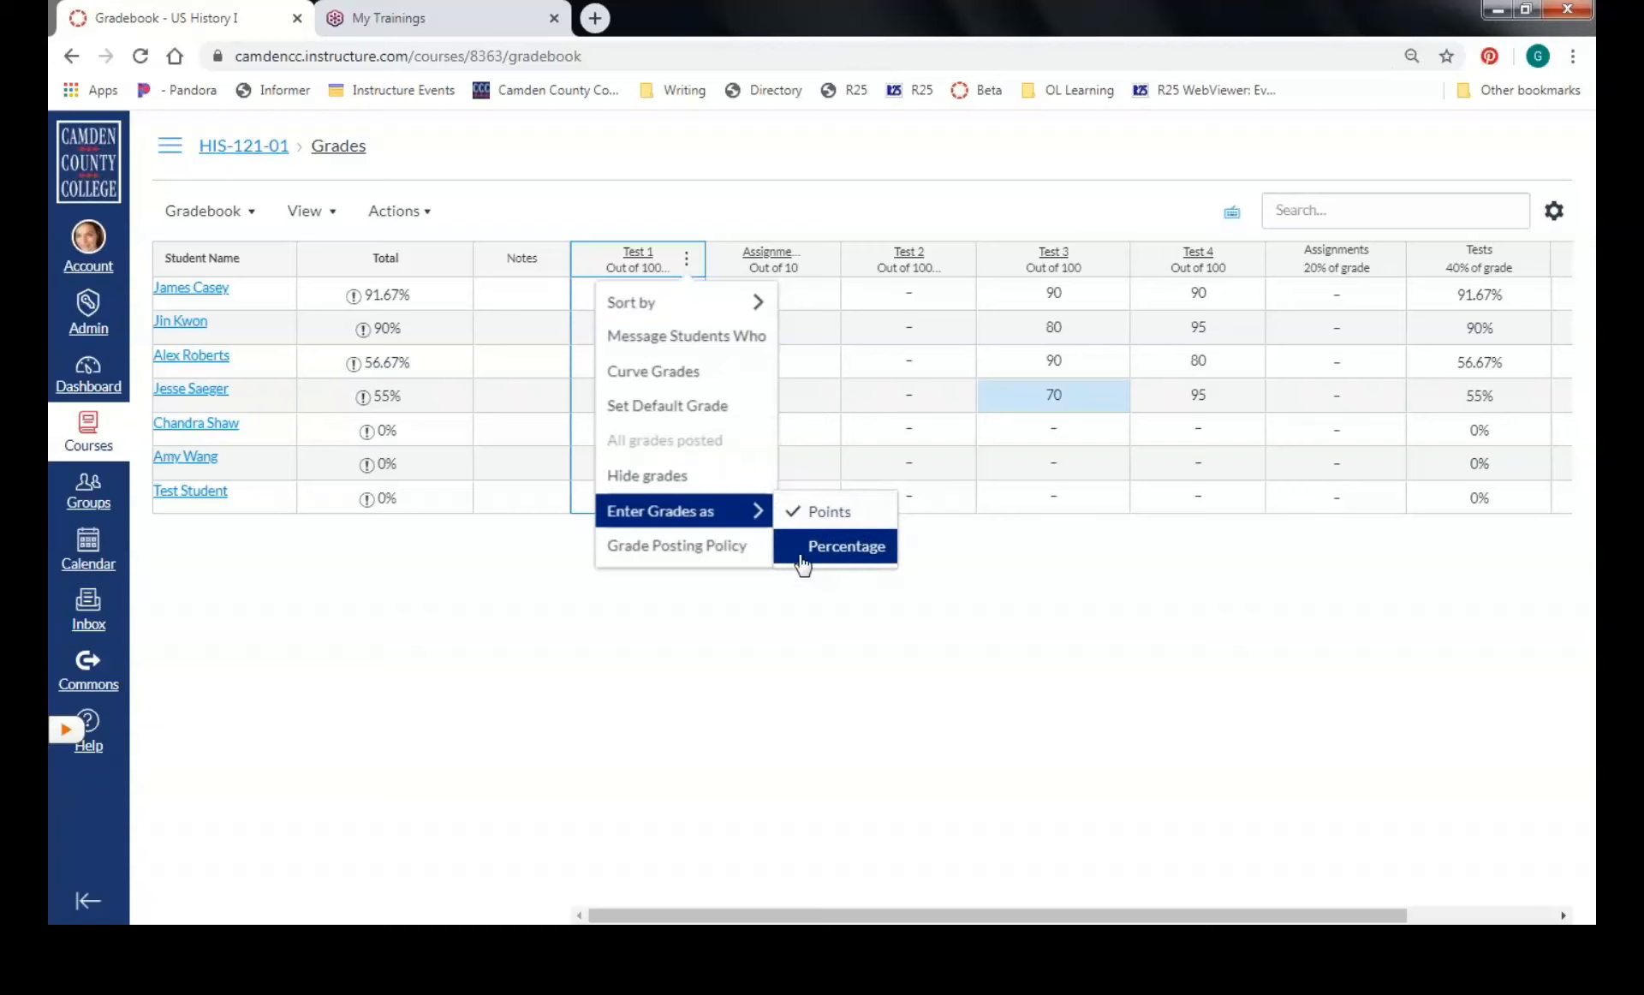
{"action": "left_click", "coordinate": [675, 555]}
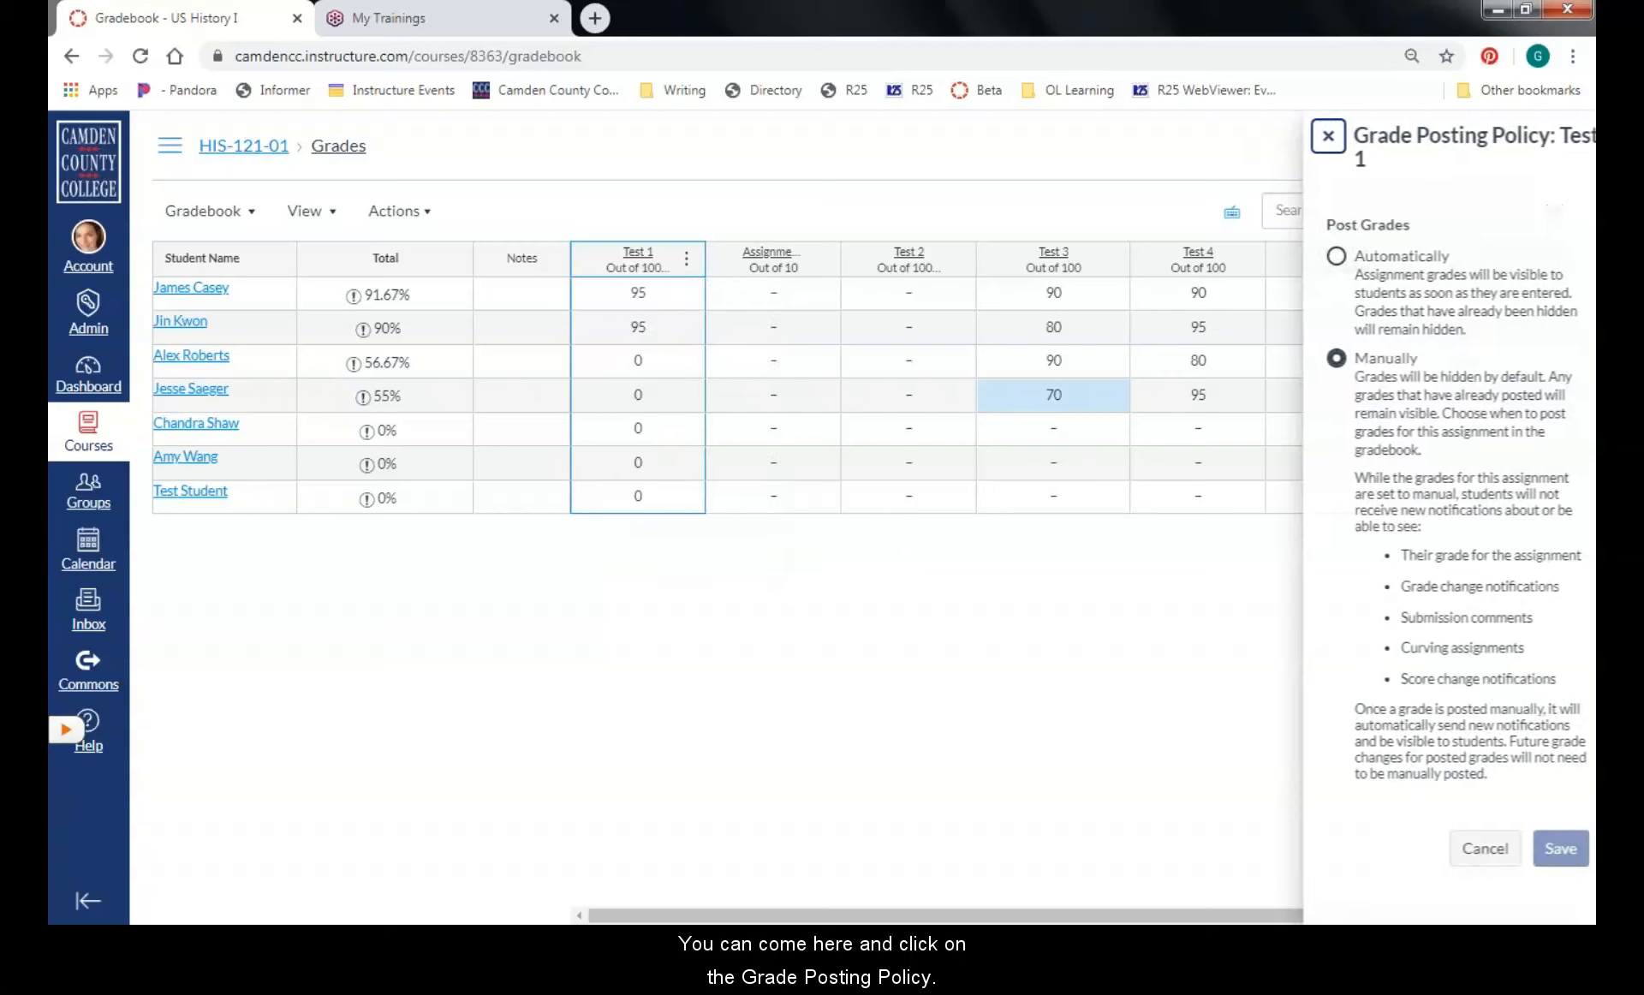
{"action": "left_click", "coordinate": [1319, 257]}
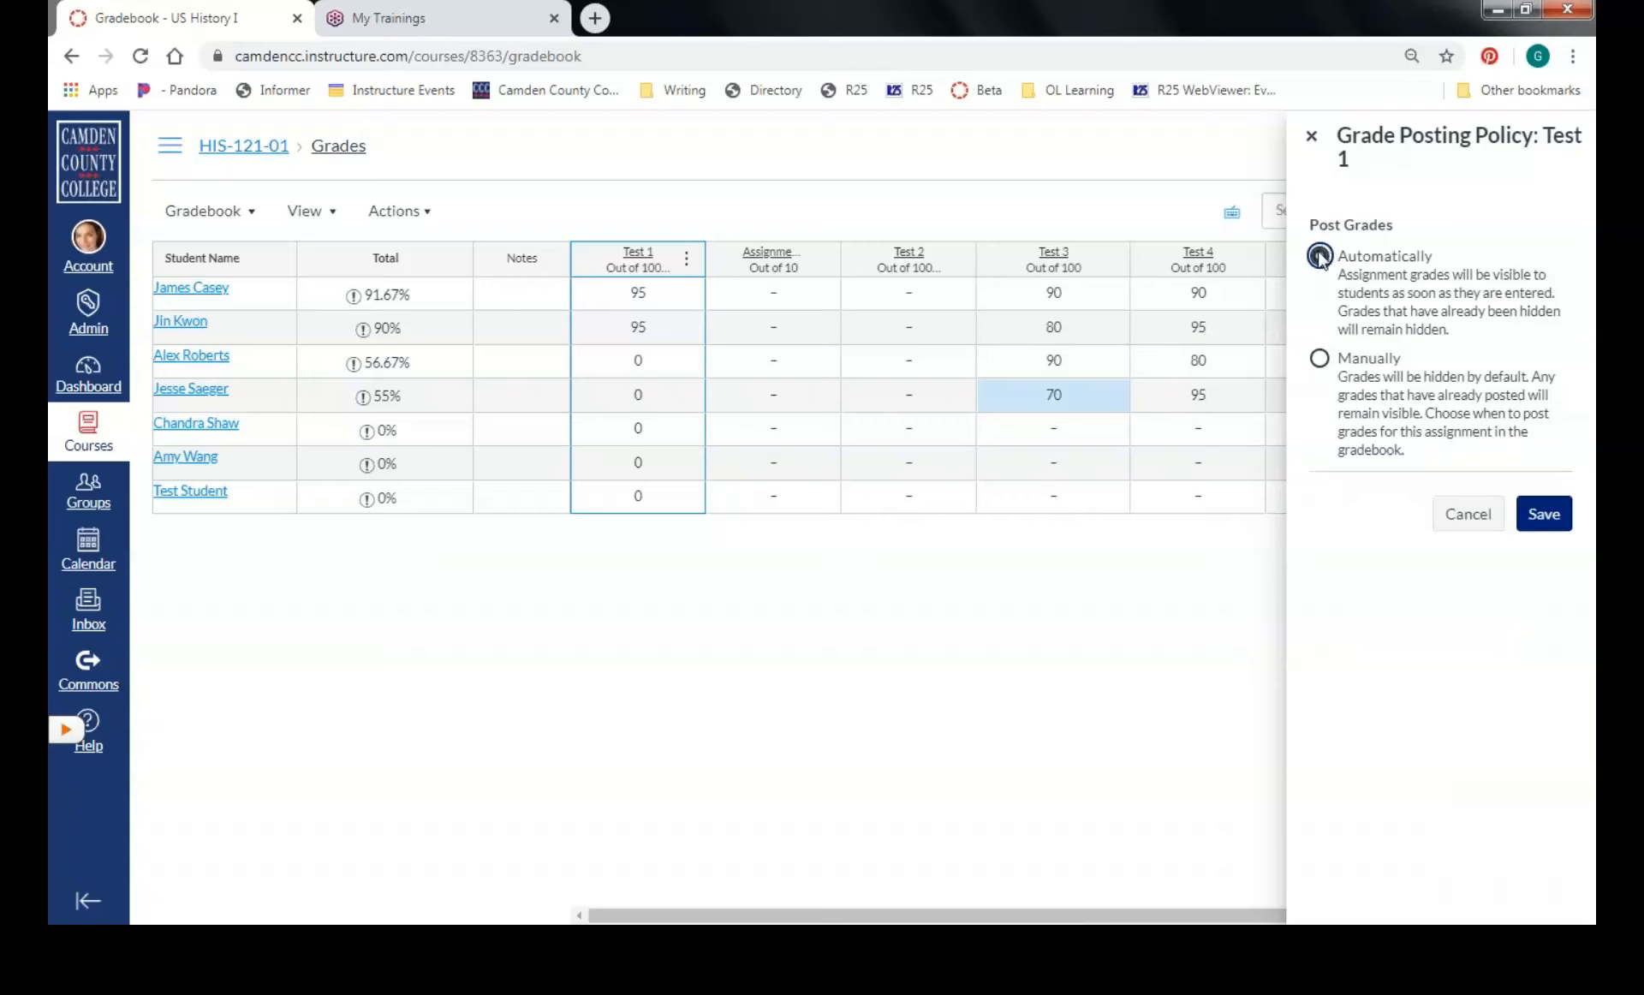
{"action": "left_click", "coordinate": [1321, 361]}
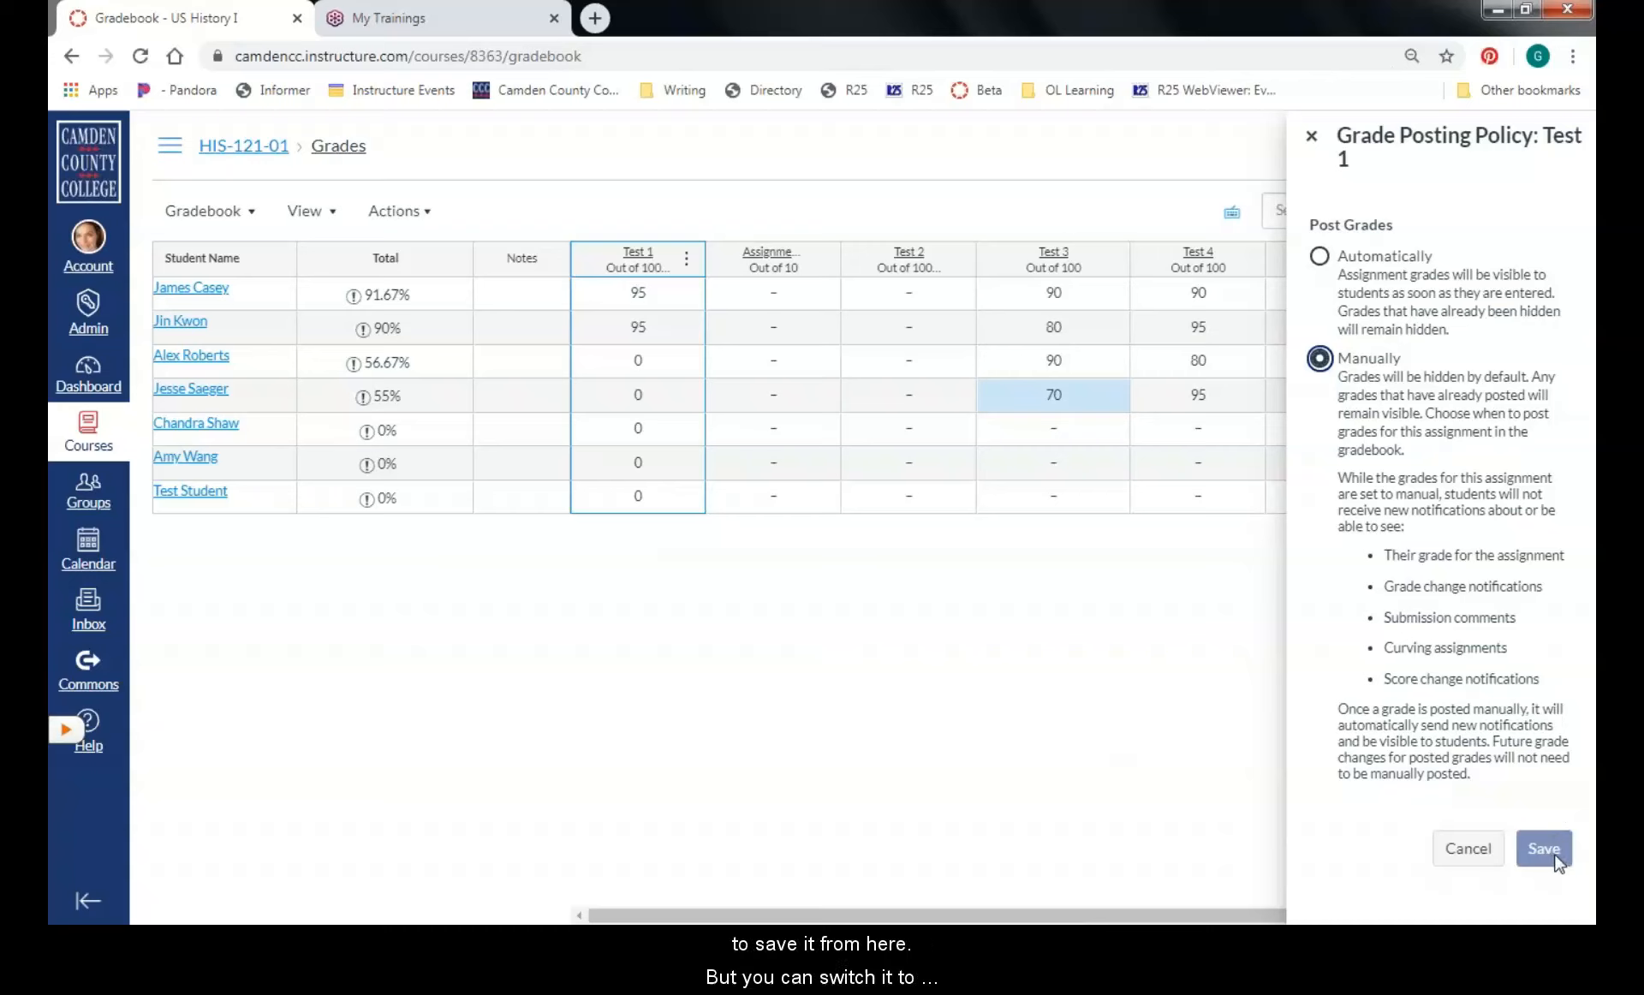
{"action": "left_click", "coordinate": [1317, 357]}
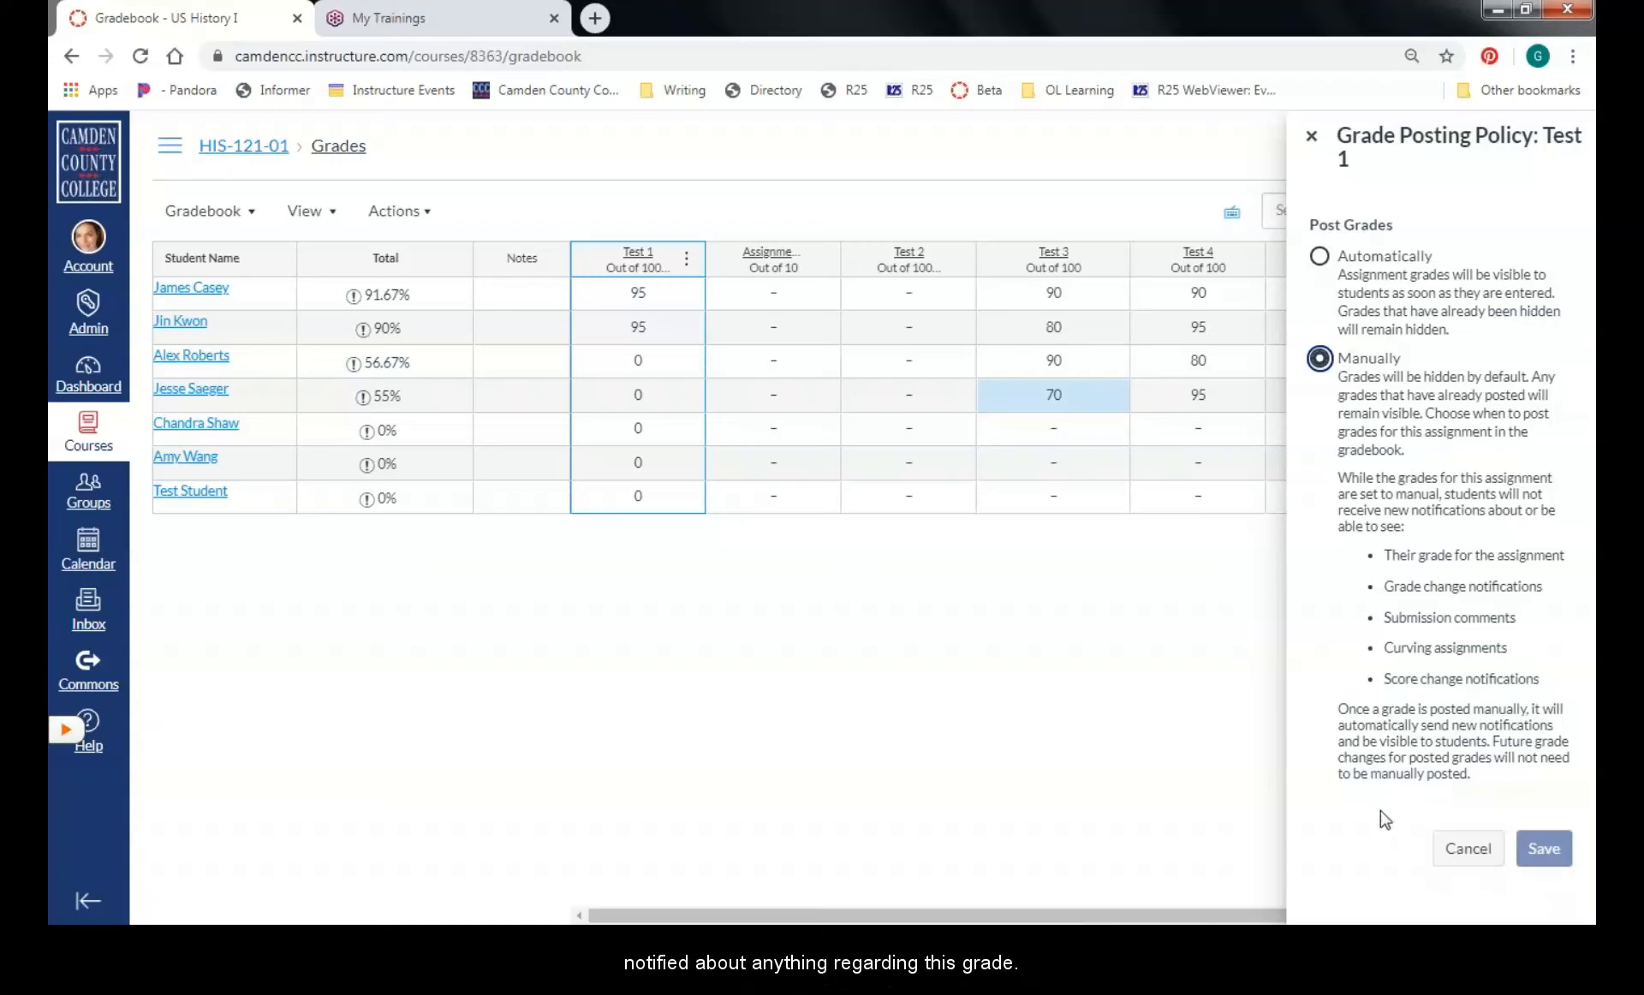
{"action": "left_click", "coordinate": [1558, 848]}
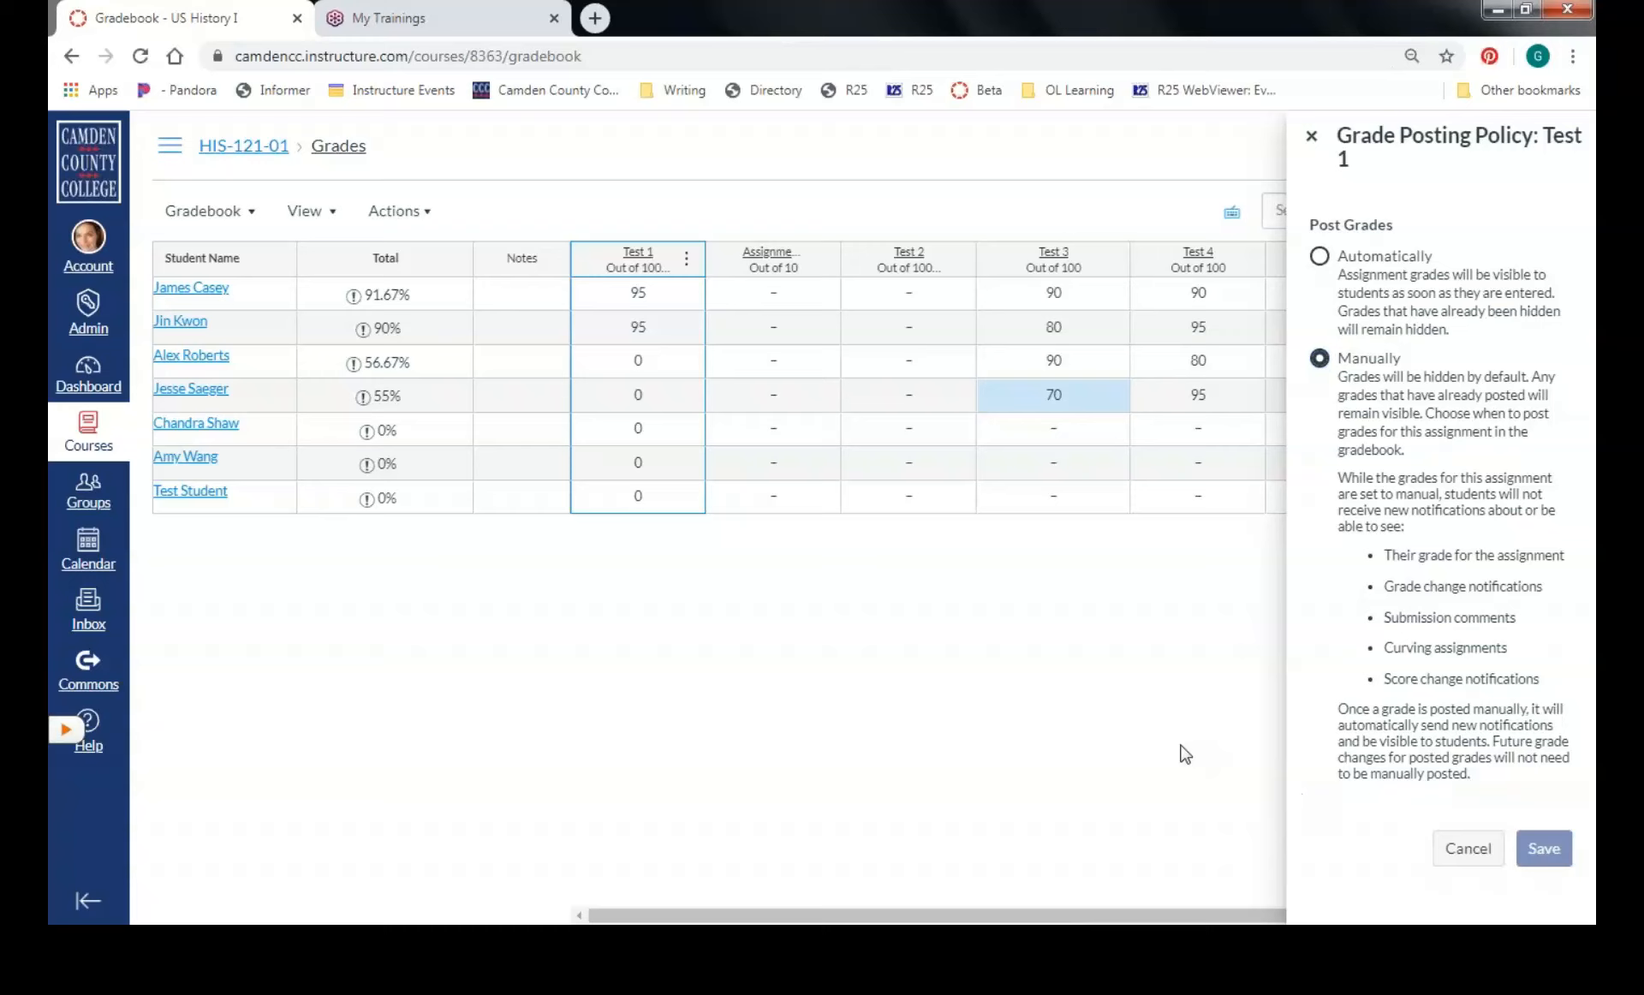
{"action": "left_click", "coordinate": [1310, 139]}
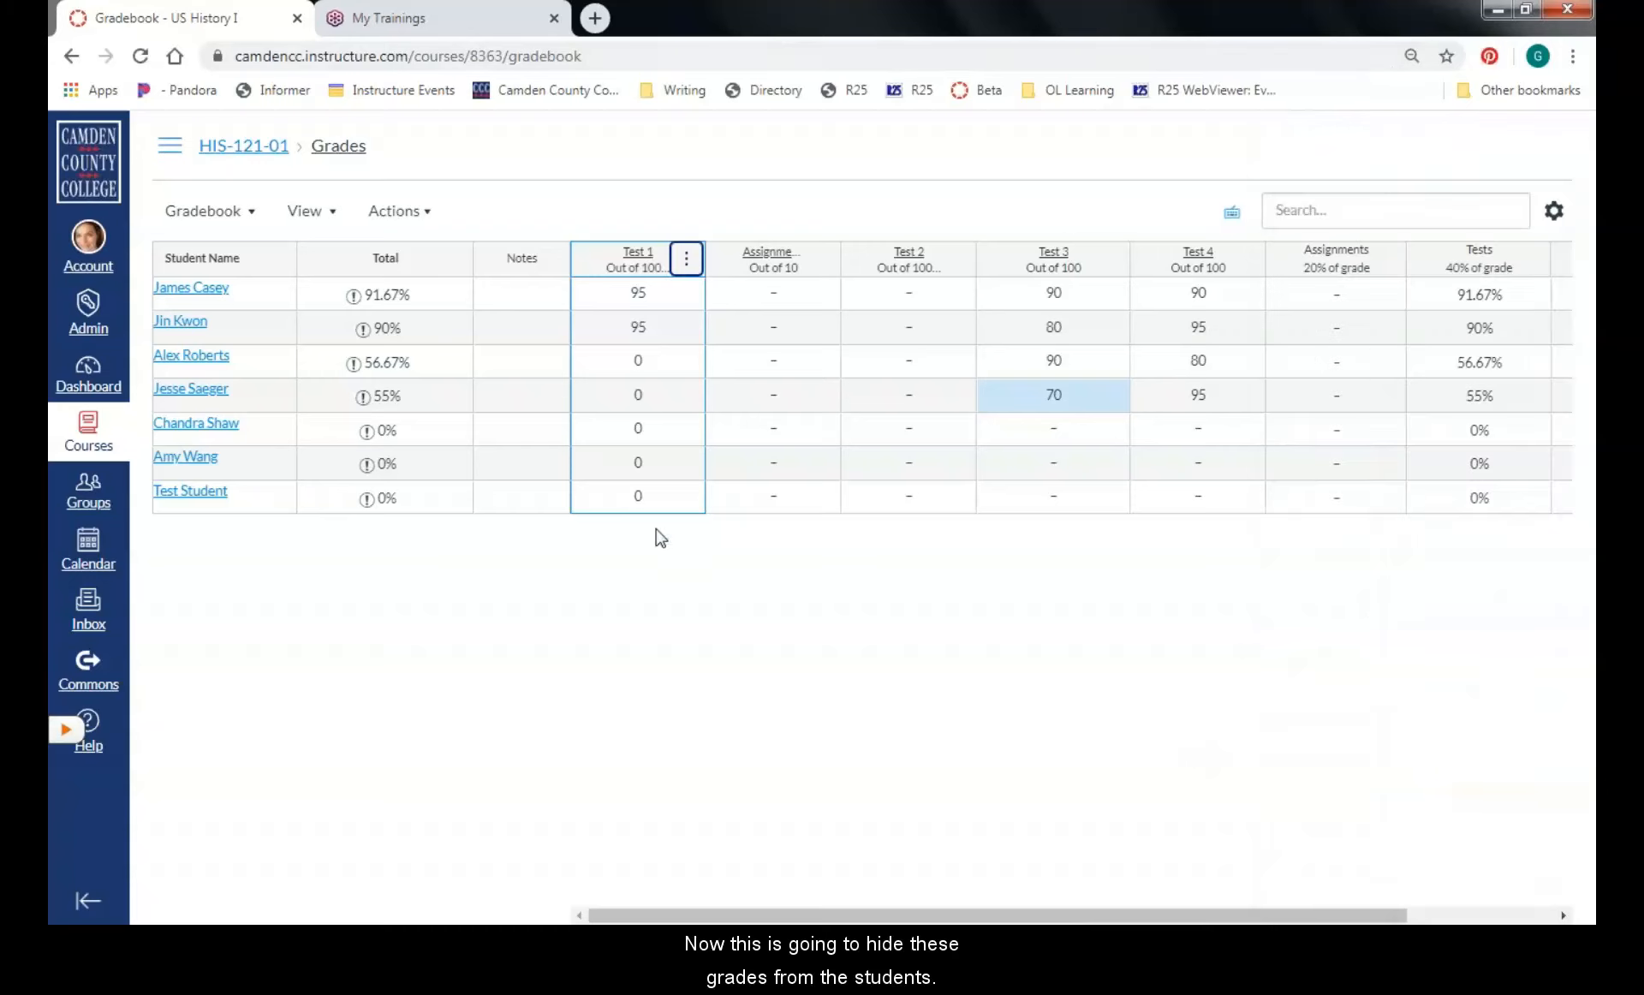
Set the grade posting policy for Test 3 to Manually and save it
{"action": "left_click", "coordinate": [687, 259]}
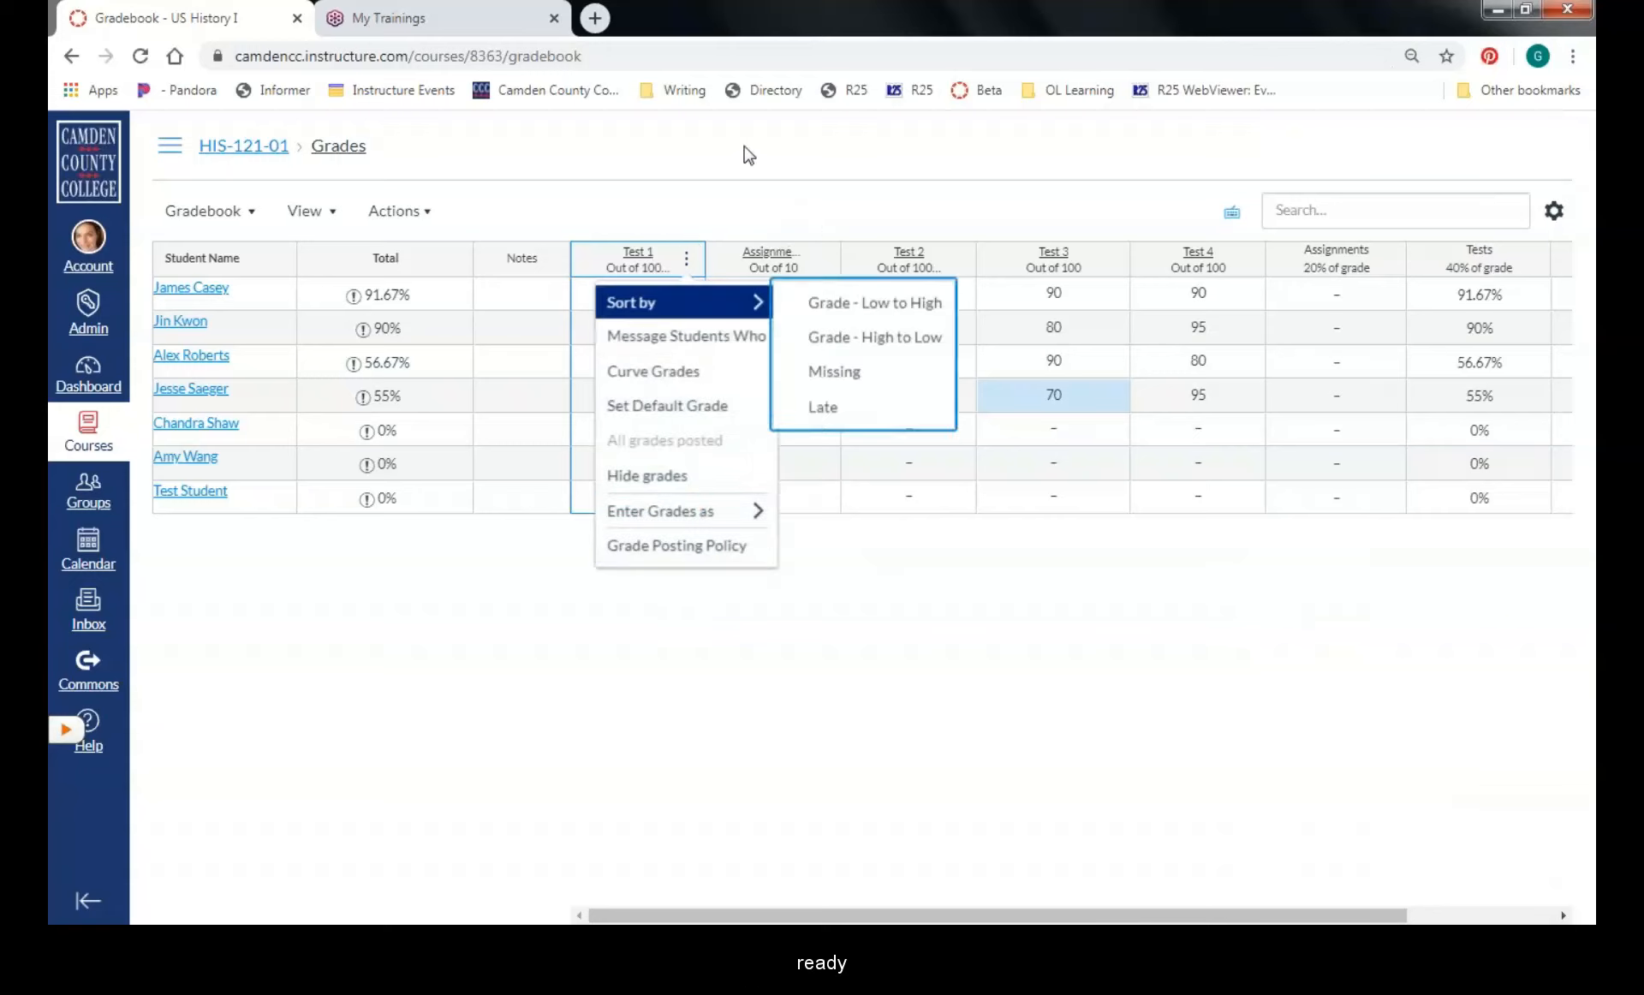
{"action": "left_click", "coordinate": [1110, 258]}
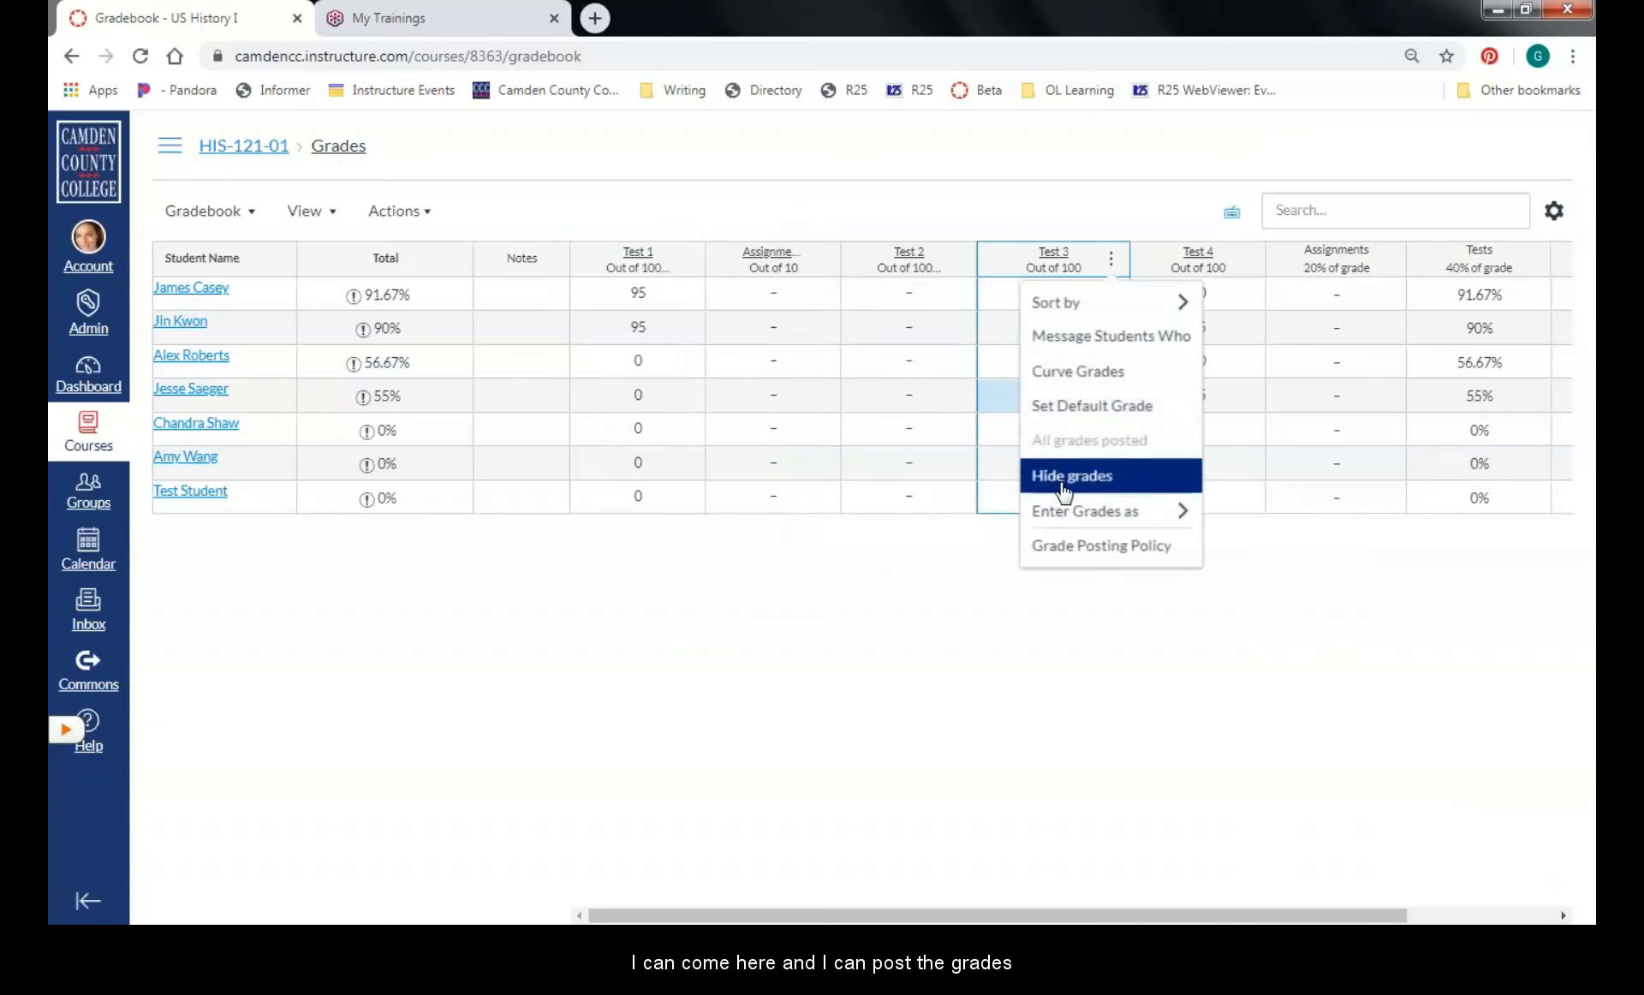
{"action": "left_click", "coordinate": [1092, 547]}
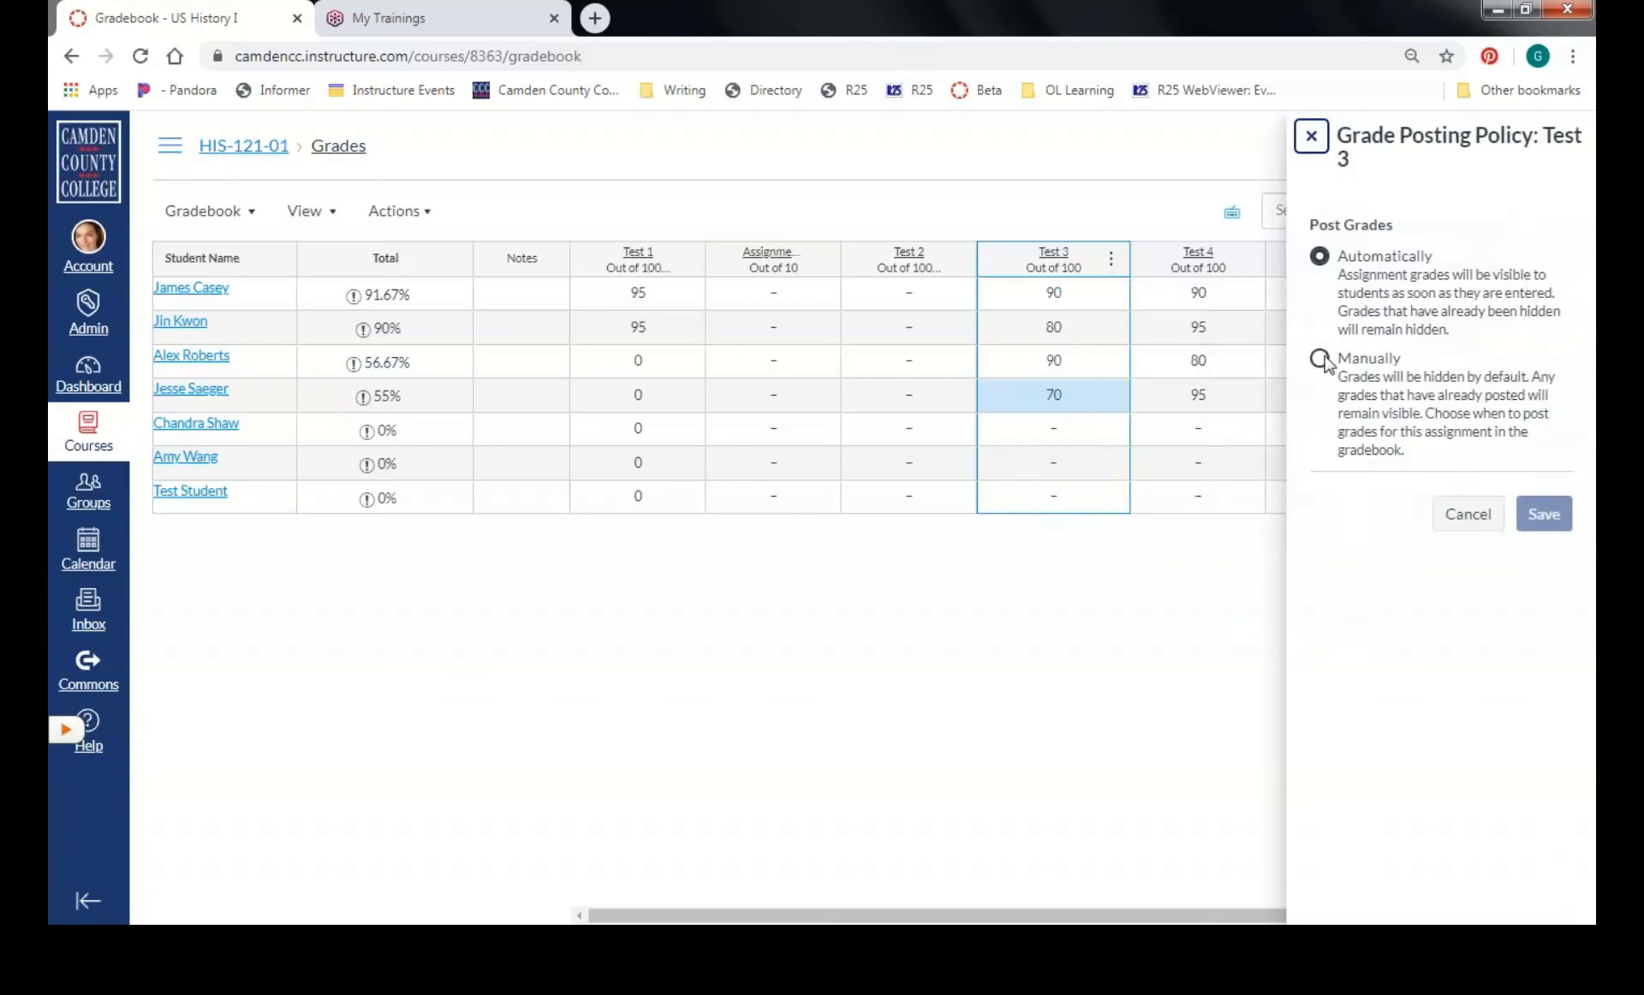
{"action": "left_click", "coordinate": [1319, 359]}
{"action": "left_click", "coordinate": [1545, 849]}
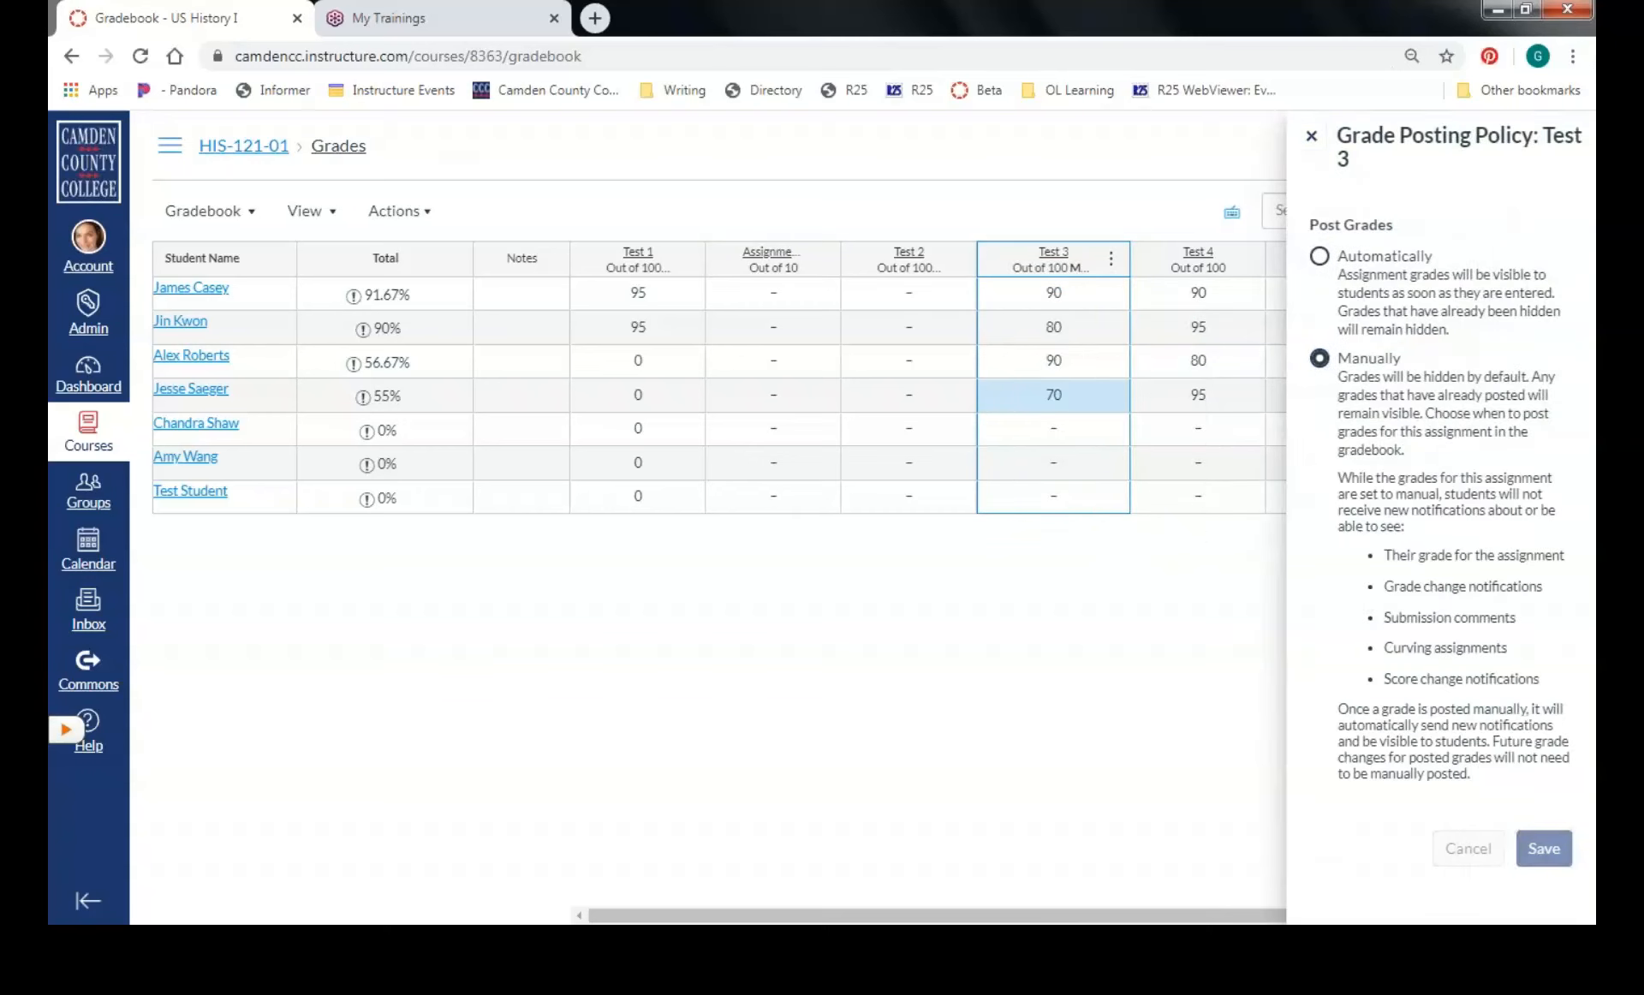
{"action": "left_click", "coordinate": [1044, 194]}
Enter a score of 80 on Test 3 for the fifth student in the list
{"action": "left_click", "coordinate": [1066, 439]}
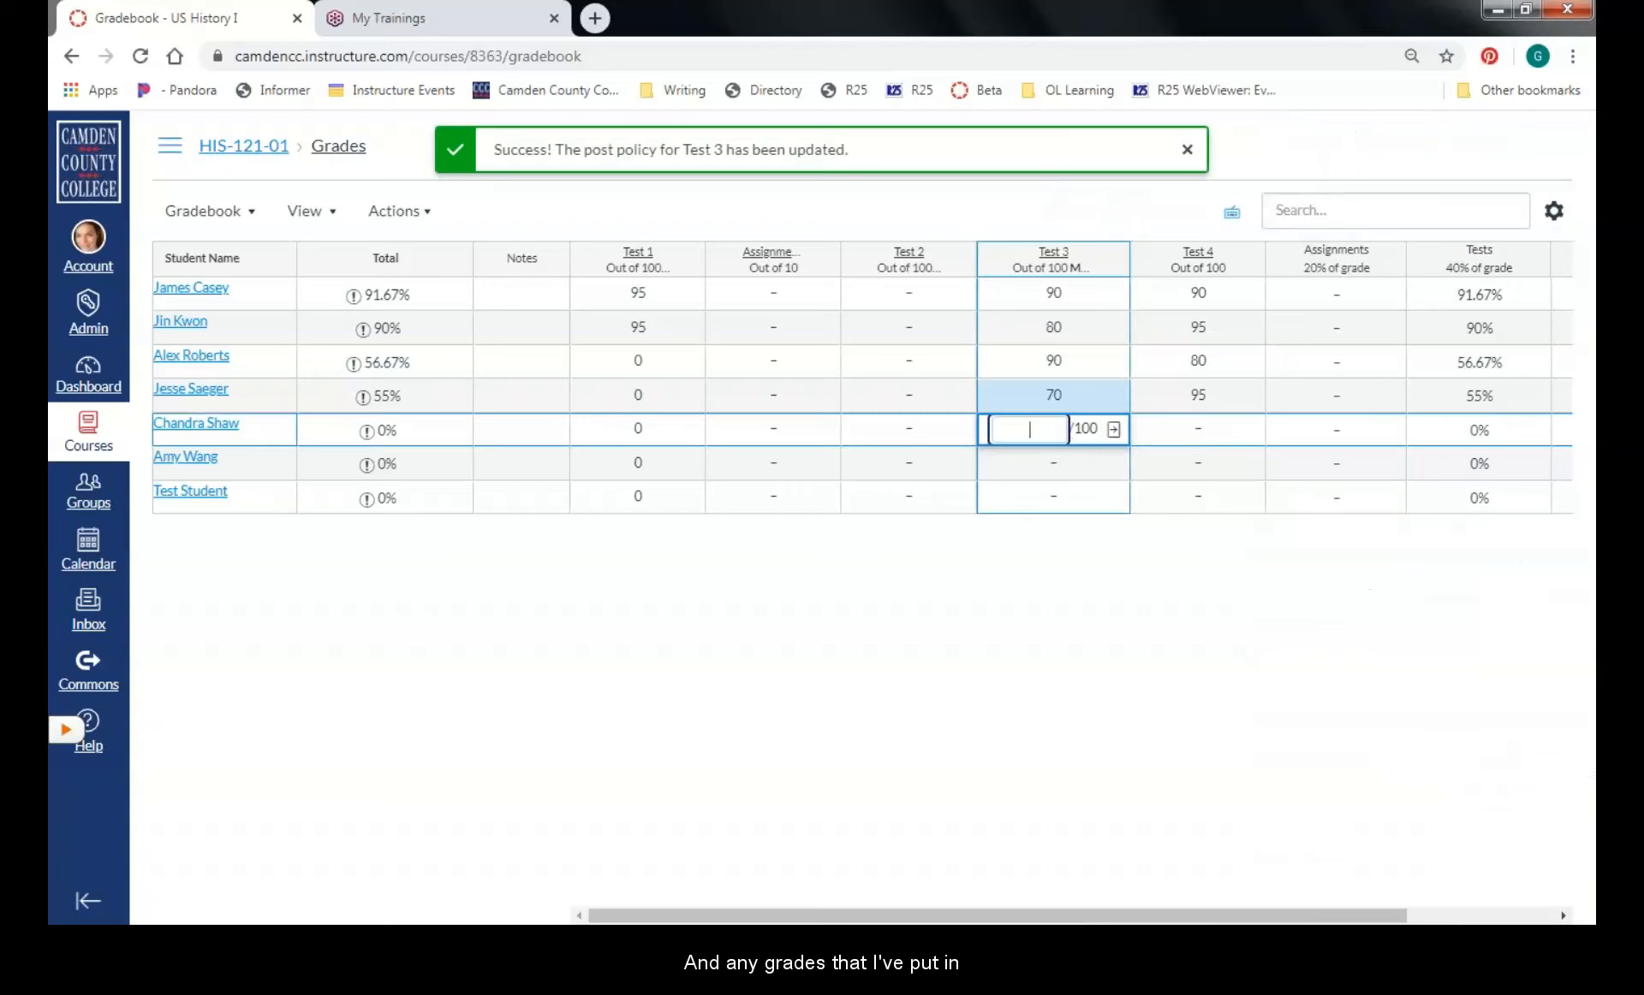
{"action": "type", "text": "80"}
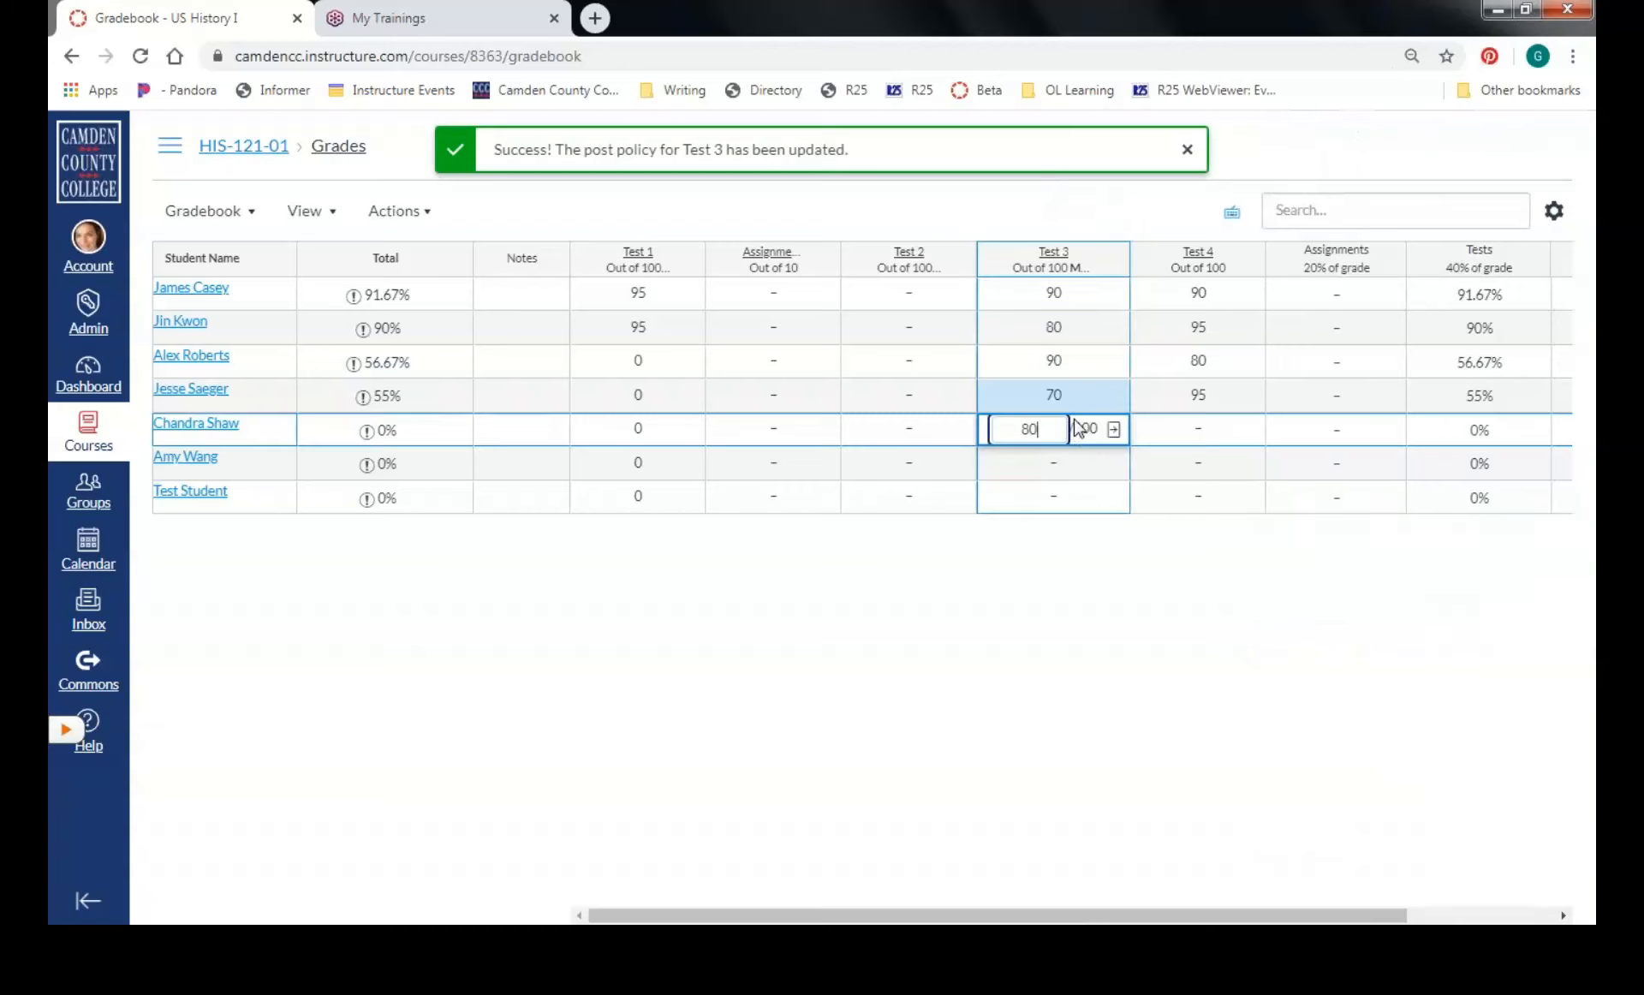
{"action": "key", "text": "Return"}
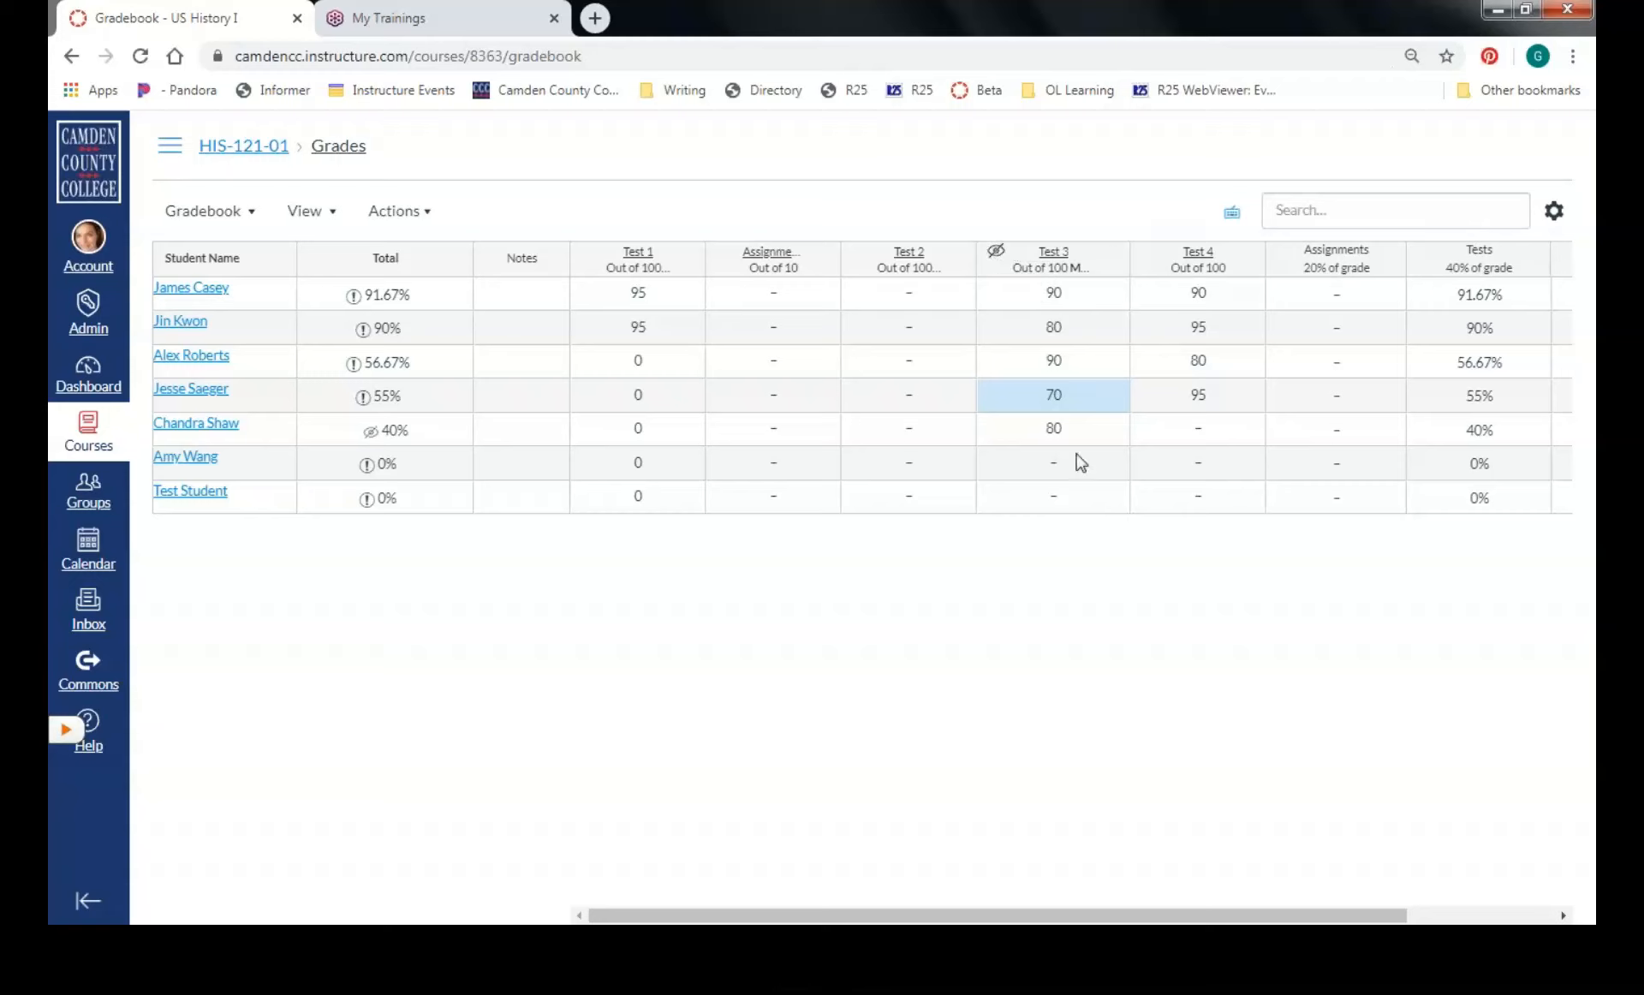
Post the hidden Test 3 grades to everyone
{"action": "left_click", "coordinate": [1110, 261]}
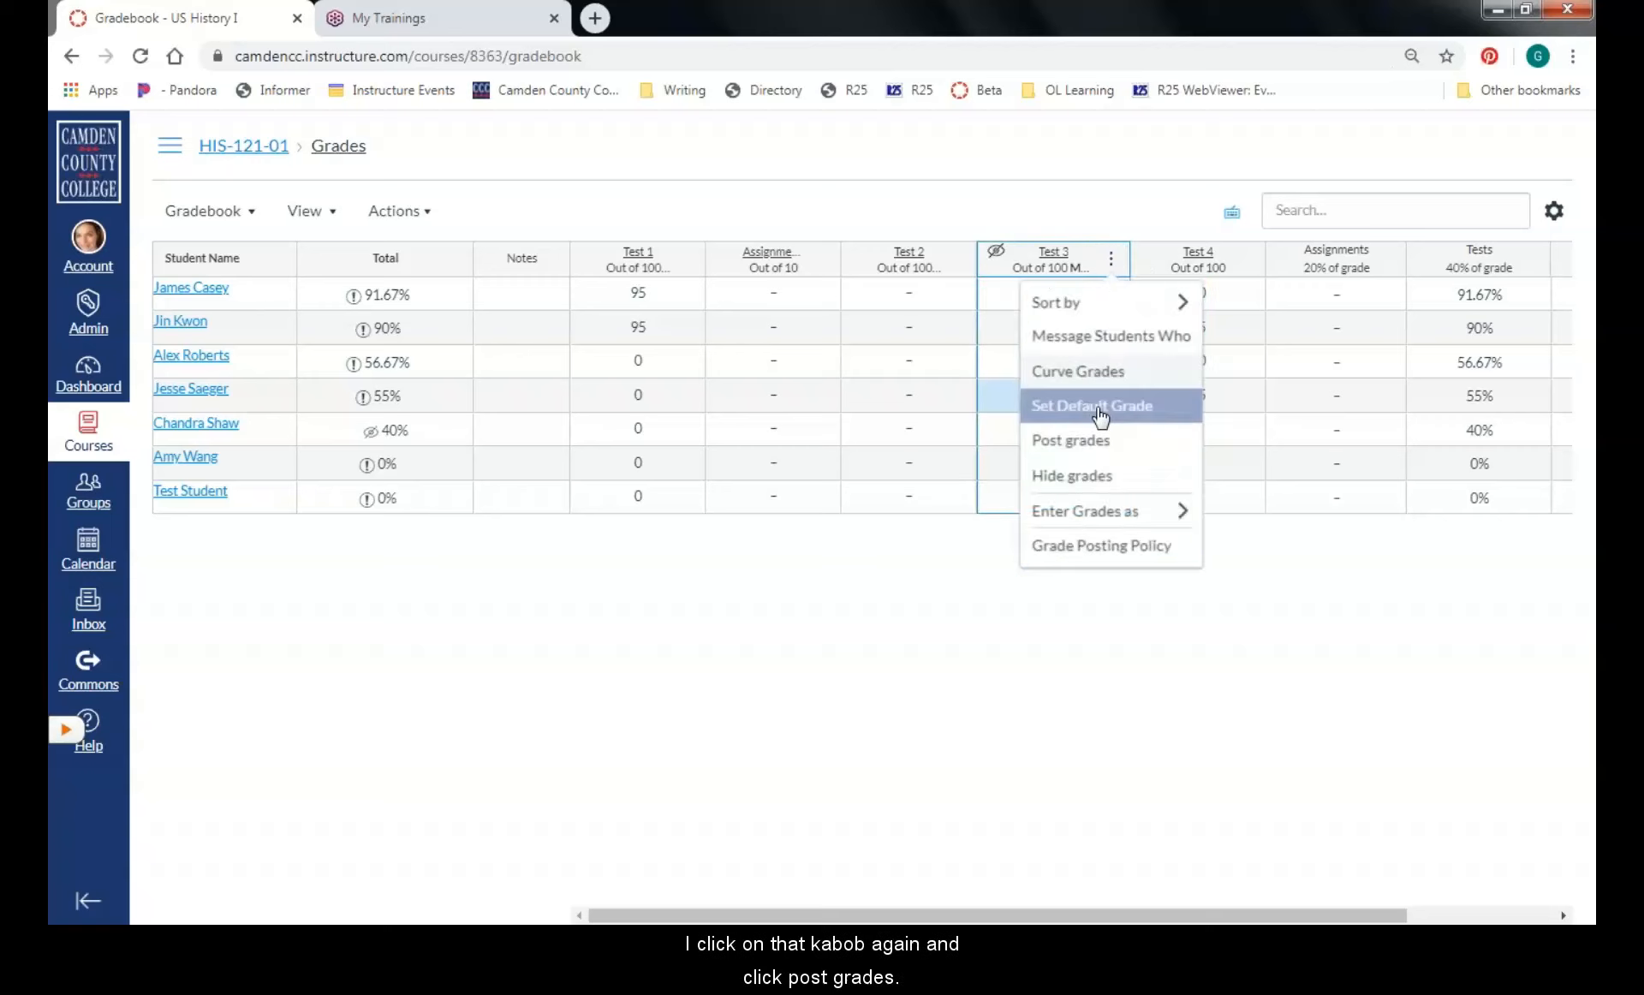
{"action": "left_click", "coordinate": [1084, 449]}
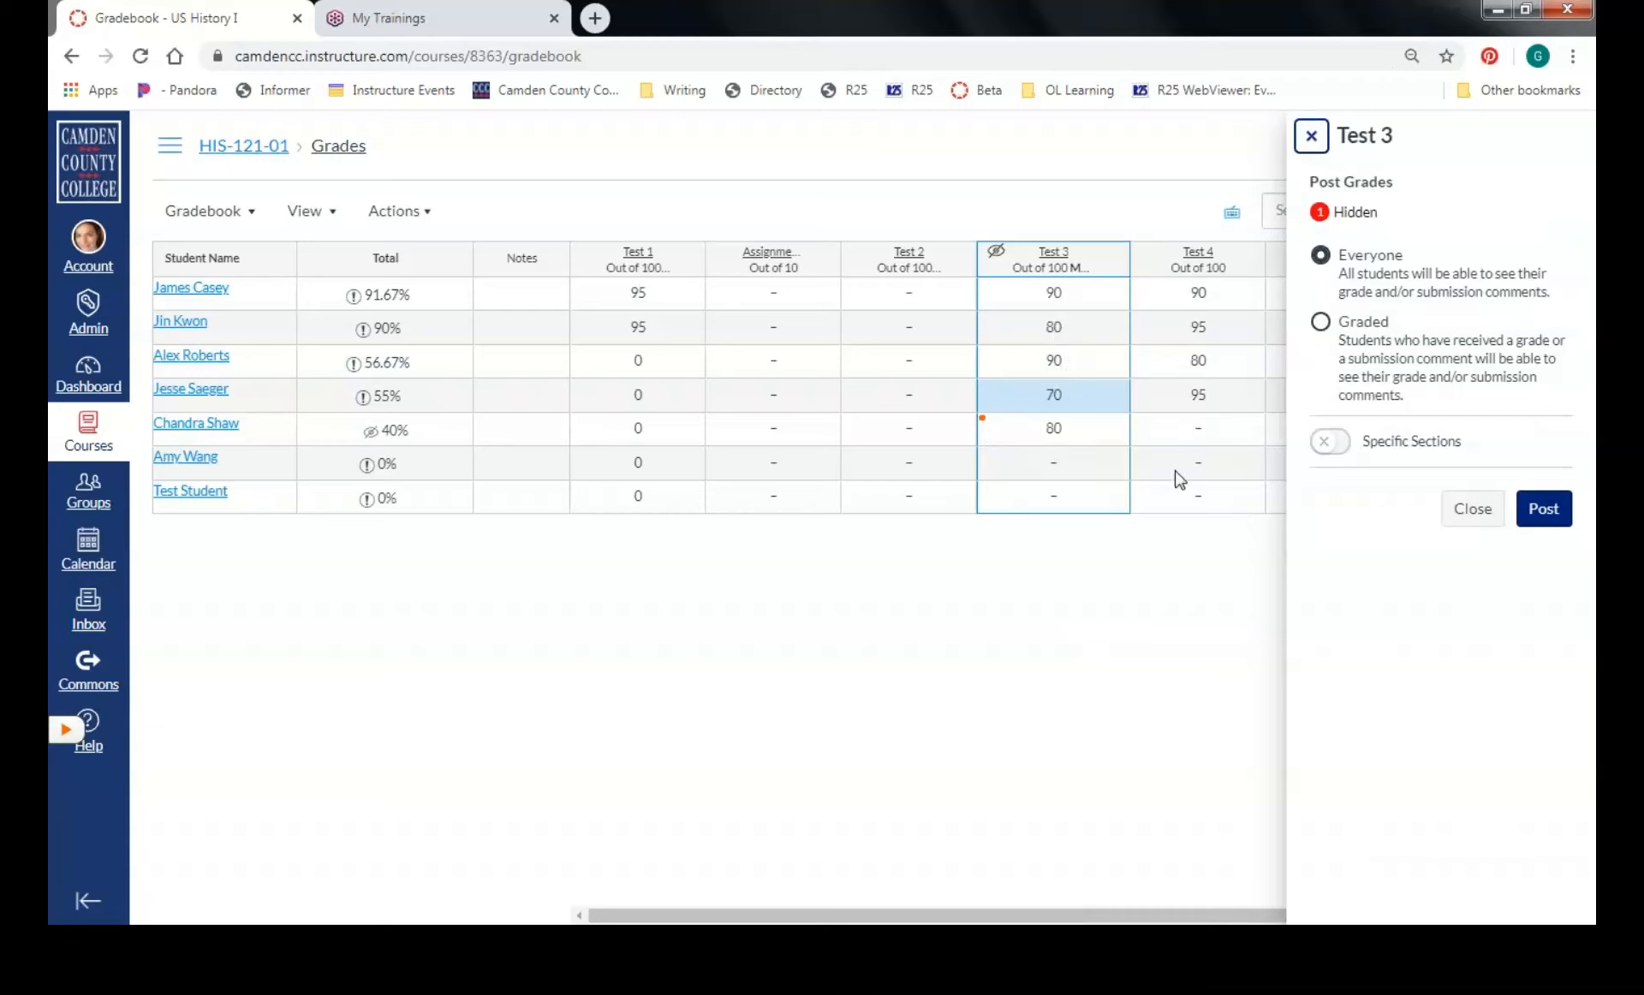
{"action": "left_click", "coordinate": [1544, 510]}
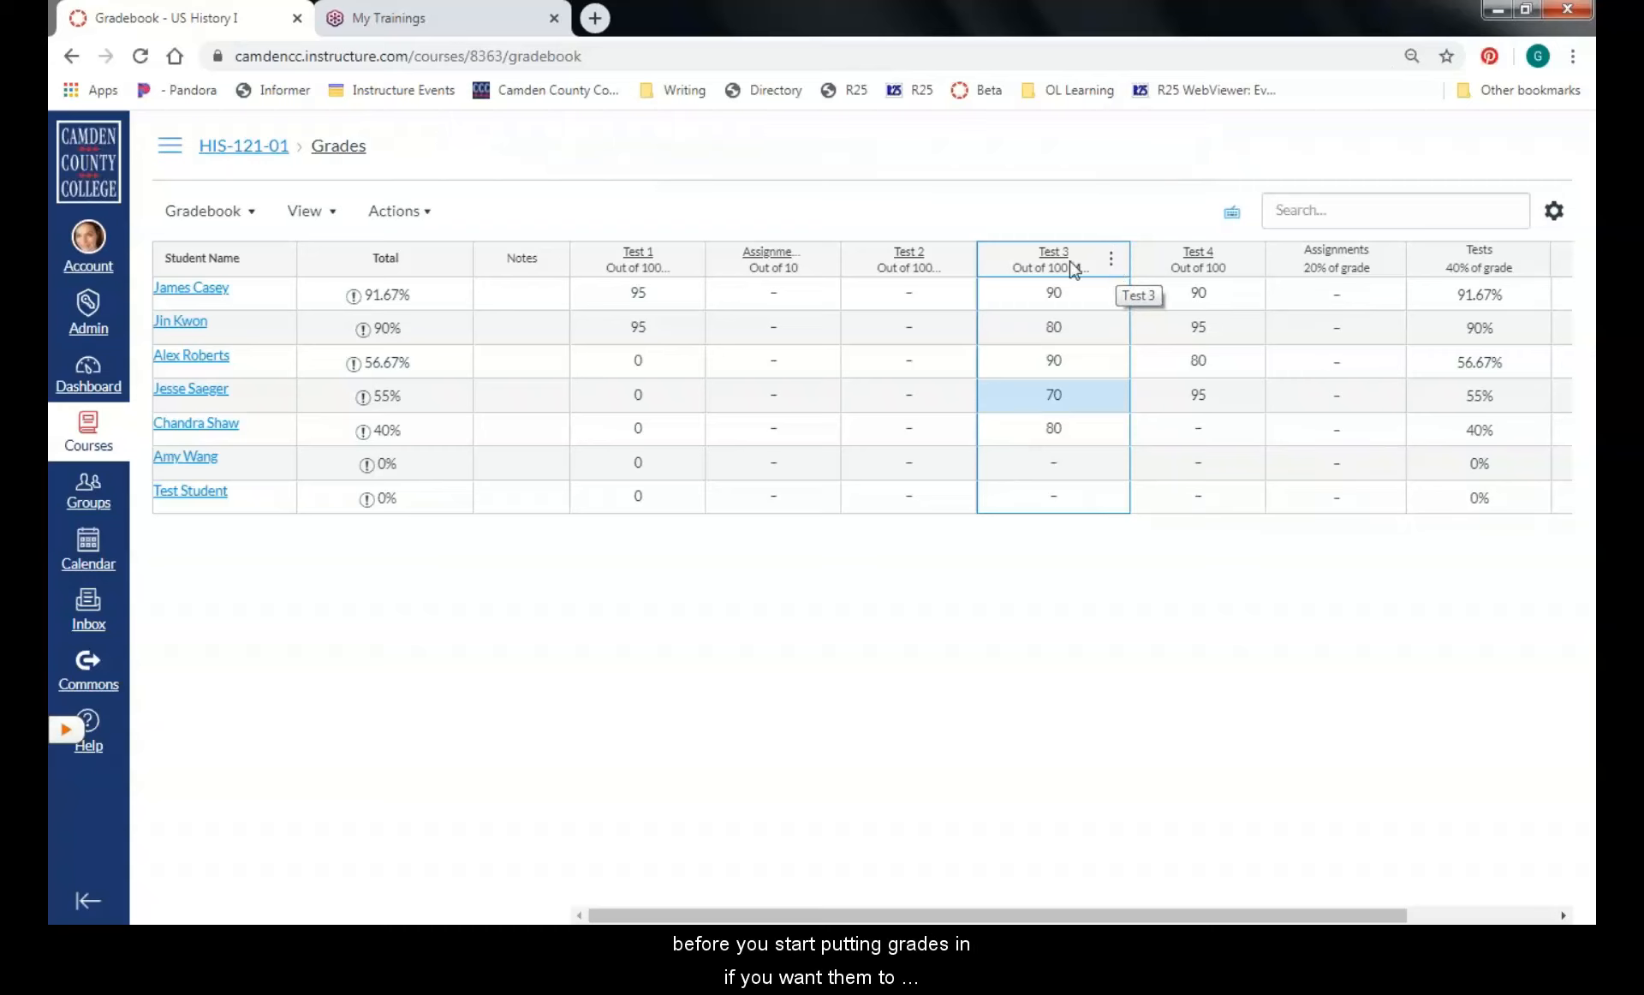
Review the grade posting policy for Test 2 and close it without changes
{"action": "left_click", "coordinate": [957, 260]}
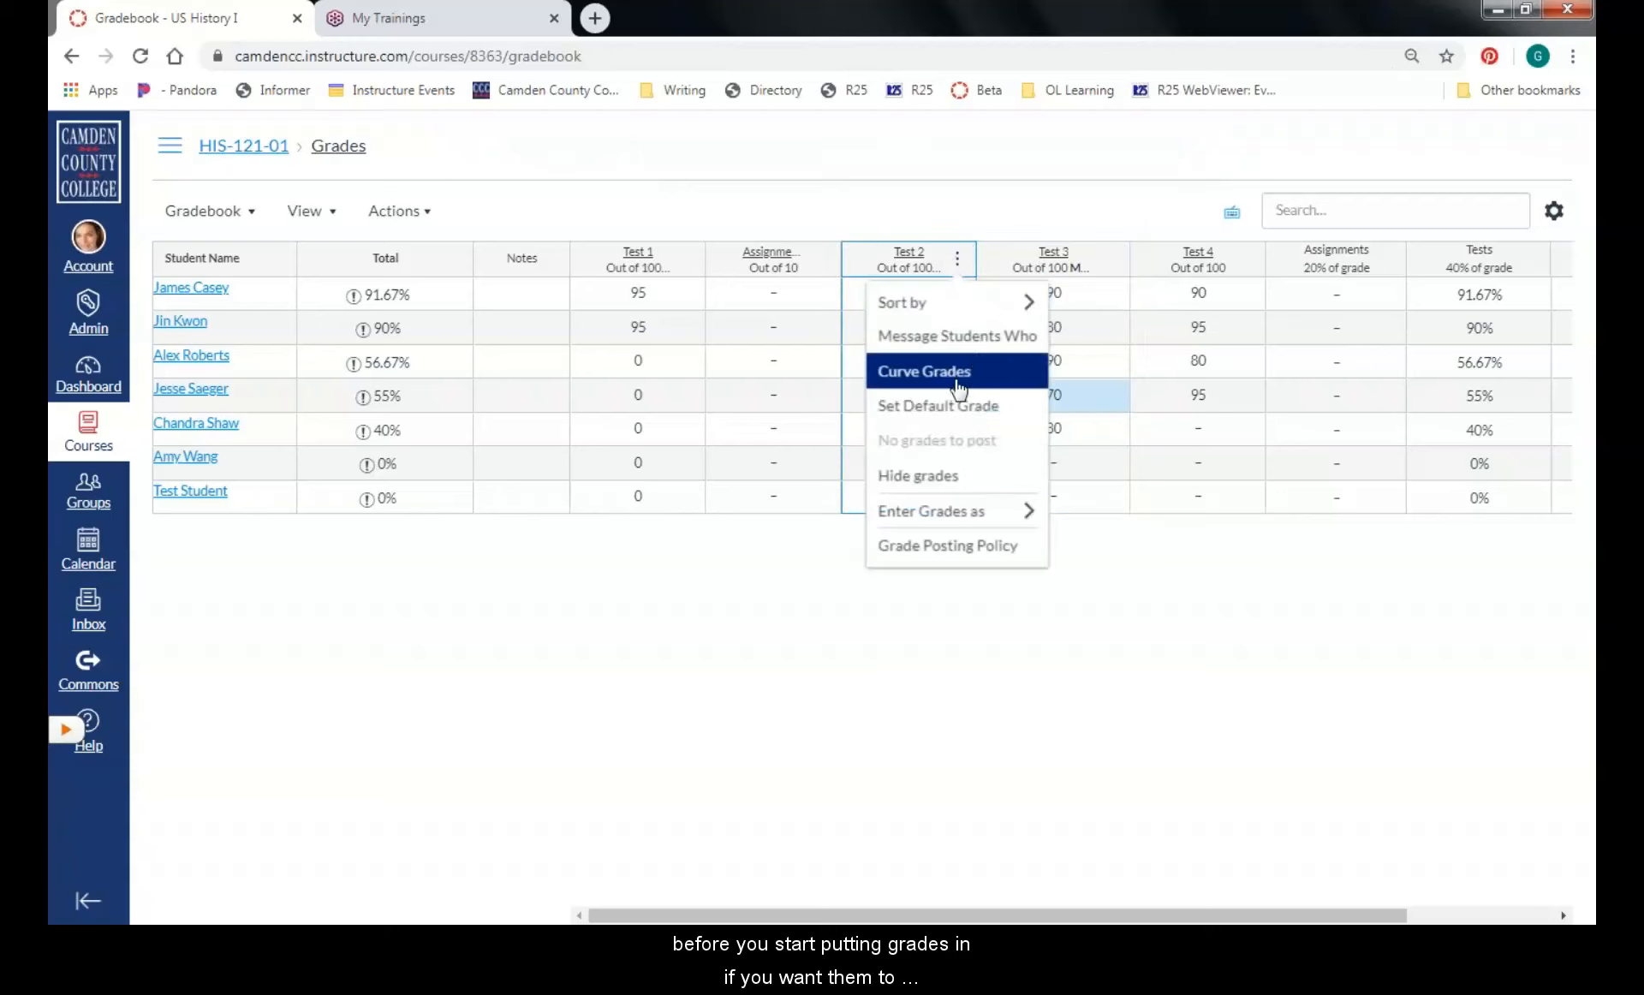
{"action": "left_click", "coordinate": [923, 556]}
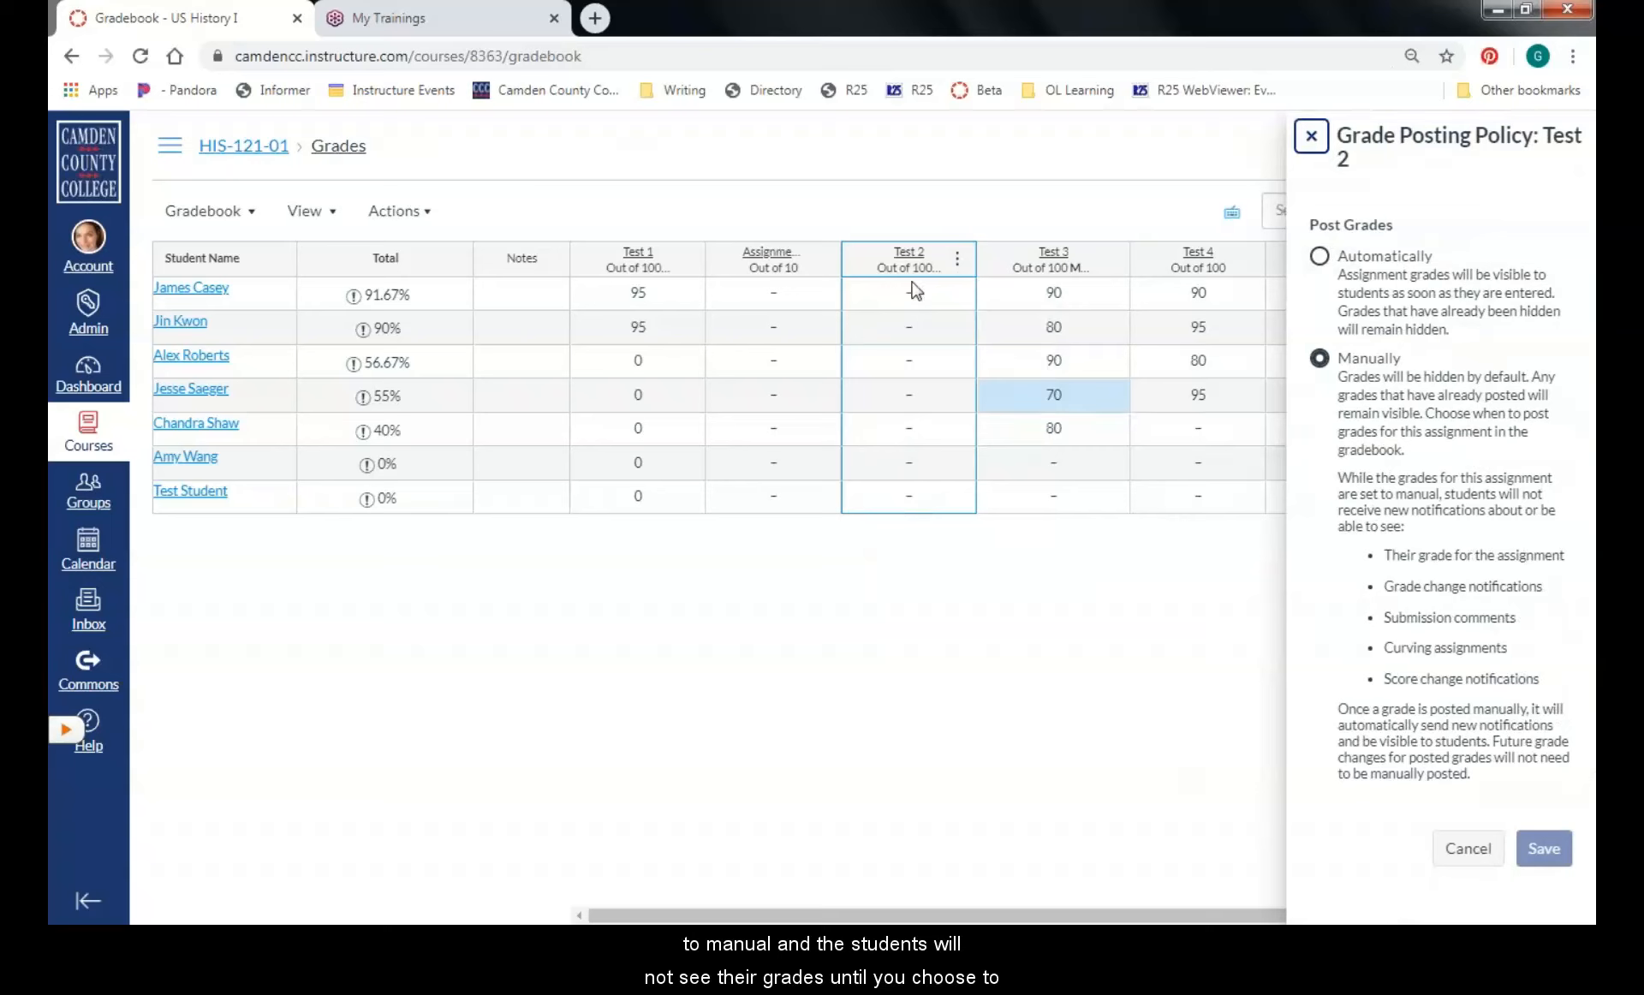
{"action": "left_click", "coordinate": [1308, 141]}
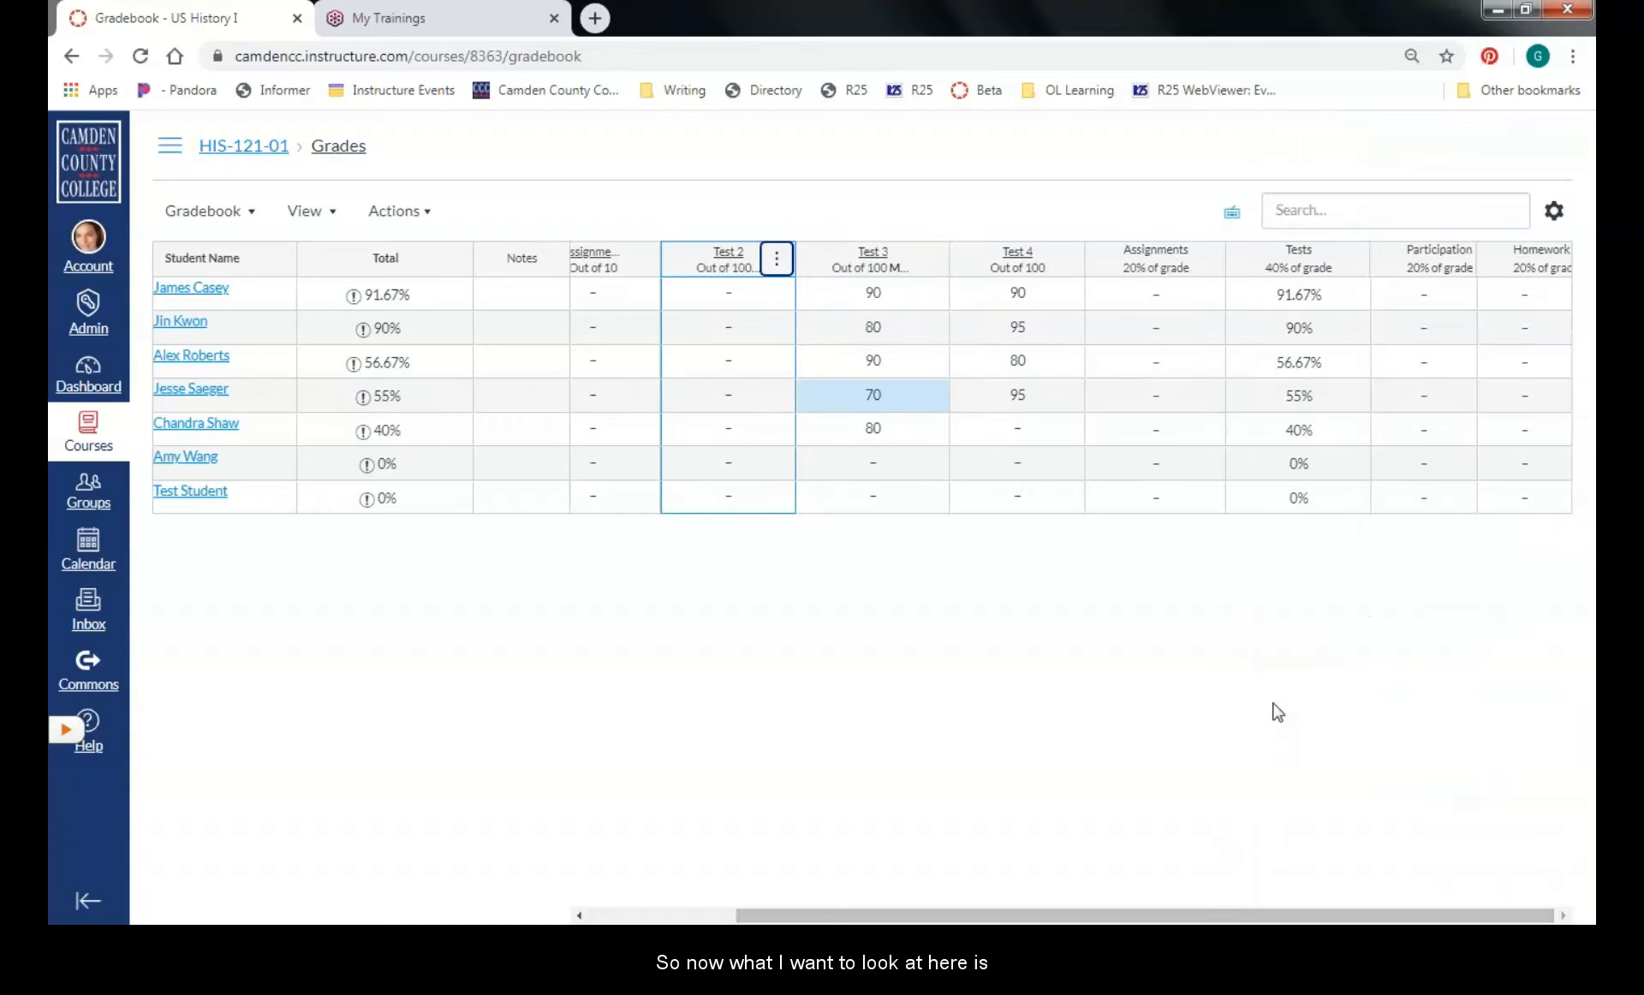
Allow final grade override in the advanced gradebook settings and update the settings
{"action": "left_click", "coordinate": [1554, 213]}
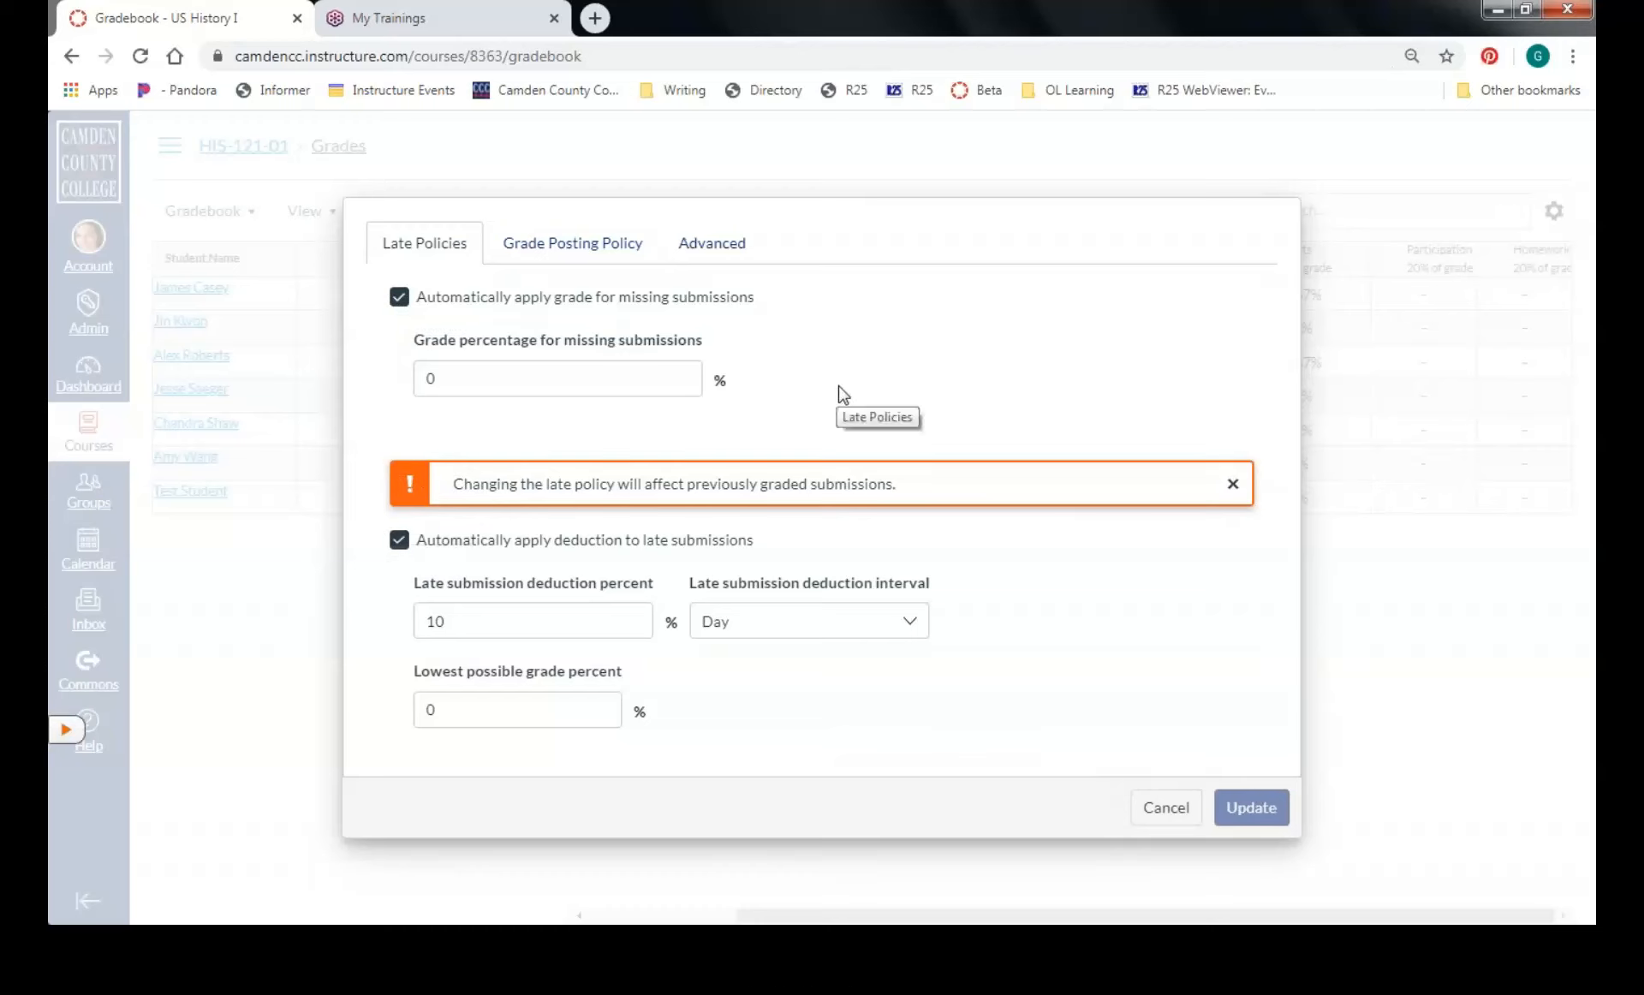
{"action": "left_click", "coordinate": [701, 247]}
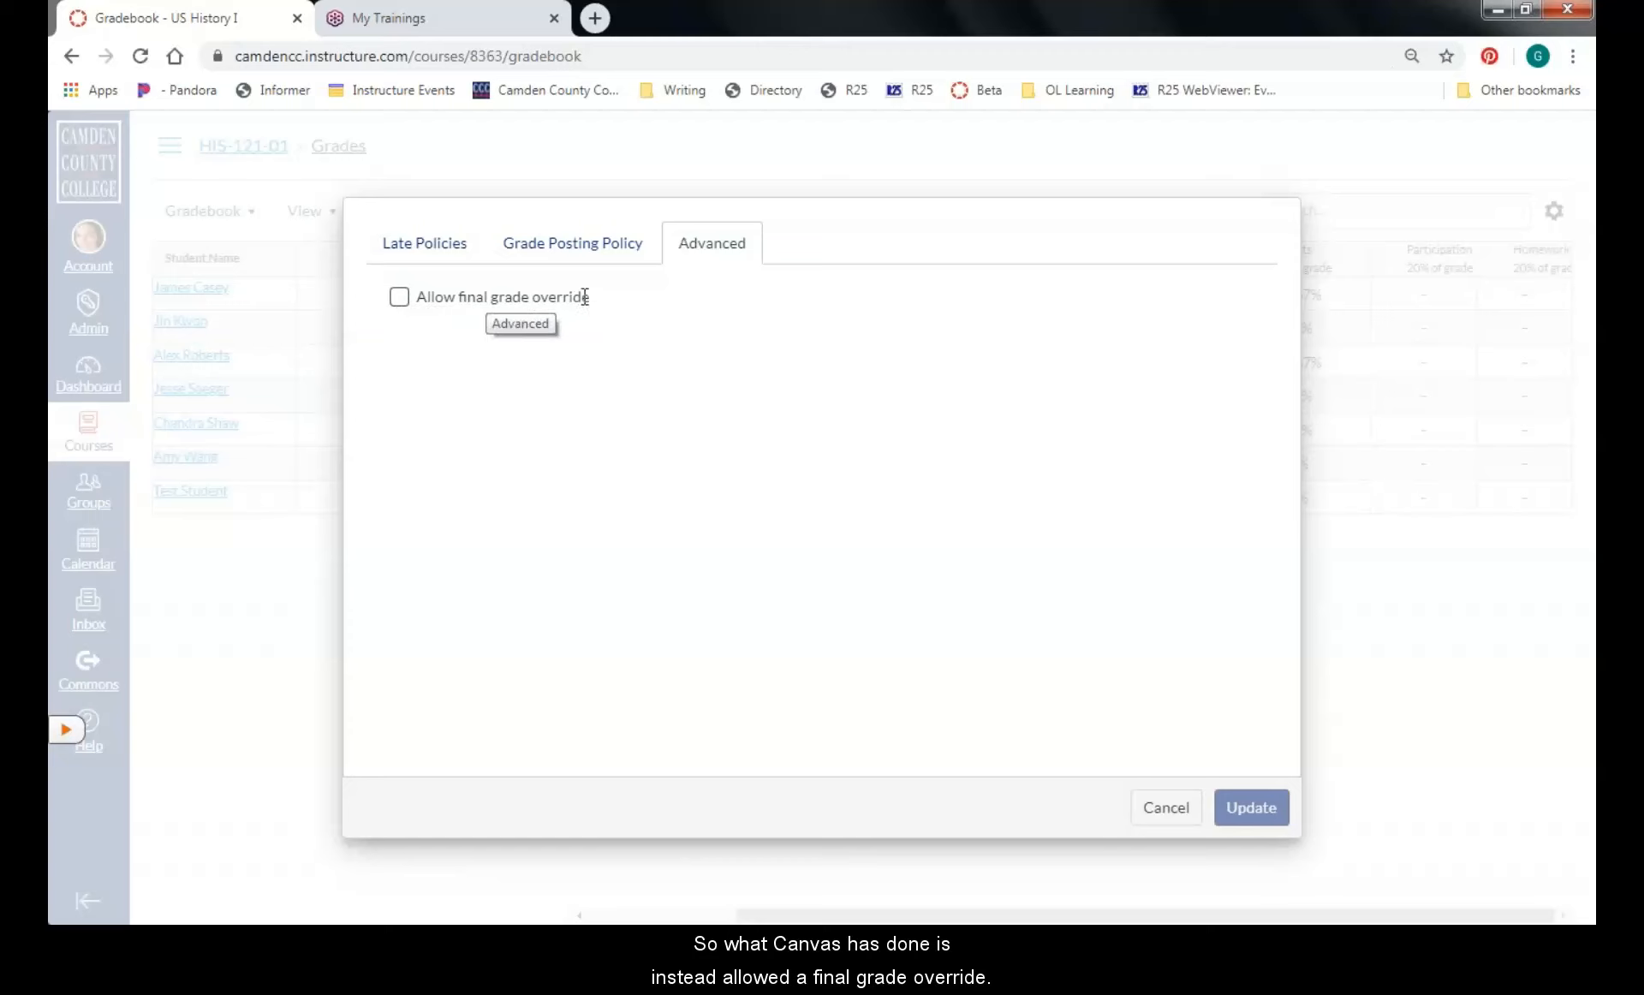
{"action": "left_click", "coordinate": [399, 299]}
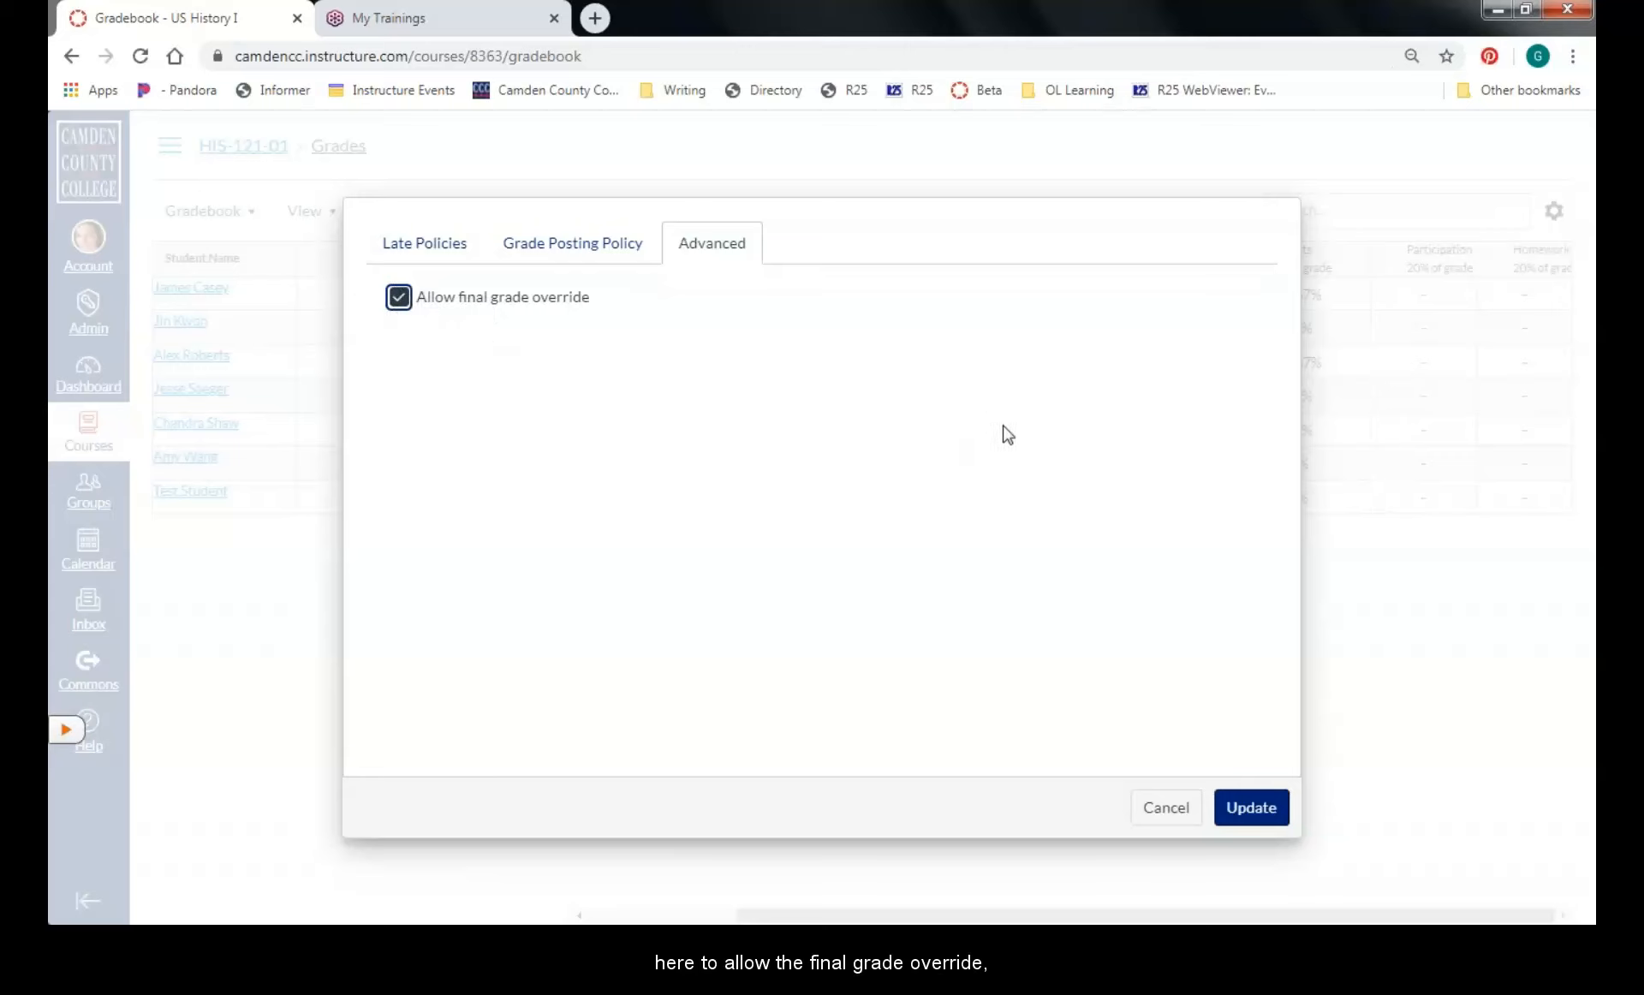
{"action": "left_click", "coordinate": [1252, 808]}
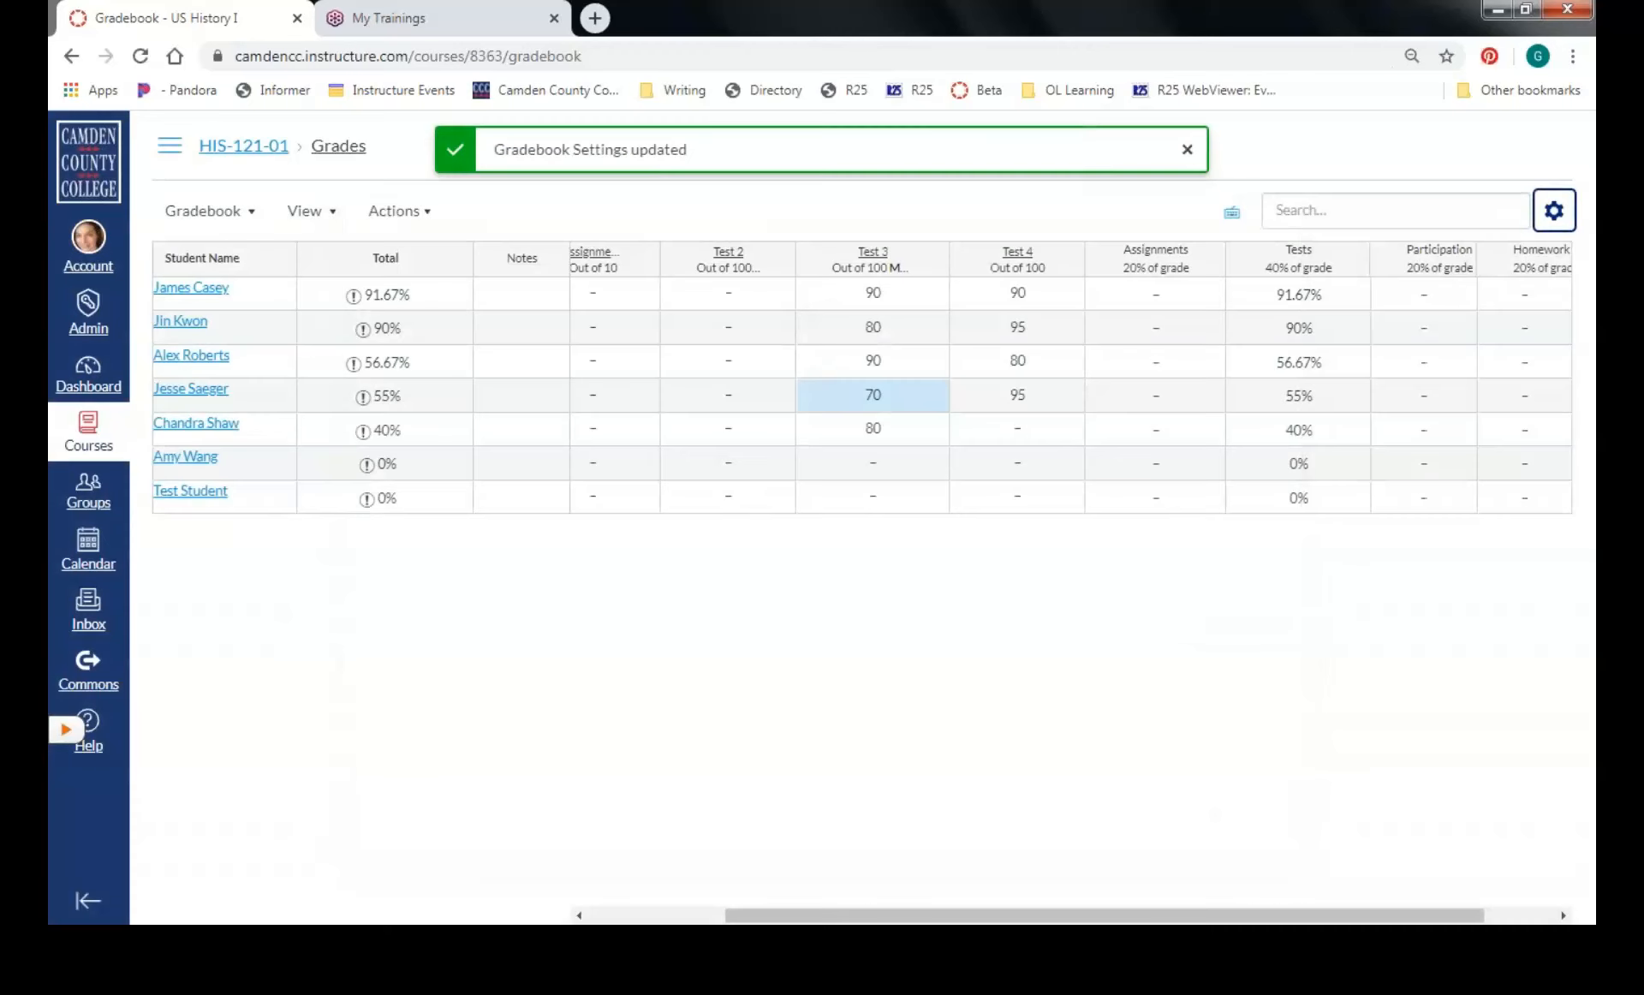
Find the Override column at the end of the gradebook and move it directly after the Notes column
{"action": "left_click_drag", "start_coordinate": [880, 914], "coordinate": [951, 916]}
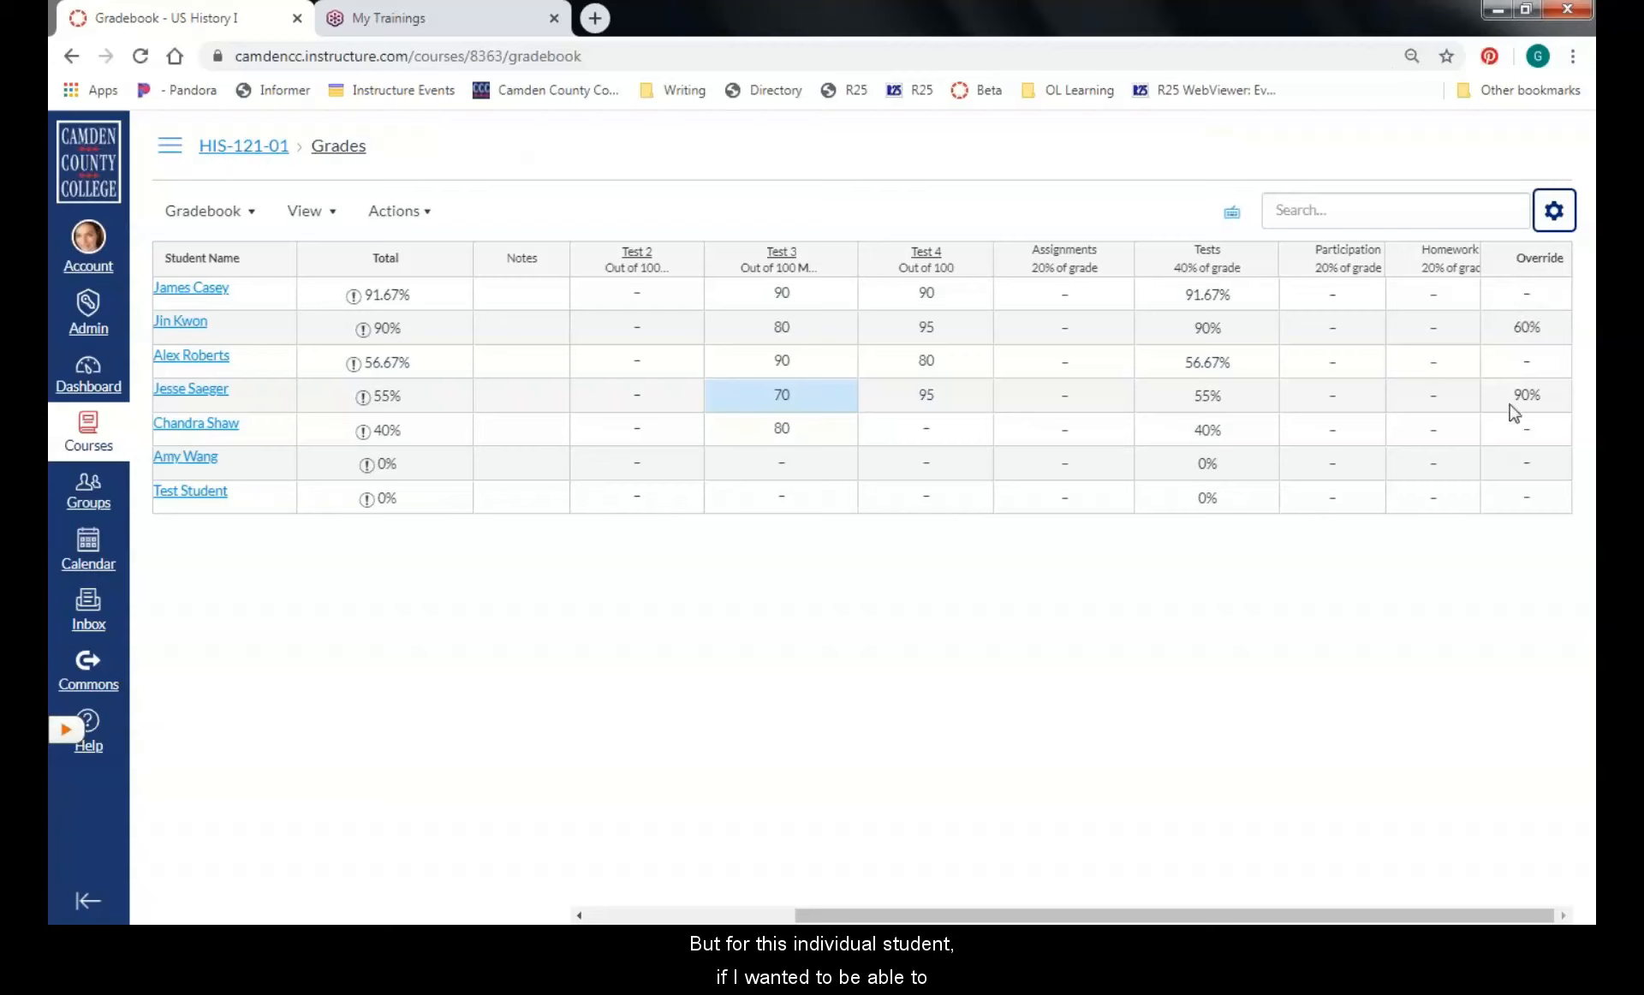
{"action": "left_click", "coordinate": [388, 428]}
{"action": "left_click", "coordinate": [505, 560]}
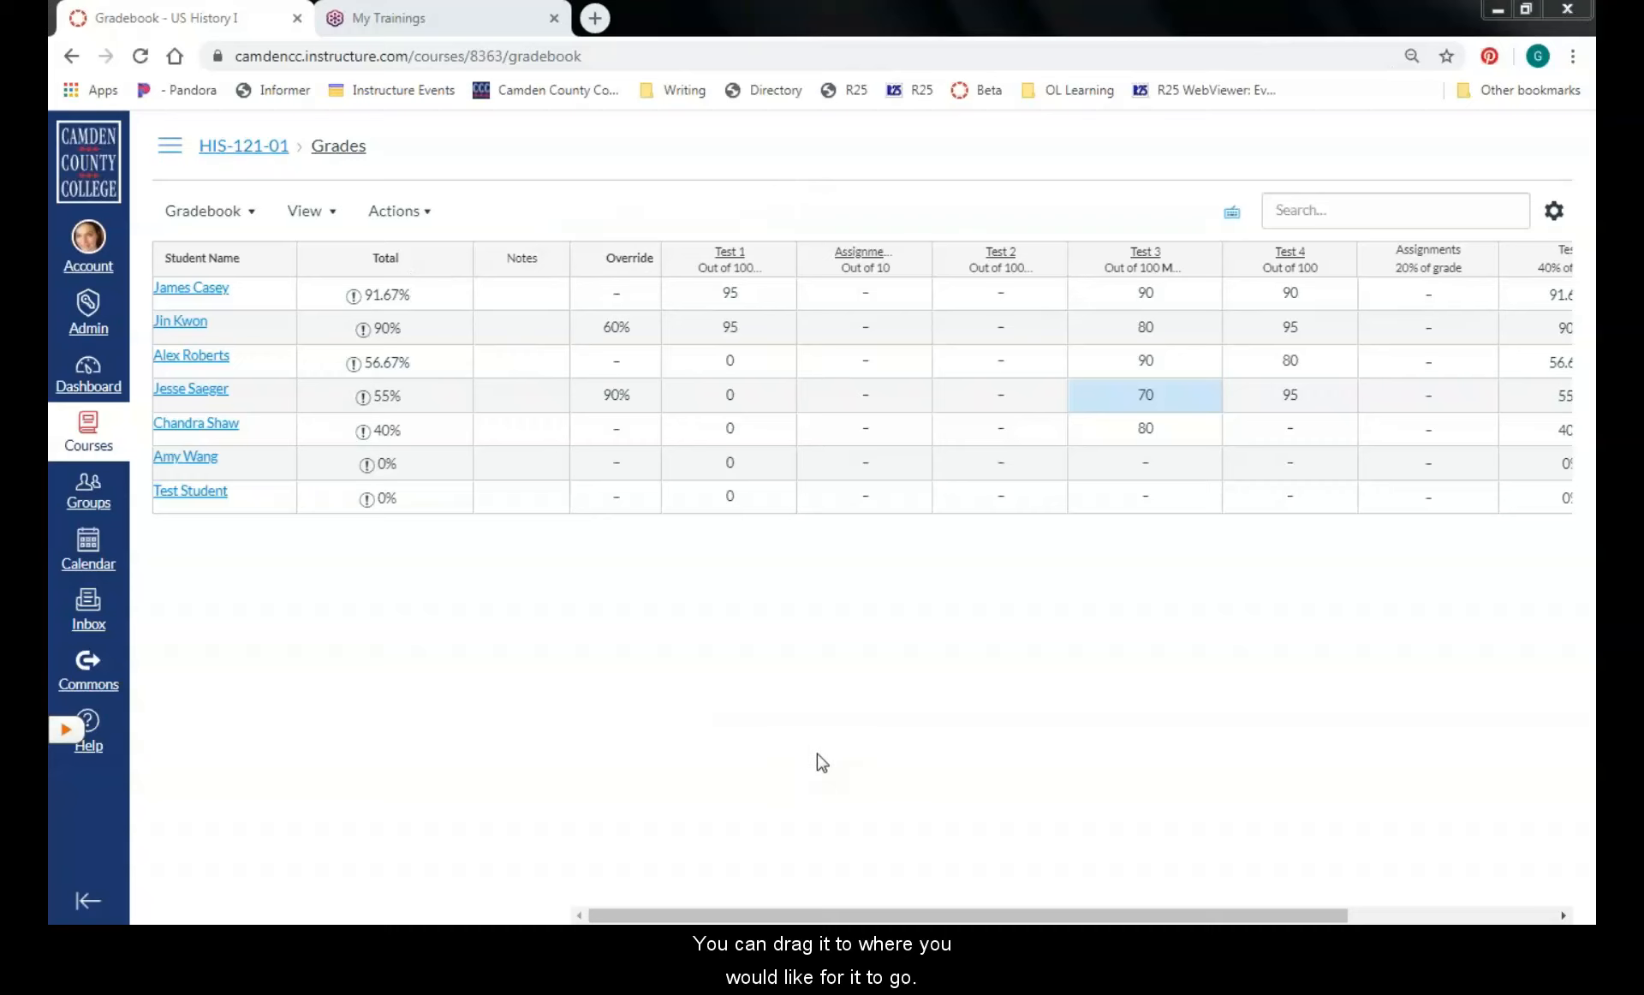
Open the course settings and enable the course grading scheme in the course details
{"action": "left_click", "coordinate": [169, 146]}
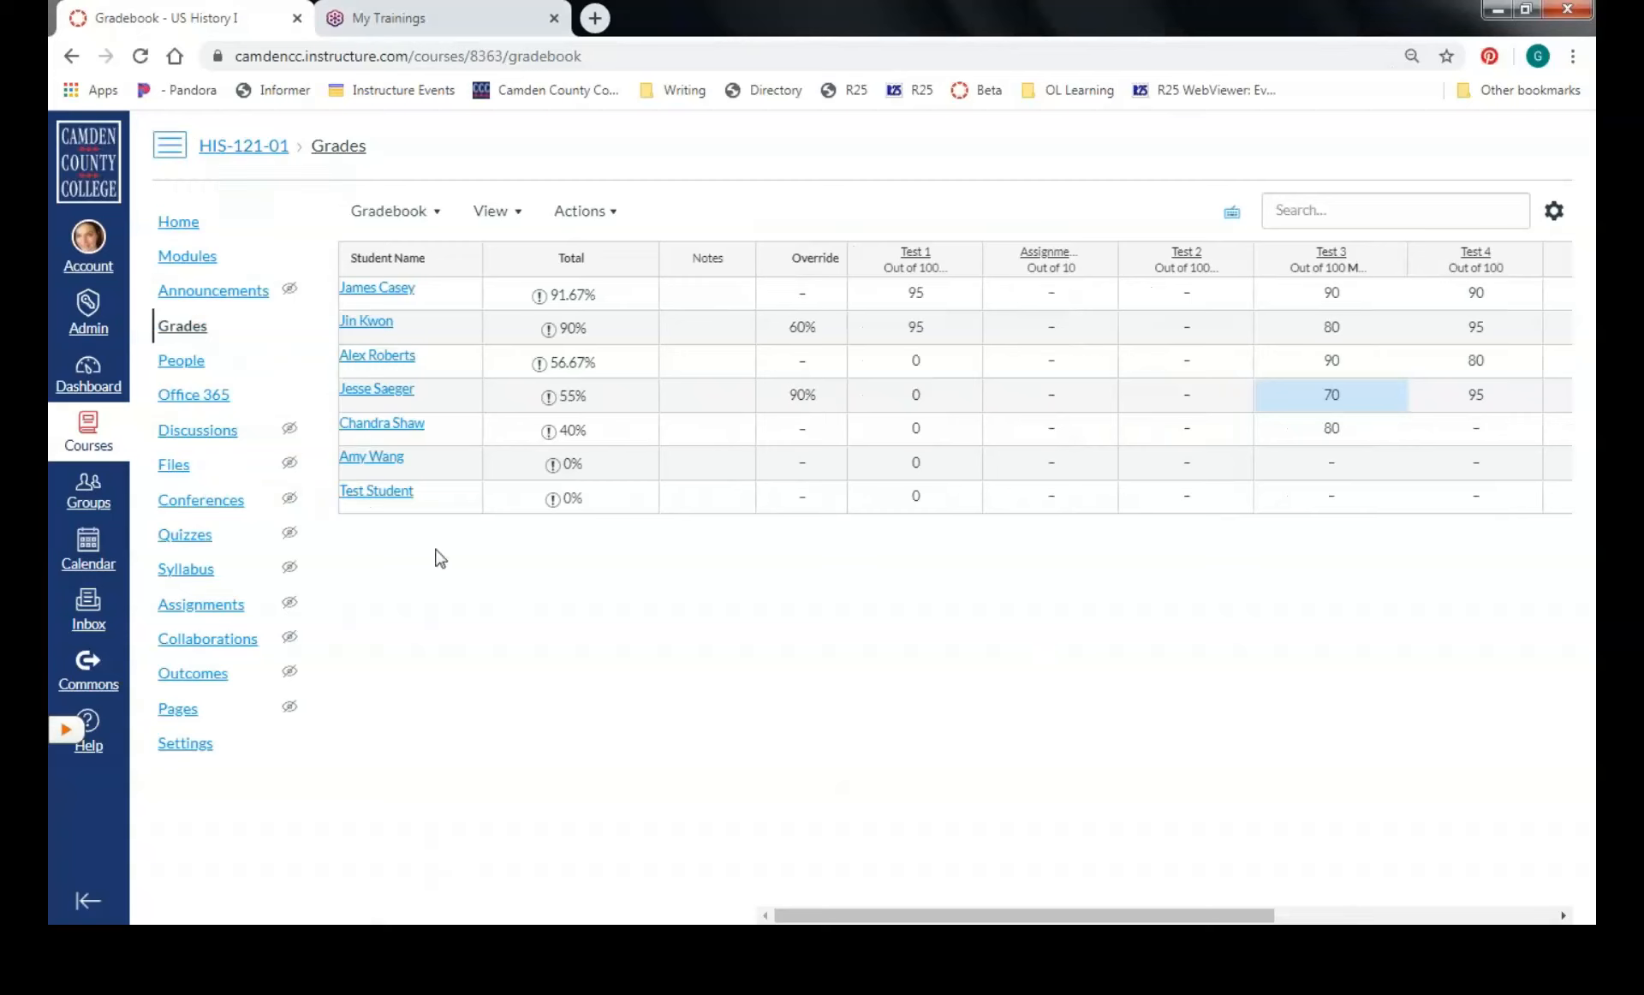
{"action": "left_click", "coordinate": [180, 750]}
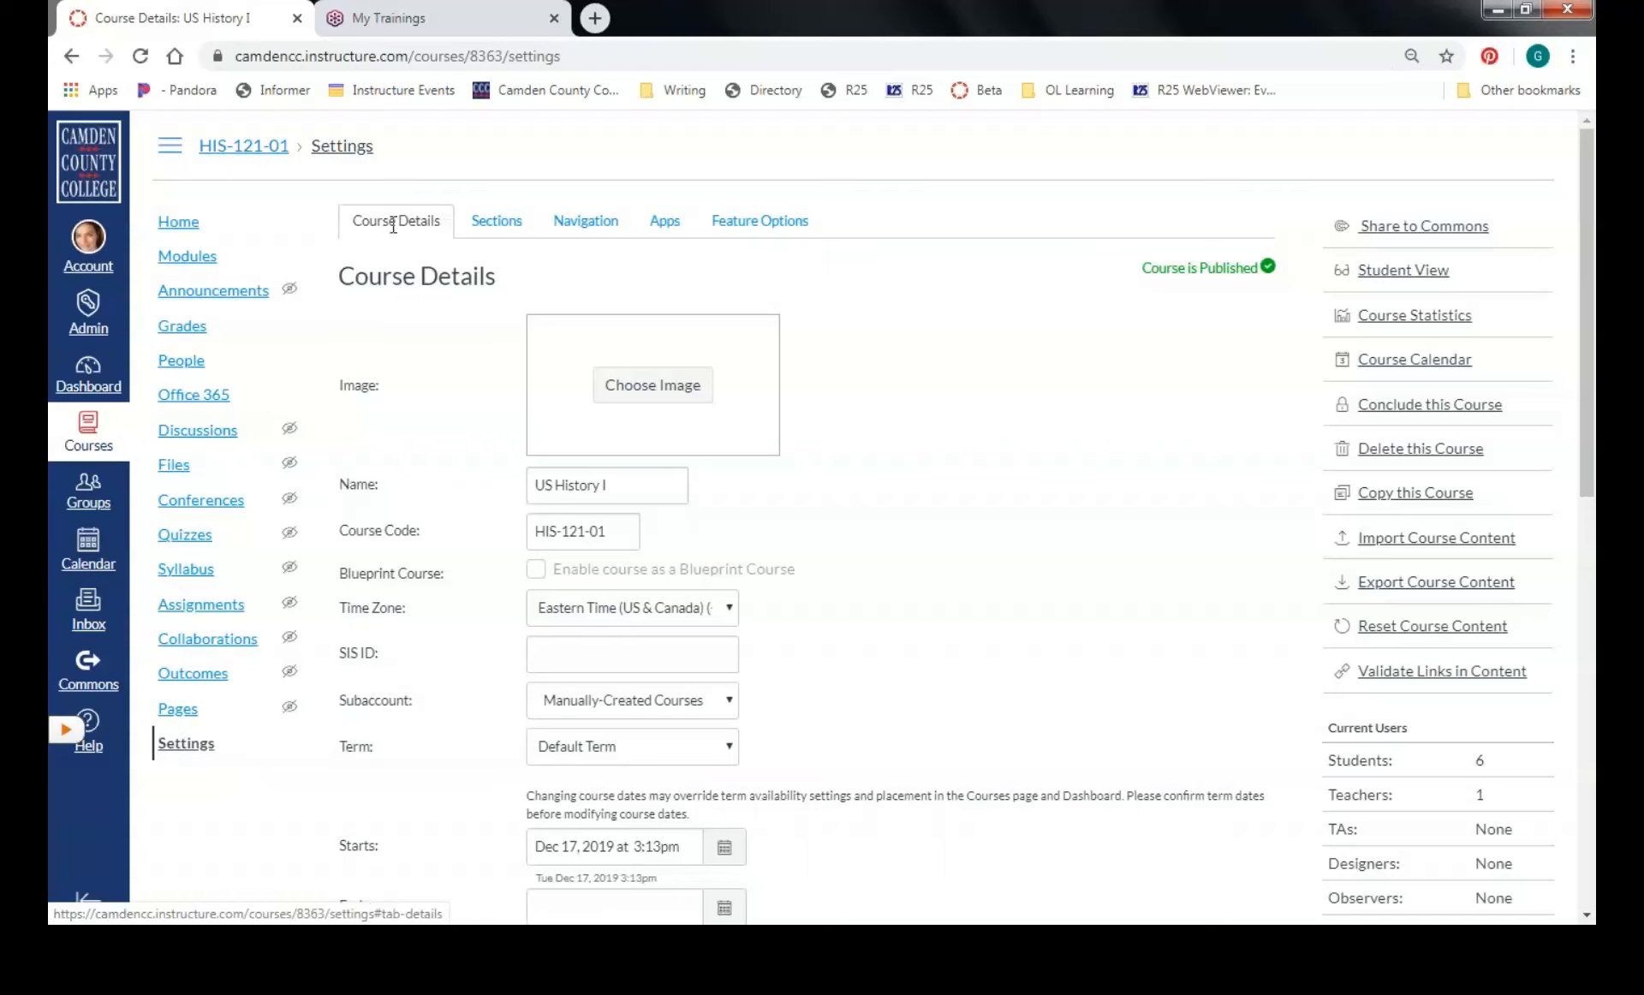
{"action": "scroll", "coordinate": [822, 441], "scroll_direction": "down", "scroll_amount": 1}
{"action": "scroll", "coordinate": [890, 387], "scroll_direction": "down", "scroll_amount": 1}
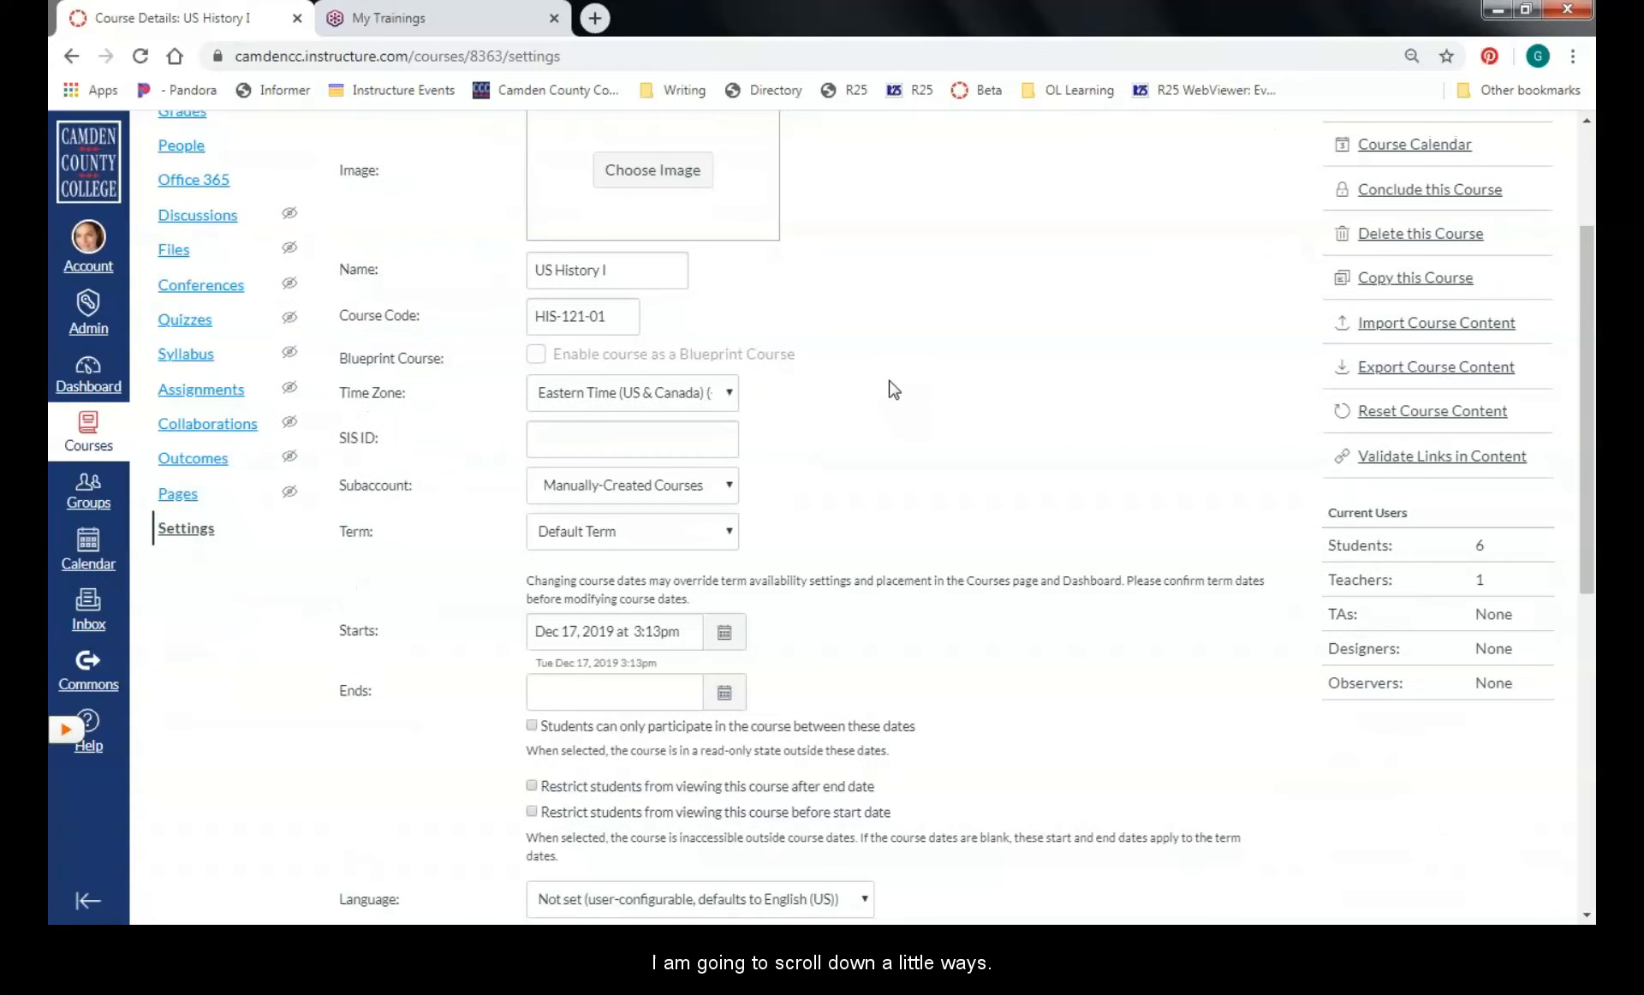
{"action": "scroll", "coordinate": [893, 390], "scroll_direction": "down", "scroll_amount": 2}
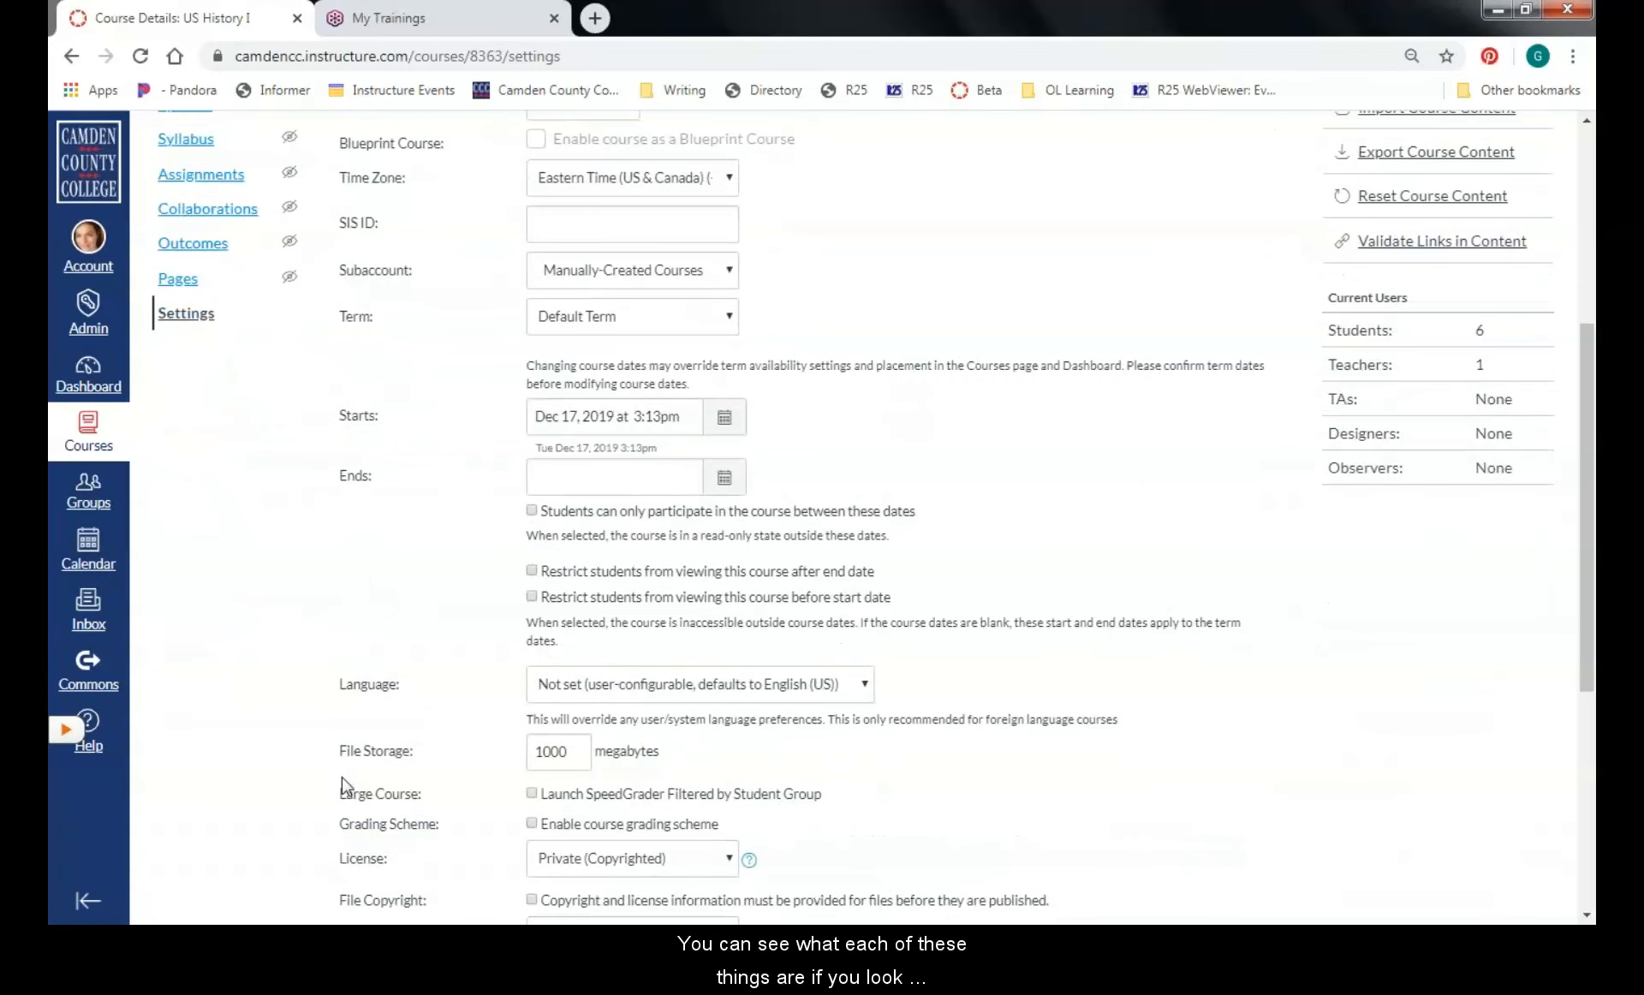
{"action": "scroll", "coordinate": [904, 360], "scroll_direction": "down", "scroll_amount": 2}
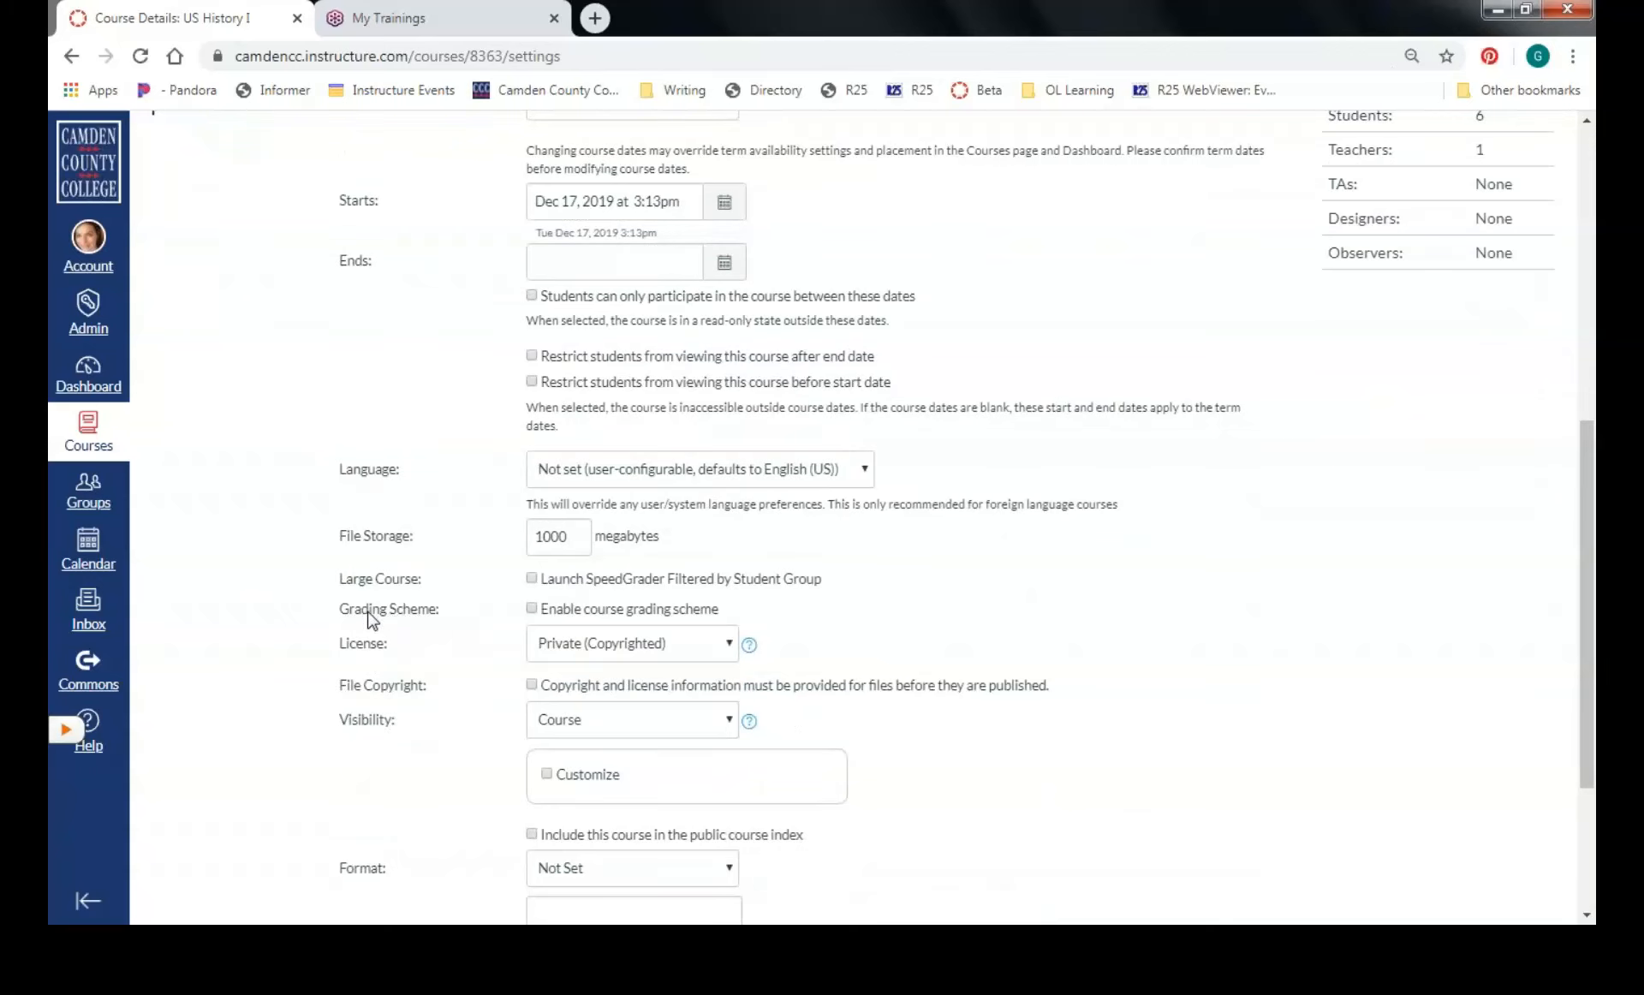
{"action": "scroll", "coordinate": [835, 582], "scroll_direction": "down", "scroll_amount": 1}
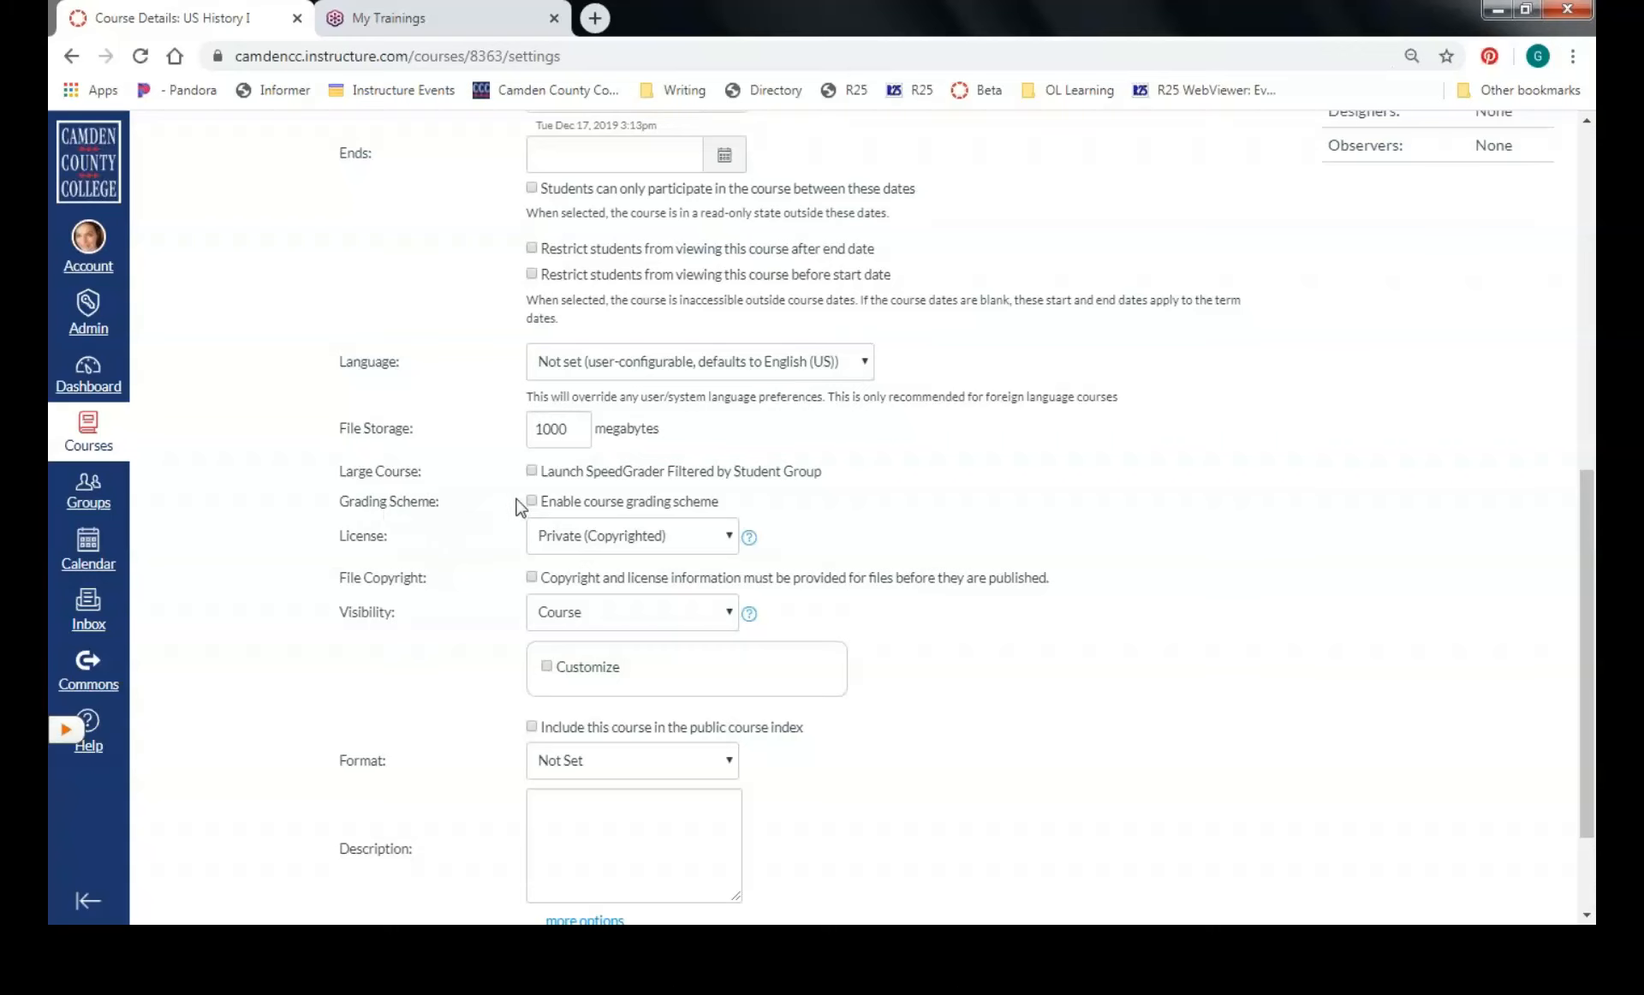
{"action": "scroll", "coordinate": [474, 518], "scroll_direction": "down", "scroll_amount": 1}
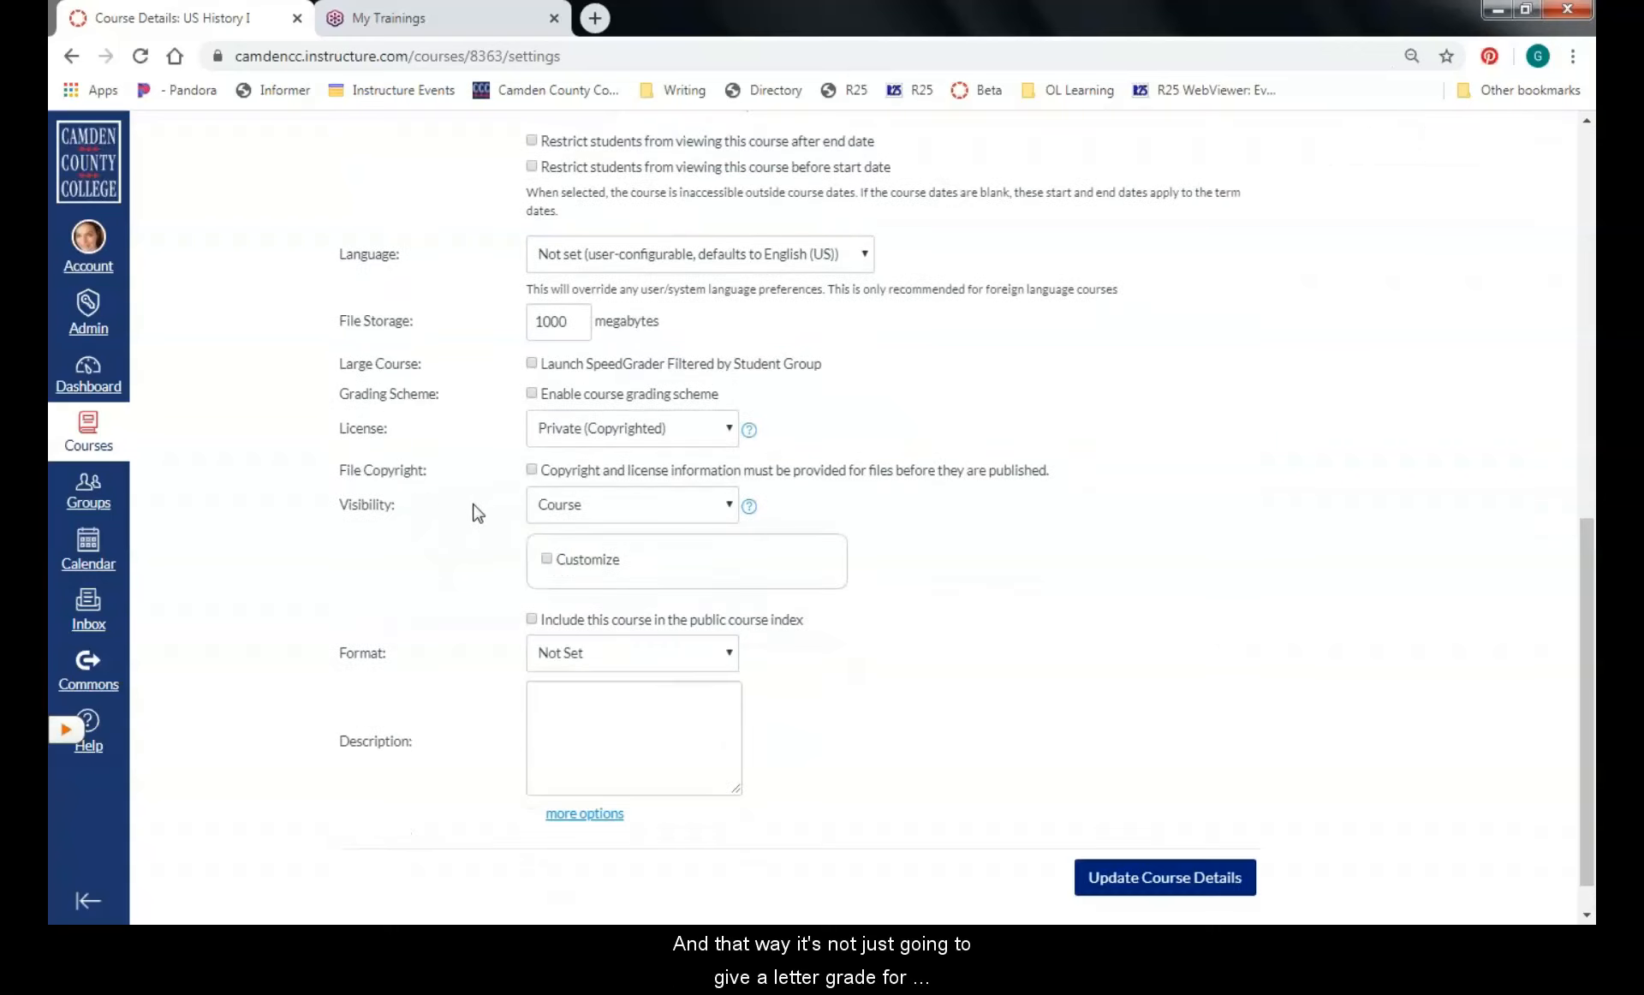
{"action": "left_click", "coordinate": [532, 395]}
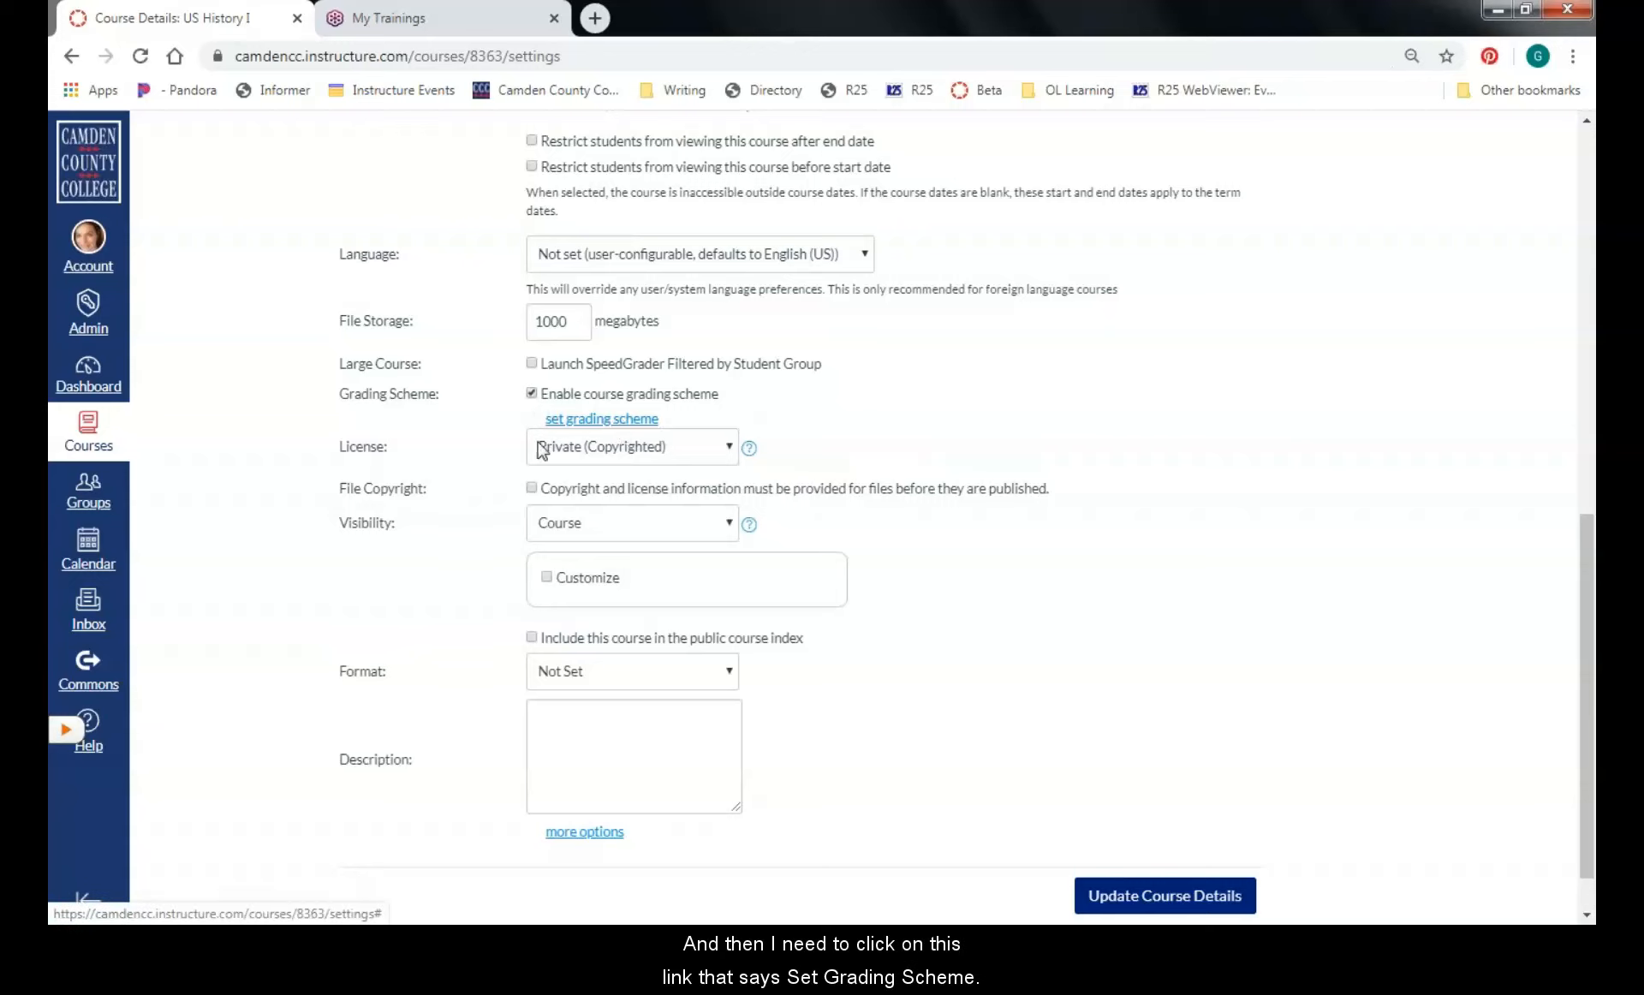
View the default grading scheme, examine the CCC Standard scheme and the department alternatives, and cancel the selection
{"action": "left_click", "coordinate": [613, 420]}
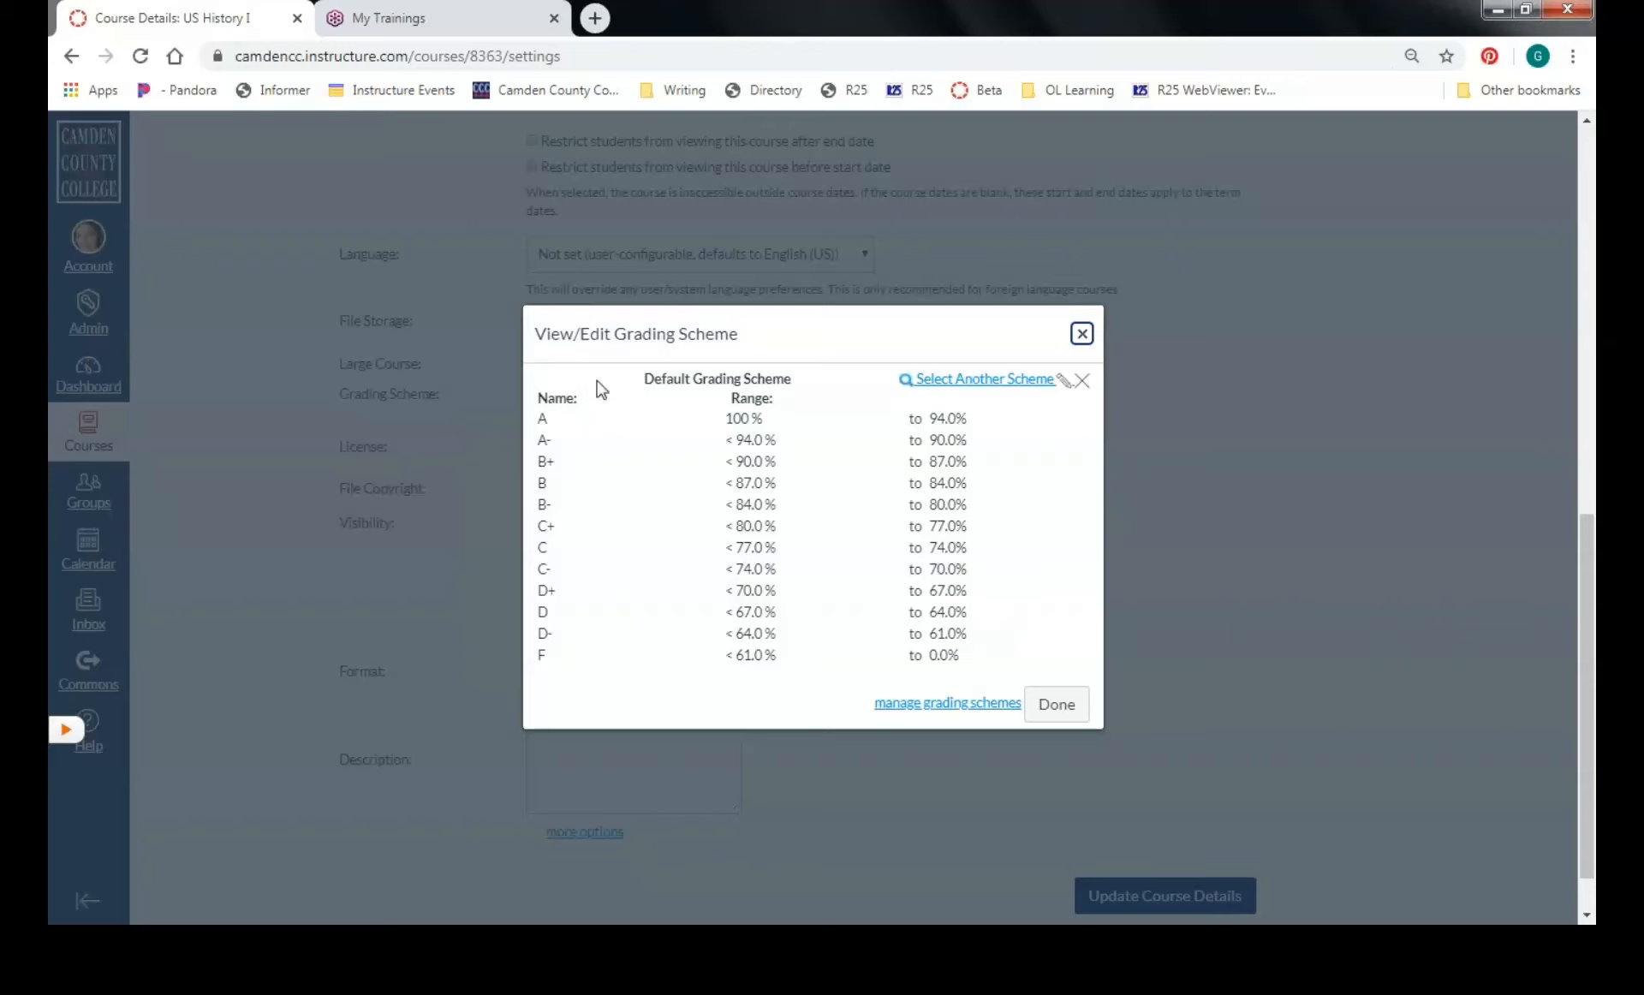
{"action": "left_click", "coordinate": [981, 380]}
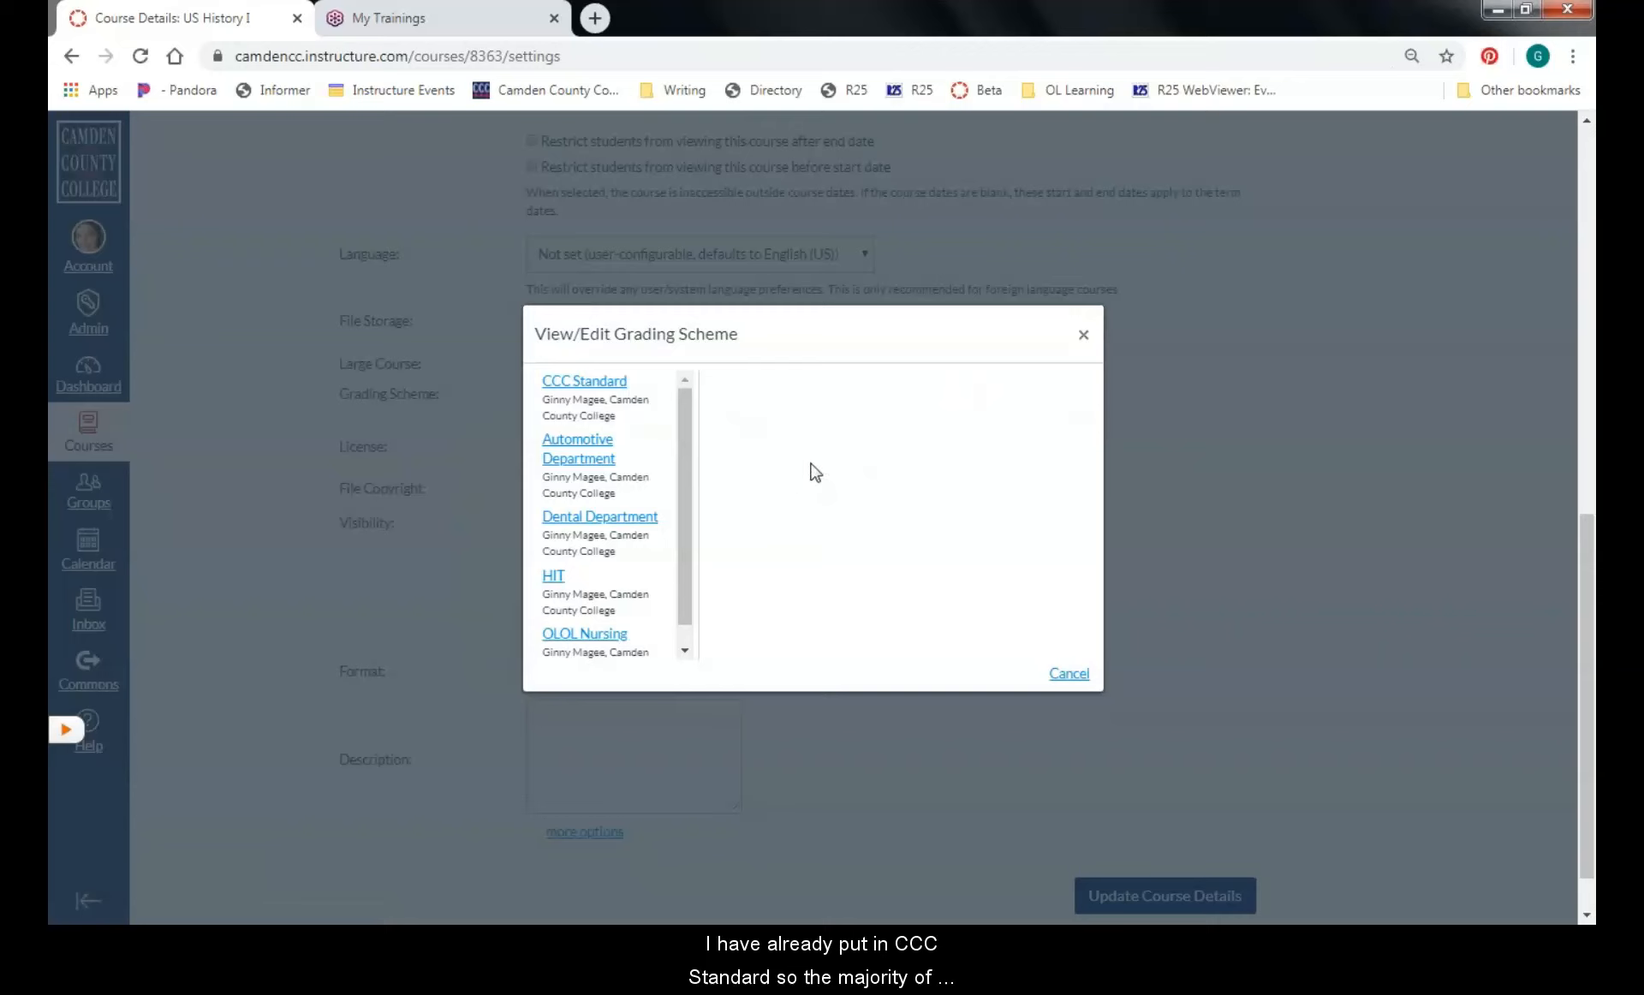
{"action": "left_click", "coordinate": [566, 382]}
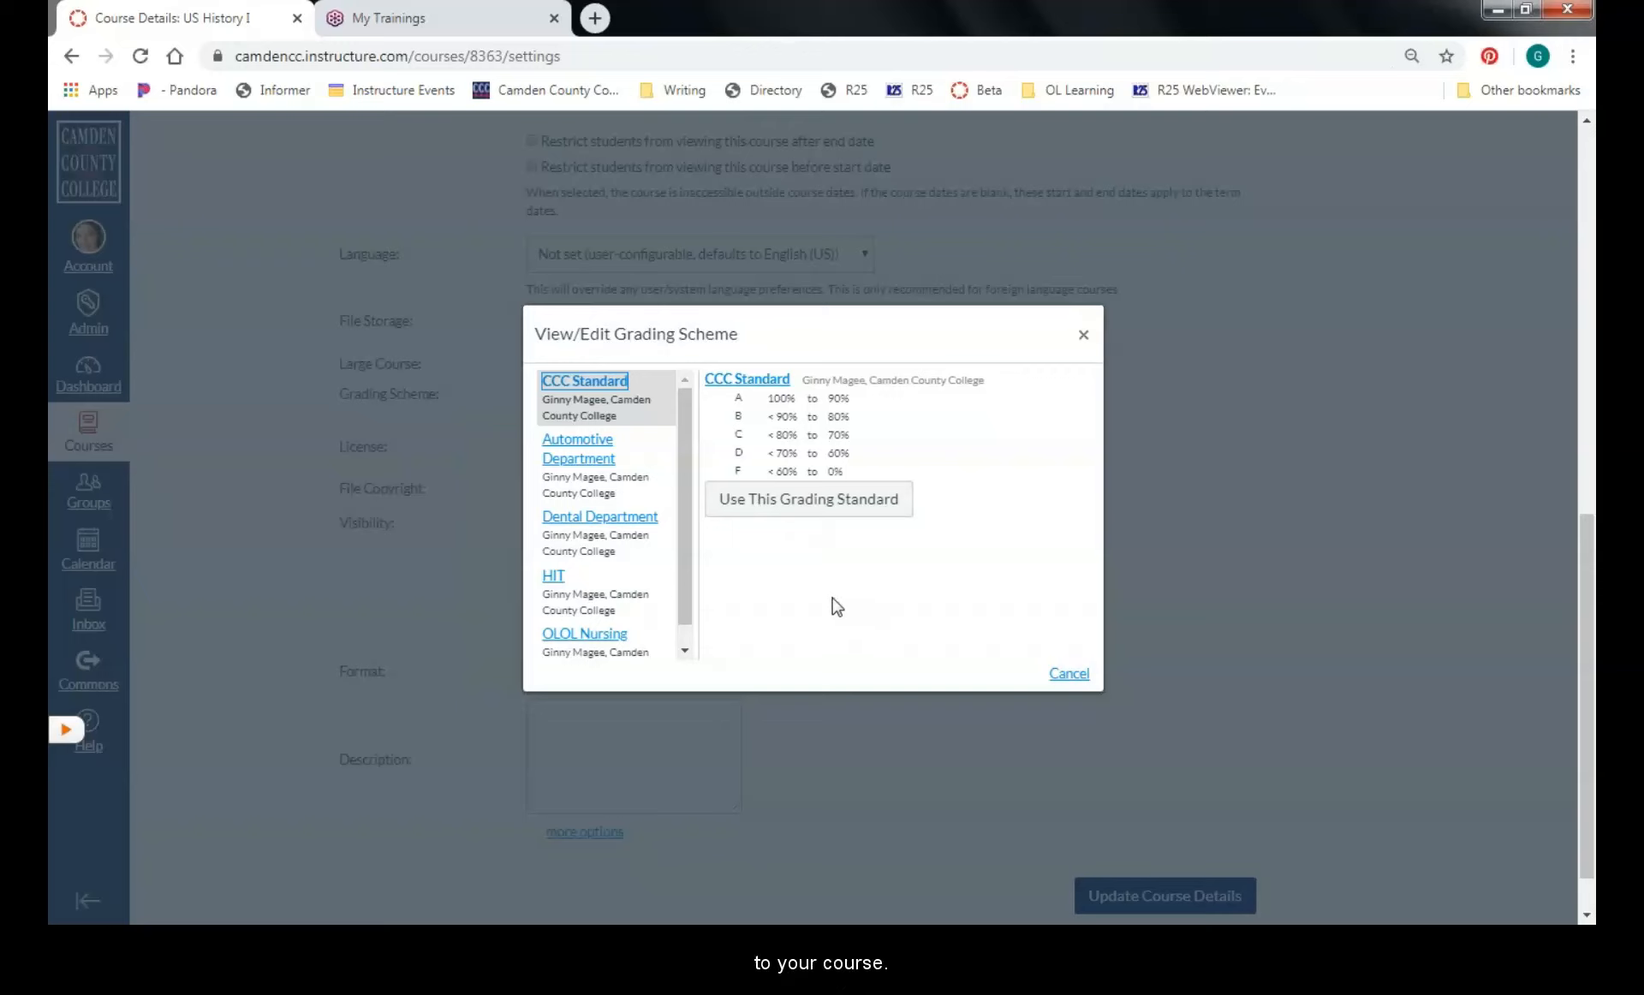
{"action": "left_click_drag", "start_coordinate": [685, 406], "coordinate": [683, 422]}
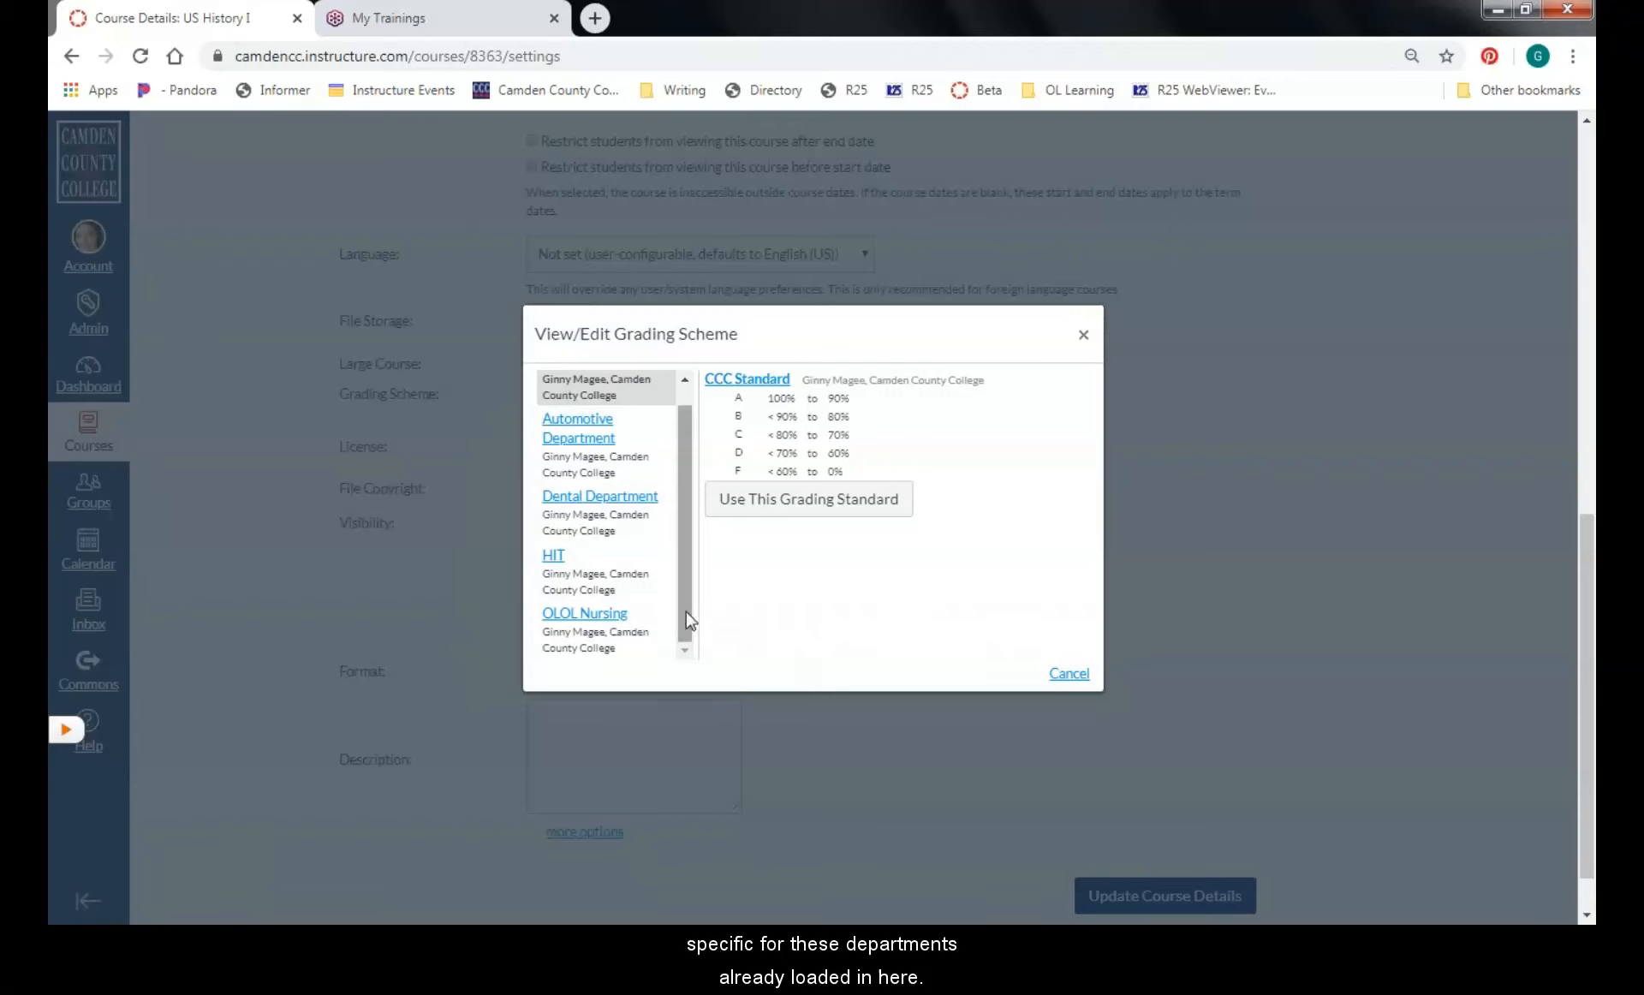
{"action": "left_click_drag", "start_coordinate": [682, 625], "coordinate": [683, 591]}
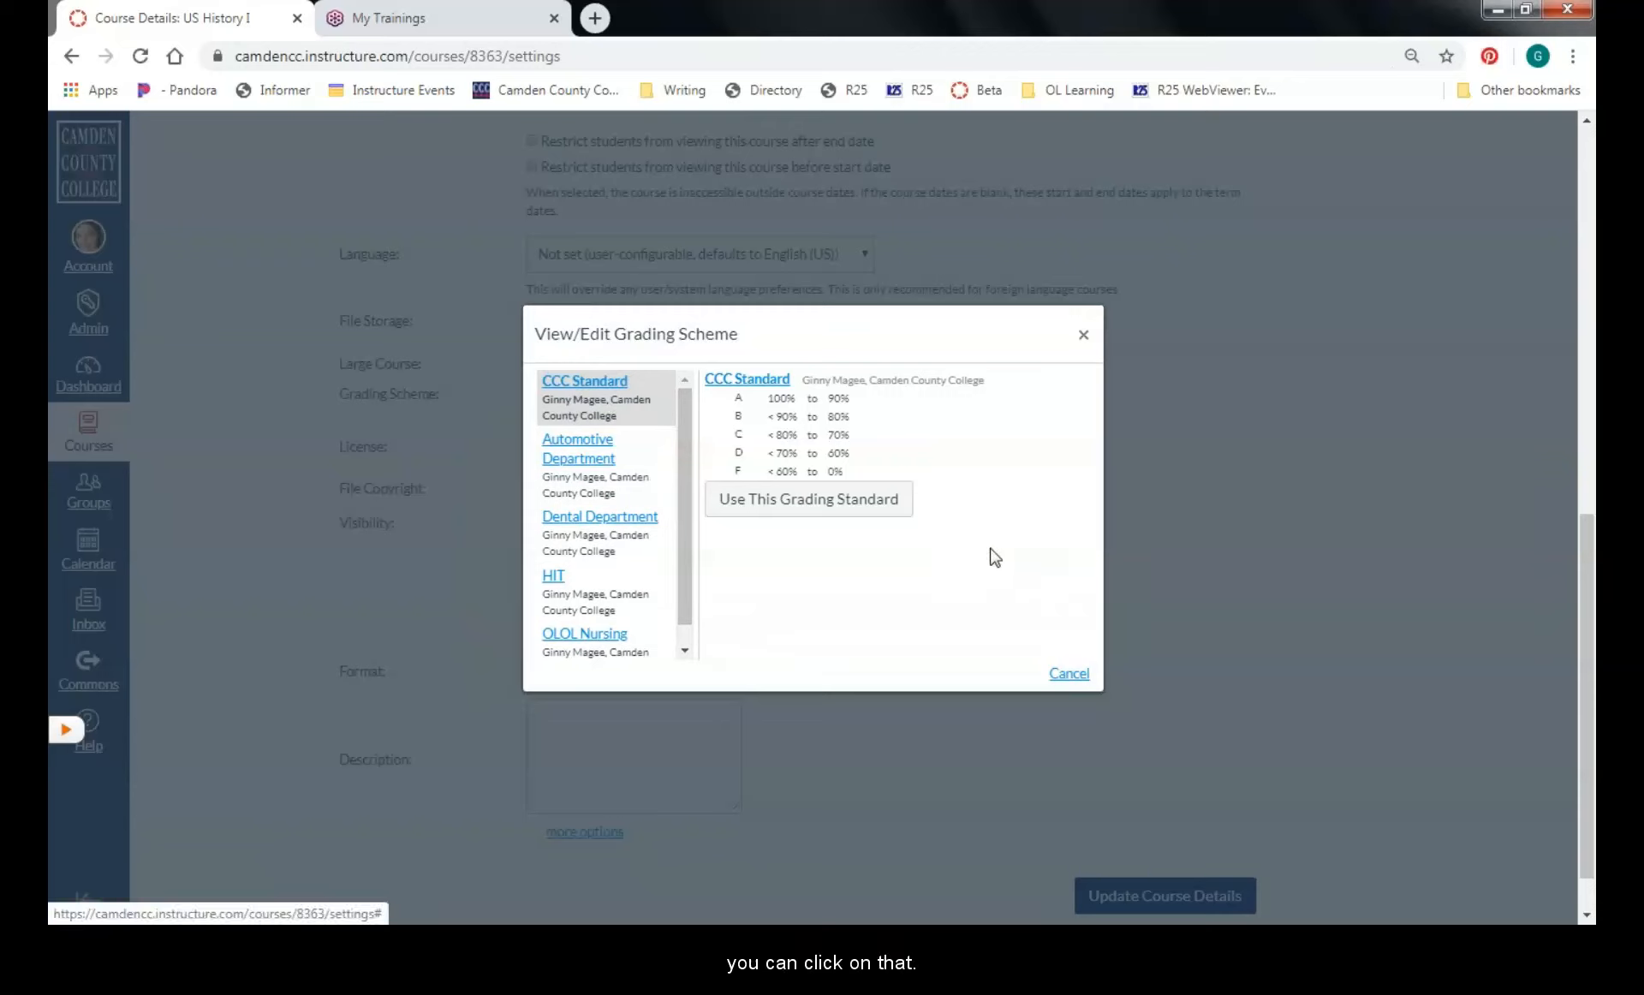
{"action": "scroll", "coordinate": [689, 514], "scroll_direction": "down", "scroll_amount": 1}
{"action": "scroll", "coordinate": [682, 496], "scroll_direction": "up", "scroll_amount": 1}
{"action": "scroll", "coordinate": [683, 488], "scroll_direction": "down", "scroll_amount": 1}
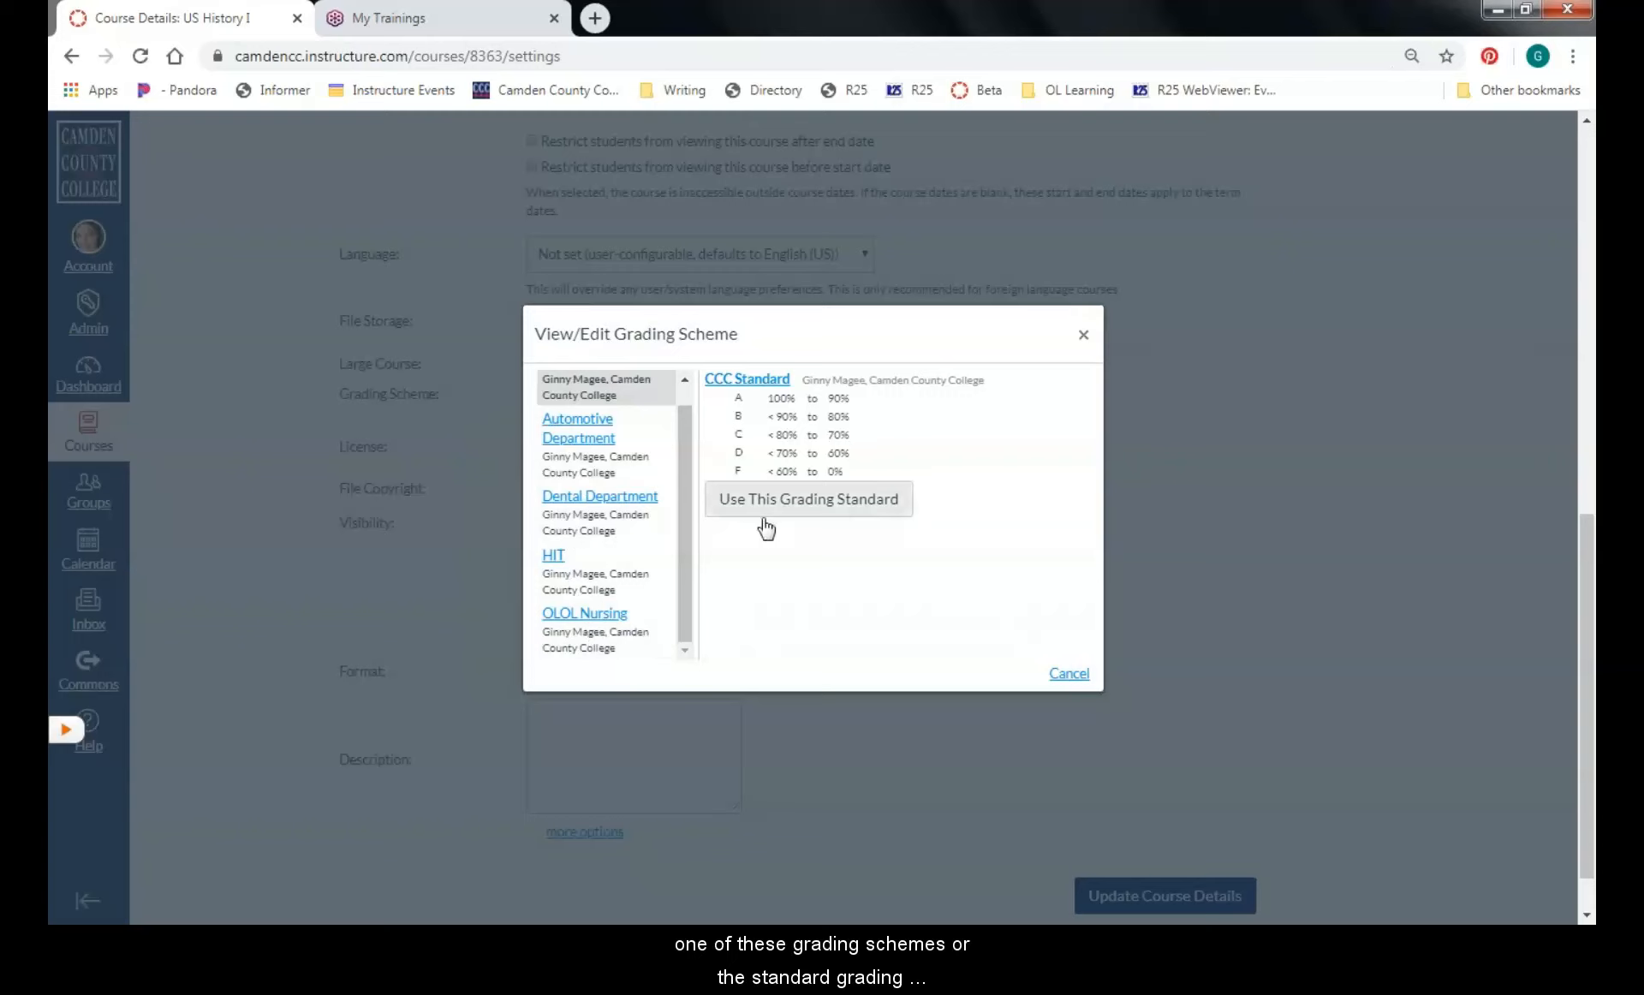
{"action": "scroll", "coordinate": [681, 558], "scroll_direction": "up", "scroll_amount": 1}
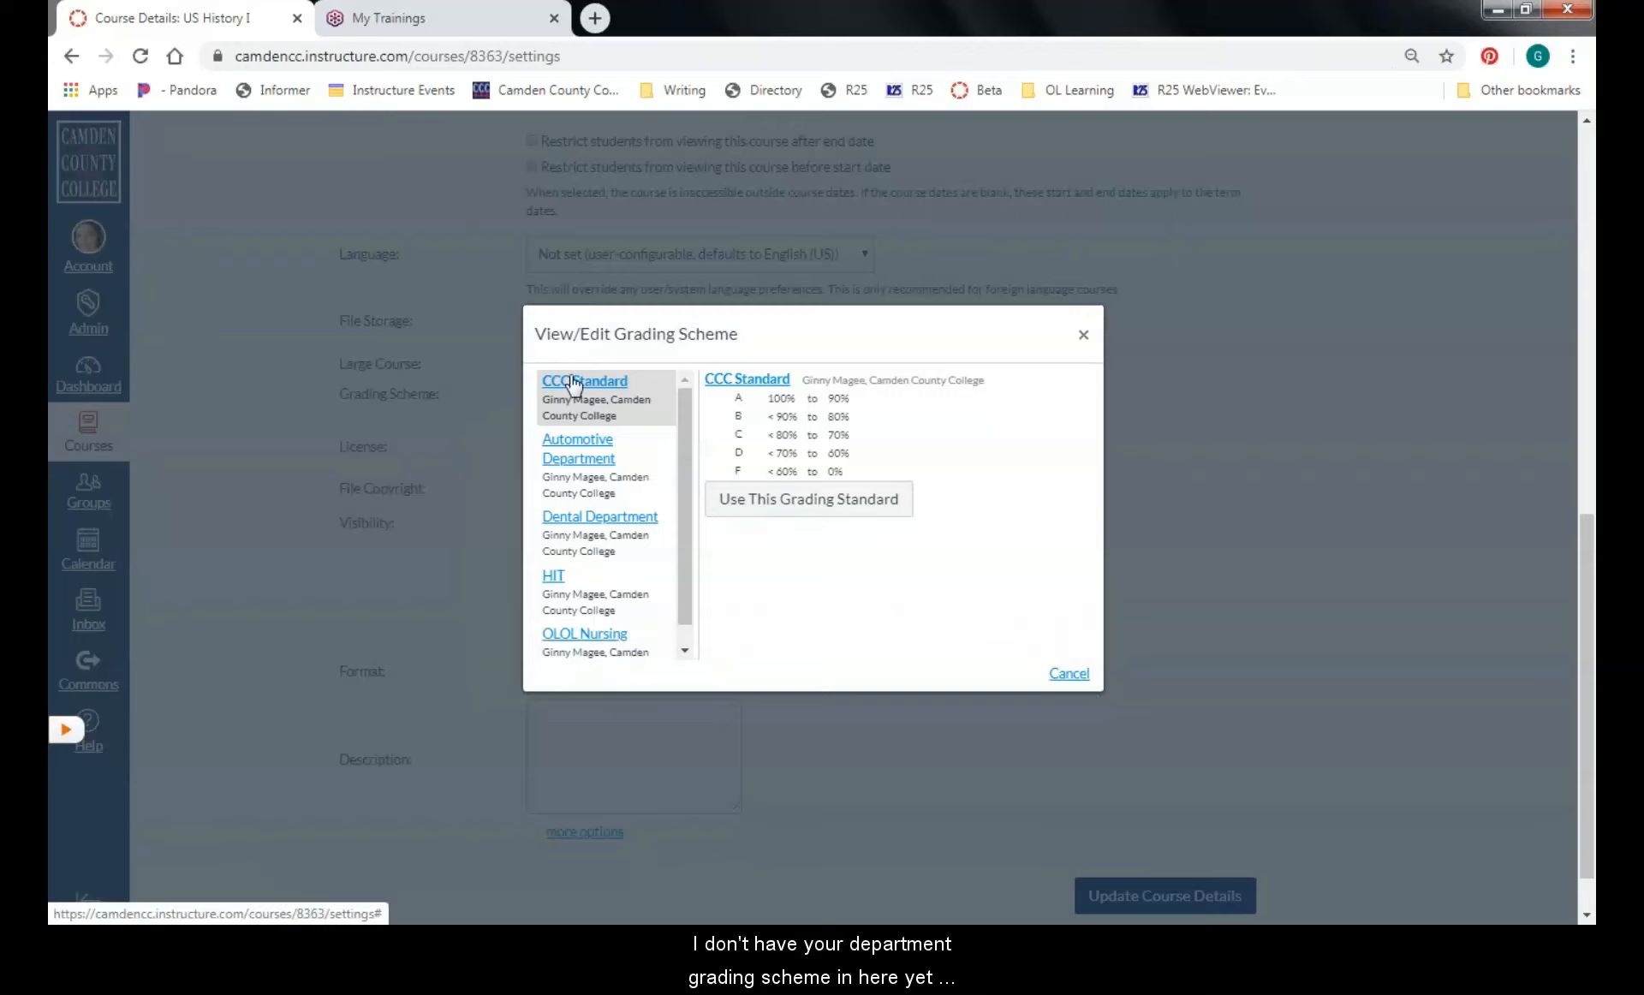
{"action": "left_click", "coordinate": [1071, 675]}
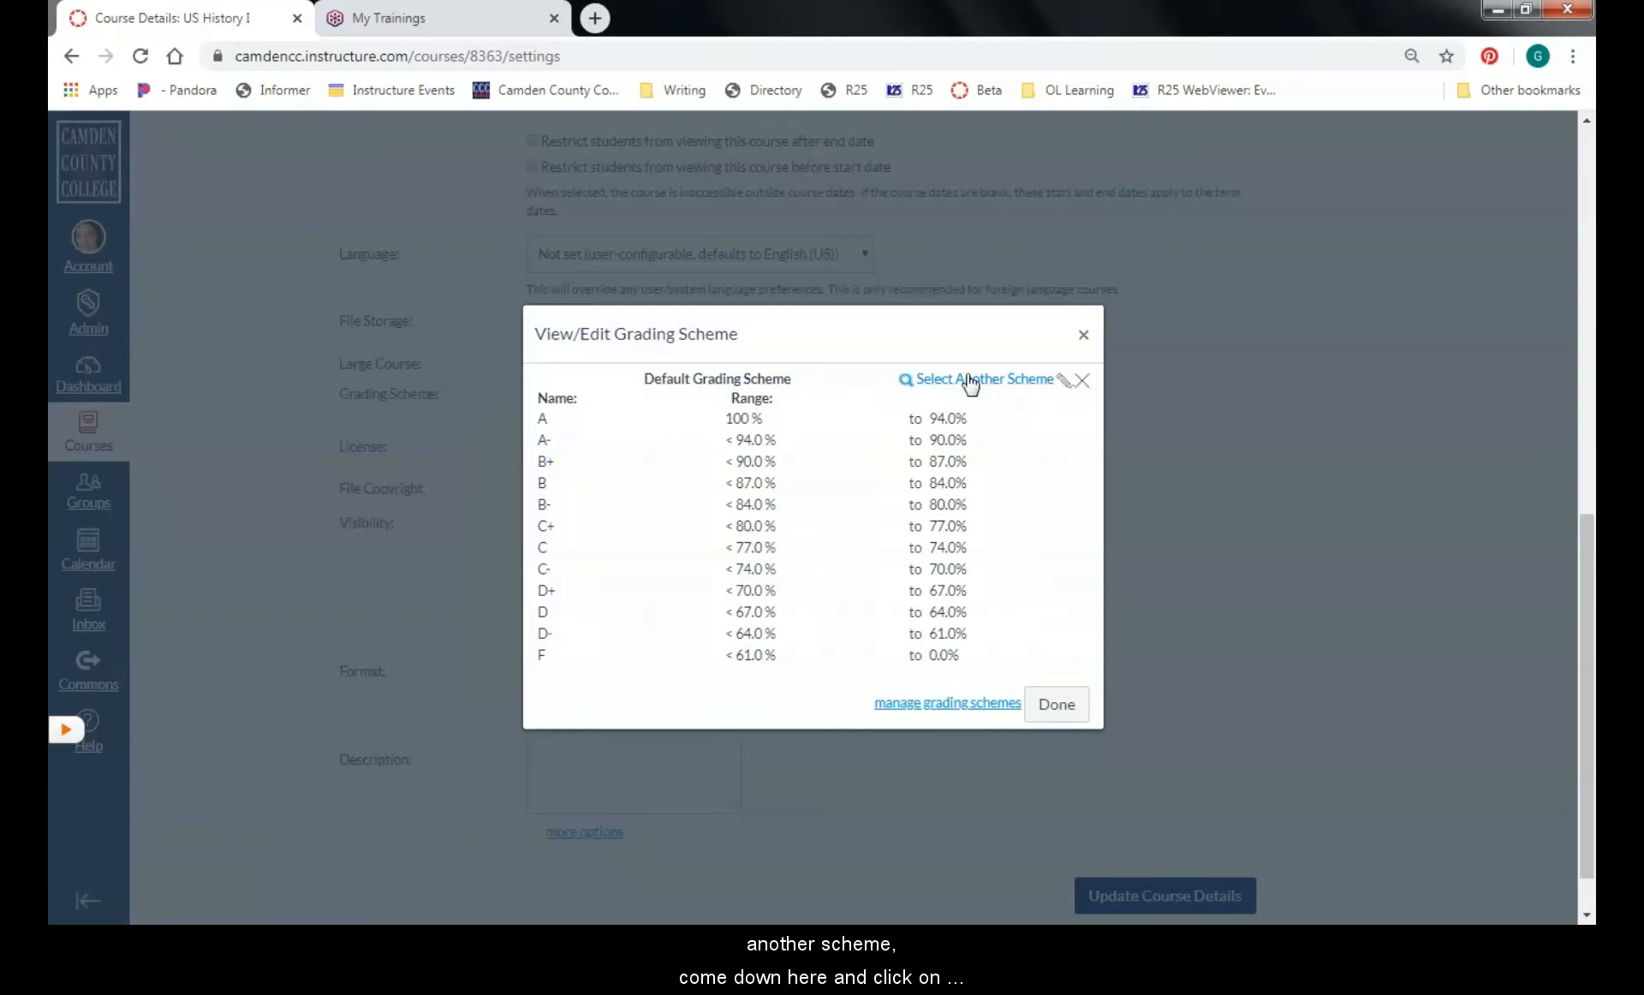
Go to grading scheme management, examine the form for adding a new grading scheme, and cancel it
{"action": "left_click", "coordinate": [910, 712]}
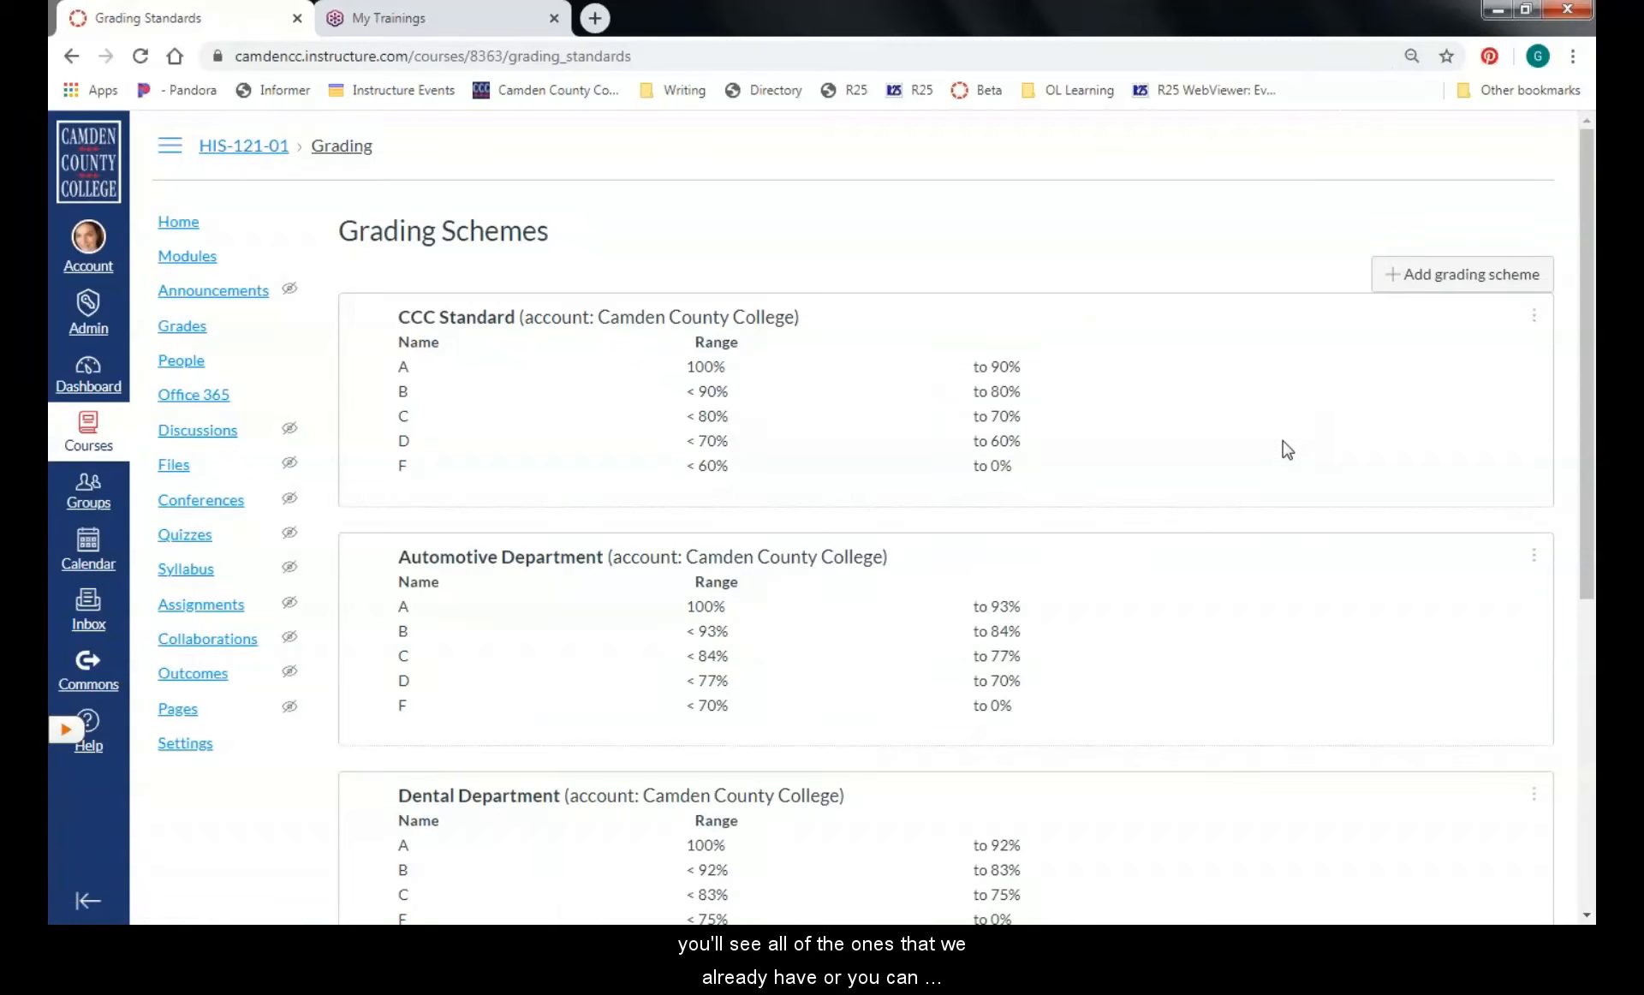
{"action": "left_click", "coordinate": [1434, 278]}
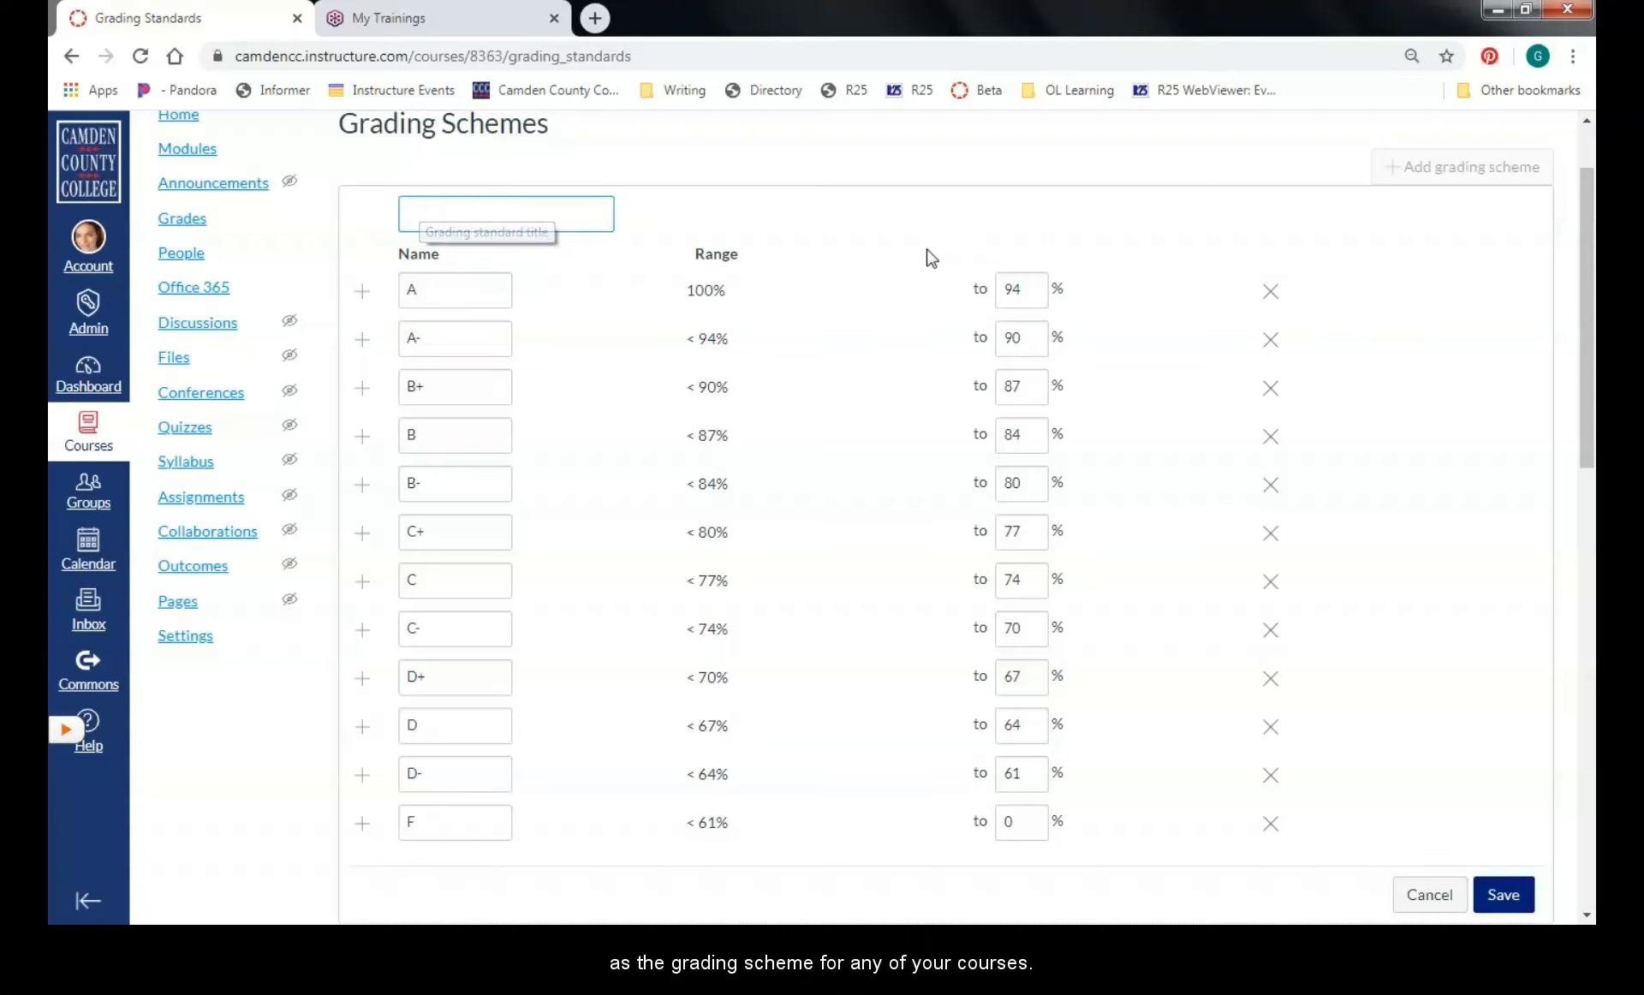
{"action": "scroll", "coordinate": [944, 232], "scroll_direction": "up", "scroll_amount": 2}
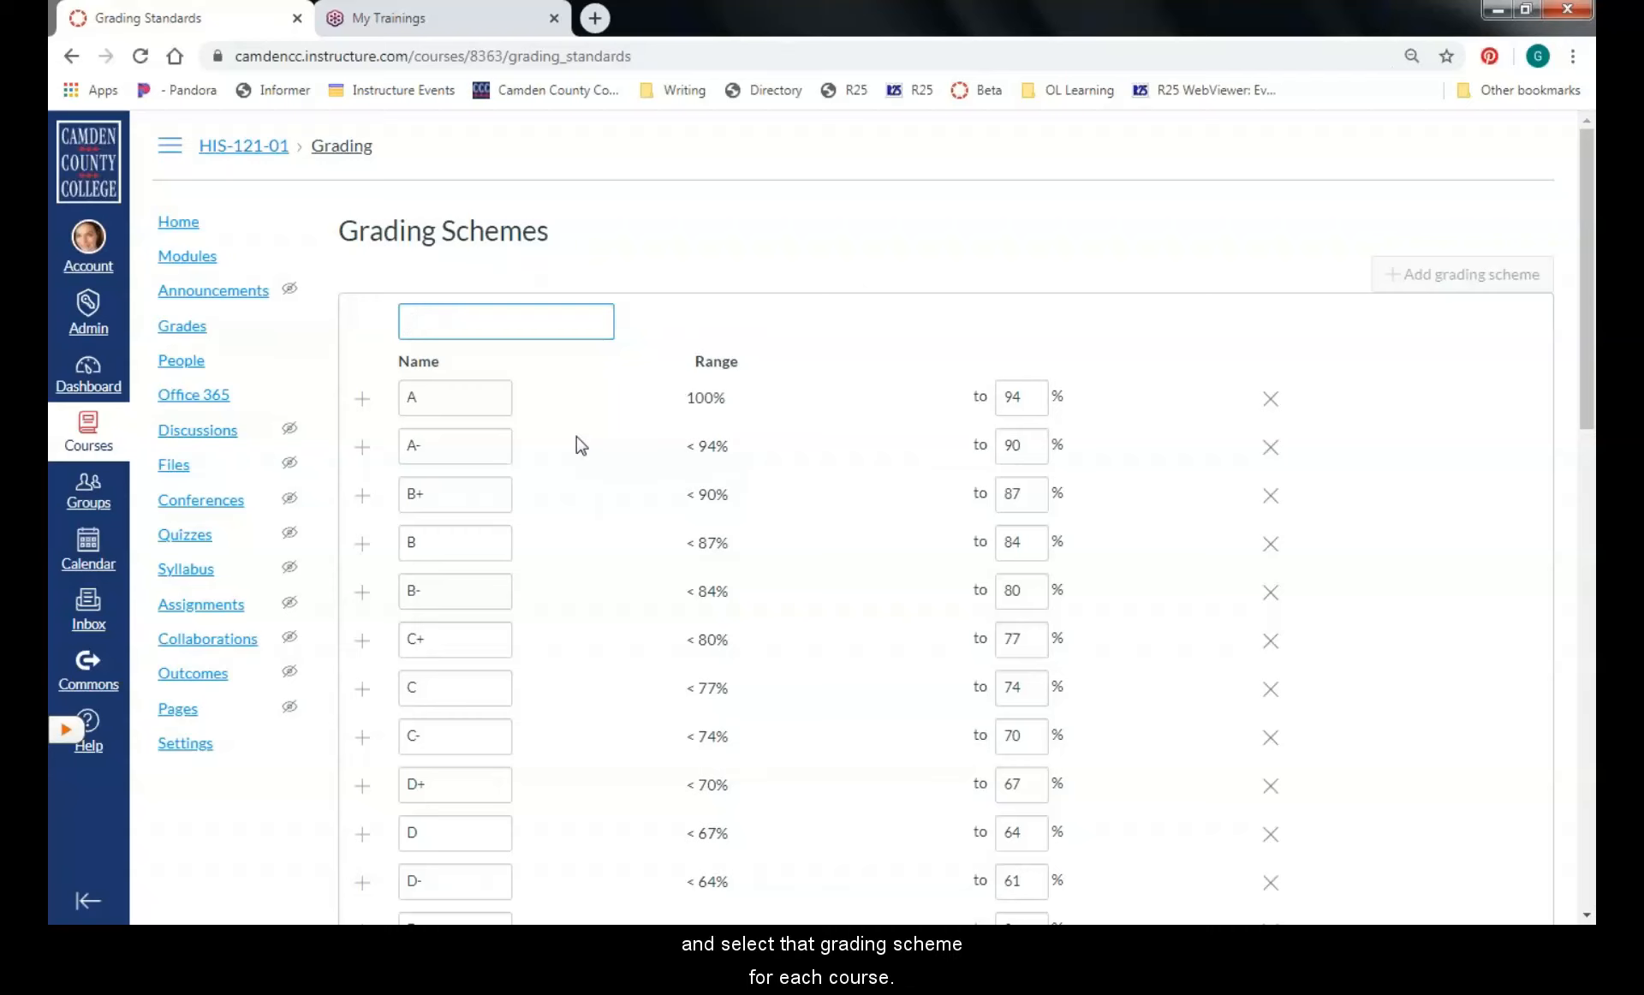
{"action": "scroll", "coordinate": [575, 444], "scroll_direction": "down", "scroll_amount": 1}
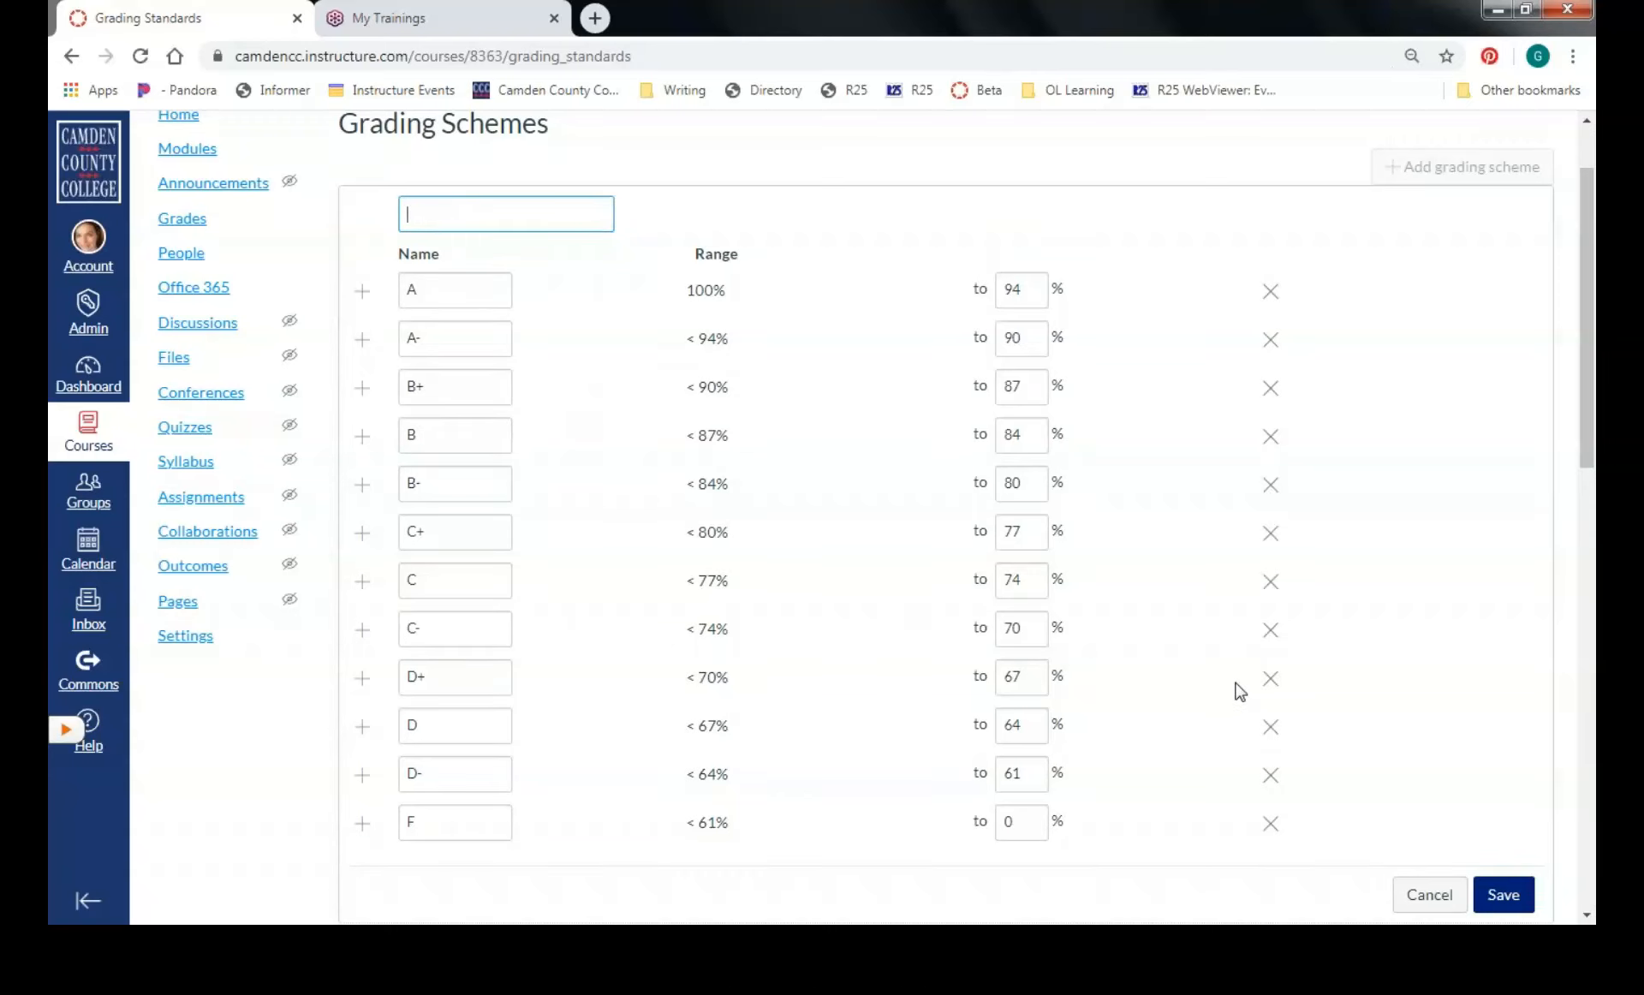
{"action": "left_click", "coordinate": [1427, 894]}
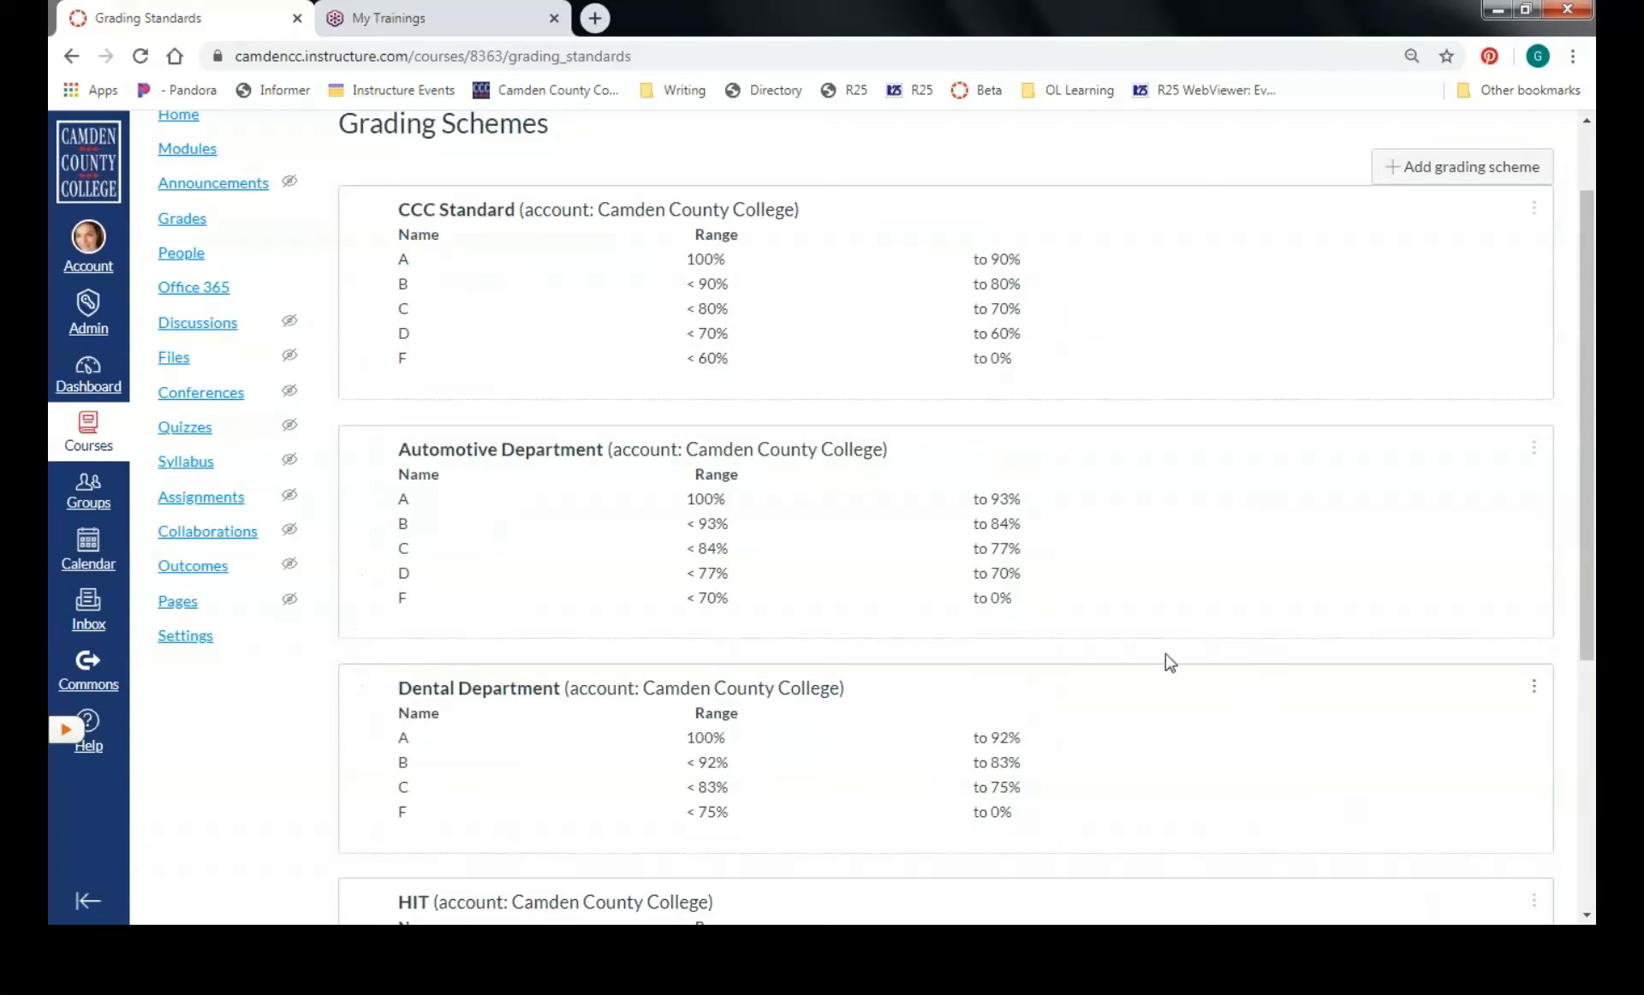
Look through the grade ranges of the existing college and department grading schemes
{"action": "scroll", "coordinate": [1174, 593], "scroll_direction": "down", "scroll_amount": 1}
{"action": "scroll", "coordinate": [1218, 615], "scroll_direction": "down", "scroll_amount": 1}
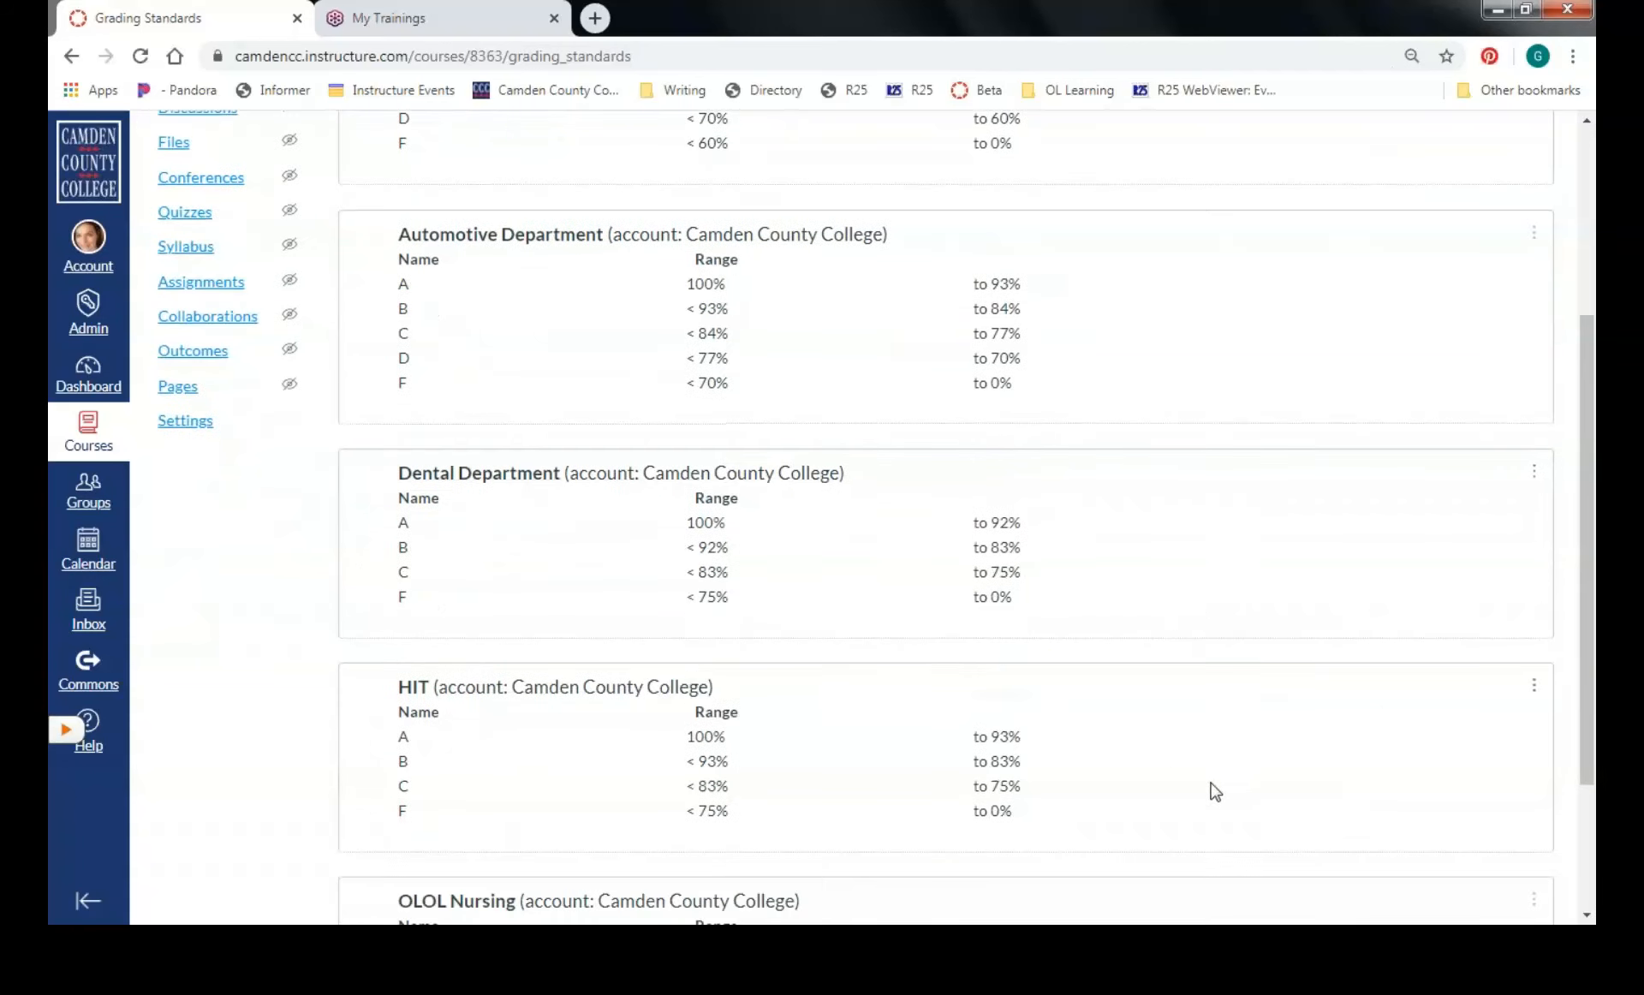
{"action": "scroll", "coordinate": [1104, 740], "scroll_direction": "up", "scroll_amount": 3}
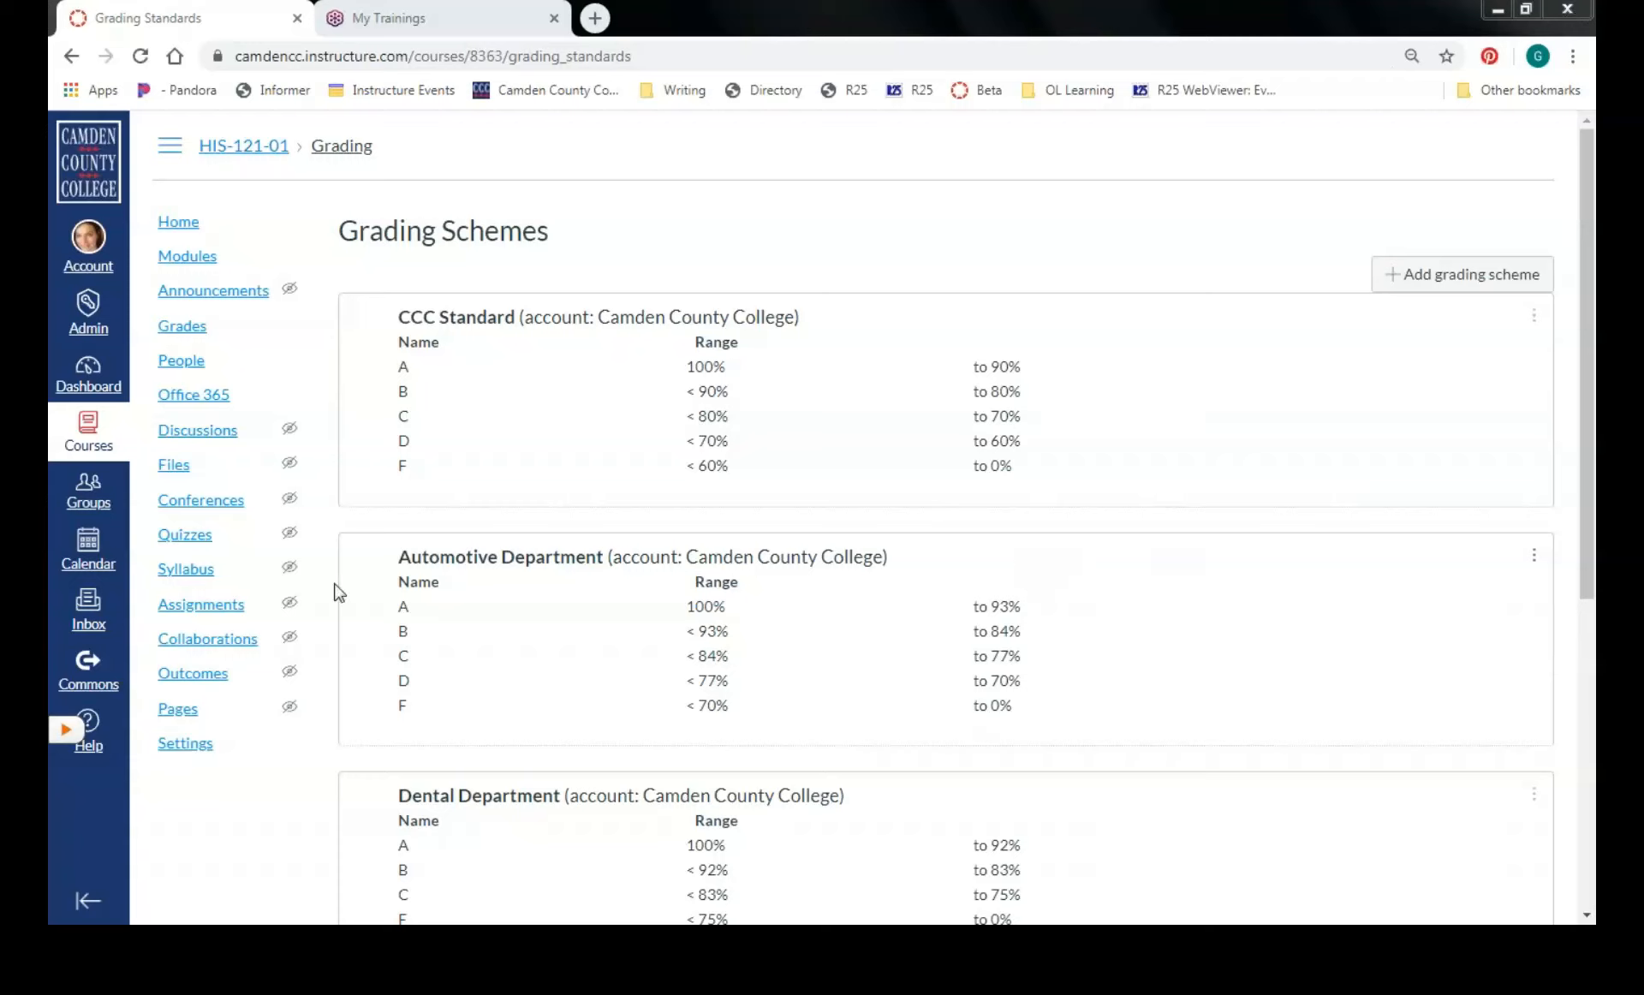
Open Assignment 1 from the course assignments in SpeedGrader and submit a grade of 10 for the first student
{"action": "left_click", "coordinate": [188, 608]}
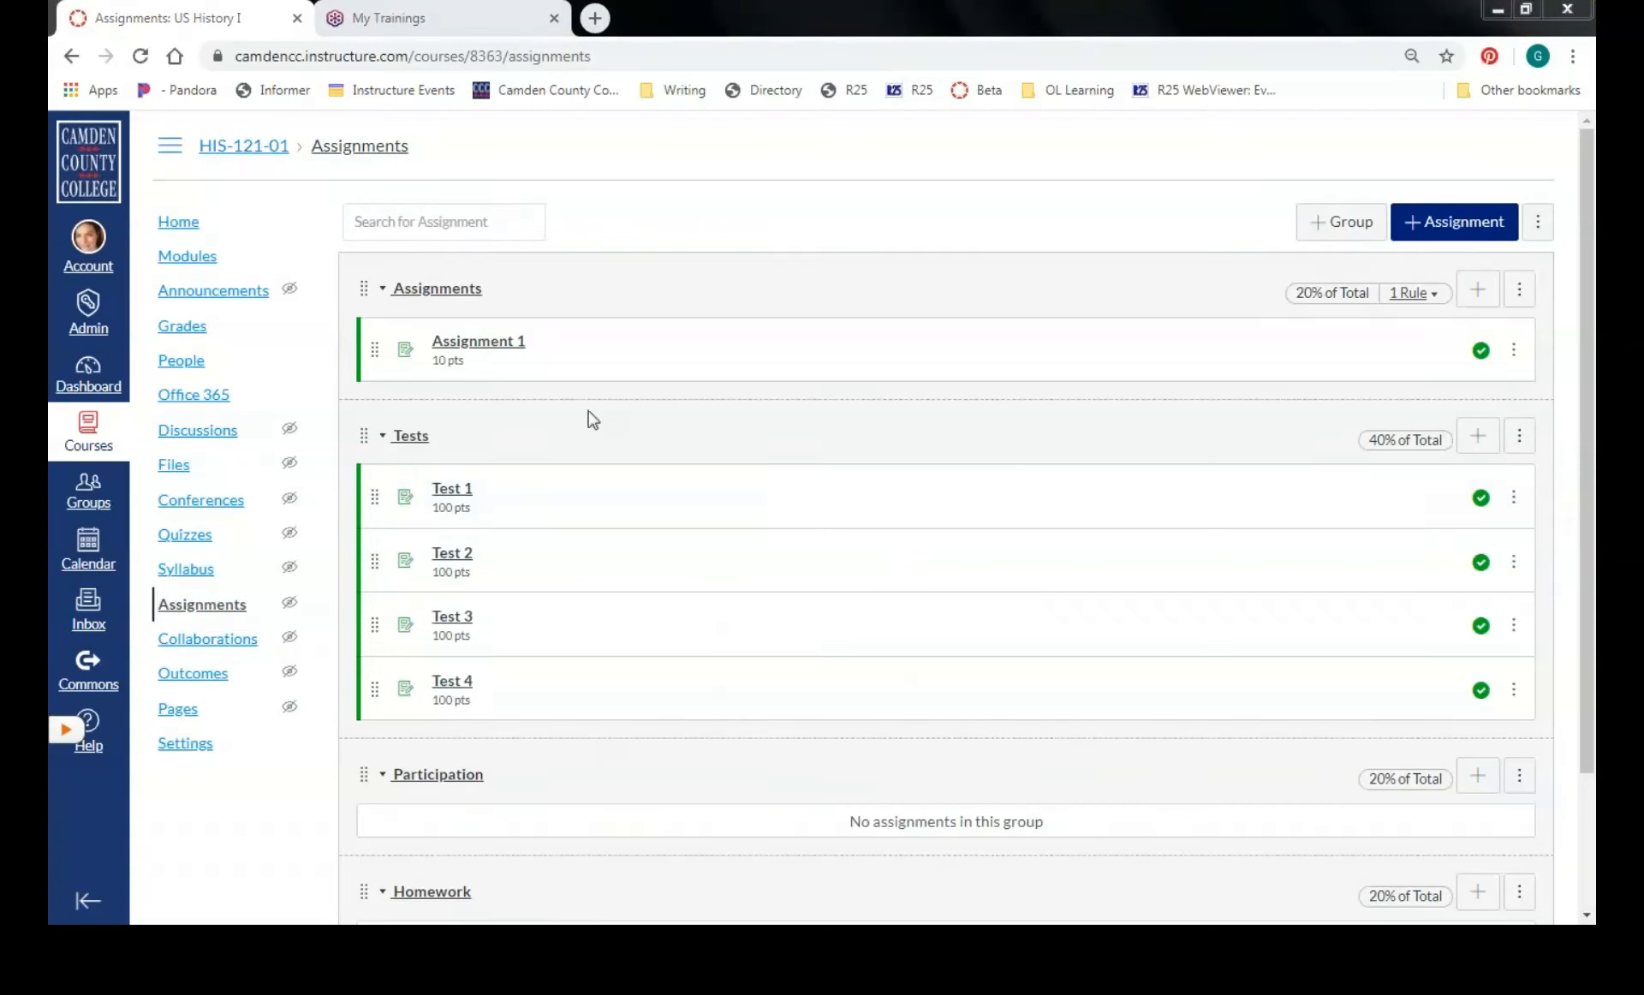
{"action": "left_click", "coordinate": [472, 345]}
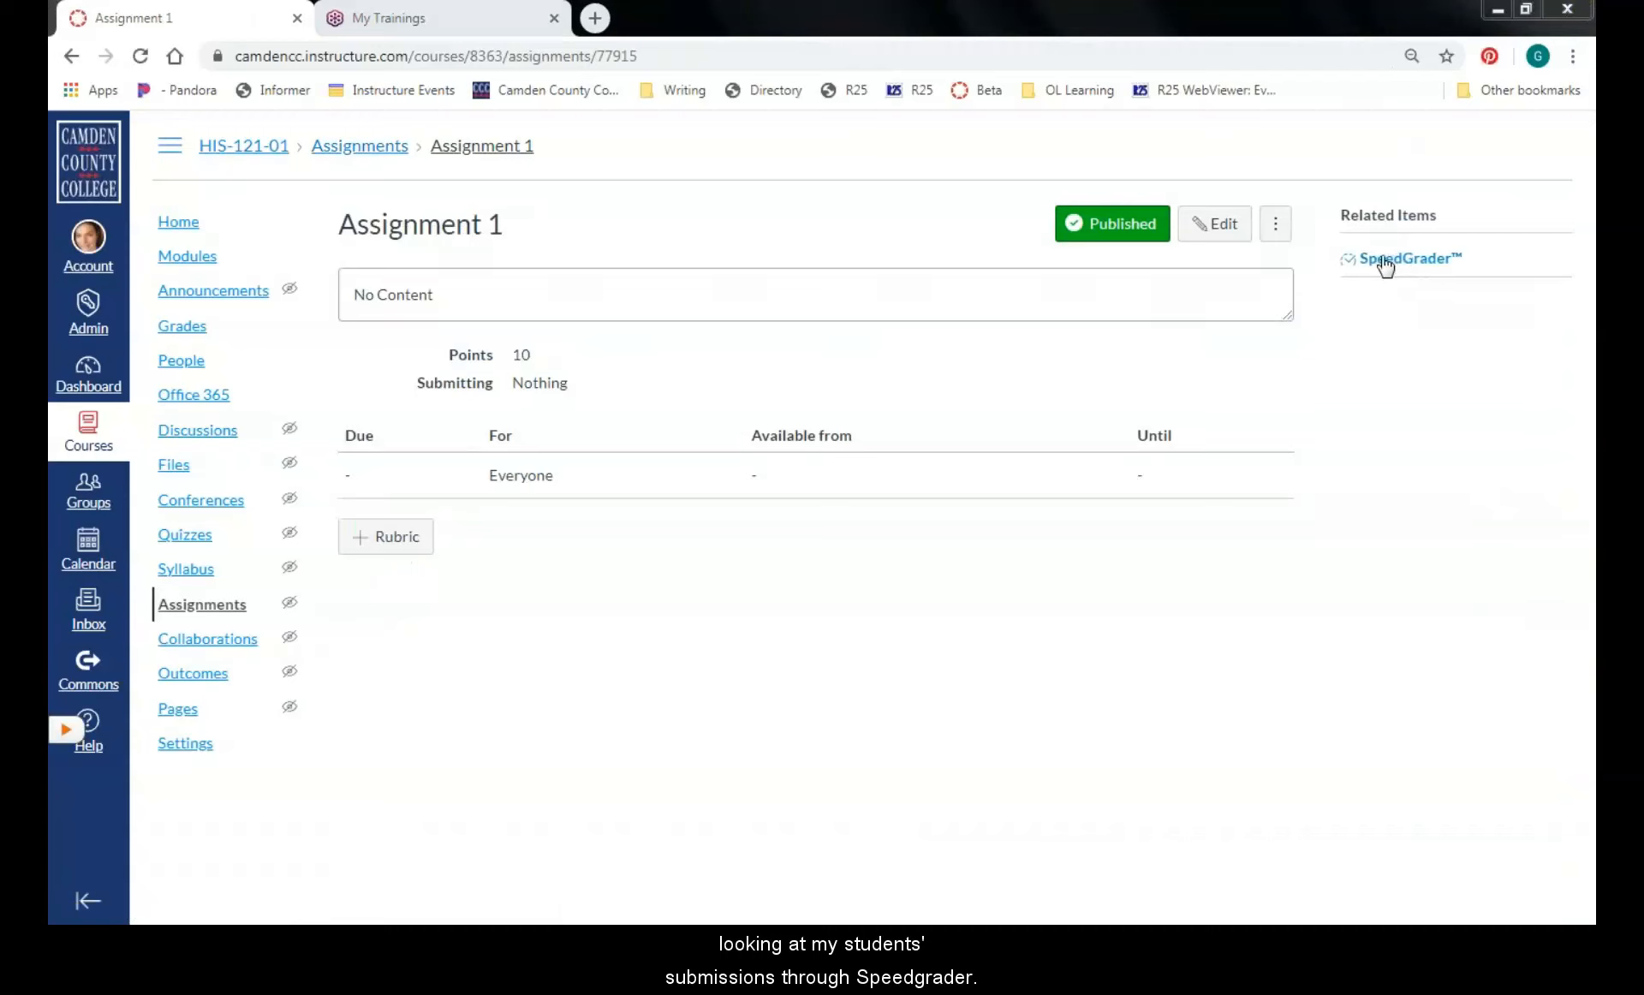
{"action": "left_click", "coordinate": [1397, 259]}
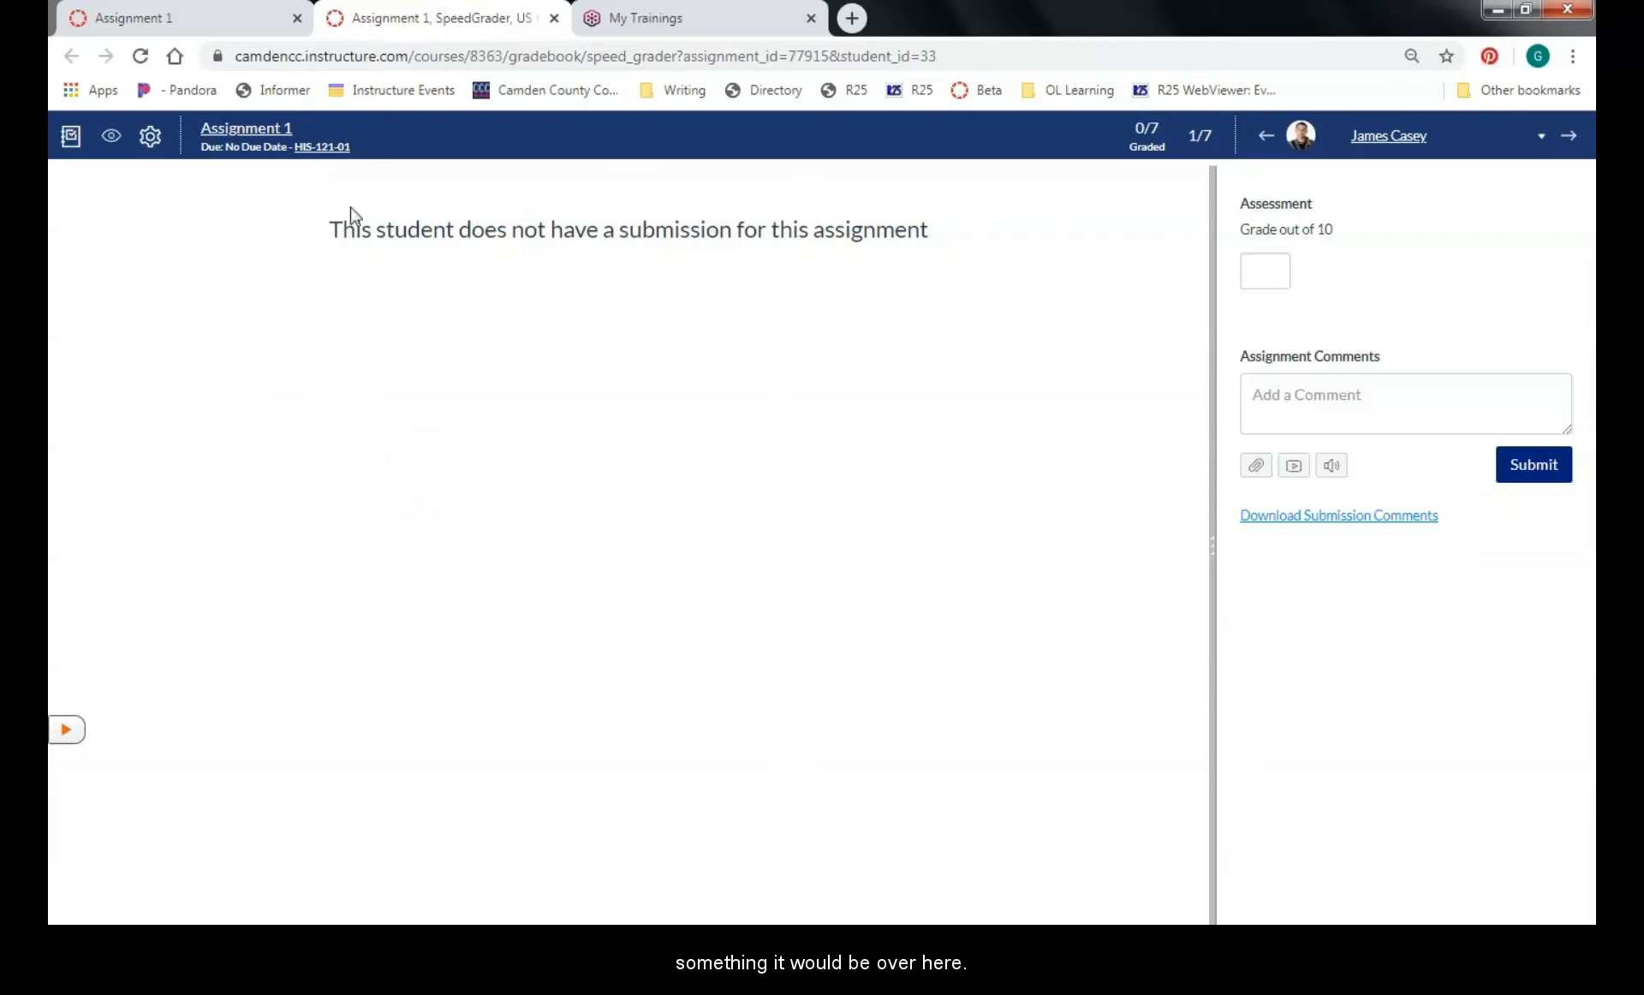
{"action": "left_click", "coordinate": [1271, 271]}
{"action": "type", "text": "10"}
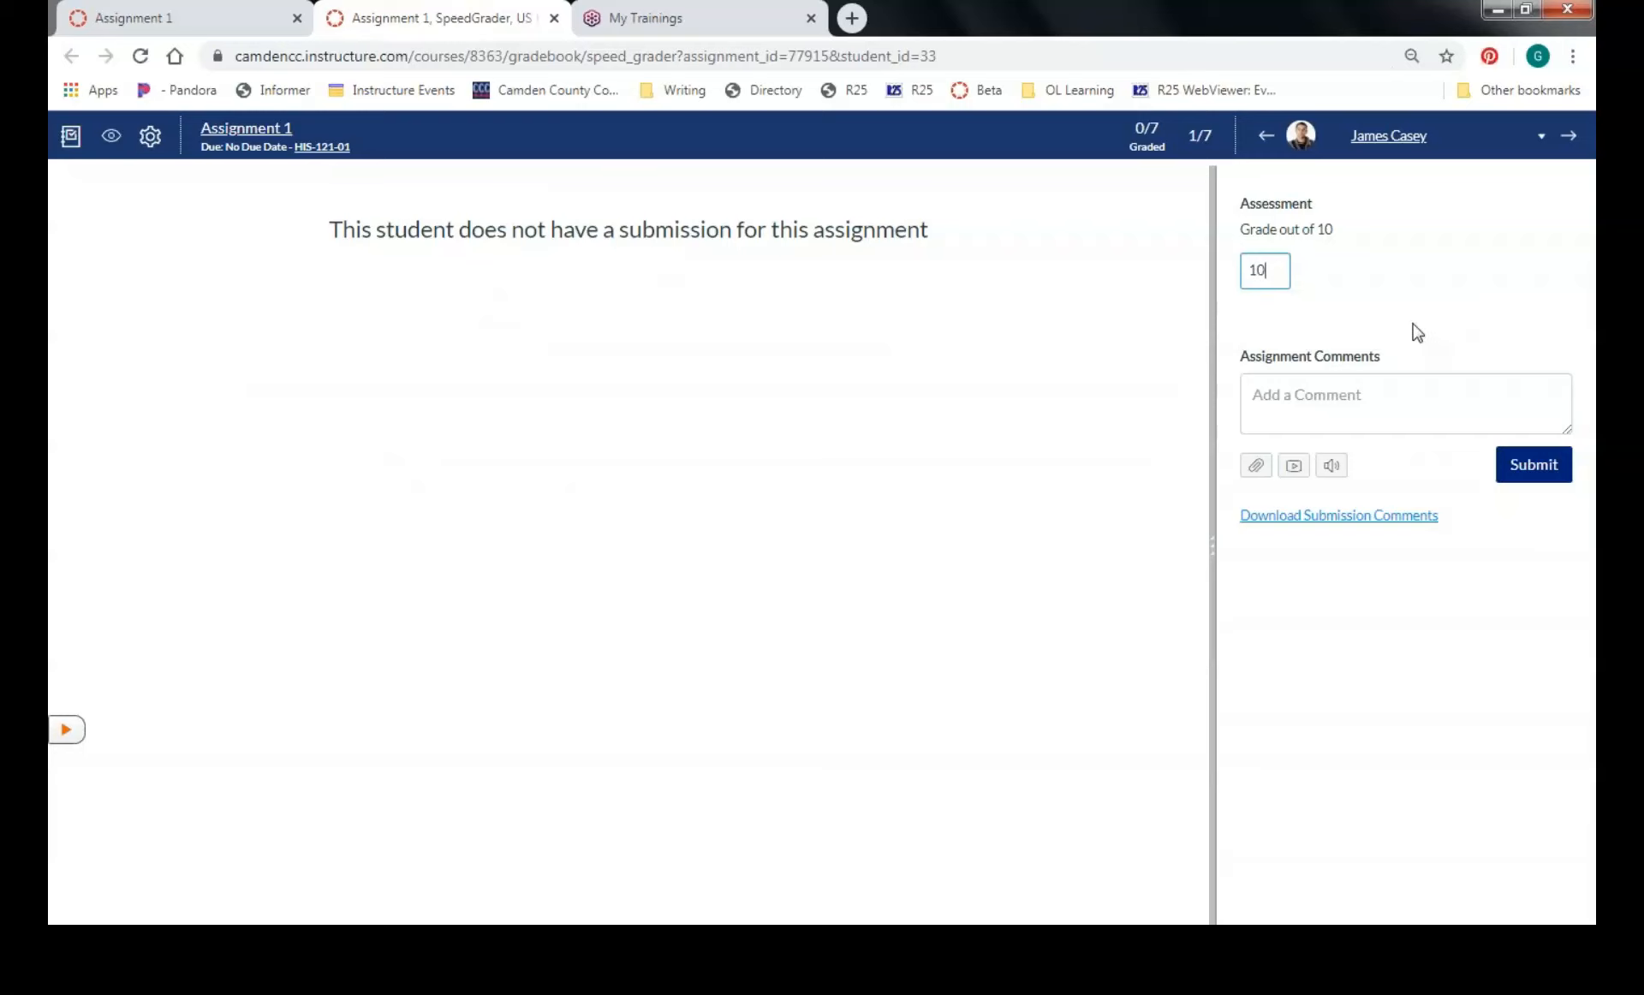
{"action": "left_click", "coordinate": [1533, 475]}
{"action": "left_click", "coordinate": [1534, 473]}
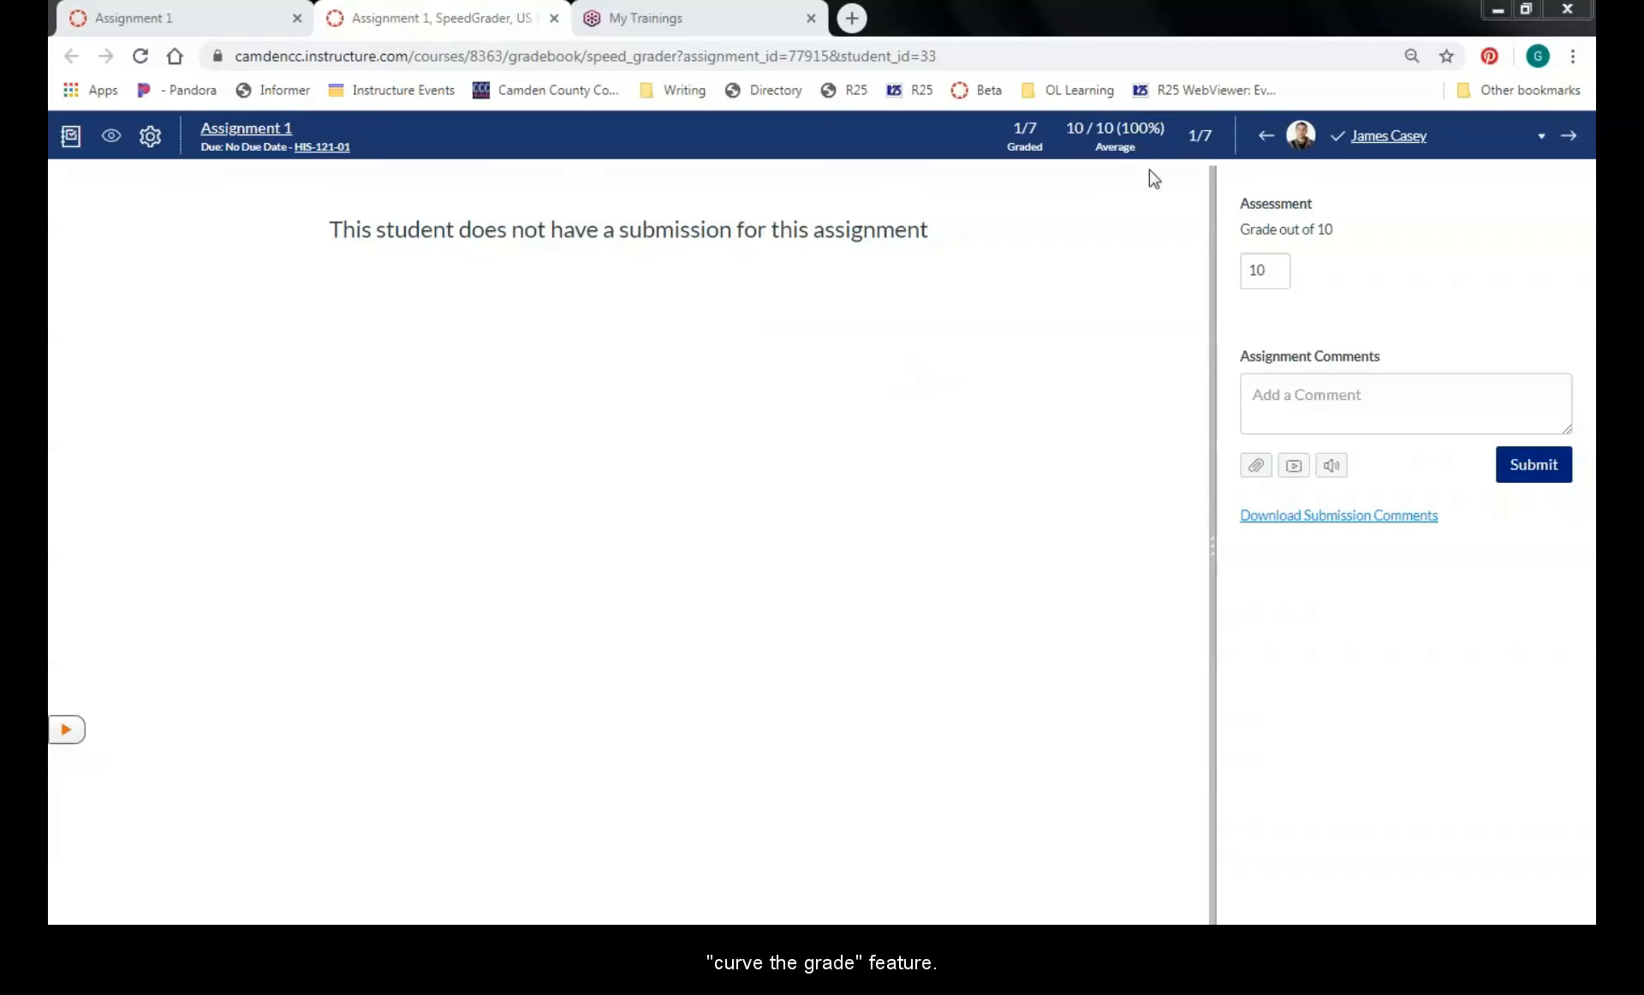
Return to the course's browser tab and check the Assignment 1 score in the gradebook
{"action": "left_click", "coordinate": [153, 17]}
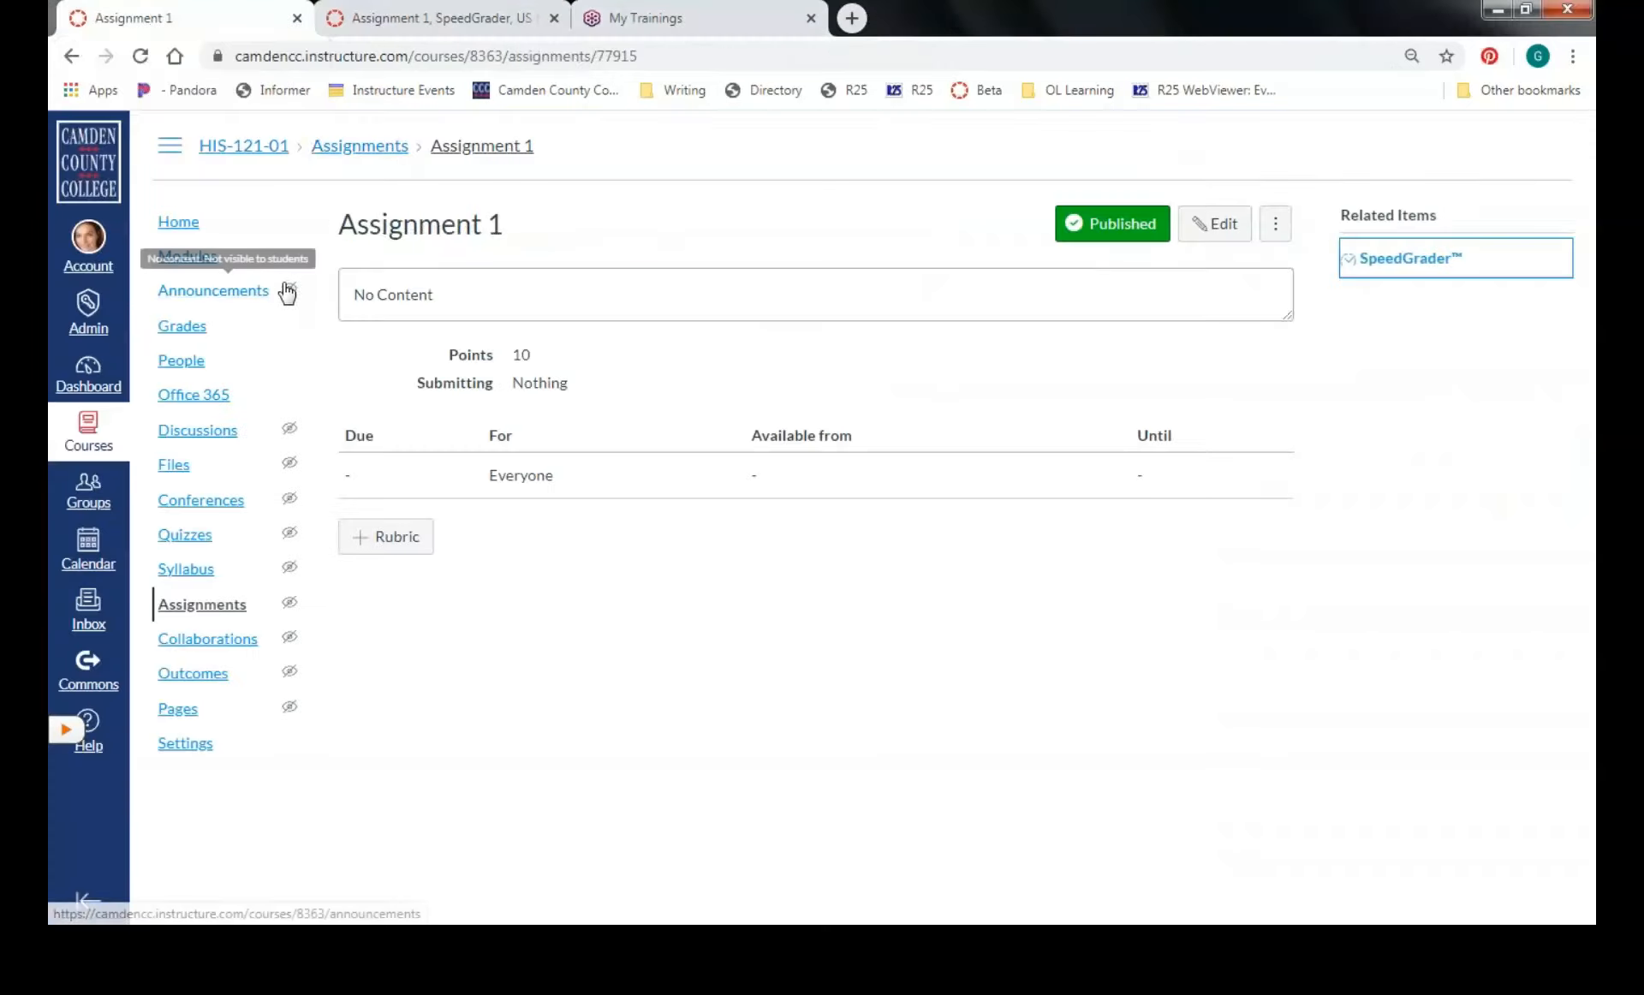
{"action": "left_click", "coordinate": [181, 328]}
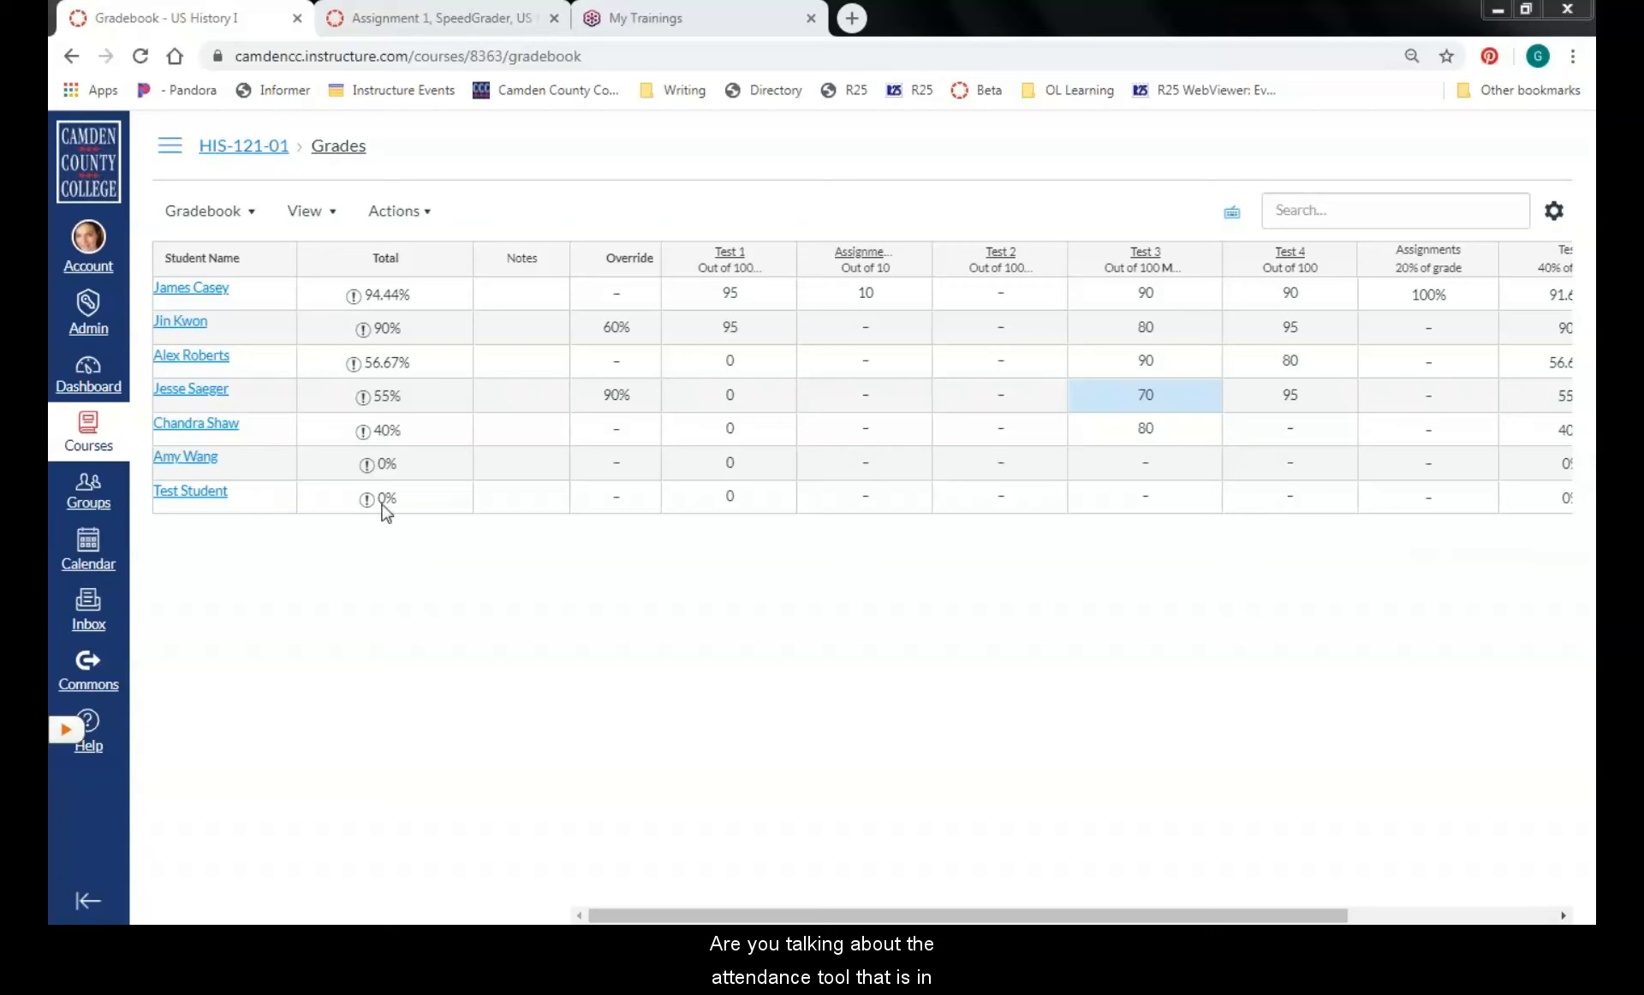
{"action": "left_click", "coordinate": [172, 147]}
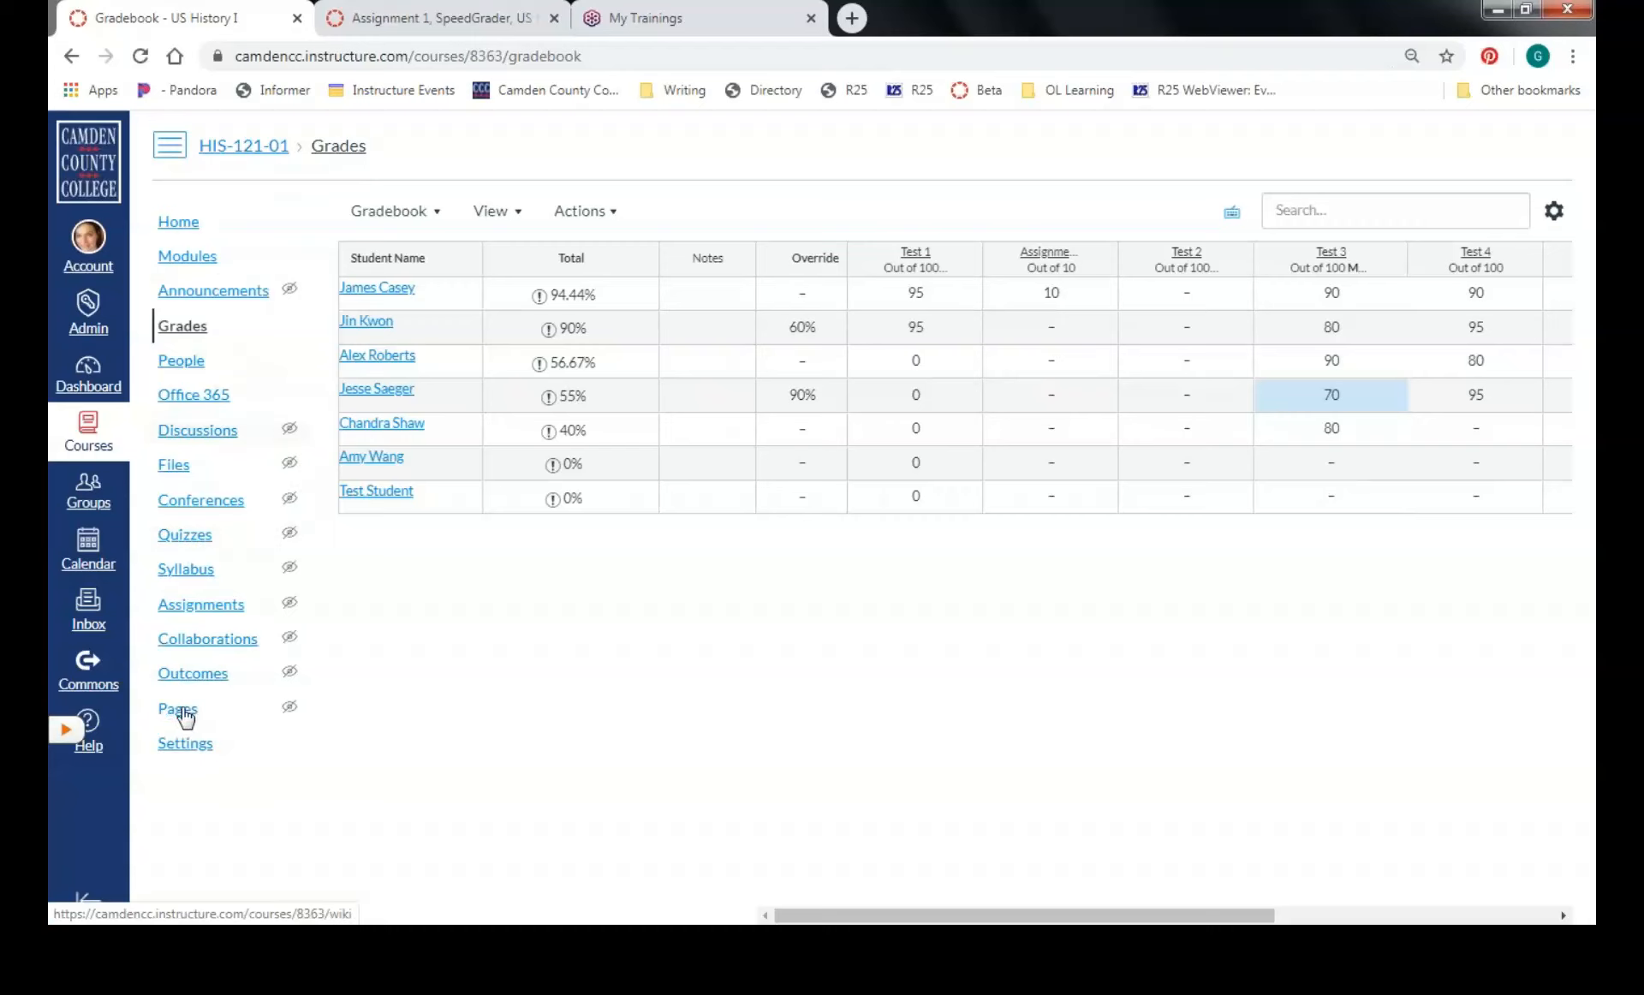
{"action": "left_click", "coordinate": [176, 151]}
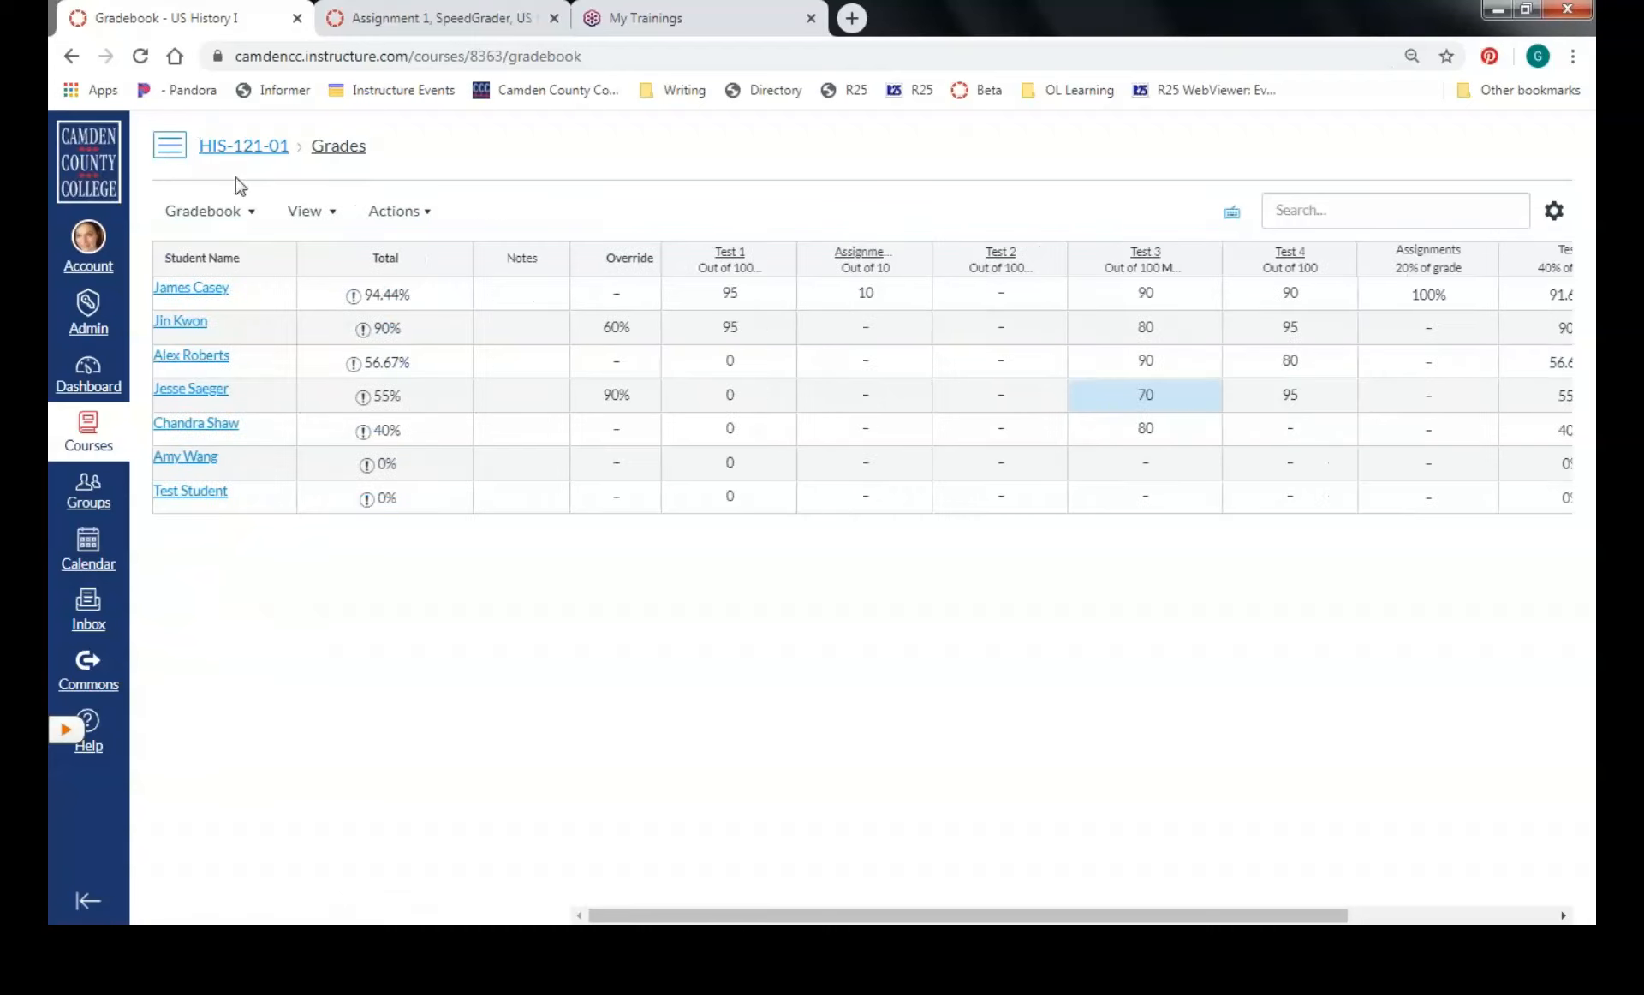
In the course settings, enable Attendance in the course navigation between People and Office 365, and save
{"action": "left_click", "coordinate": [176, 152]}
{"action": "left_click", "coordinate": [202, 742]}
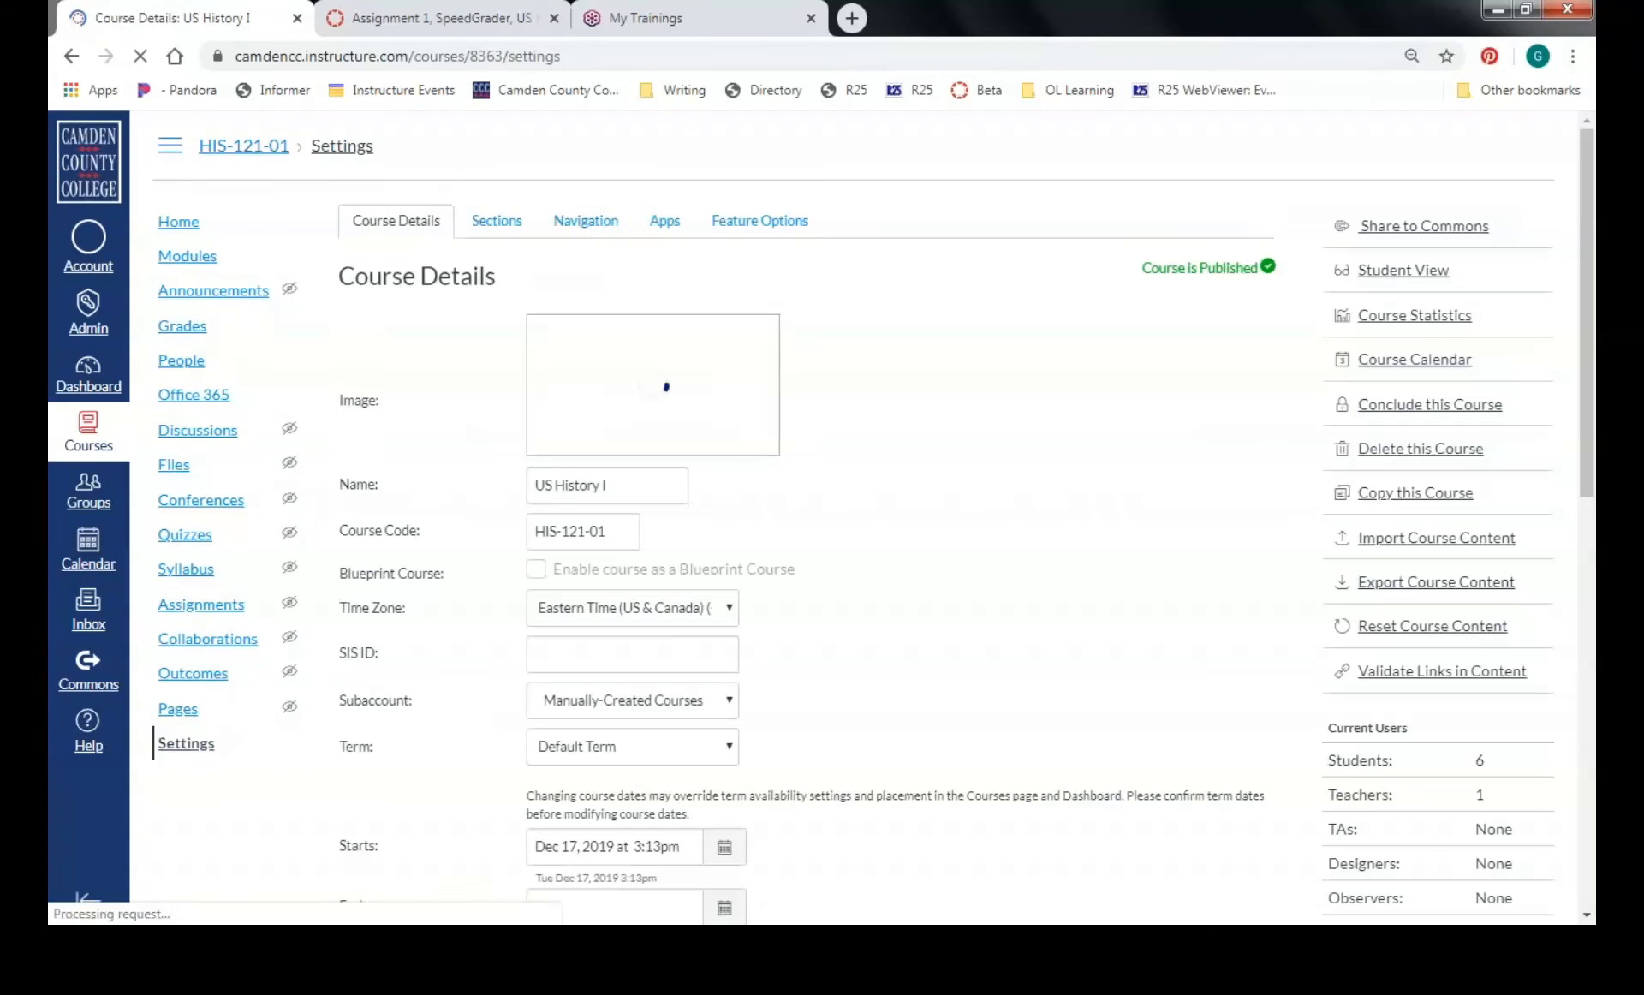
{"action": "left_click", "coordinate": [585, 220]}
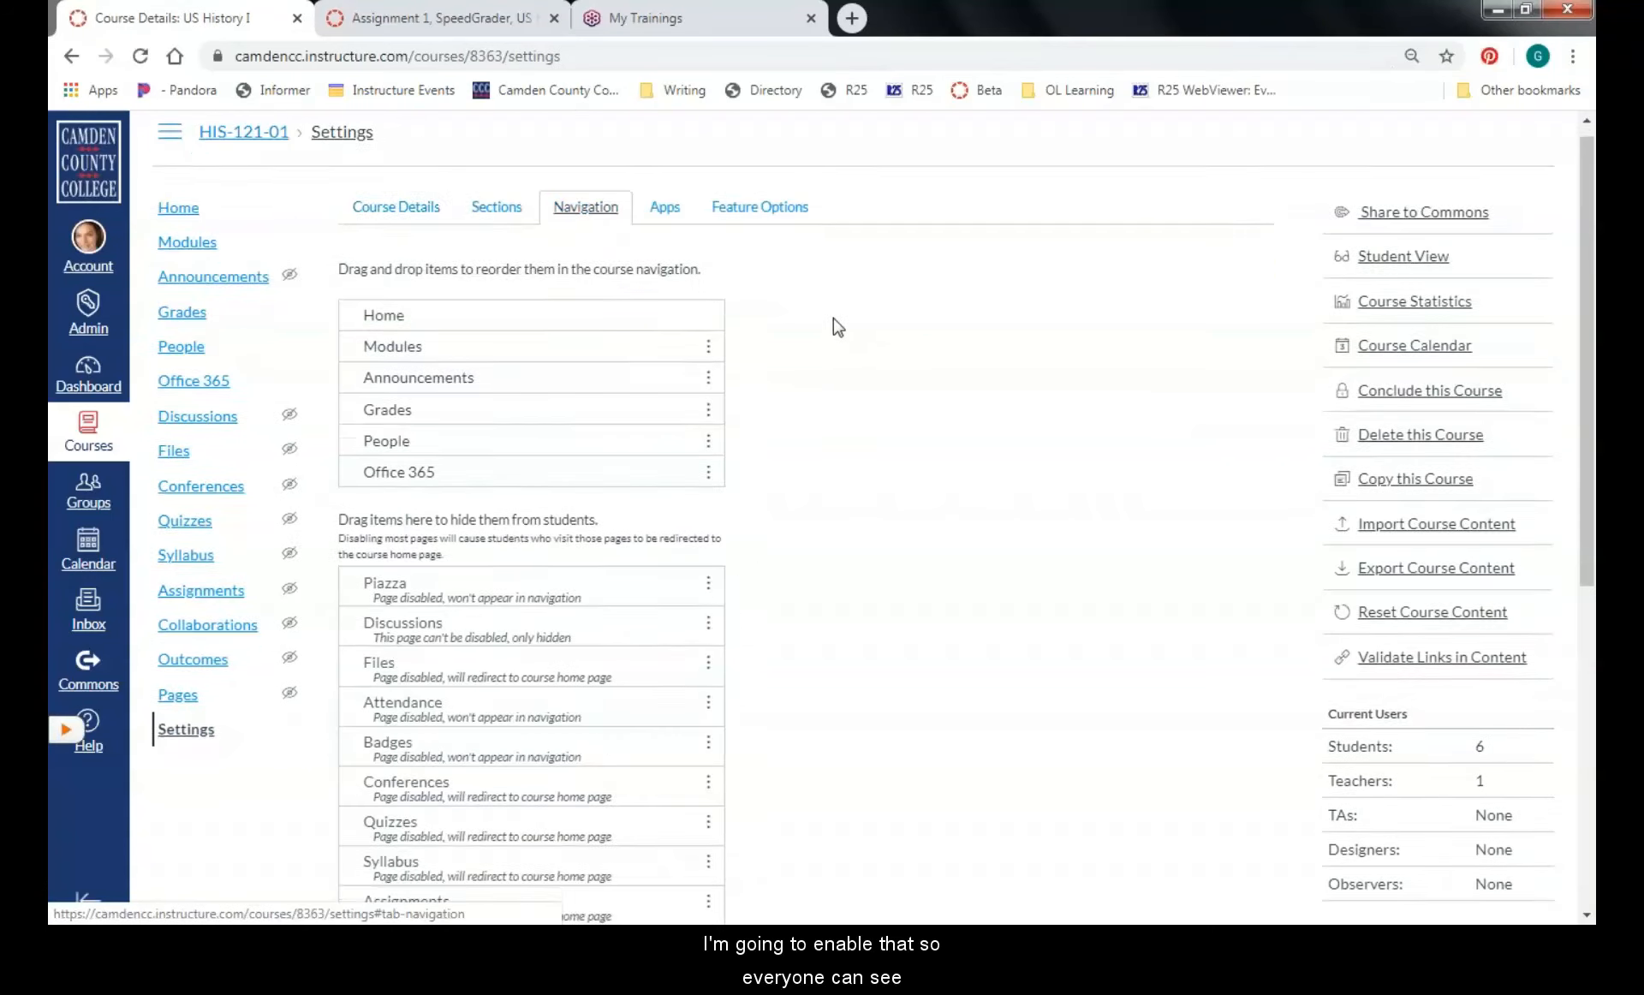
{"action": "scroll", "coordinate": [602, 576], "scroll_direction": "down", "scroll_amount": 2}
{"action": "left_click_drag", "start_coordinate": [488, 521], "coordinate": [473, 272]}
{"action": "scroll", "coordinate": [865, 366], "scroll_direction": "down", "scroll_amount": 4}
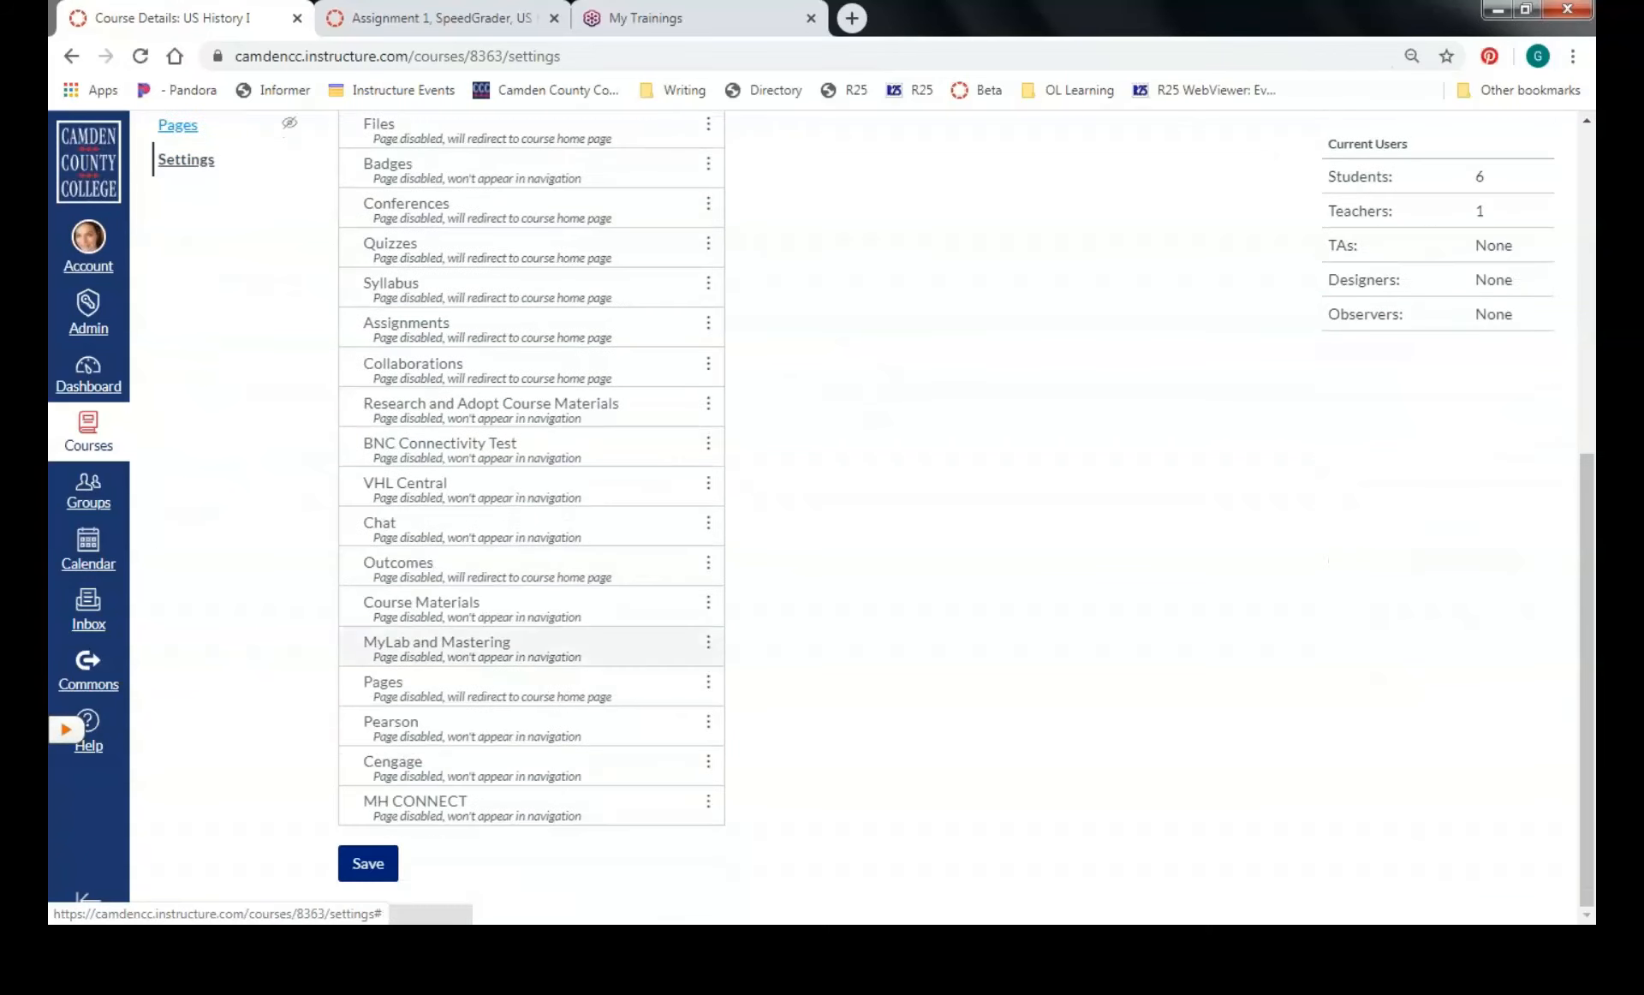
{"action": "left_click", "coordinate": [368, 863]}
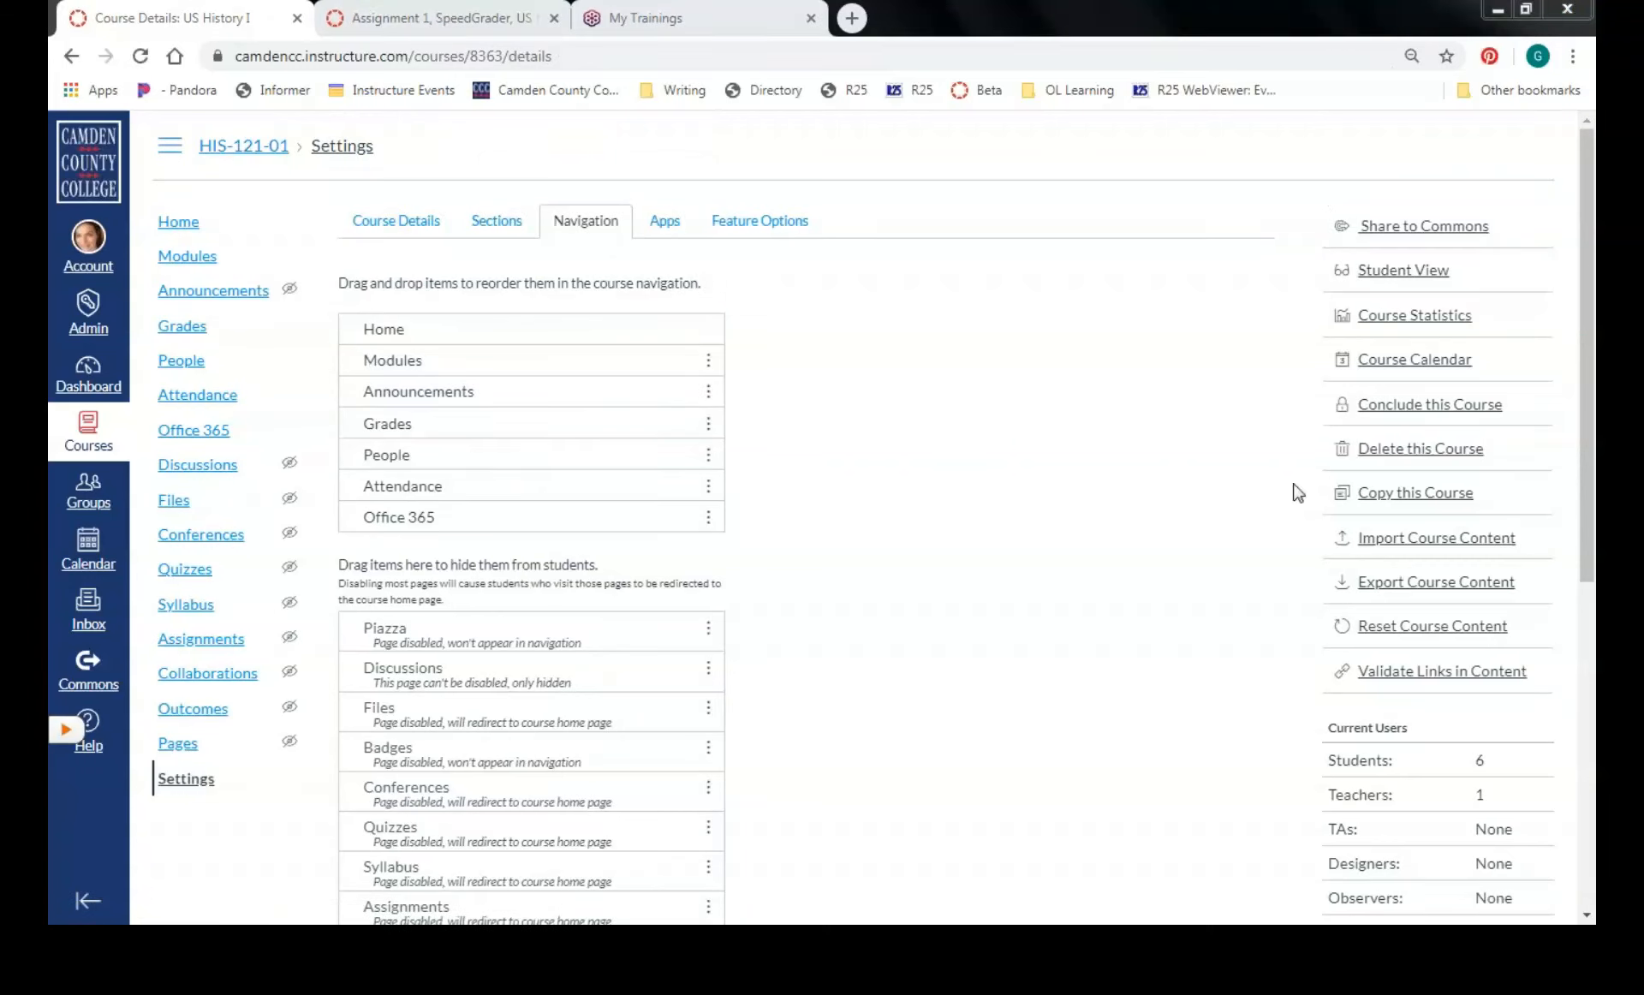
View the Attendance roll call list, and check the reloaded gradebook for an attendance column
{"action": "left_click", "coordinate": [191, 397]}
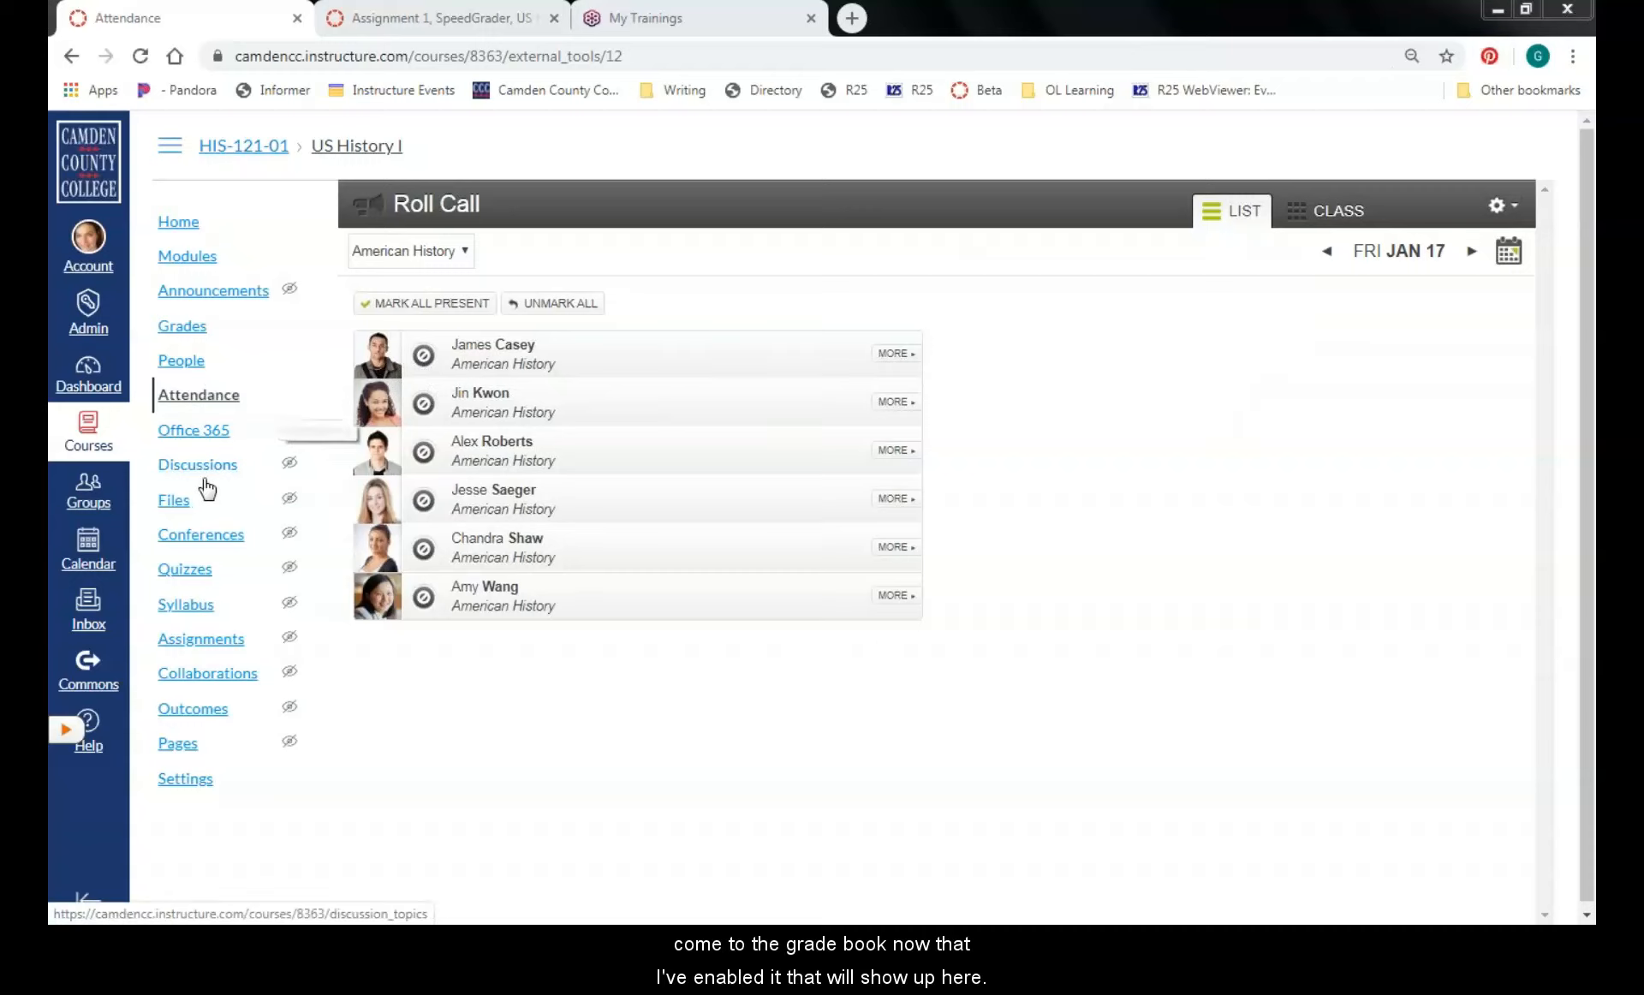
{"action": "left_click", "coordinate": [196, 328]}
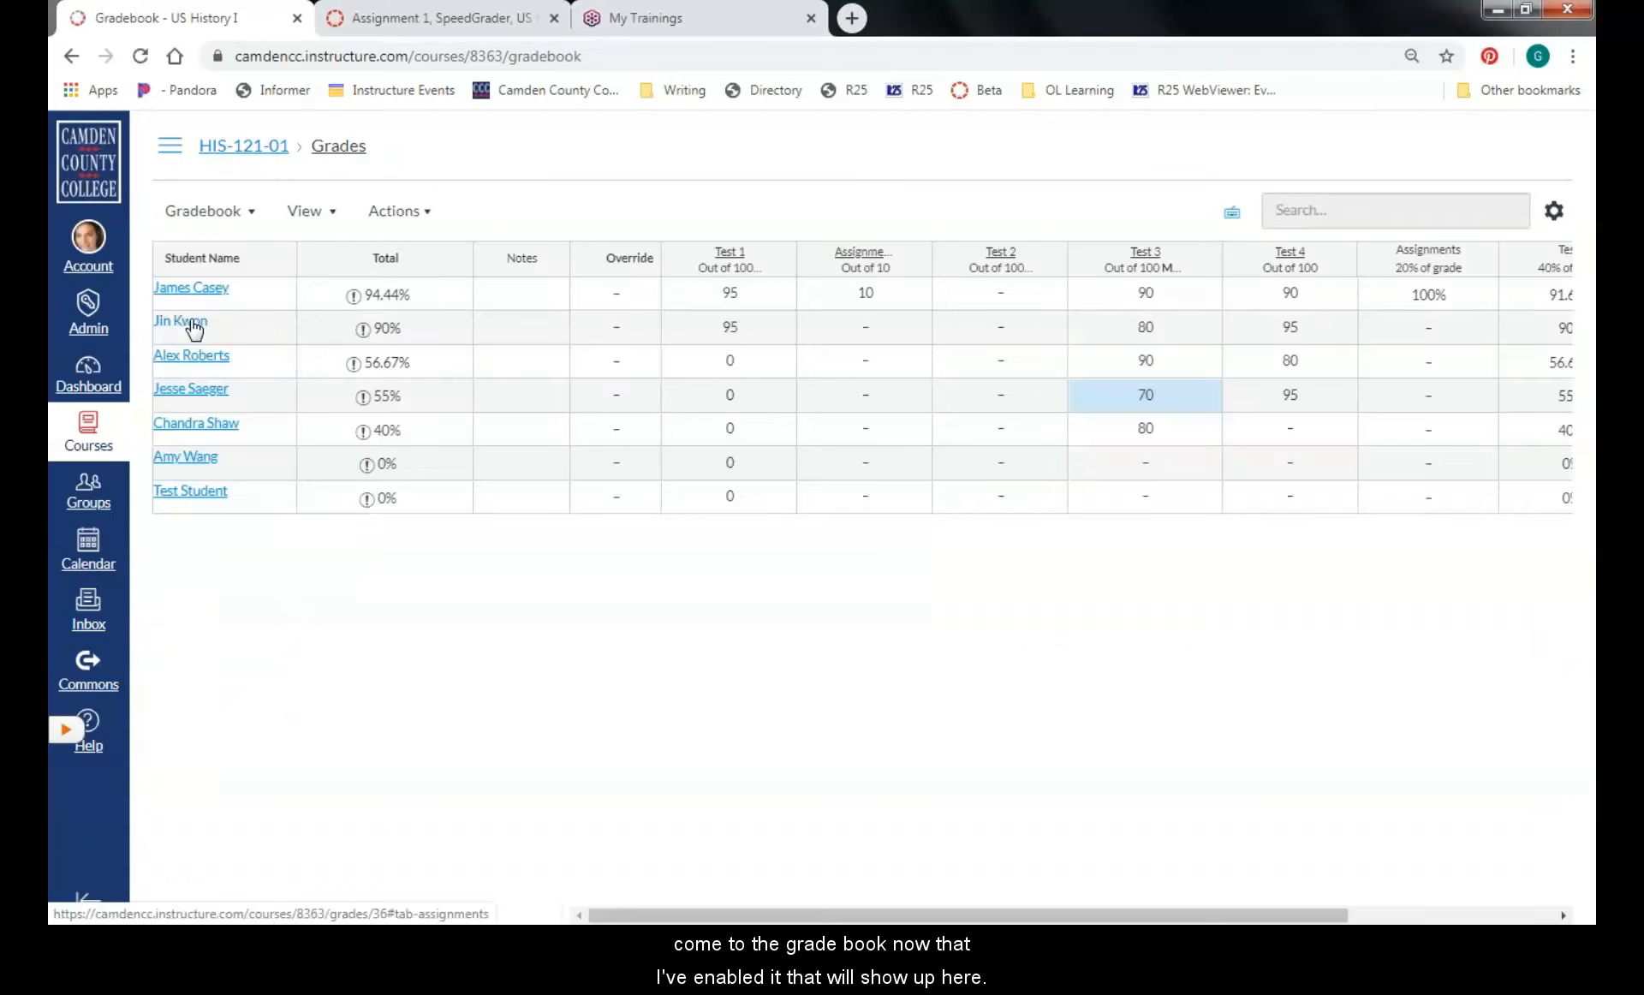
{"action": "mouse_move", "coordinate": [889, 917]}
{"action": "left_mouse_down"}
{"action": "mouse_move", "coordinate": [1091, 916]}
{"action": "mouse_move", "coordinate": [867, 916]}
{"action": "left_mouse_up"}
{"action": "left_click", "coordinate": [140, 56]}
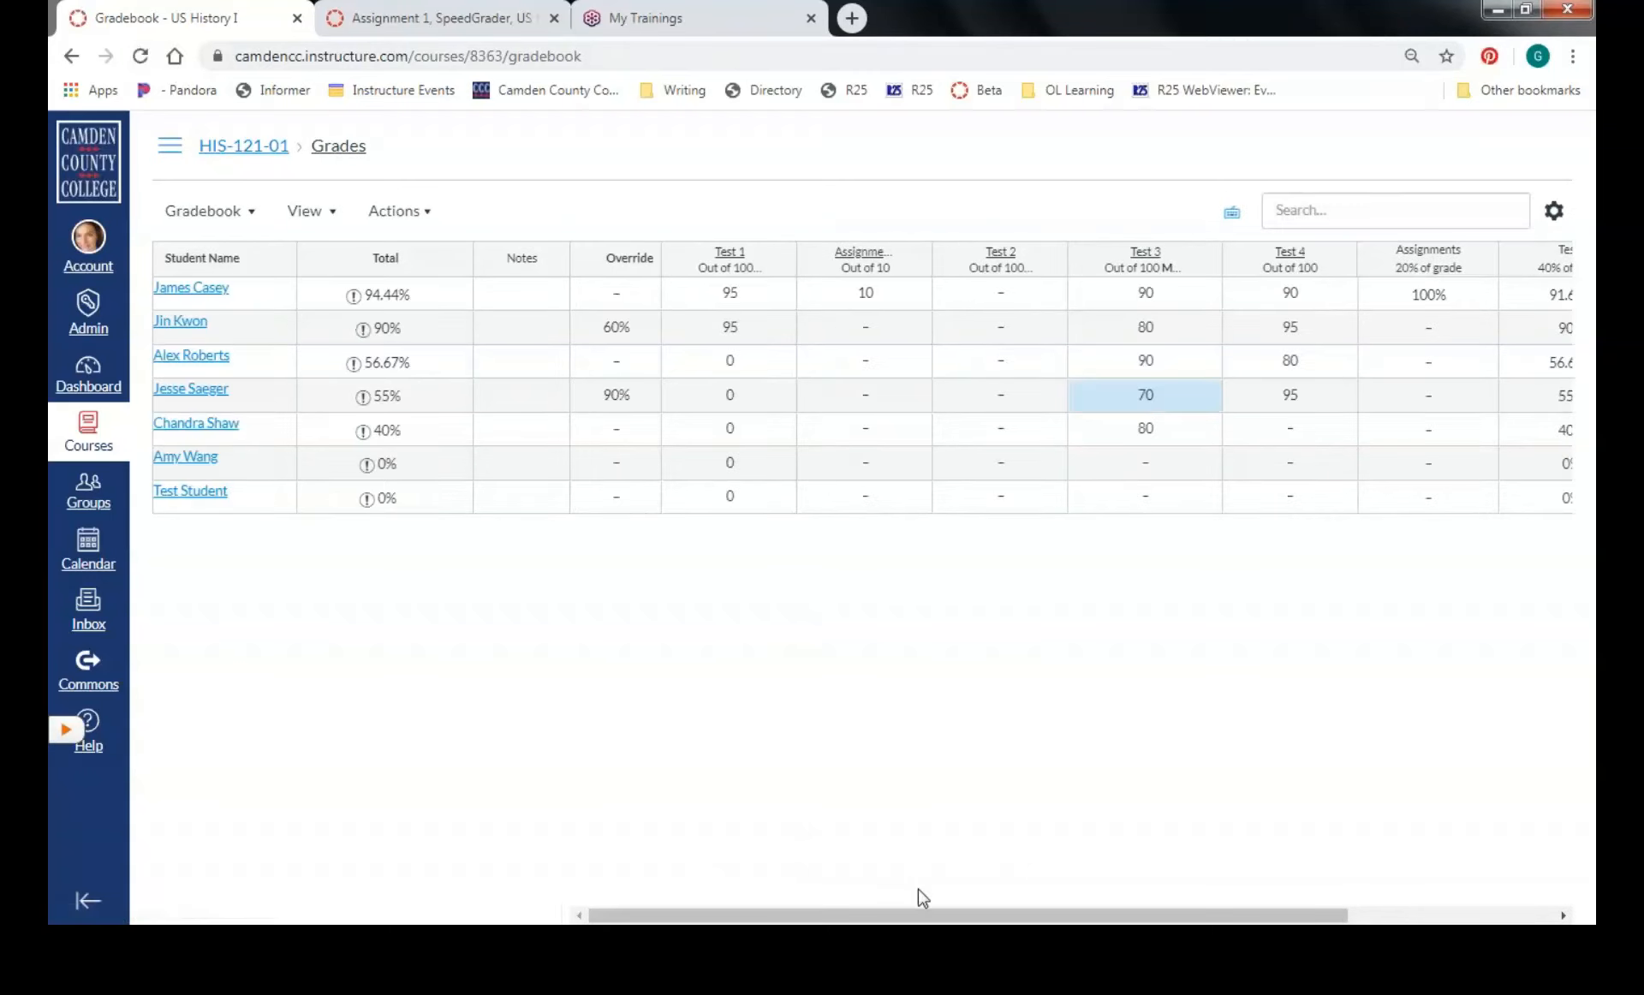
{"action": "left_click_drag", "start_coordinate": [784, 916], "coordinate": [986, 916]}
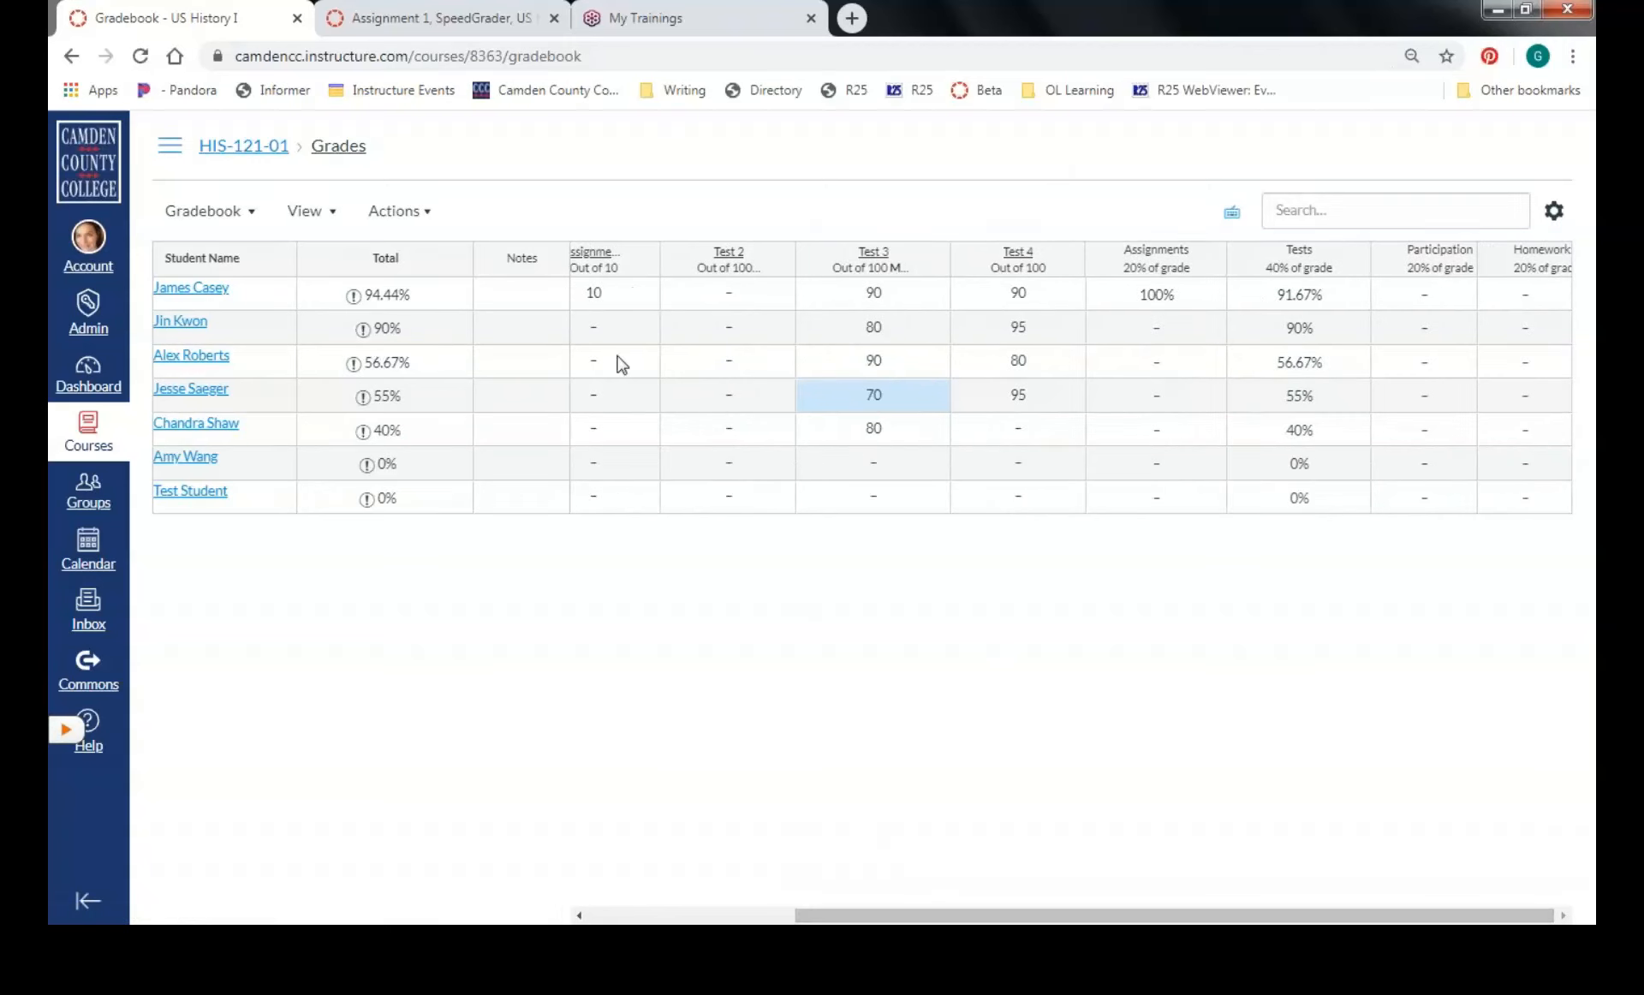
Go back to the Attendance tool and mark all American History students present for Friday, January 17
{"action": "left_click", "coordinate": [170, 146]}
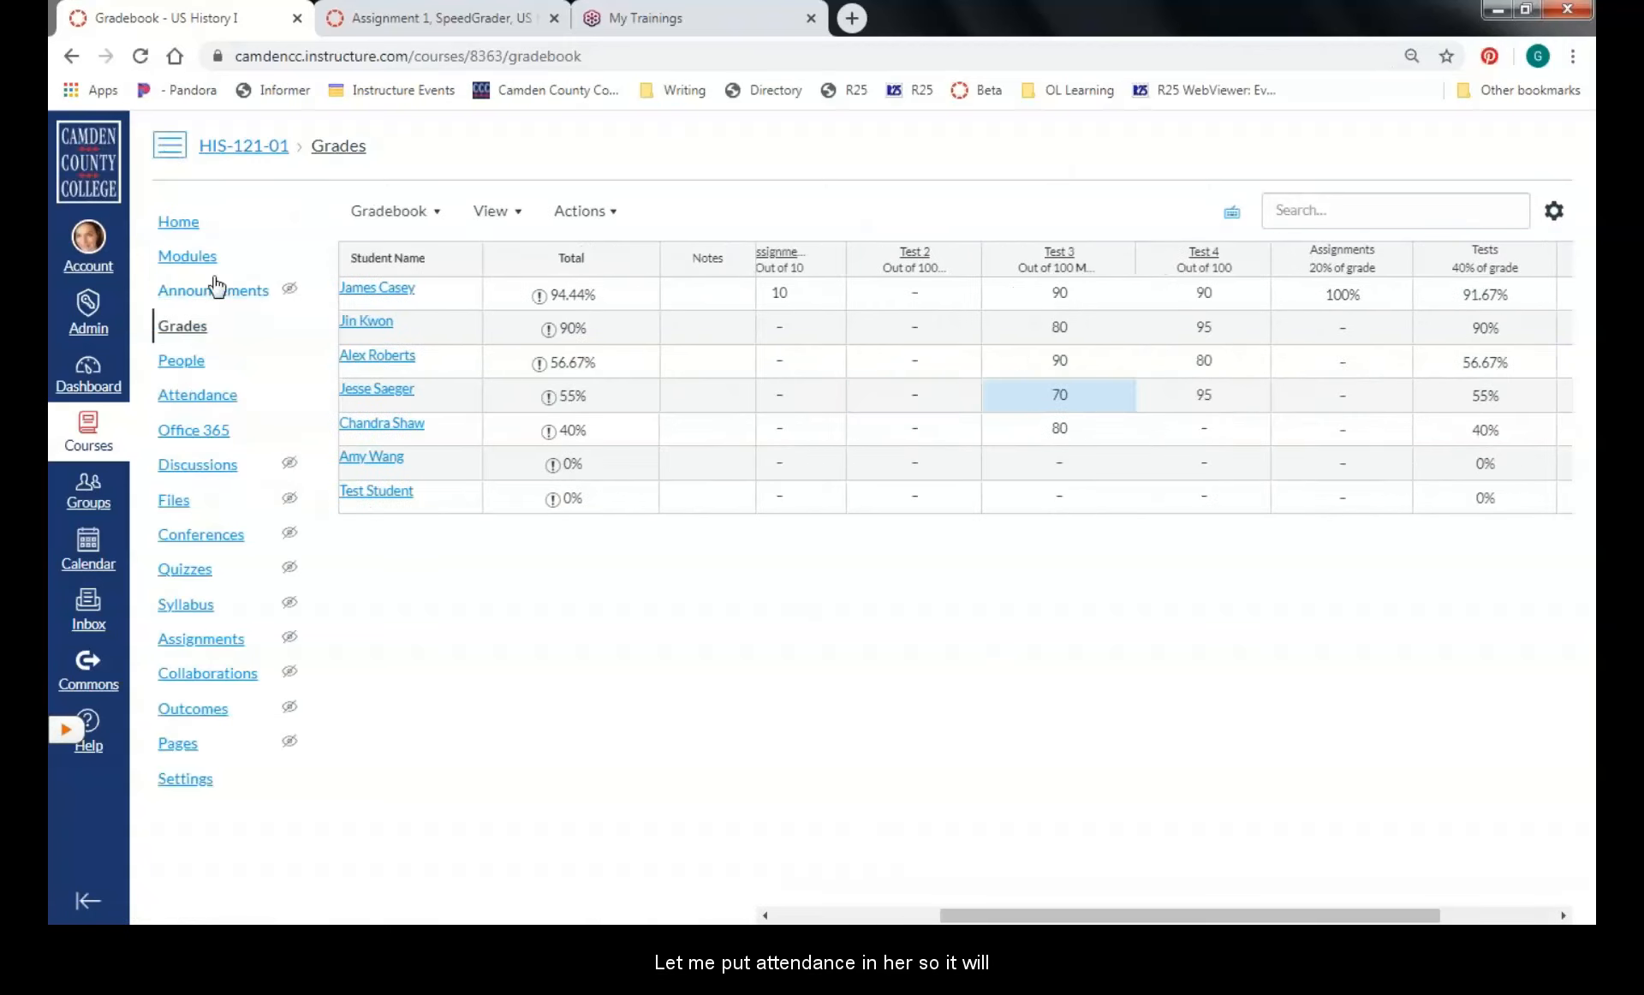
{"action": "left_click", "coordinate": [201, 396]}
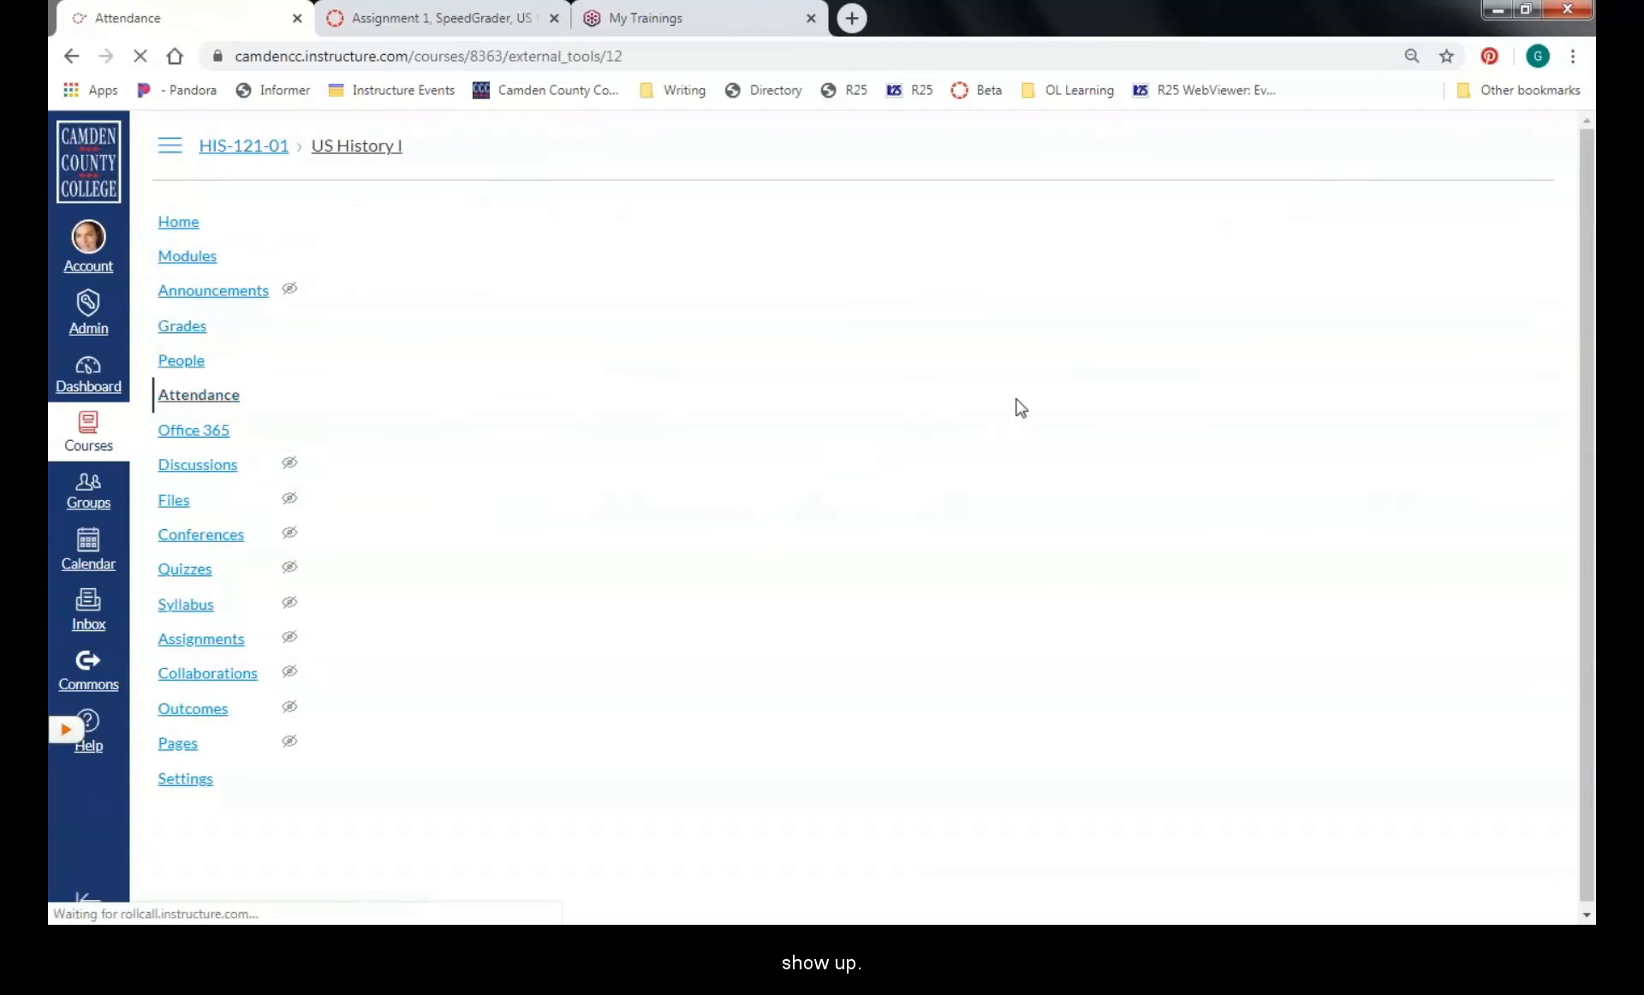
{"action": "left_click", "coordinate": [424, 356]}
{"action": "left_click", "coordinate": [423, 303]}
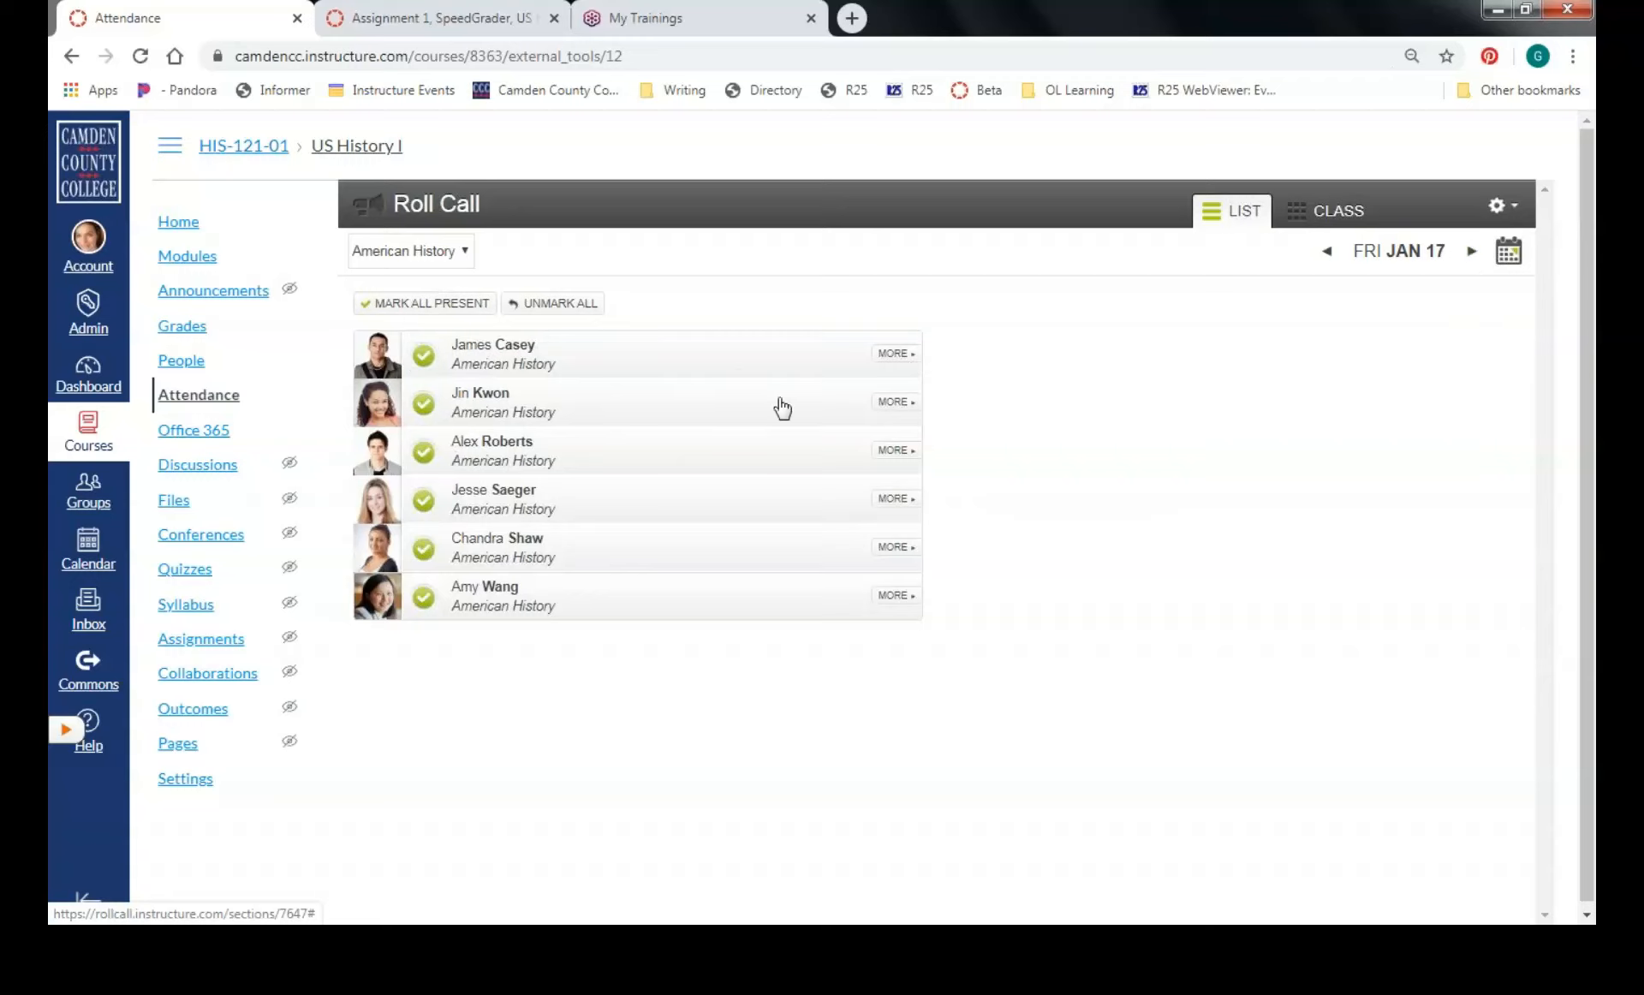
Find the Roll Call Attendance column in the gradebook and look at its available options
{"action": "left_click", "coordinate": [194, 332]}
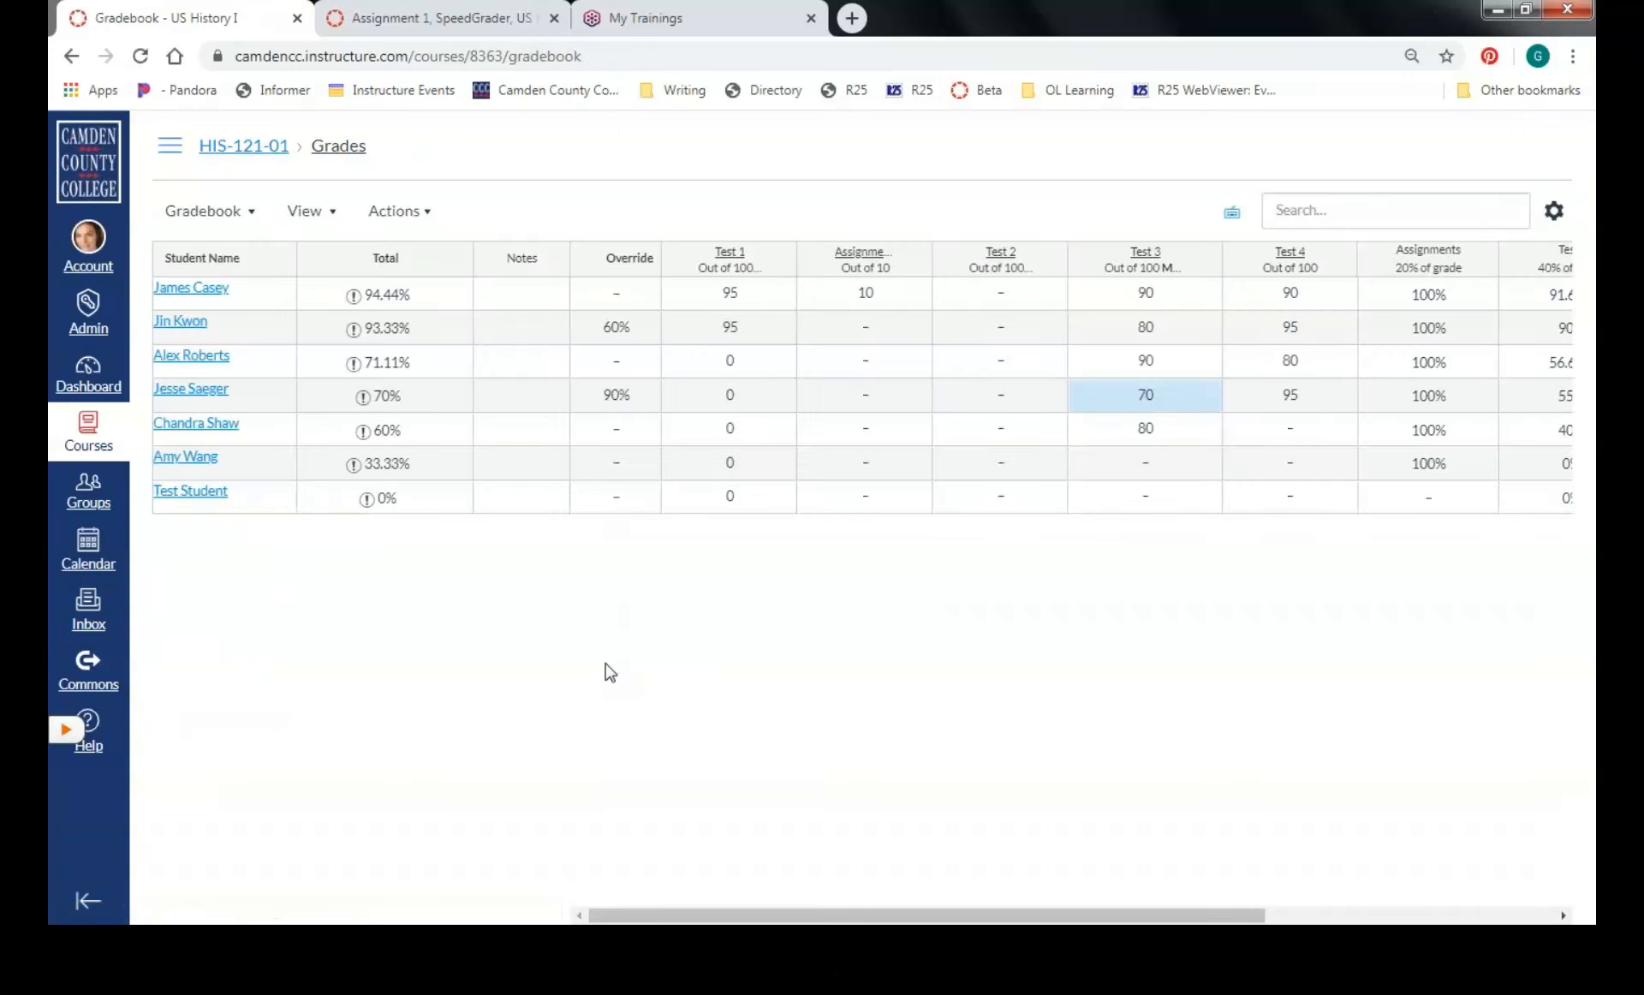
{"action": "left_click_drag", "start_coordinate": [742, 916], "coordinate": [1031, 920]}
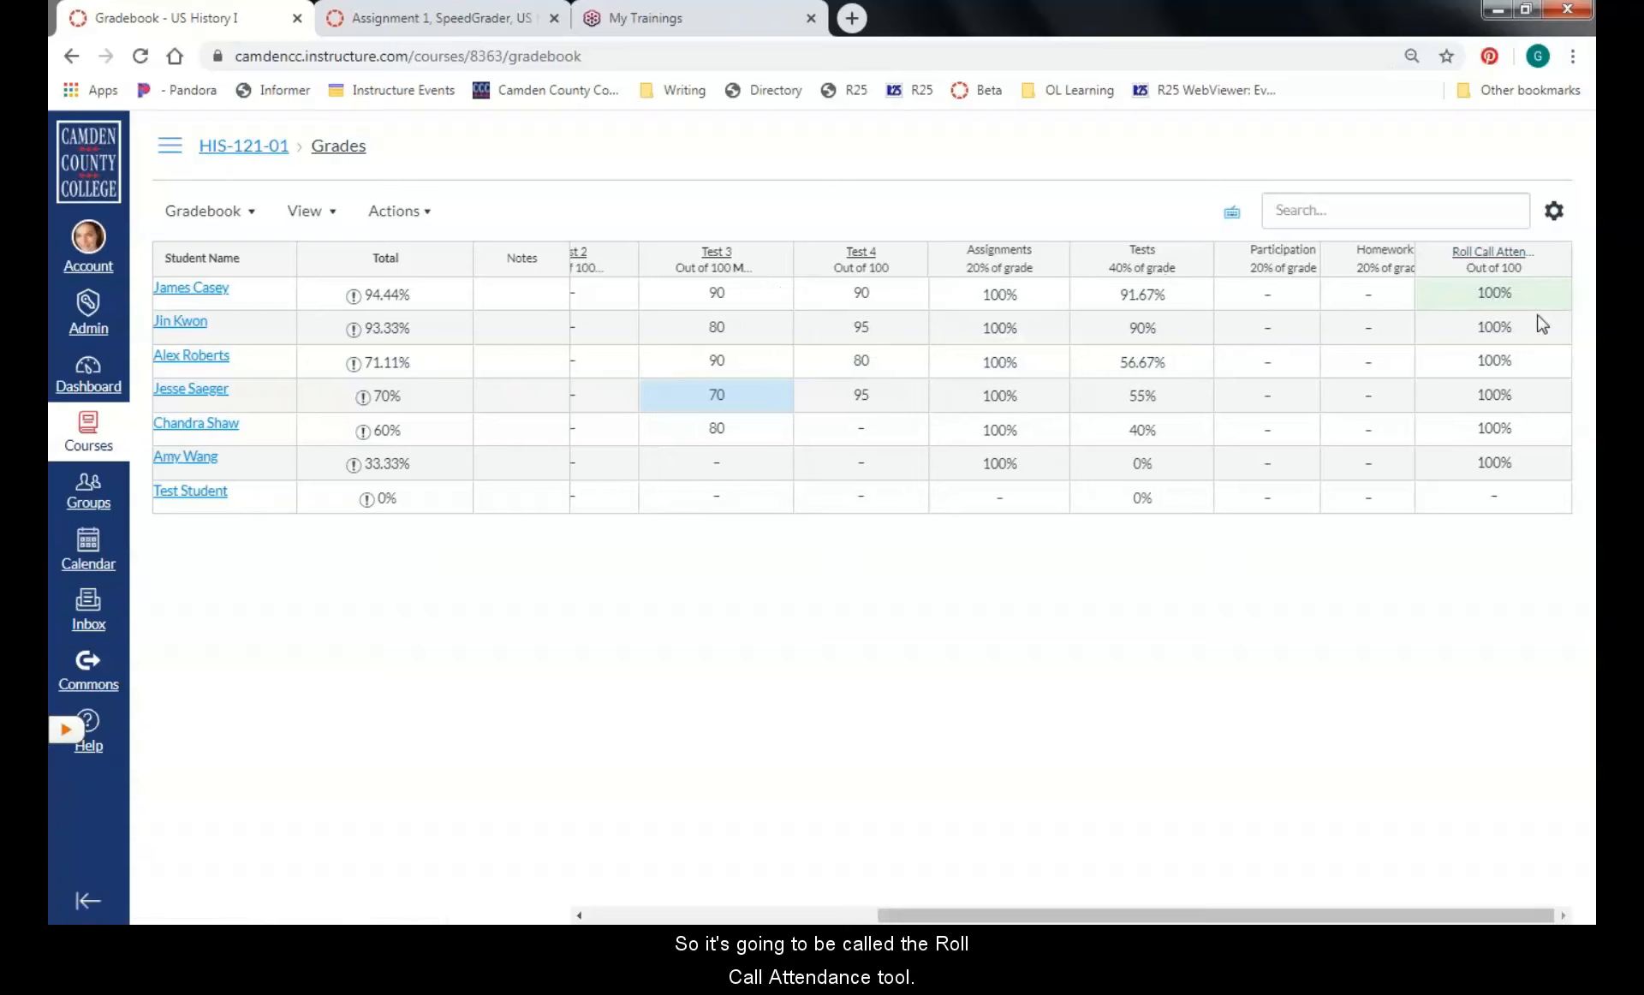
{"action": "left_click", "coordinate": [1553, 255]}
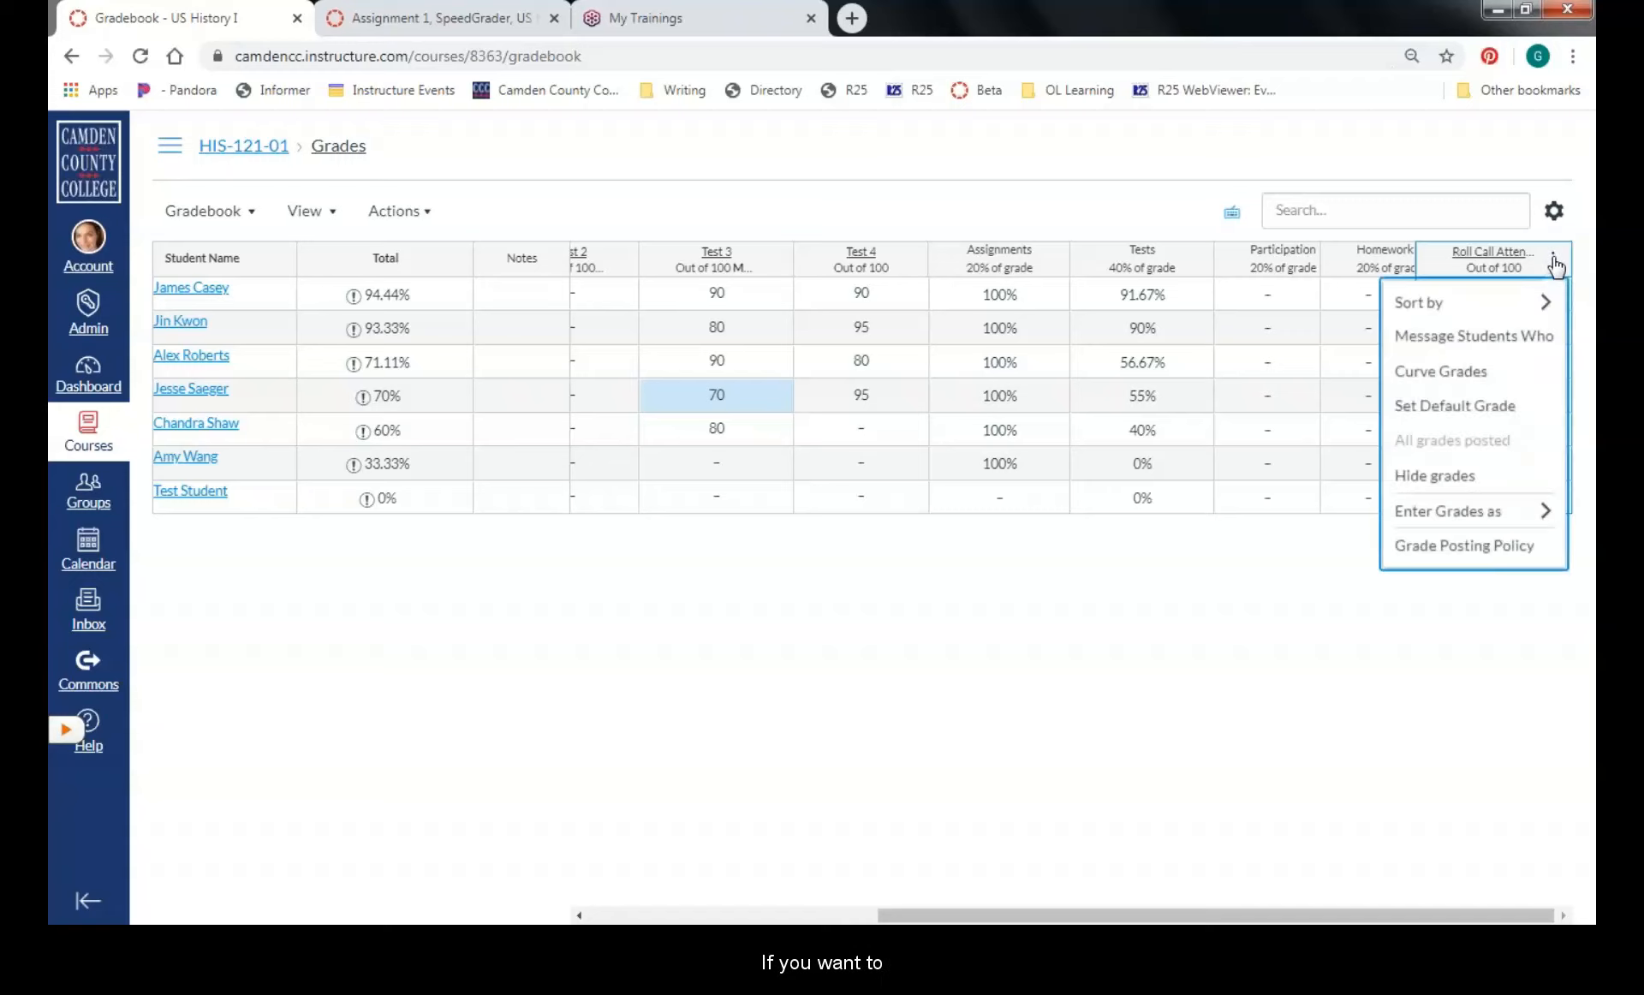
{"action": "left_click", "coordinate": [1408, 149]}
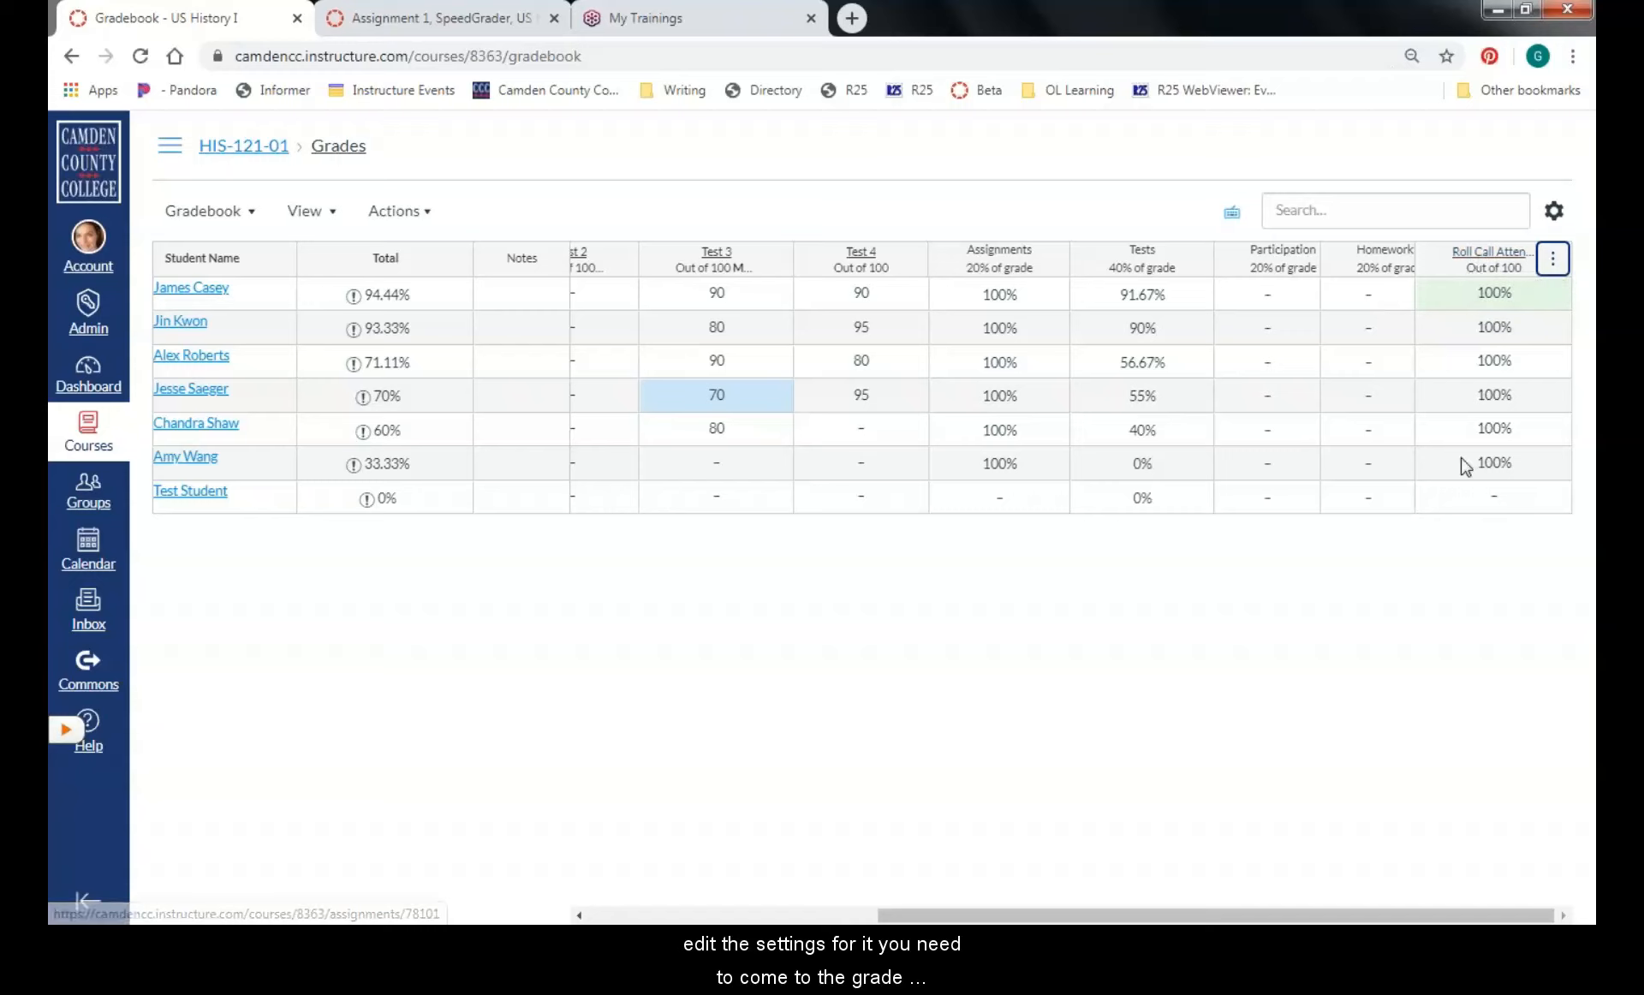
Open the Roll Call Attendance assignment's settings, review its points, assignment group, grade display, submission and date options, and save
{"action": "left_click", "coordinate": [1488, 261]}
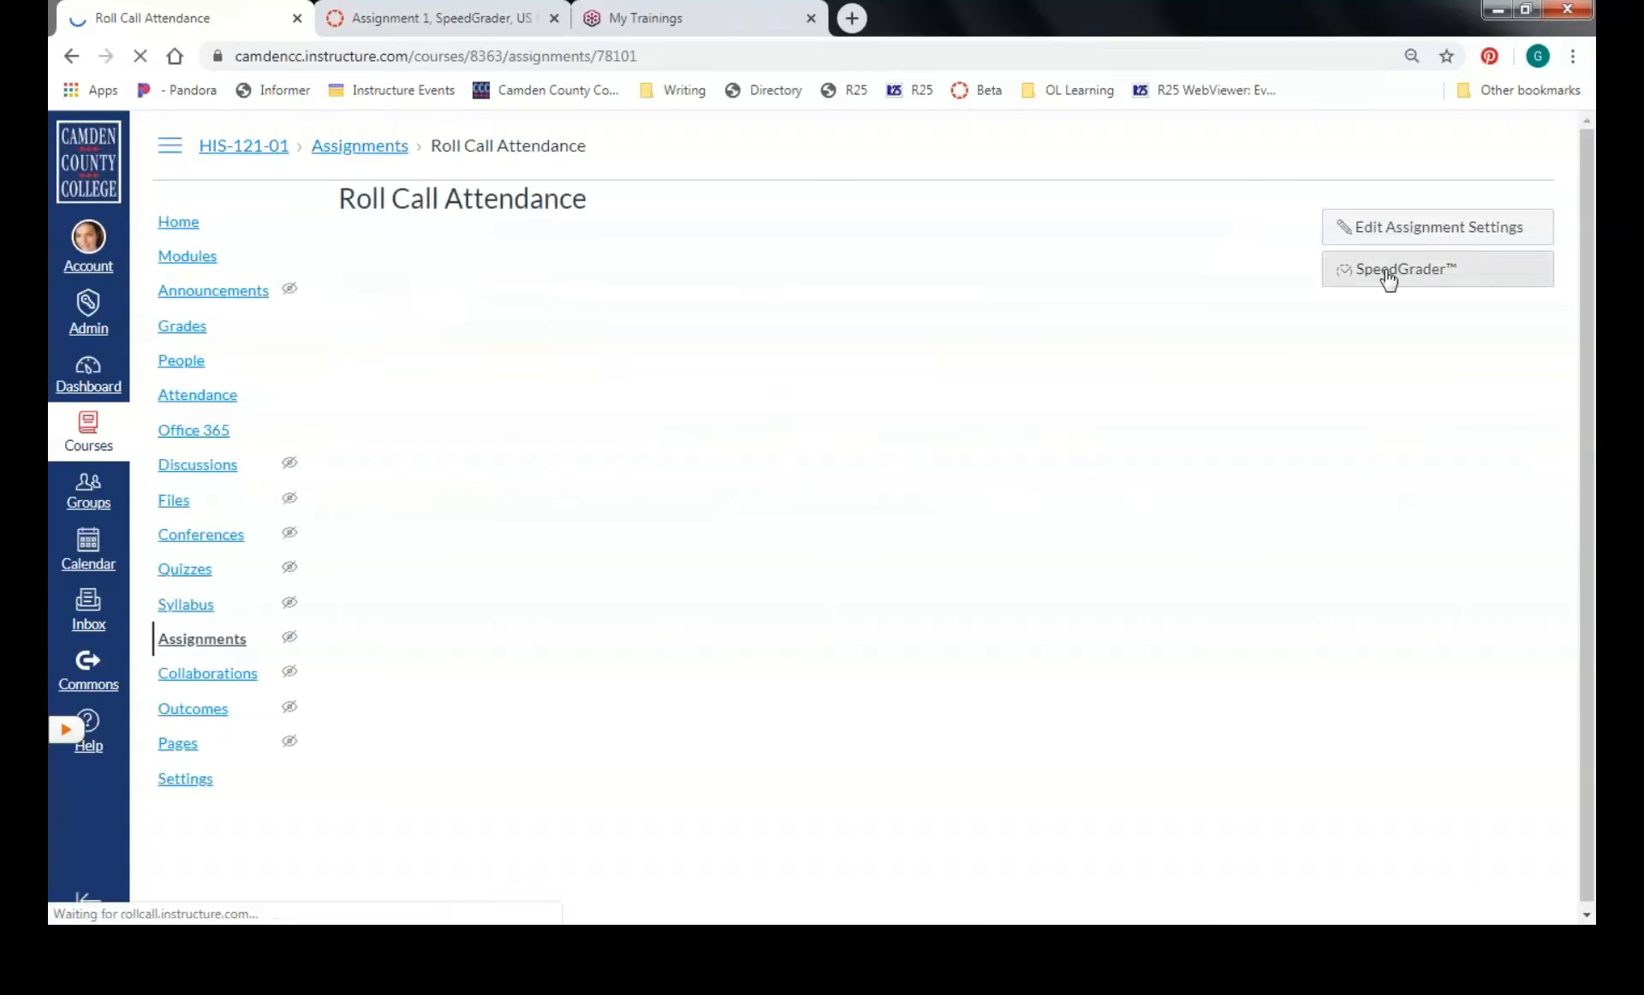
{"action": "left_click", "coordinate": [1395, 242]}
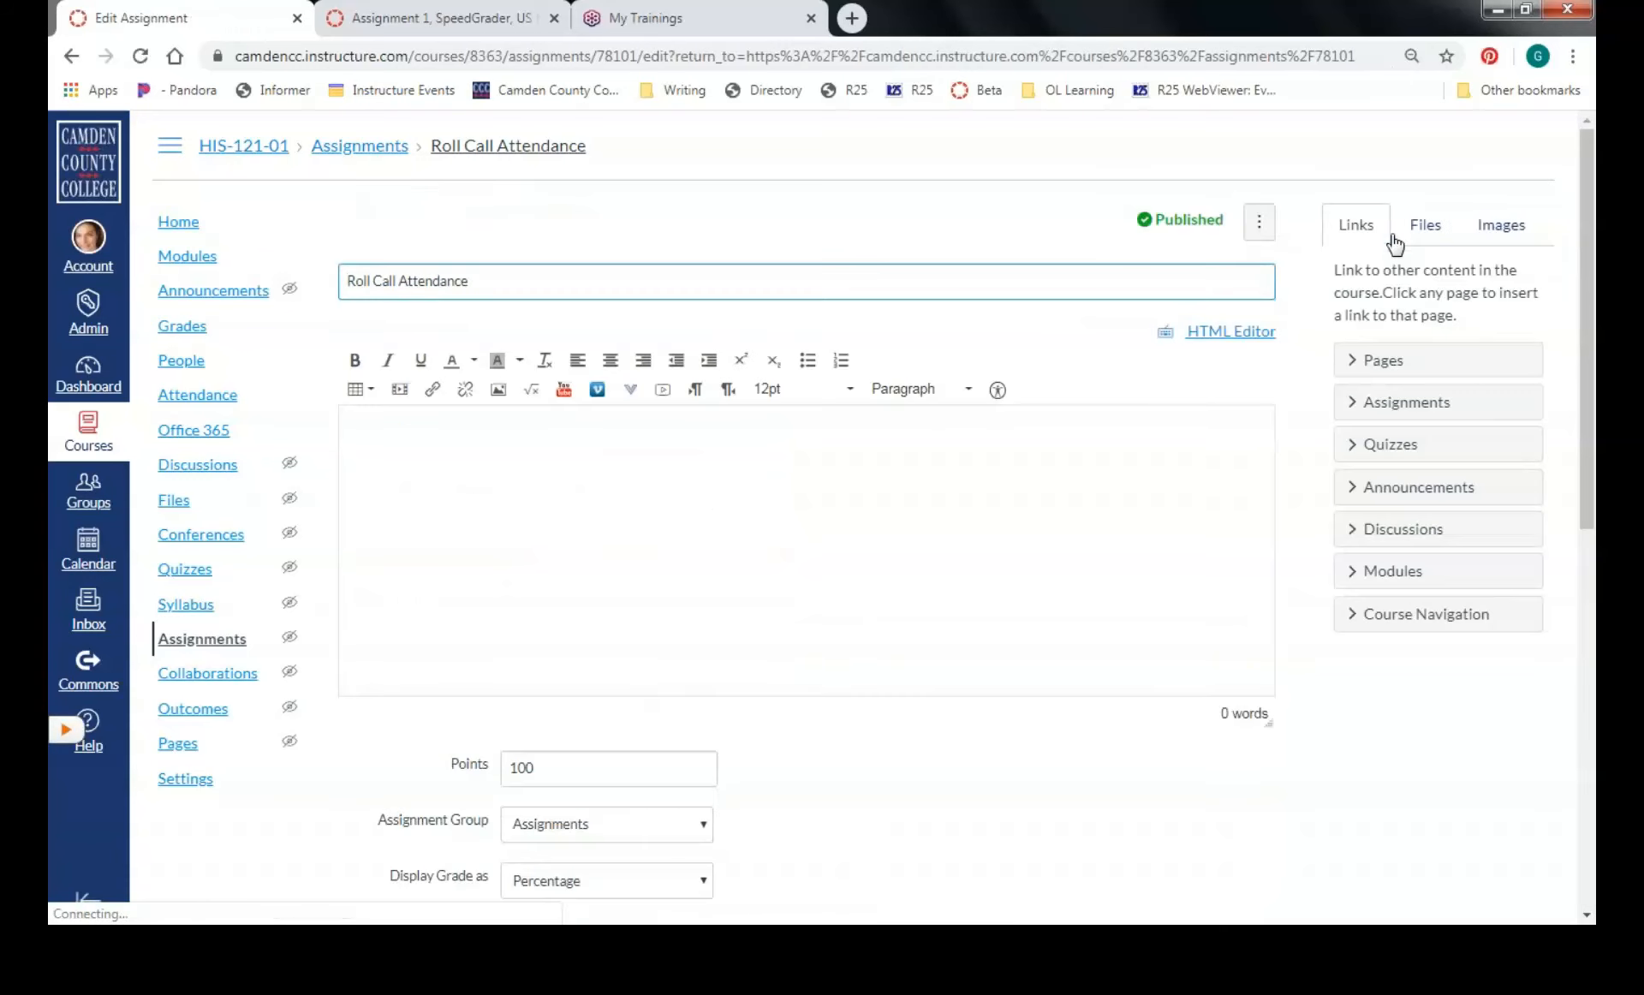
{"action": "scroll", "coordinate": [602, 283], "scroll_direction": "down", "scroll_amount": 2}
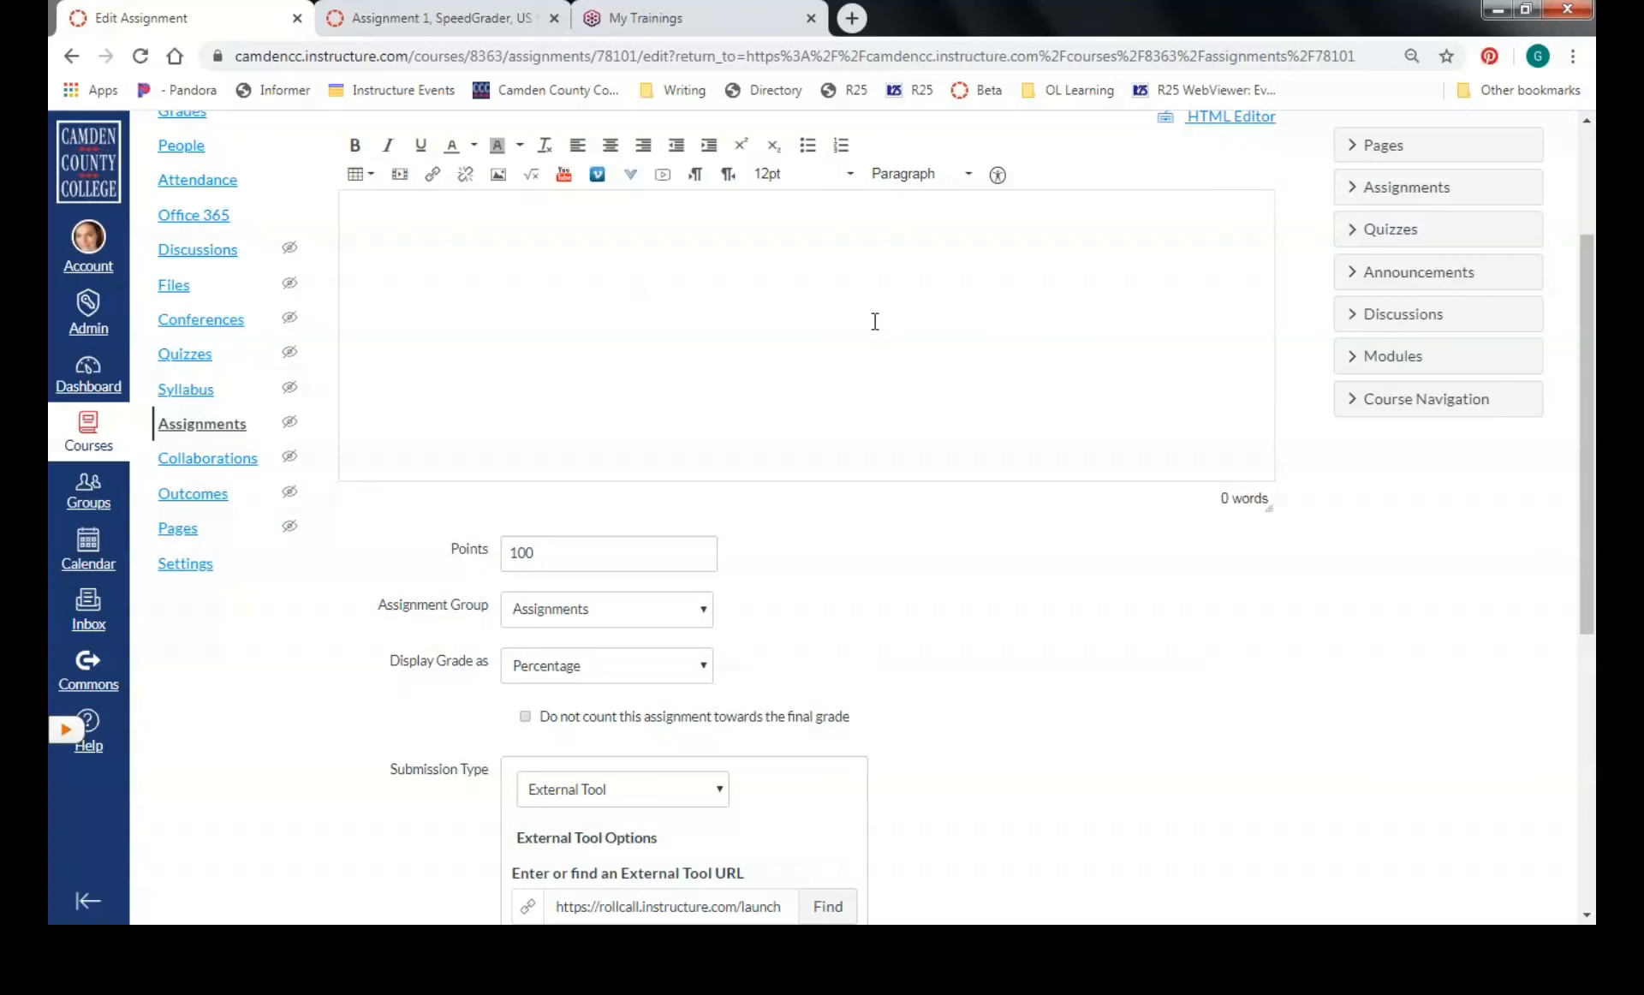
{"action": "scroll", "coordinate": [873, 319], "scroll_direction": "up", "scroll_amount": 2}
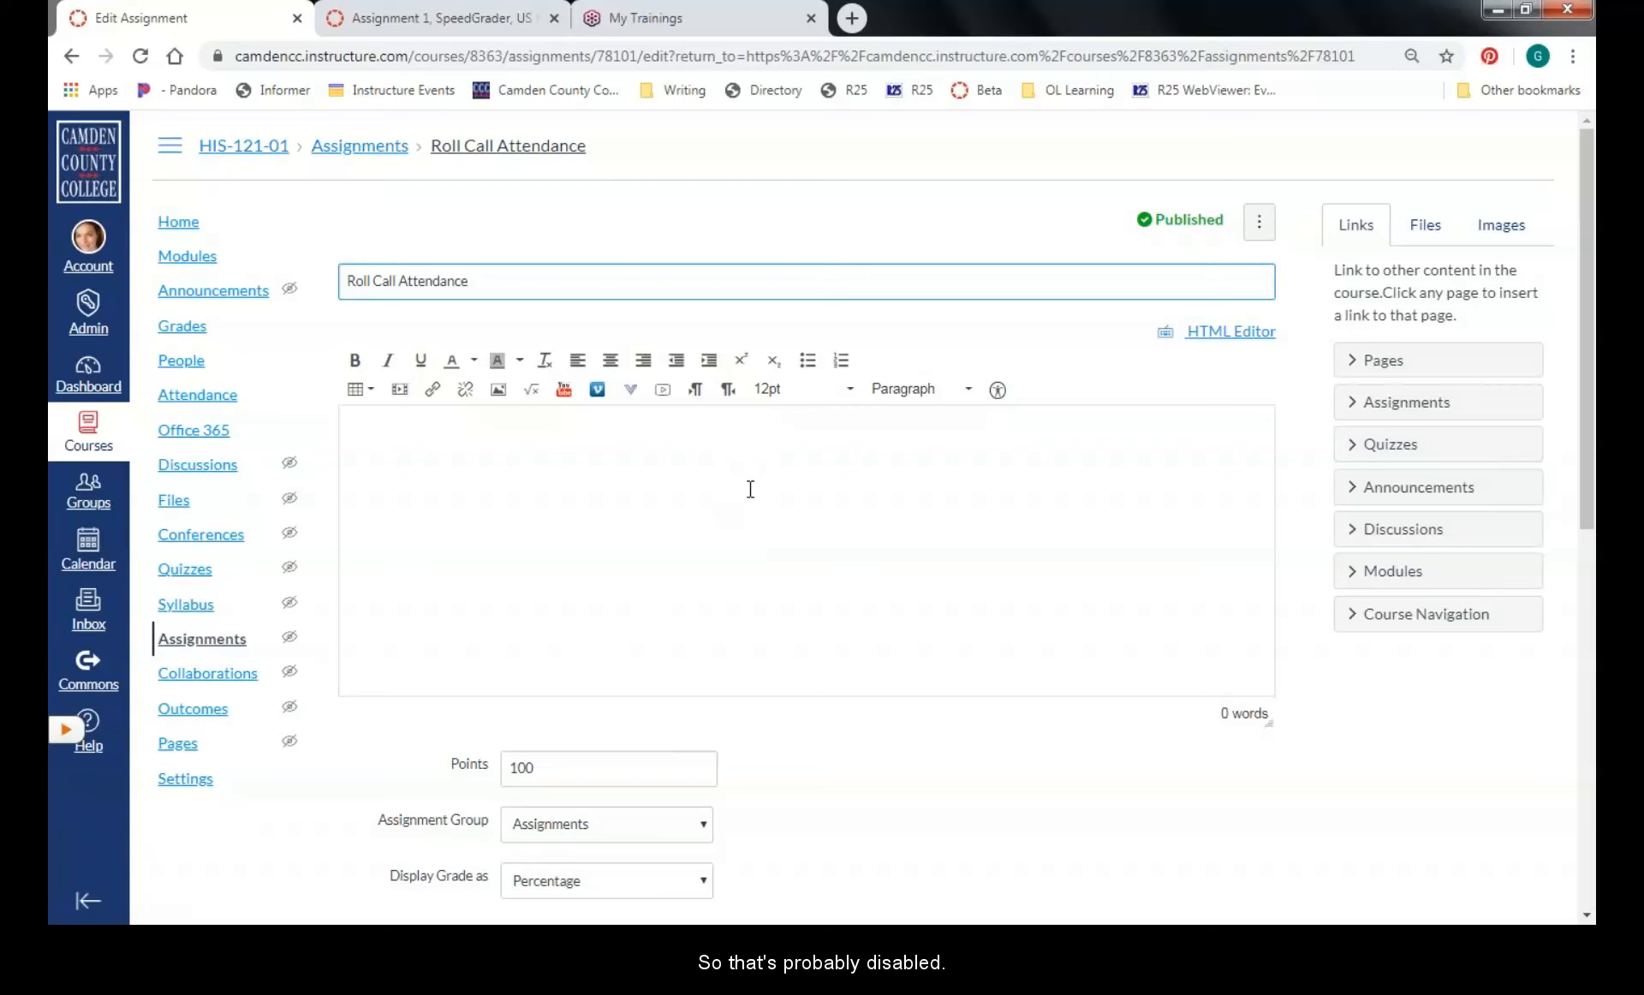
{"action": "scroll", "coordinate": [740, 468], "scroll_direction": "down", "scroll_amount": 4}
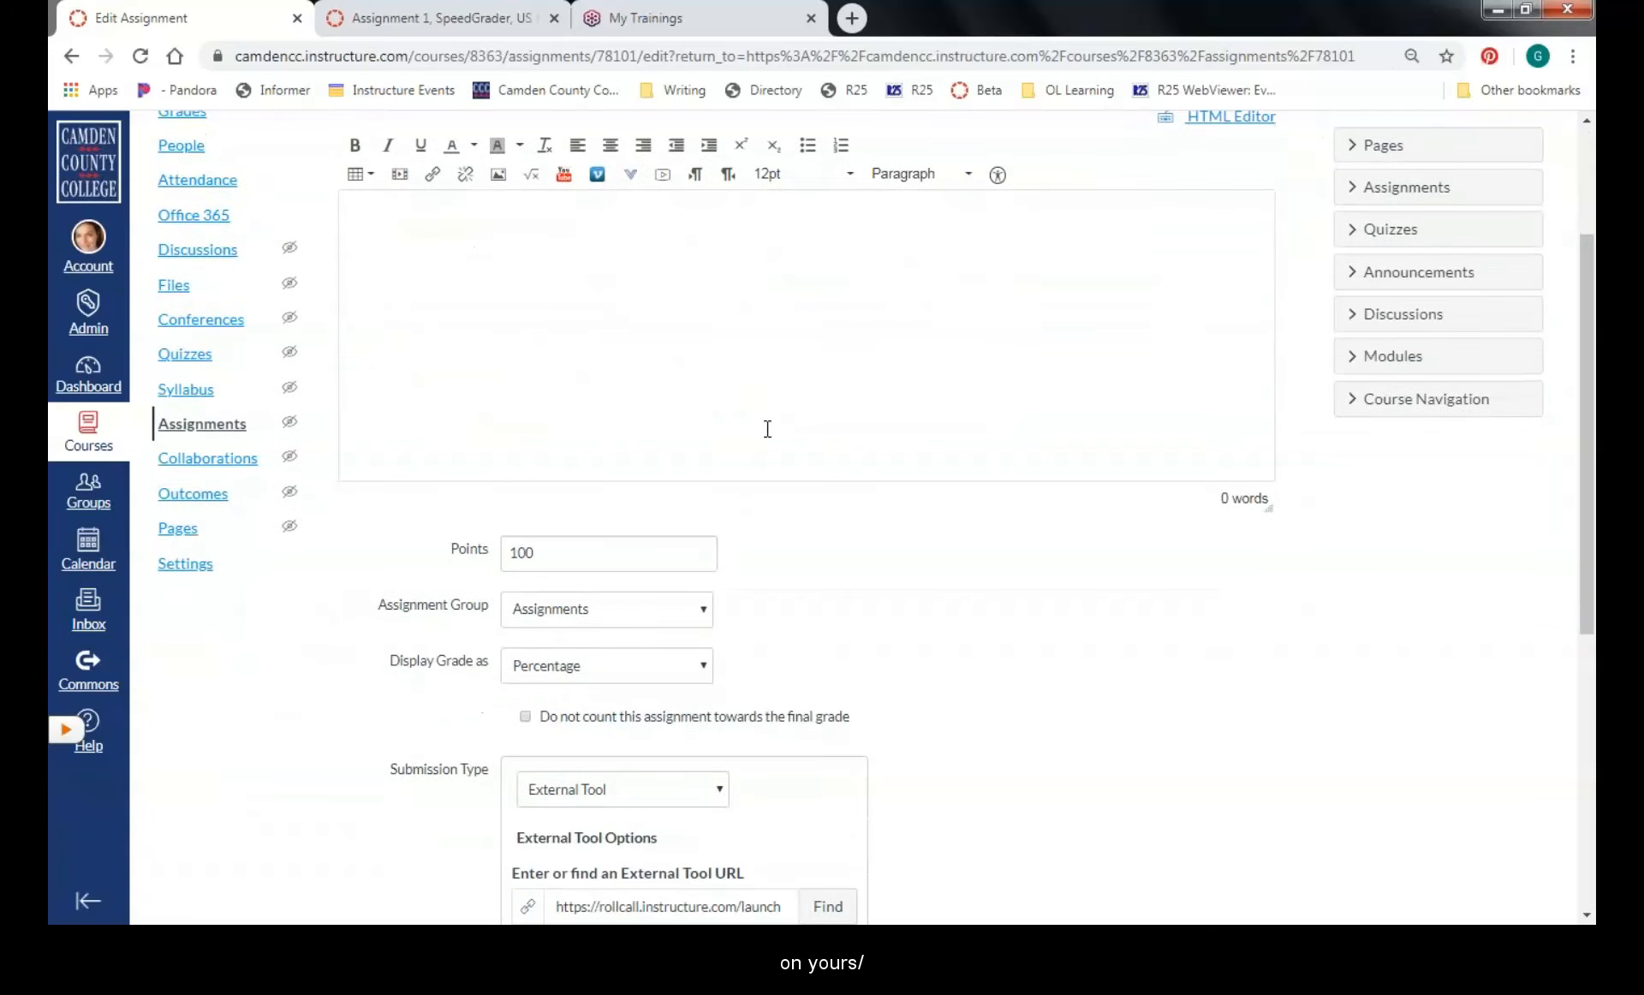
{"action": "scroll", "coordinate": [1057, 492], "scroll_direction": "down", "scroll_amount": 1}
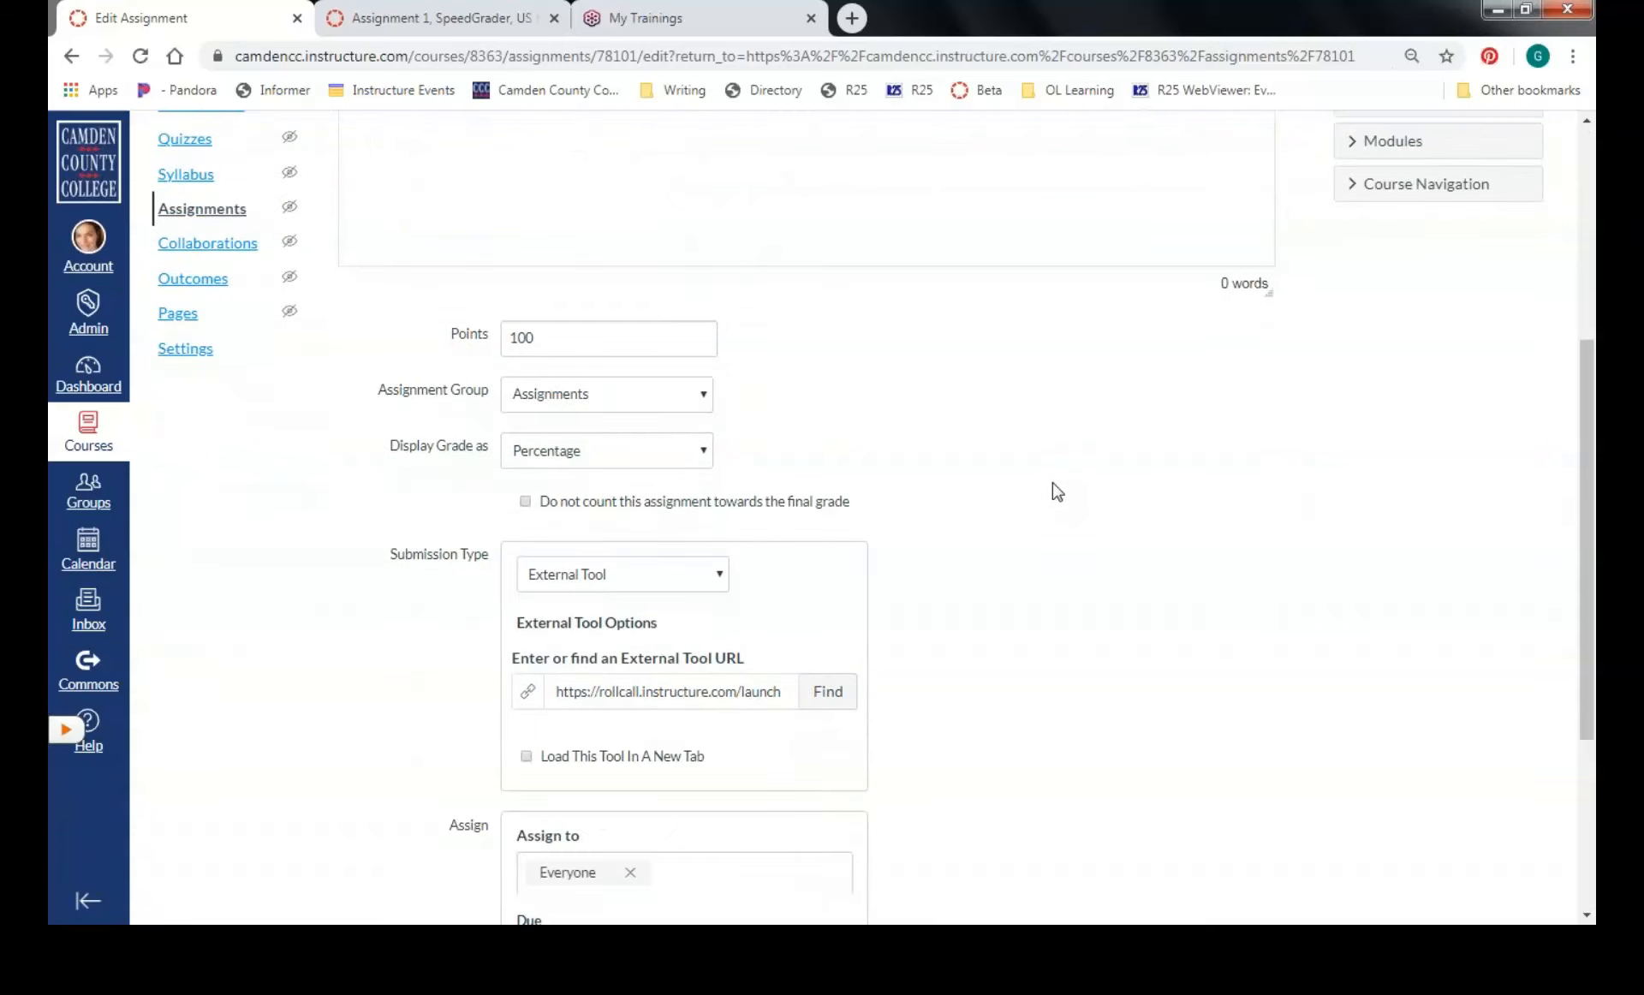
{"action": "scroll", "coordinate": [1056, 491], "scroll_direction": "down", "scroll_amount": 1}
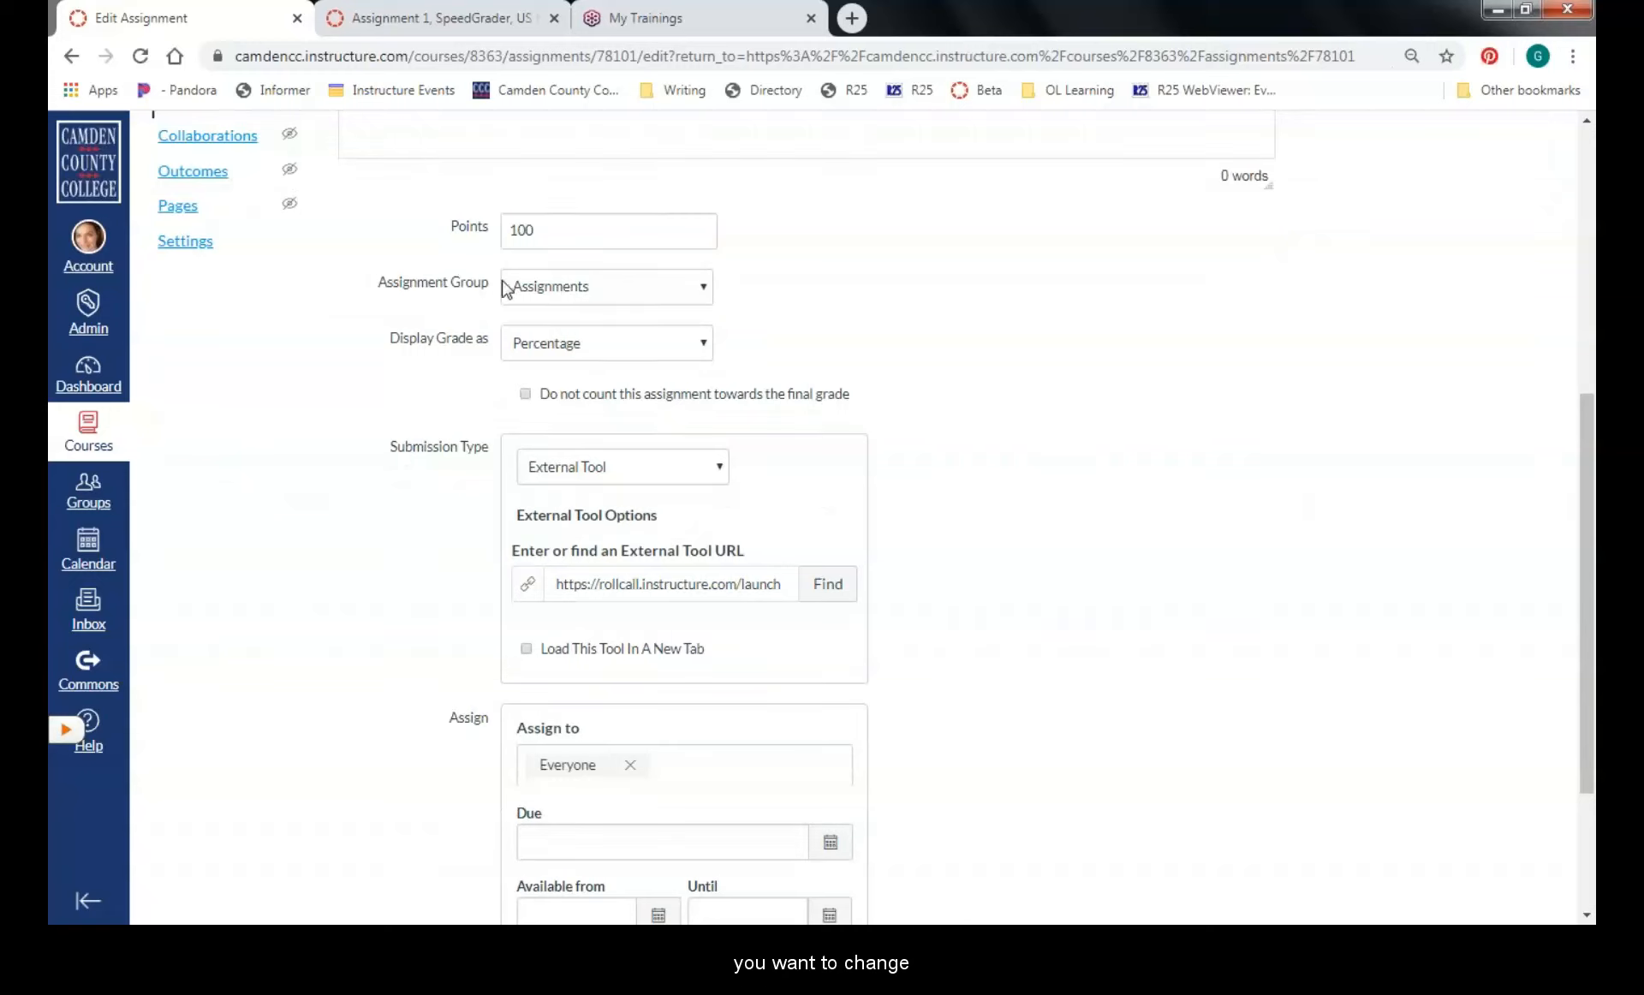
{"action": "scroll", "coordinate": [922, 273], "scroll_direction": "down", "scroll_amount": 1}
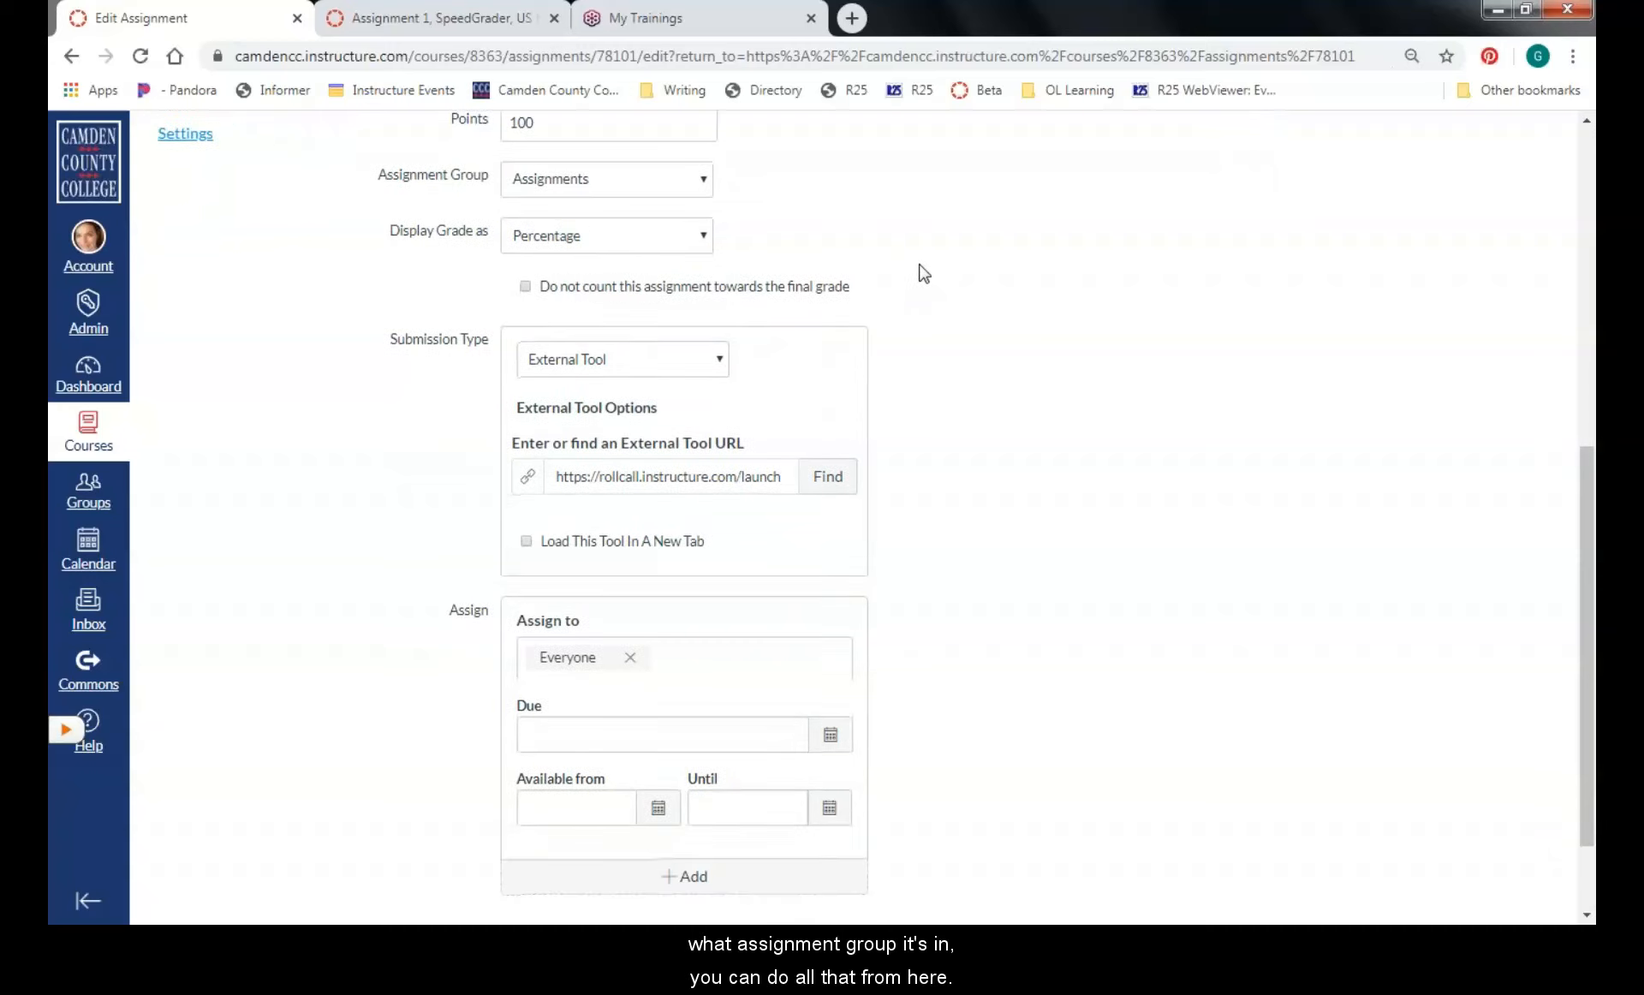
{"action": "scroll", "coordinate": [932, 268], "scroll_direction": "down", "scroll_amount": 1}
{"action": "scroll", "coordinate": [947, 279], "scroll_direction": "up", "scroll_amount": 6}
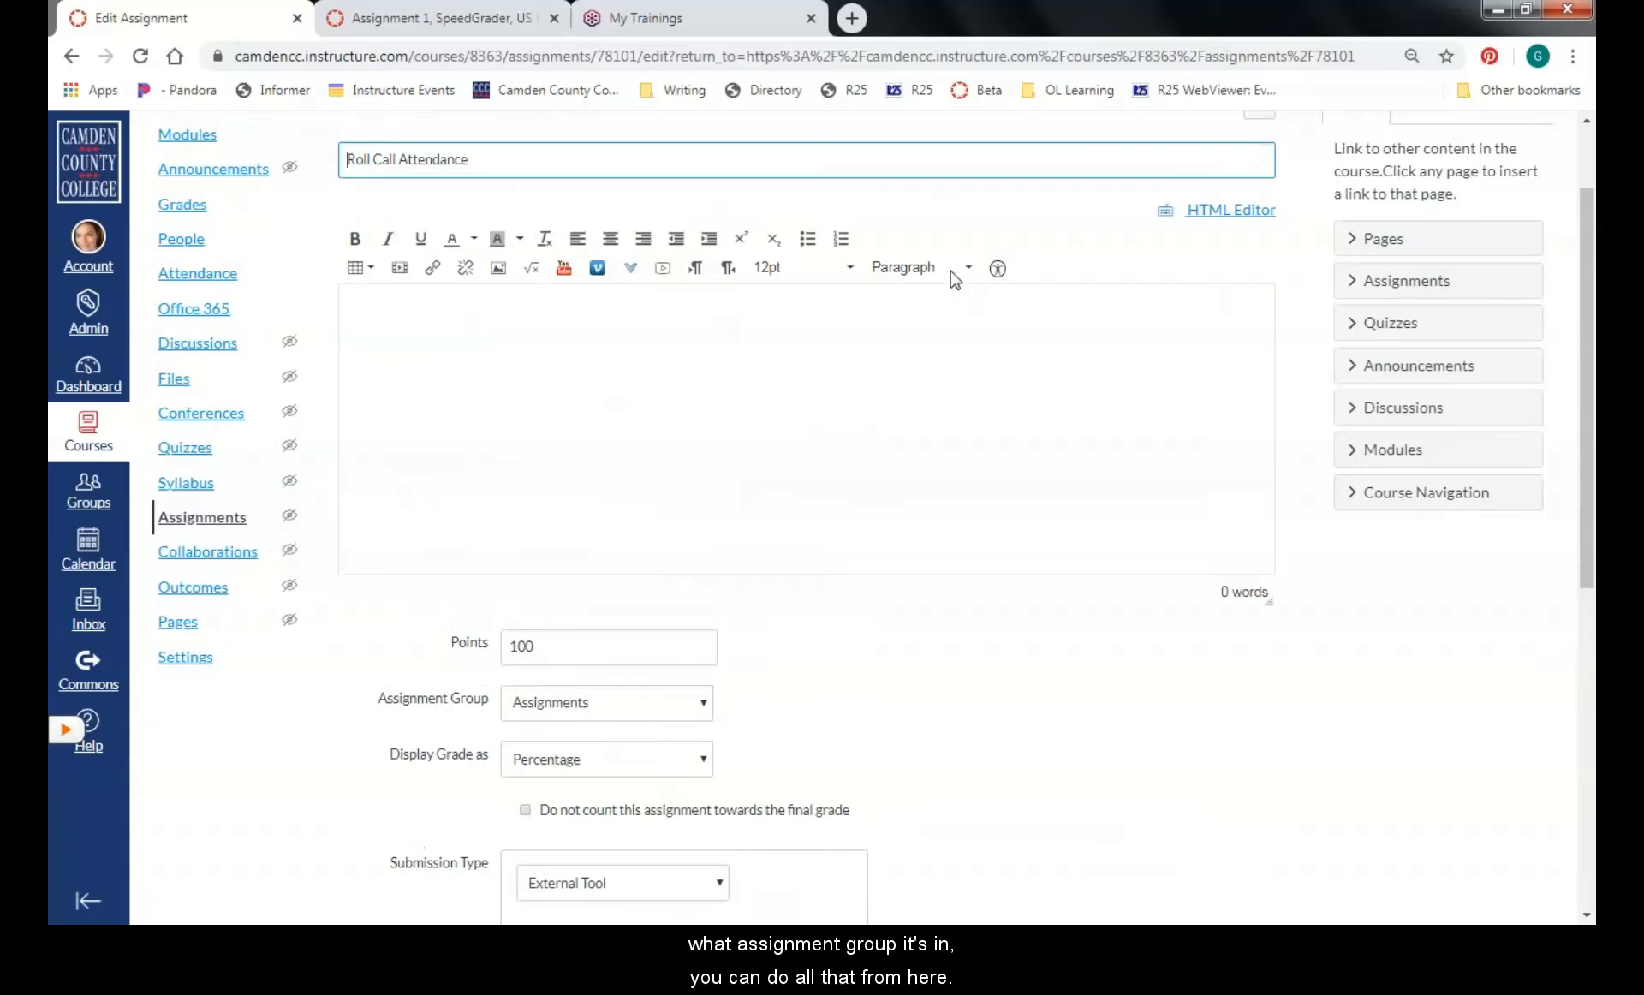
{"action": "scroll", "coordinate": [962, 316], "scroll_direction": "down", "scroll_amount": 7}
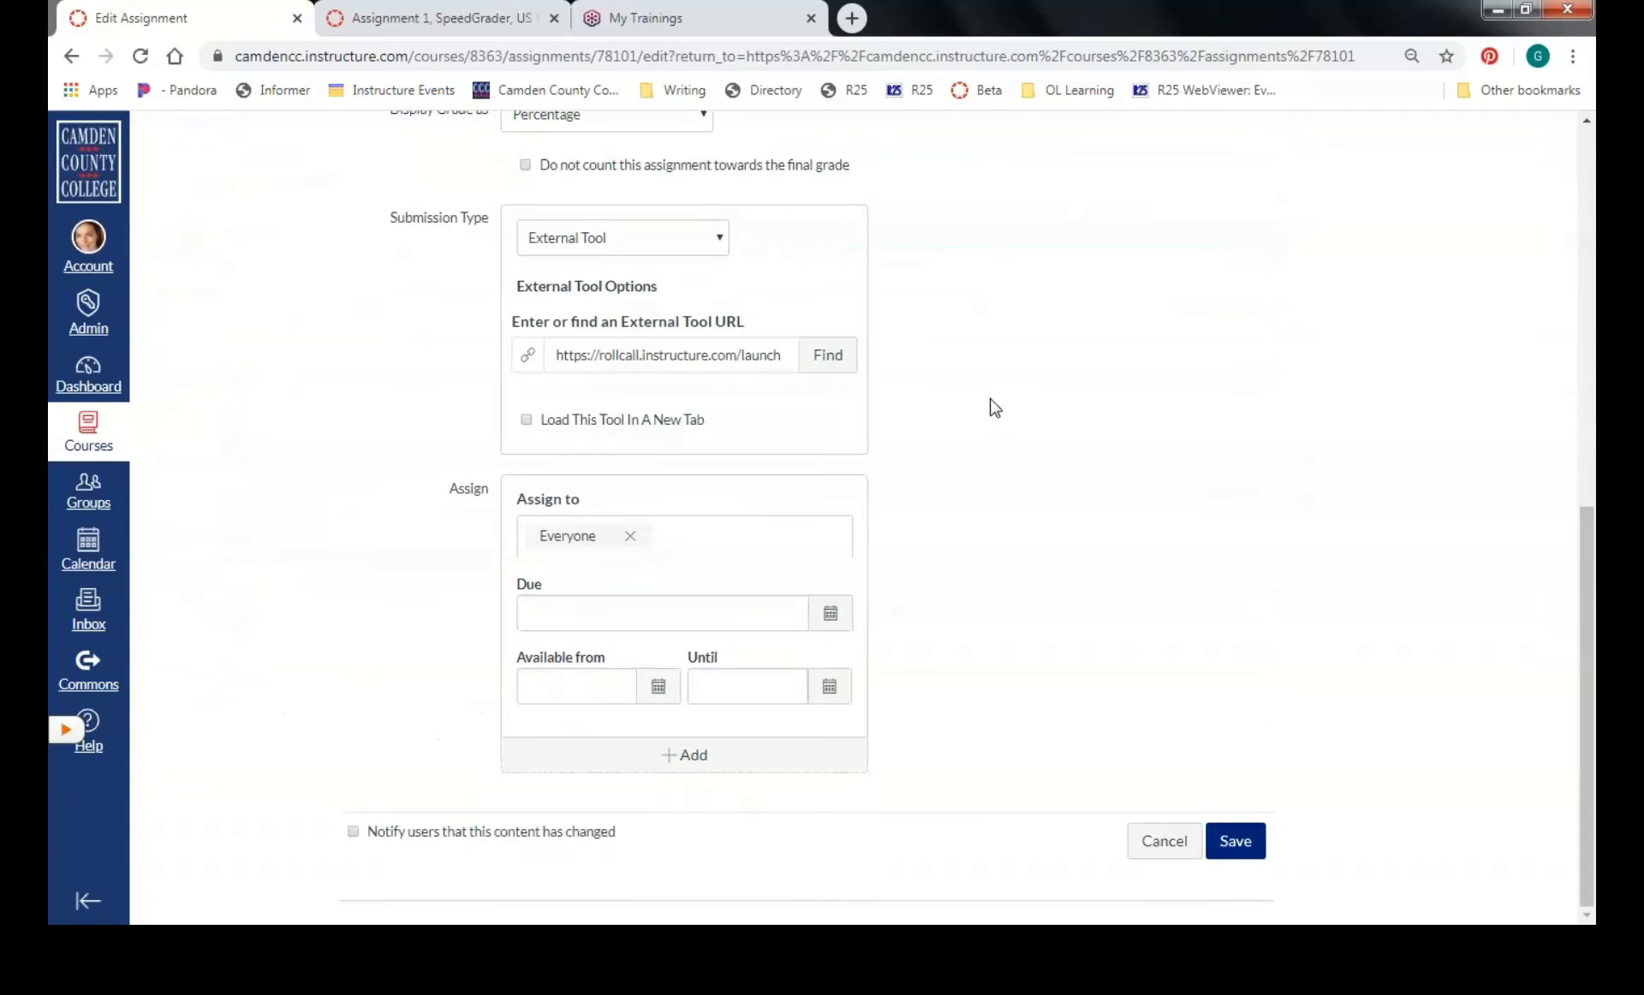
{"action": "left_click", "coordinate": [1237, 841]}
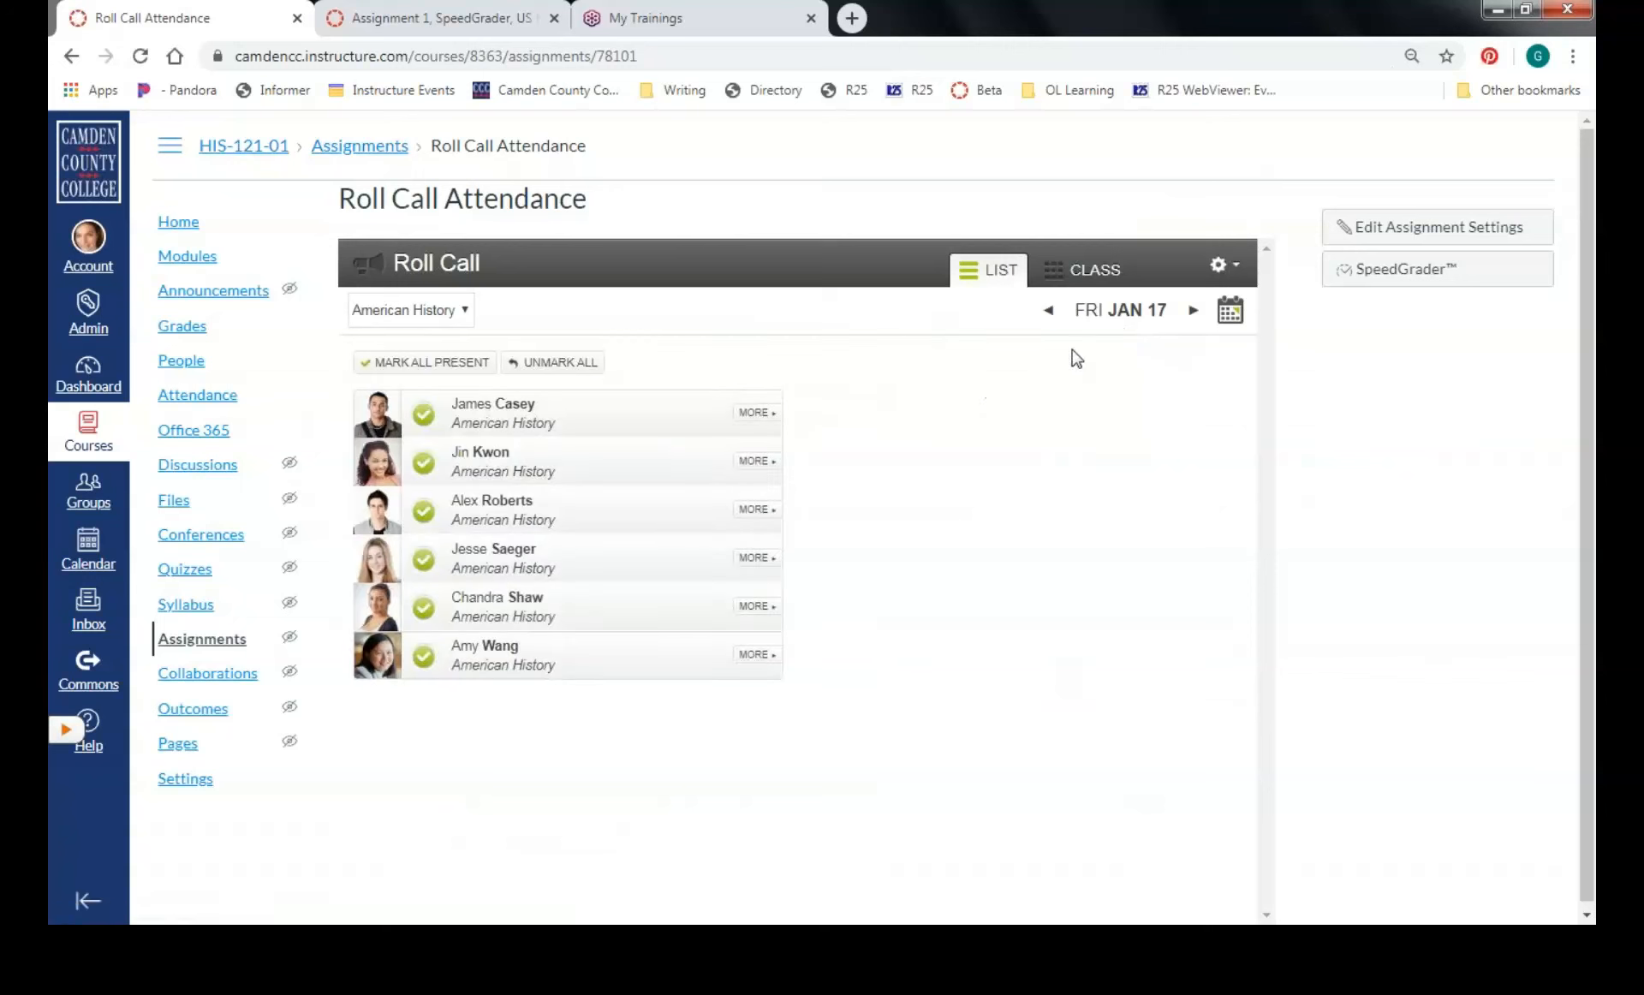
Check in the Roll Call settings what percent of a presence a lateness counts as, and close the settings
{"action": "left_click", "coordinate": [1221, 267]}
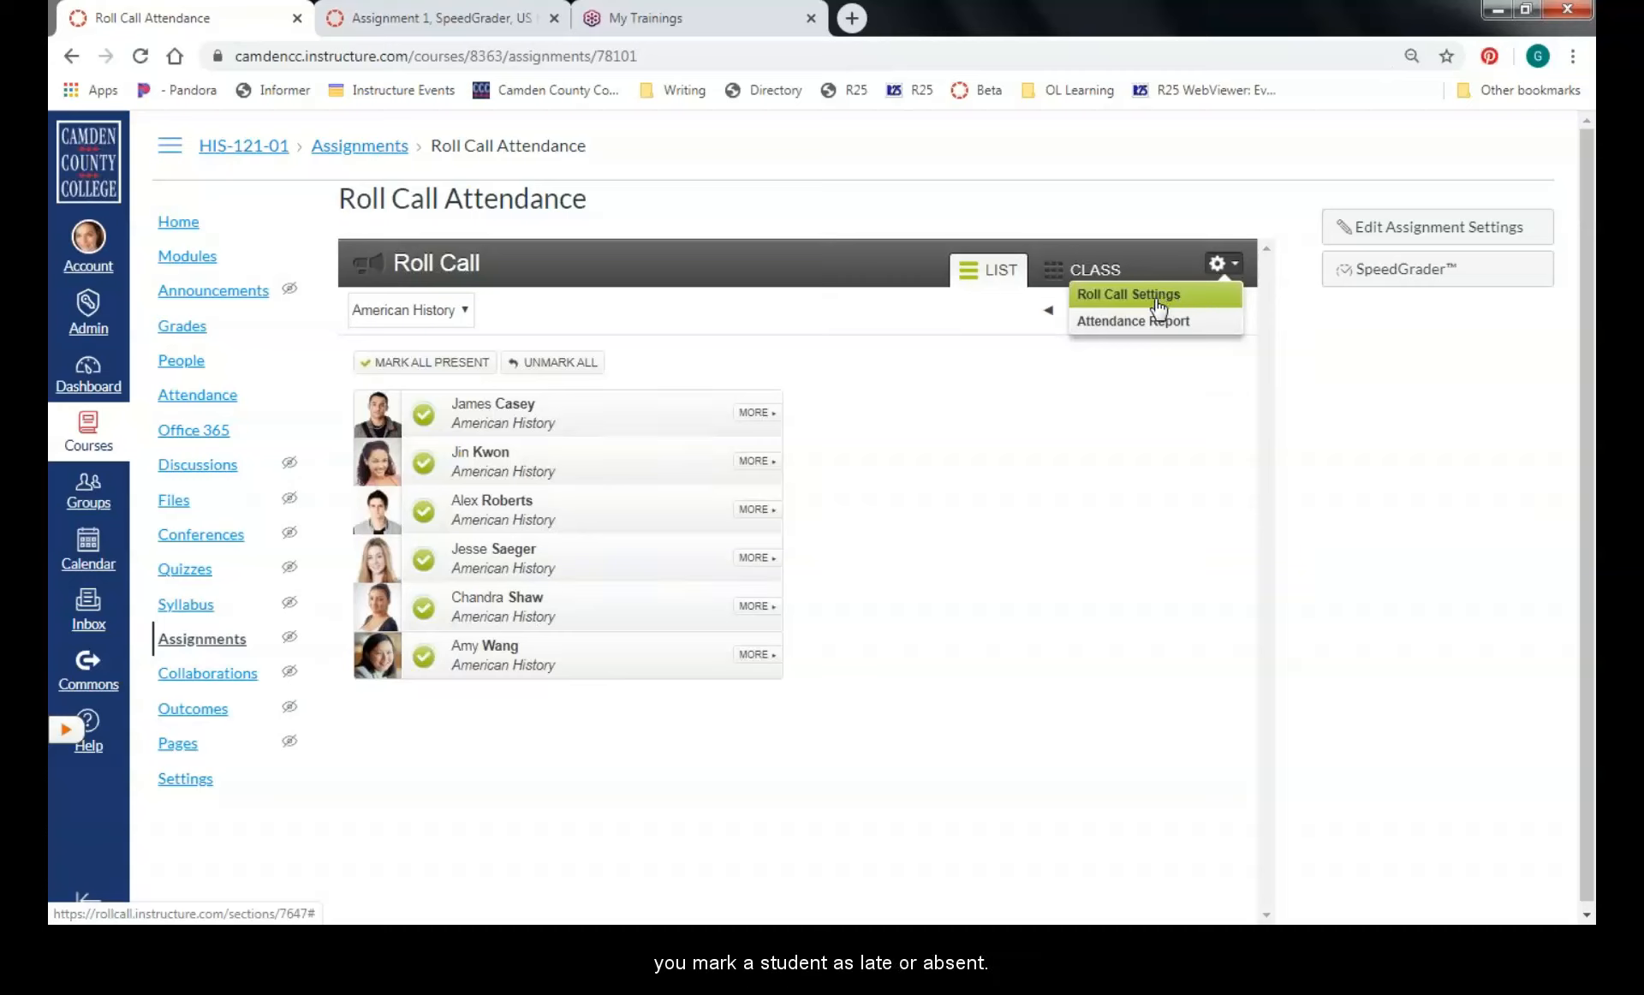
{"action": "left_click", "coordinate": [1196, 297]}
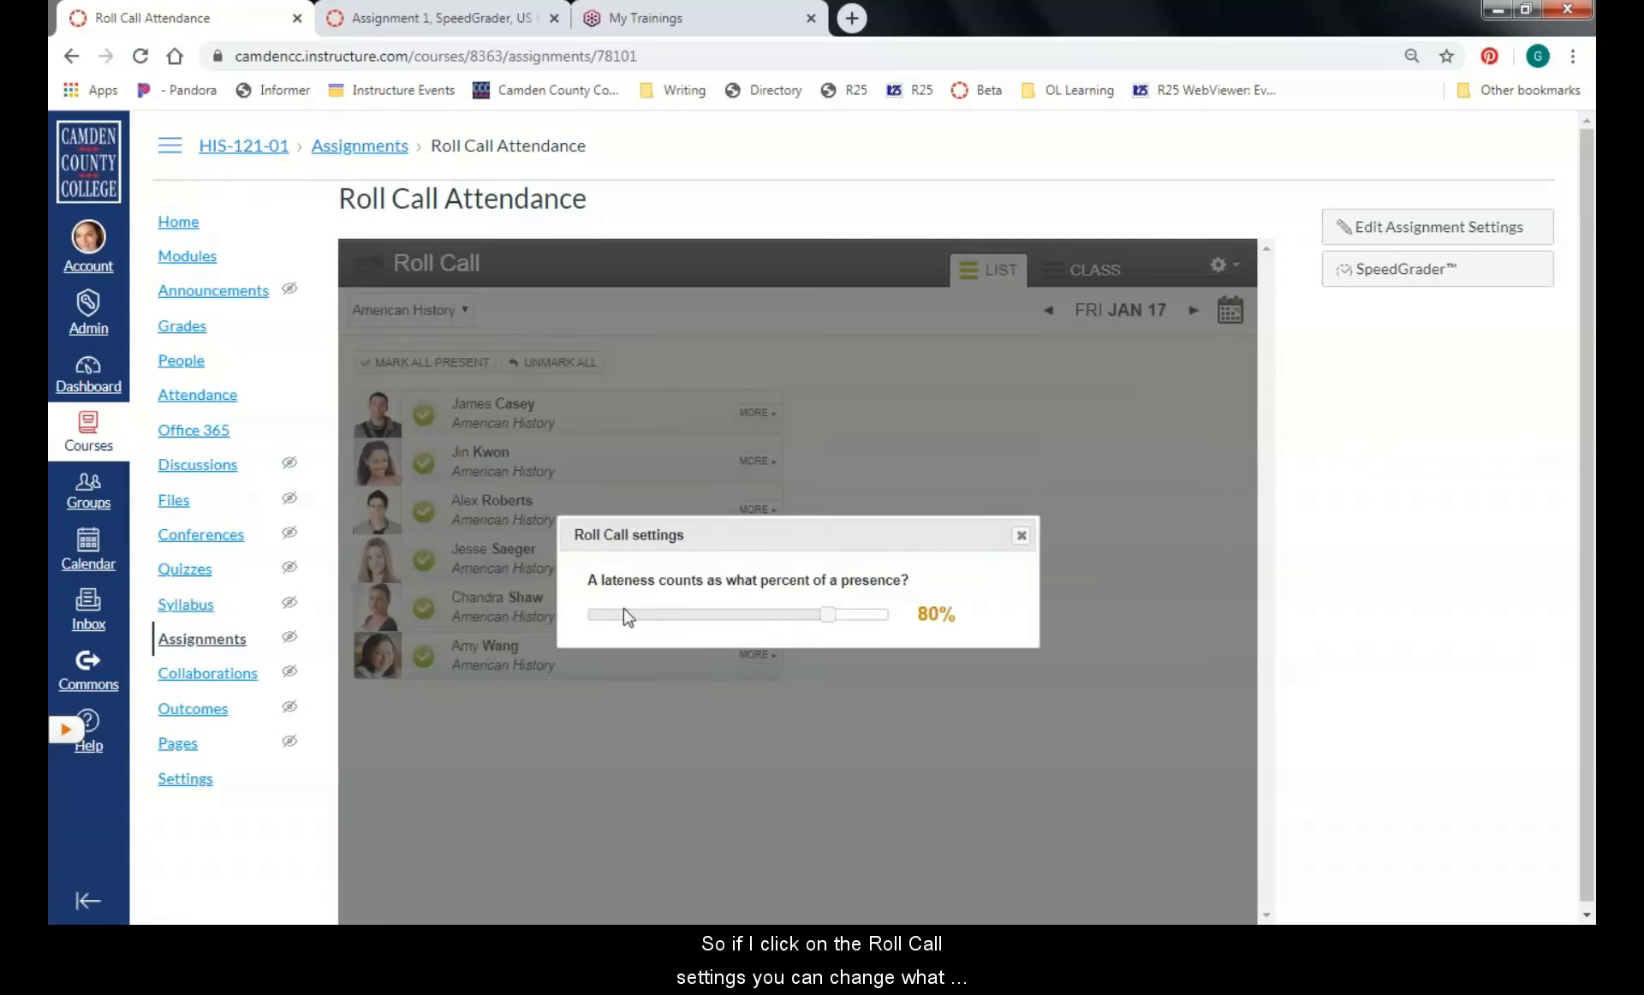
{"action": "mouse_move", "coordinate": [828, 615]}
{"action": "left_mouse_down"}
{"action": "mouse_move", "coordinate": [811, 622]}
{"action": "mouse_move", "coordinate": [851, 623]}
{"action": "mouse_move", "coordinate": [756, 620]}
{"action": "mouse_move", "coordinate": [827, 618]}
{"action": "left_mouse_up"}
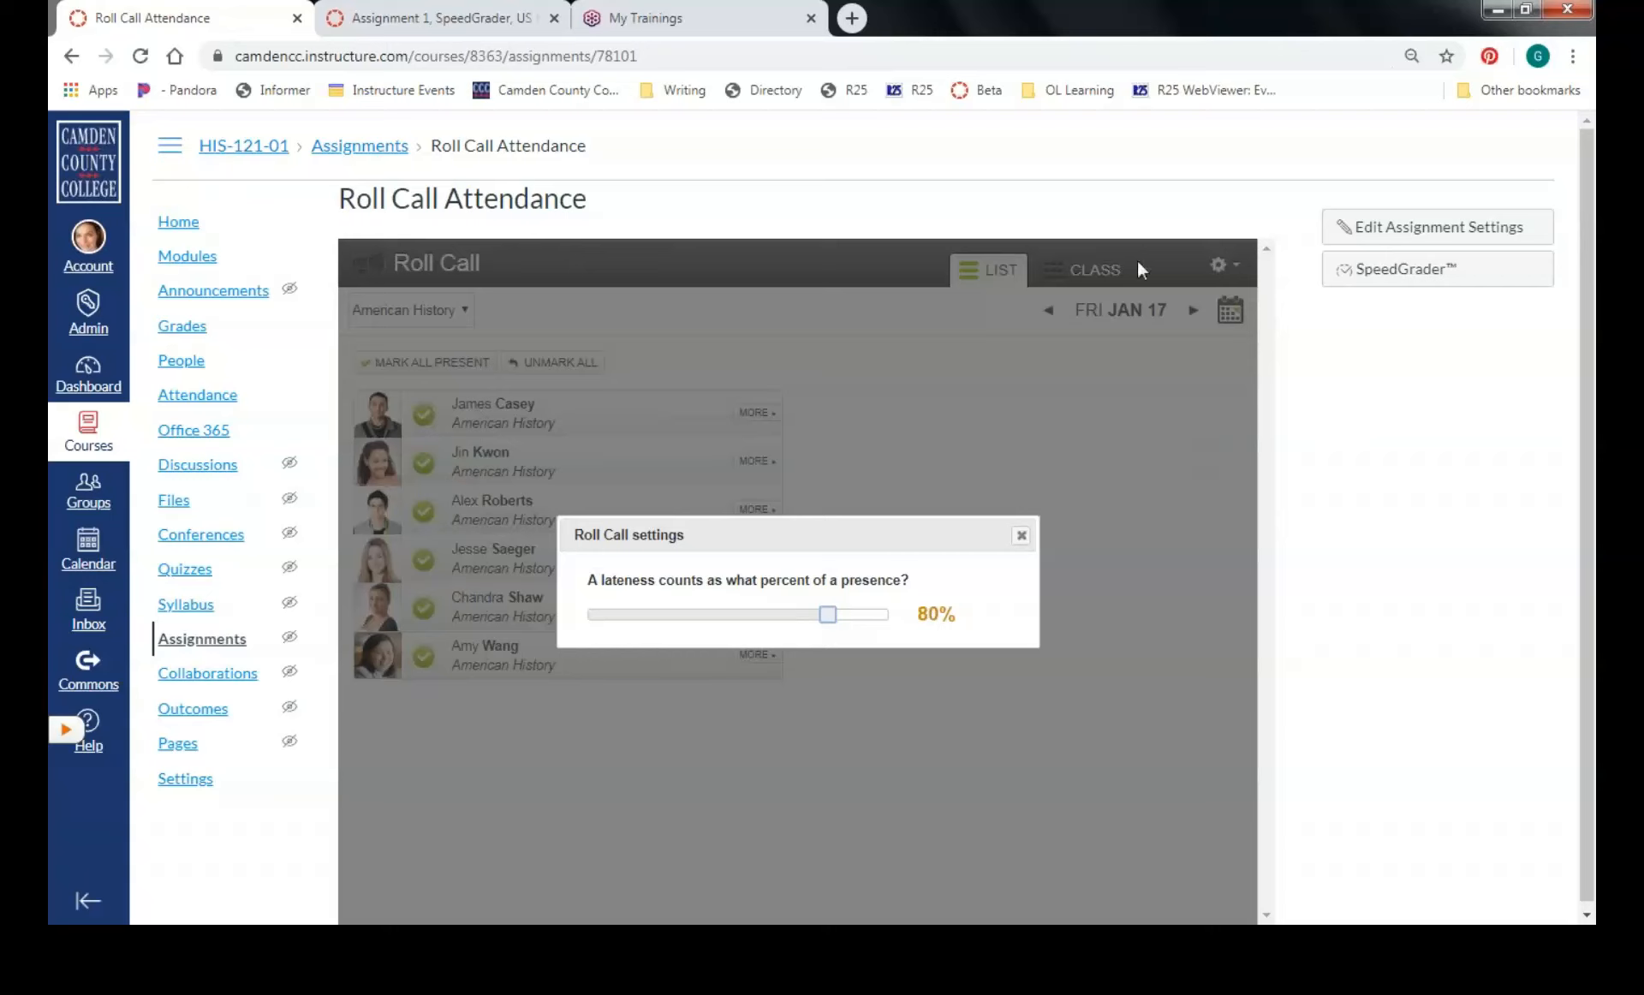
{"action": "left_click", "coordinate": [1020, 535]}
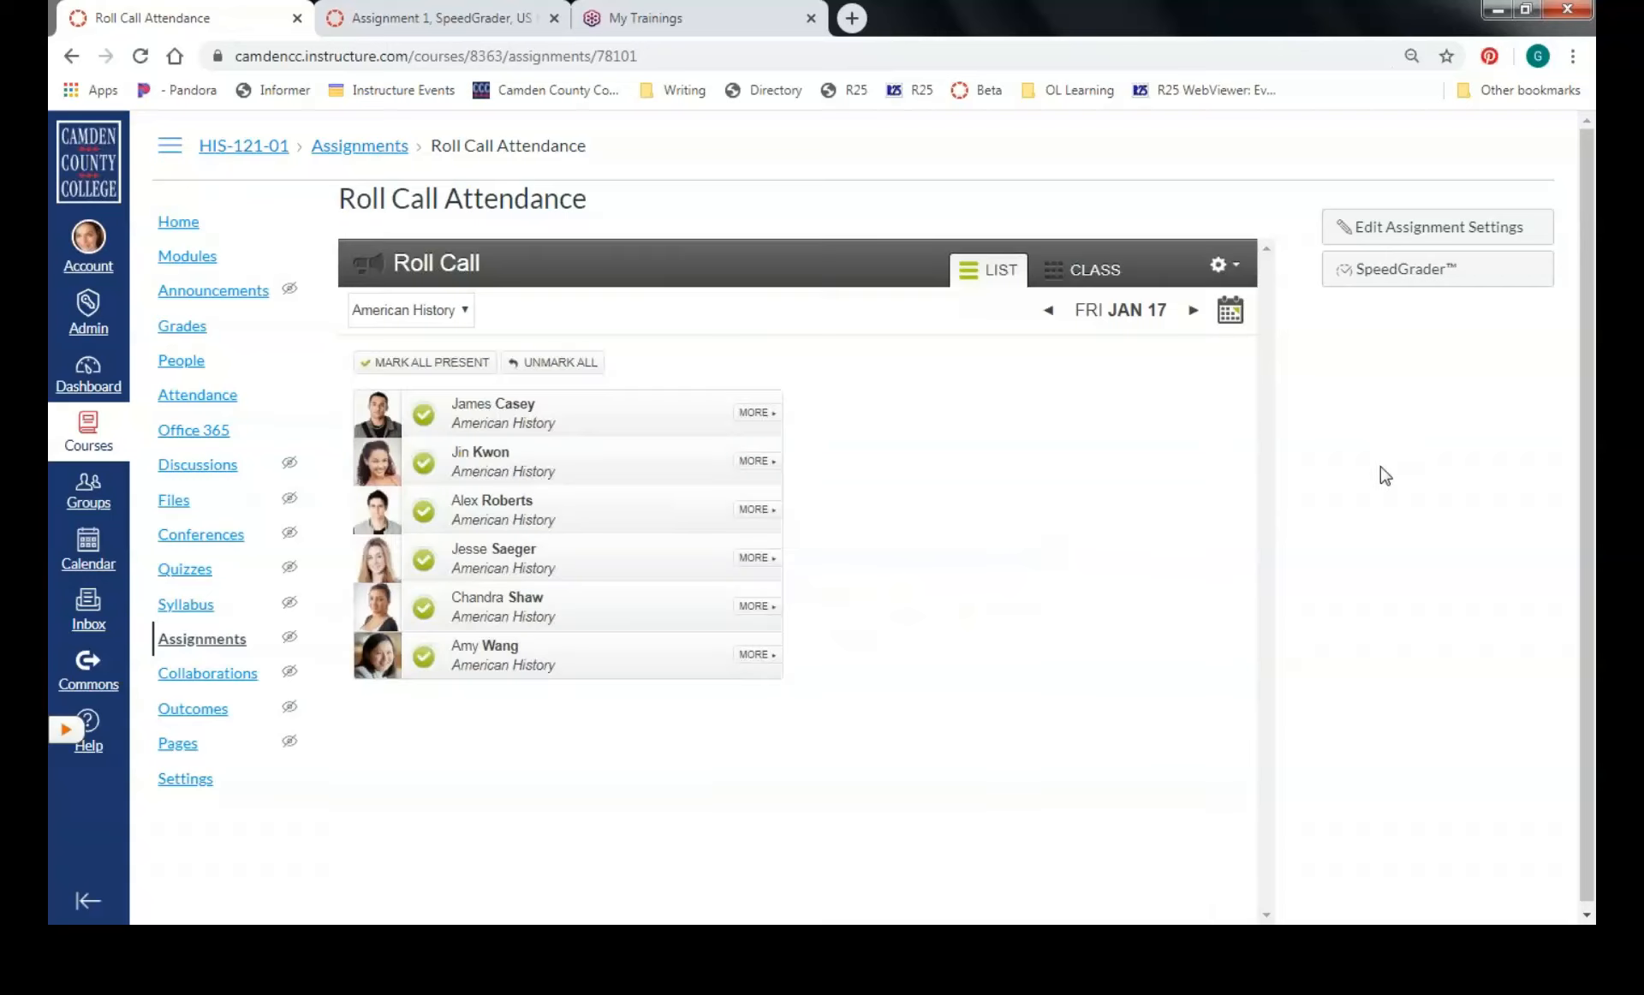
View the Attendance Report export form for US History I, and return to the course's Attendance tool
{"action": "left_click", "coordinate": [1239, 271]}
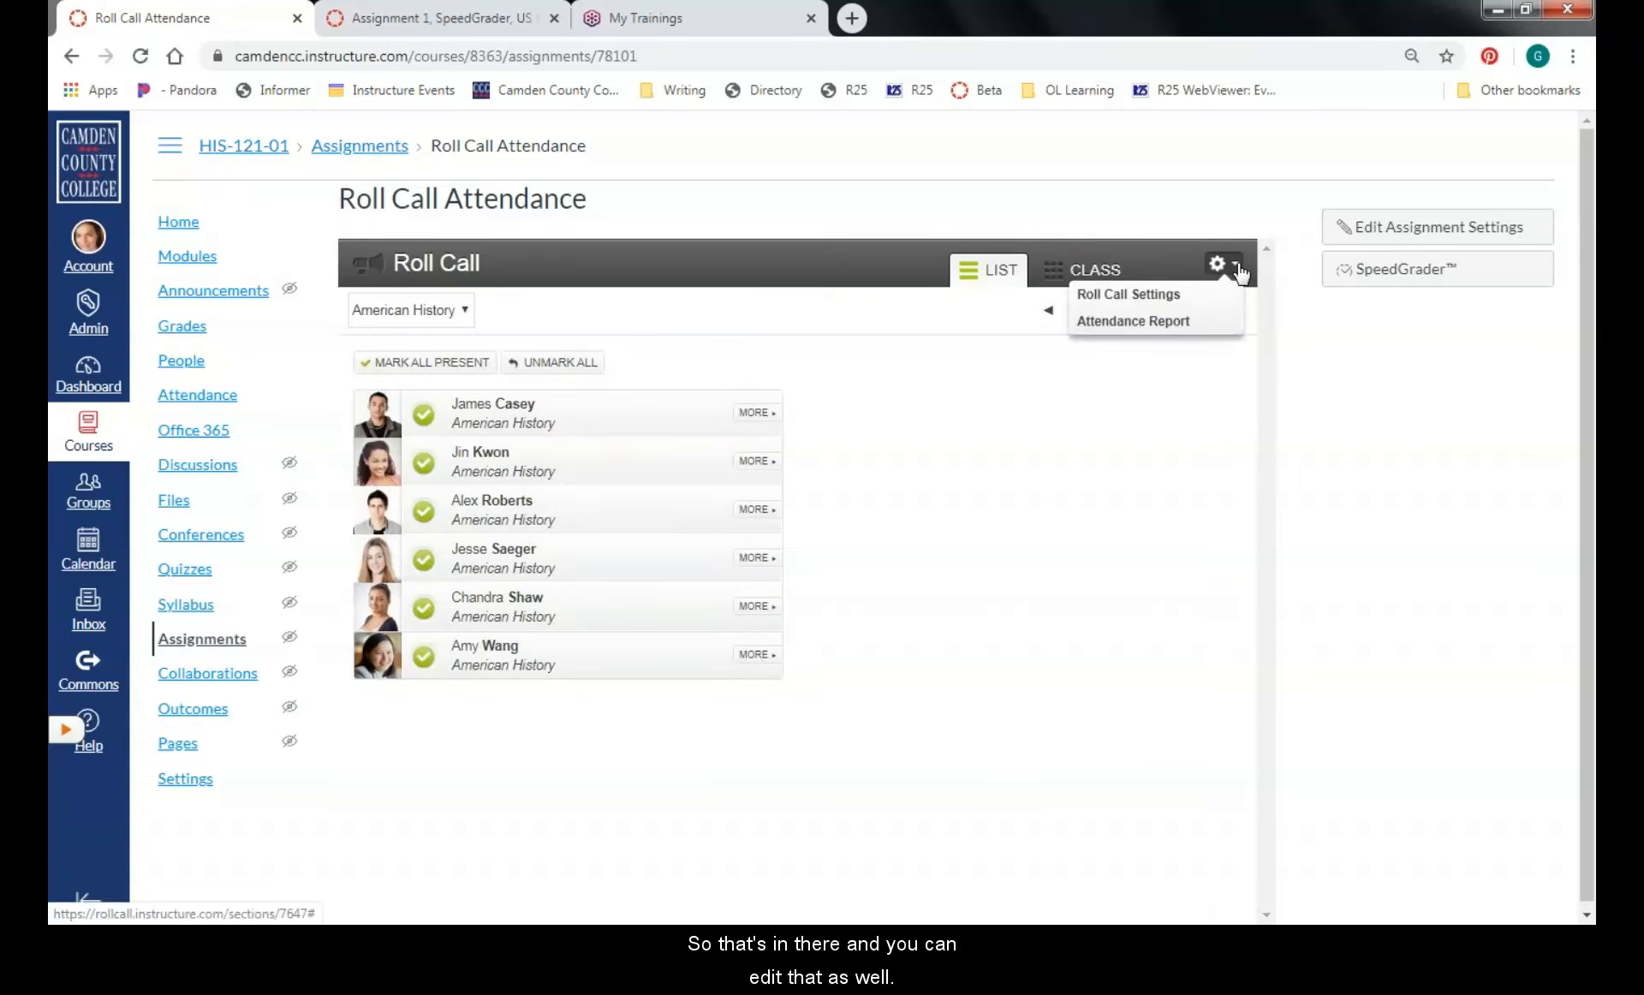
{"action": "left_click", "coordinate": [1102, 330]}
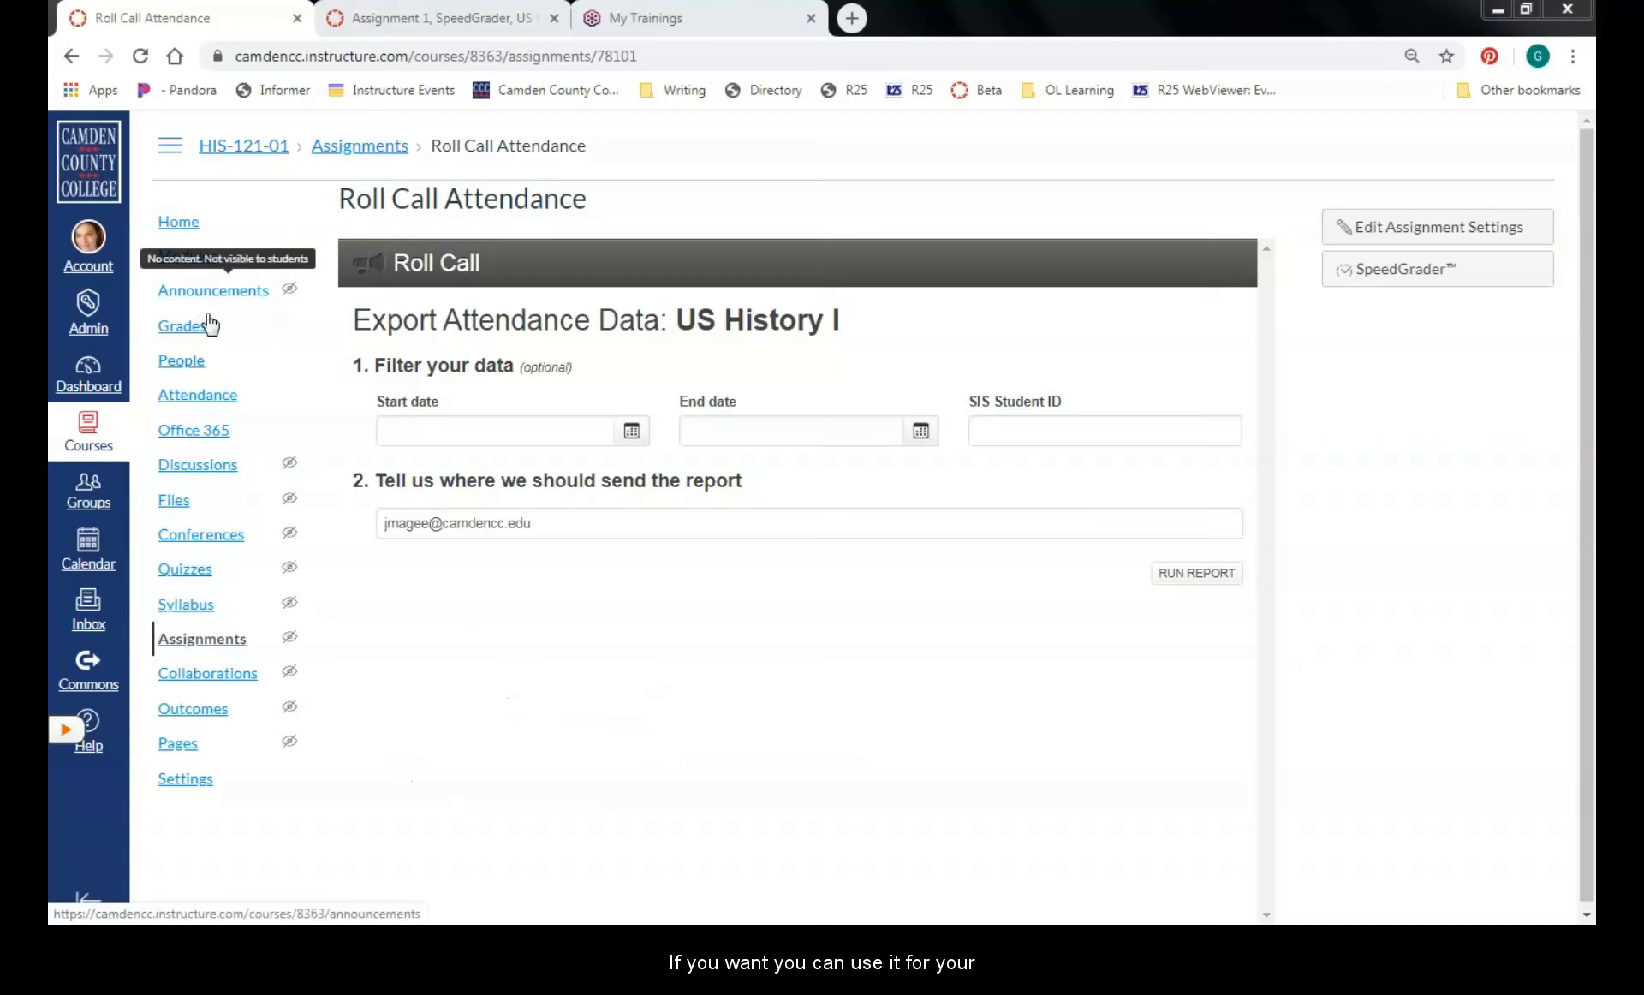
{"action": "left_click", "coordinate": [201, 399]}
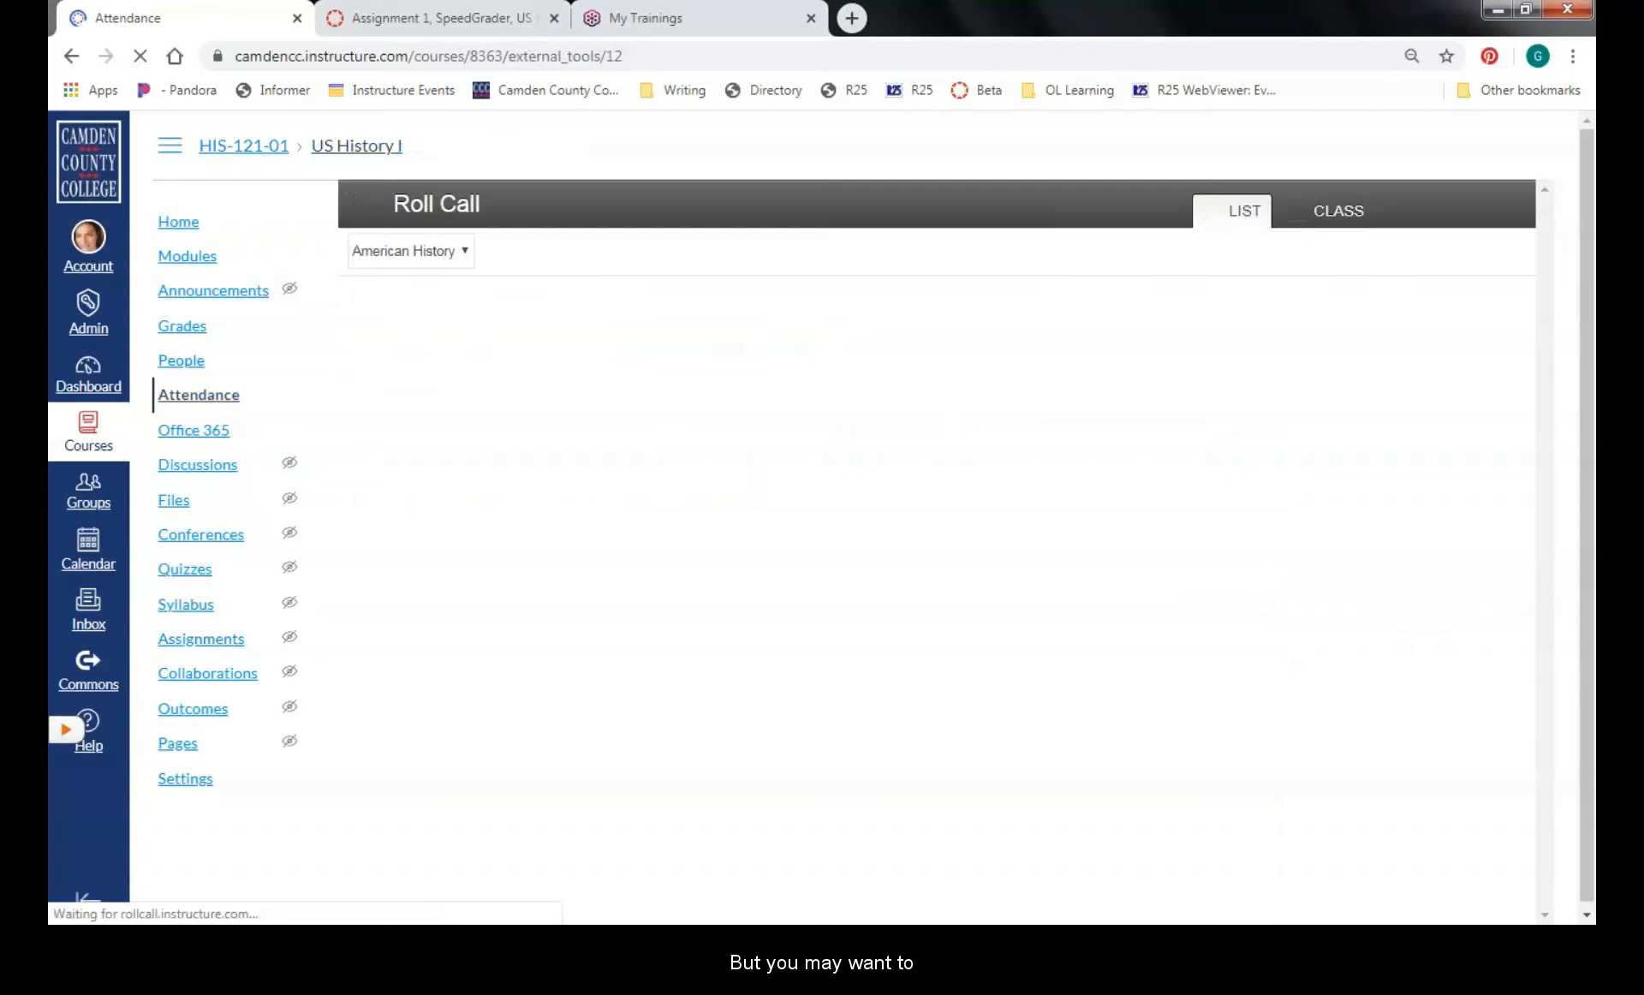
Find the Roll Call Attendance column in the gradebook and open its assignment settings for editing
{"action": "left_click", "coordinate": [196, 330]}
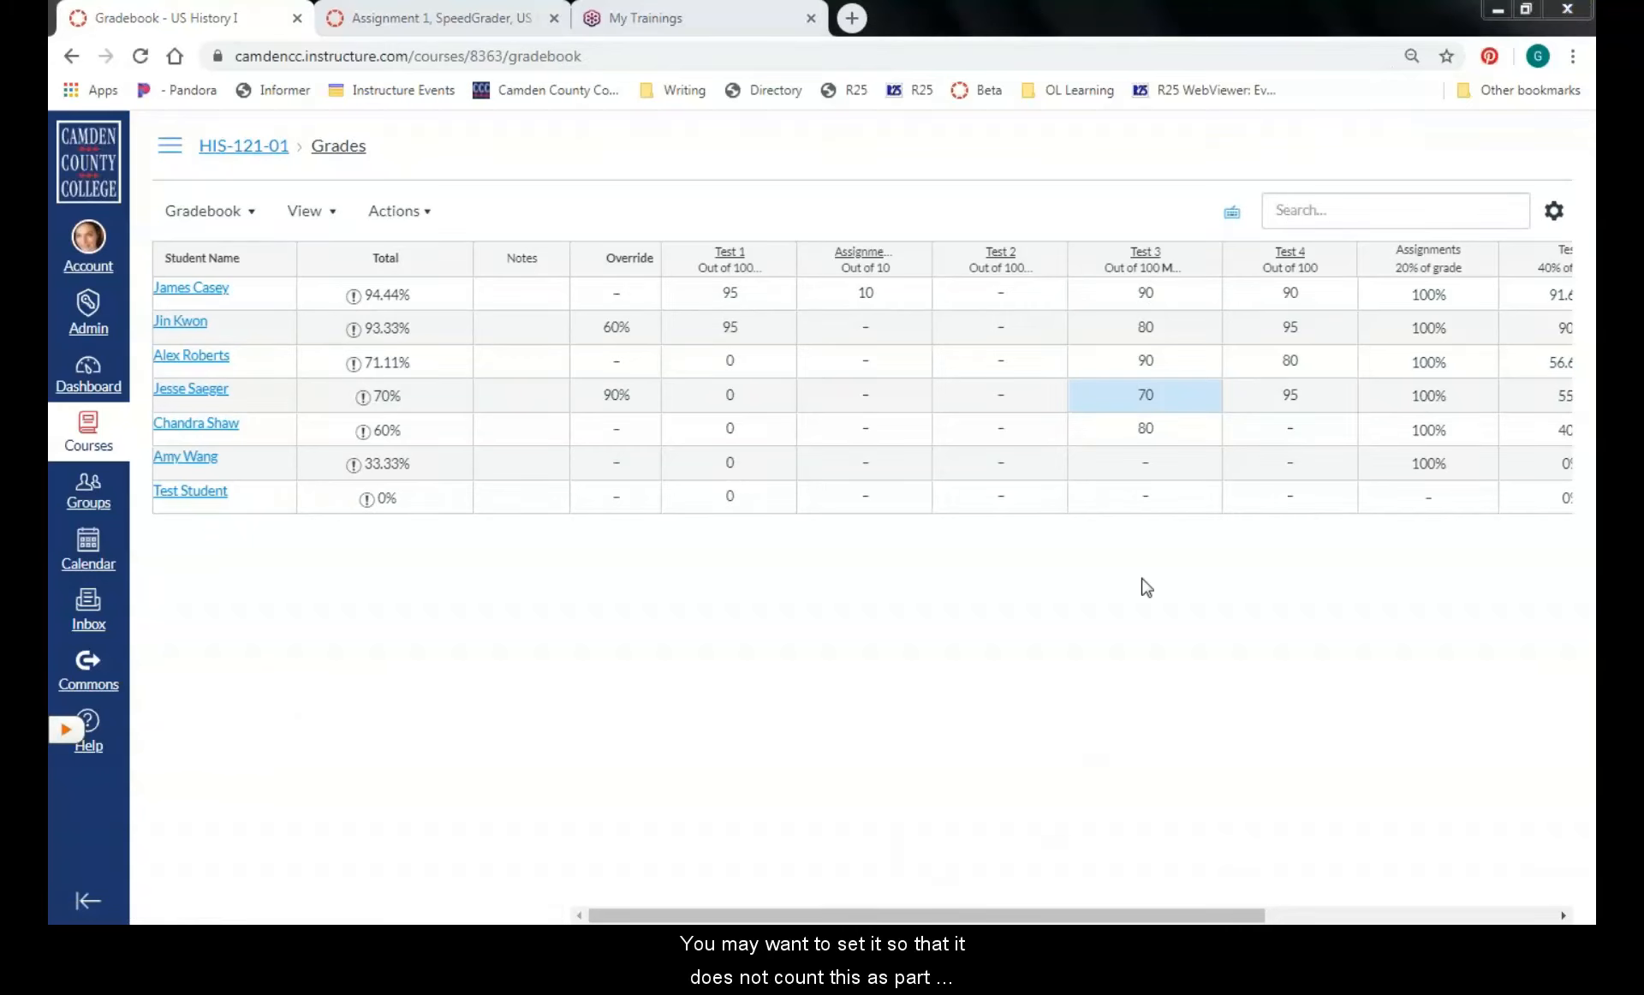
{"action": "left_click_drag", "start_coordinate": [822, 915], "coordinate": [1110, 917]}
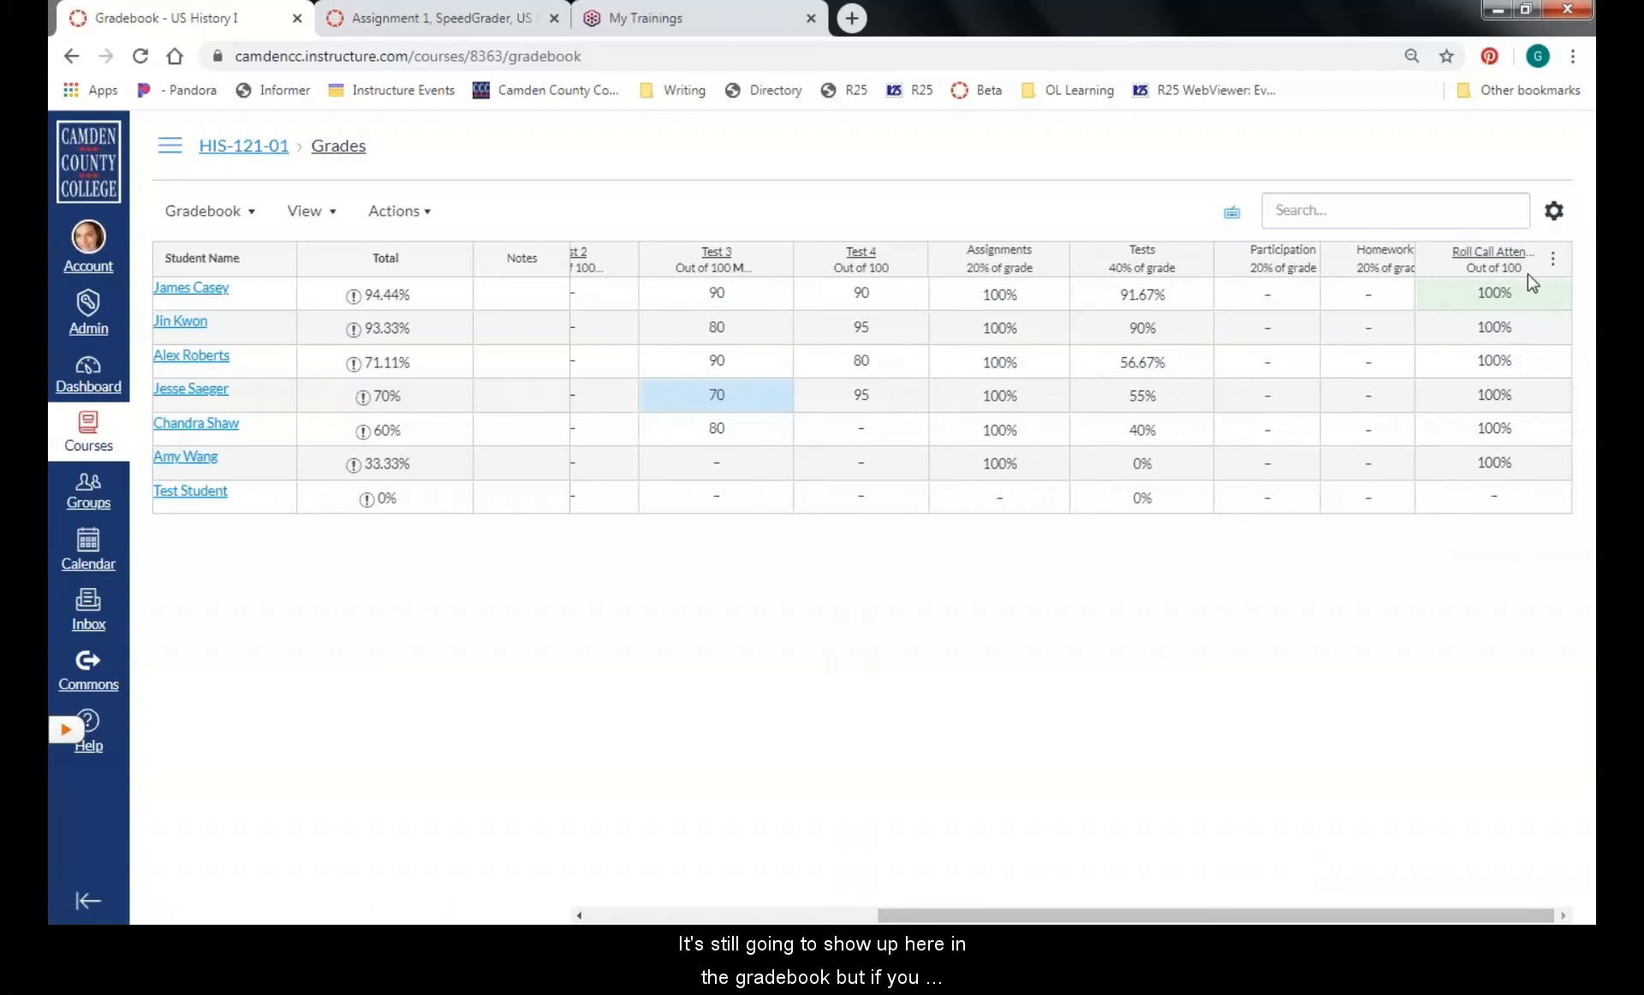
{"action": "left_click", "coordinate": [1485, 257]}
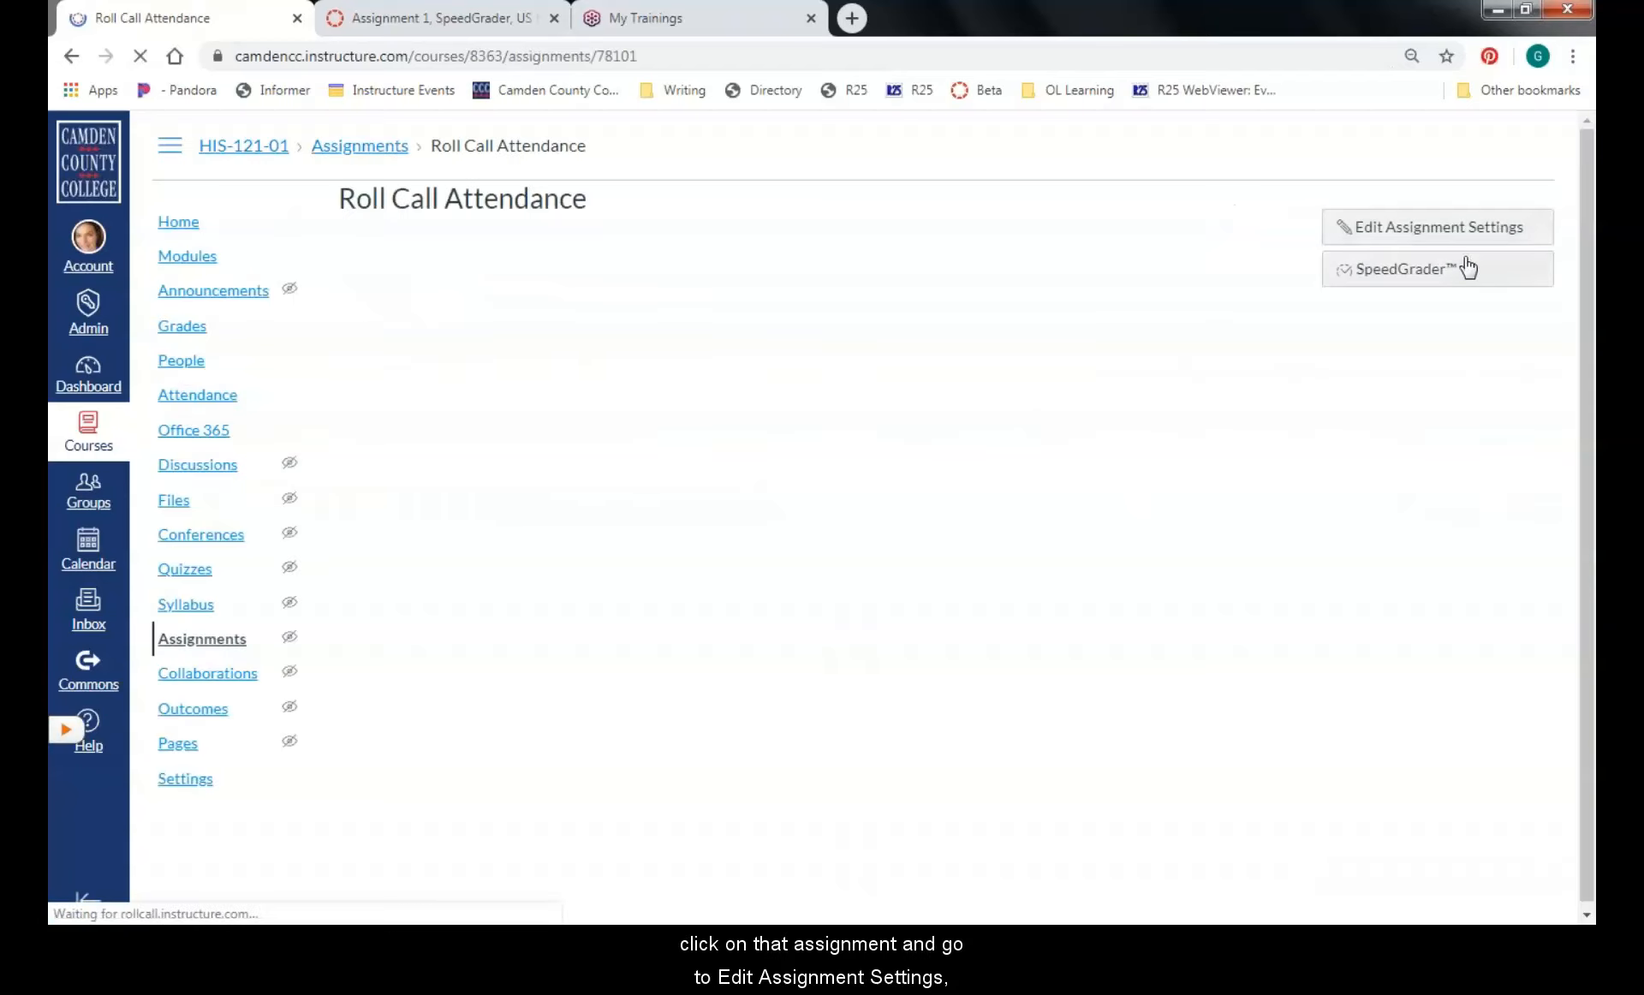
{"action": "left_click", "coordinate": [1369, 233]}
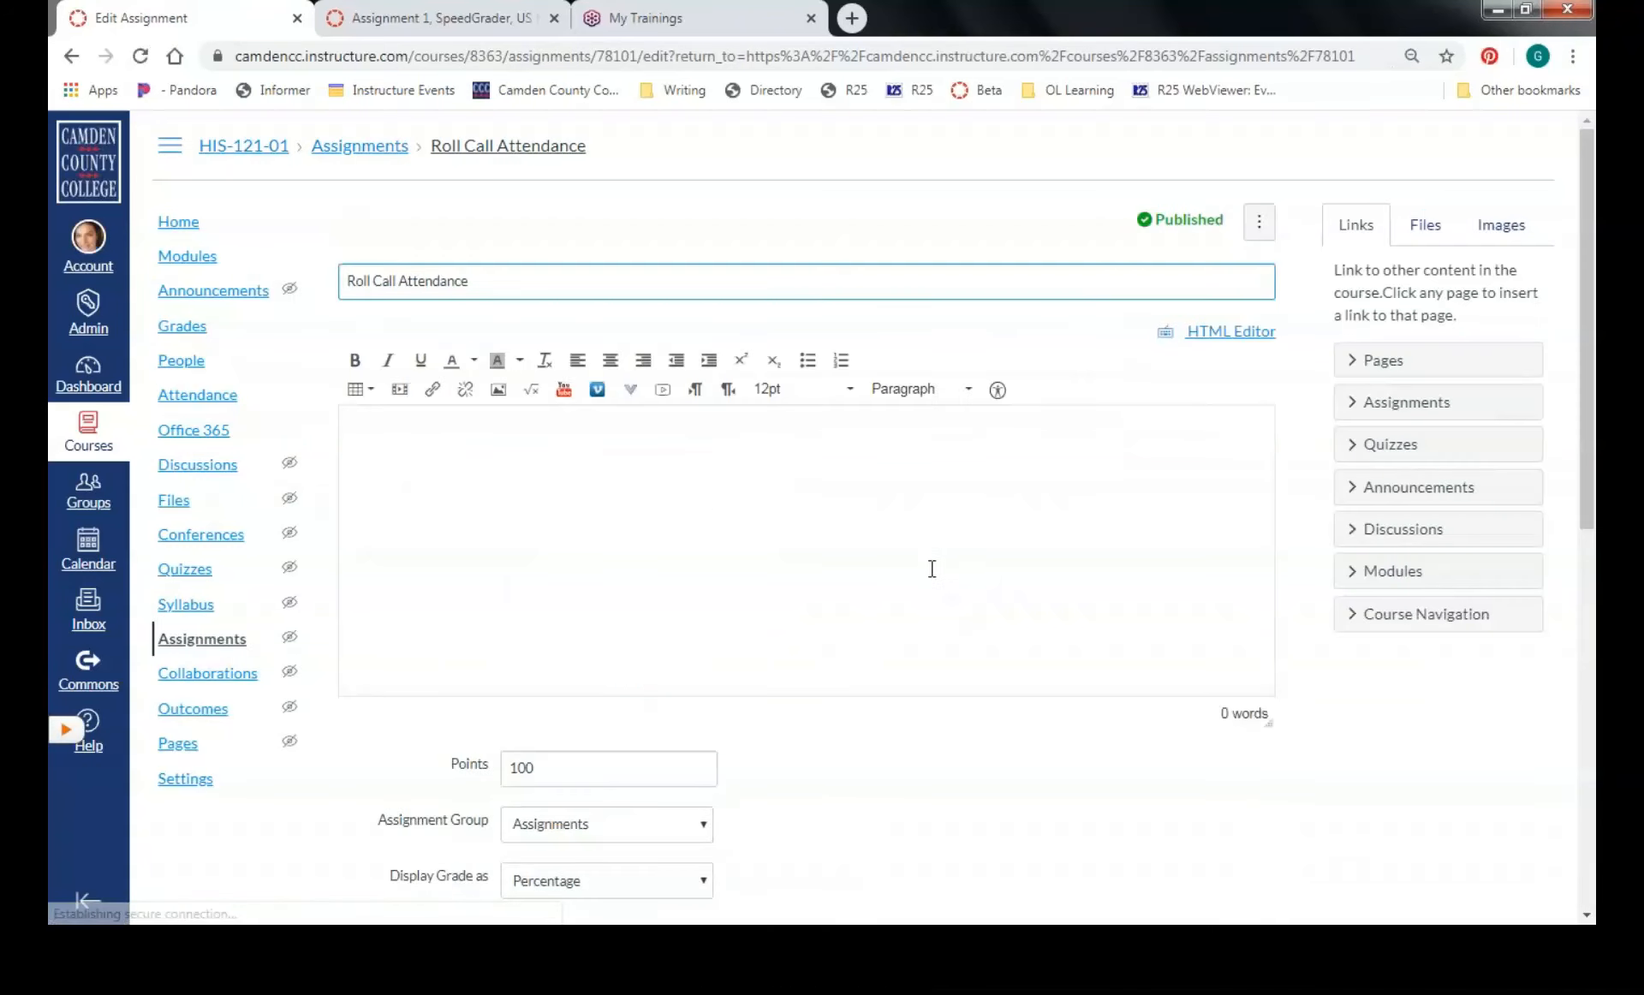
Set the Roll Call Attendance assignment to not count towards the final grade, and review its submission and assign options
{"action": "scroll", "coordinate": [931, 579], "scroll_direction": "down", "scroll_amount": 3}
{"action": "scroll", "coordinate": [526, 517], "scroll_direction": "down", "scroll_amount": 3}
{"action": "left_click", "coordinate": [525, 501]}
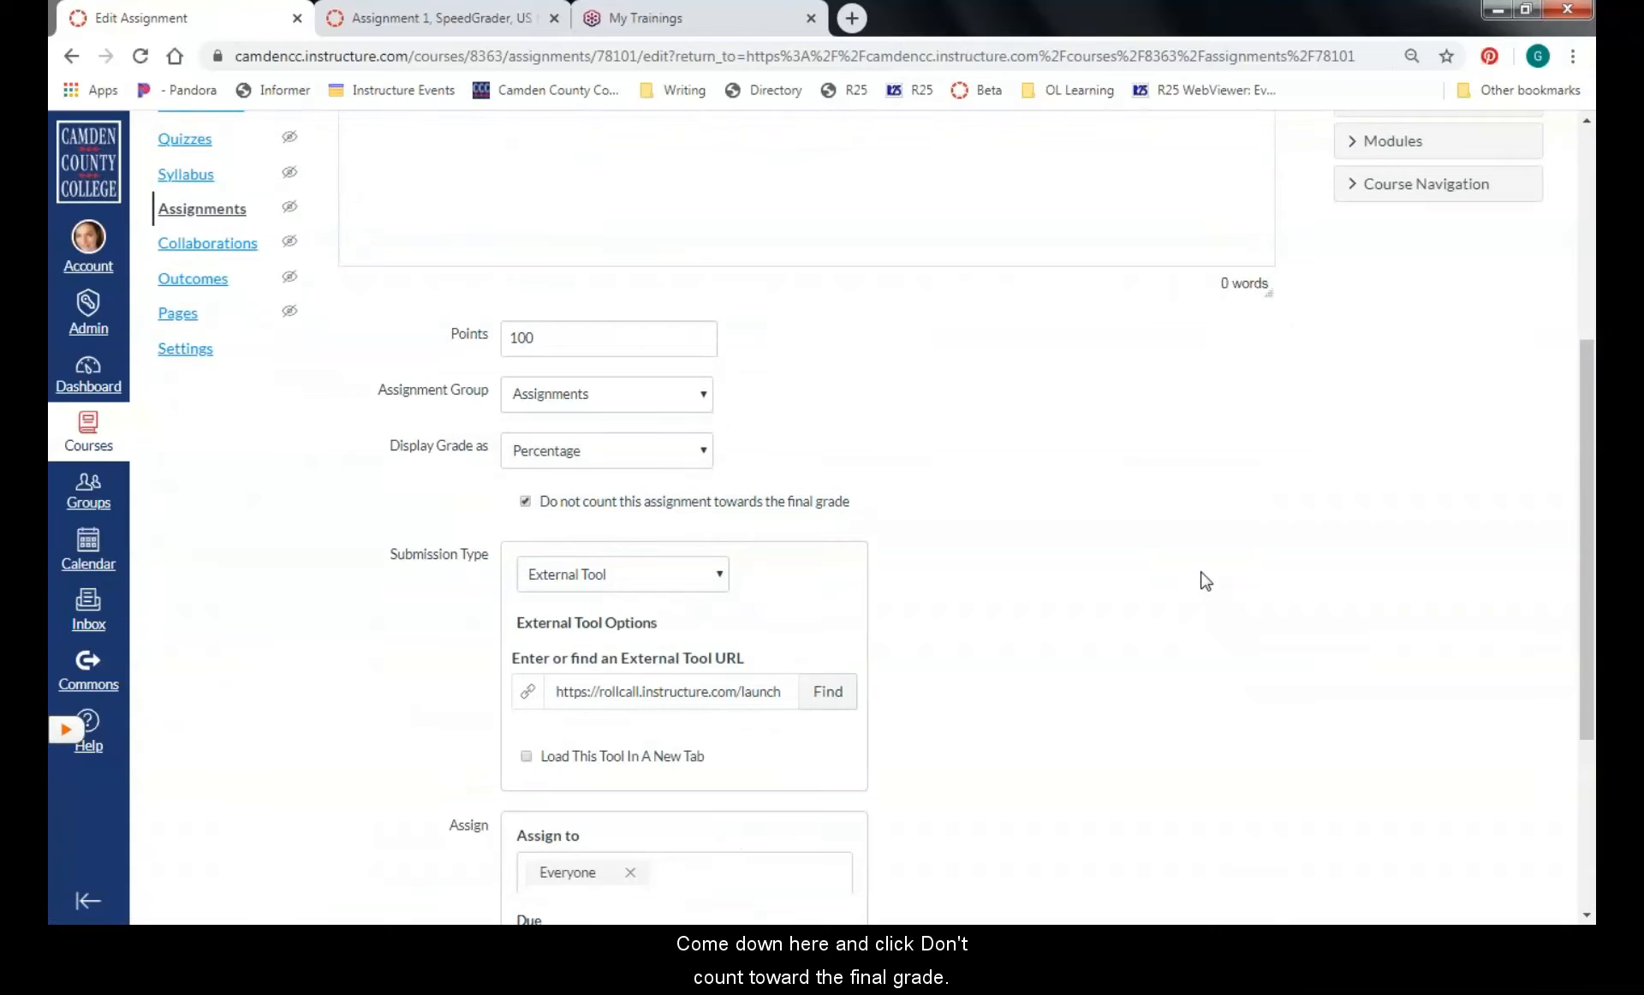
{"action": "scroll", "coordinate": [1205, 581], "scroll_direction": "down", "scroll_amount": 2}
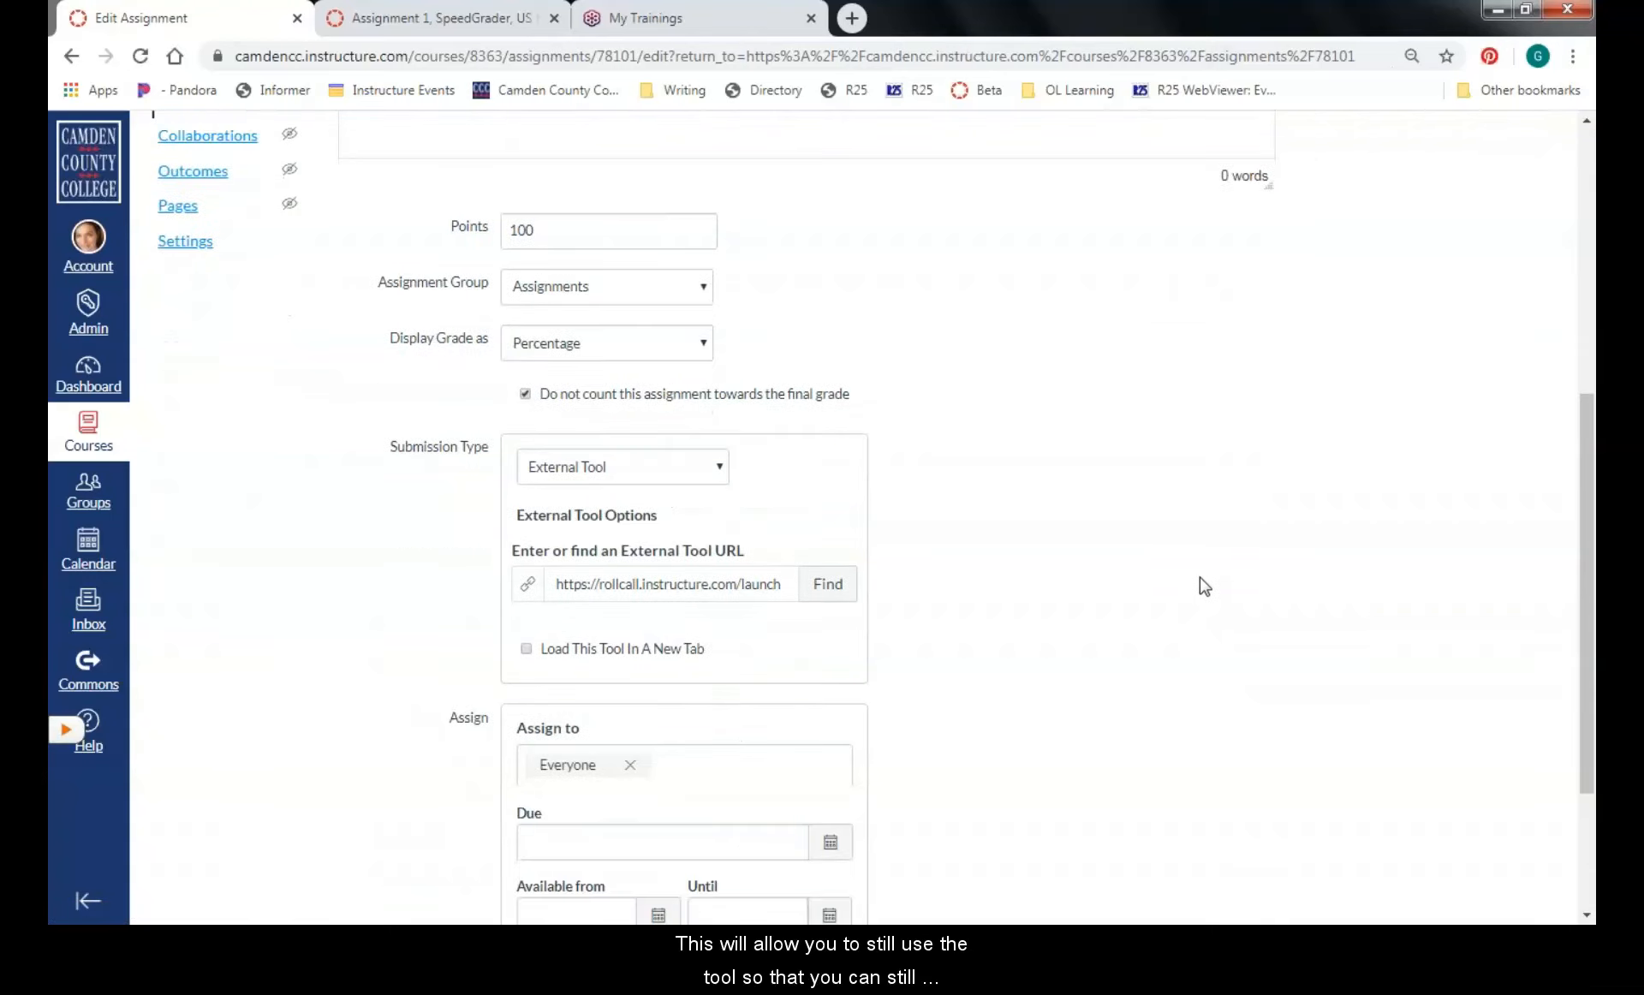
{"action": "scroll", "coordinate": [1204, 586], "scroll_direction": "down", "scroll_amount": 3}
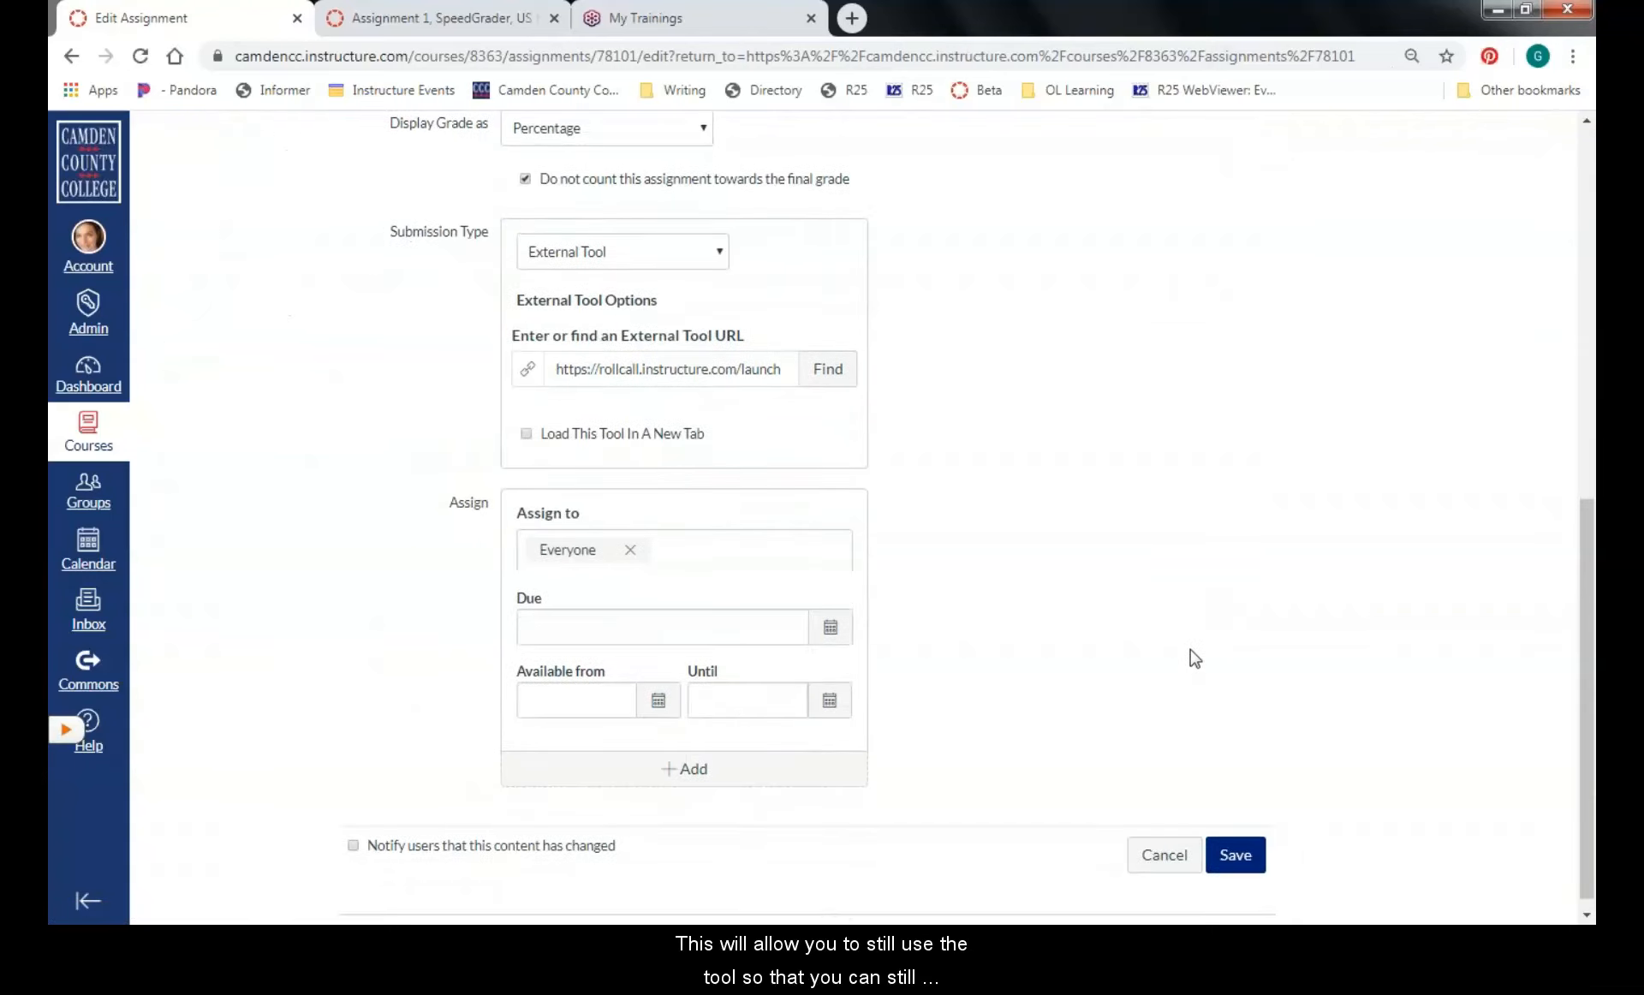
{"action": "scroll", "coordinate": [1577, 759], "scroll_direction": "down", "scroll_amount": 1}
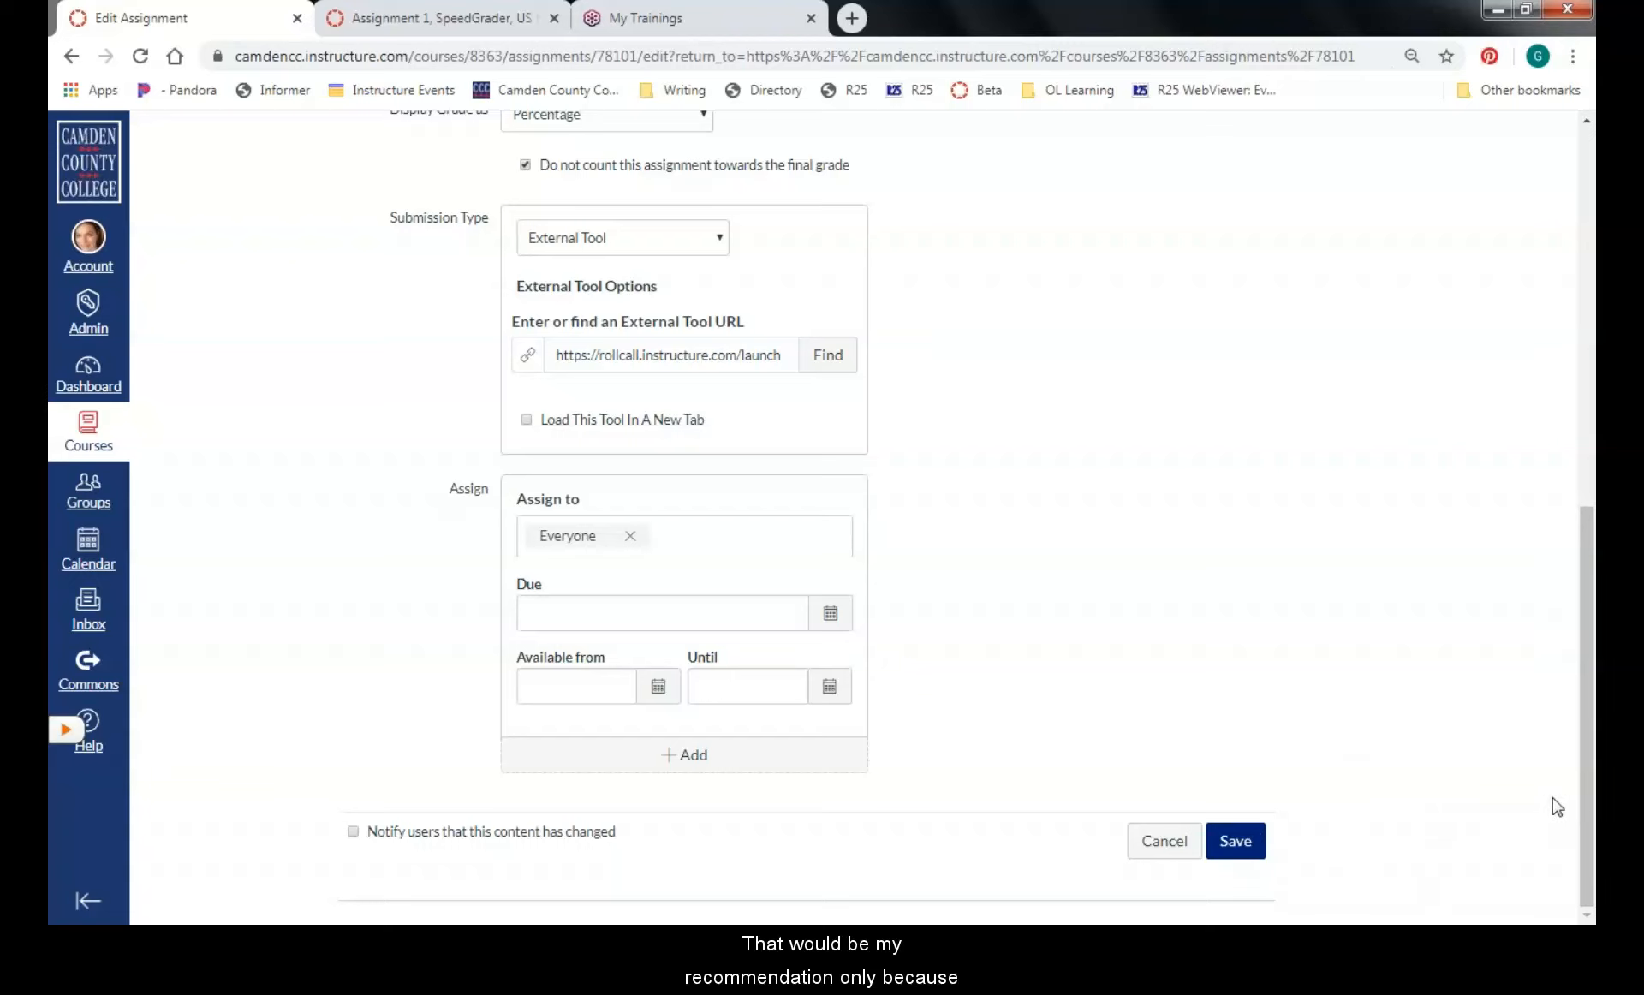
{"action": "mouse_move", "coordinate": [1586, 799]}
{"action": "left_mouse_down"}
{"action": "mouse_move", "coordinate": [1586, 420]}
{"action": "mouse_move", "coordinate": [1582, 805]}
{"action": "left_mouse_up"}
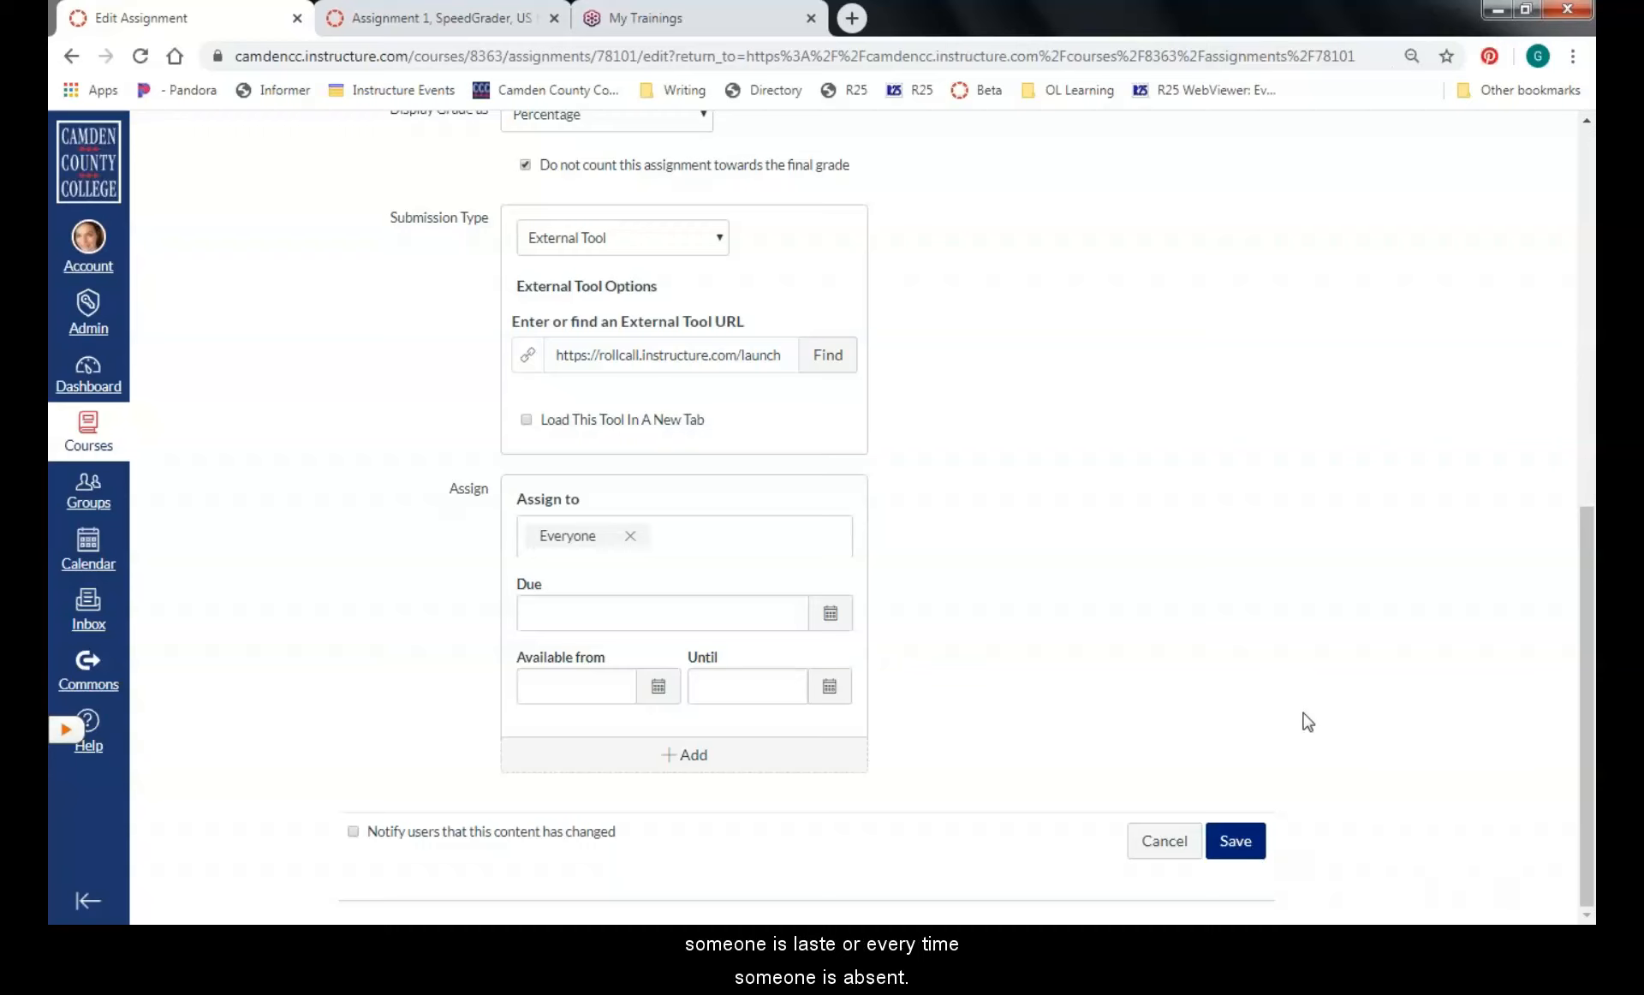
{"action": "left_click_drag", "start_coordinate": [1594, 698], "coordinate": [1583, 363]}
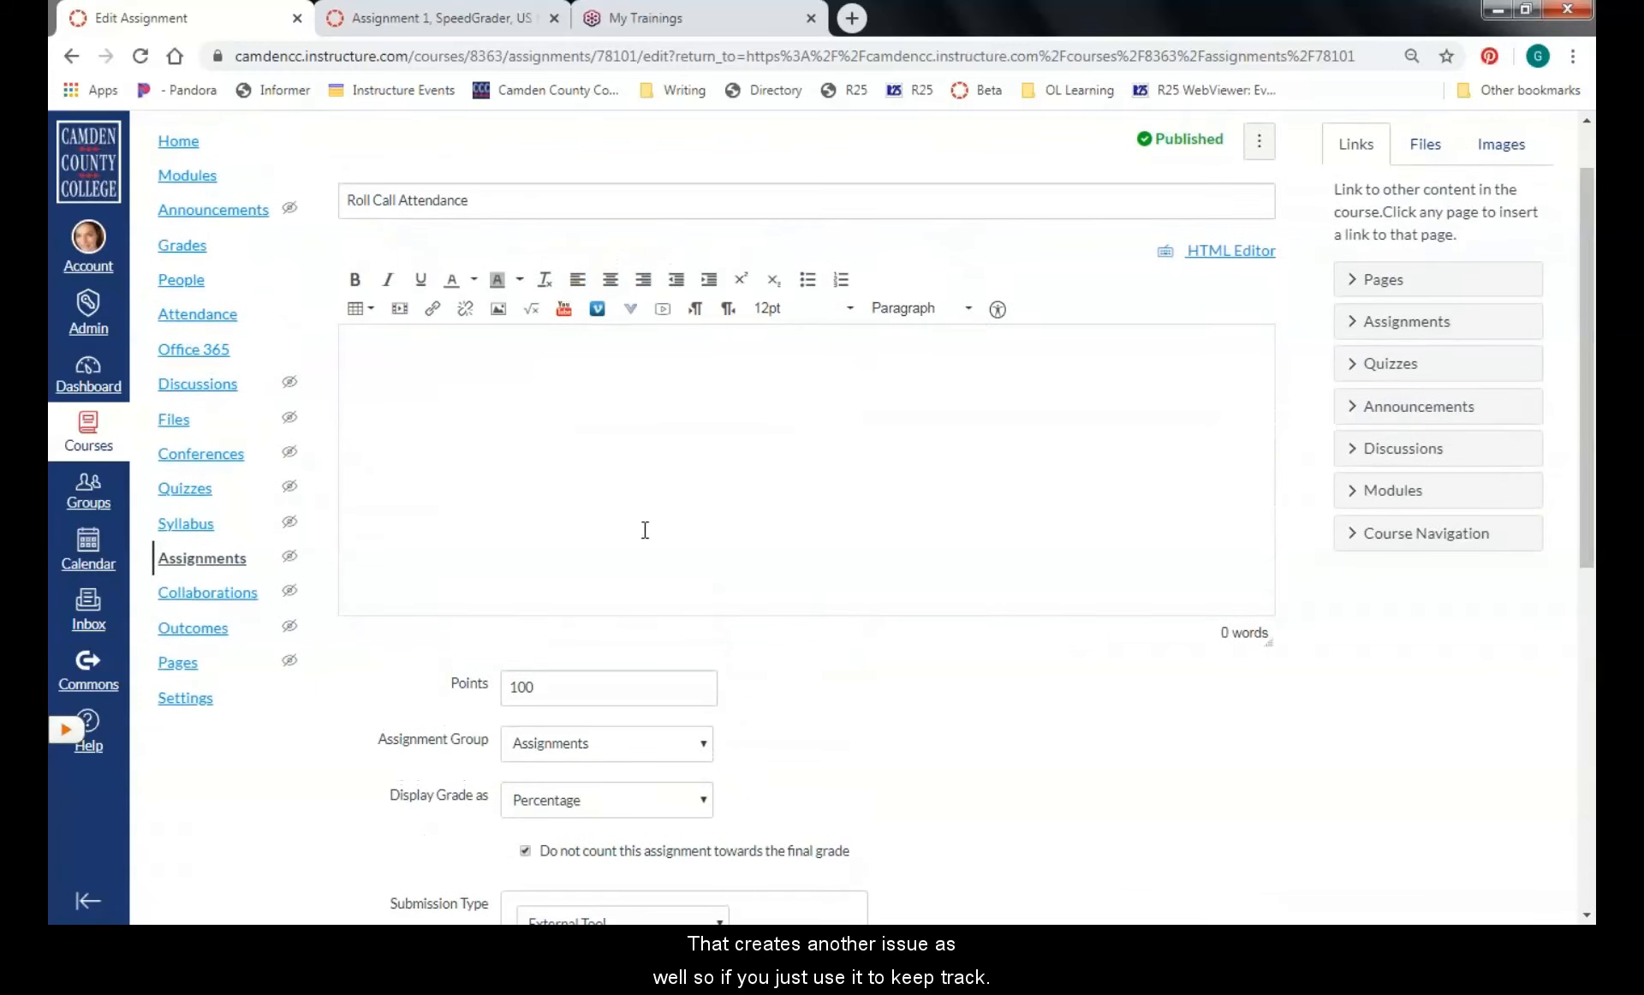